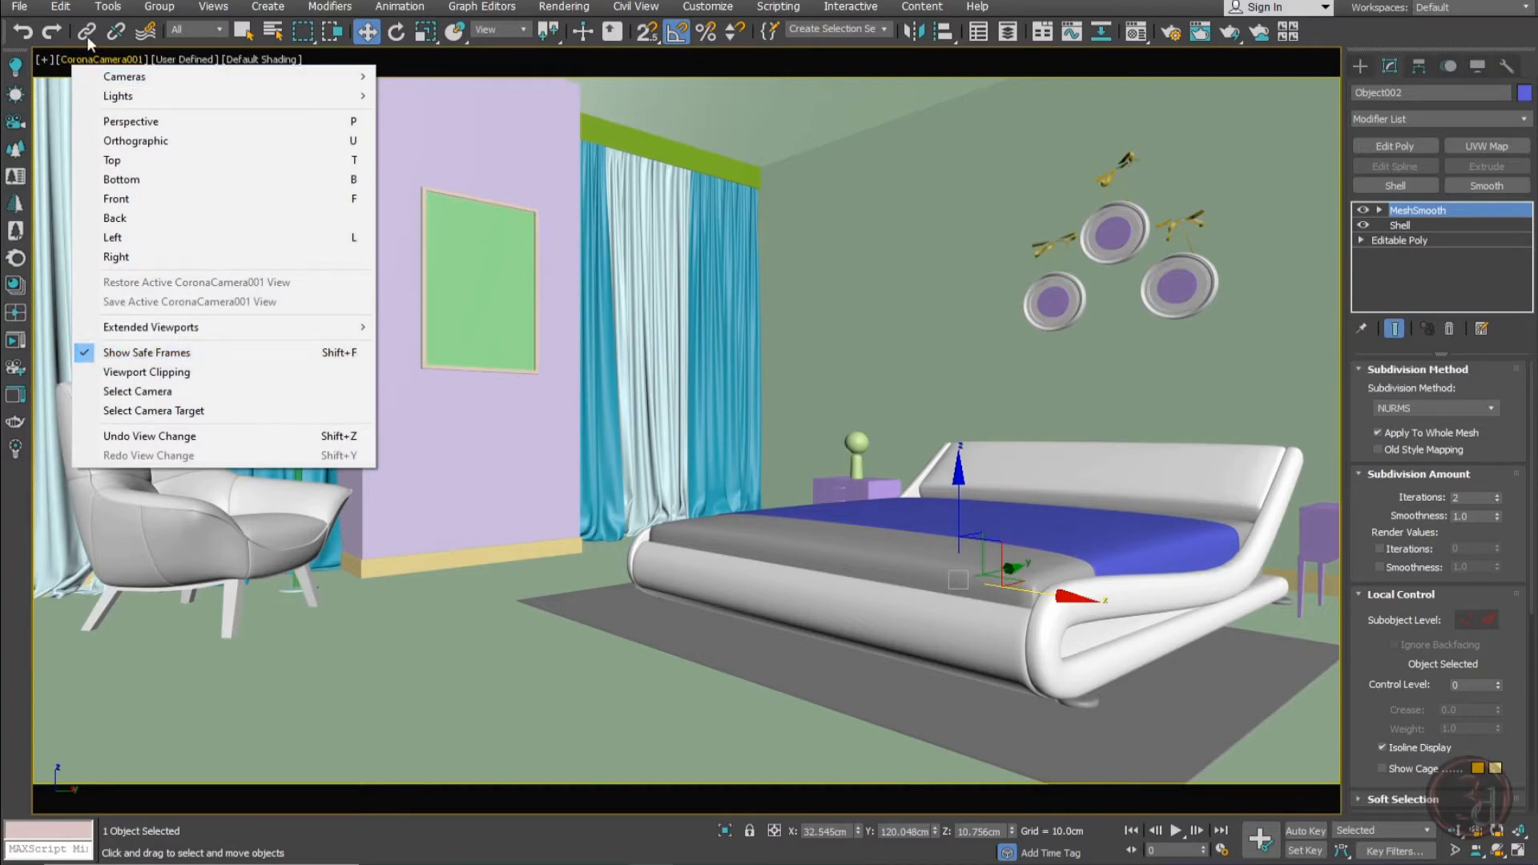
Move the Corona camera's target about 57 cm along X and dolly the camera back slightly
click(73, 64)
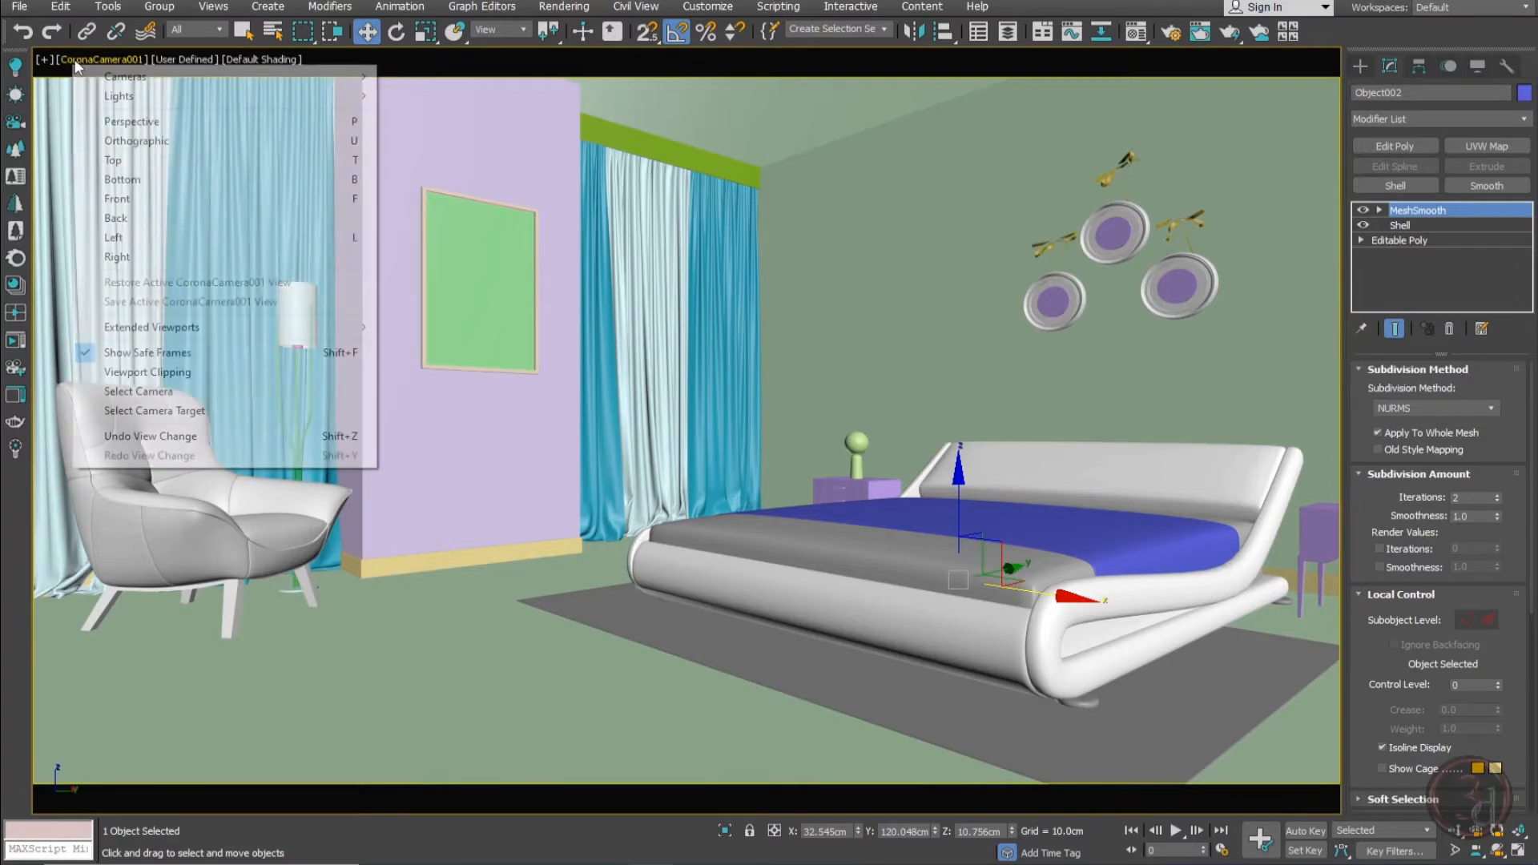
click(189, 412)
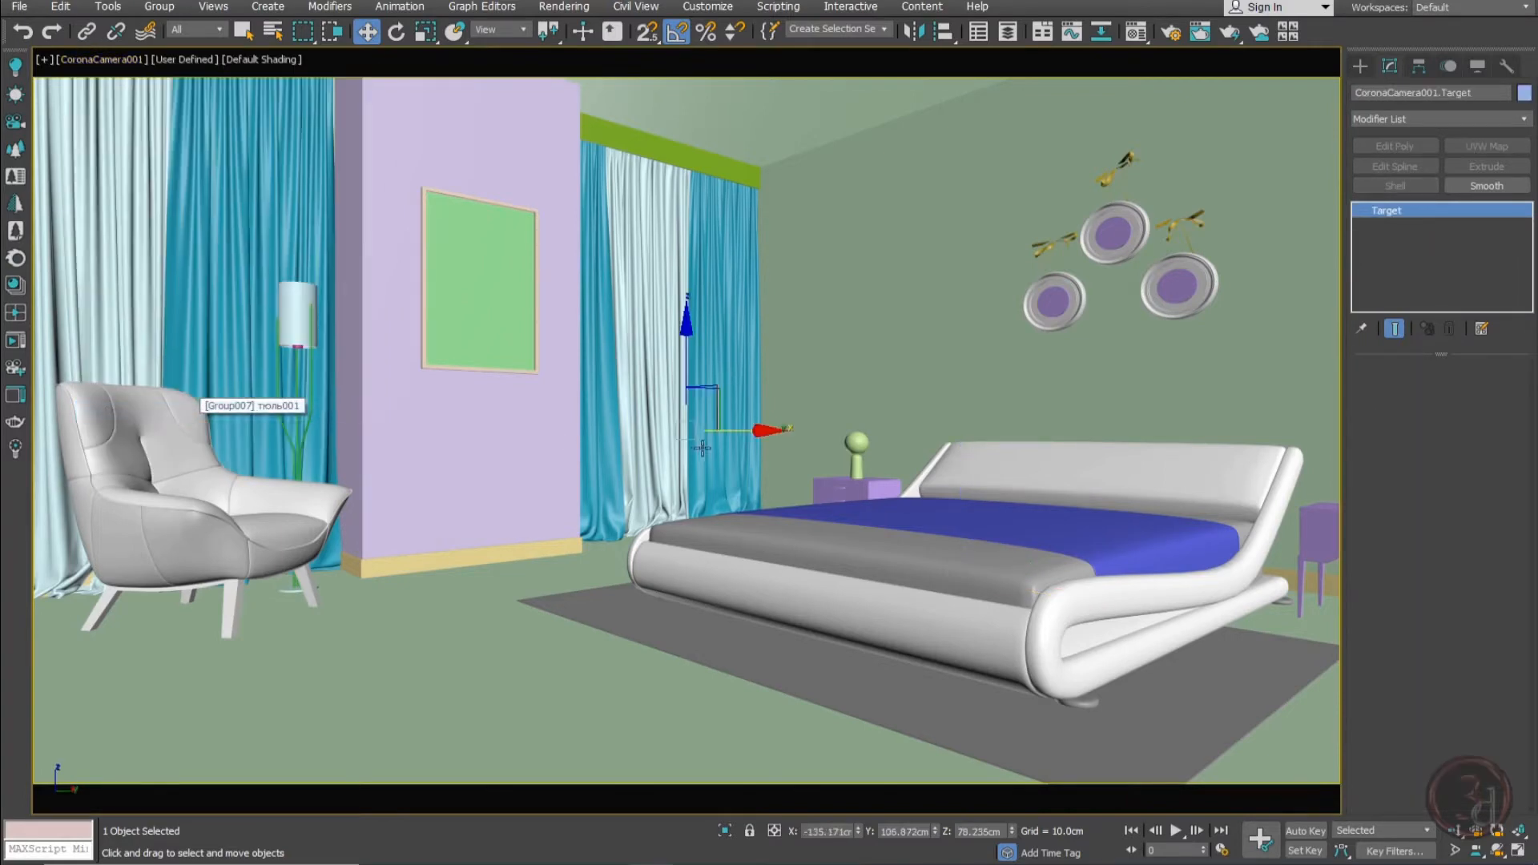
drag(761, 431, 830, 454)
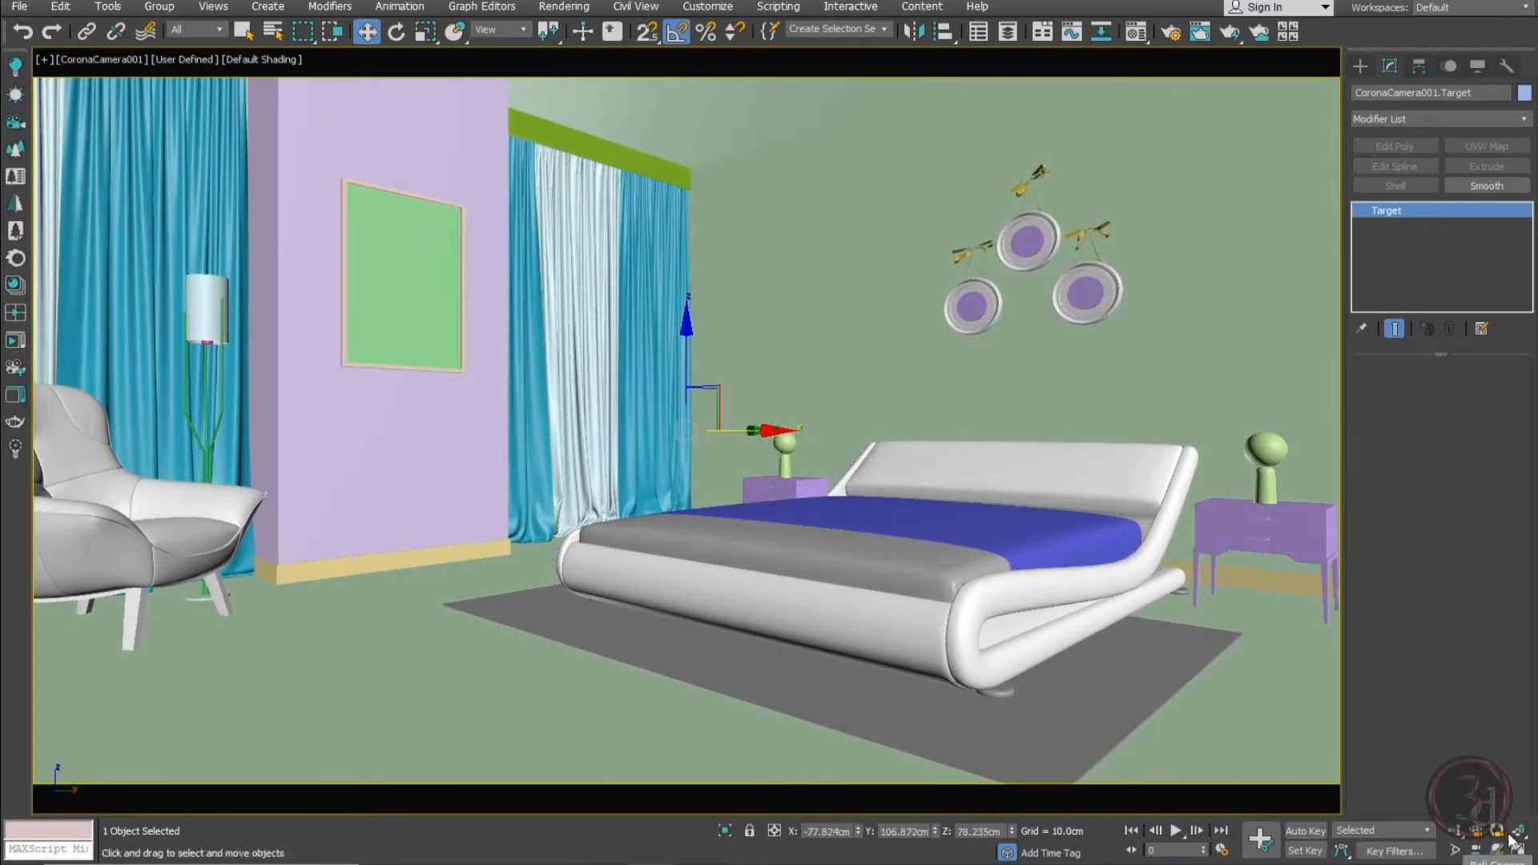
click(1455, 832)
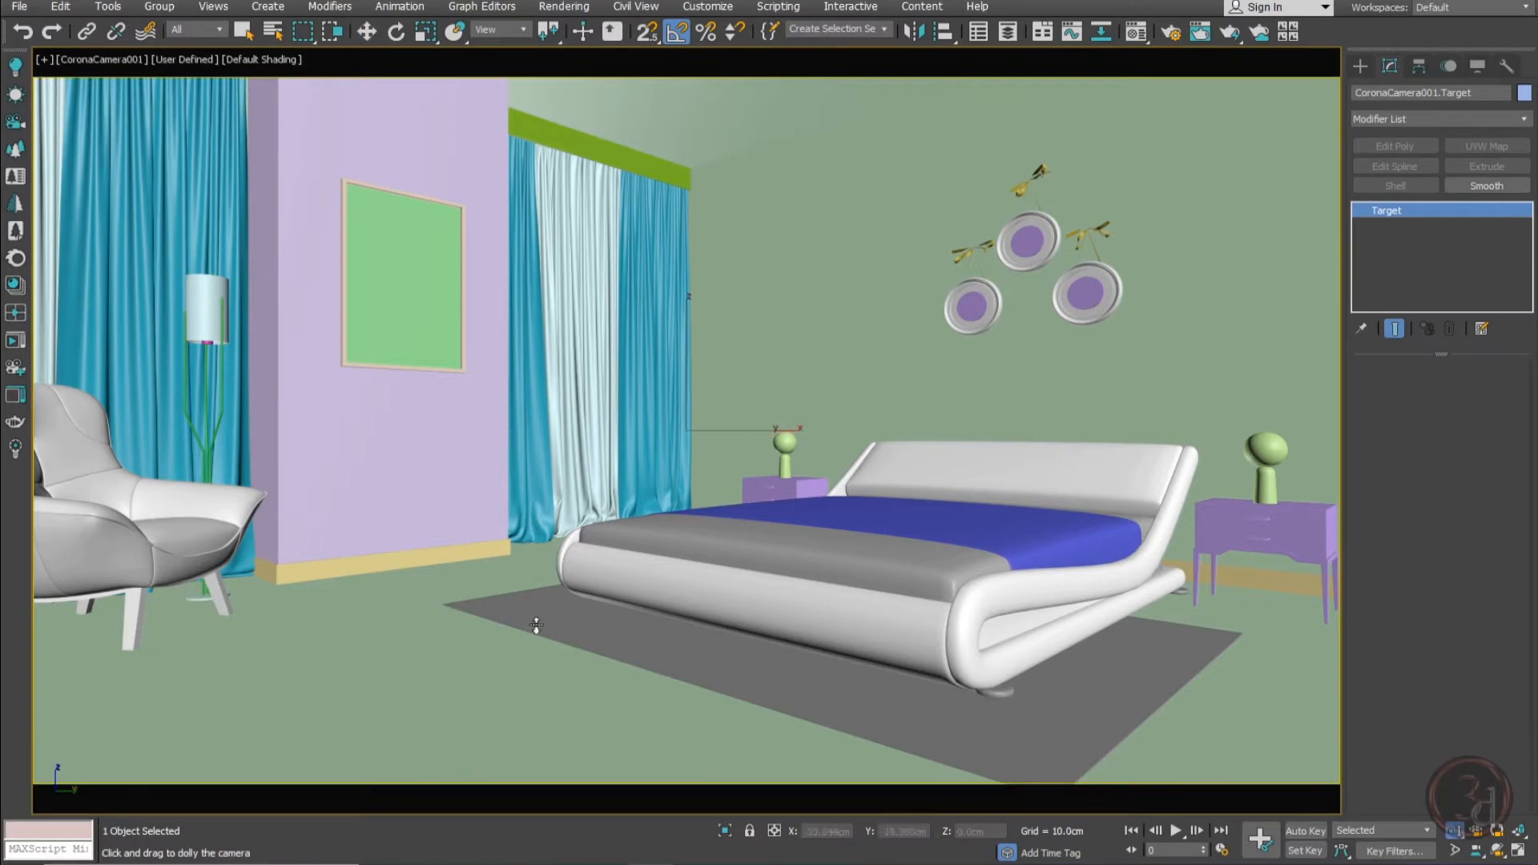
drag(637, 484, 646, 483)
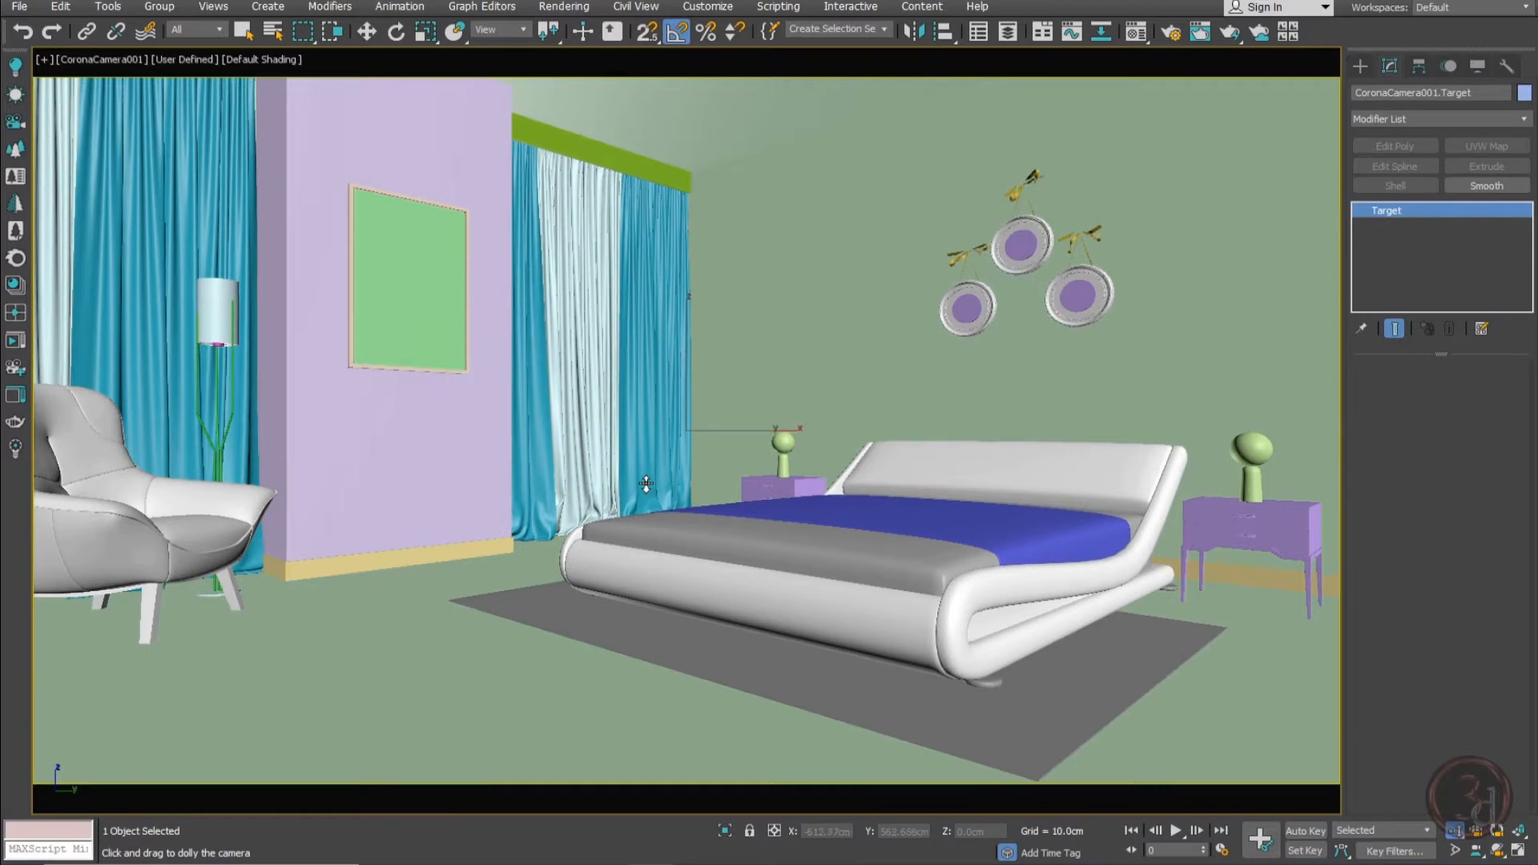
Move the armchair about 26 cm along Y toward the bed so it fits inside the camera frame
key(w)
click(232, 479)
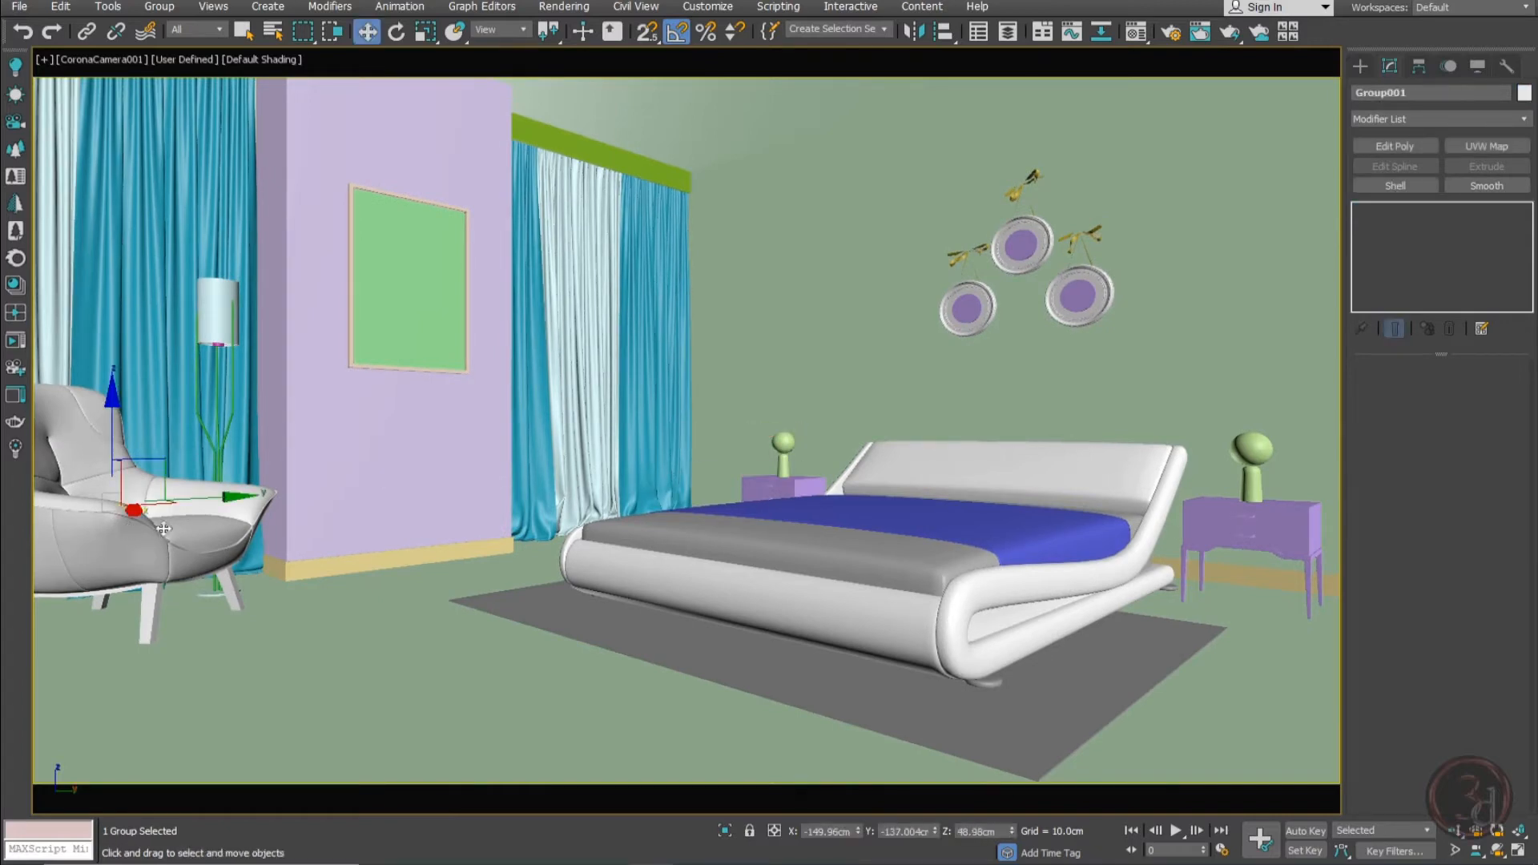
drag(218, 500, 279, 498)
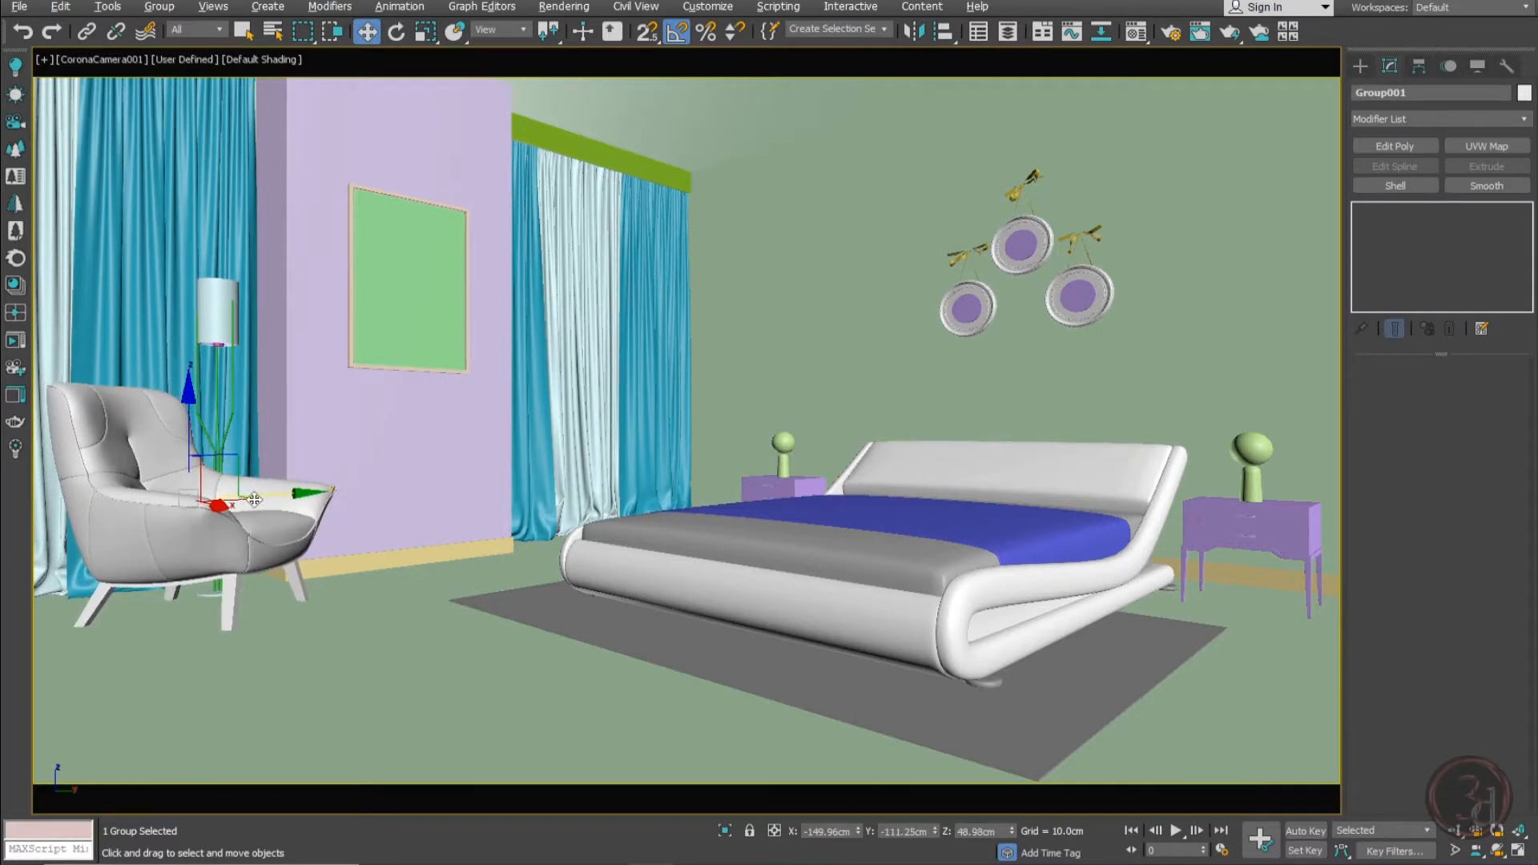
Switch to the Local coordinate system and move the armchair about -17.7 cm along Y and -7.3 cm along X
right_click(254, 500)
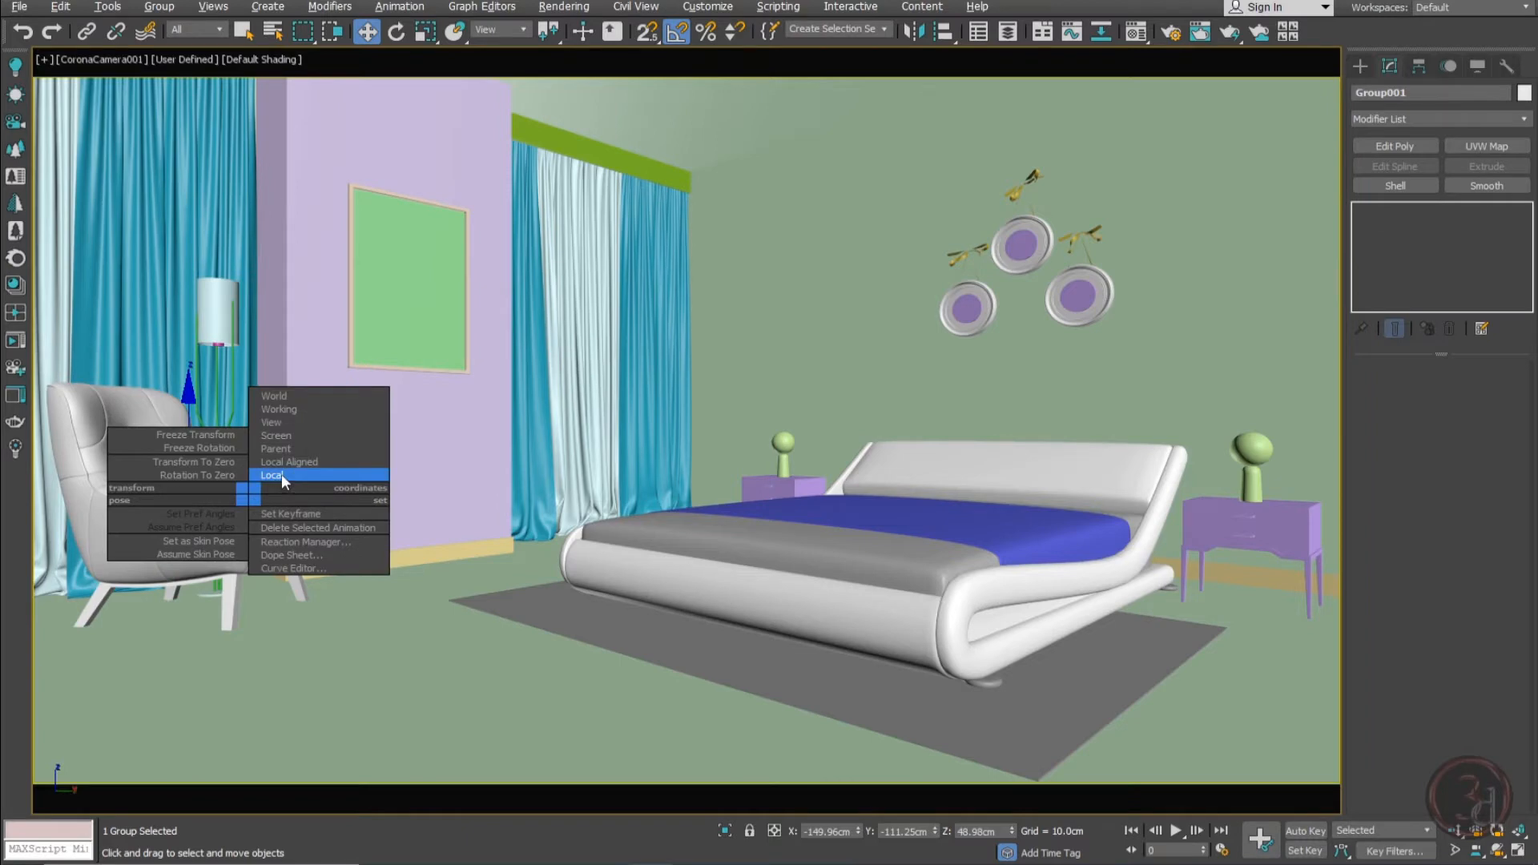
click(282, 473)
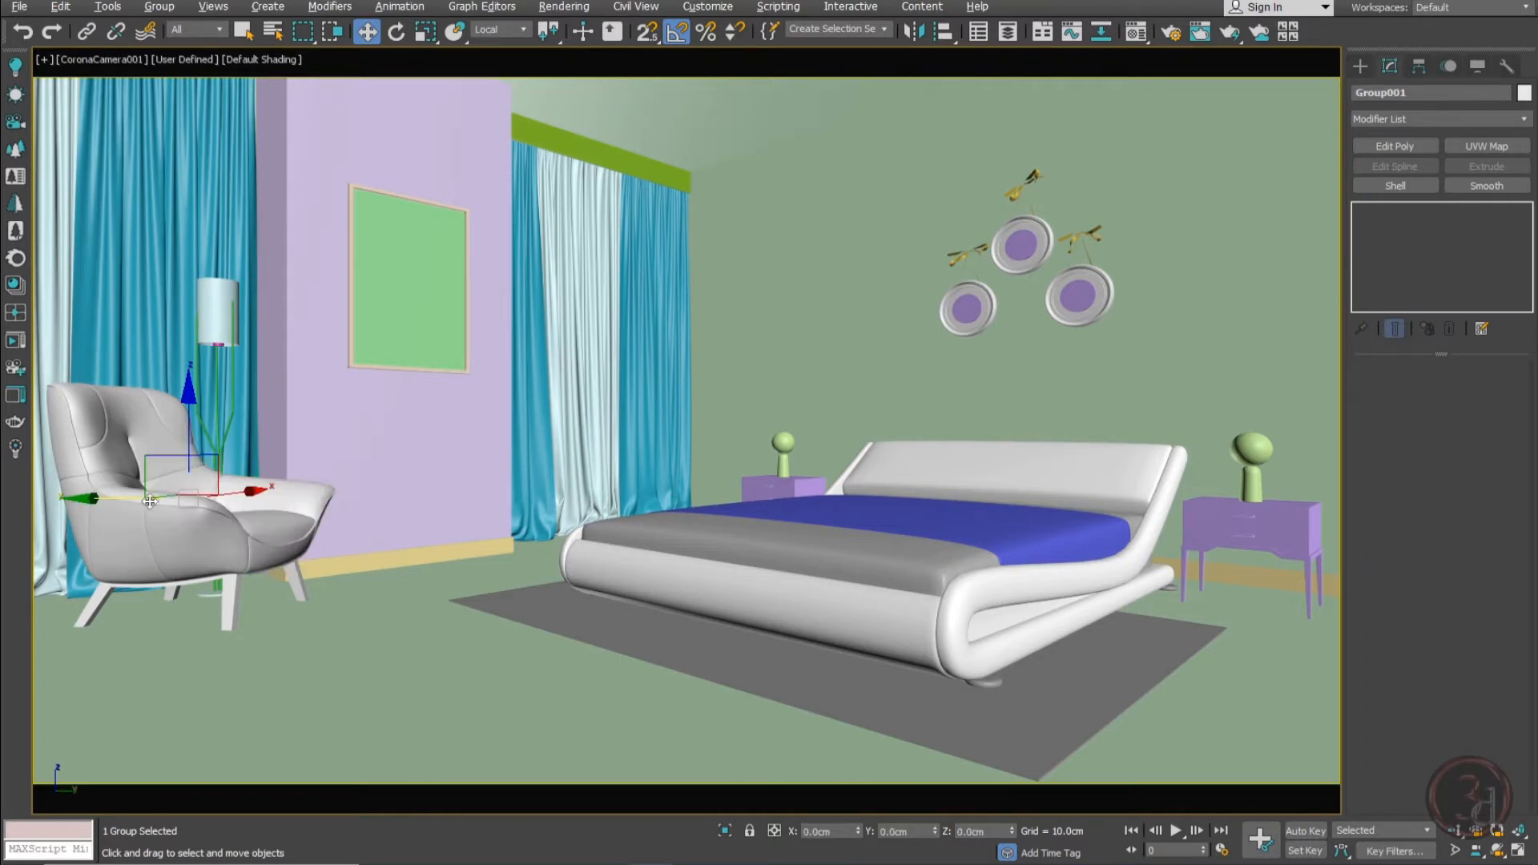
drag(104, 495, 146, 497)
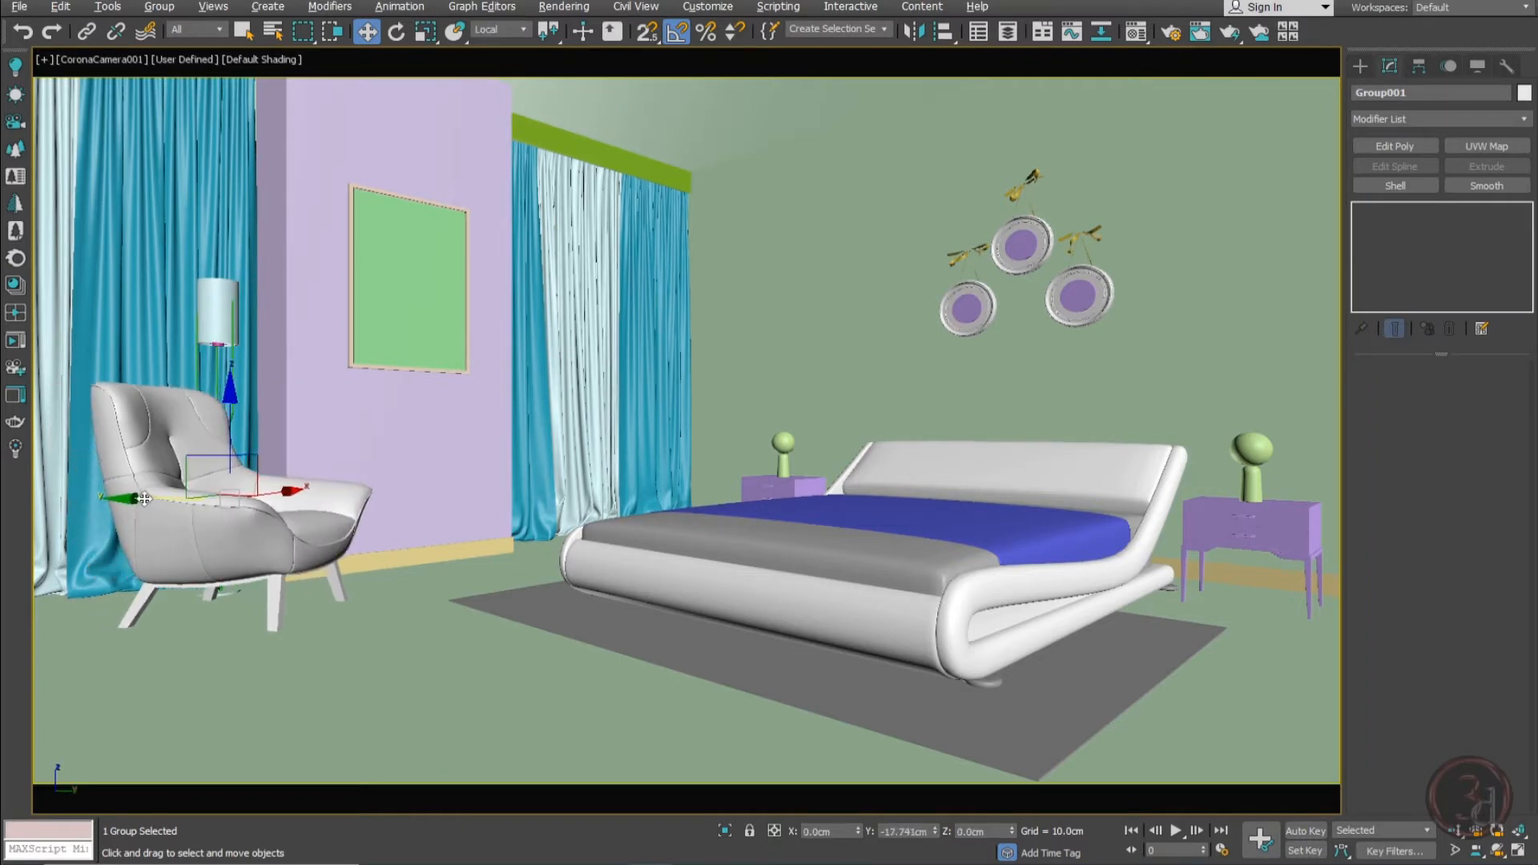
drag(268, 499, 266, 496)
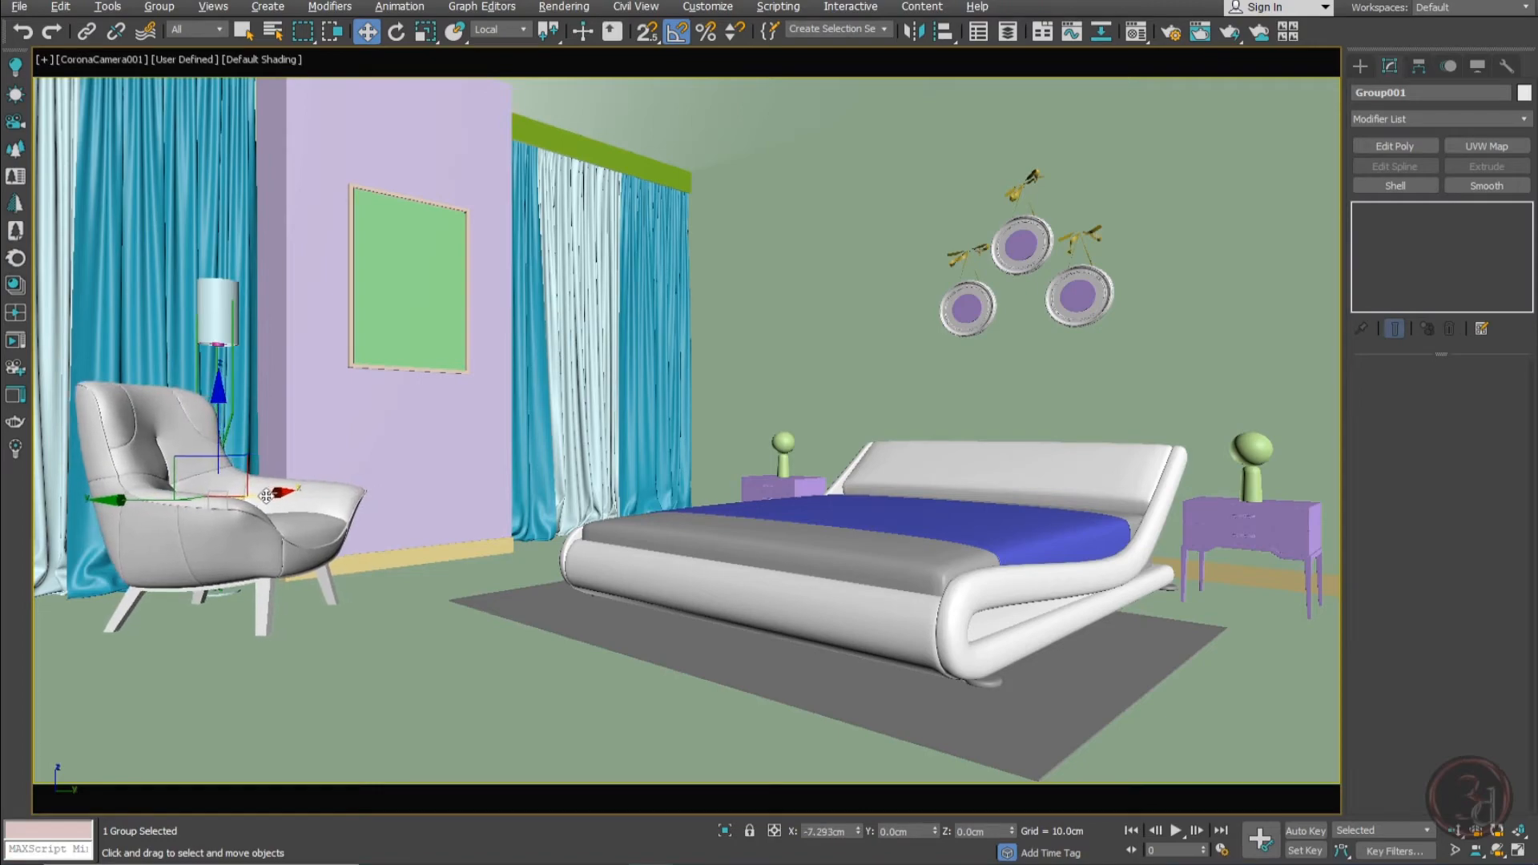
In the wireframe Top view, move the floor lamp to about X -177 cm, Y -71 cm, beside the armchair and near the wall corner
key(t)
key(F3)
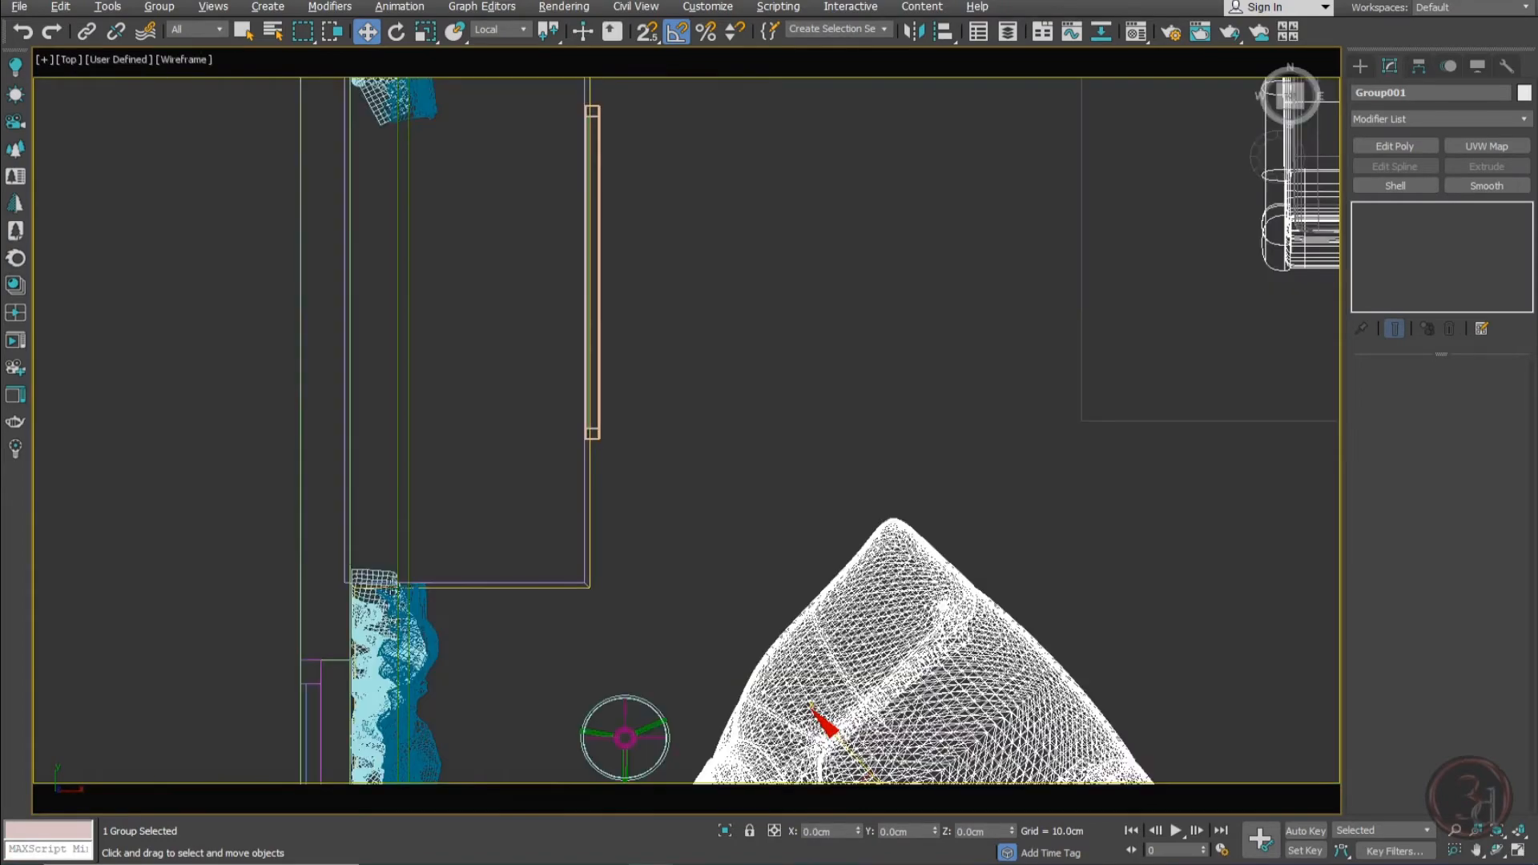
mouse_move(595, 675)
middle_down()
mouse_move(451, 338)
mouse_move(356, 255)
middle_up()
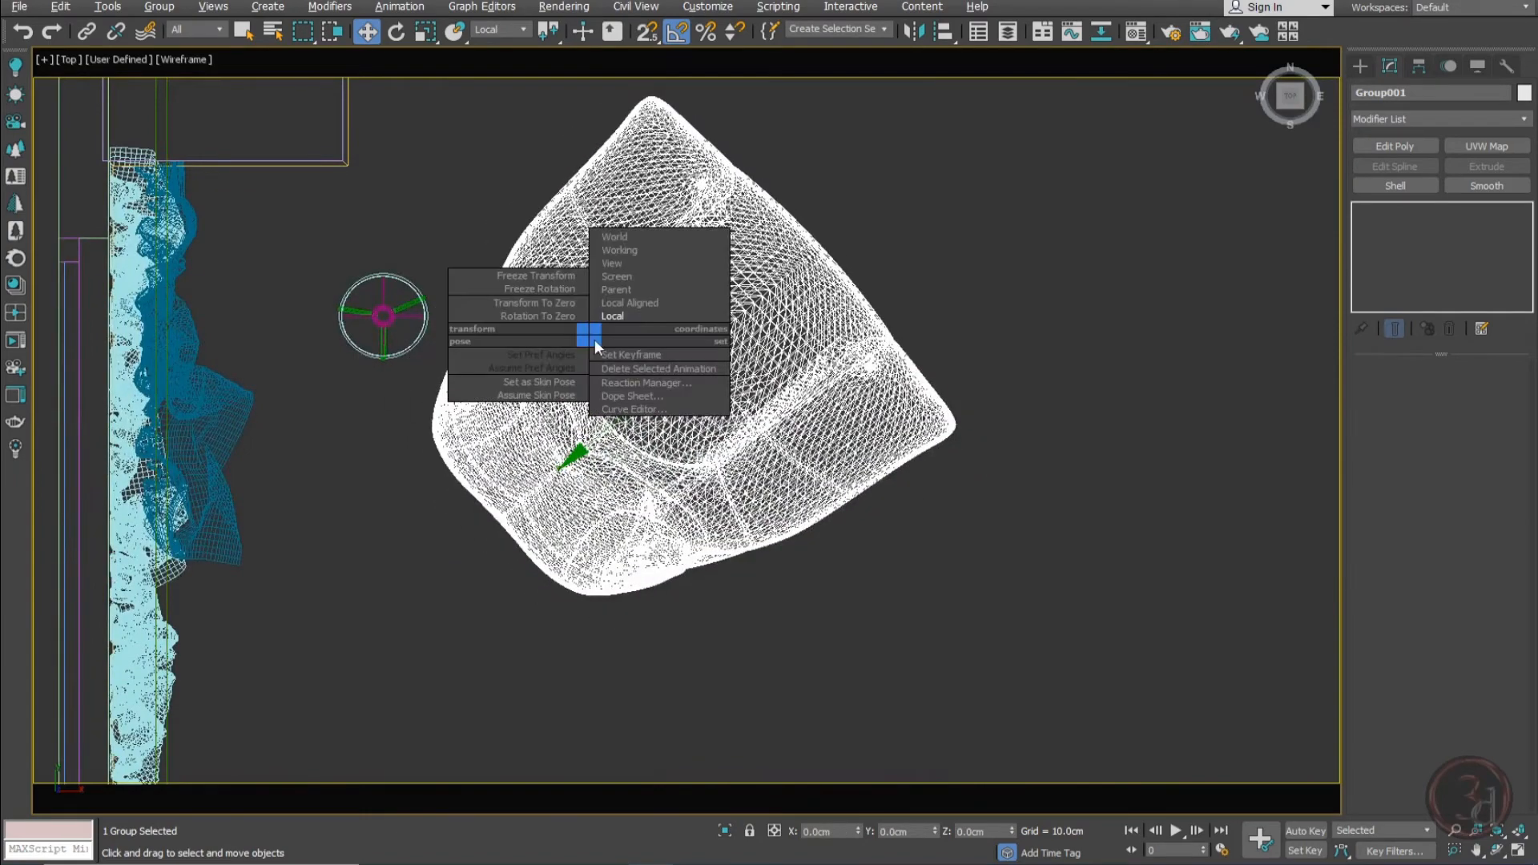
alt+right_click(593, 337)
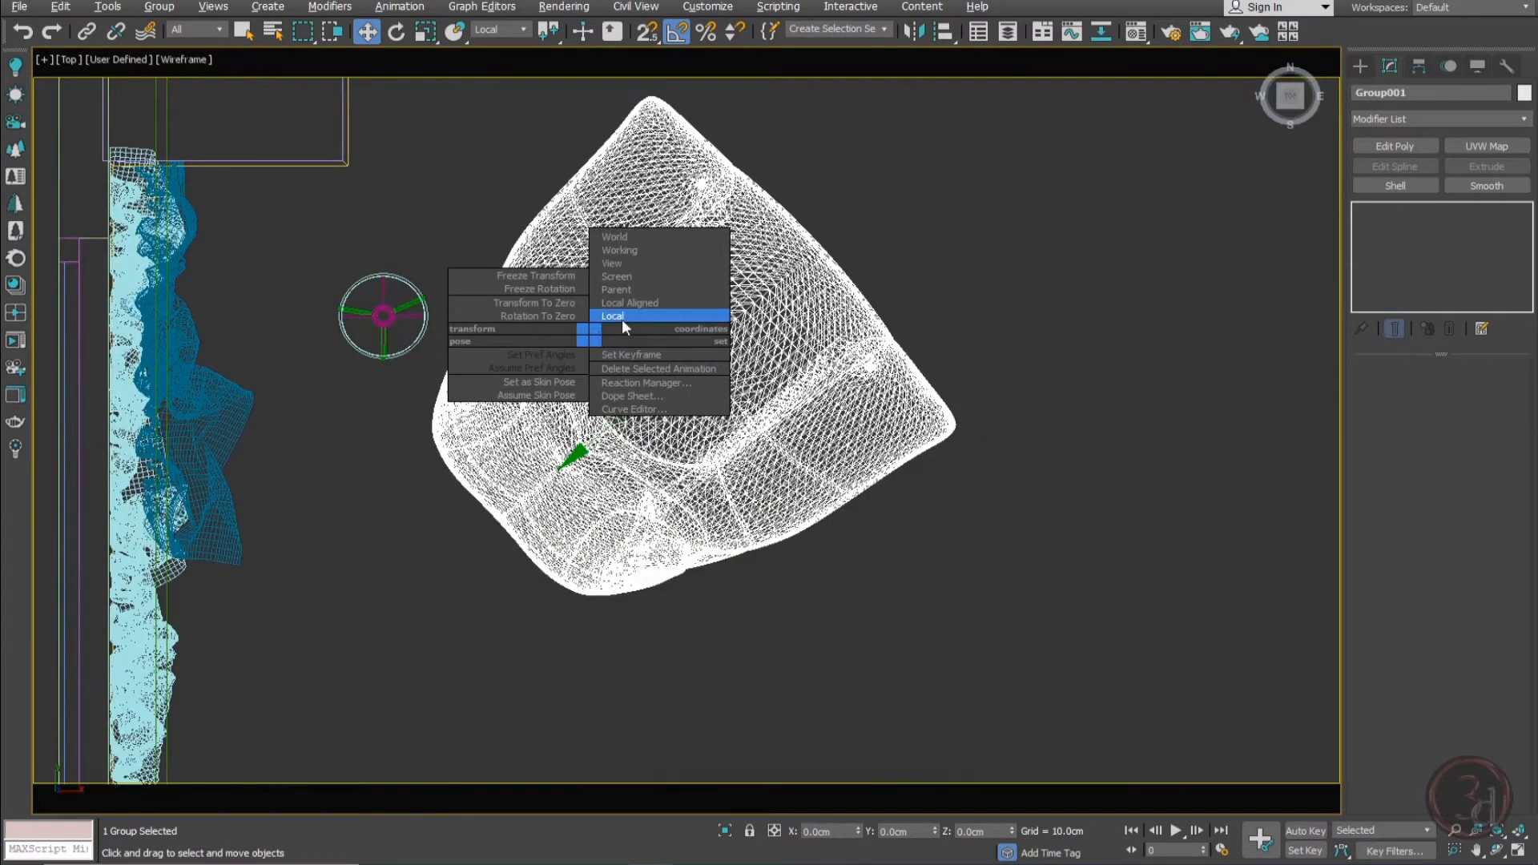
click(622, 258)
middle_drag(622, 258, 782, 310)
key(ctrl+z)
click(268, 339)
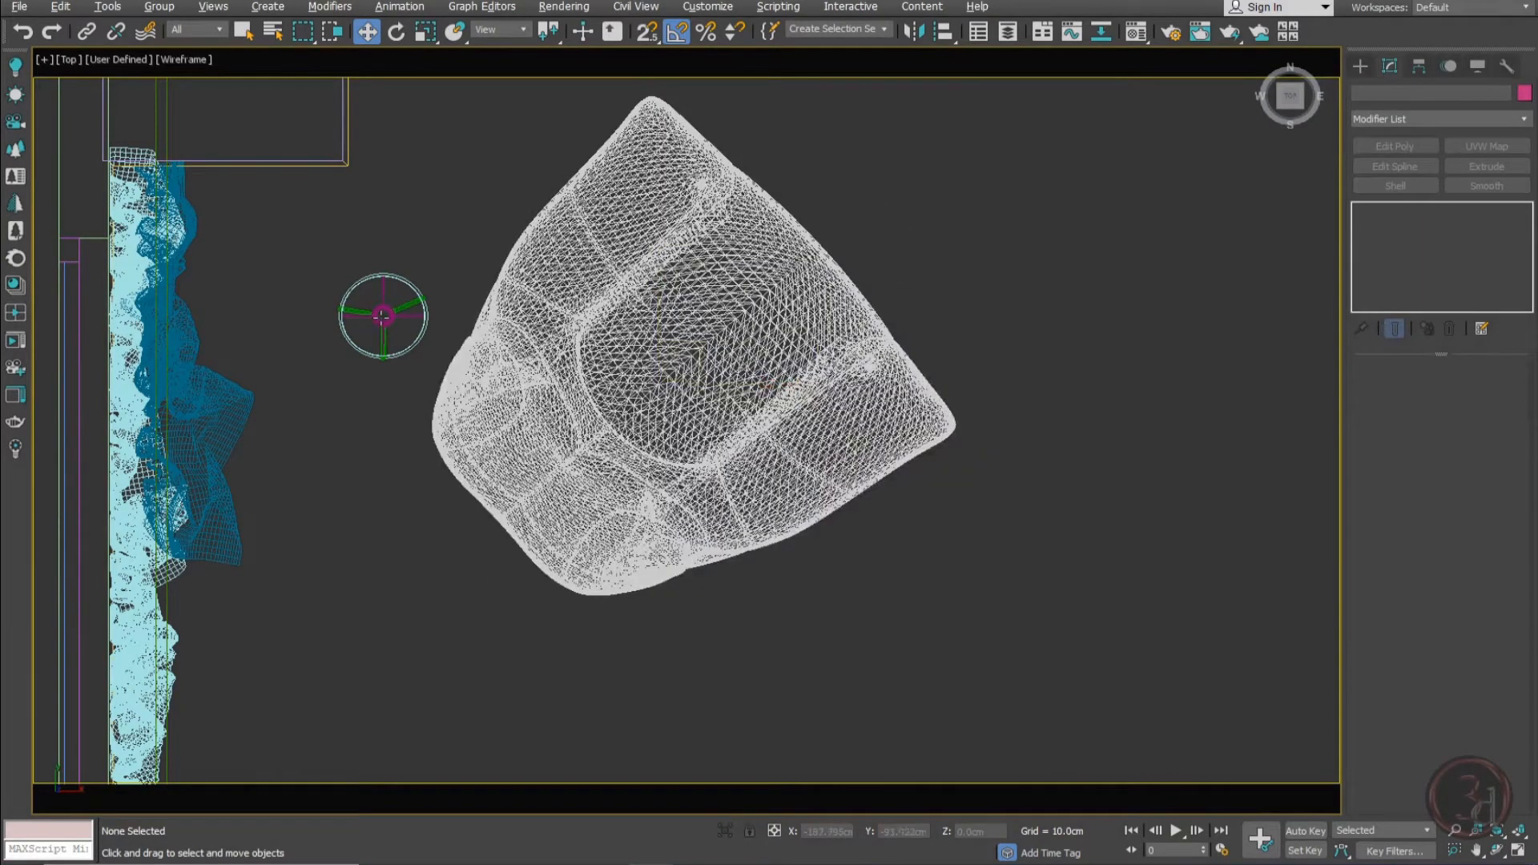
drag(383, 316, 434, 223)
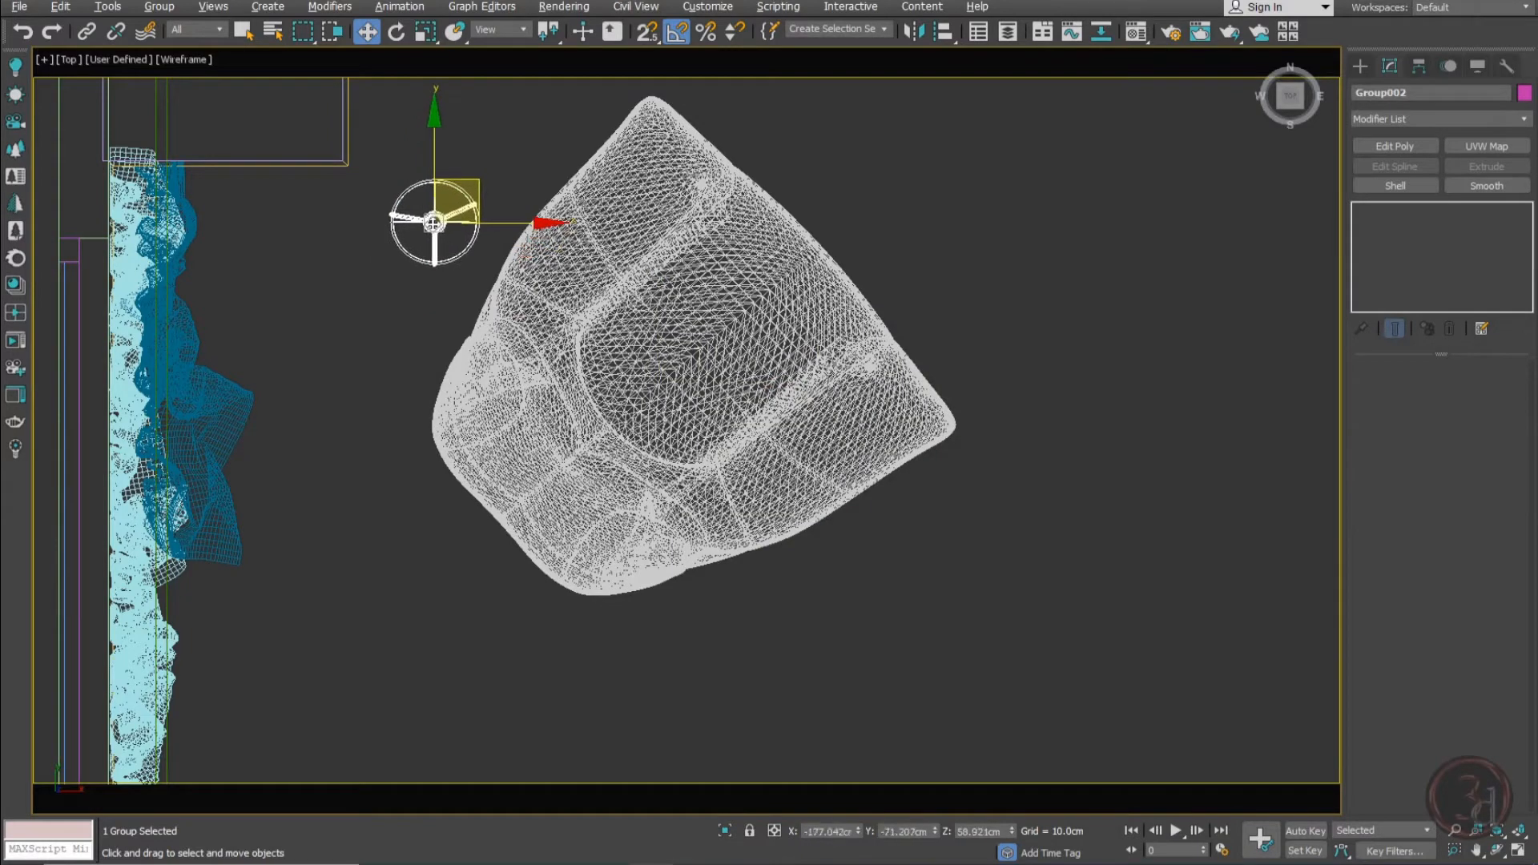
Return to the shaded camera view and nudge the floor lamp along Y to about -67.4 cm
key(c)
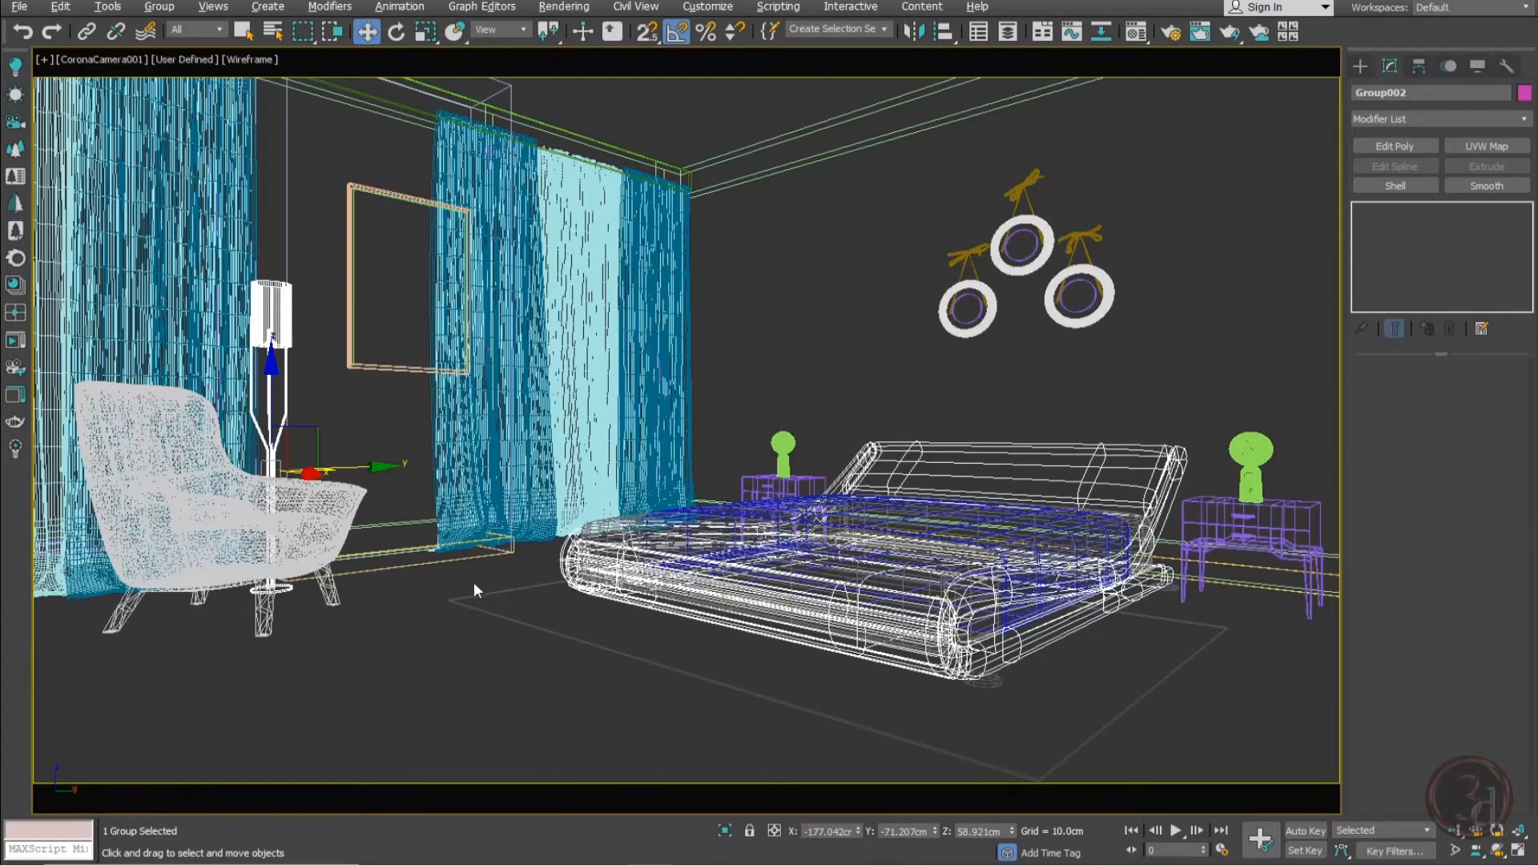
key(F3)
mouse_move(361, 471)
mouse_down()
mouse_move(382, 462)
mouse_move(367, 456)
mouse_up()
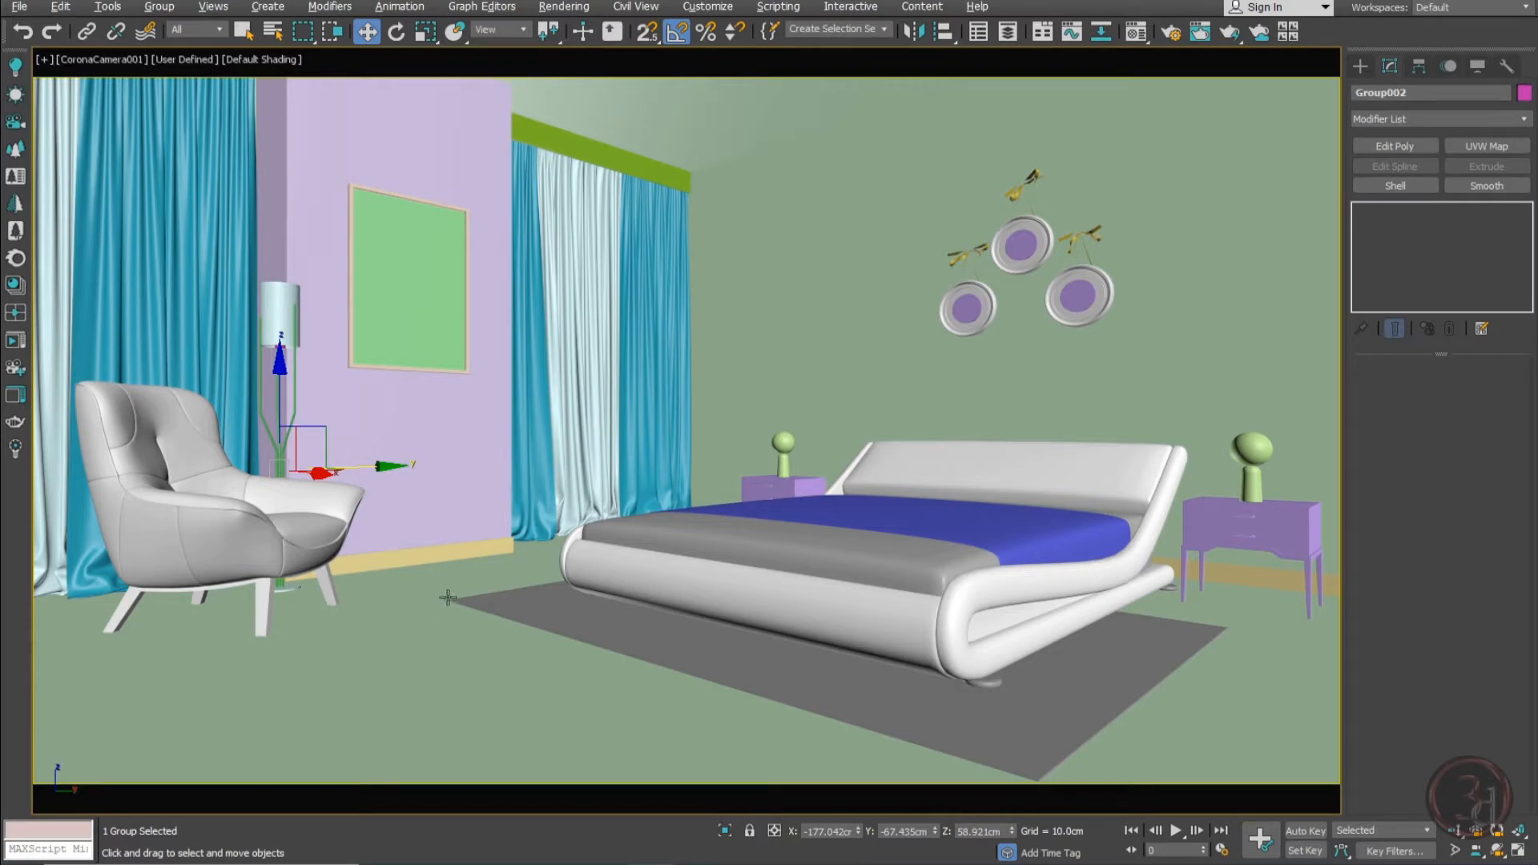
Select the wall picture and activate the first material slot in the Material Editor
click(417, 266)
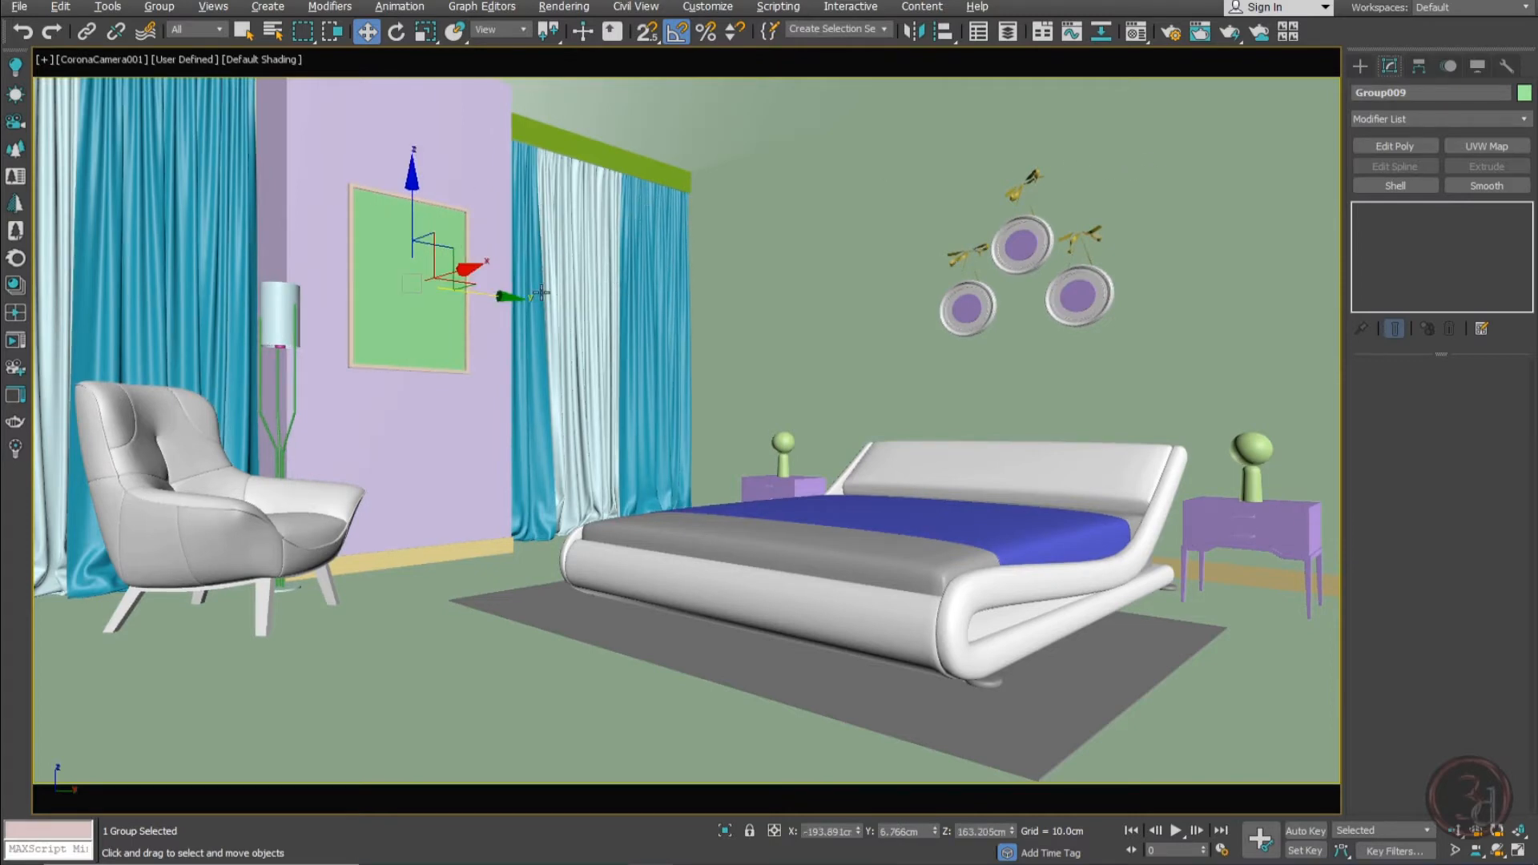
click(1137, 32)
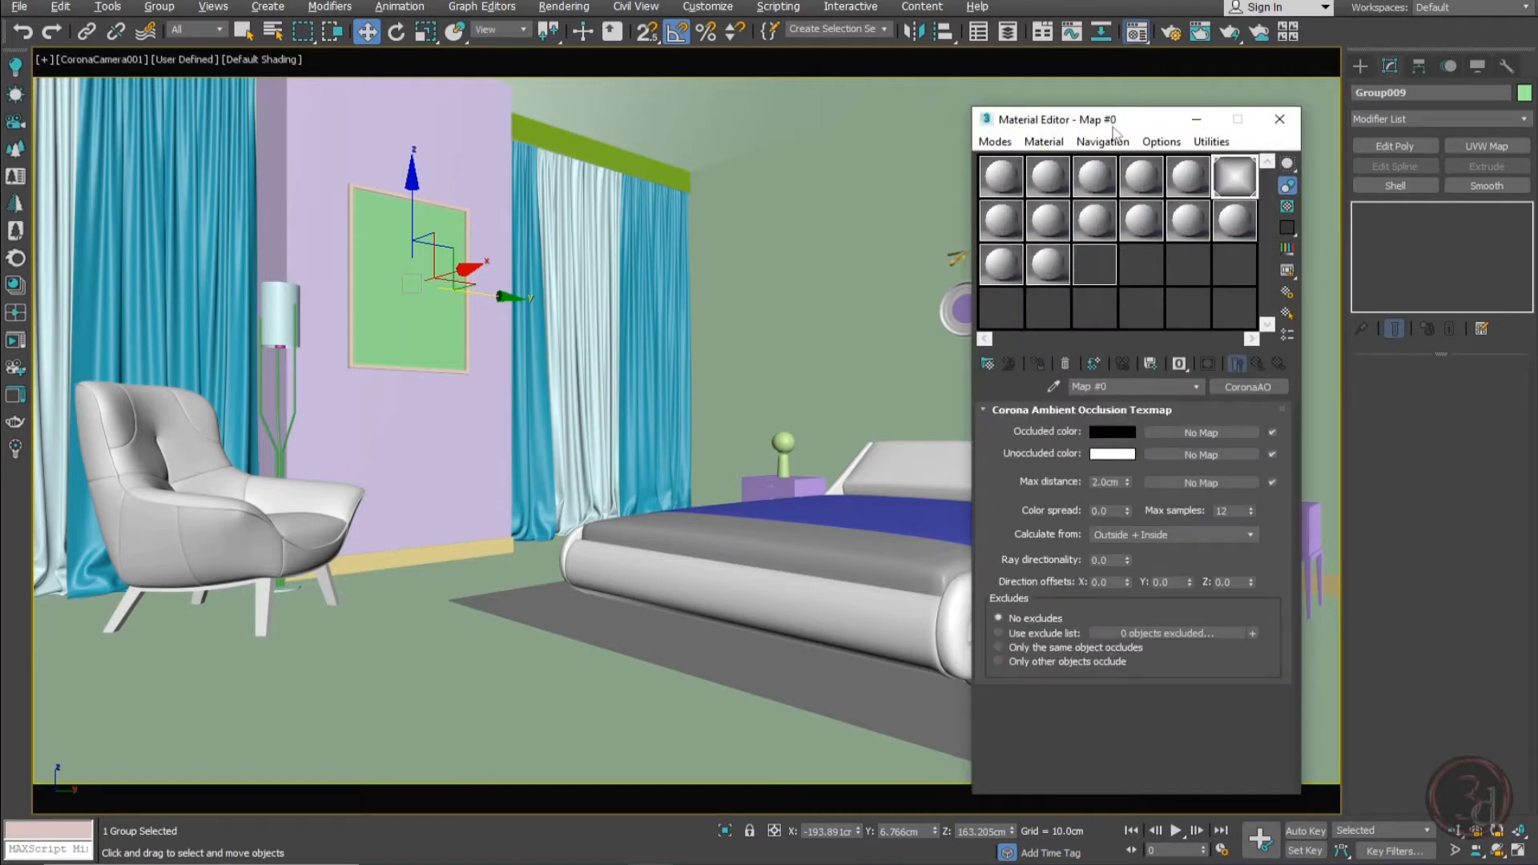
drag(1114, 130, 817, 126)
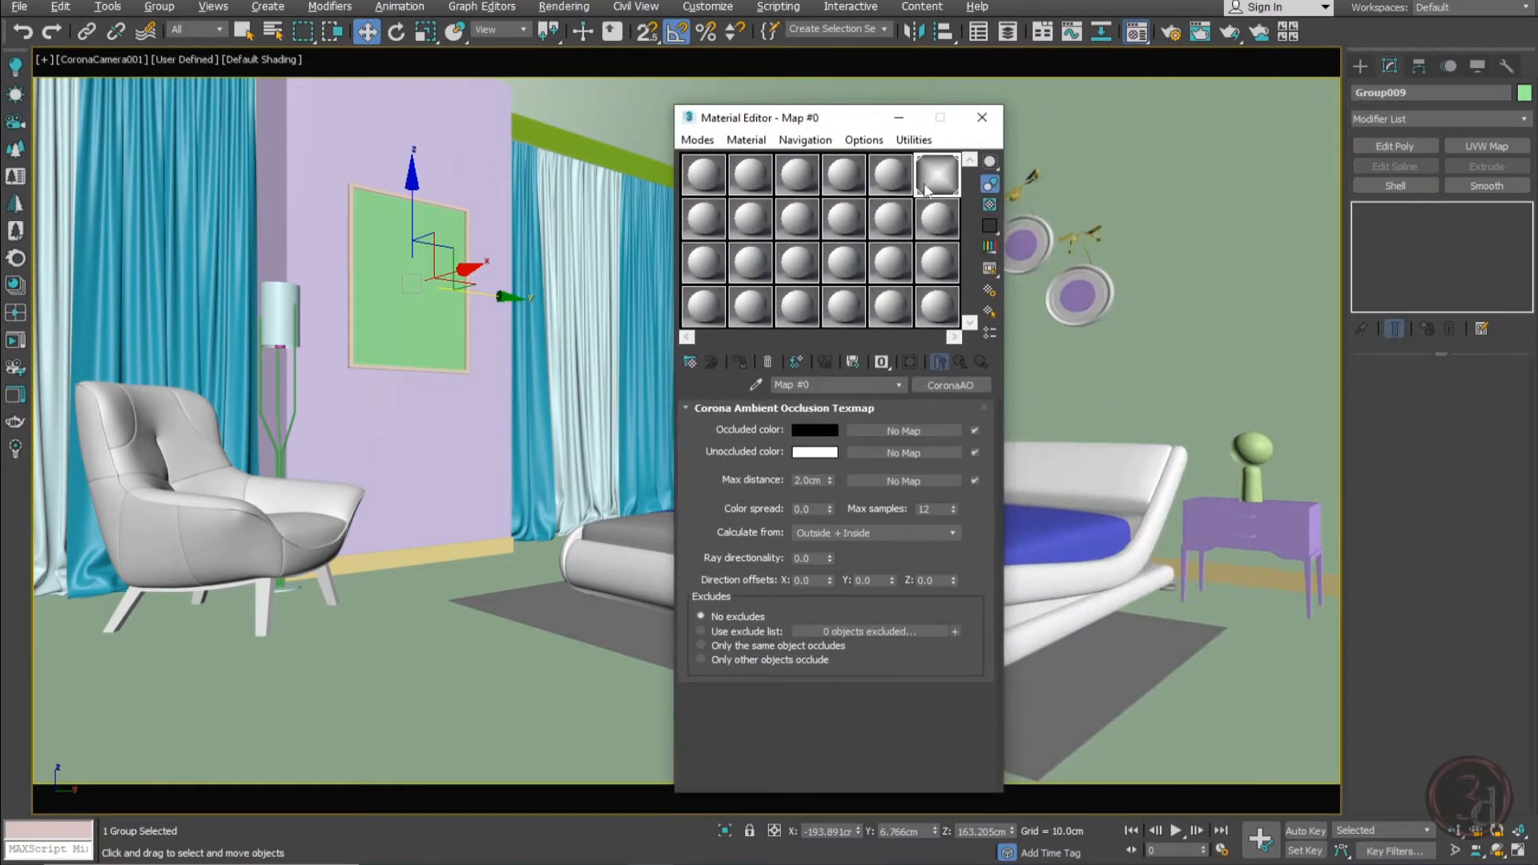
click(707, 172)
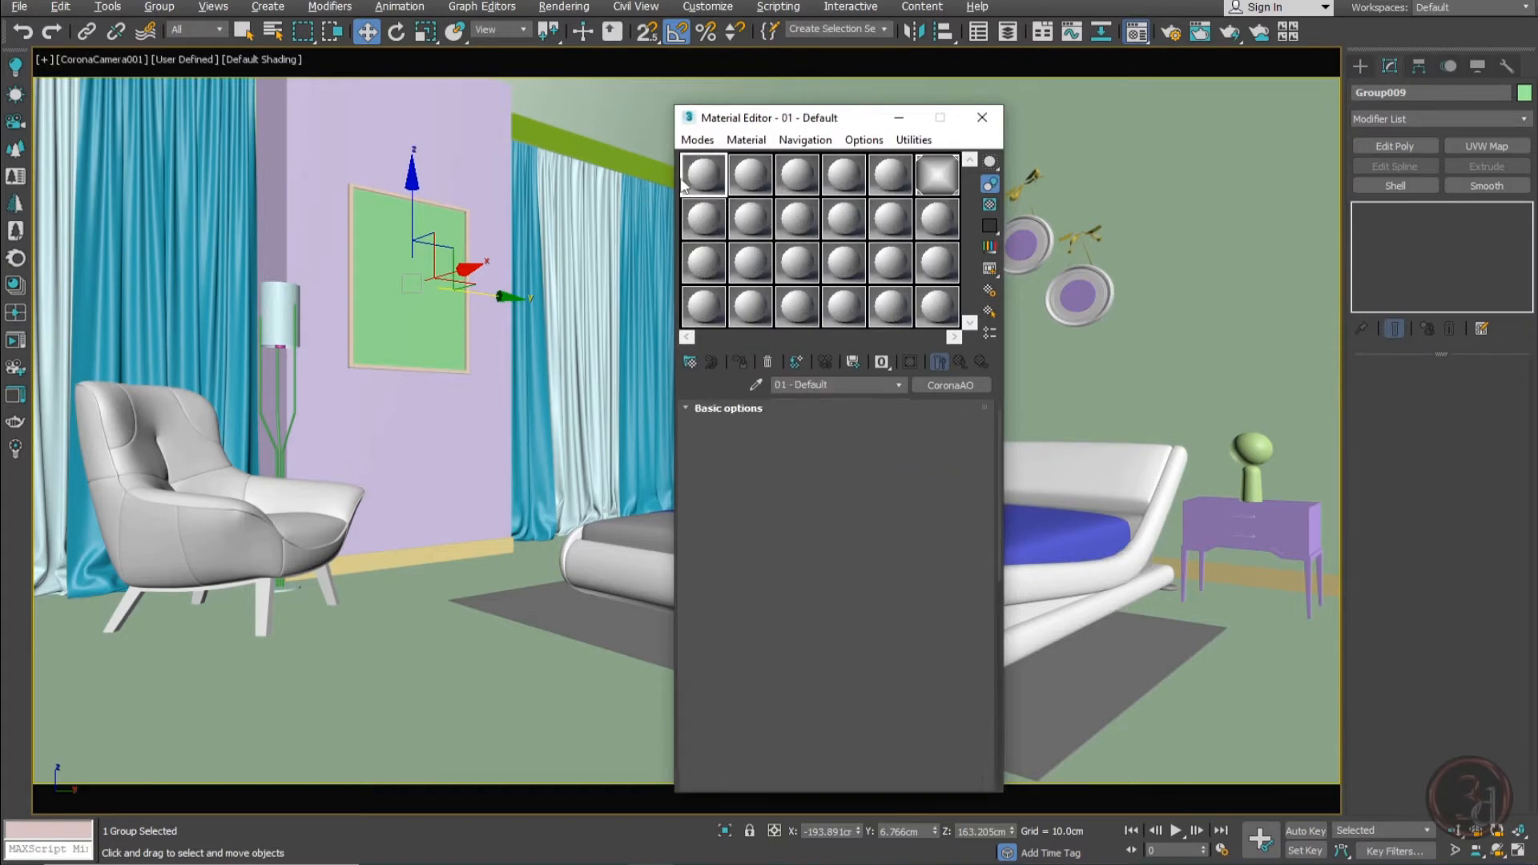
Isolate the wall picture and frame it up close in an angled Perspective view
key(alt+q)
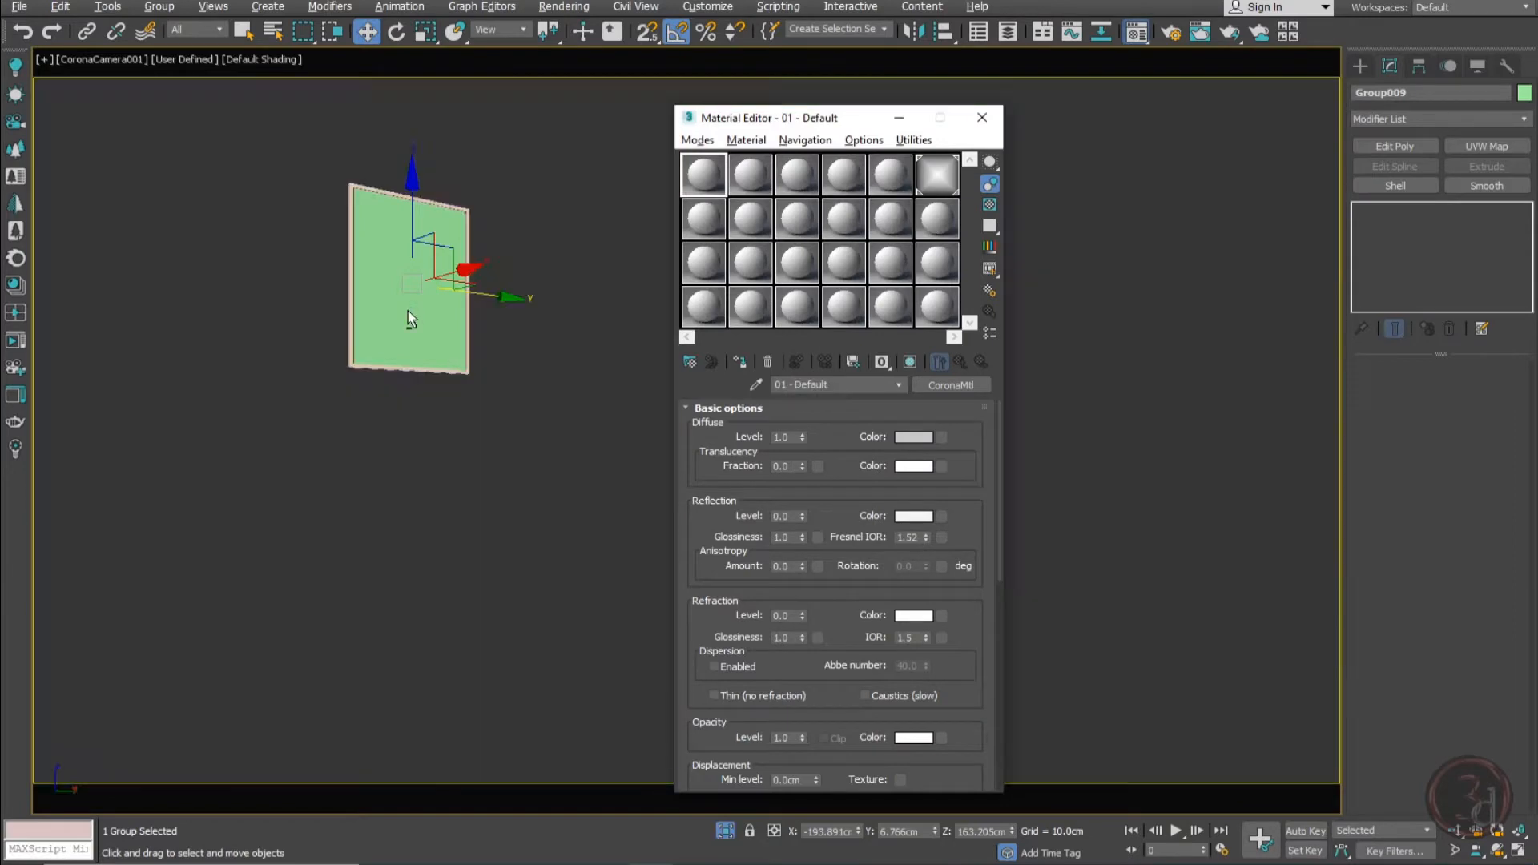
key(p)
key(z)
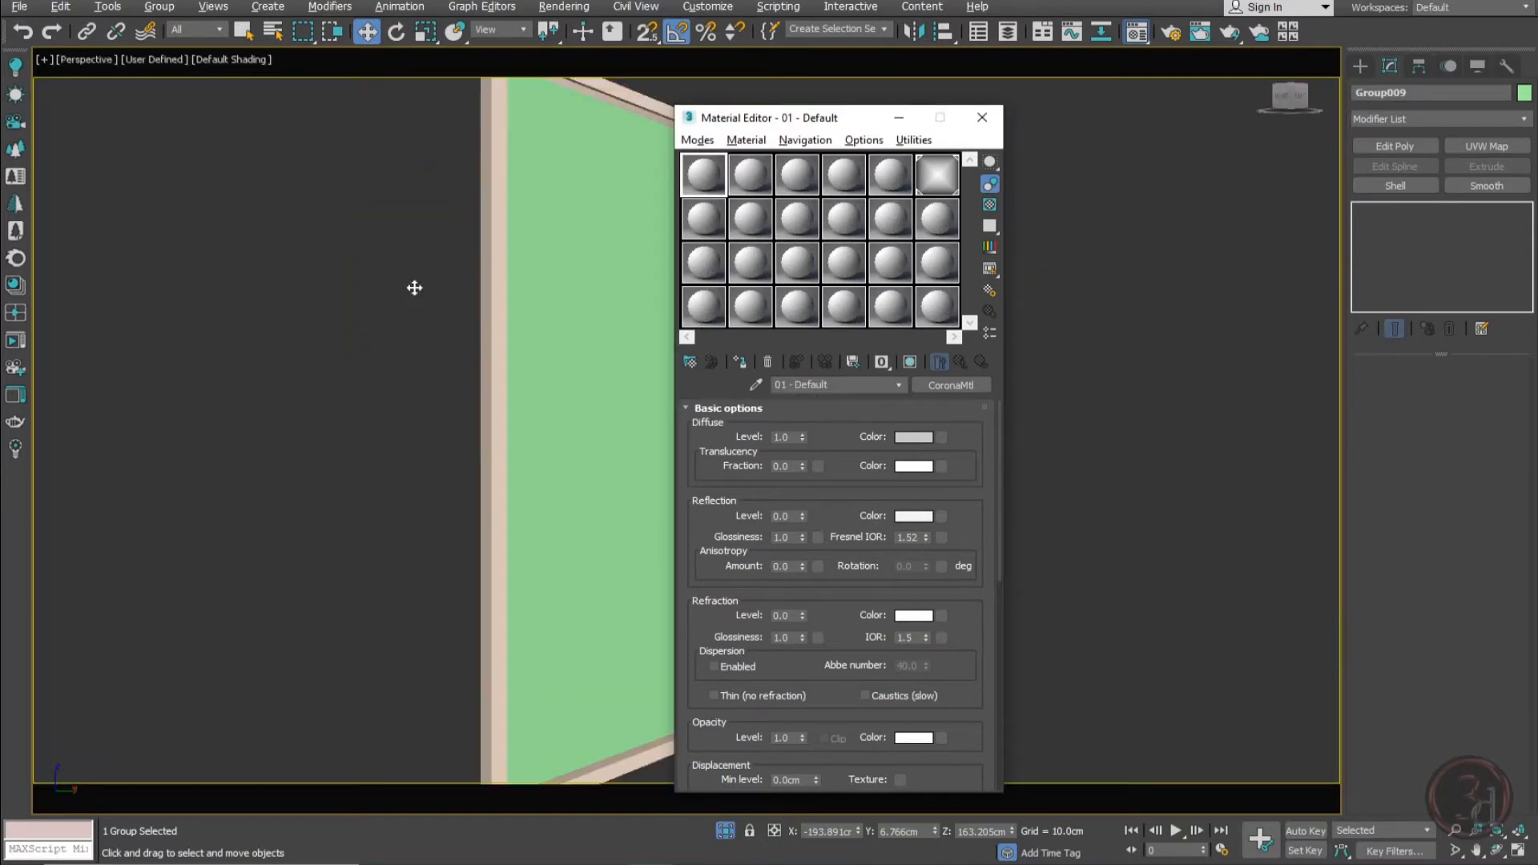
alt+middle_drag(598, 363, 550, 407)
middle_drag(501, 231, 416, 310)
click(450, 129)
click(516, 304)
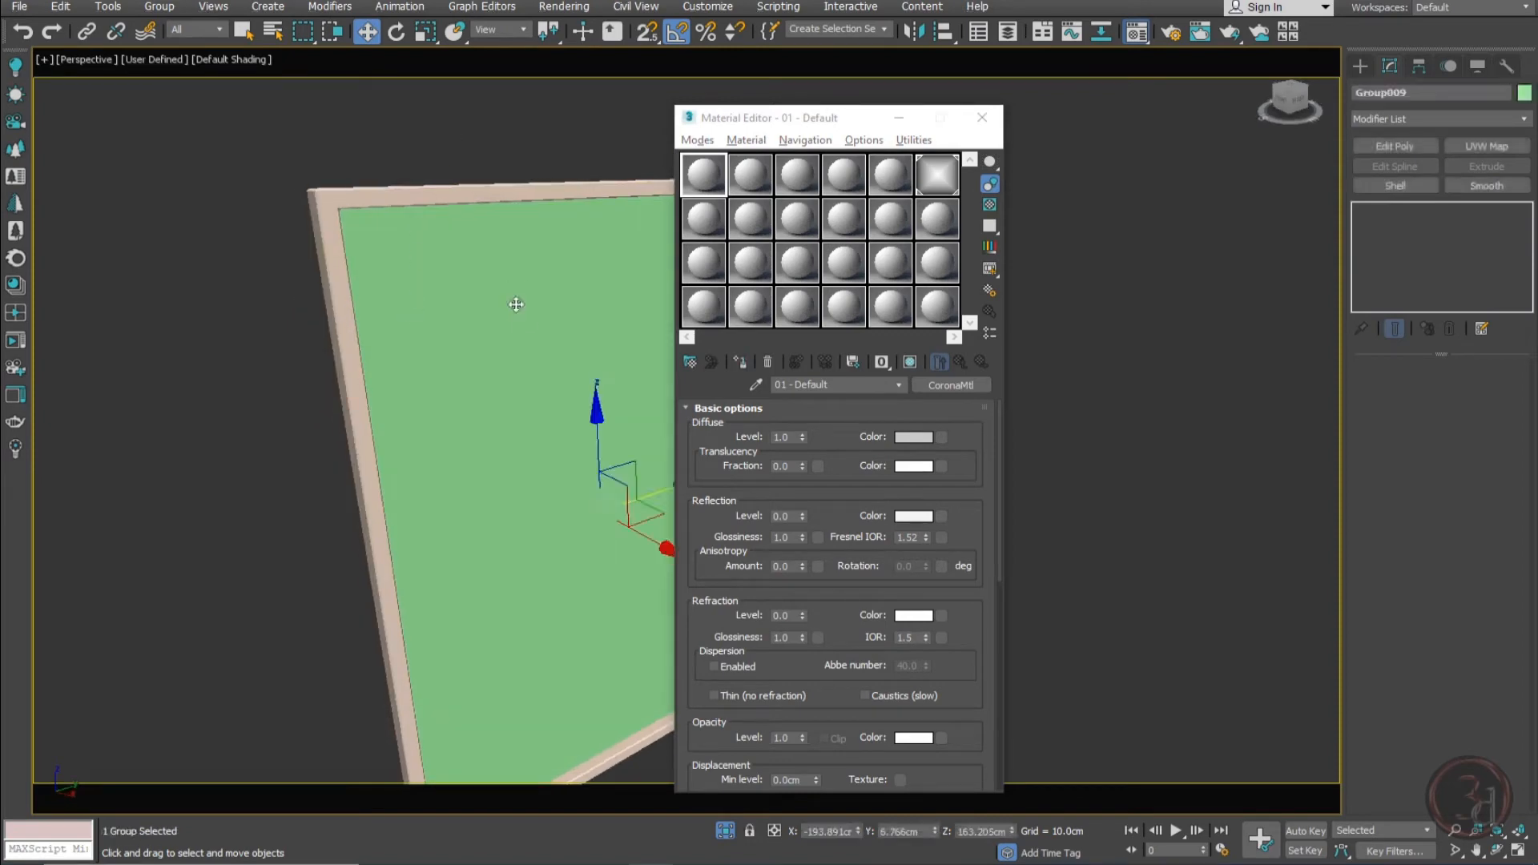
Open the picture's group and select the green panel inside the frame, keeping its position
click(159, 7)
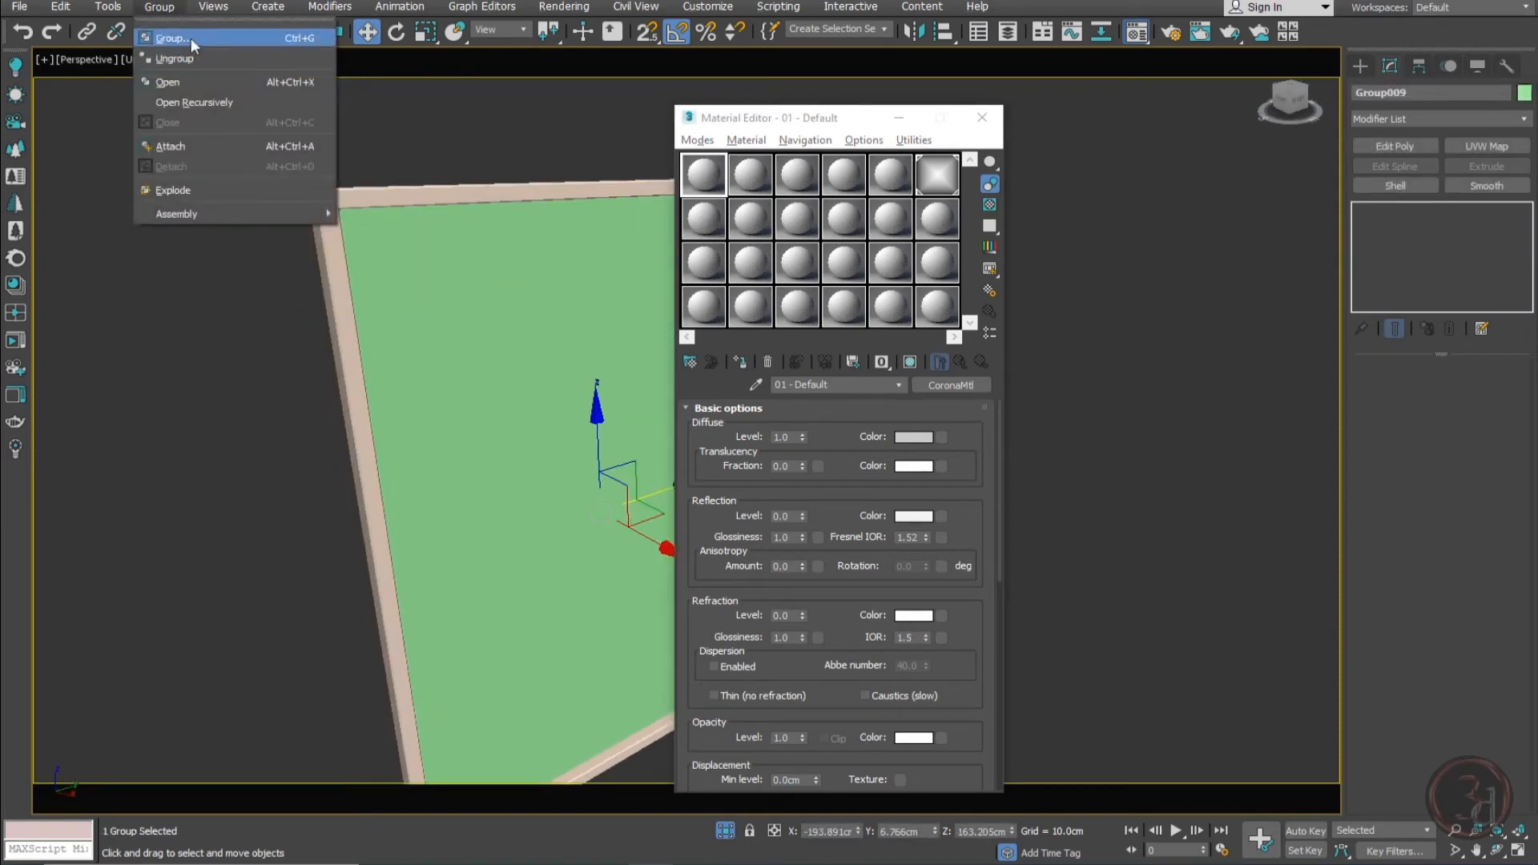
click(186, 84)
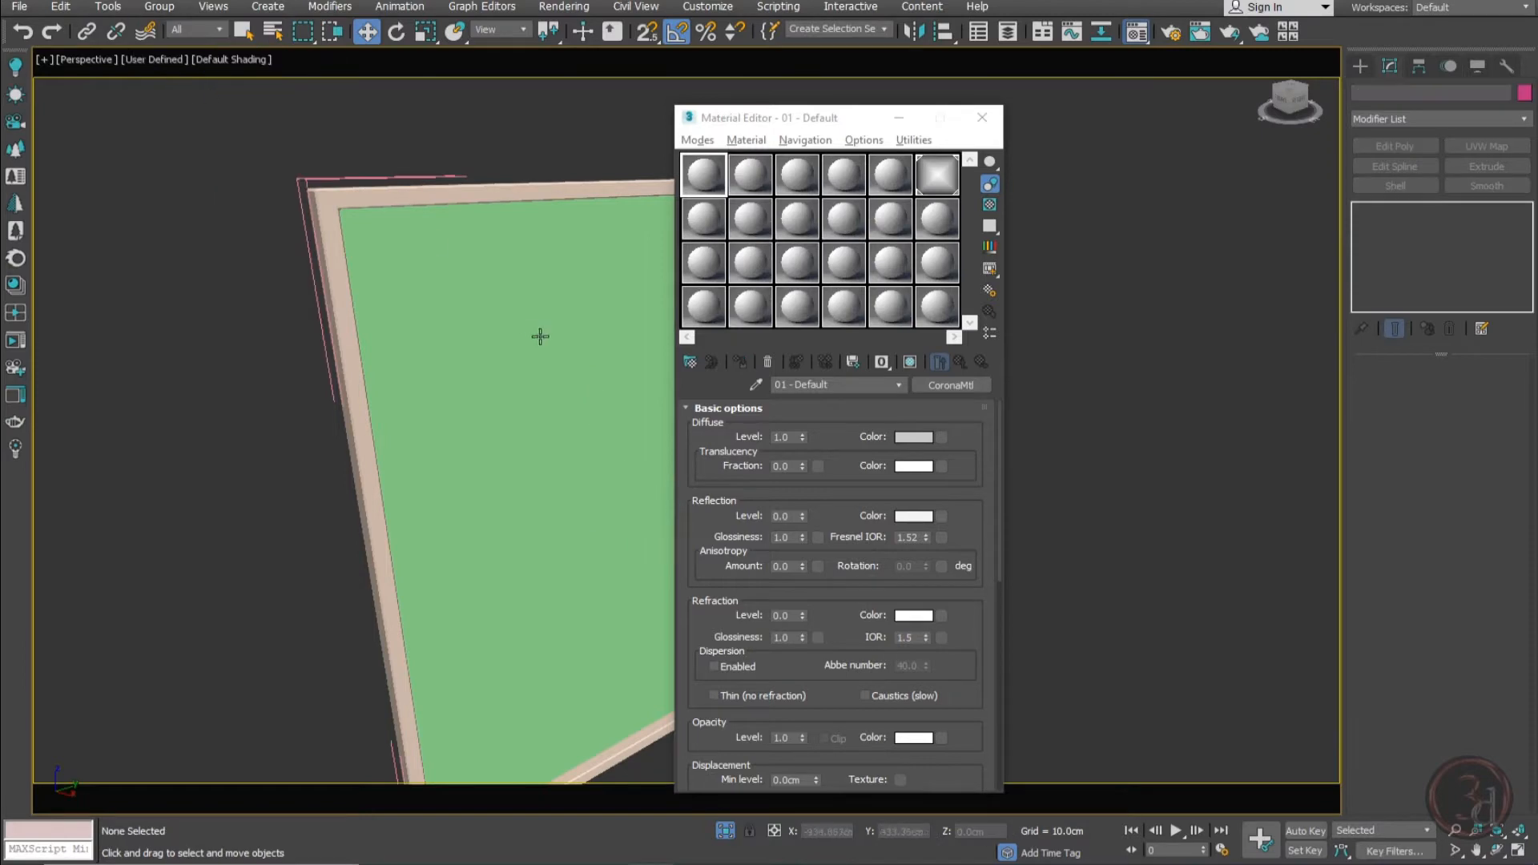
middle_drag(540, 337, 395, 315)
drag(395, 268, 692, 389)
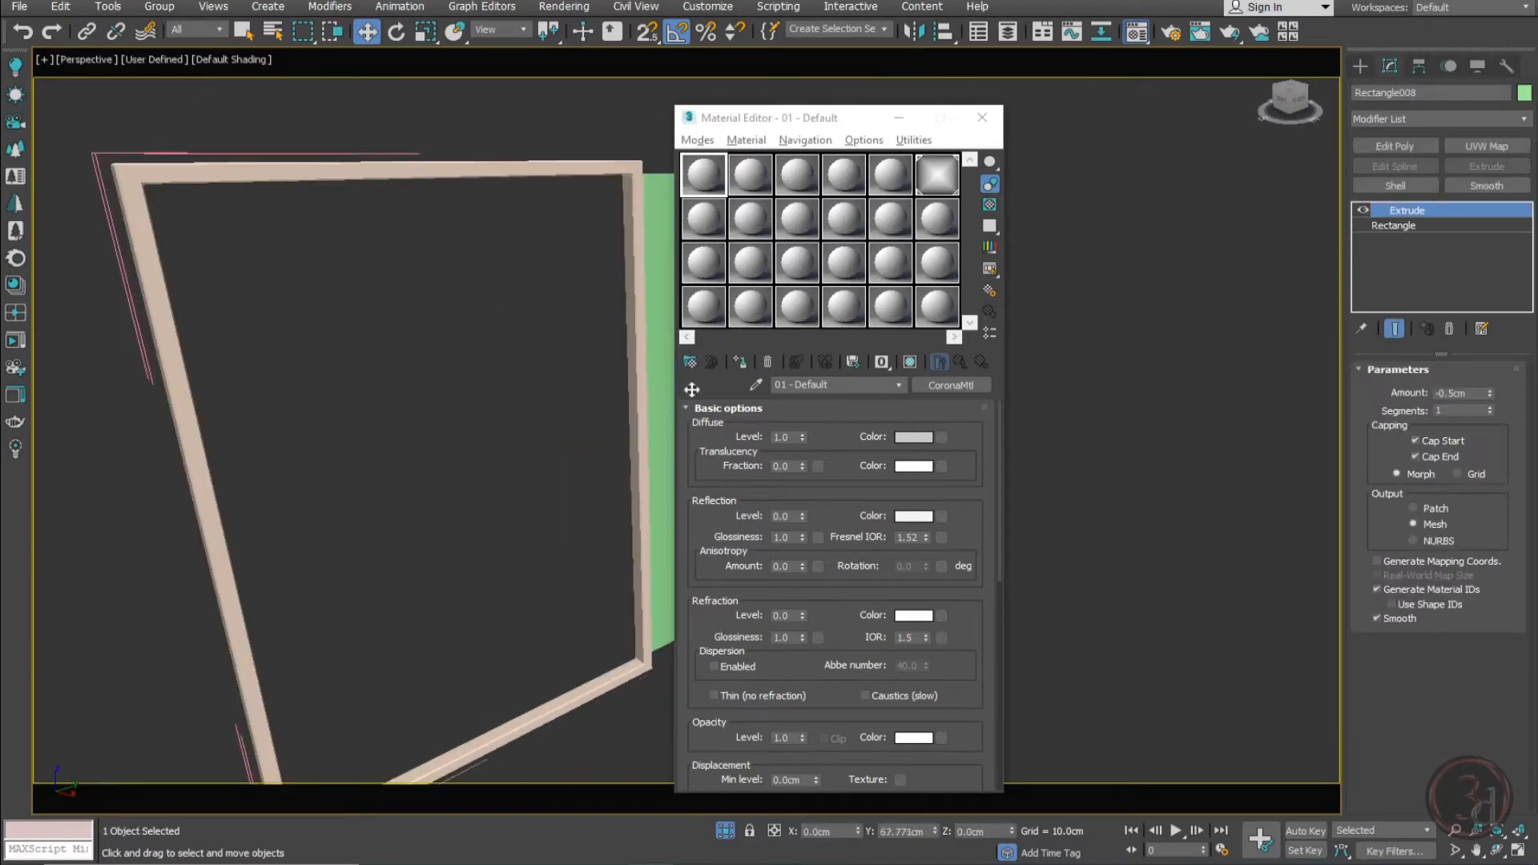
right_click(692, 389)
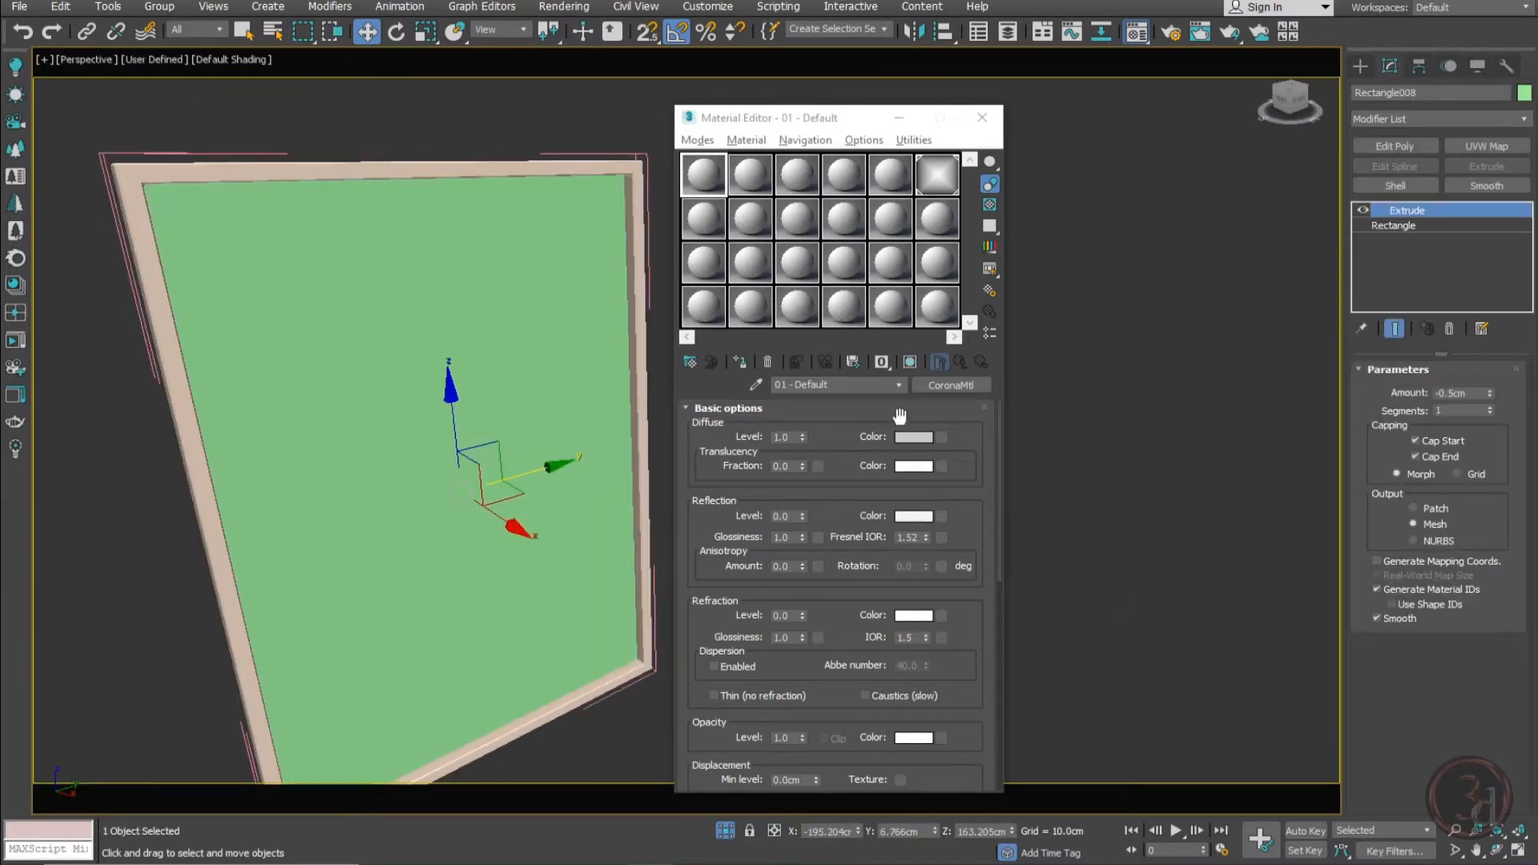
Name the material "artwork" and add a CoronaBitmap map to its diffuse colour
click(852, 386)
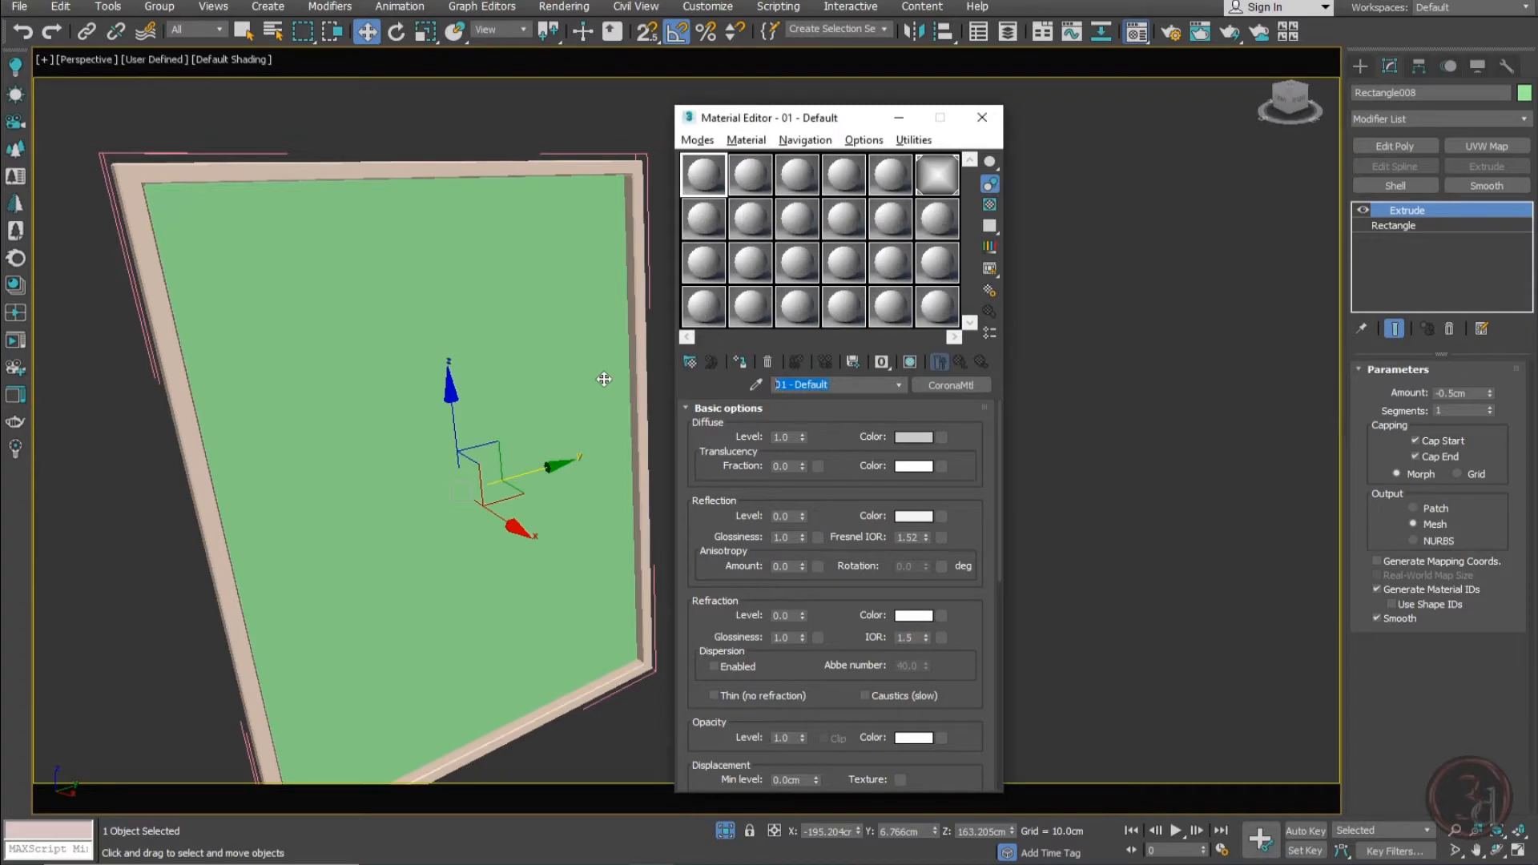
text(artwork)
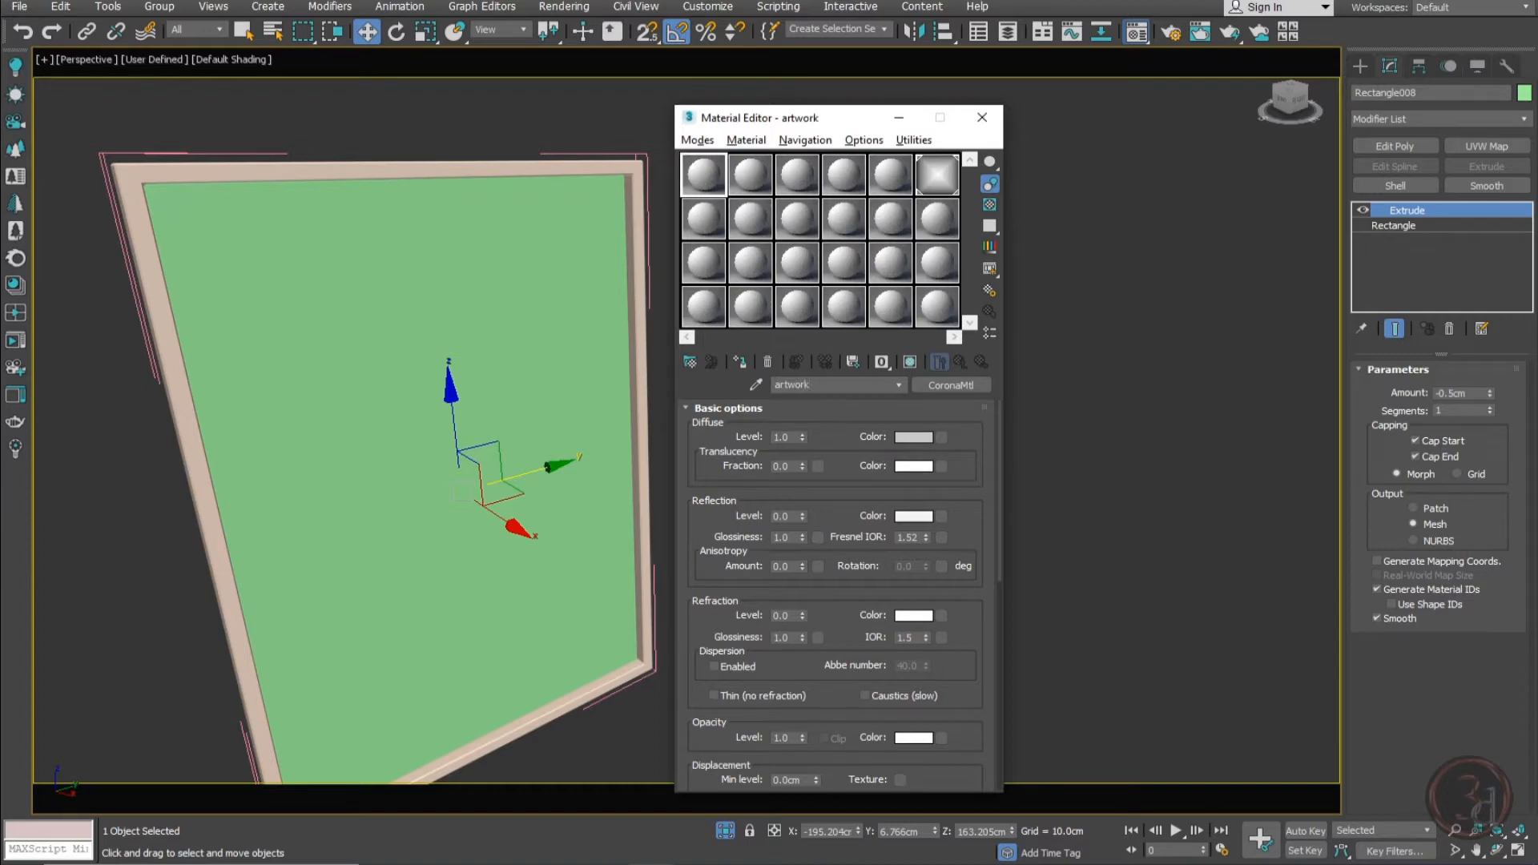
click(943, 436)
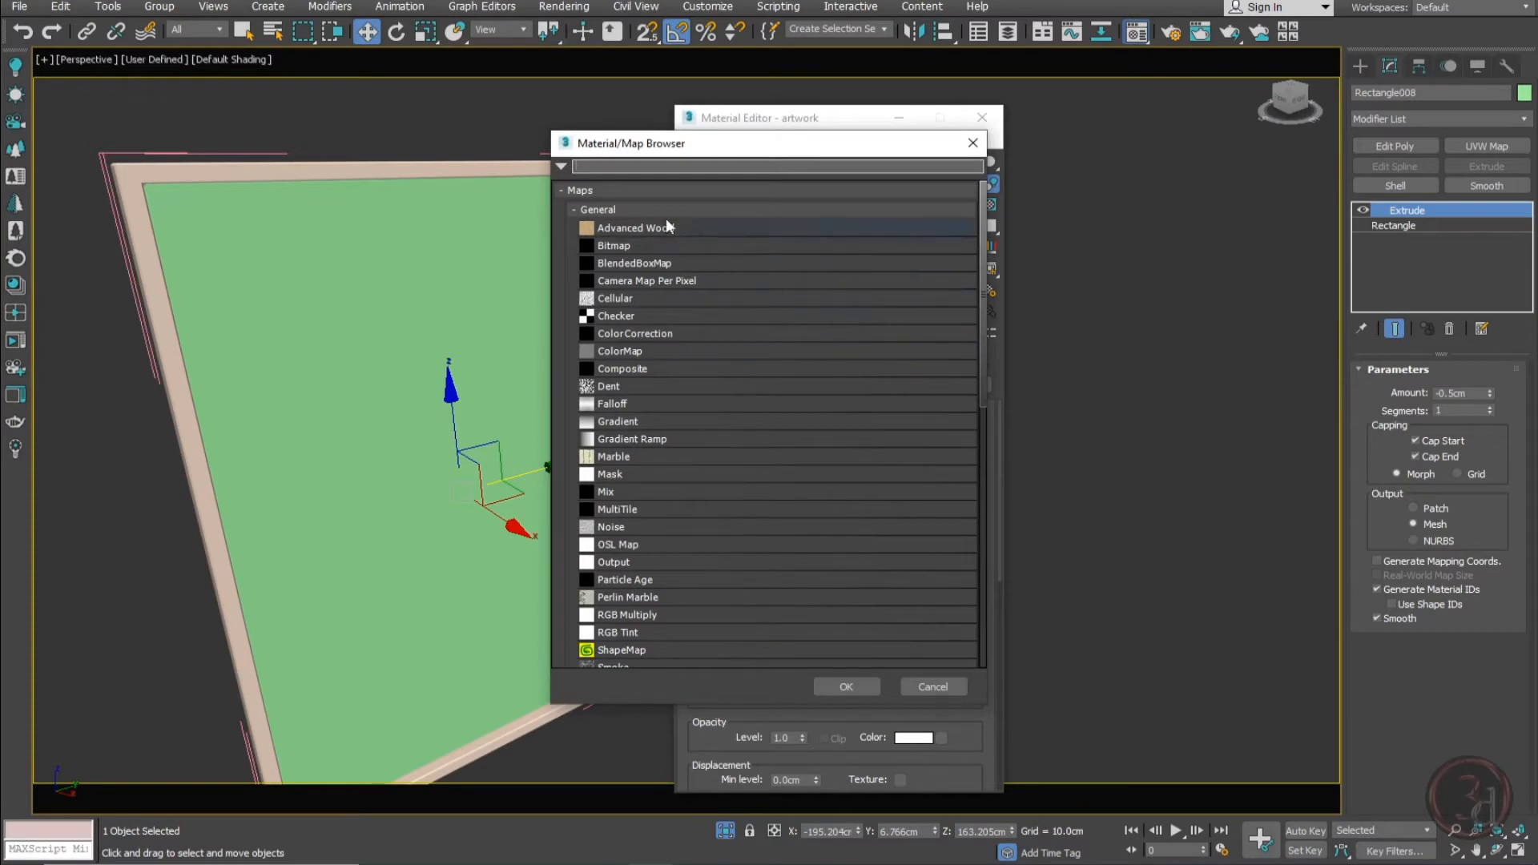
click(635, 209)
click(613, 232)
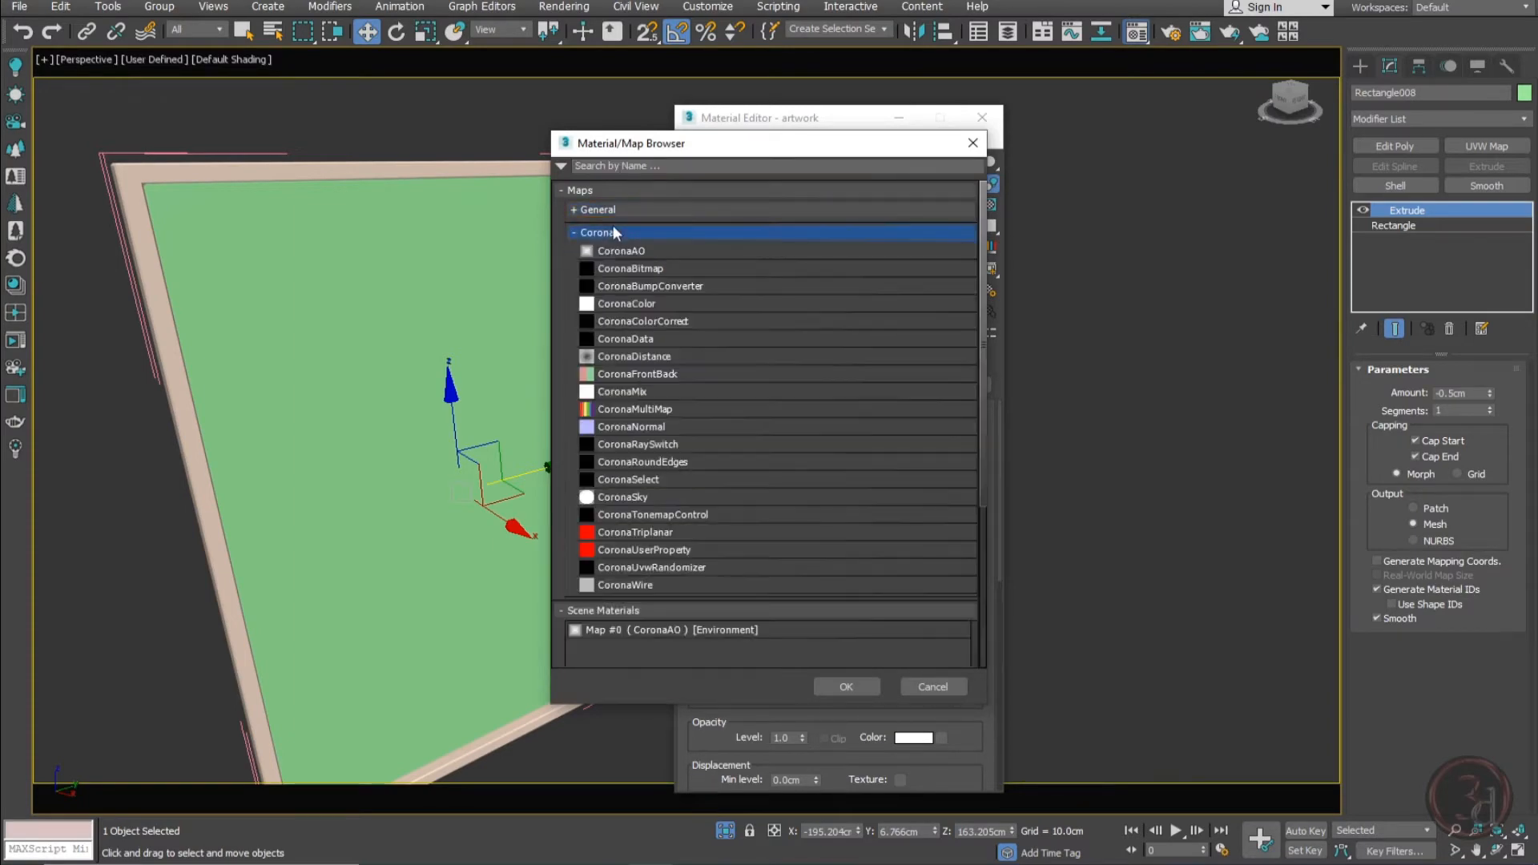
double_click(638, 267)
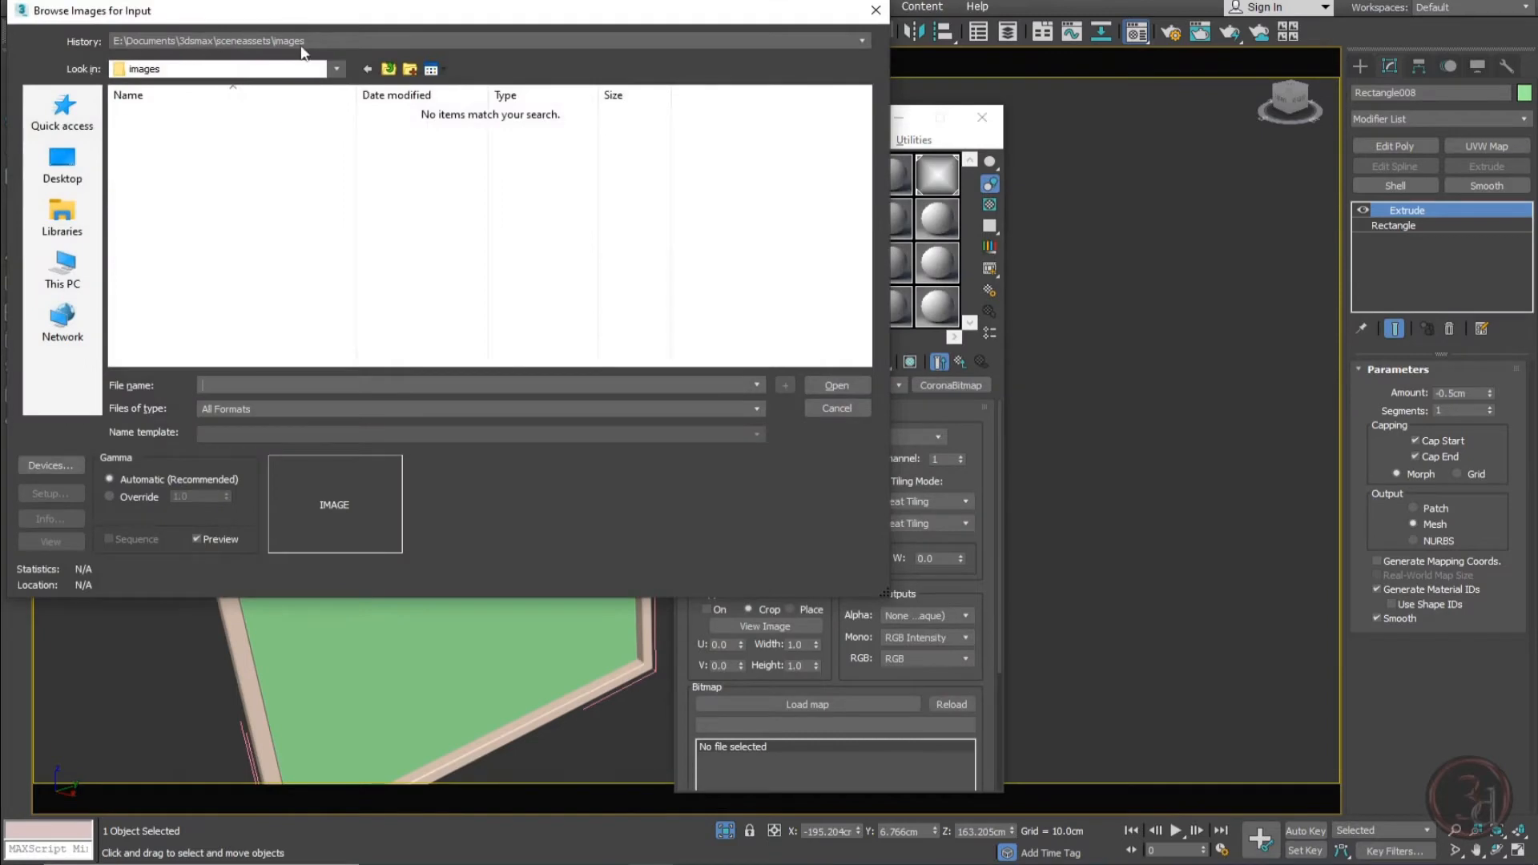
Load artwork.jpg from the "interior scene 1" project folder as the bitmap image
click(302, 41)
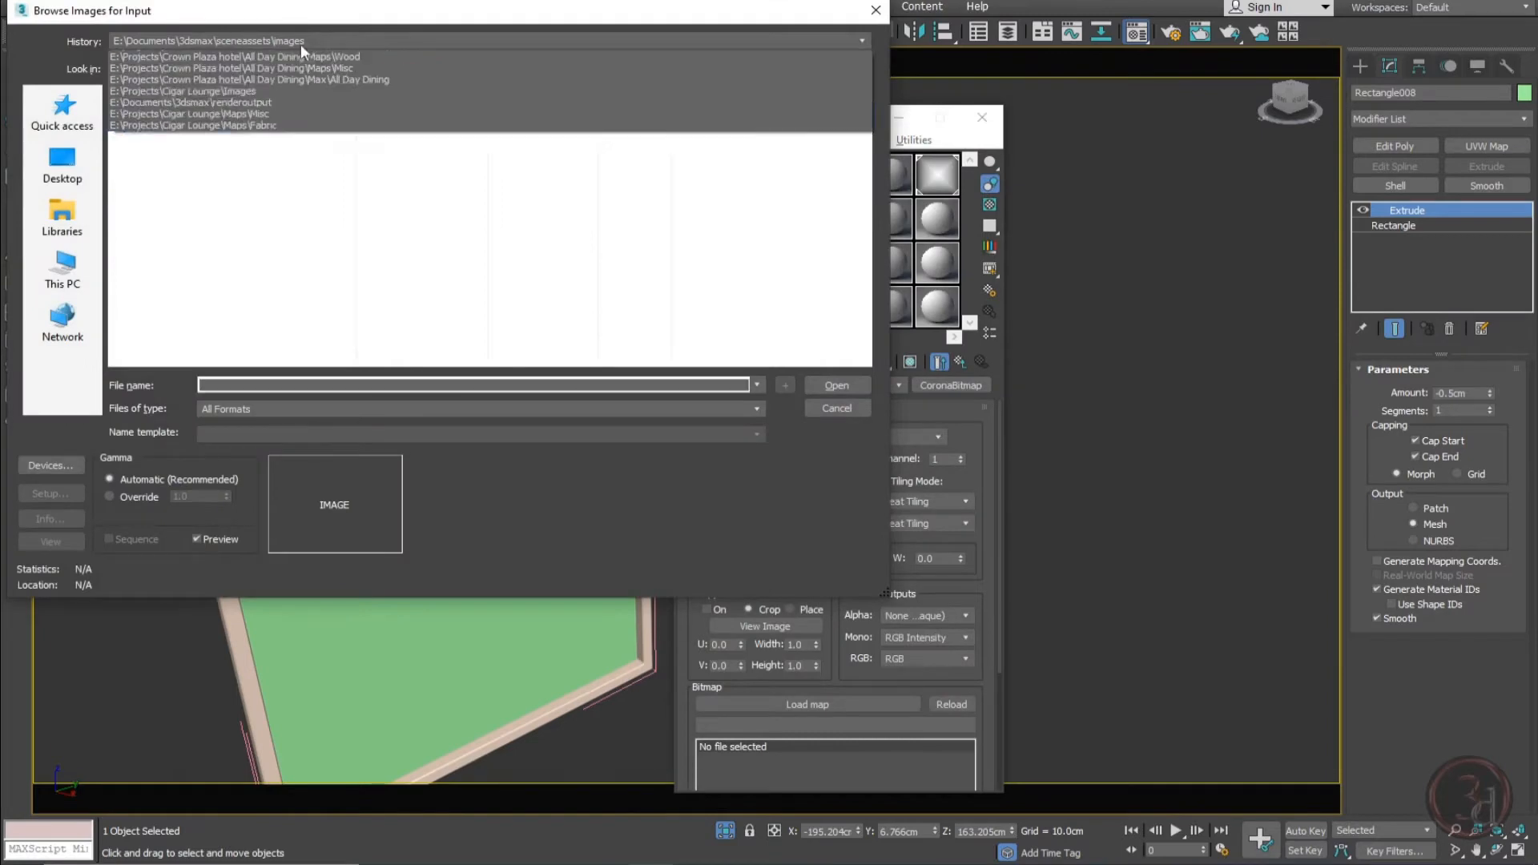
click(207, 68)
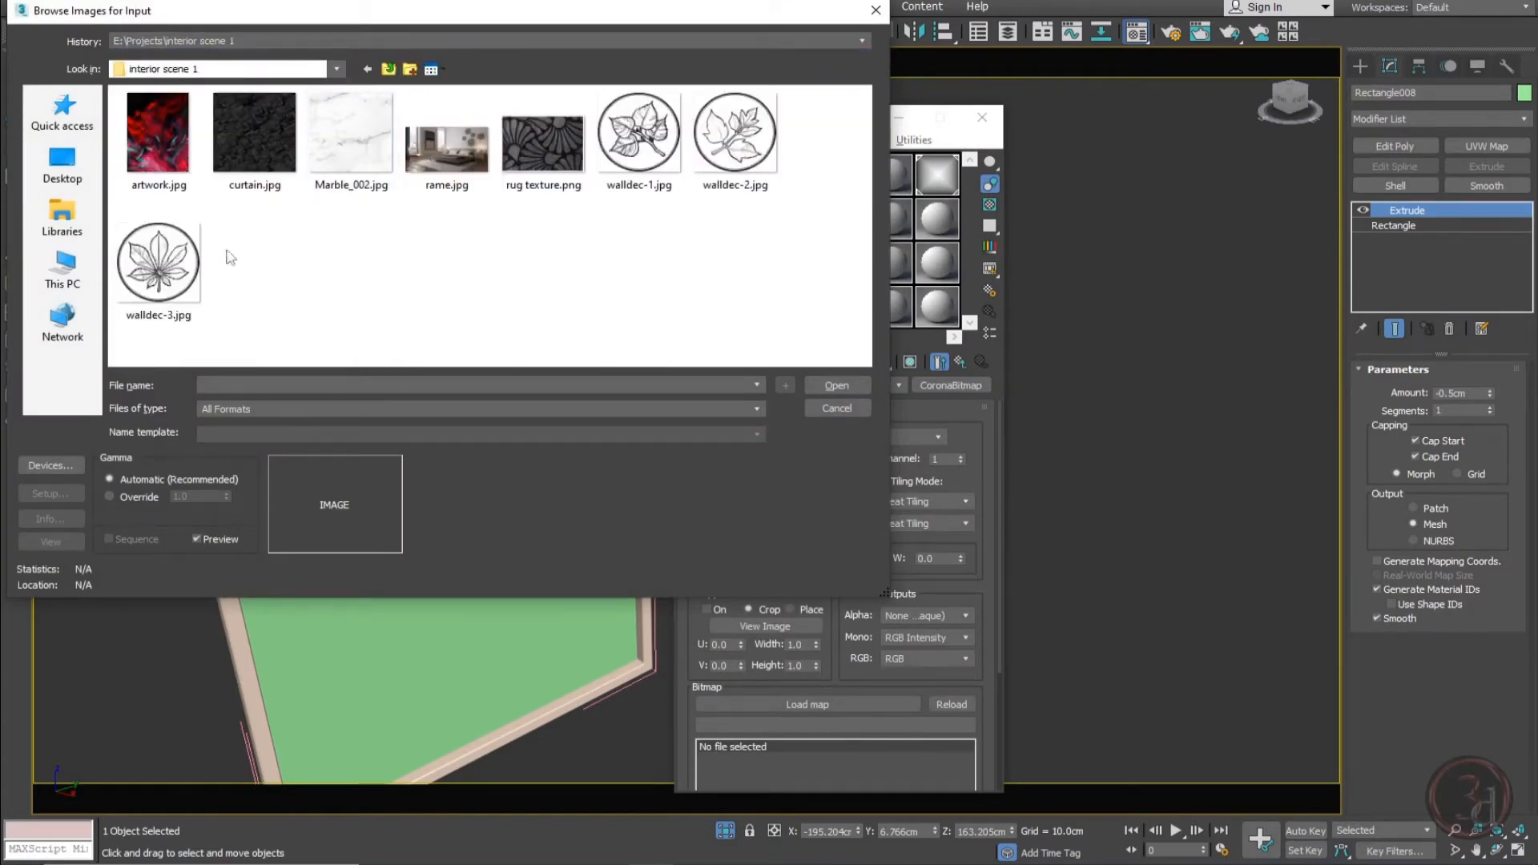
double_click(165, 136)
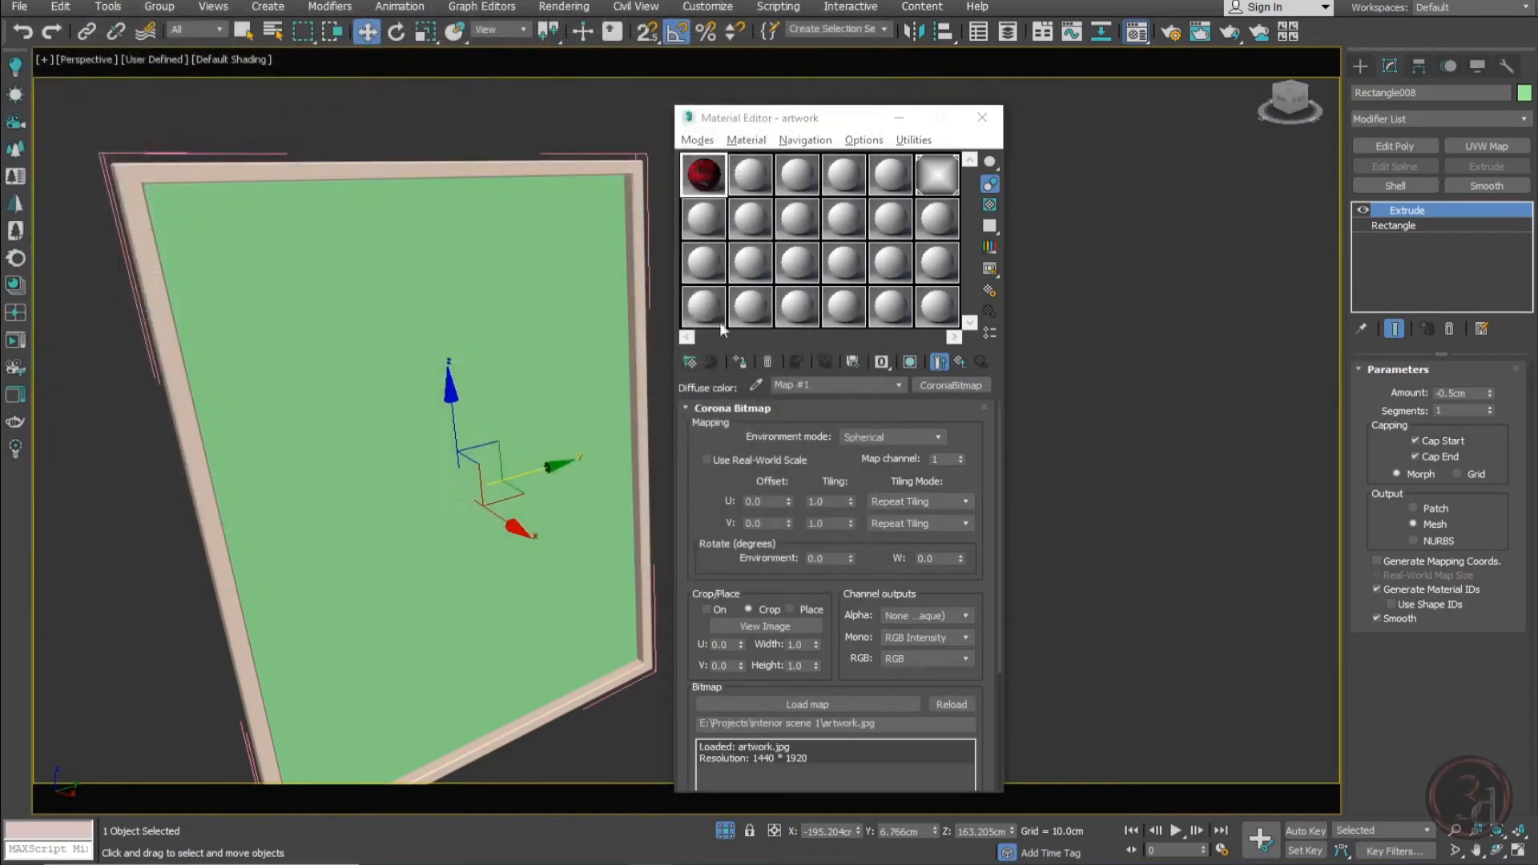
Assign the artwork material to the panel, show it in the viewport, and add a UVW Map modifier with planar mapping
click(740, 362)
click(961, 363)
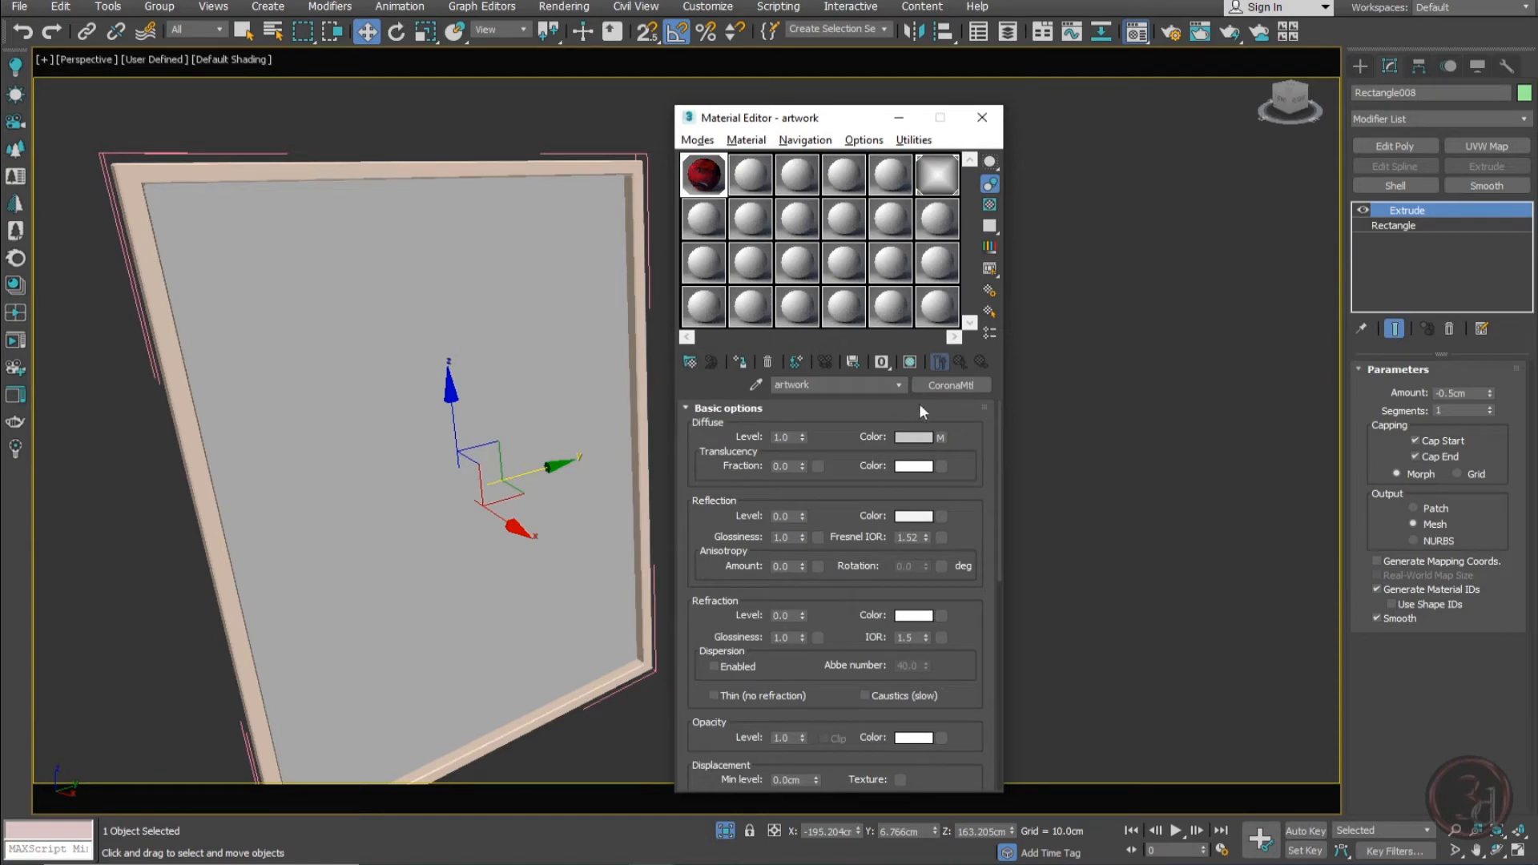
click(911, 362)
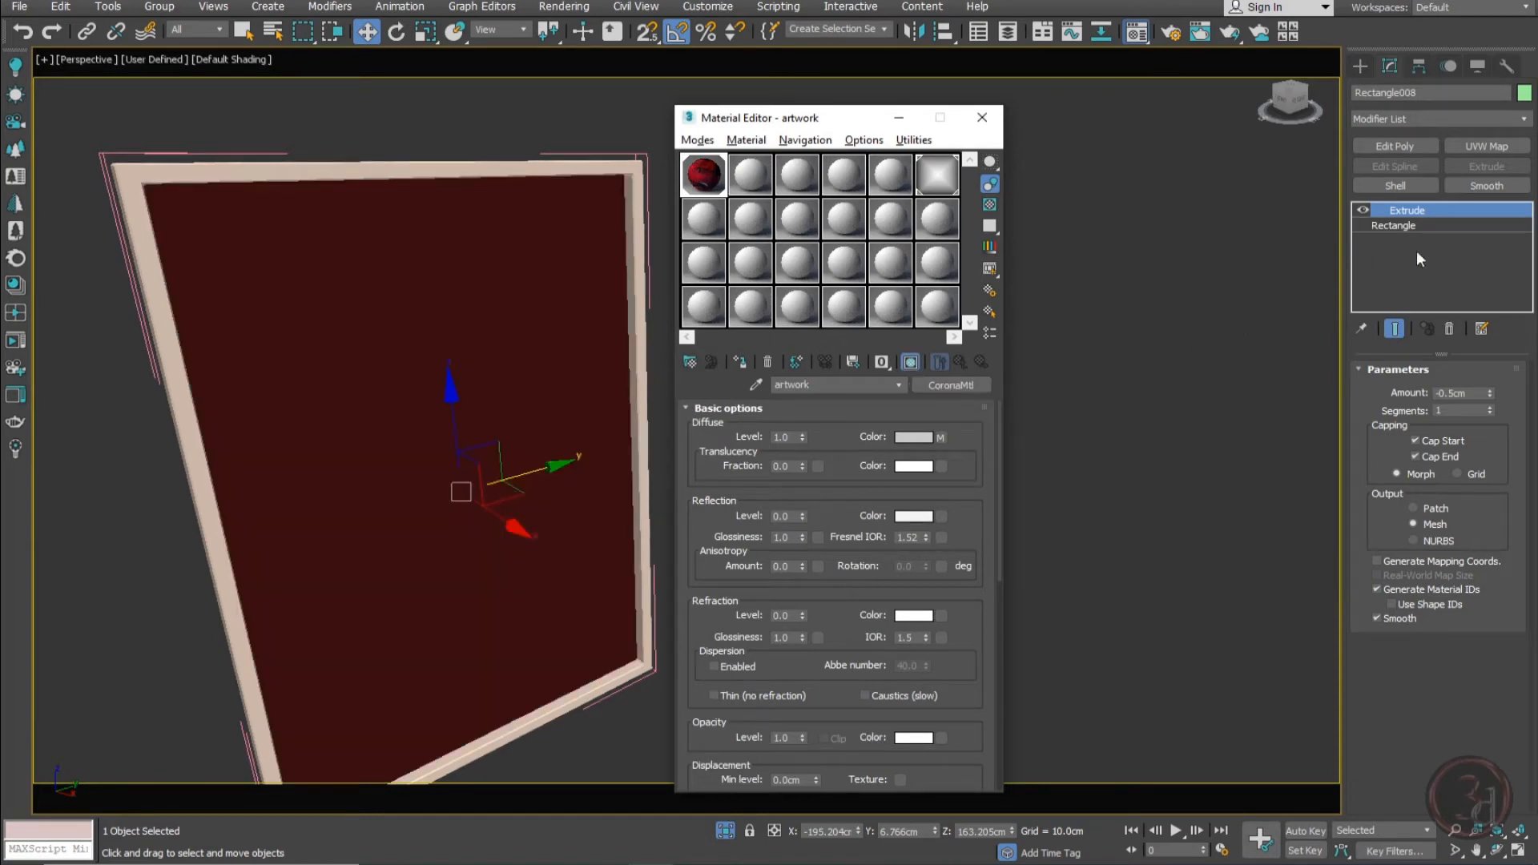
click(1493, 147)
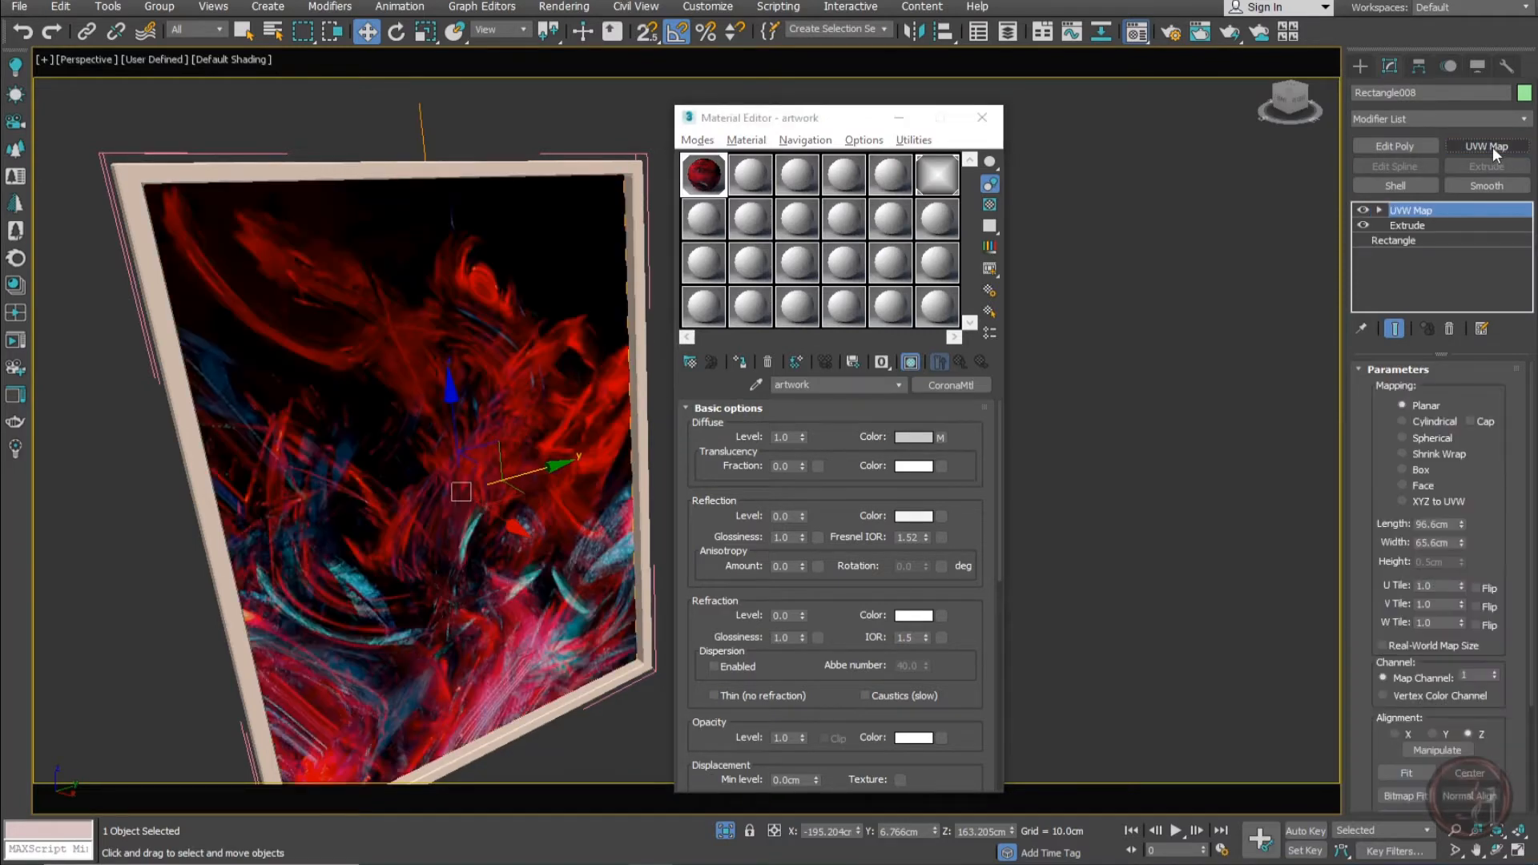
Select the picture's frame and name the second material slot "black fr"
alt+middle_drag(489, 401, 577, 280)
click(644, 209)
scroll(595, 180, up, 5)
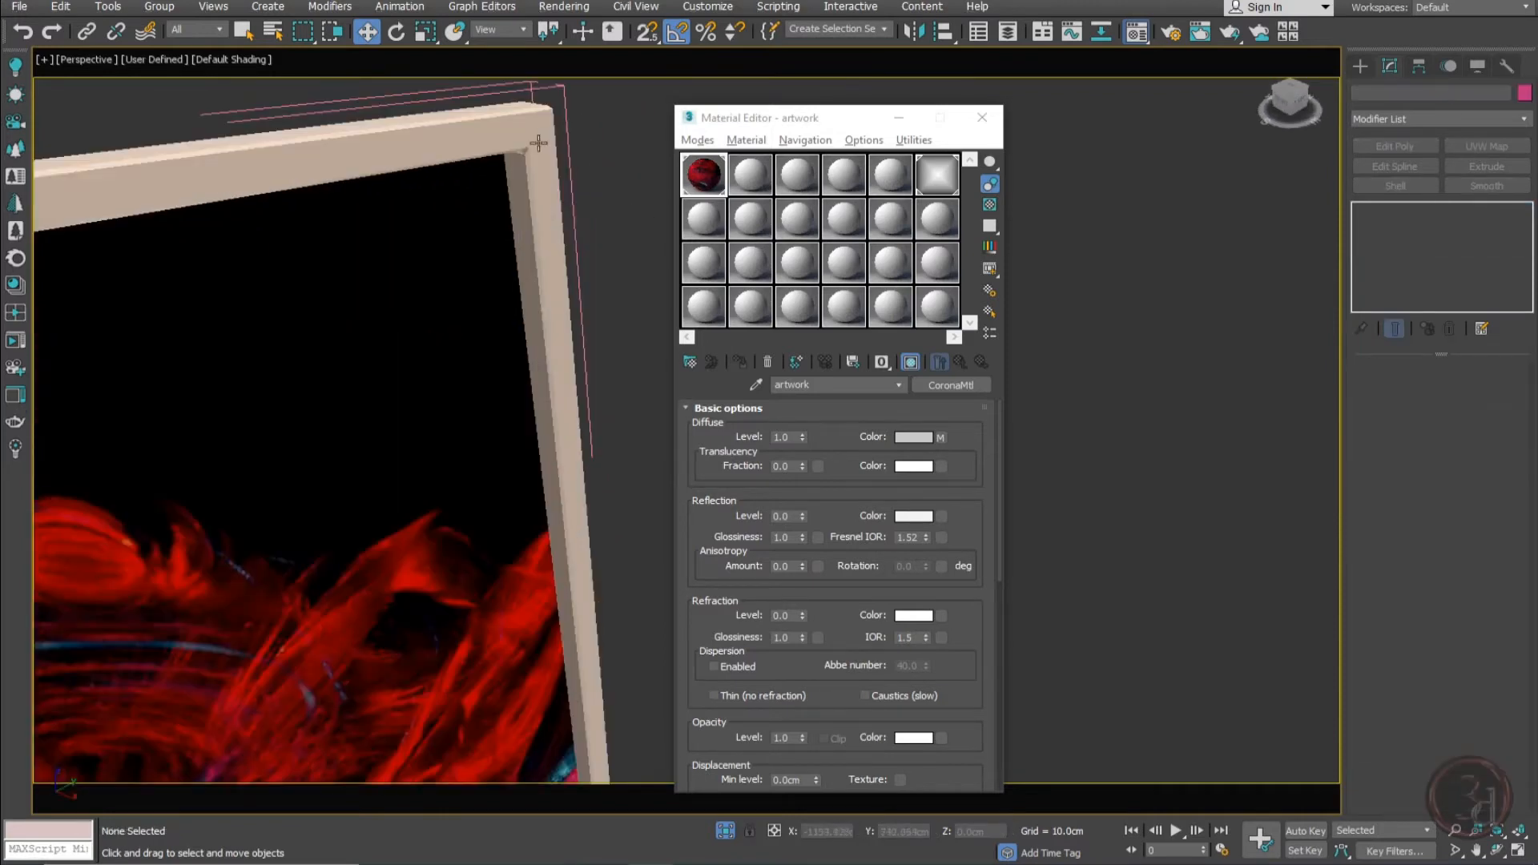
drag(539, 142, 708, 142)
right_click(708, 142)
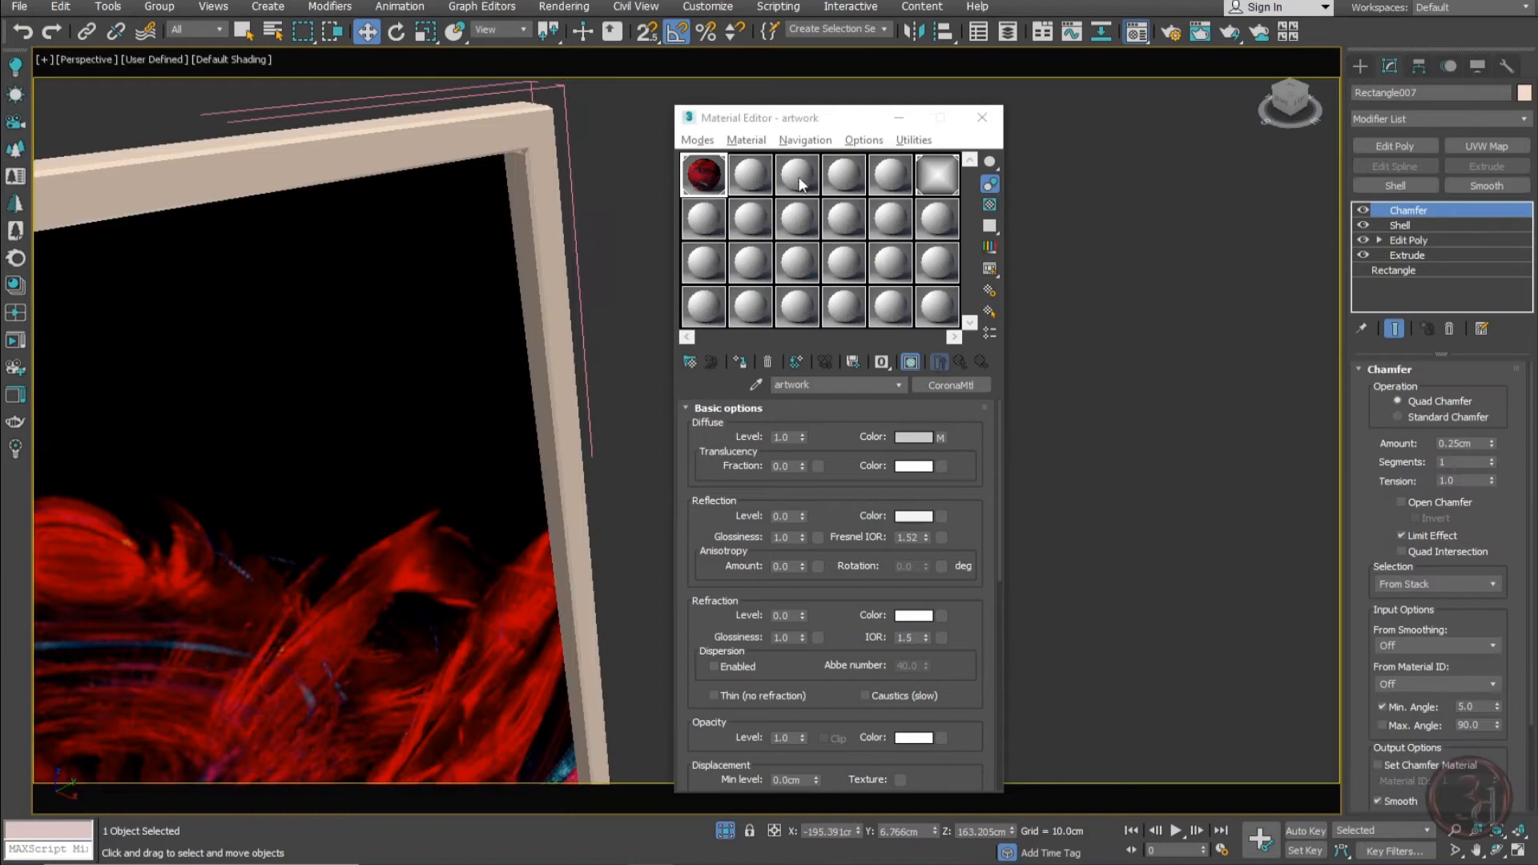
click(750, 187)
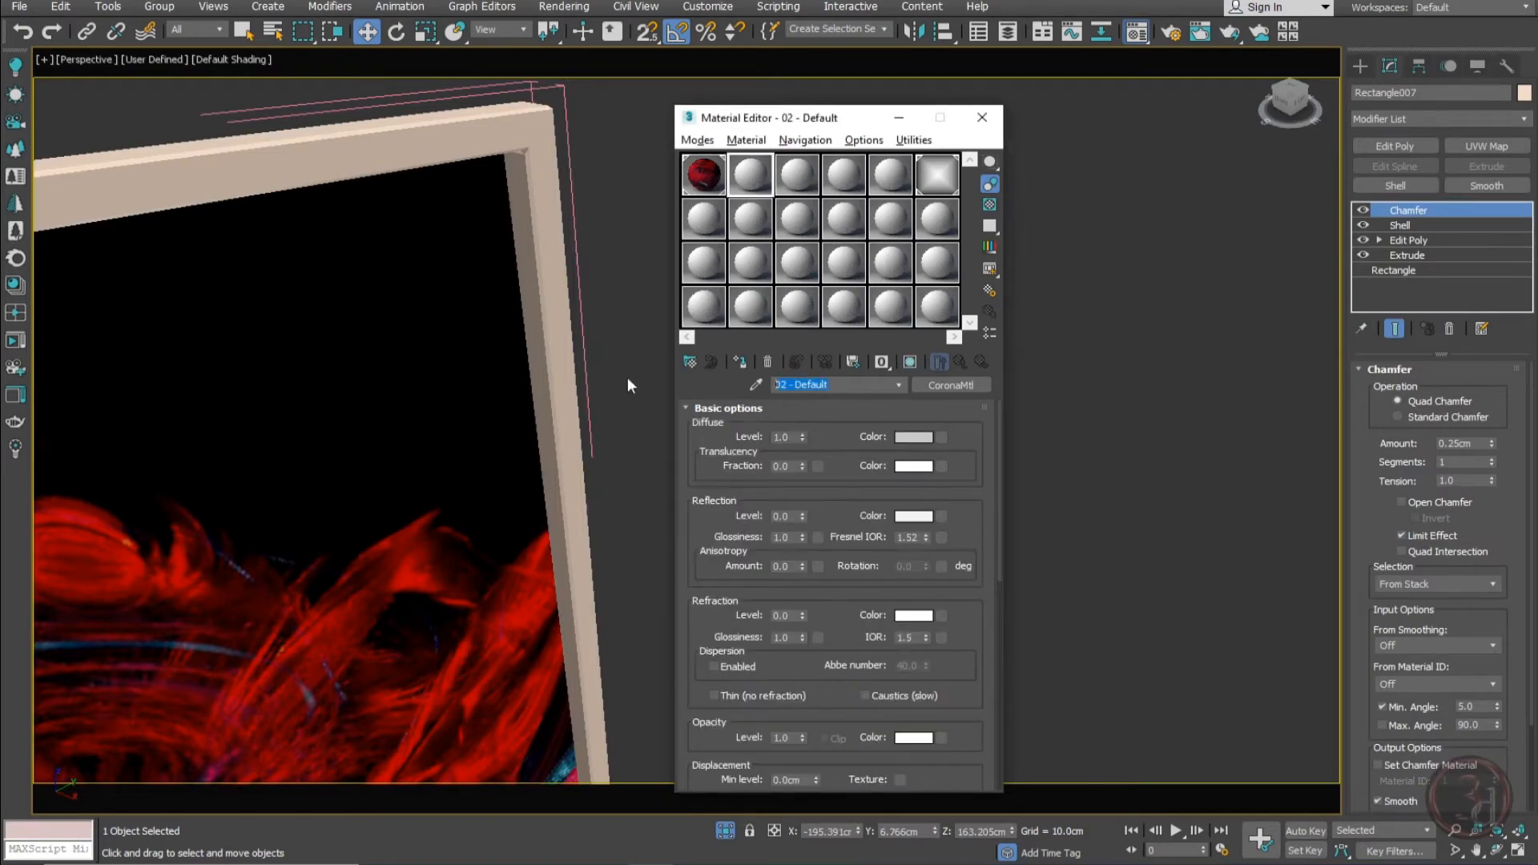
text(black fr)
Set the black fr material's diffuse colour to near-black and apply the material to the picture frame
click(920, 440)
drag(540, 100, 540, 90)
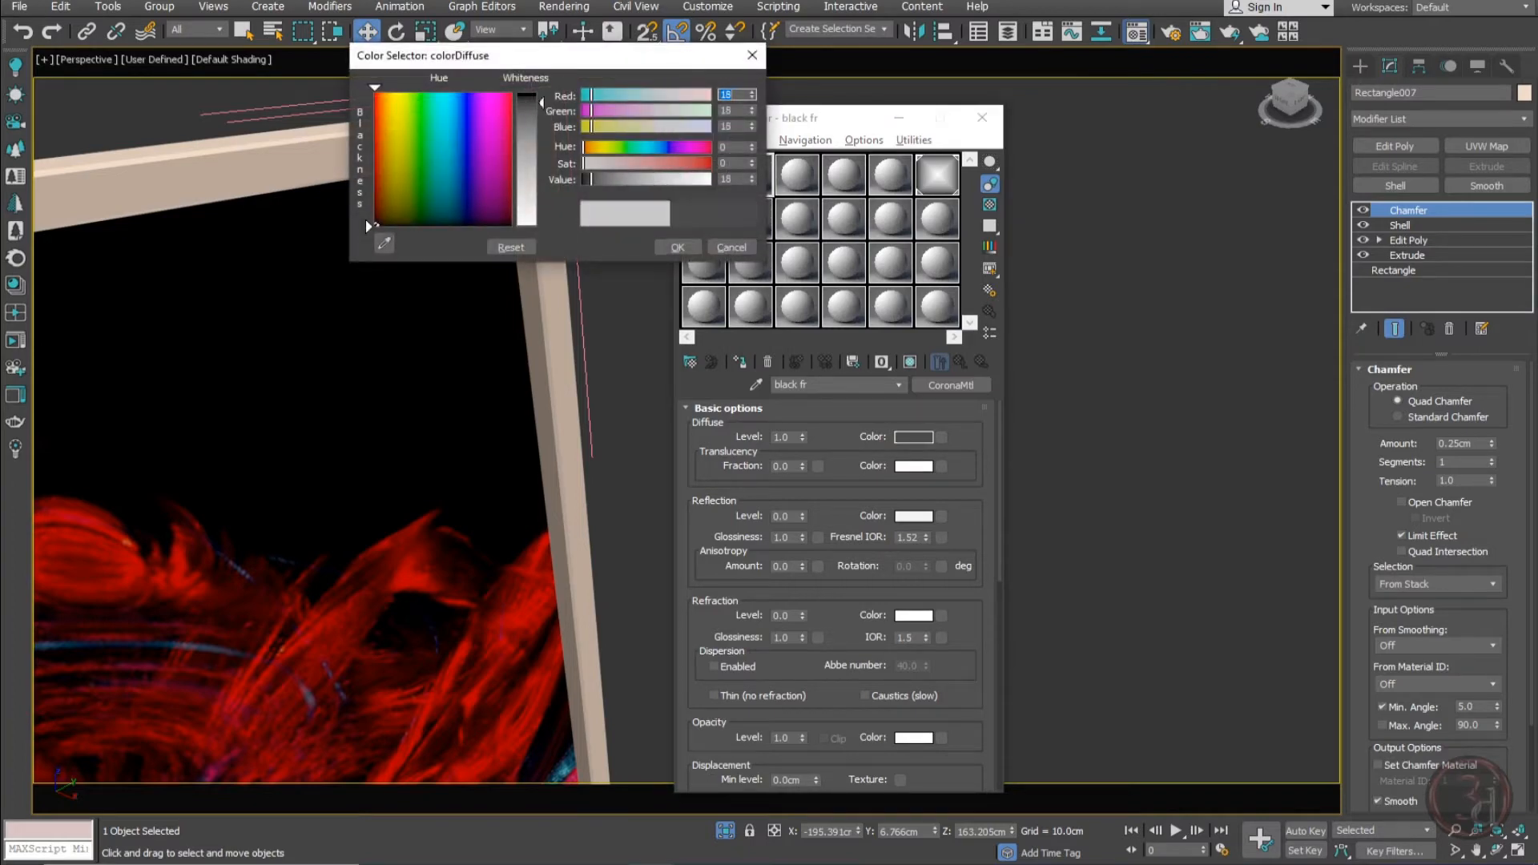
drag(753, 178, 752, 175)
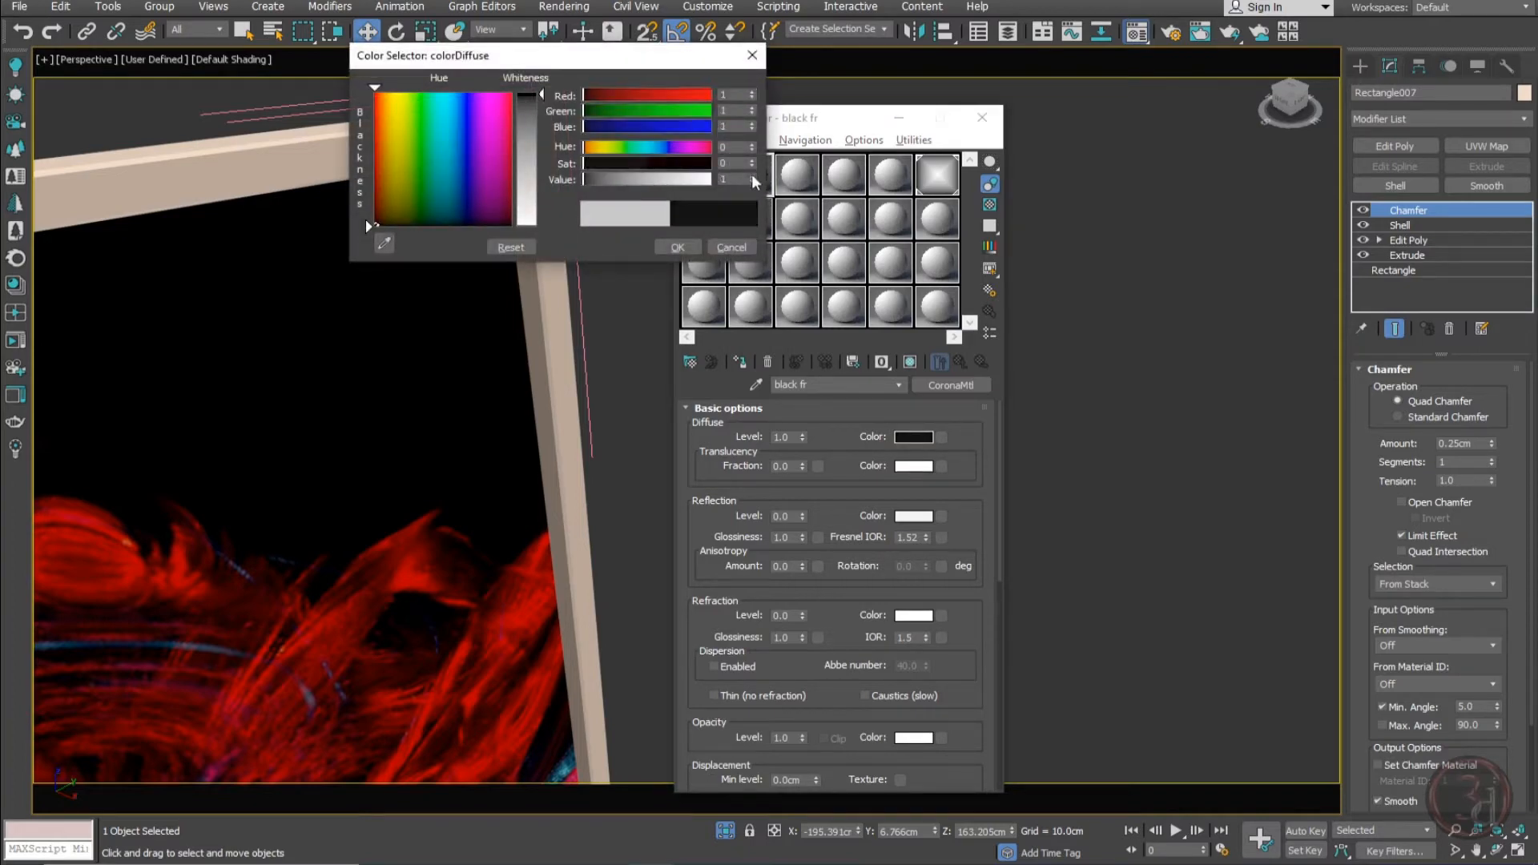
click(675, 247)
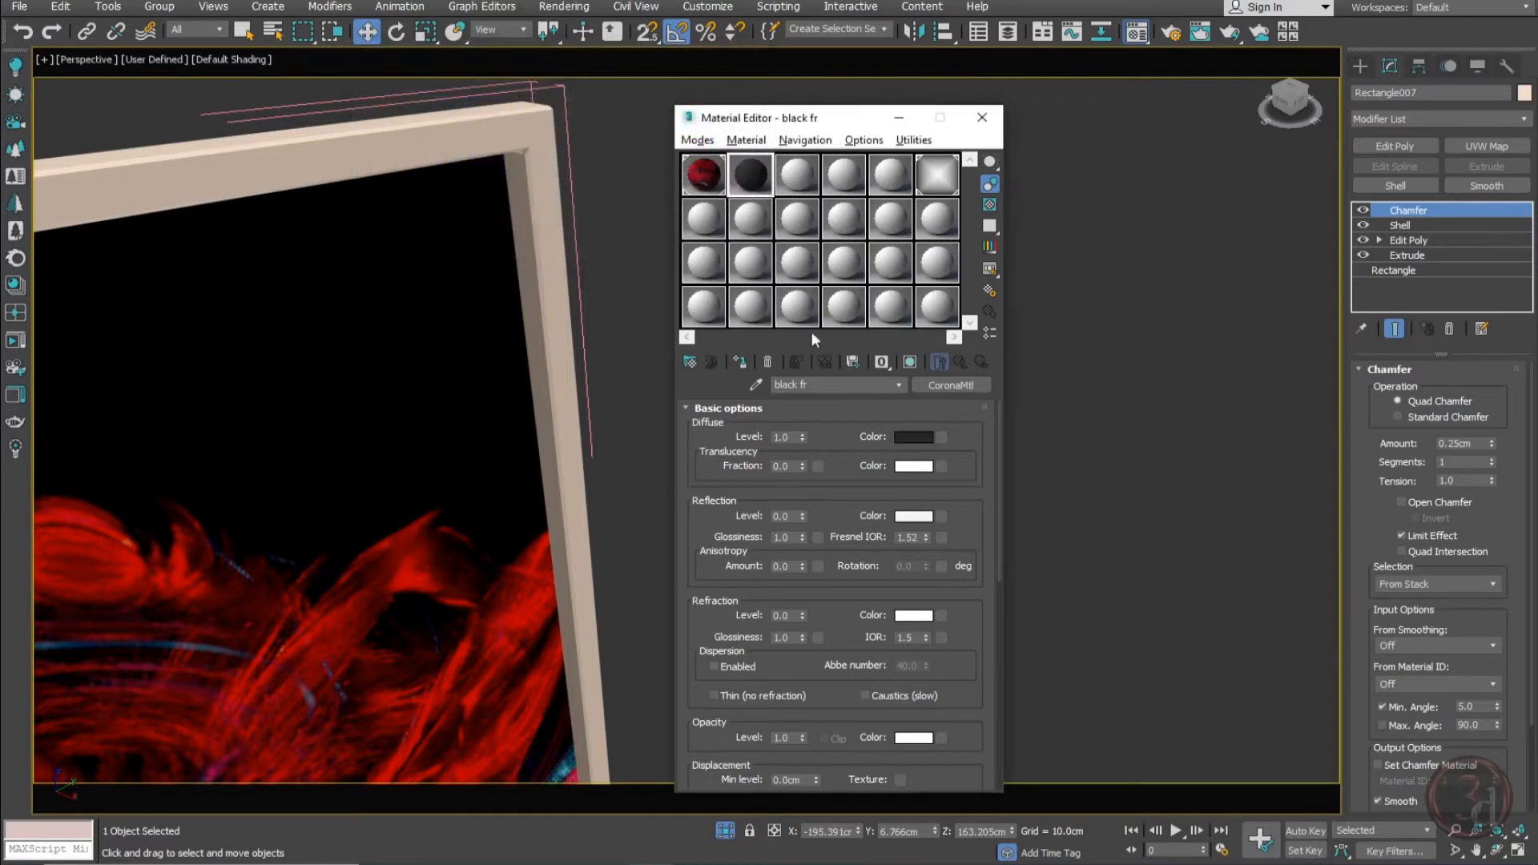
drag(753, 173, 531, 132)
scroll(594, 225, down, 5)
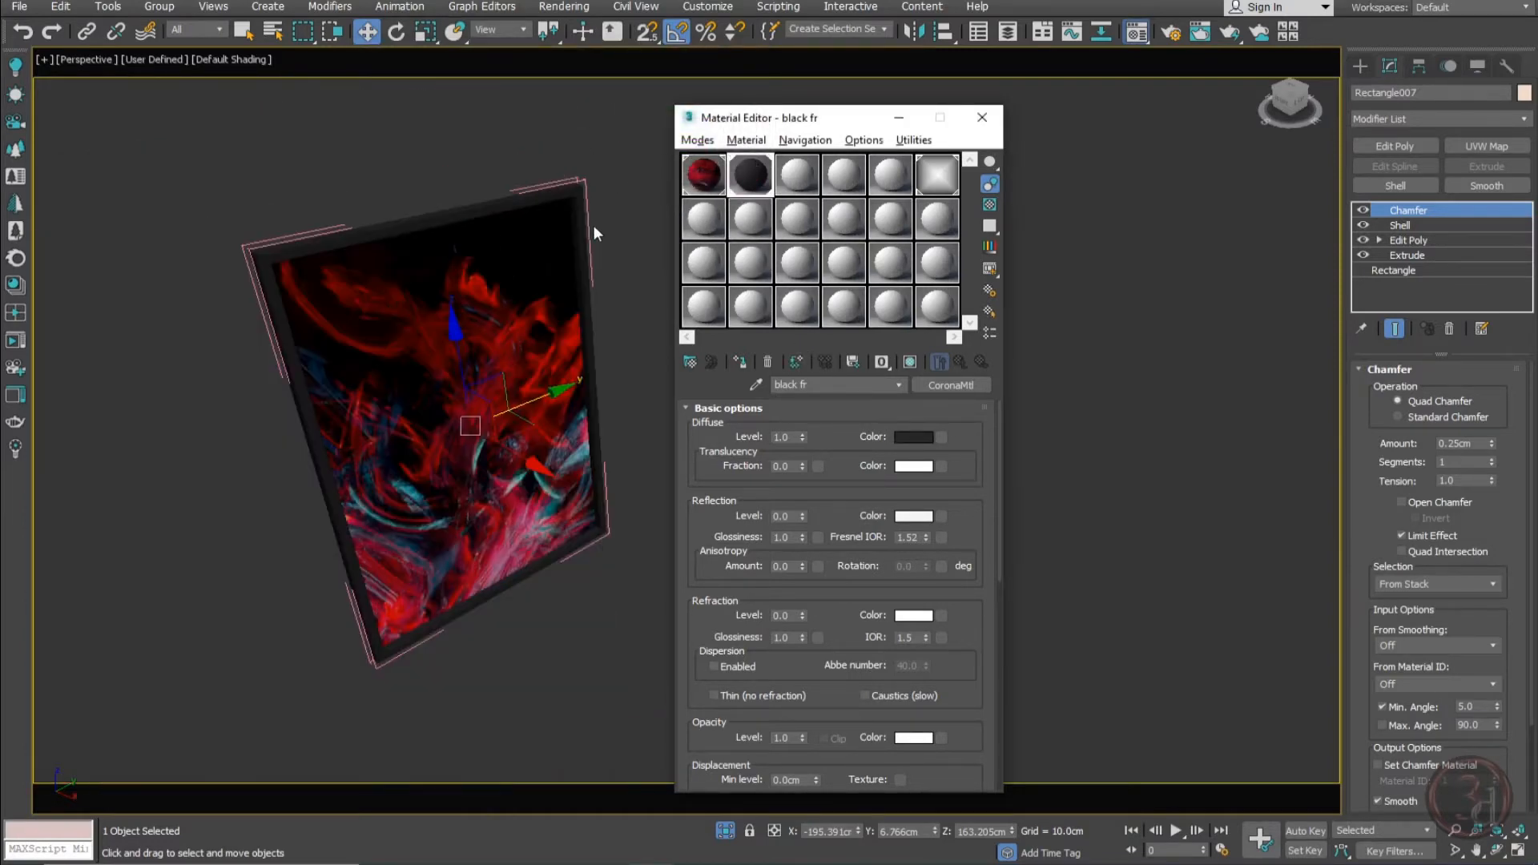
Set the black fr material's reflection level to 0.75 and glossiness to 0.65, checking it in an enlarged preview
alt+middle_drag(361, 277, 436, 193)
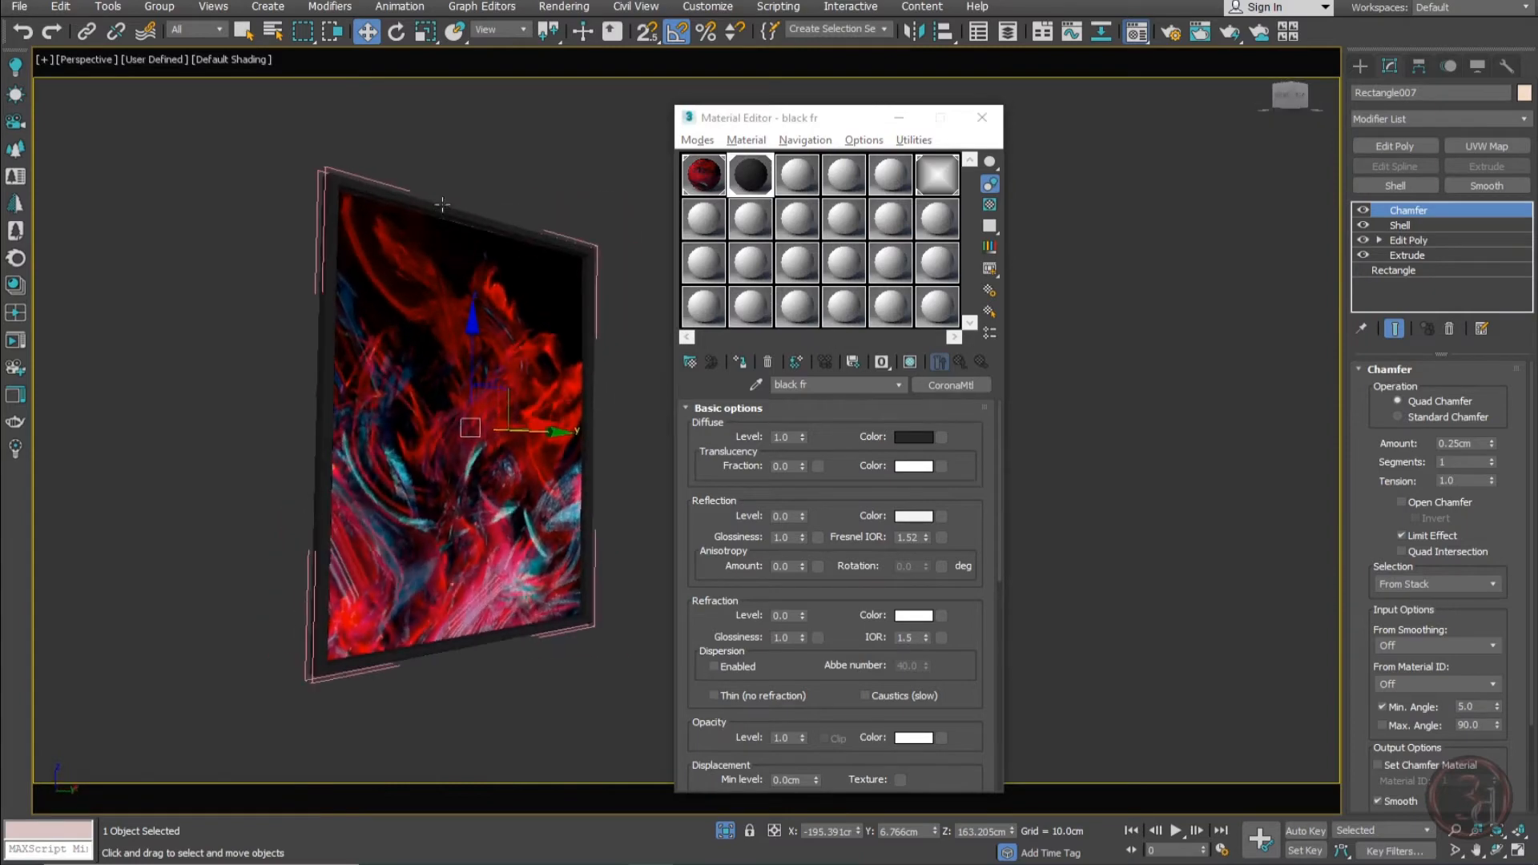
scroll(442, 215, up, 5)
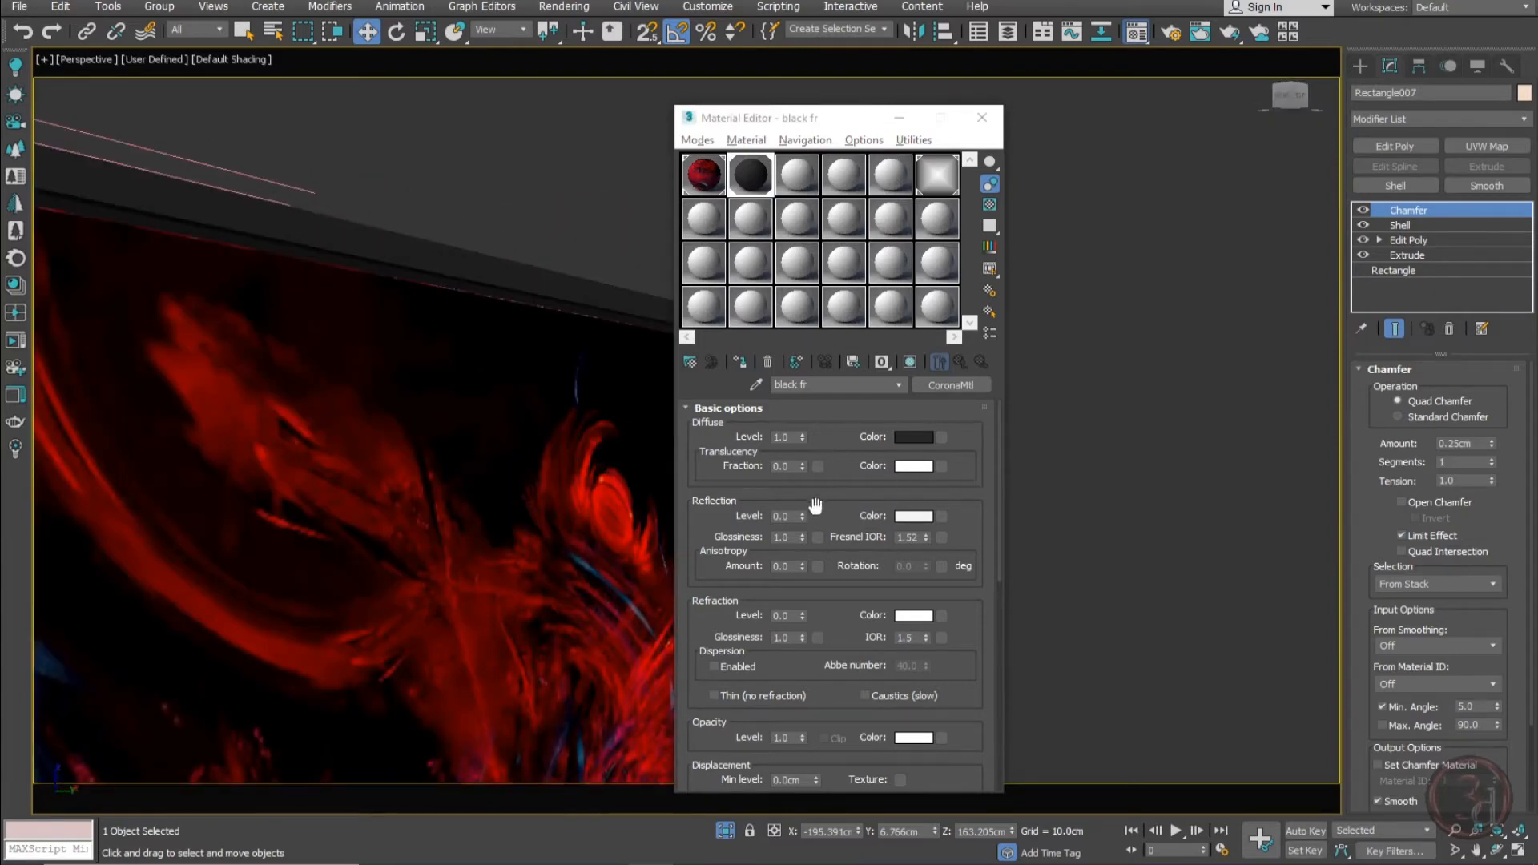
drag(803, 516, 800, 462)
double_click(757, 183)
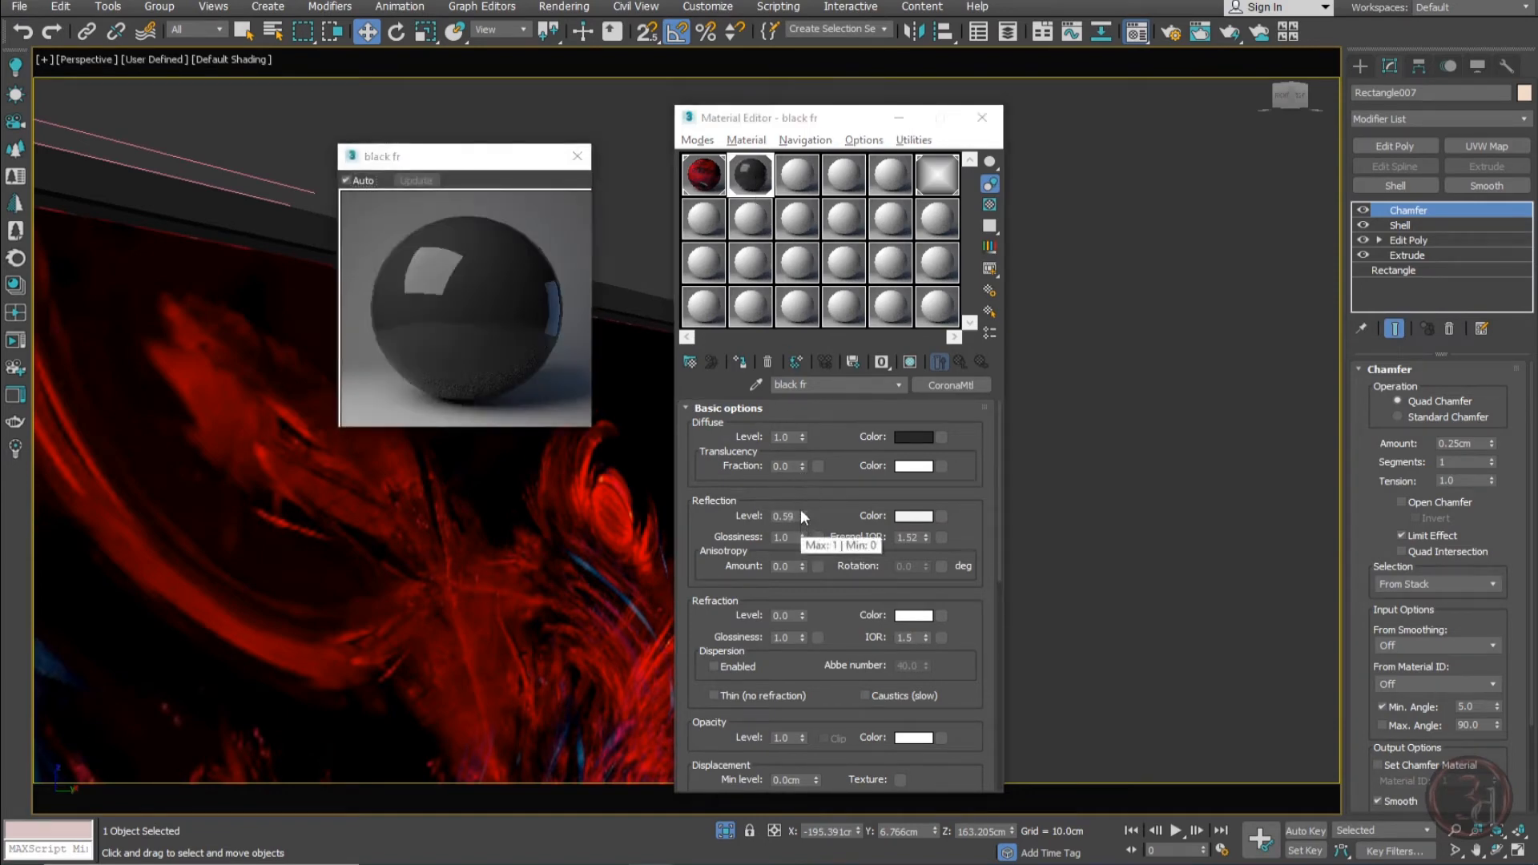
drag(801, 508, 815, 577)
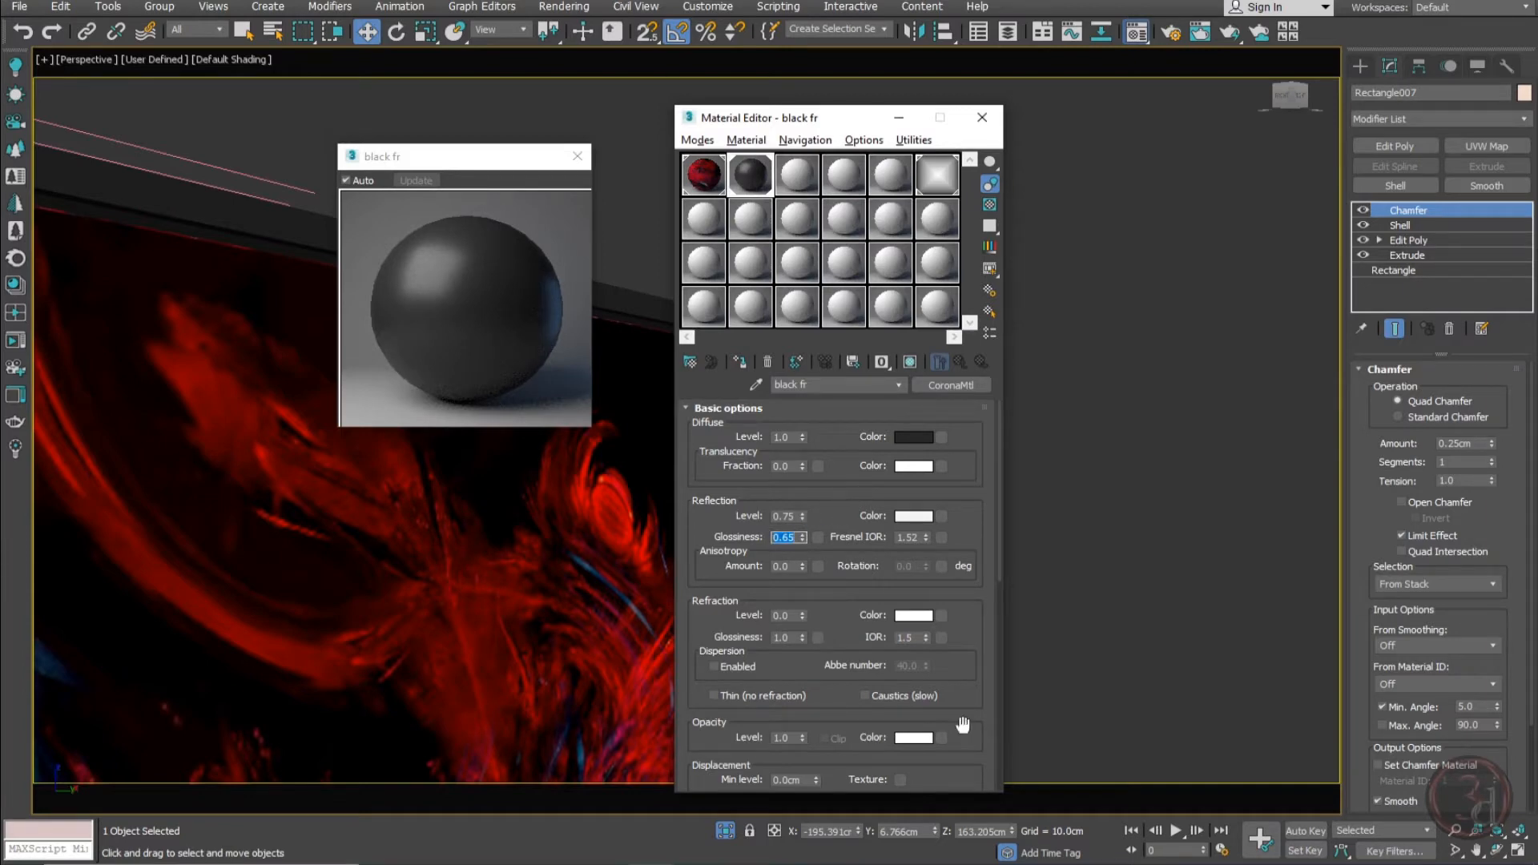
click(575, 156)
Select the artwork panel and increase its UVW Map length to 97.566 cm to remove the seam along the upper edge
scroll(303, 272, down, 4)
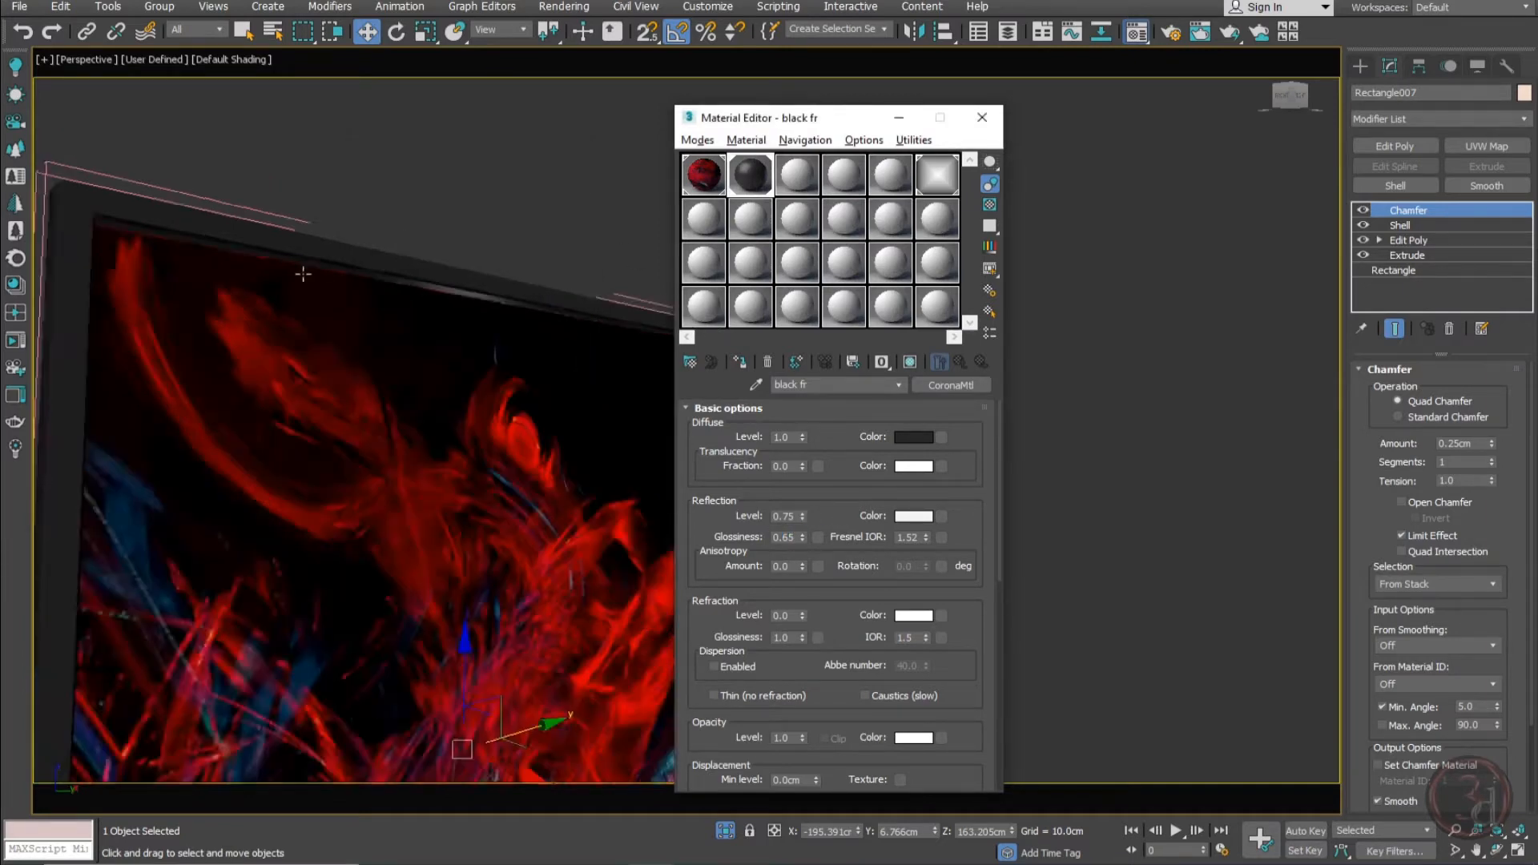
scroll(330, 269, up, 4)
click(503, 227)
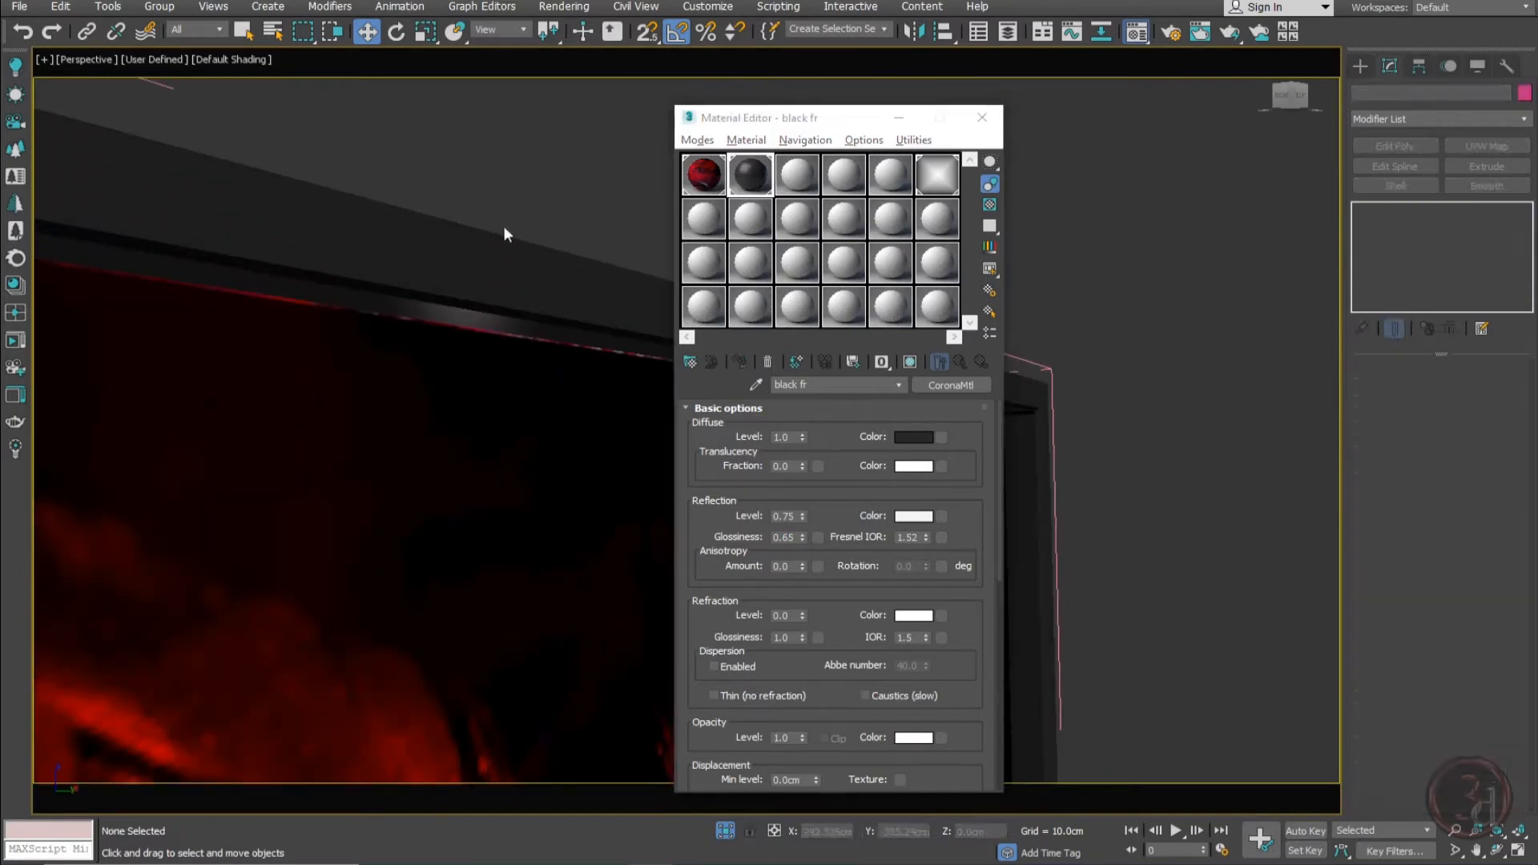
click(488, 396)
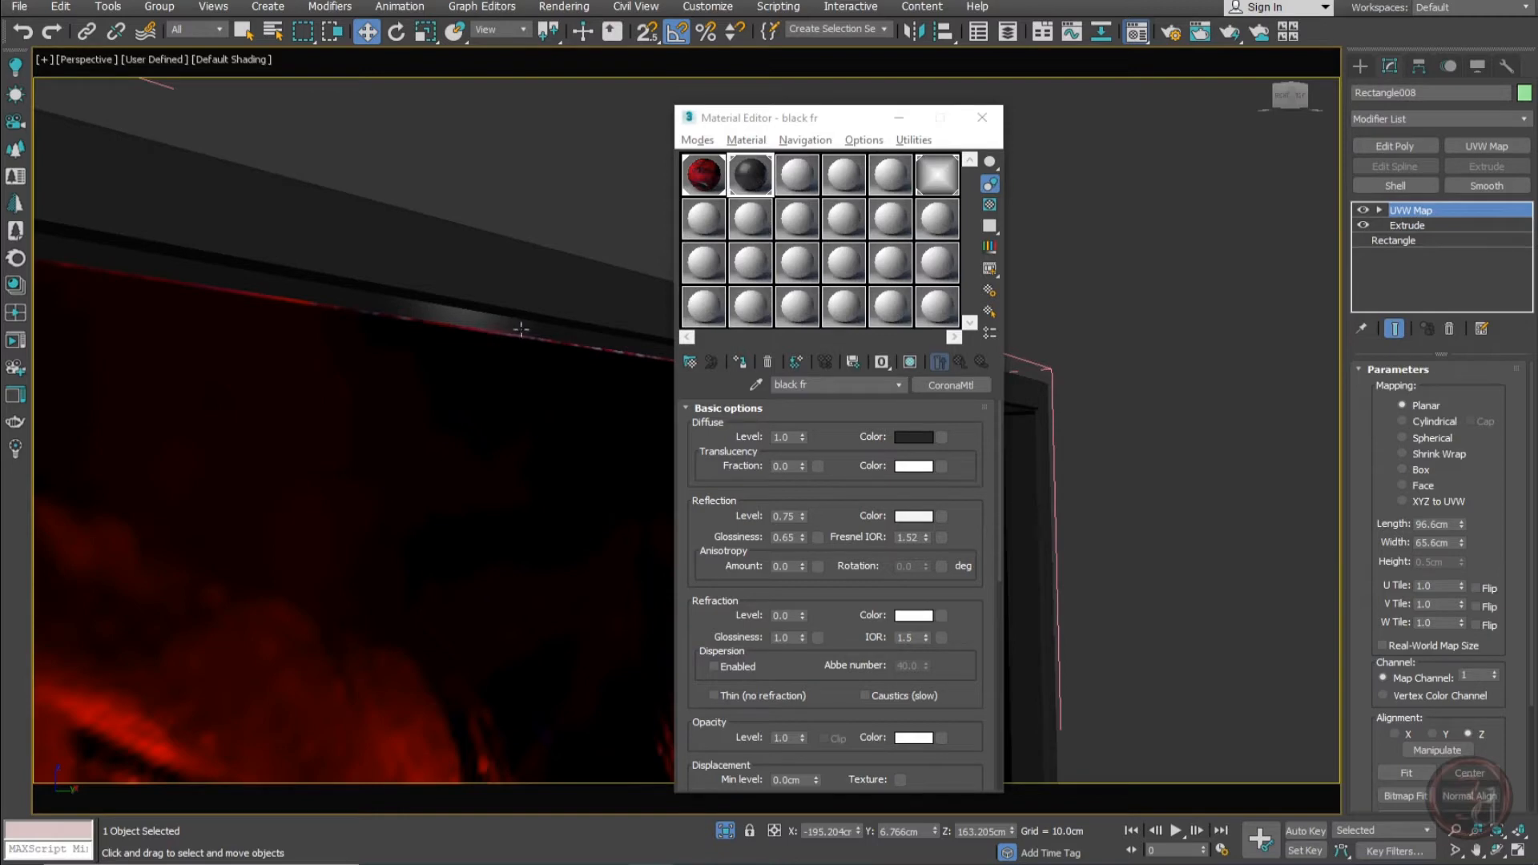
click(1464, 522)
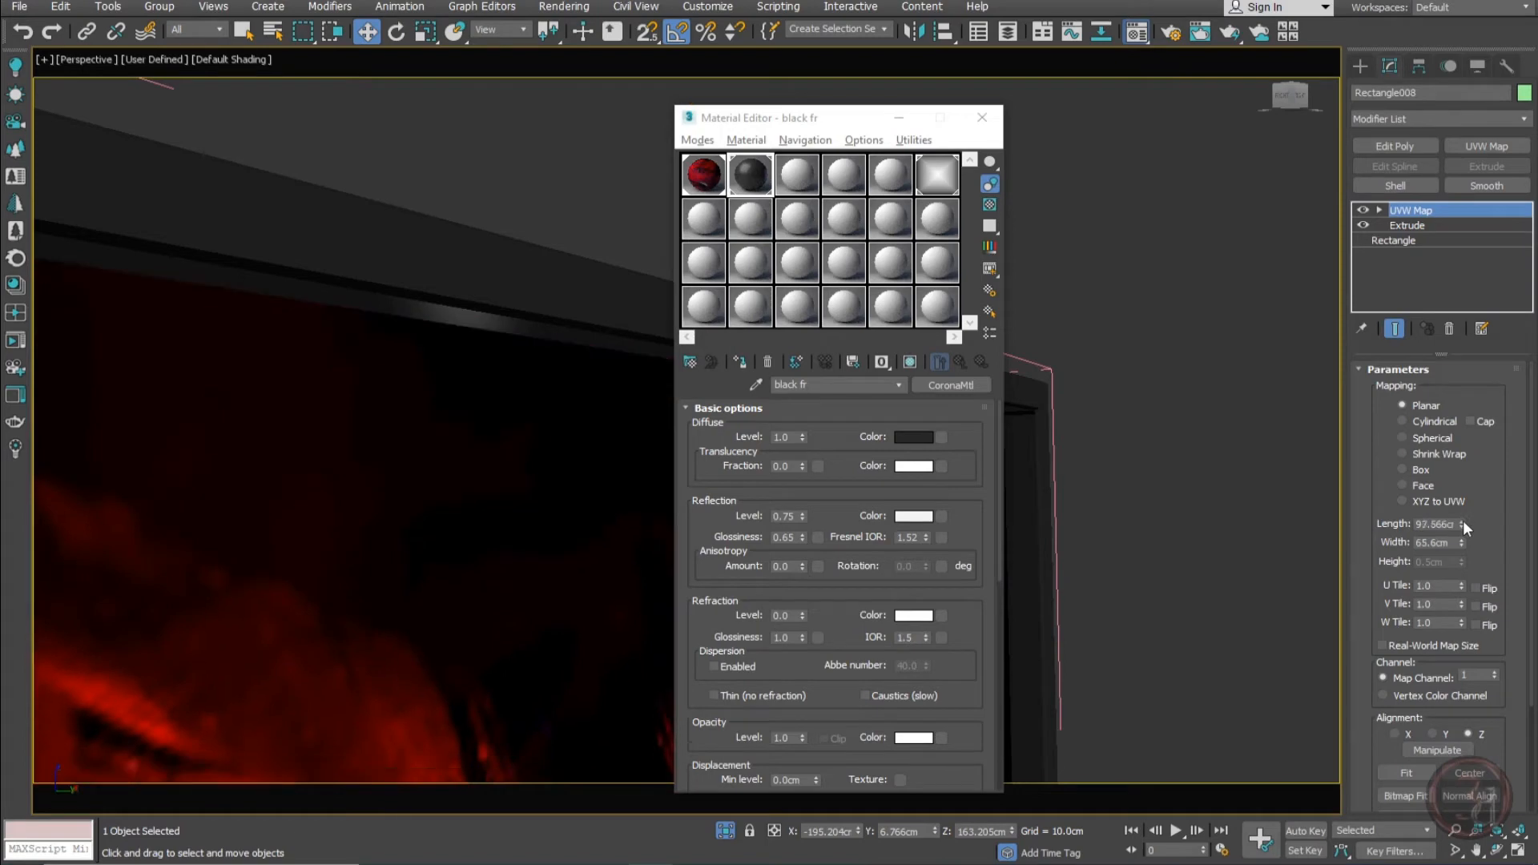
Inspect the artwork's side edge up close and increase the panel's UVW Map width to 66.256 cm
scroll(375, 234, down, 4)
middle_drag(529, 552, 532, 525)
alt+middle_drag(628, 515, 589, 472)
scroll(659, 492, up, 5)
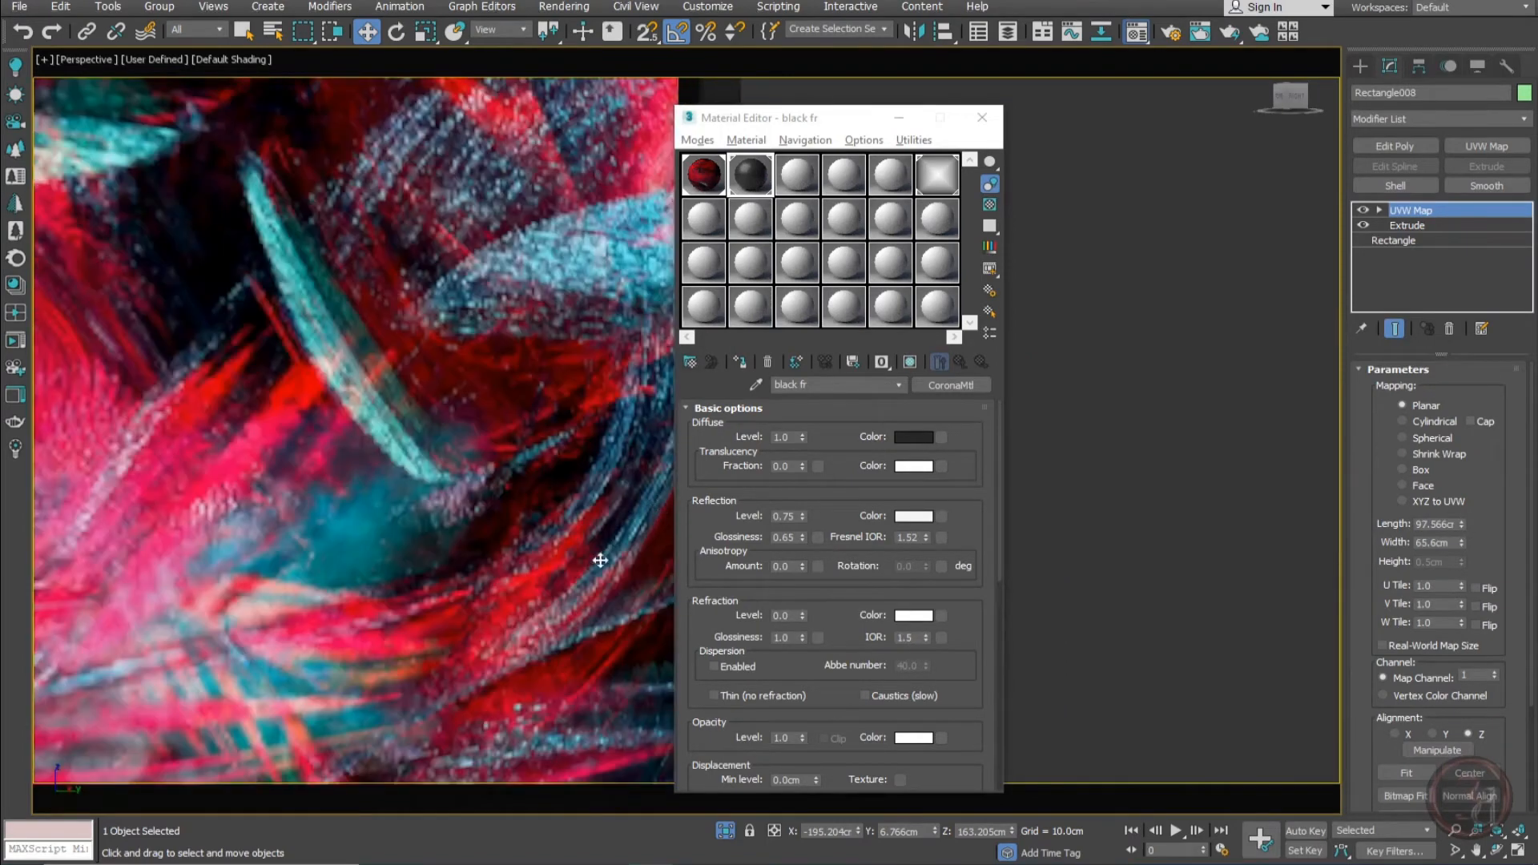
middle_drag(598, 560, 484, 505)
scroll(611, 434, up, 4)
middle_drag(463, 438, 1072, 517)
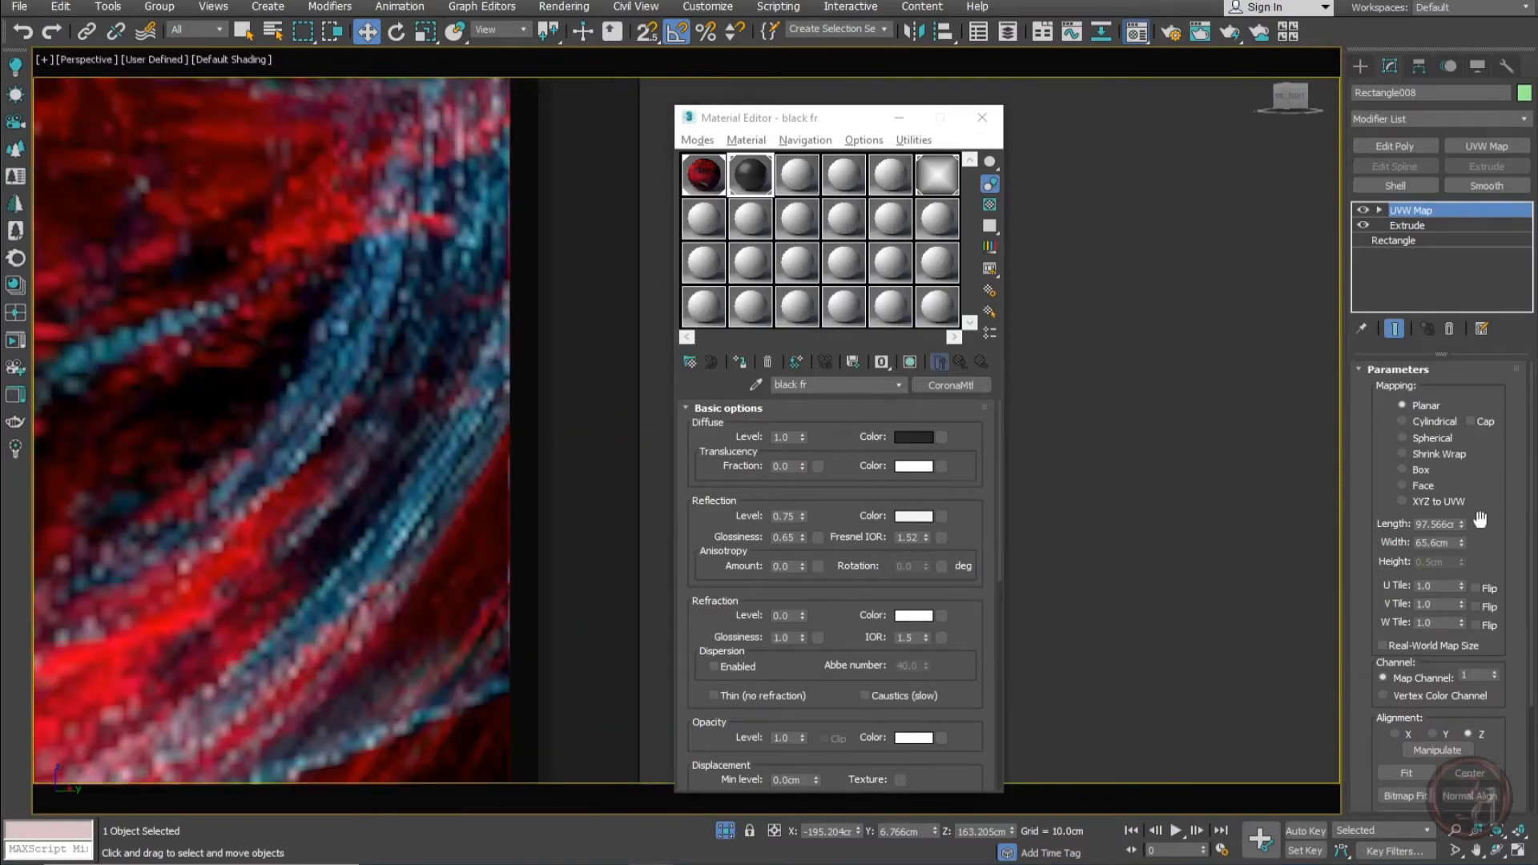
click(1461, 540)
Close the wall picture's group, end its isolation, and return to the CoronaCamera001 view
scroll(436, 484, down, 8)
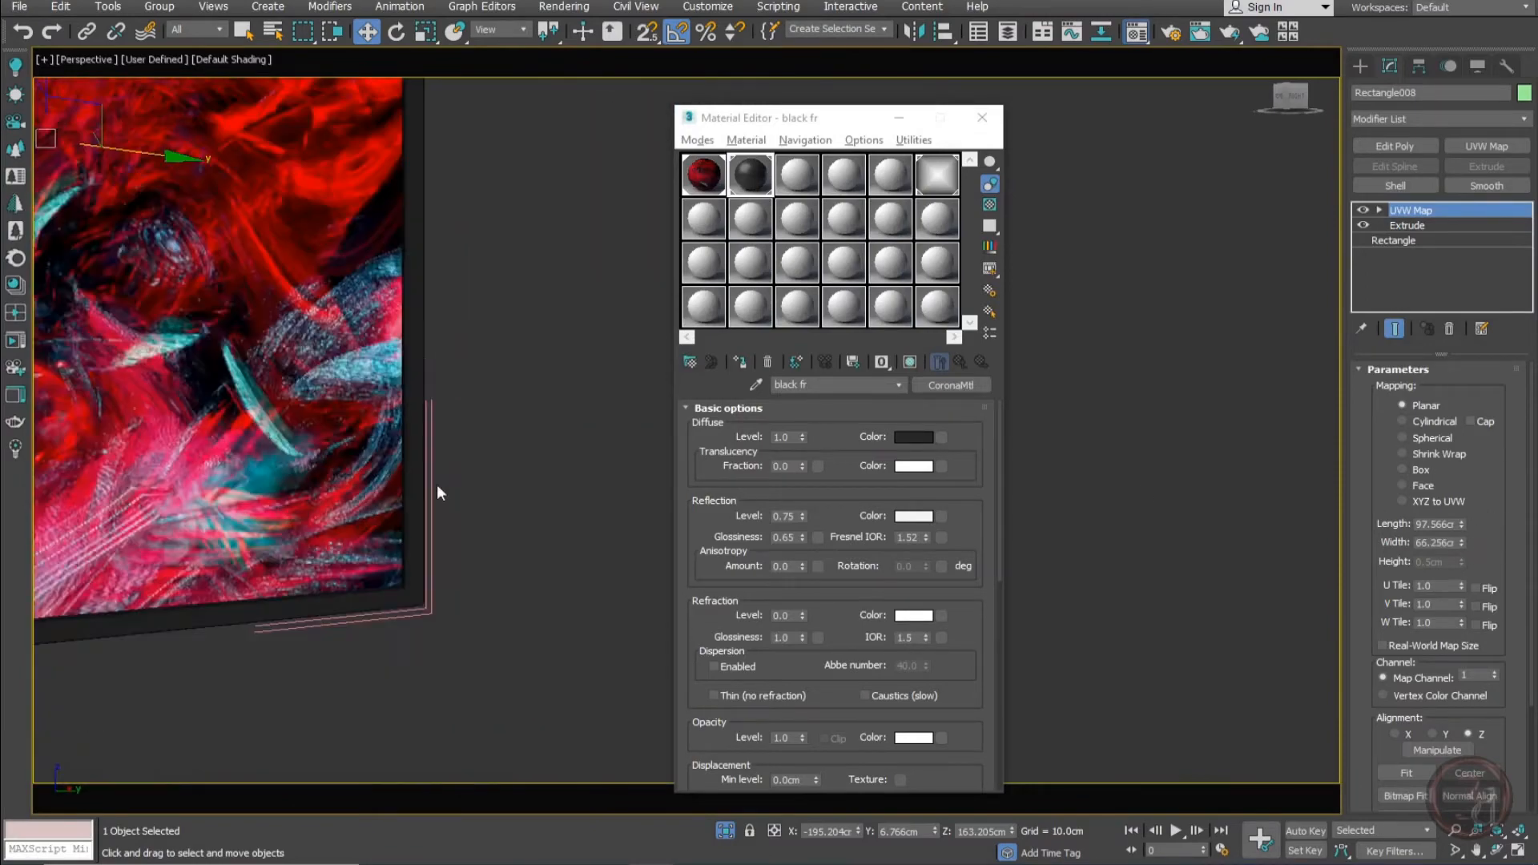
middle_drag(483, 428, 523, 474)
click(561, 449)
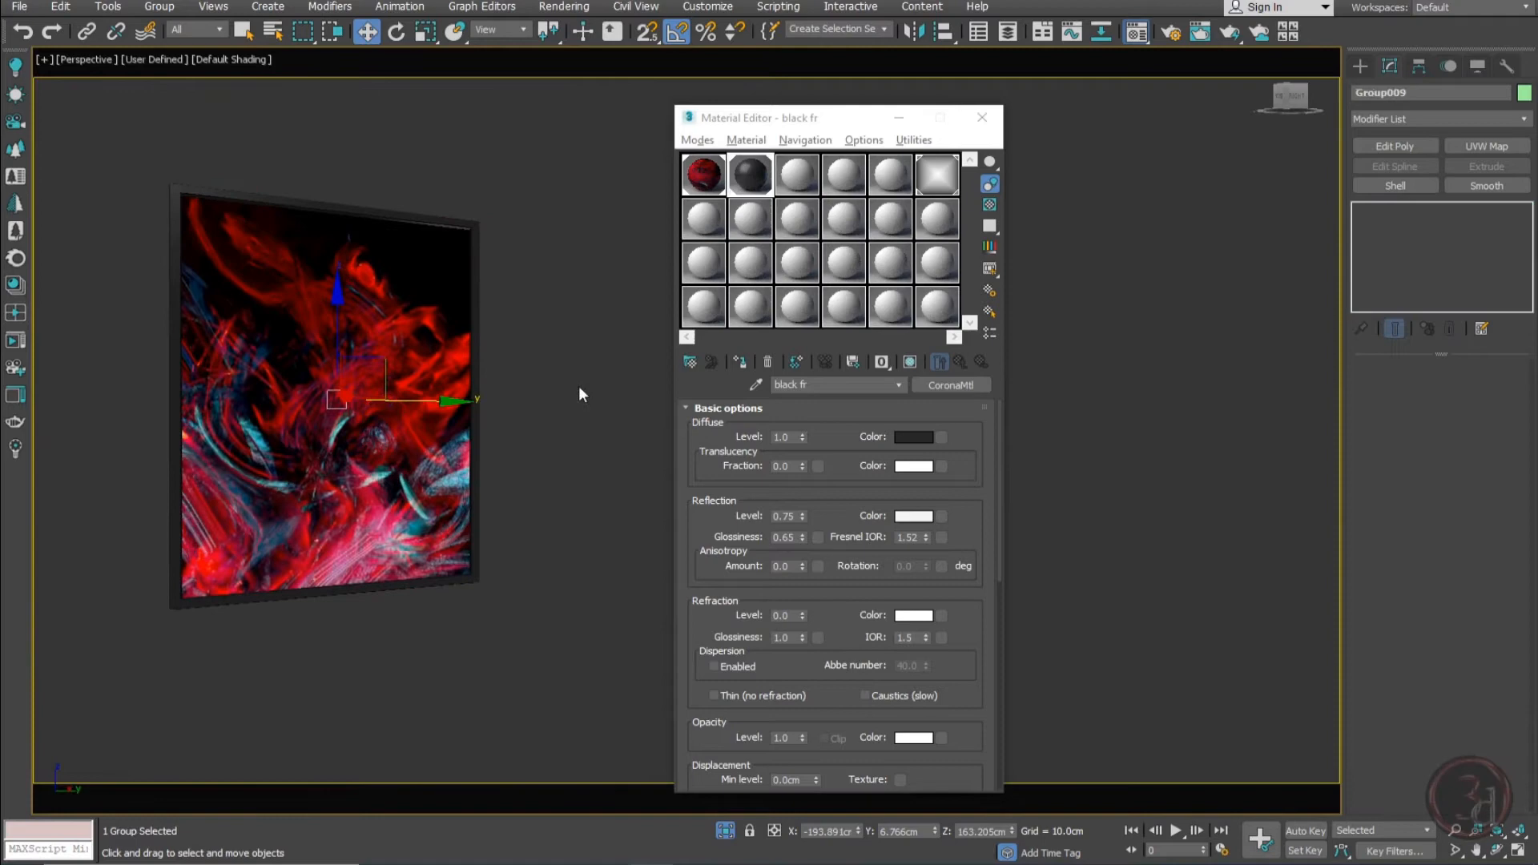
click(725, 831)
key(c)
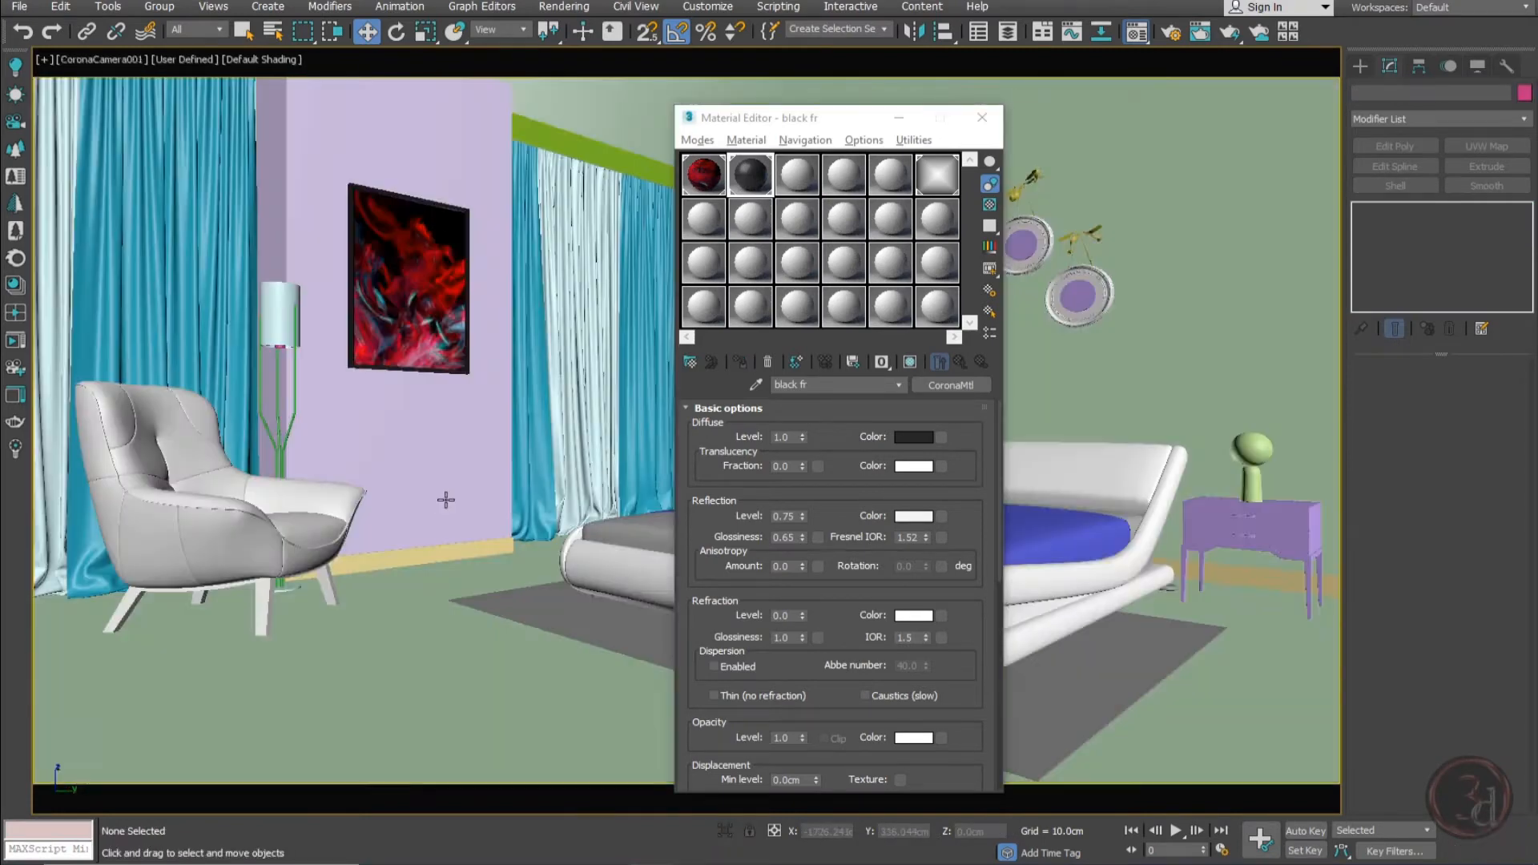
Select the rug under the bed and name a fresh Corona material carpet, keeping the Material Editor clear of the bed
drag(848, 127, 810, 116)
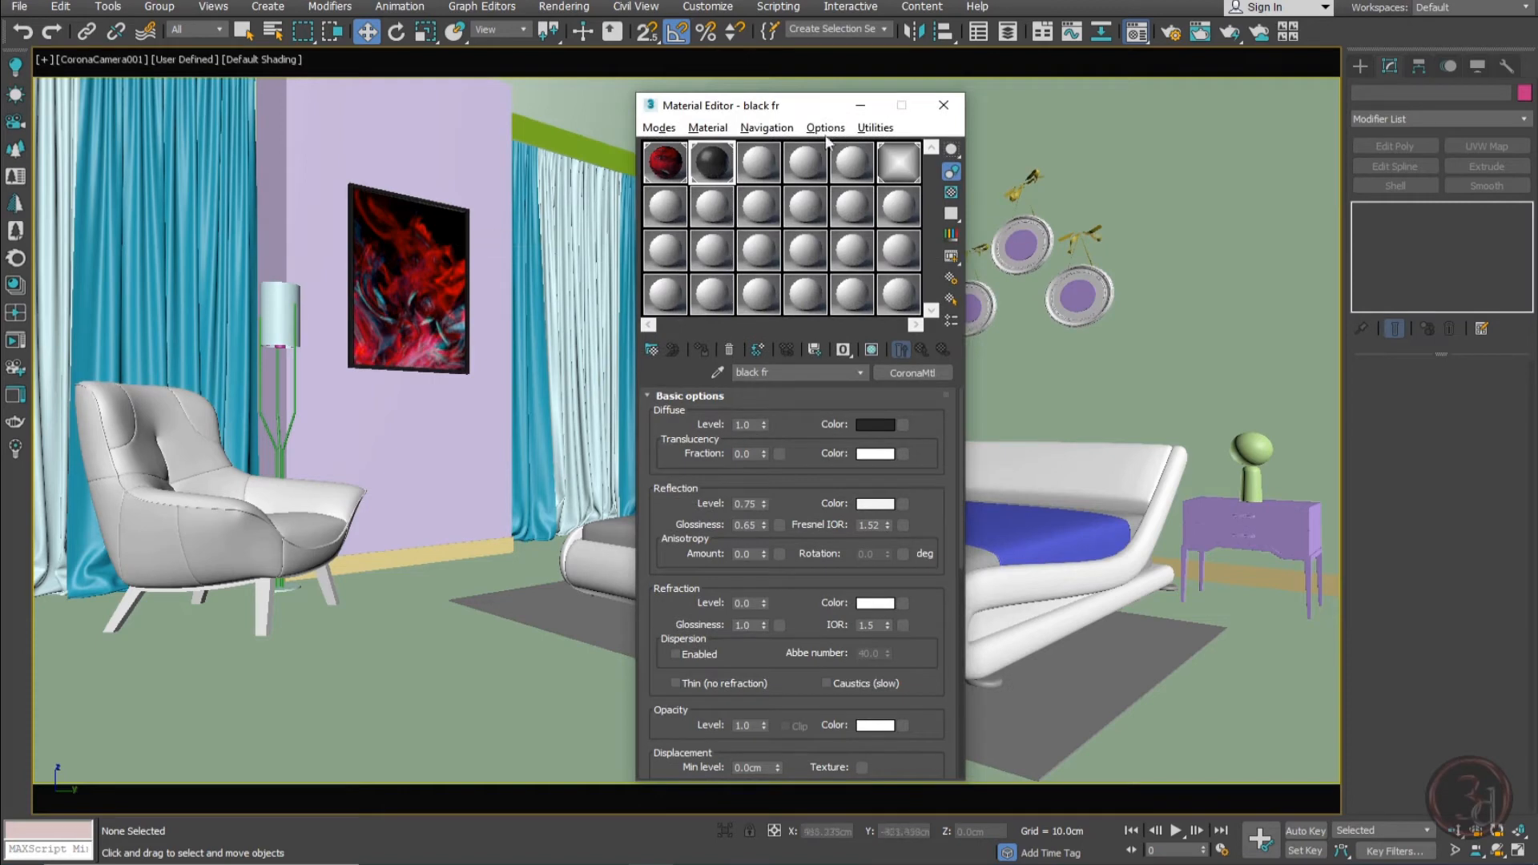
drag(801, 116, 288, 102)
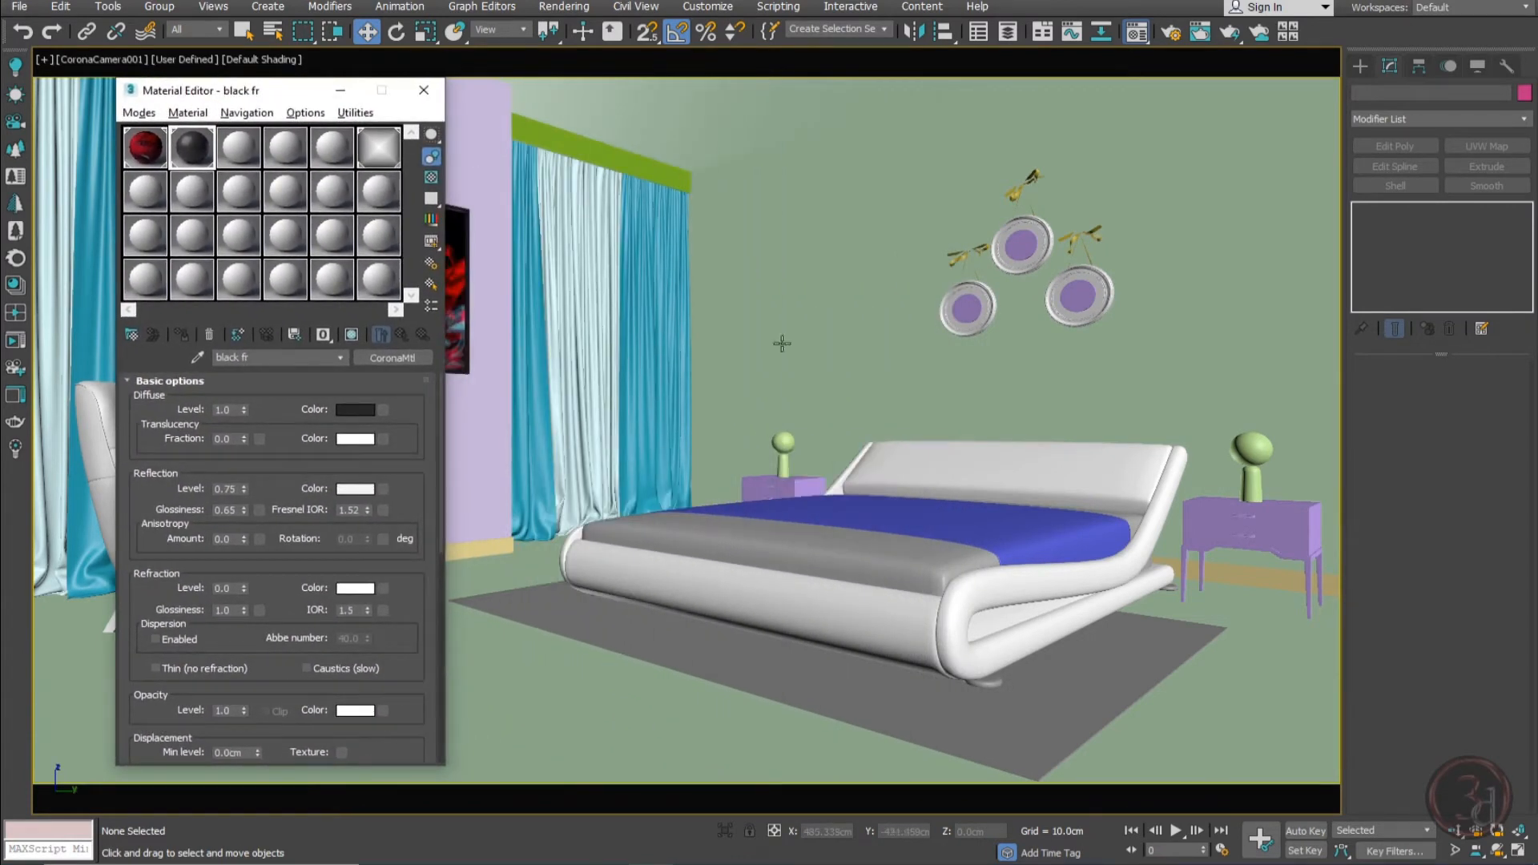
click(804, 679)
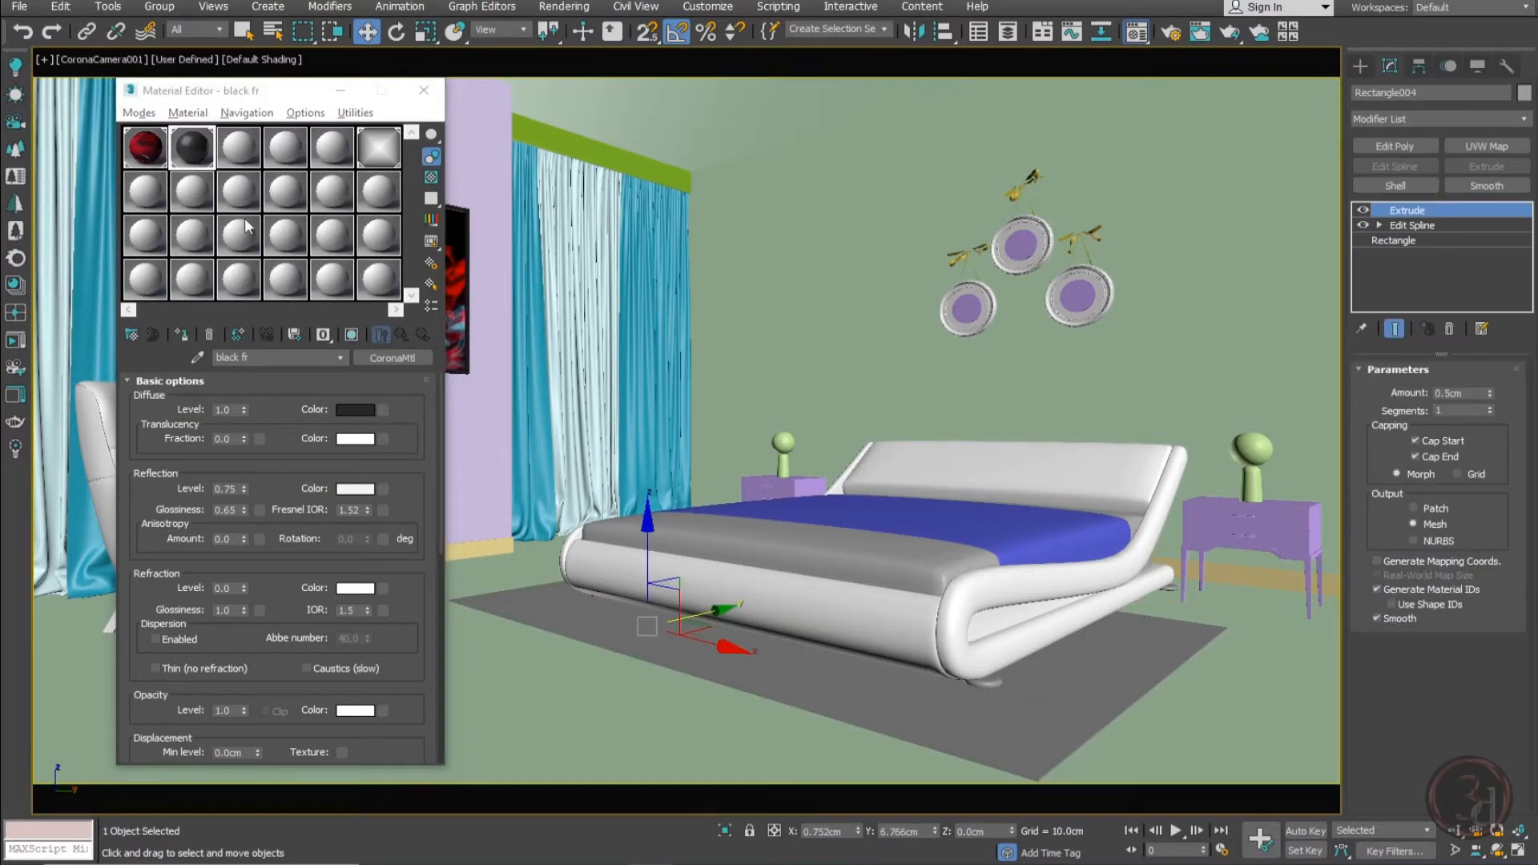
click(254, 144)
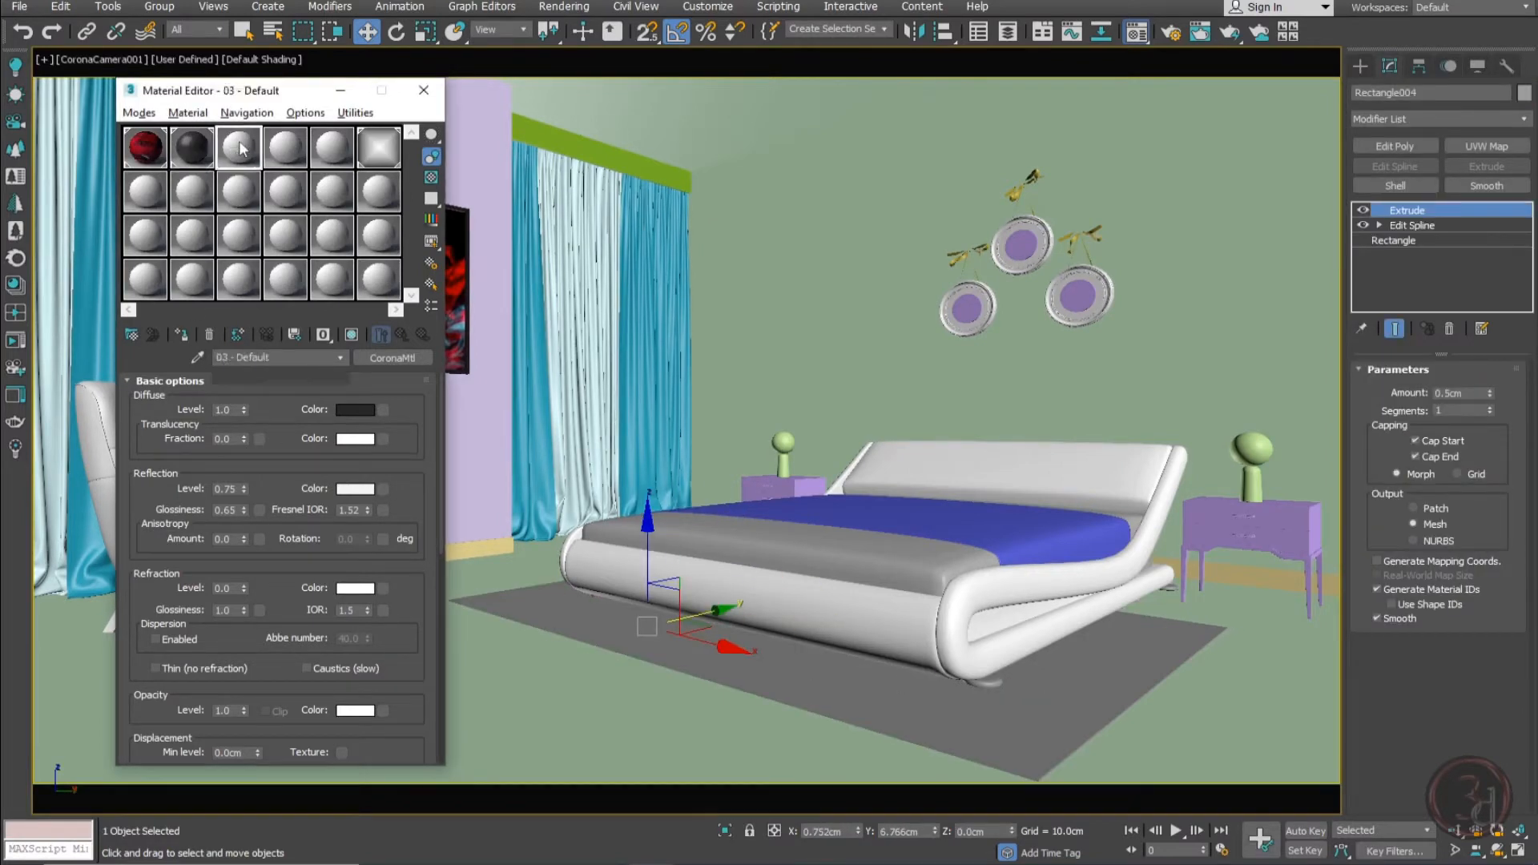
click(289, 360)
text(carpet)
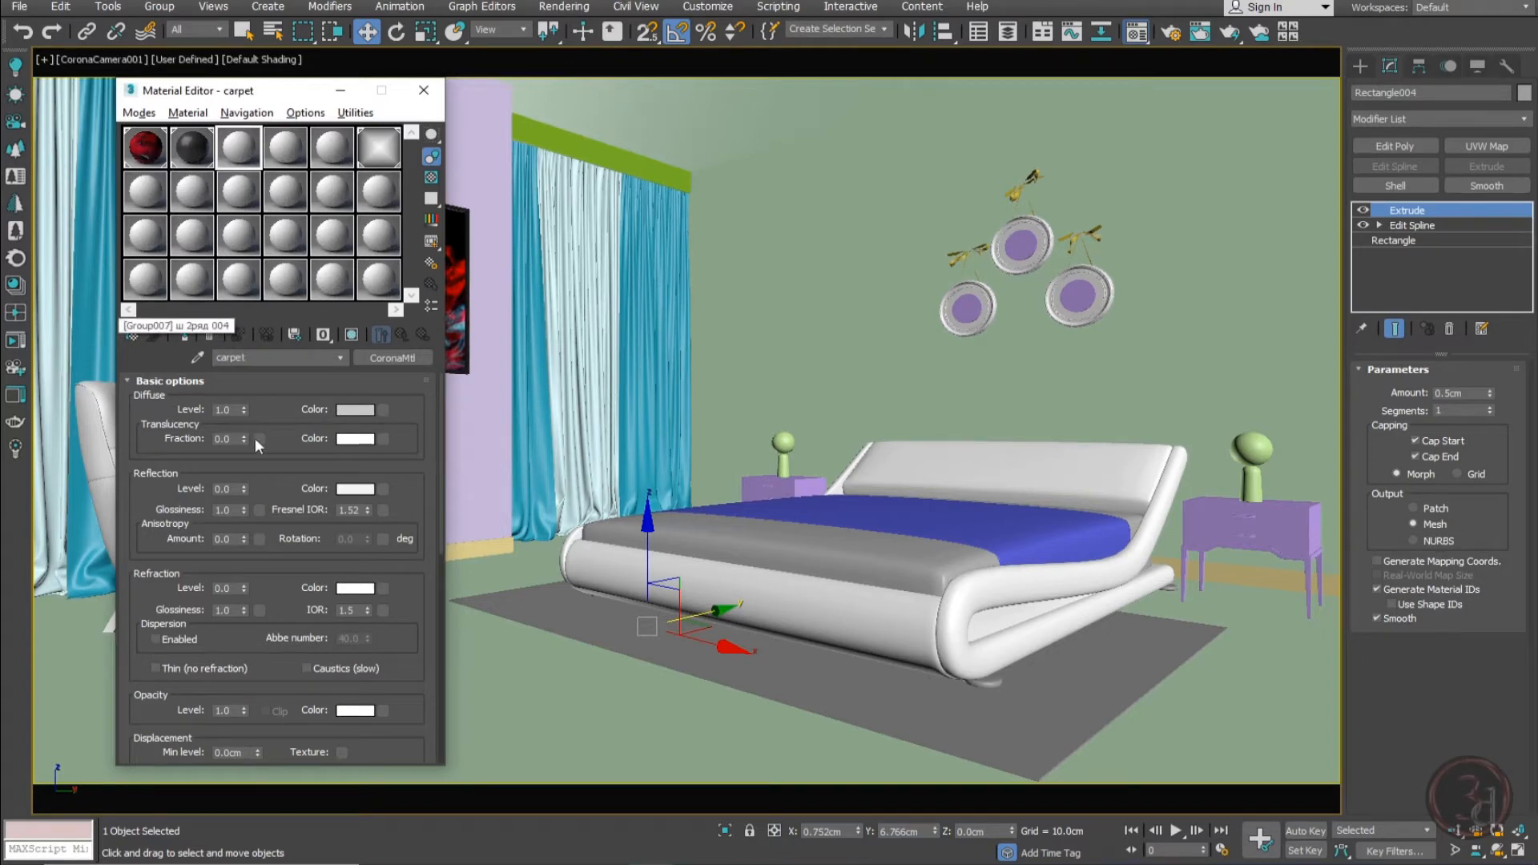
Load rug texture.png through a Corona Bitmap as the carpet material's diffuse colour map
click(385, 409)
double_click(643, 266)
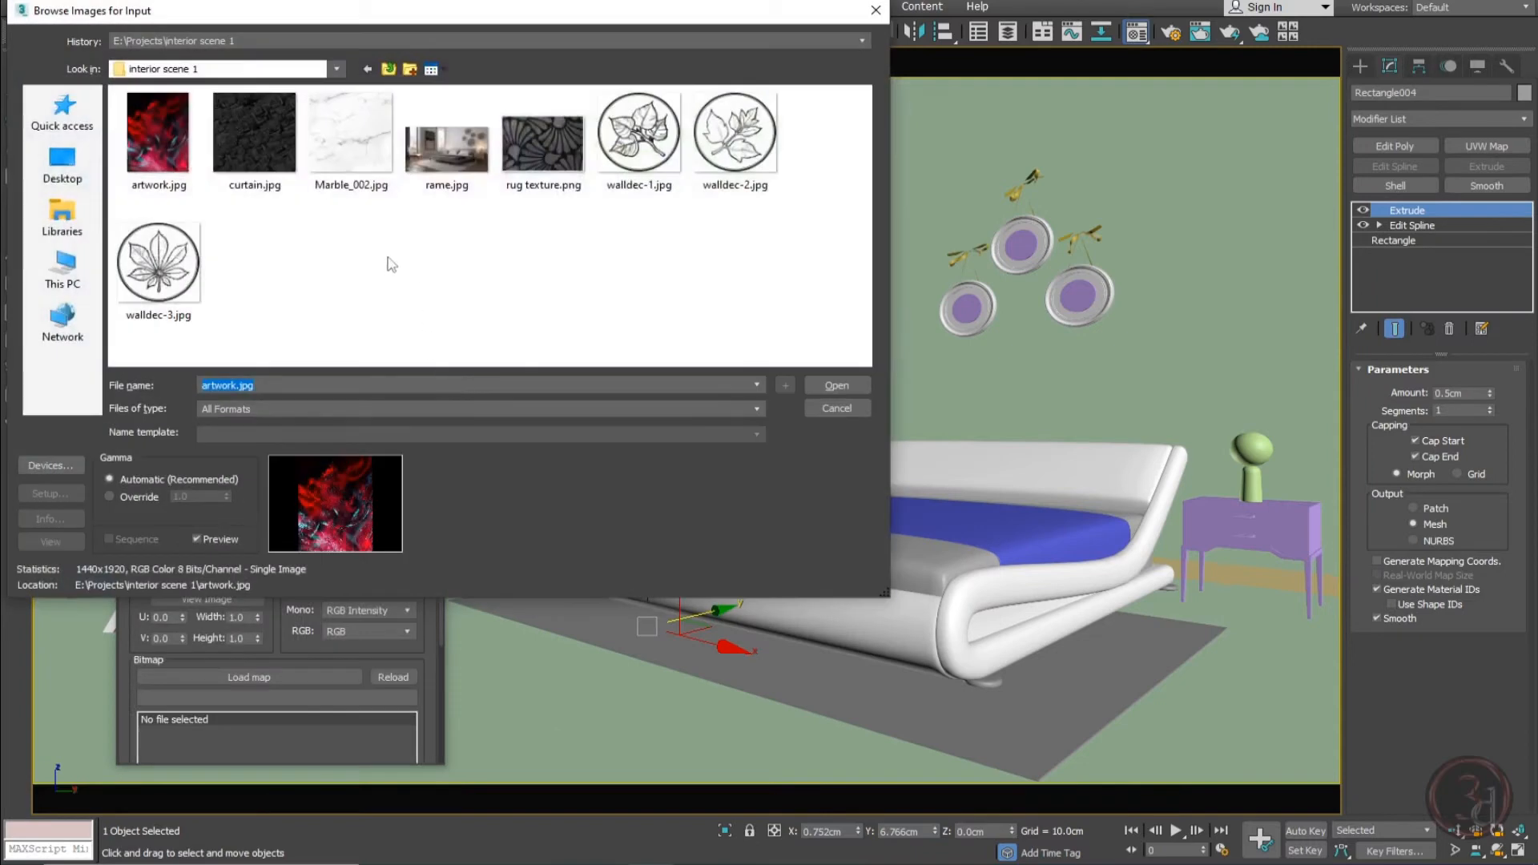
double_click(527, 140)
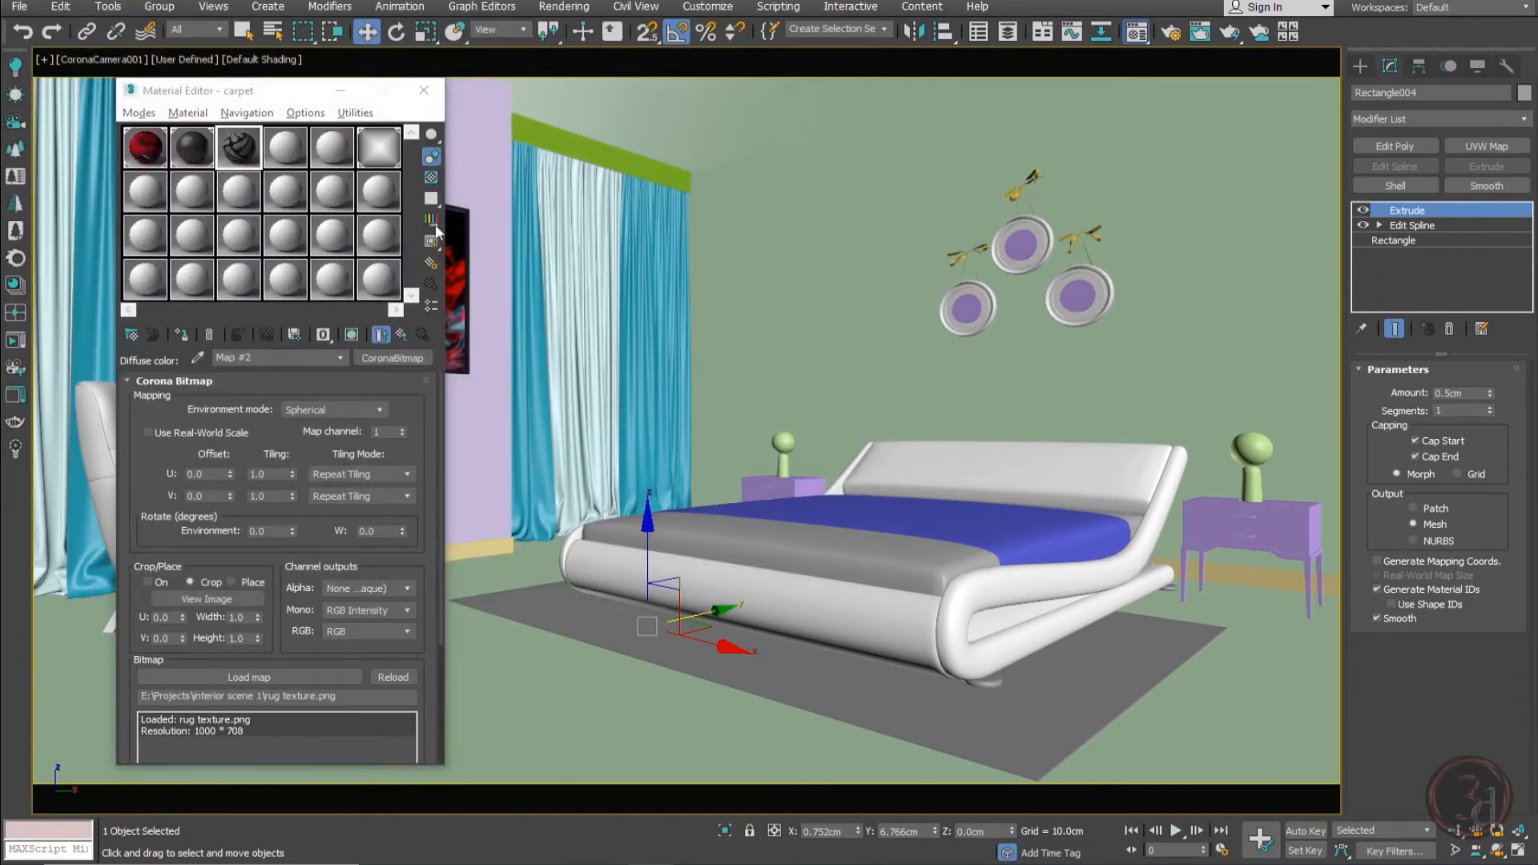
Assign the carpet material to the selected rug, show its texture in the viewport, and close the Material Editor
click(183, 337)
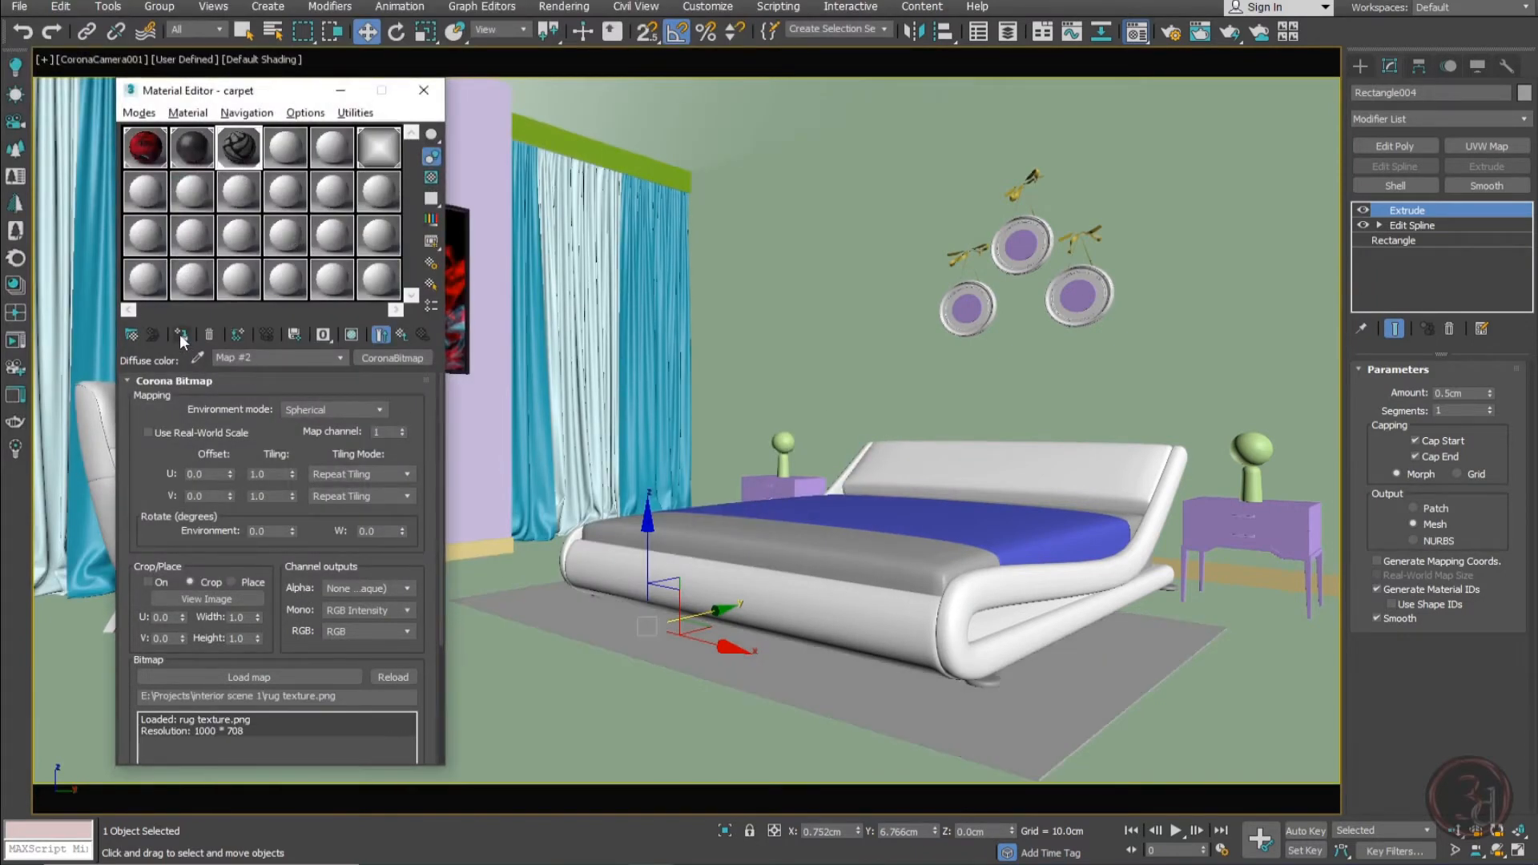
click(403, 335)
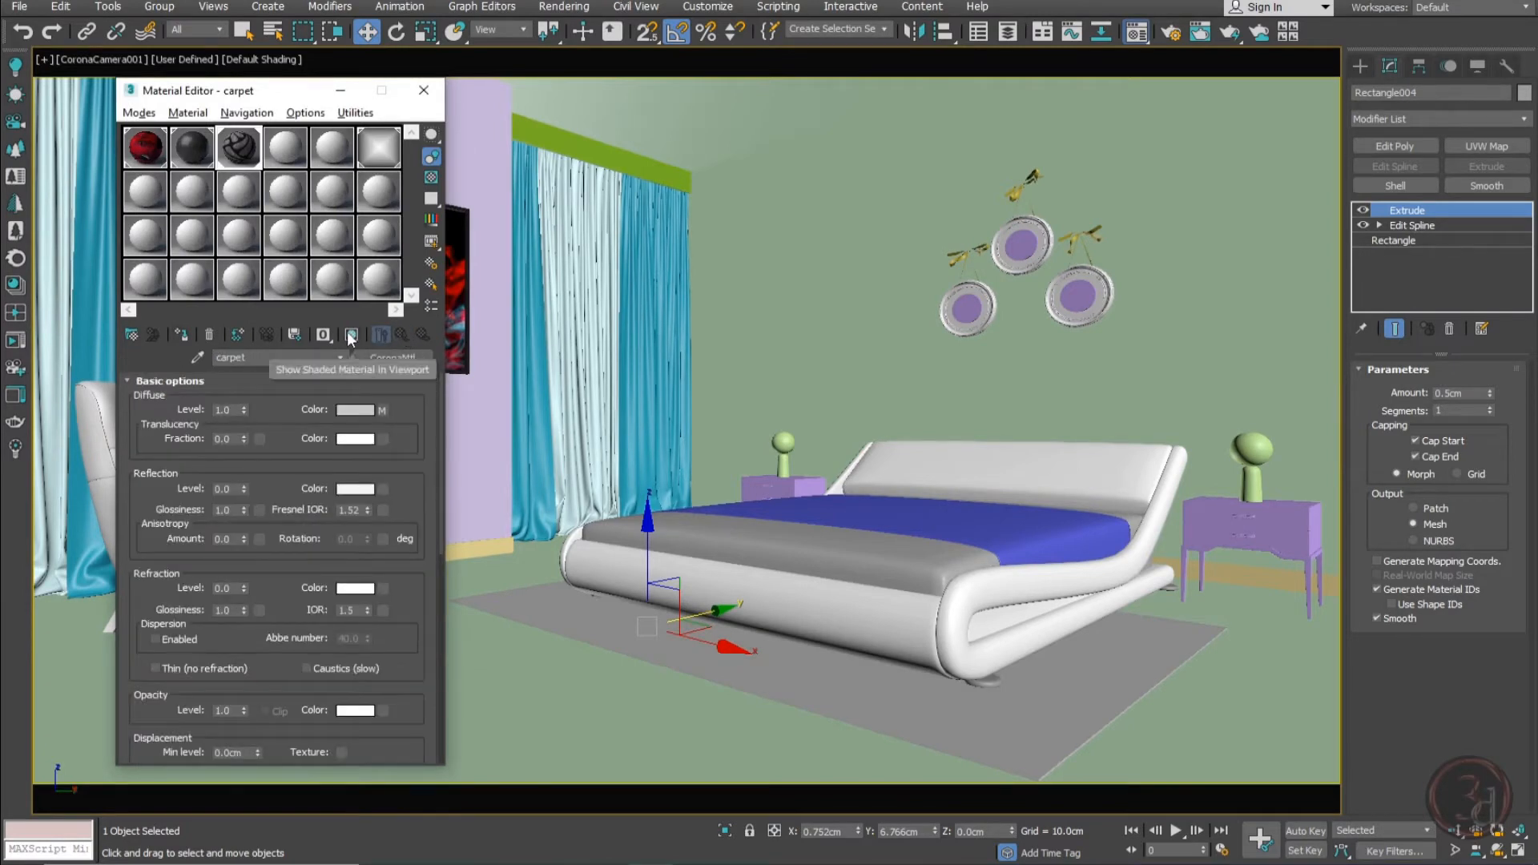
click(424, 90)
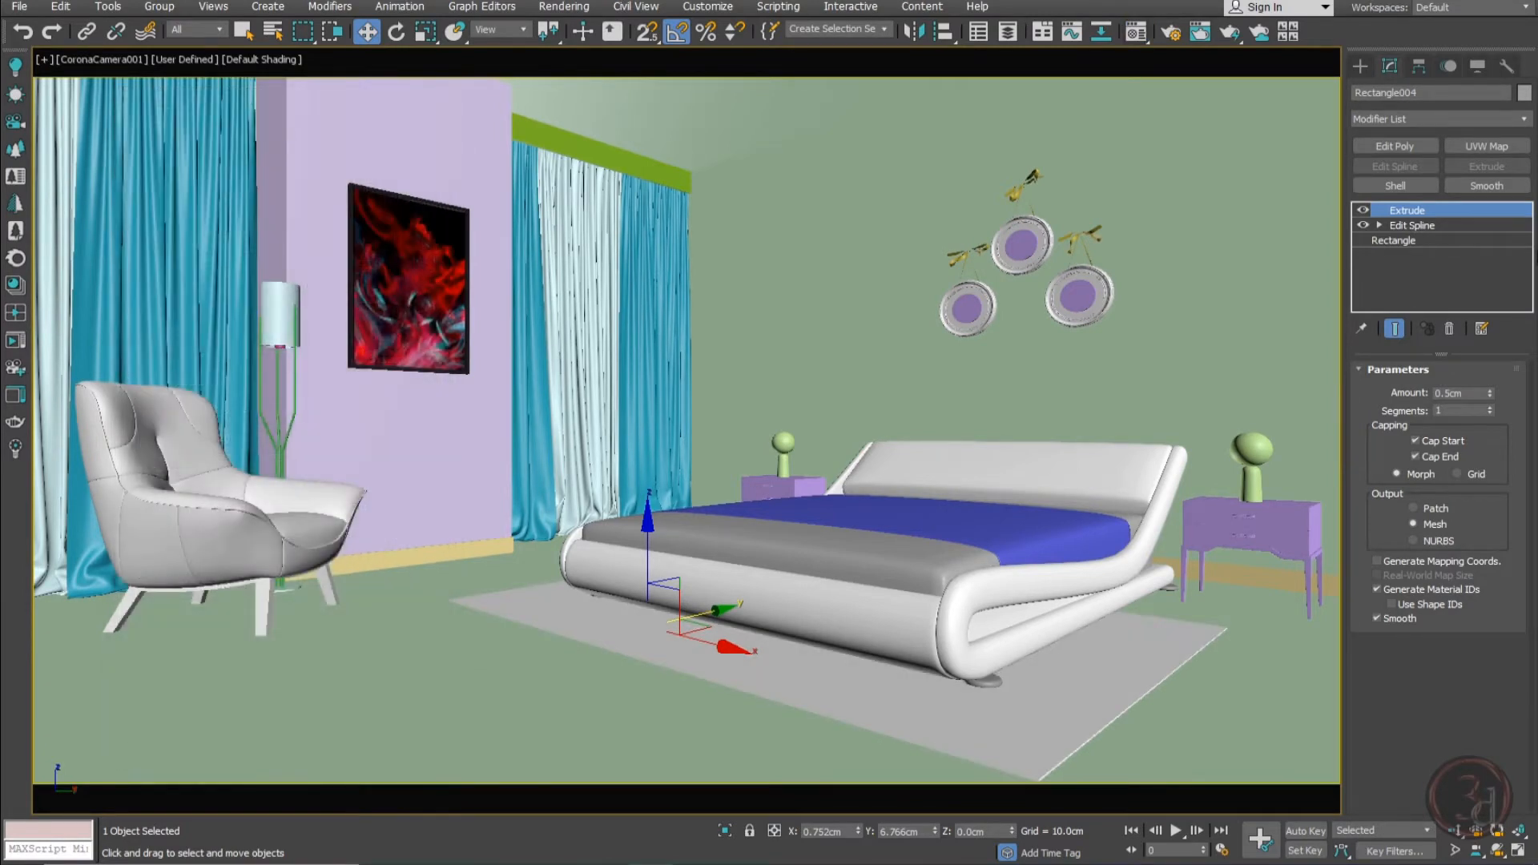
Add a UVW Map to the rug and, with it isolated in perspective, enlarge the mapping to 189.664 cm length and 264.546 cm width
click(1482, 147)
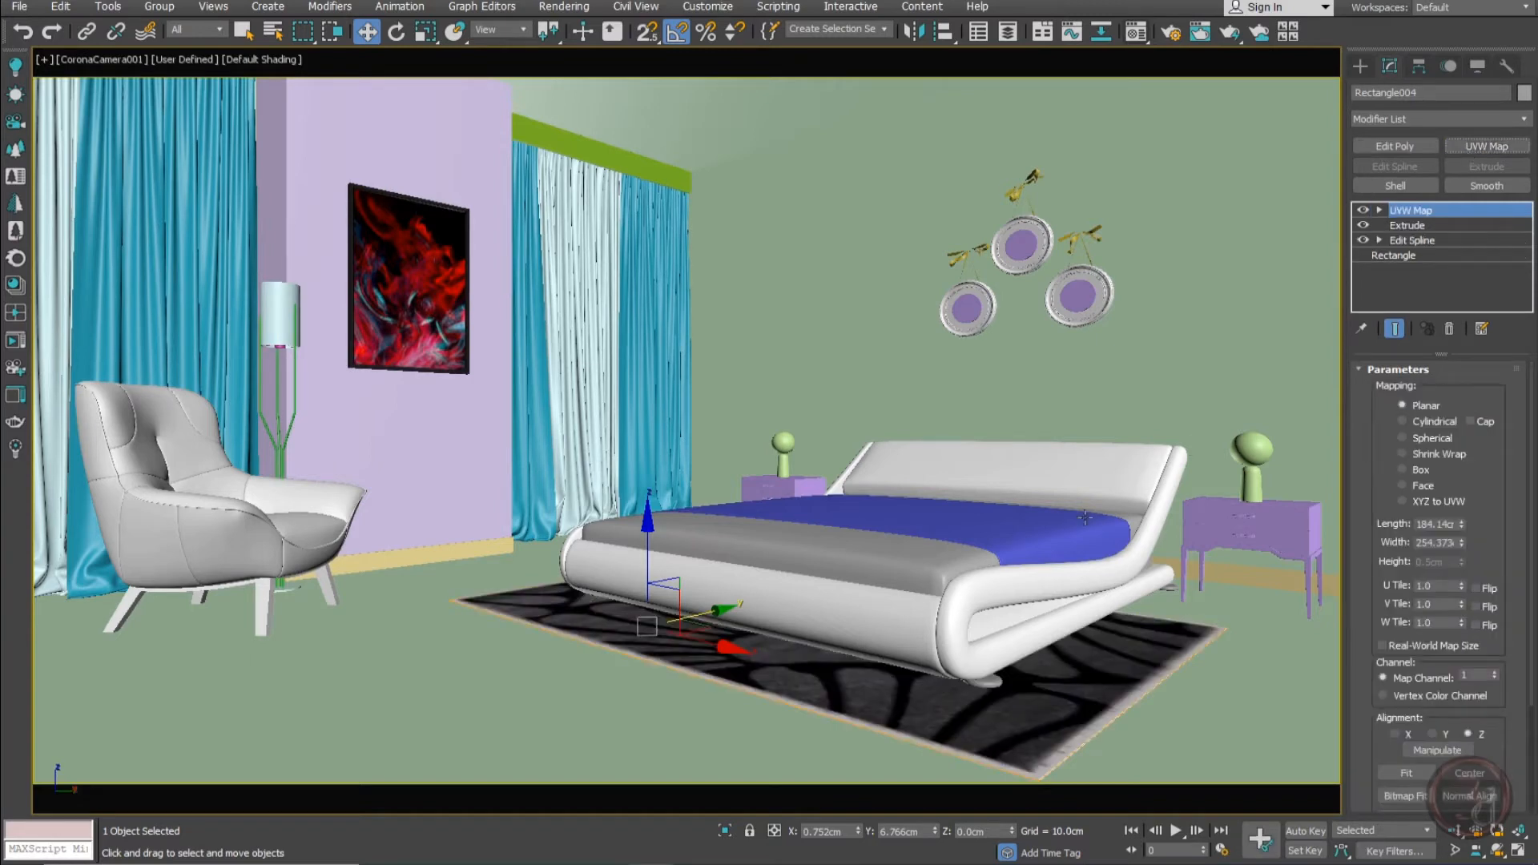
key(alt+q)
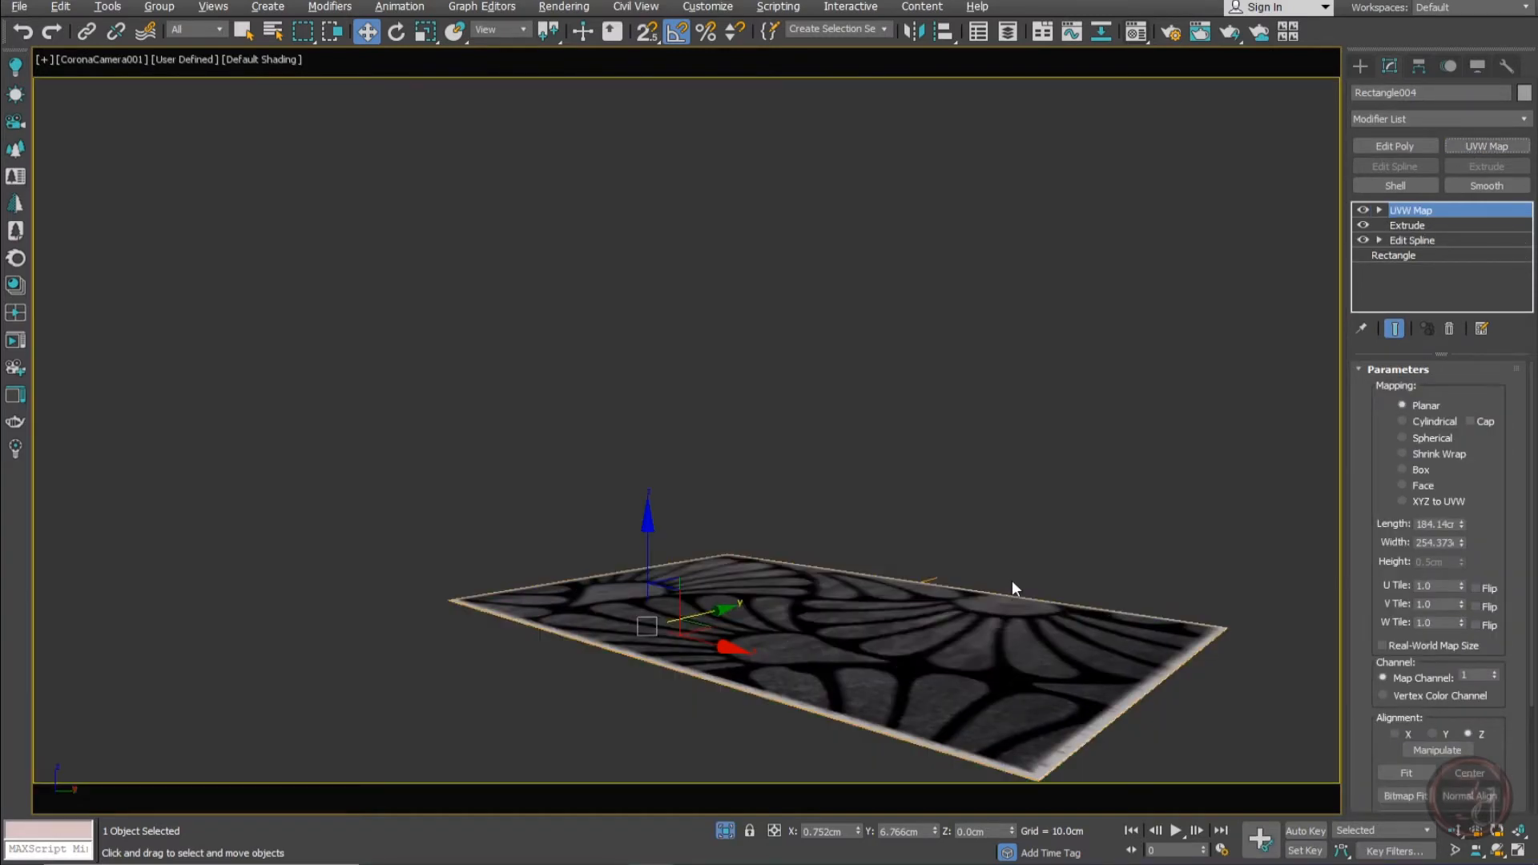
key(p)
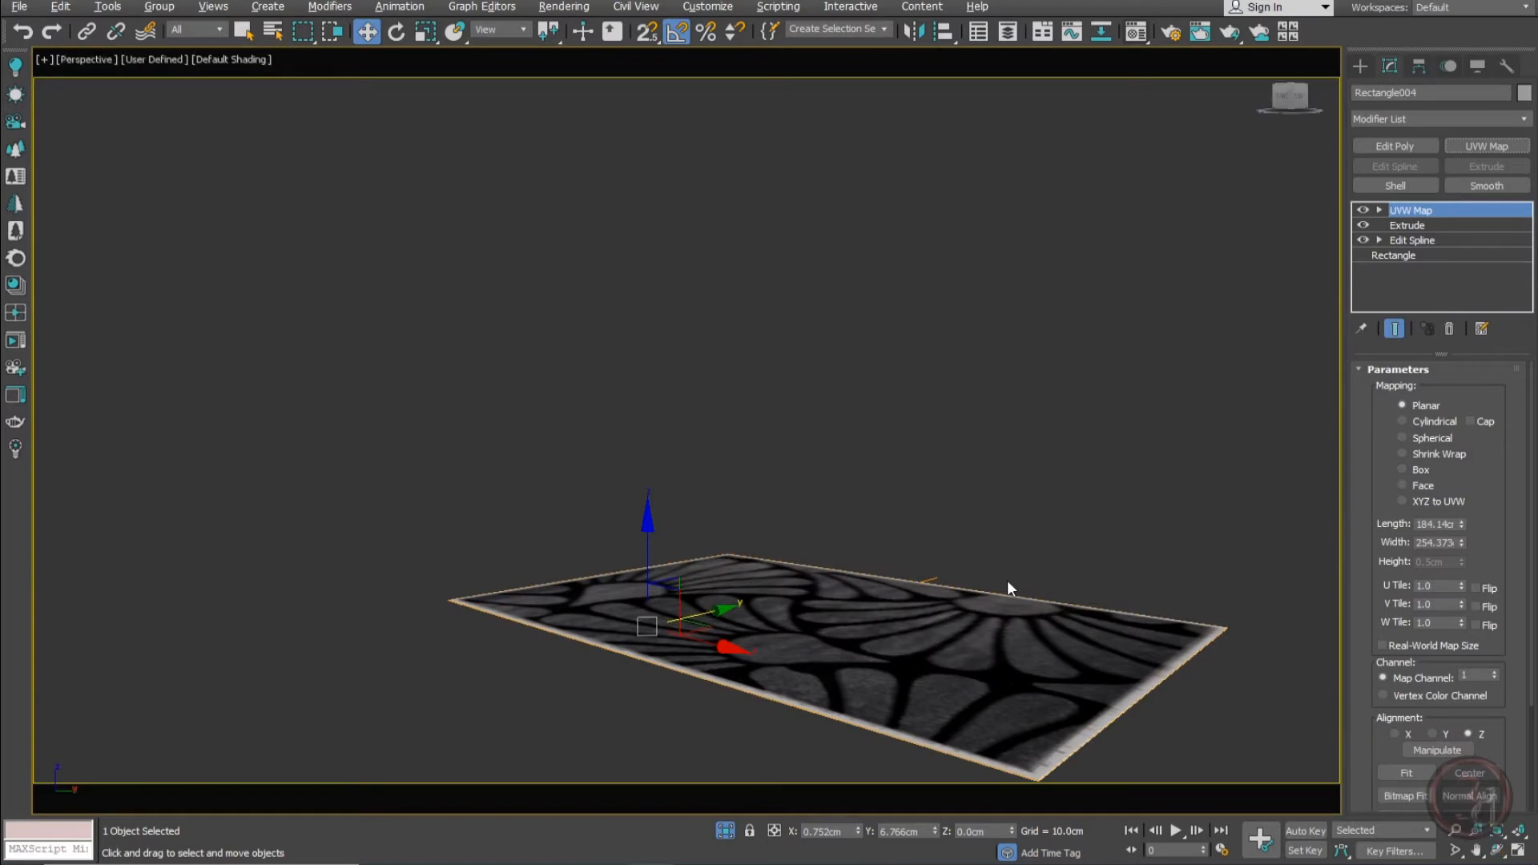
alt+middle_drag(1007, 580, 630, 572)
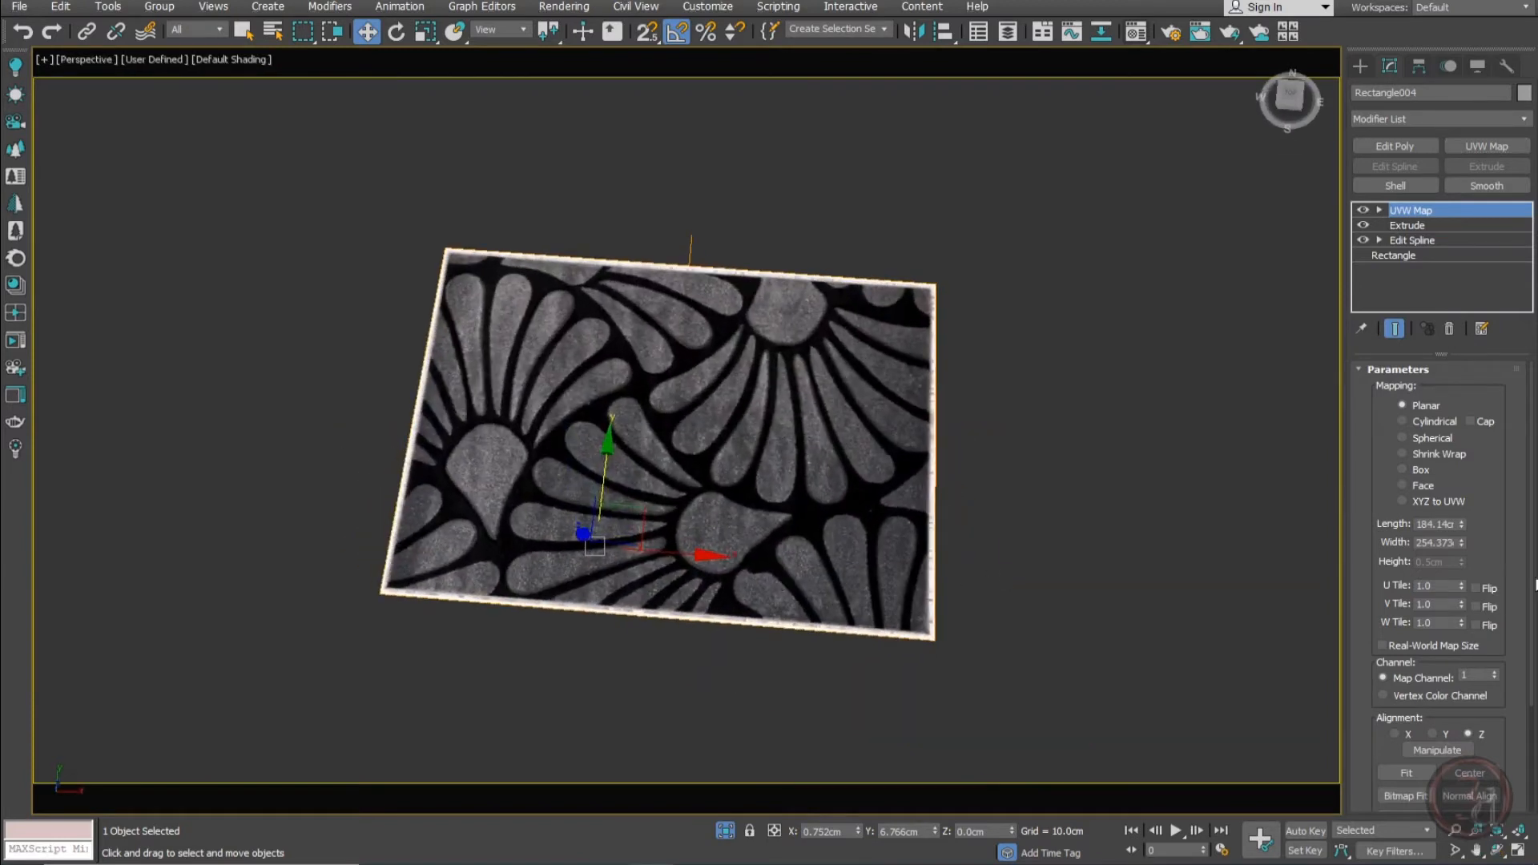
drag(1462, 523, 1457, 532)
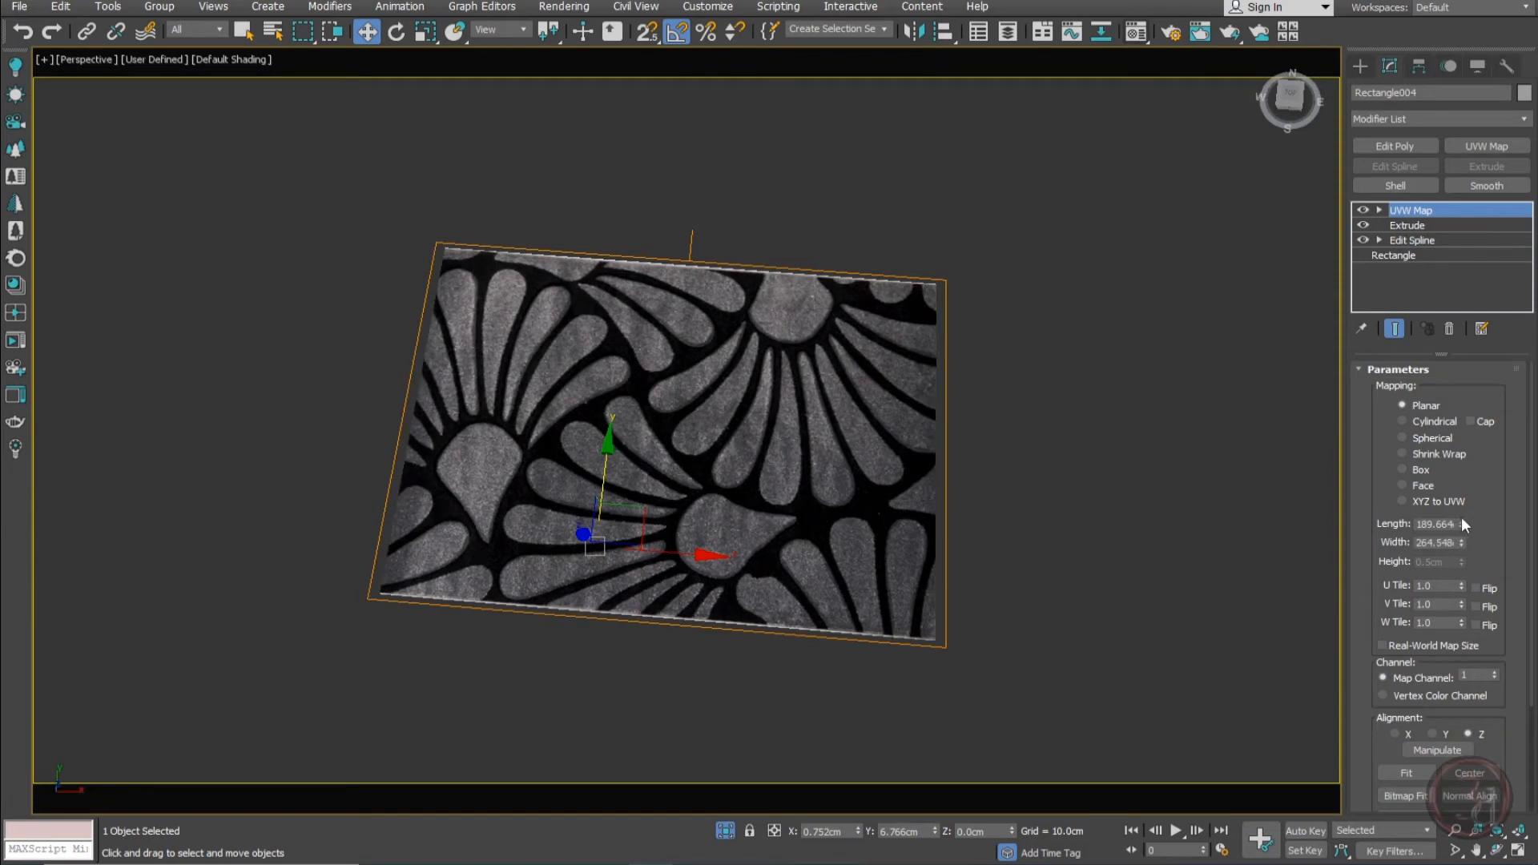
Deselect the rug, return to the CoronaCamera001 view, and end the isolation
click(994, 509)
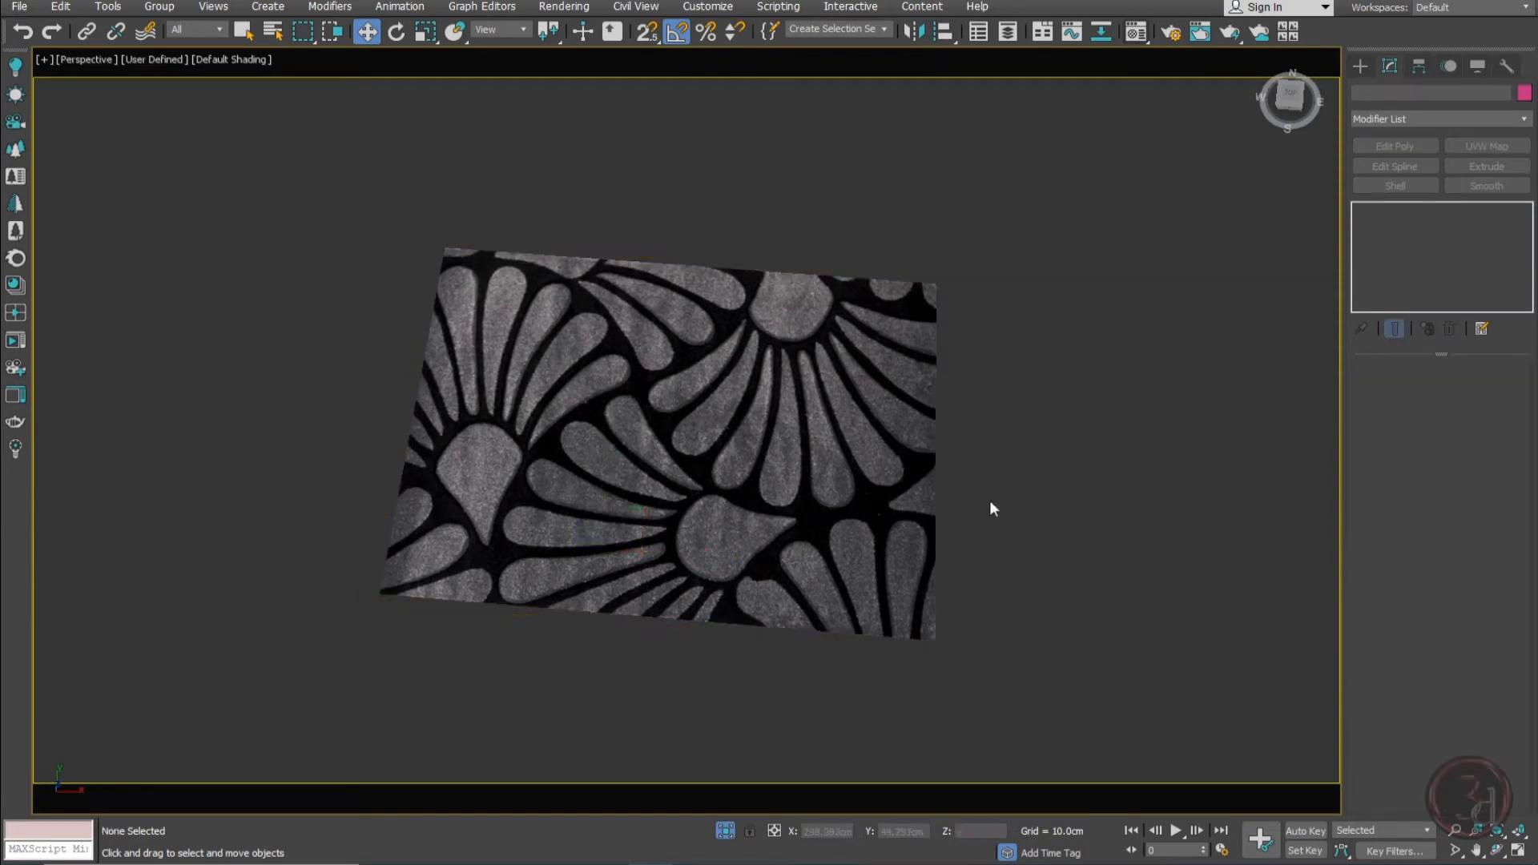
key(c)
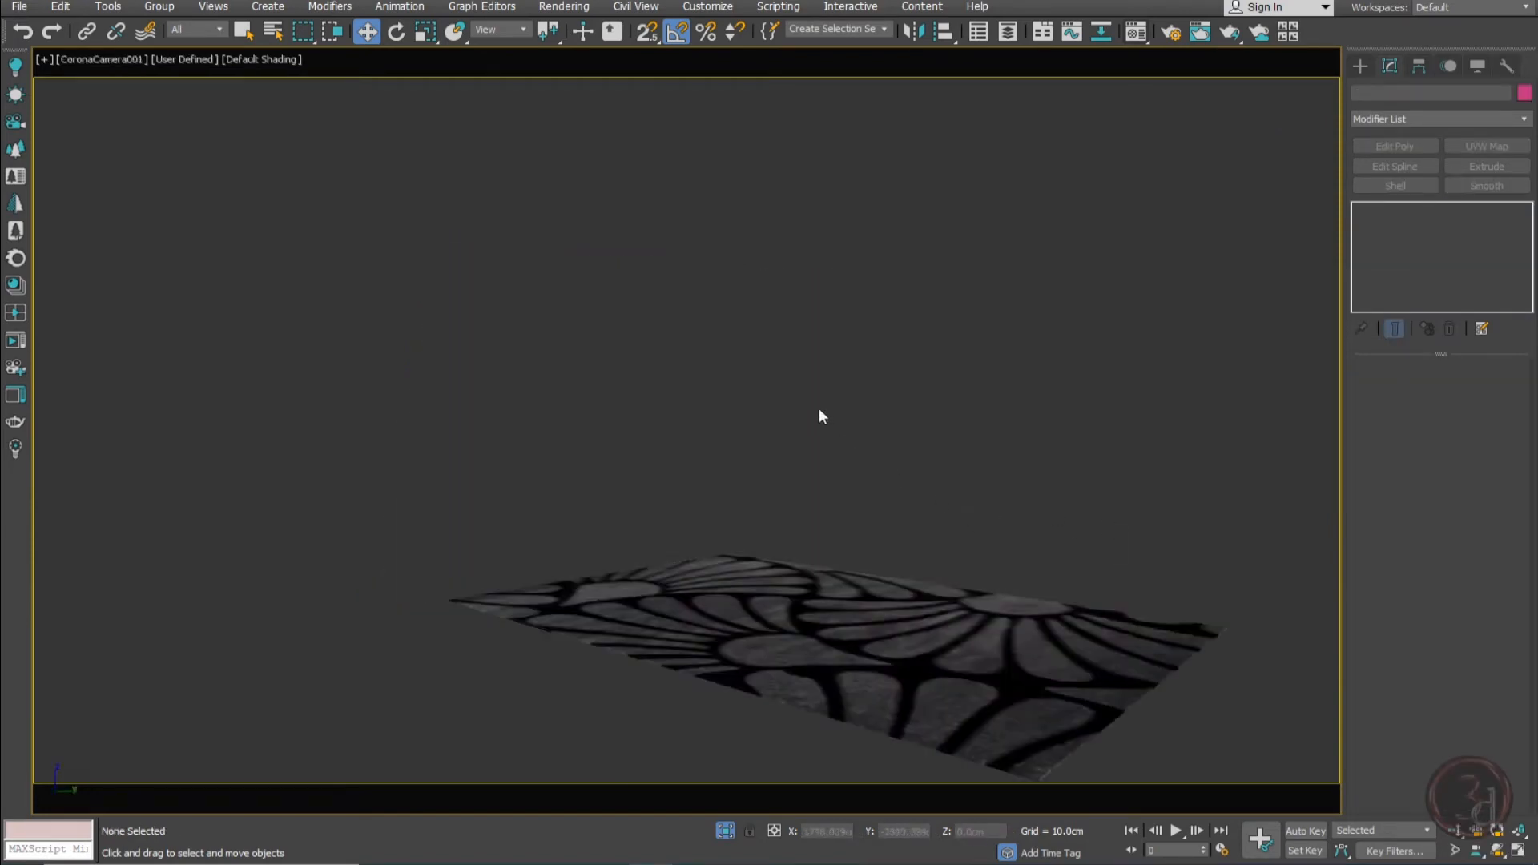
click(726, 831)
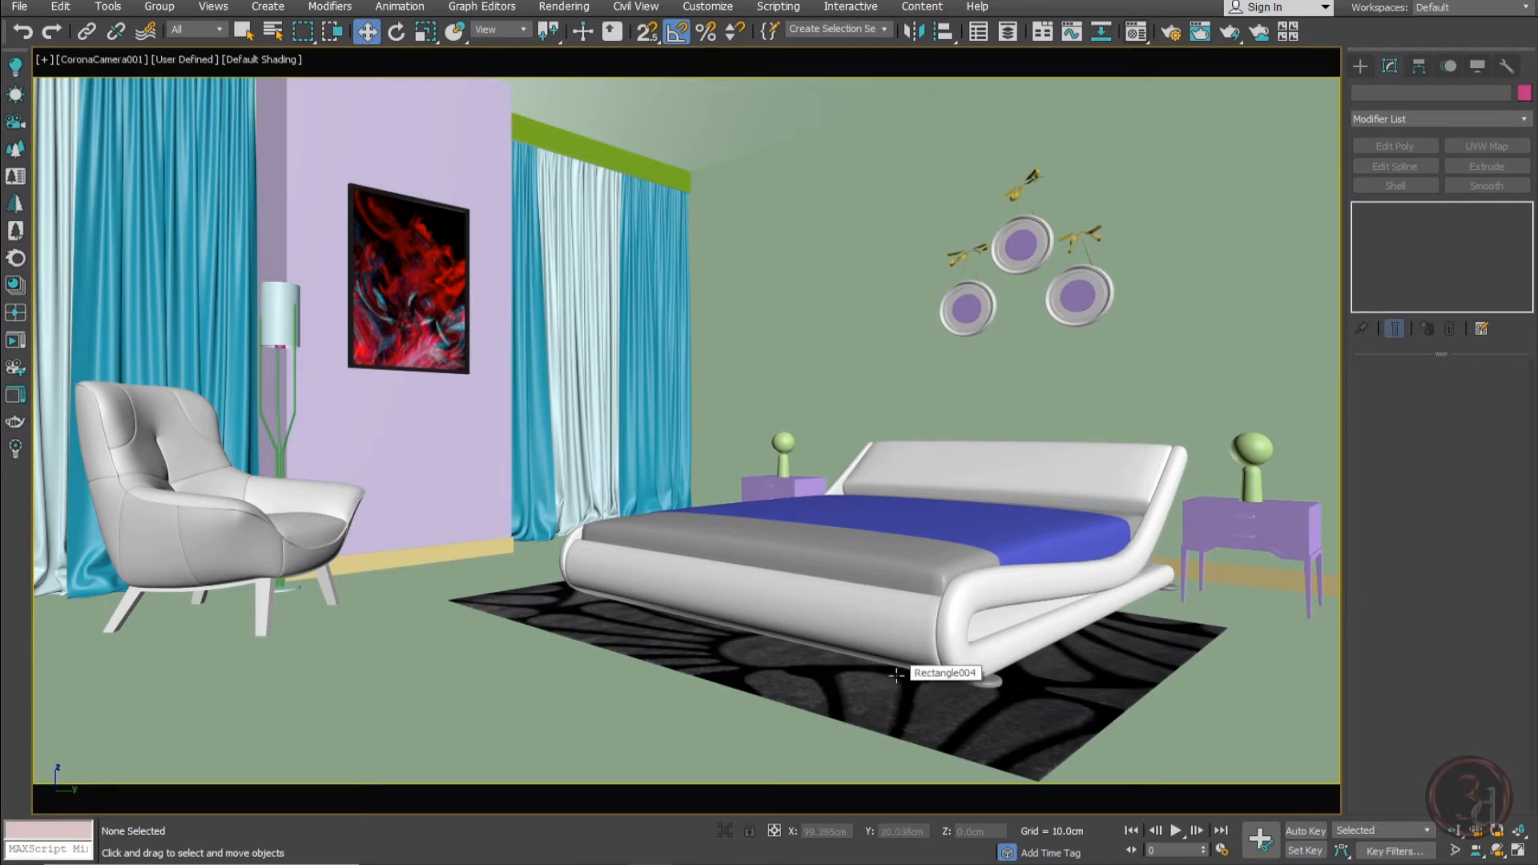
Isolate the bedside table nearer the camera, frame it in a perspective view, and open its group
click(1292, 523)
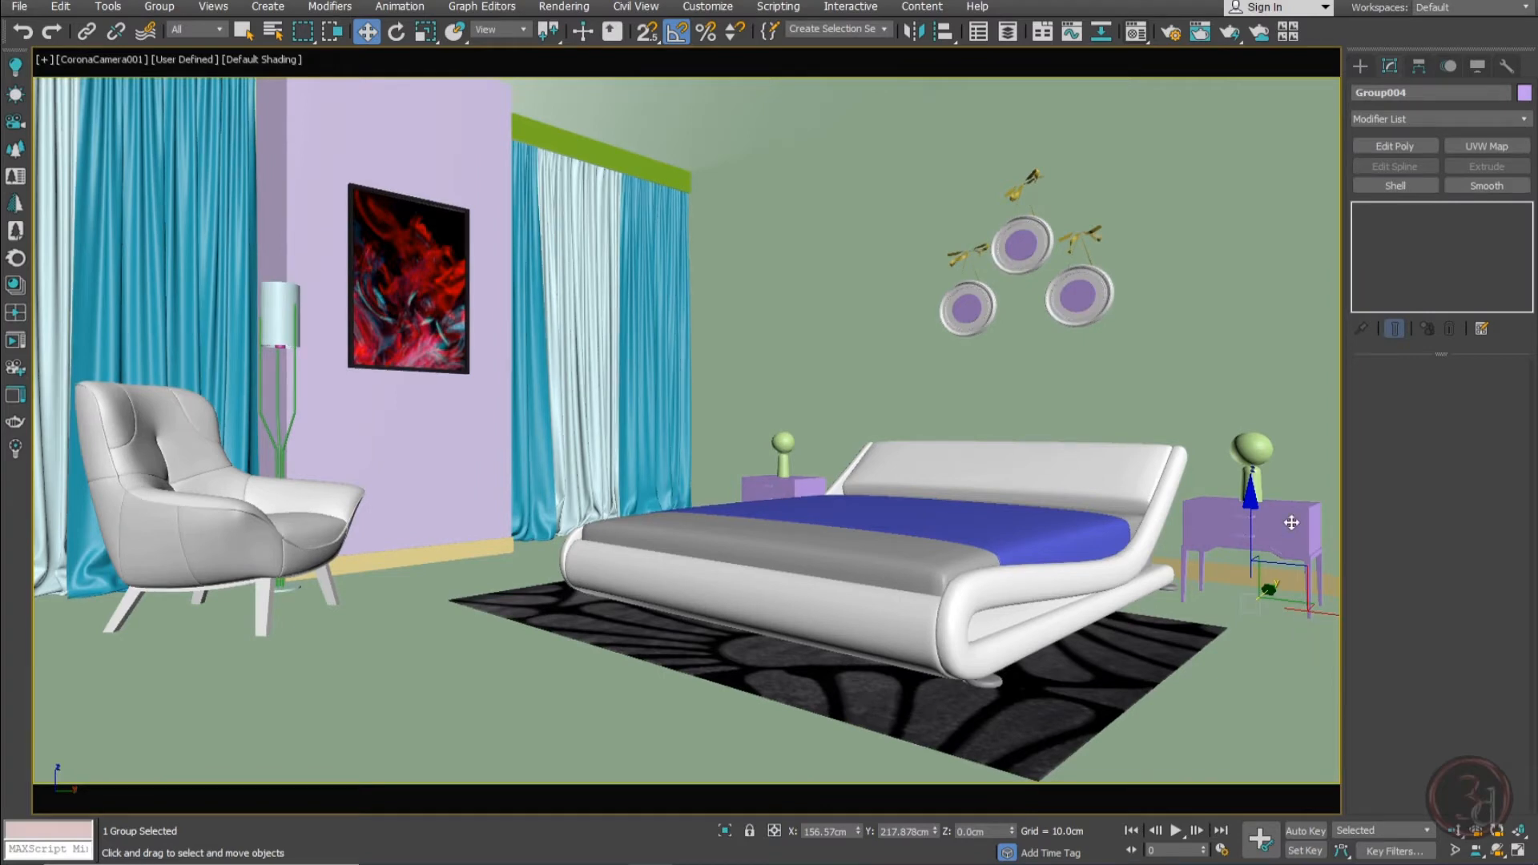
key(alt+q)
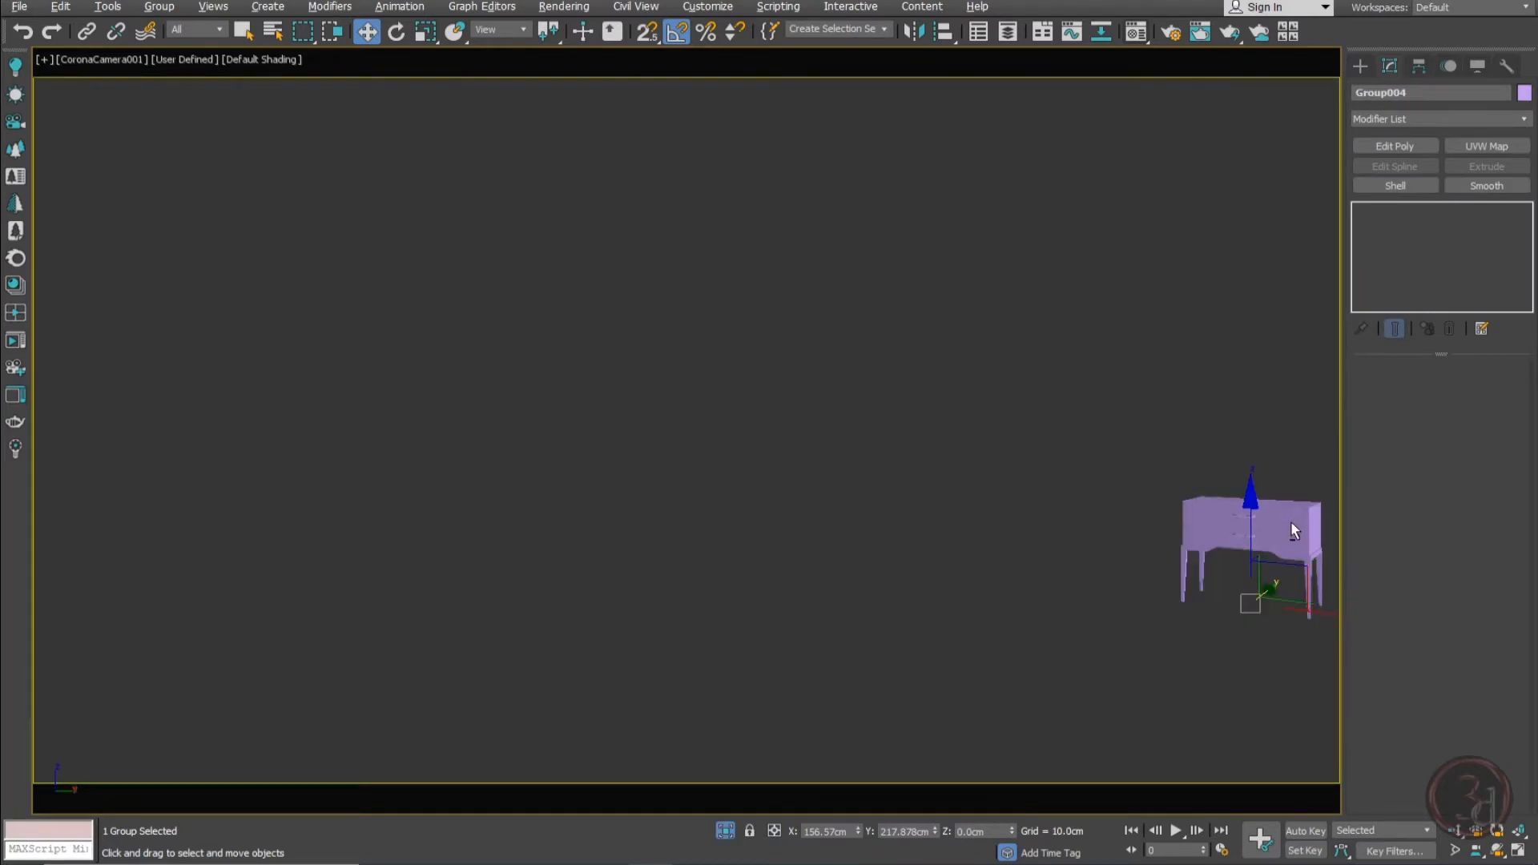
key(p)
key(z)
alt+middle_drag(819, 479, 818, 492)
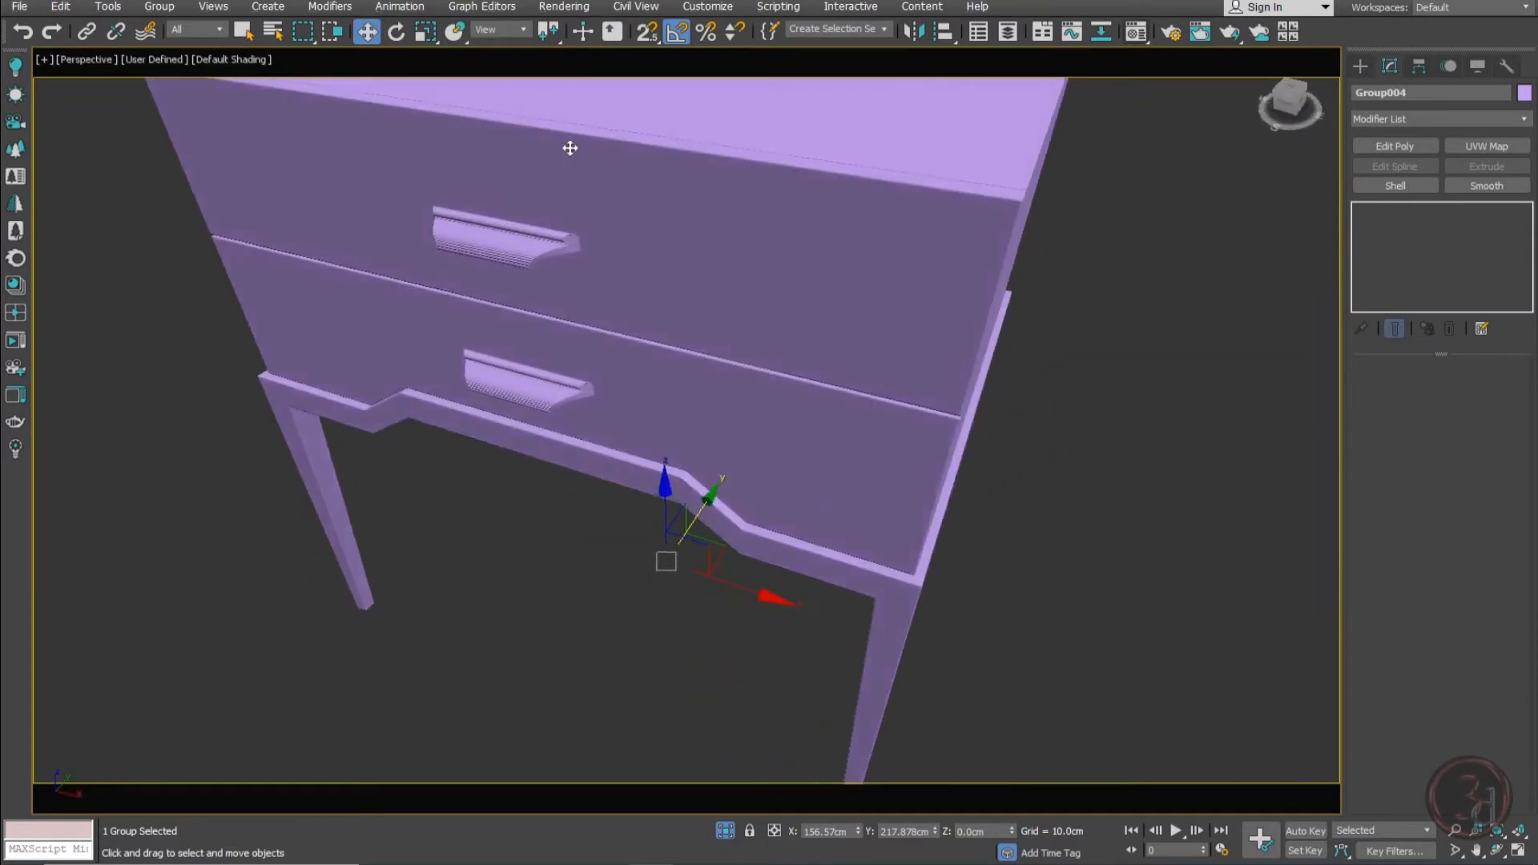
scroll(569, 147, down, 3)
middle_drag(758, 309, 727, 364)
click(886, 343)
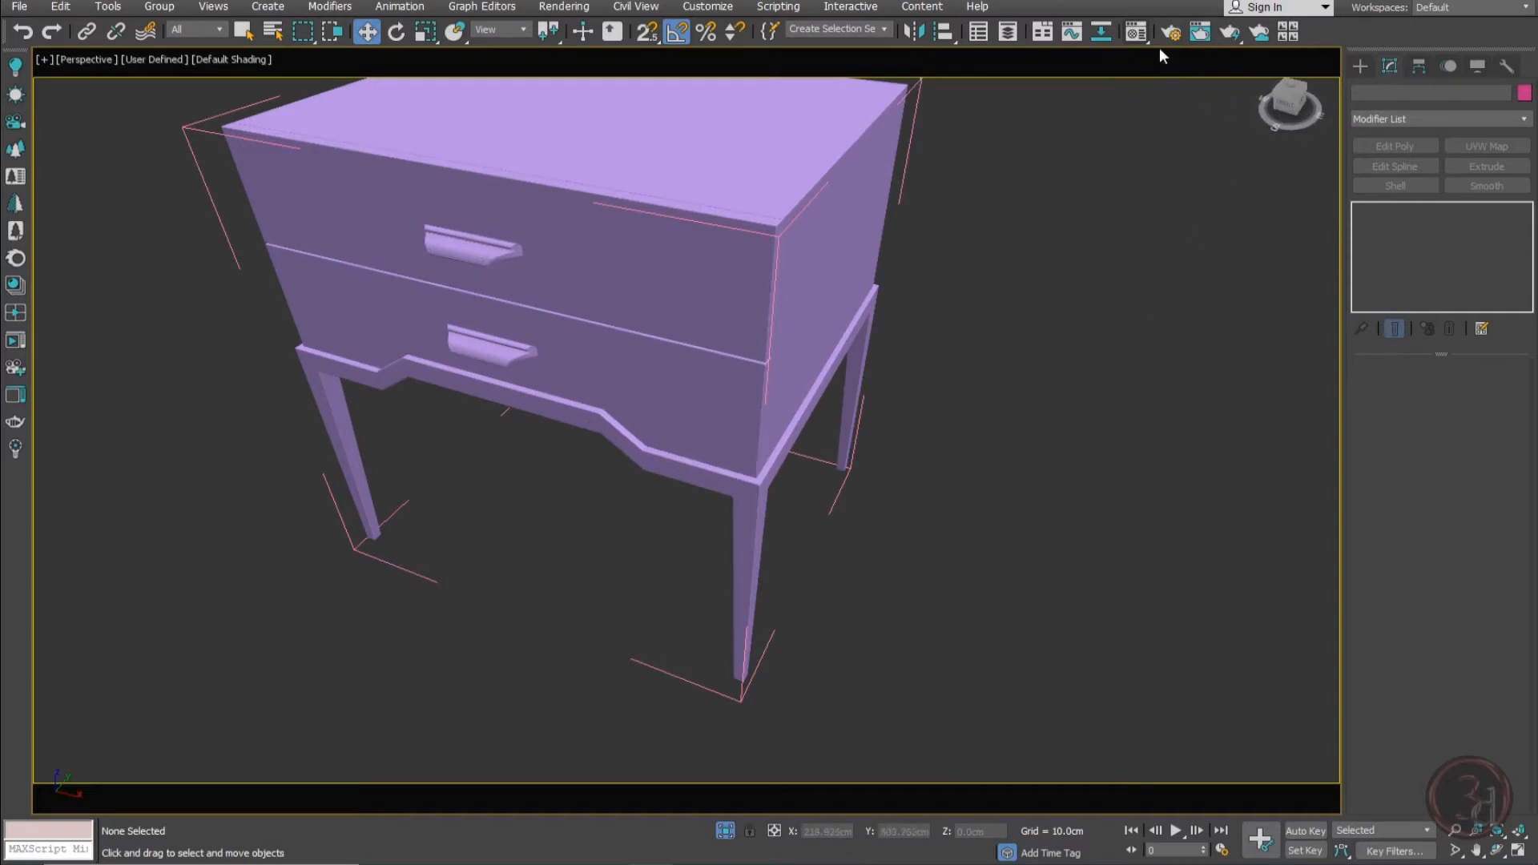
Bring the Cherry Semigloss wood from the Corona Material Library into the fourth Material Editor slot and close the library
click(1145, 32)
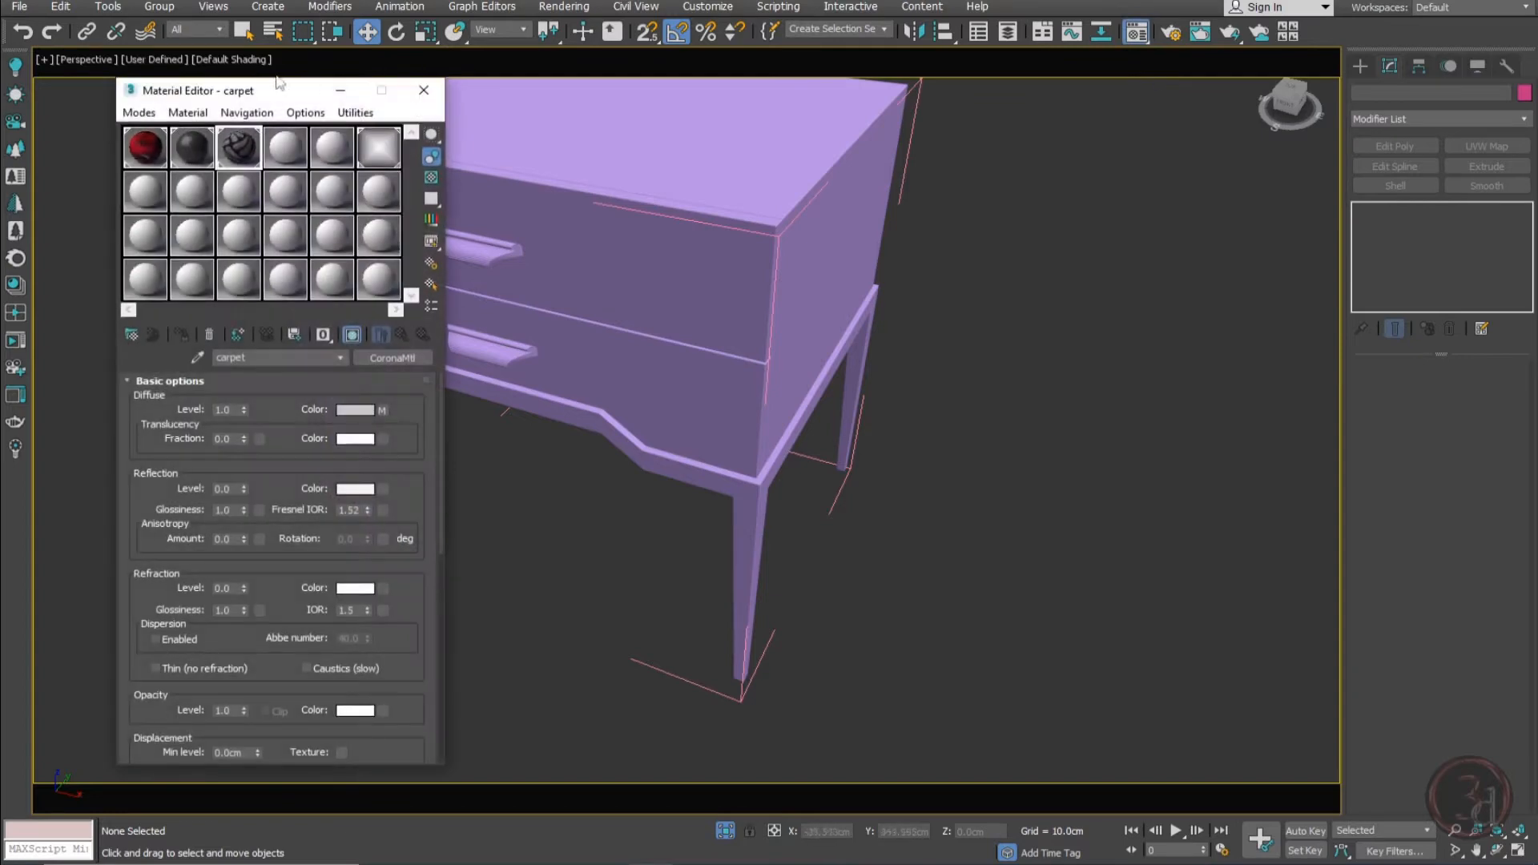
drag(238, 96, 1028, 104)
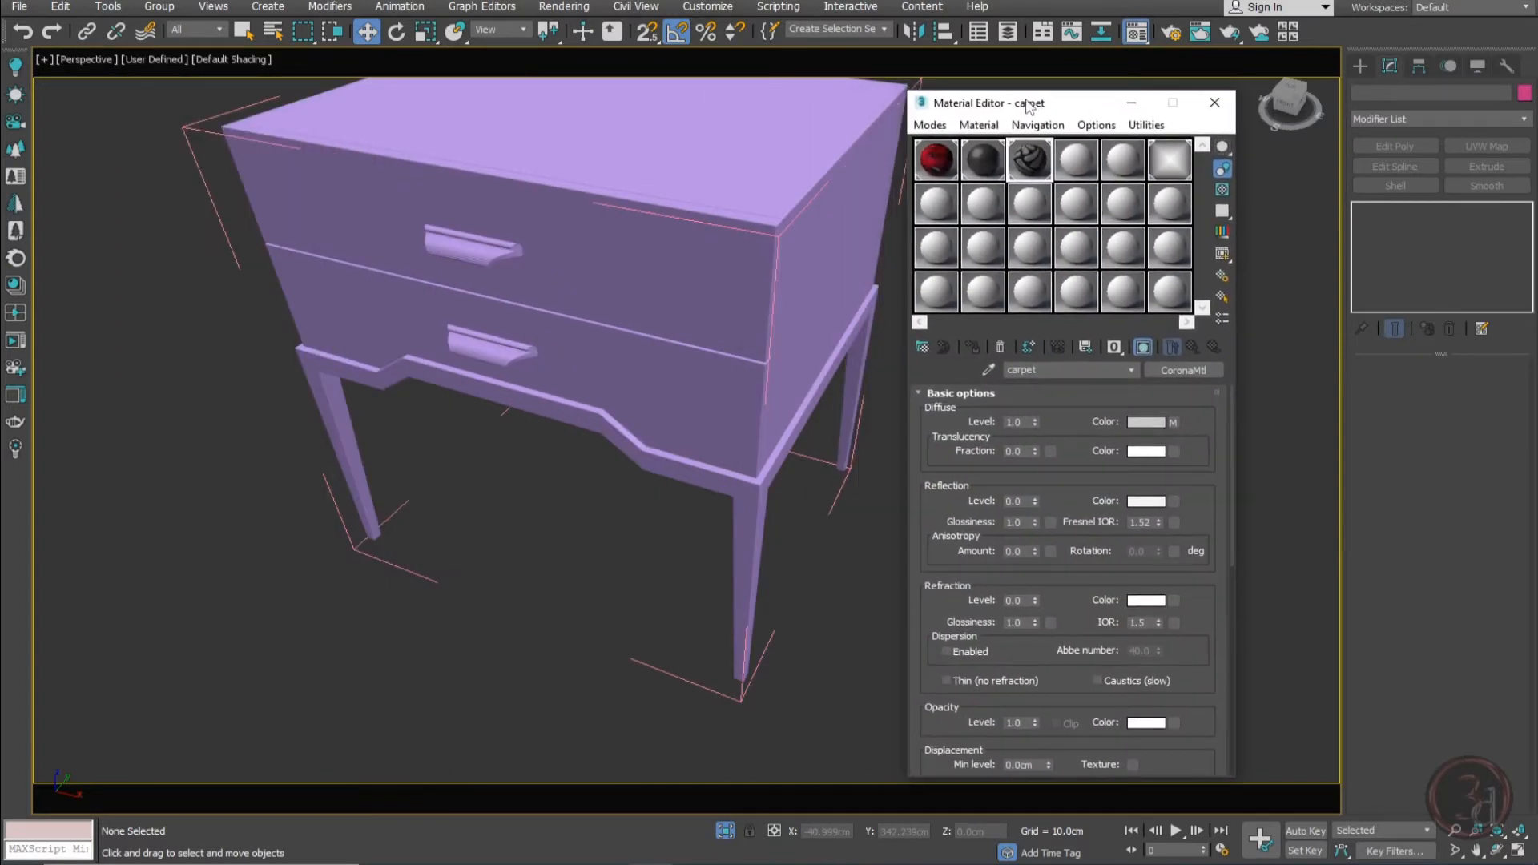
click(16, 287)
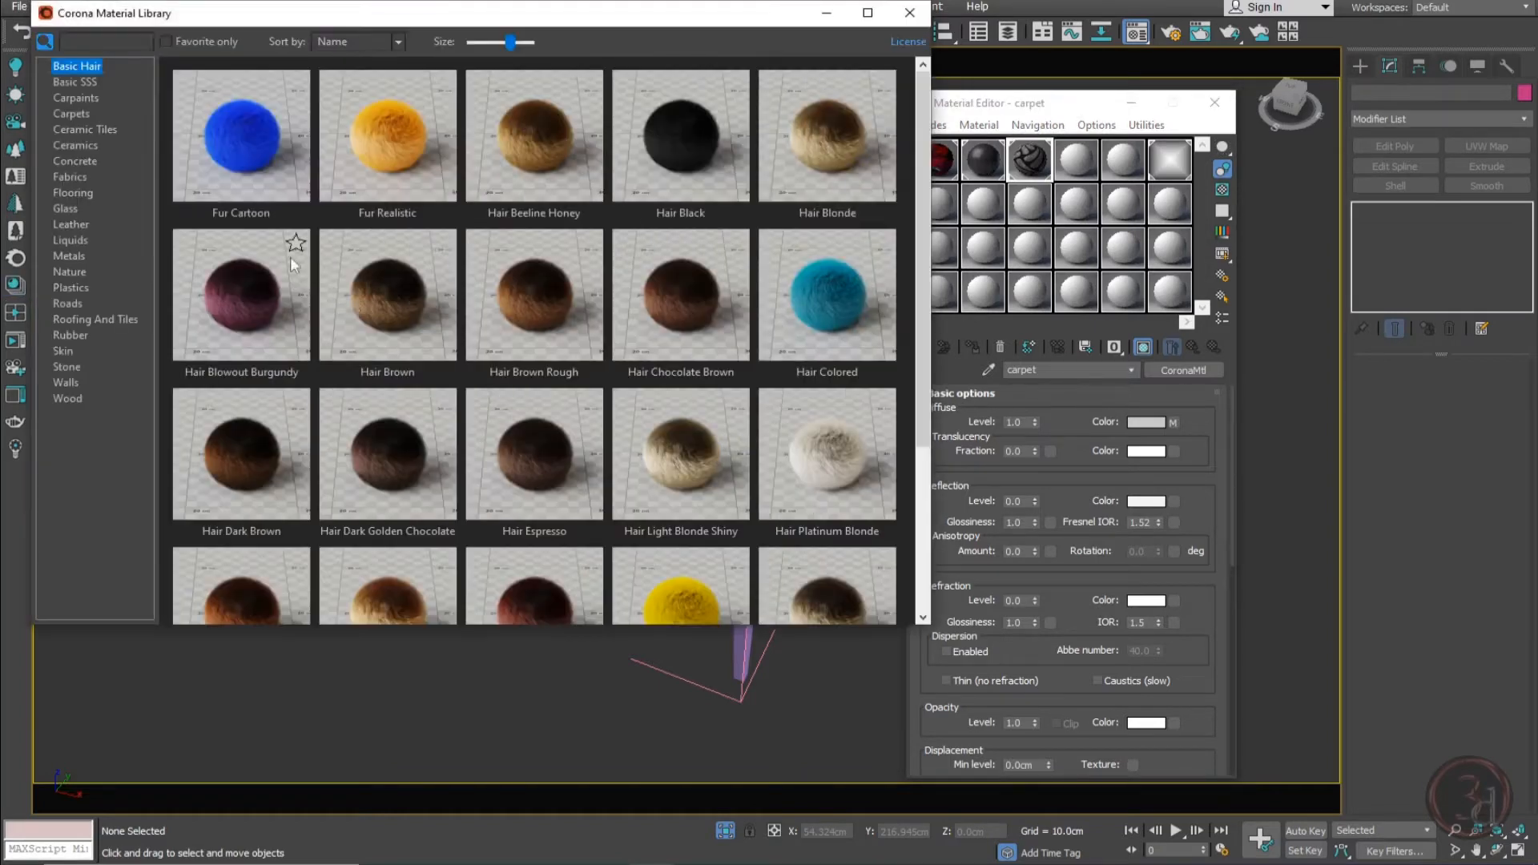
click(64, 399)
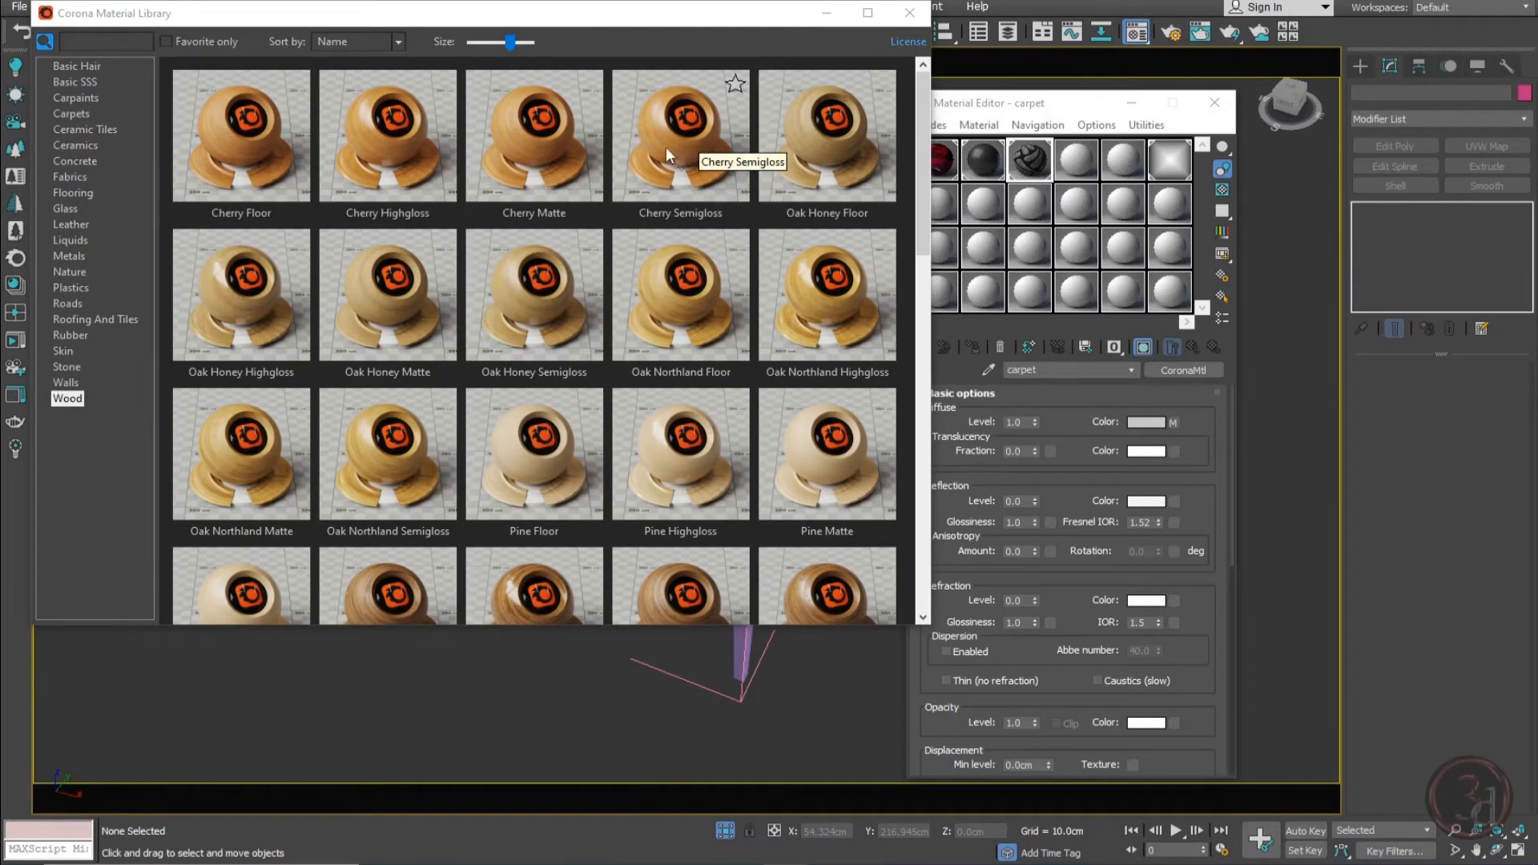
drag(694, 154, 1075, 164)
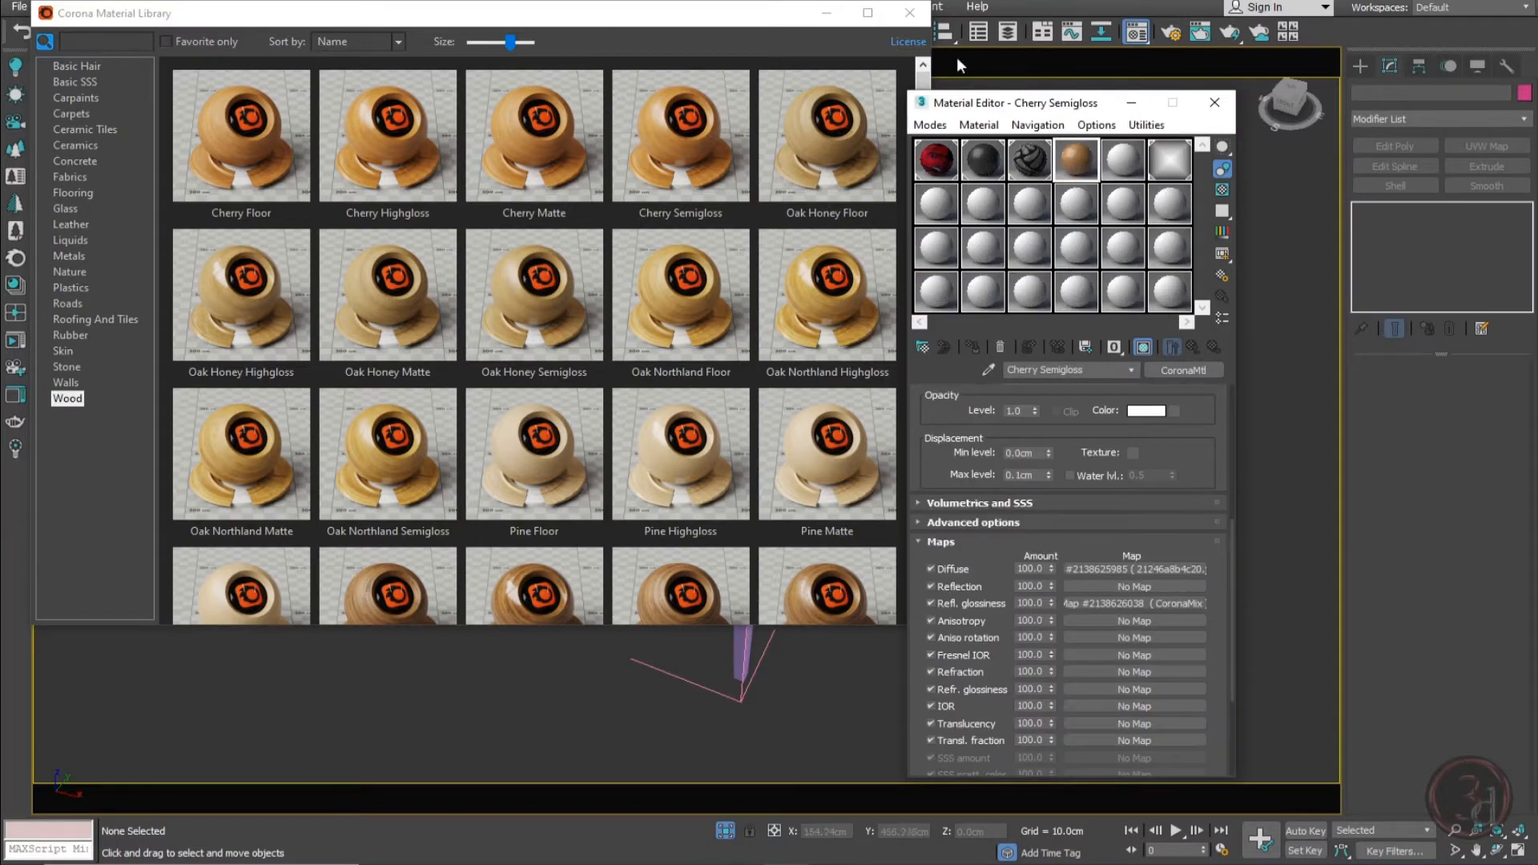
click(911, 14)
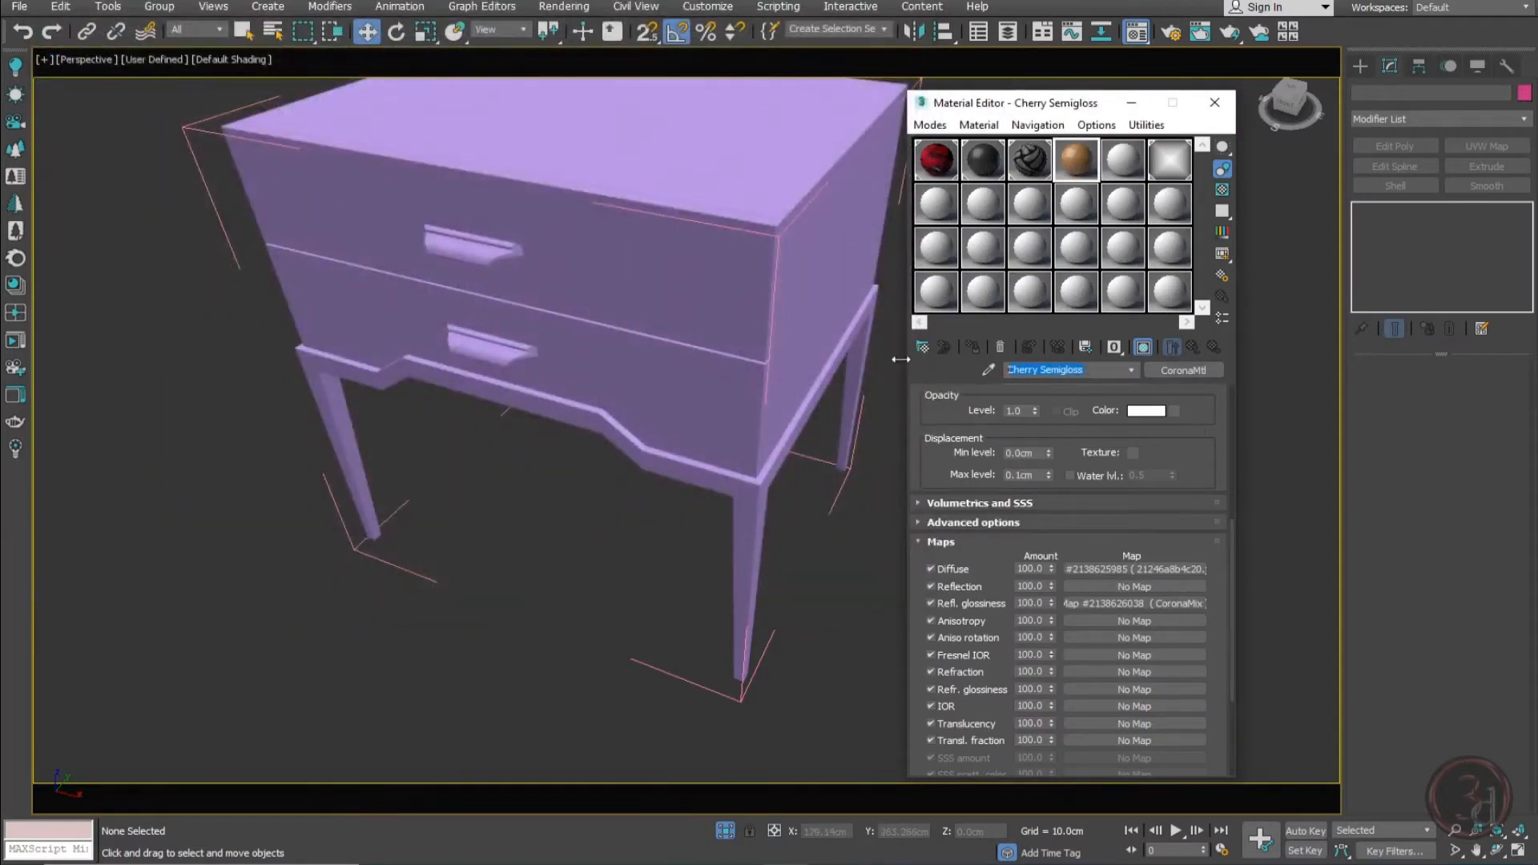
Rename the cherry material wood side tabl and assign it to the bedside table's drawer body
text(wood side tabl)
click(711, 221)
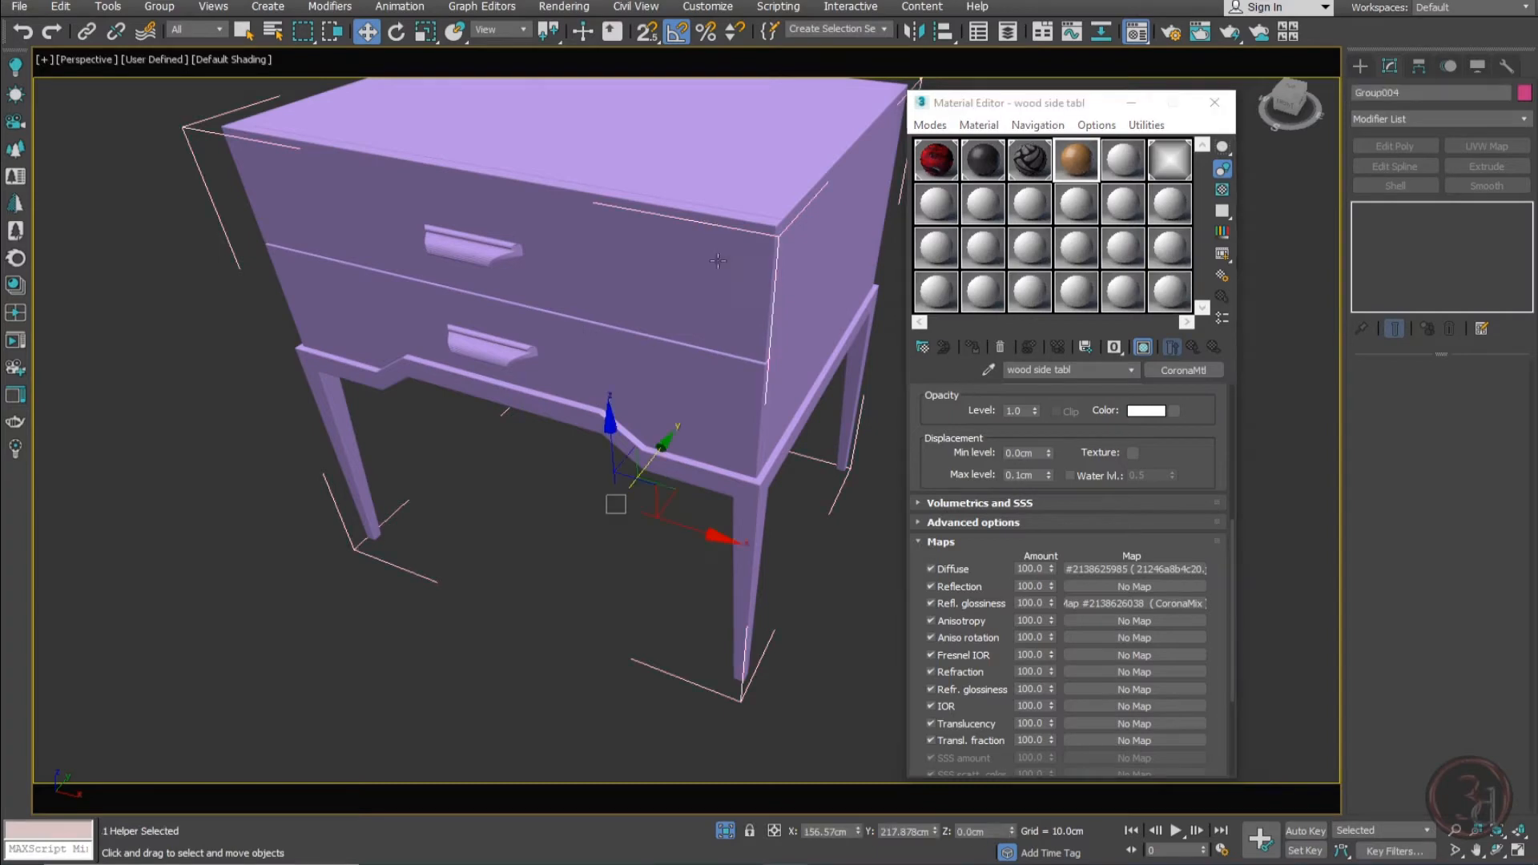
drag(722, 275, 871, 210)
right_click(872, 211)
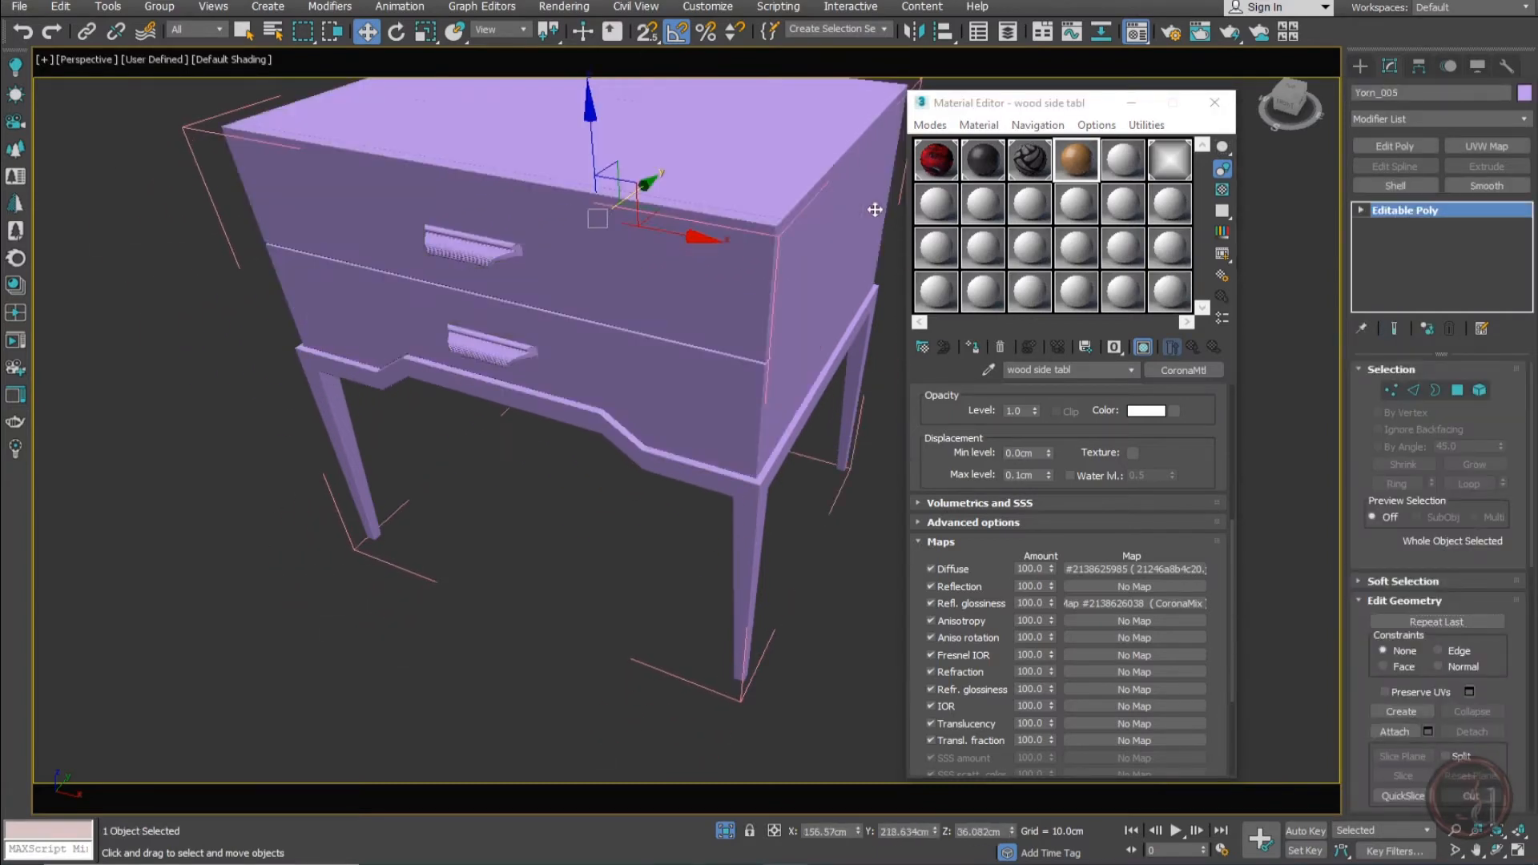
click(972, 346)
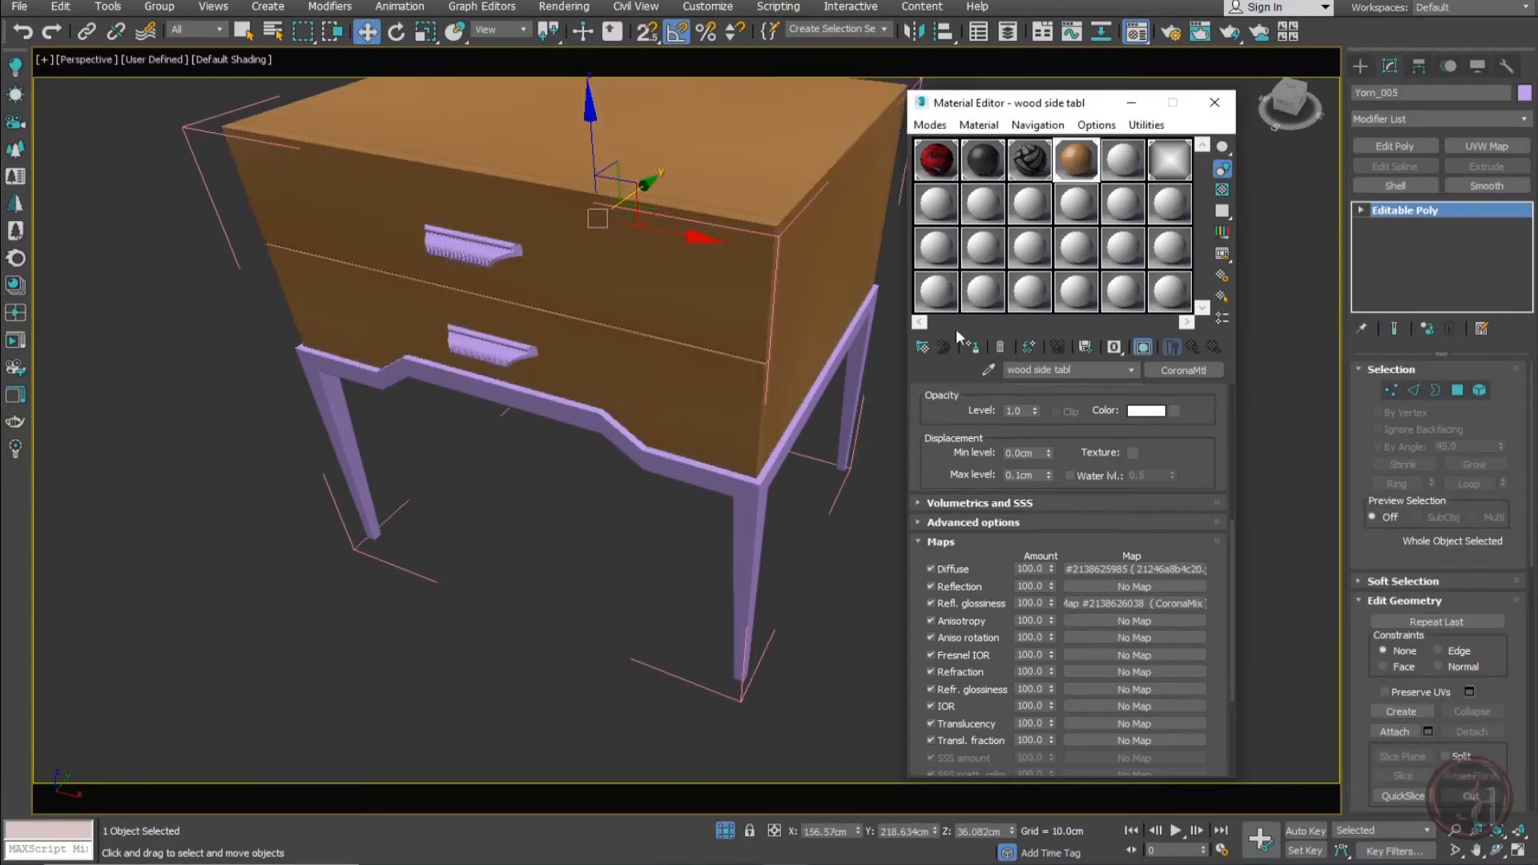
Add a box-type UVW Map to the drawer body with length, width and height of 1 cm each
click(1485, 147)
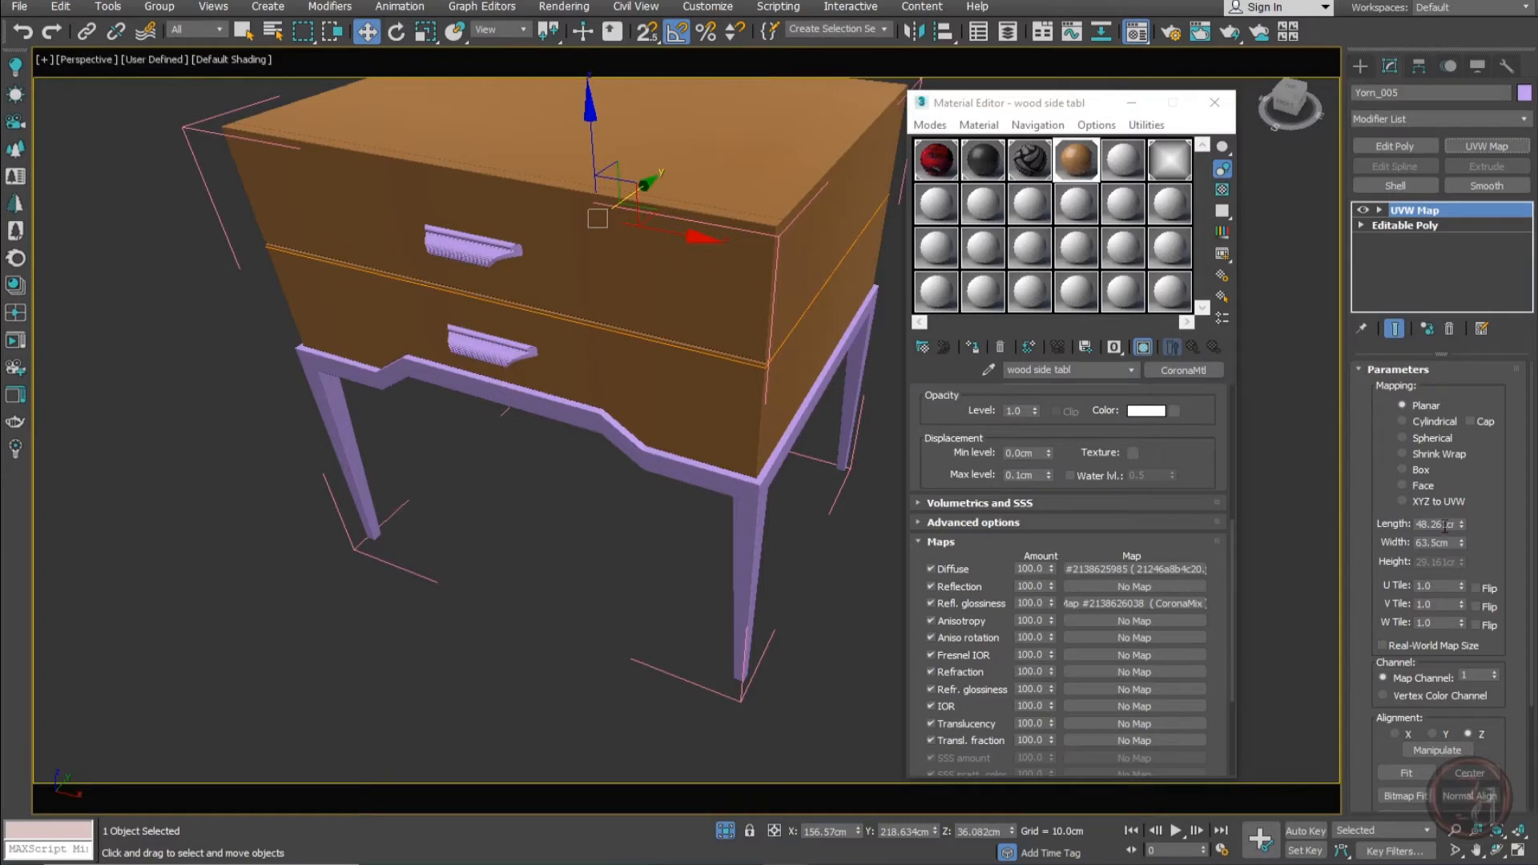
click(1403, 470)
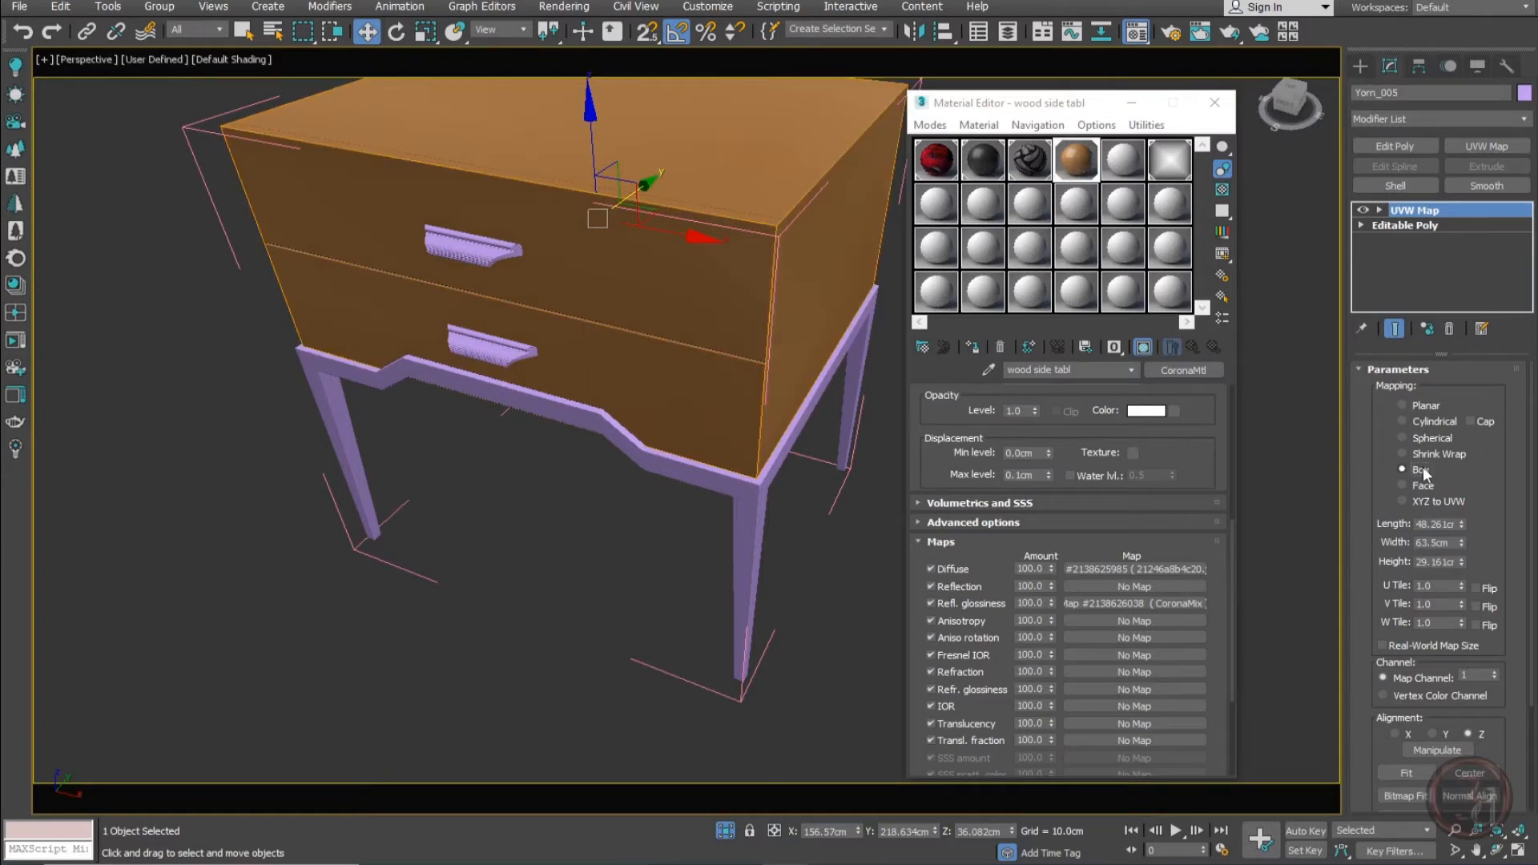
click(1440, 525)
double_click(1440, 525)
text(1)
key(Tab)
text(1)
key(Tab)
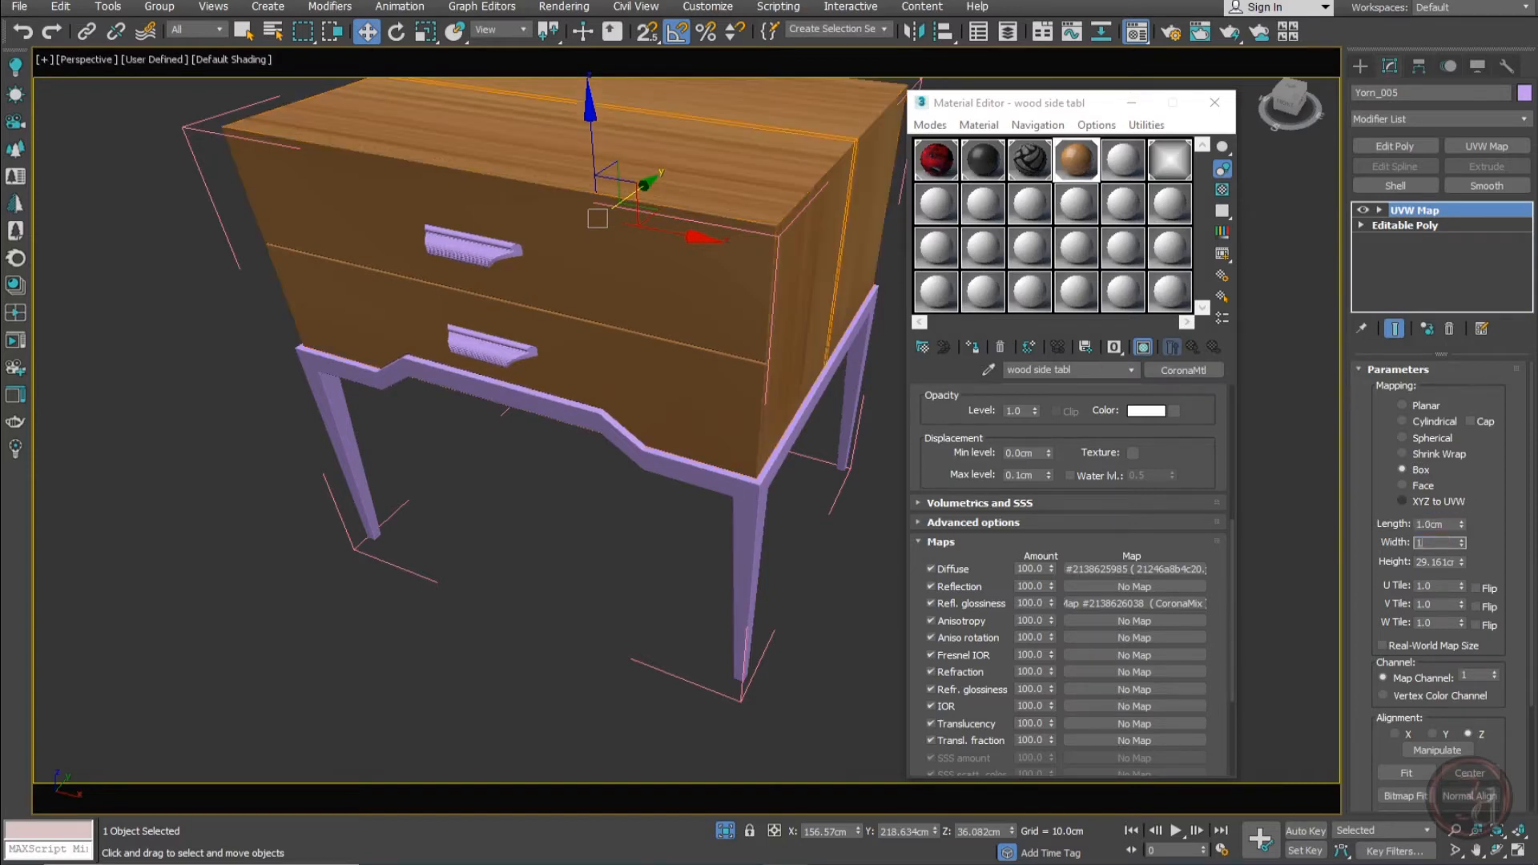
text(1)
key(Tab)
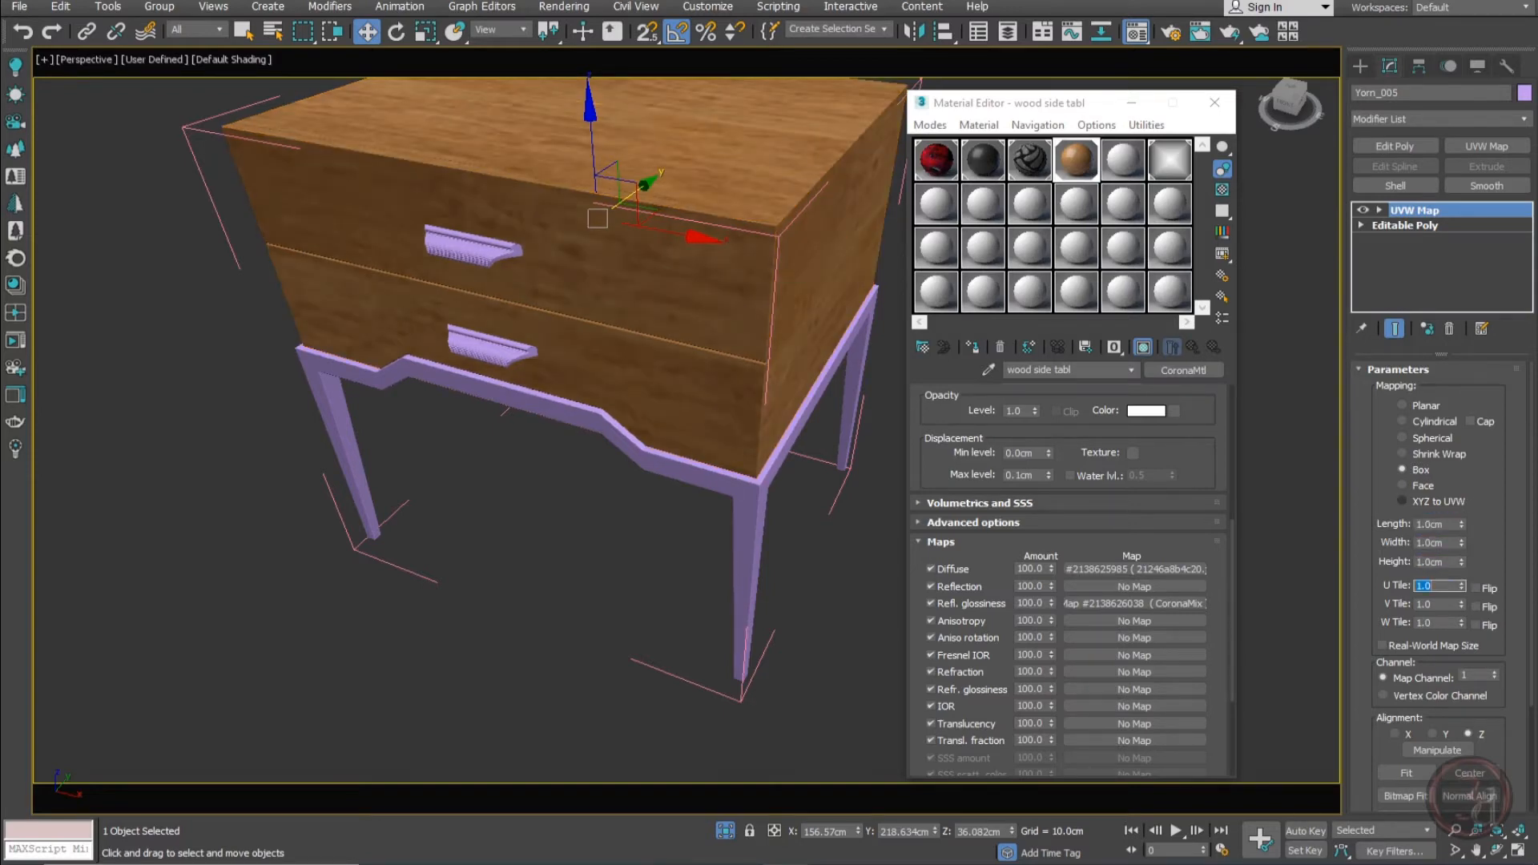
Set the drawer body's UVW Map length, width and height to 0.2 cm each, and deselect the object
alt+middle_drag(646, 484, 825, 385)
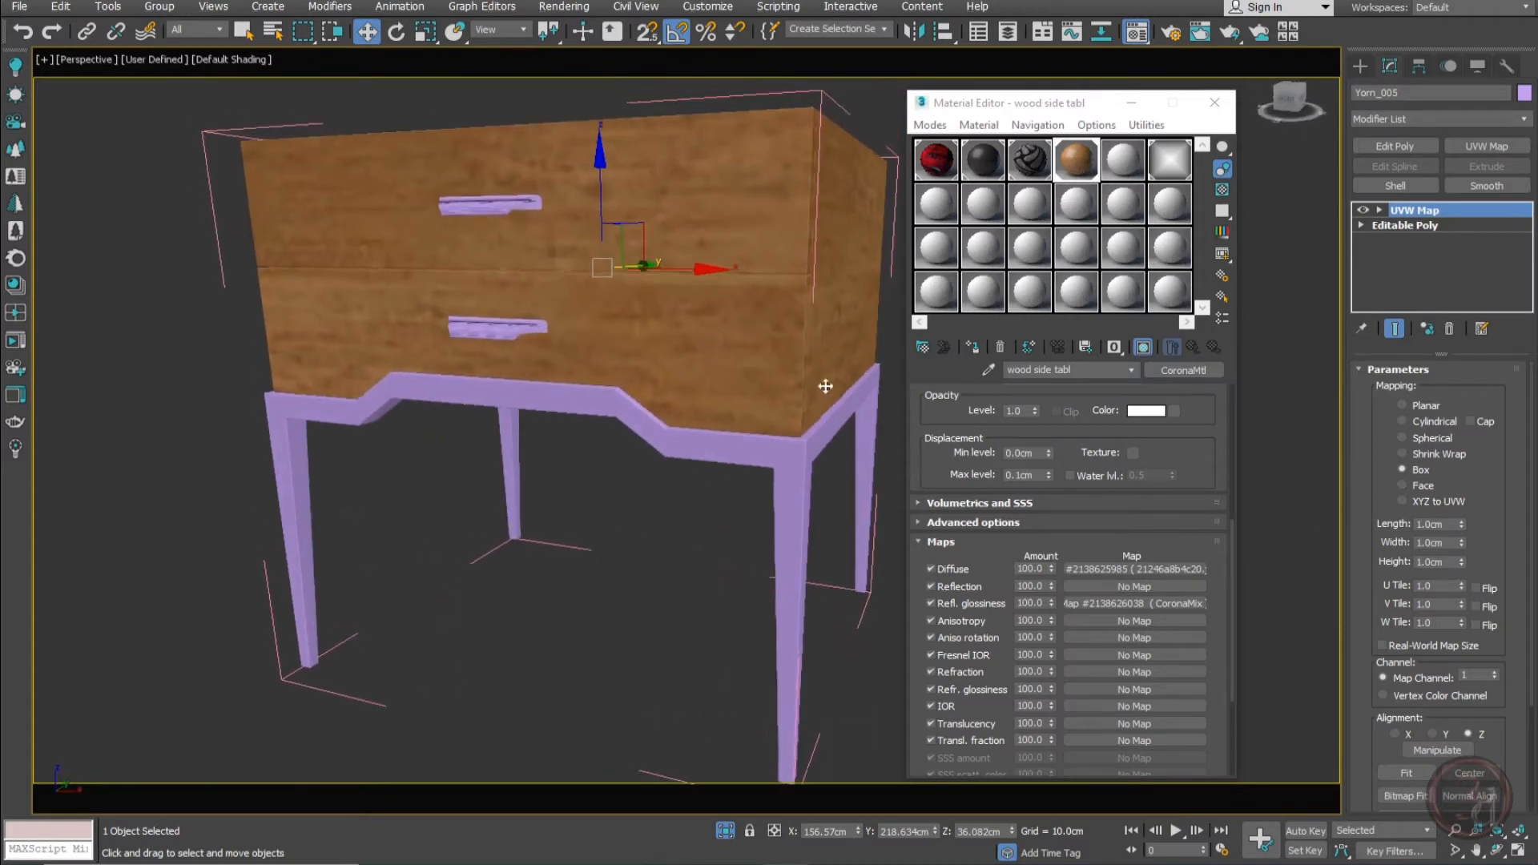
drag(1464, 561, 1460, 617)
alt+middle_drag(739, 376, 699, 404)
double_click(1440, 564)
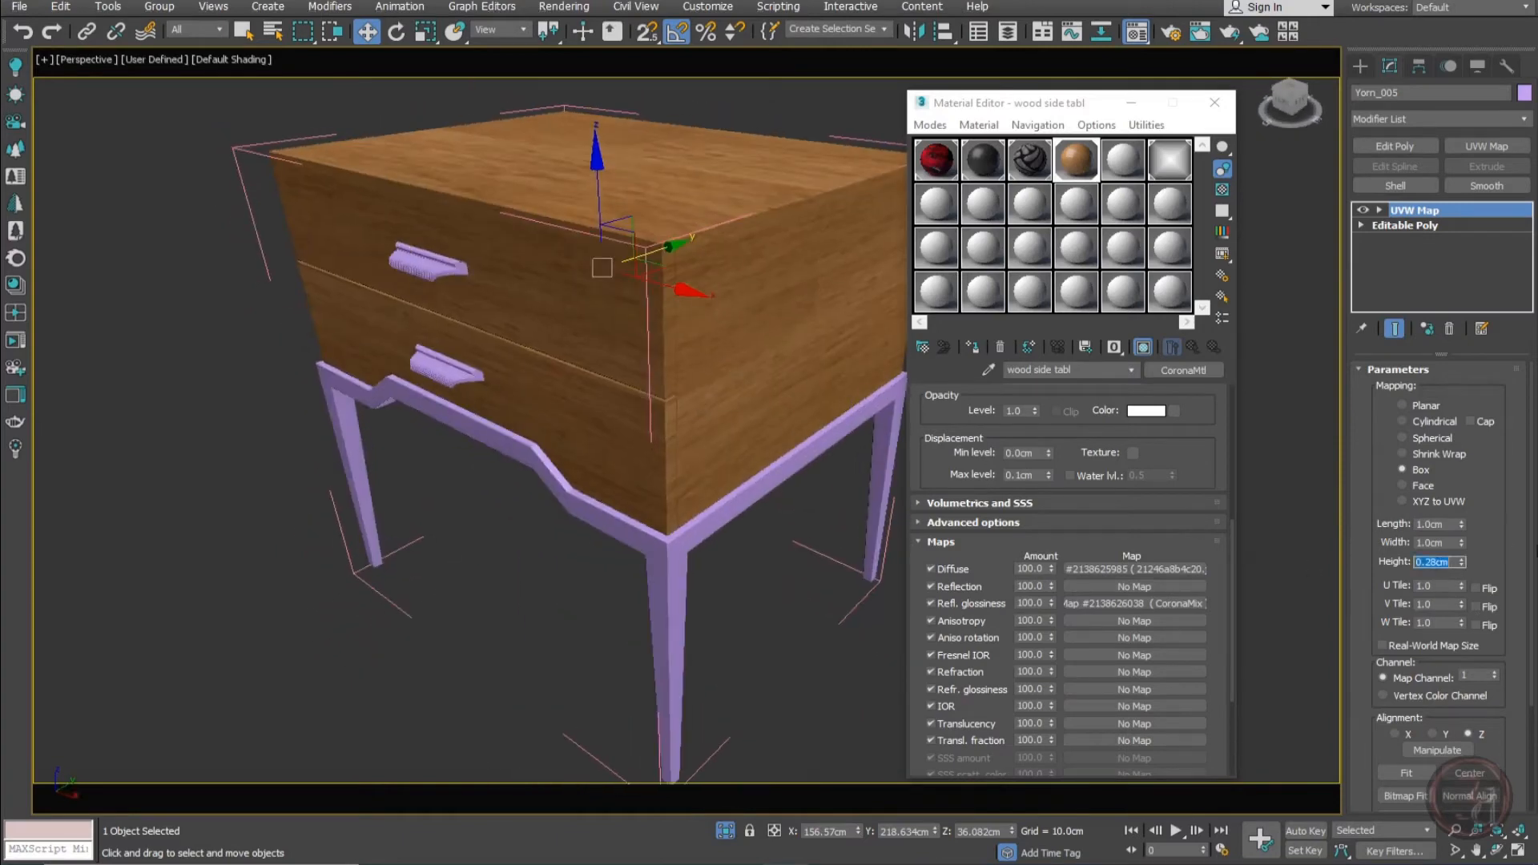
text(0.2)
key(Tab)
double_click(1438, 524)
text(.2)
key(Tab)
text(.2)
key(Tab)
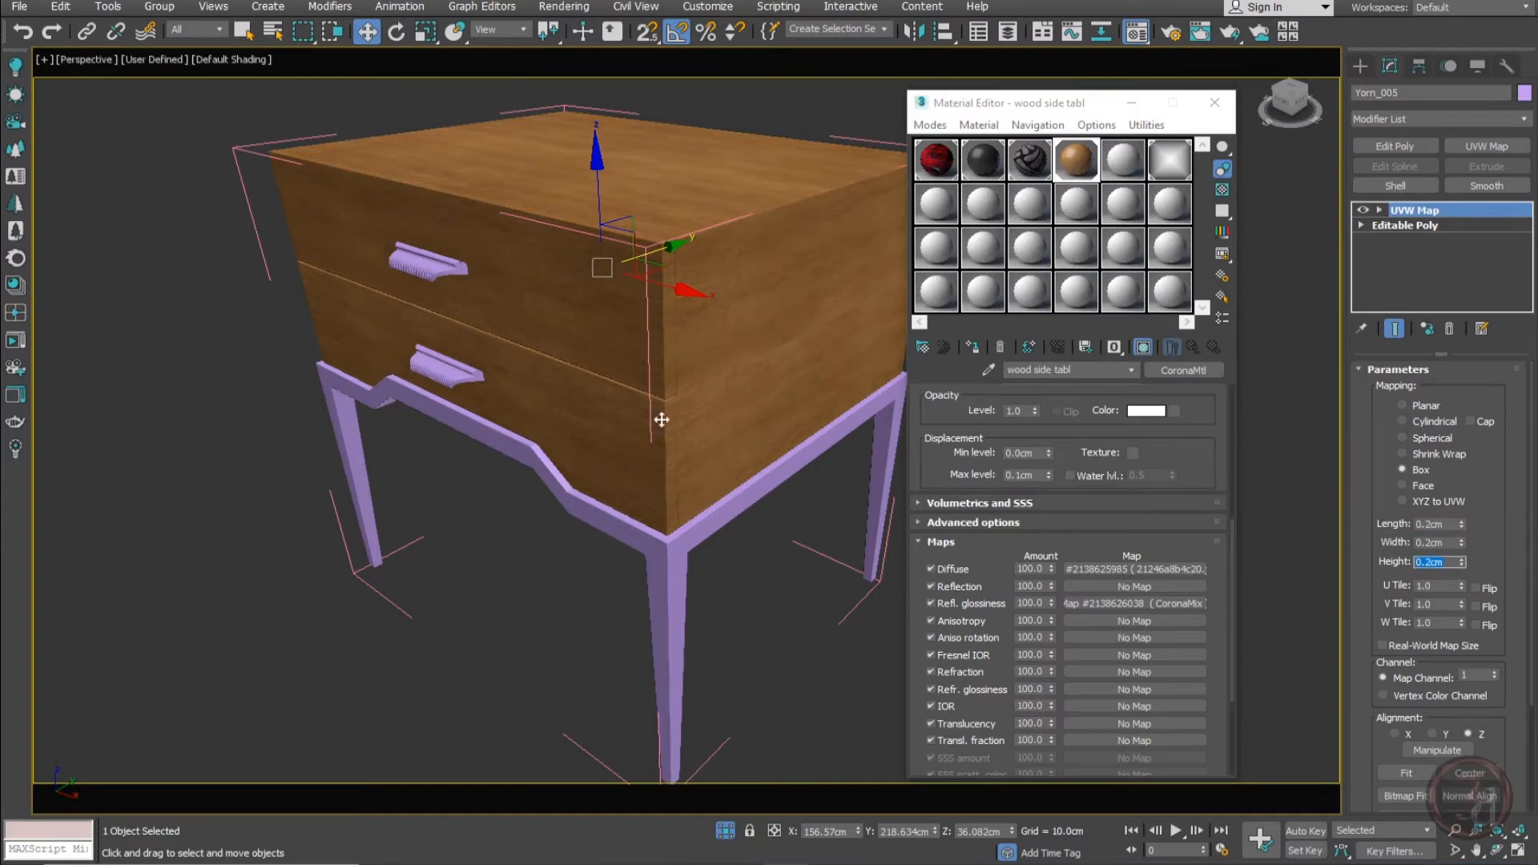
scroll(601, 341, down, 3)
scroll(600, 341, up, 1)
scroll(618, 333, up, 2)
scroll(652, 371, down, 2)
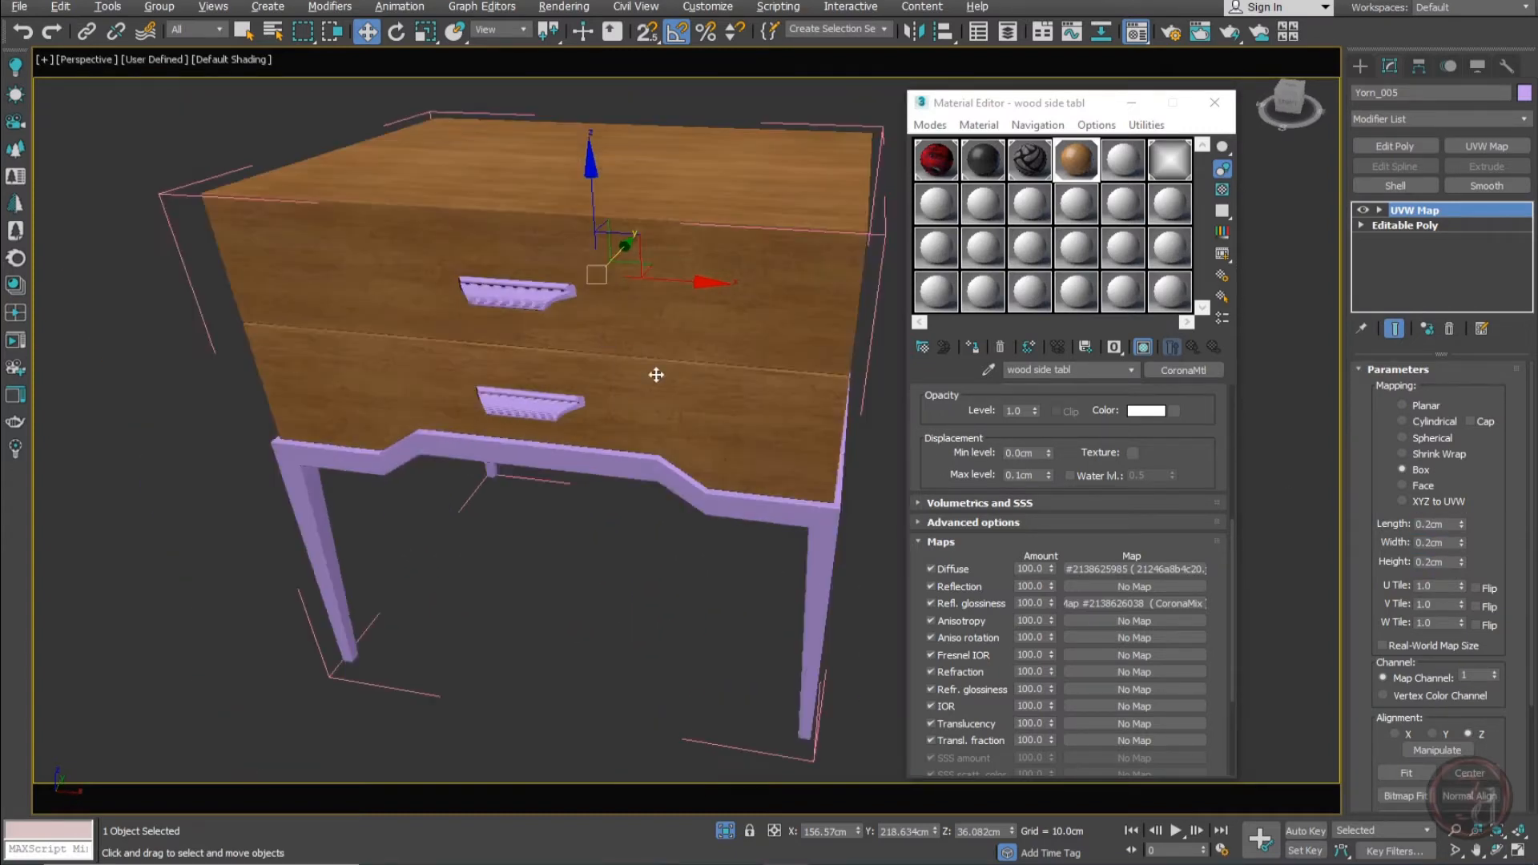
scroll(633, 377, up, 1)
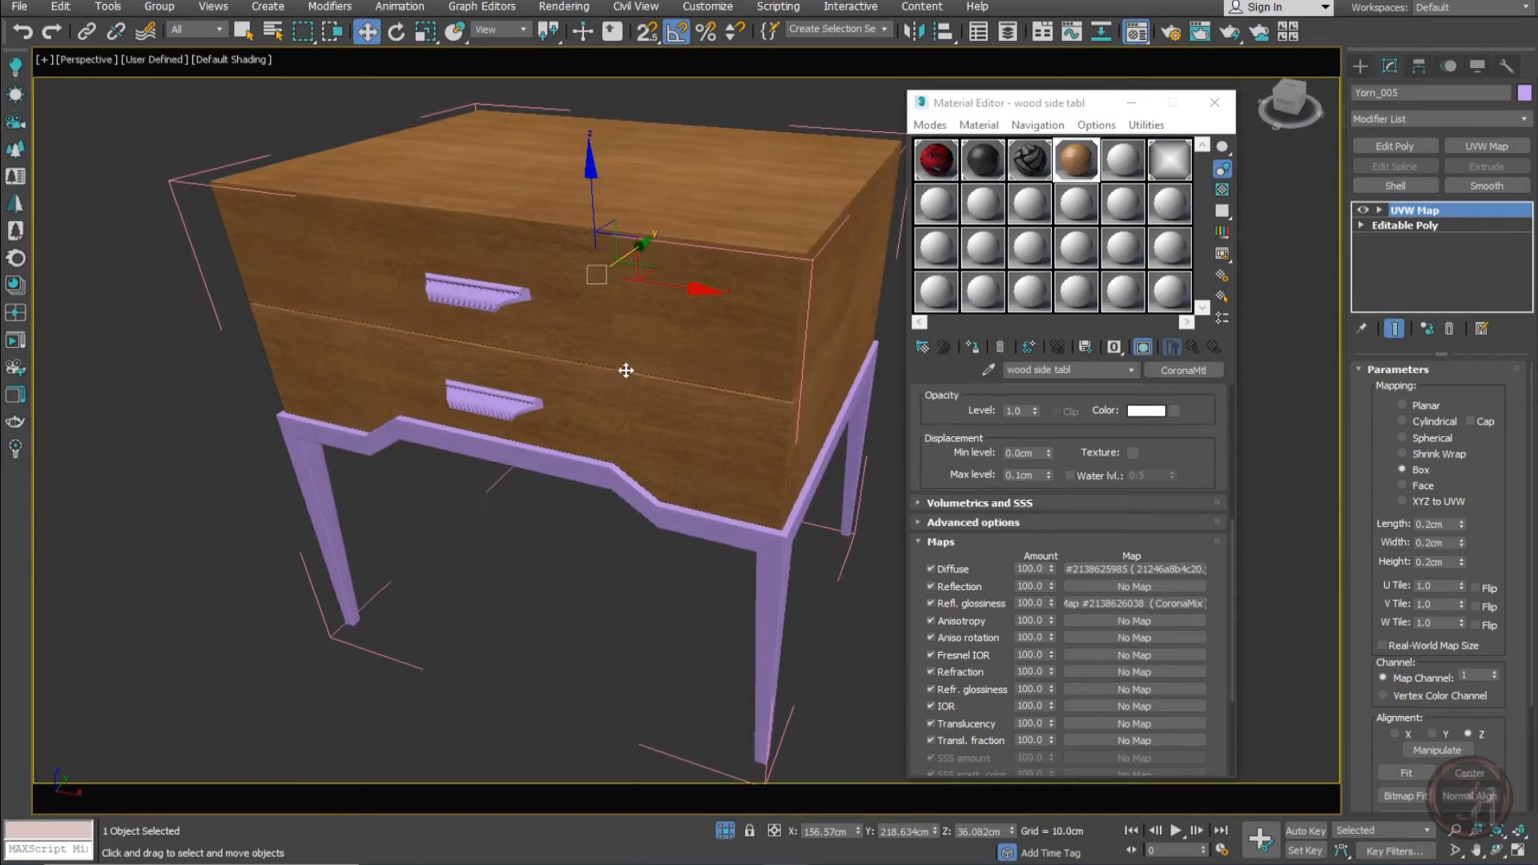
alt+middle_drag(626, 370, 591, 377)
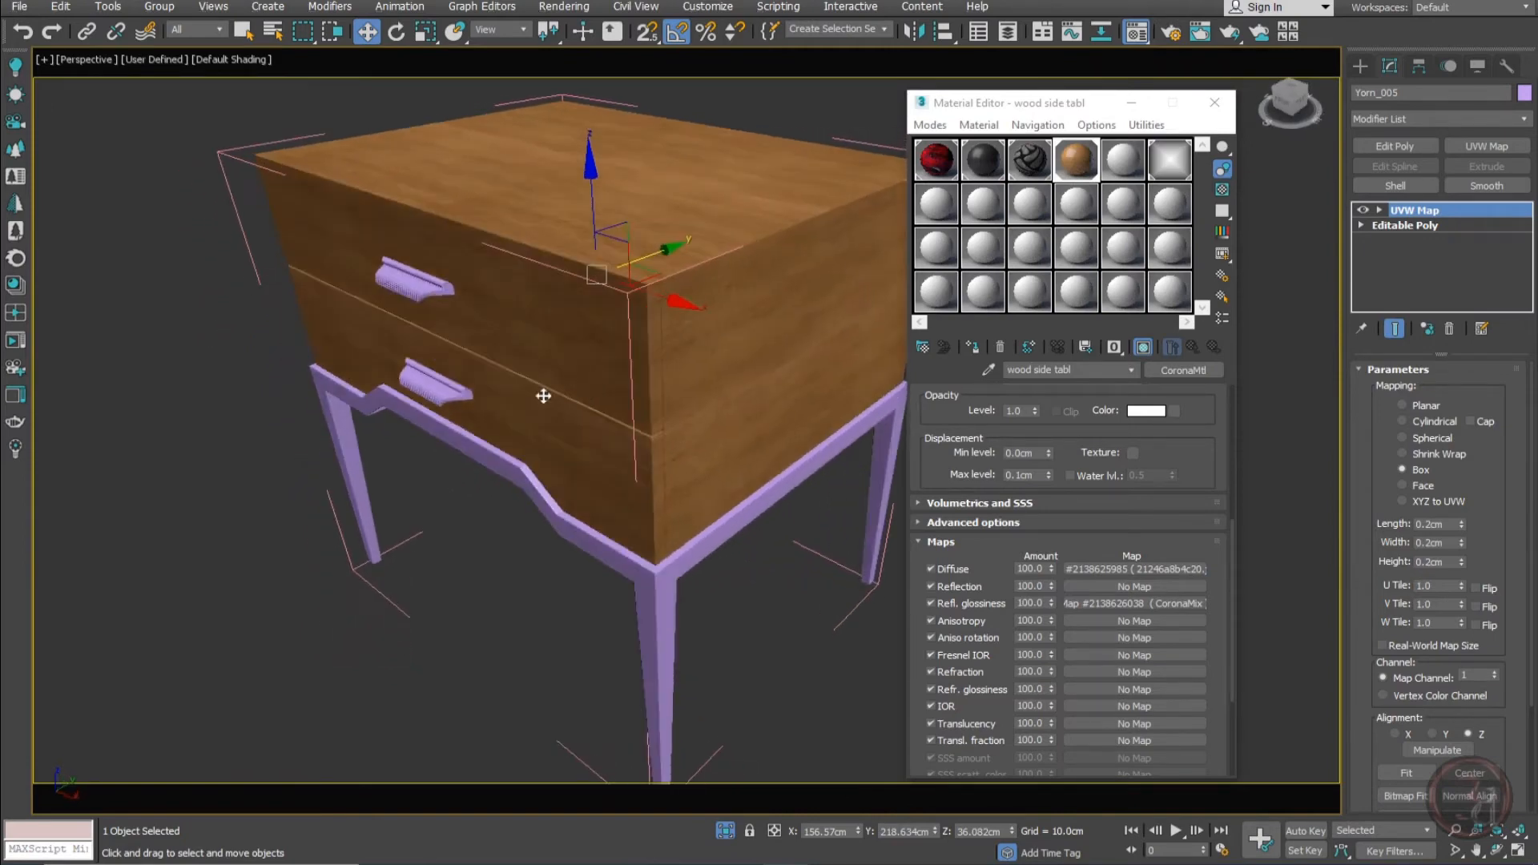
click(156, 402)
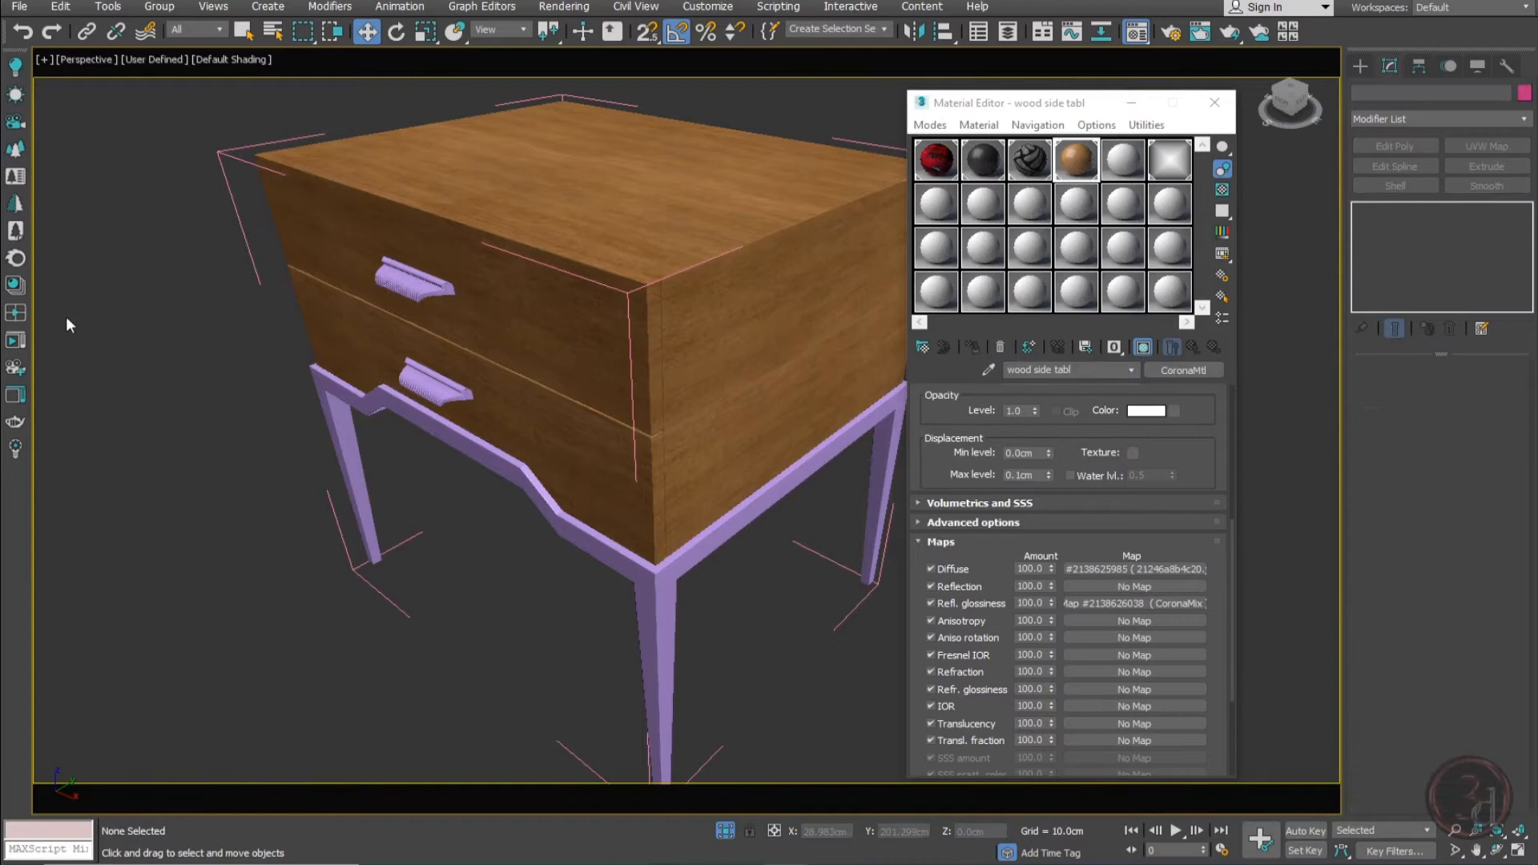
Bring the Brass Brushed Clean metal from the Corona Material Library into the fifth Material Editor slot and close the library
click(16, 285)
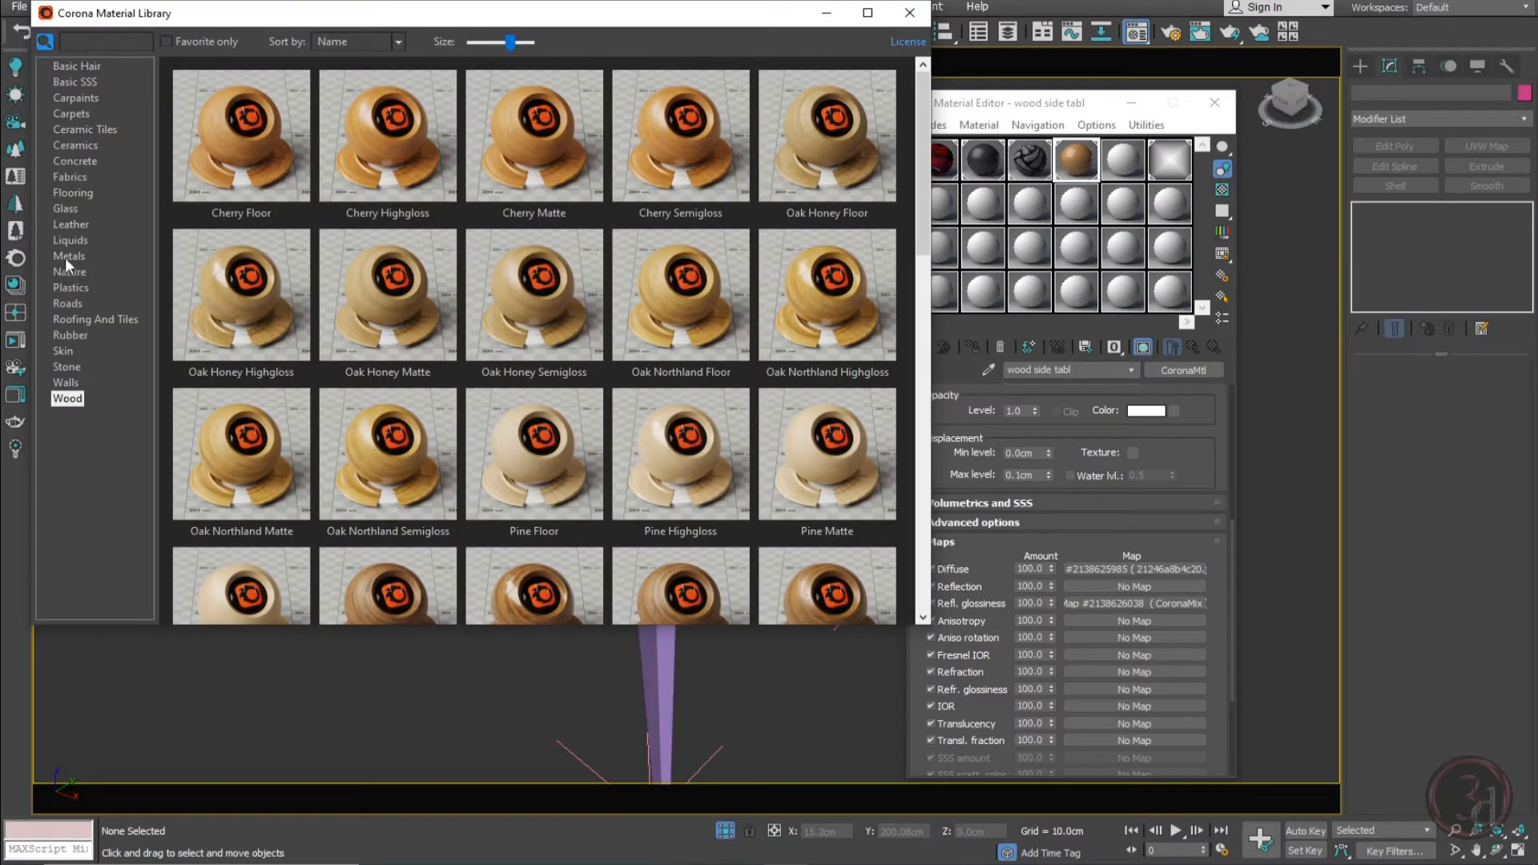
click(68, 257)
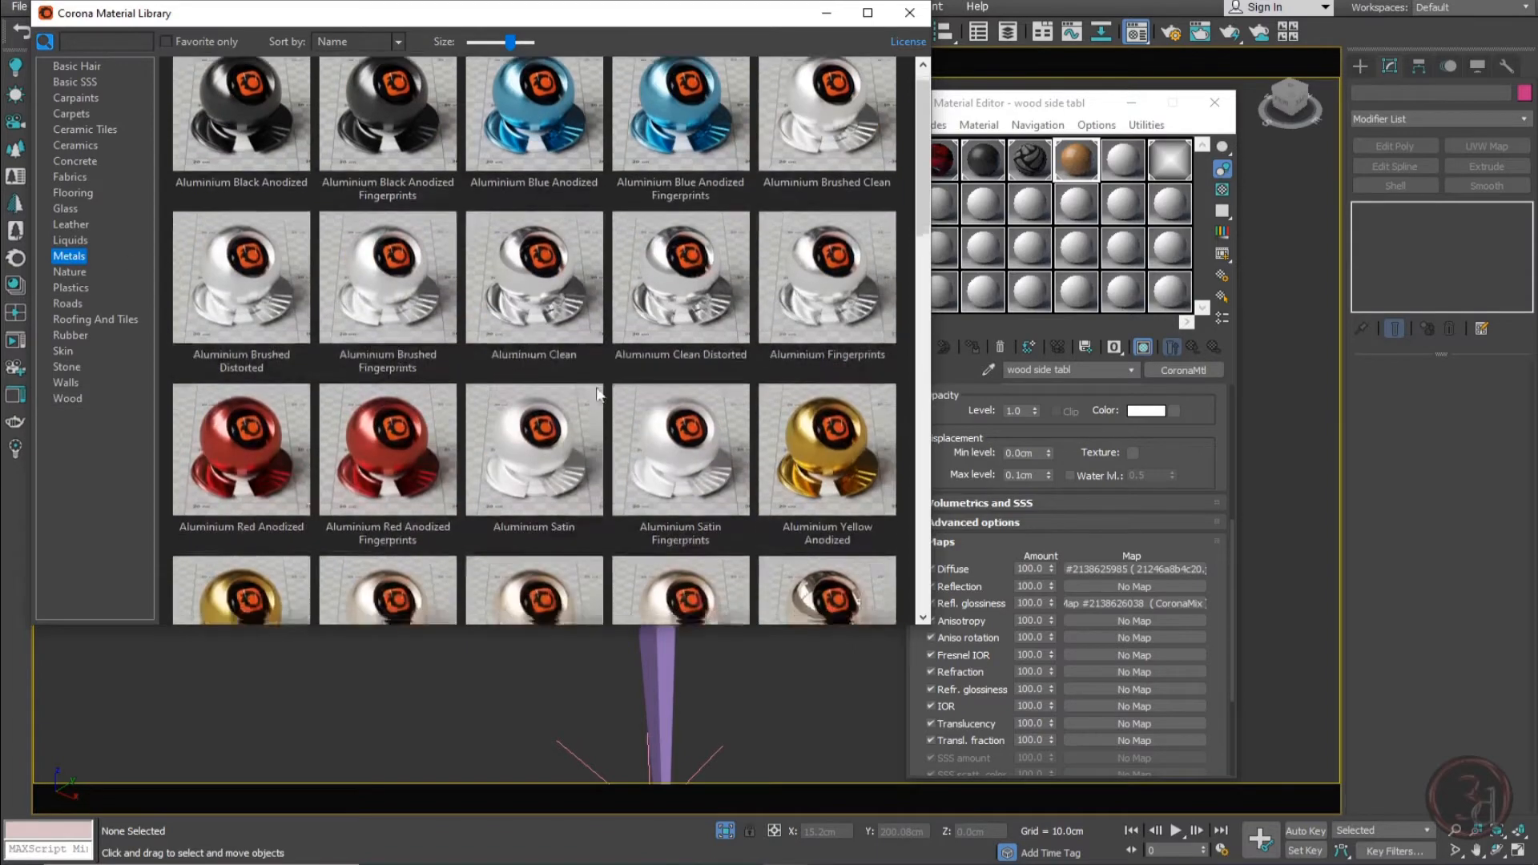
scroll(598, 393, down, 4)
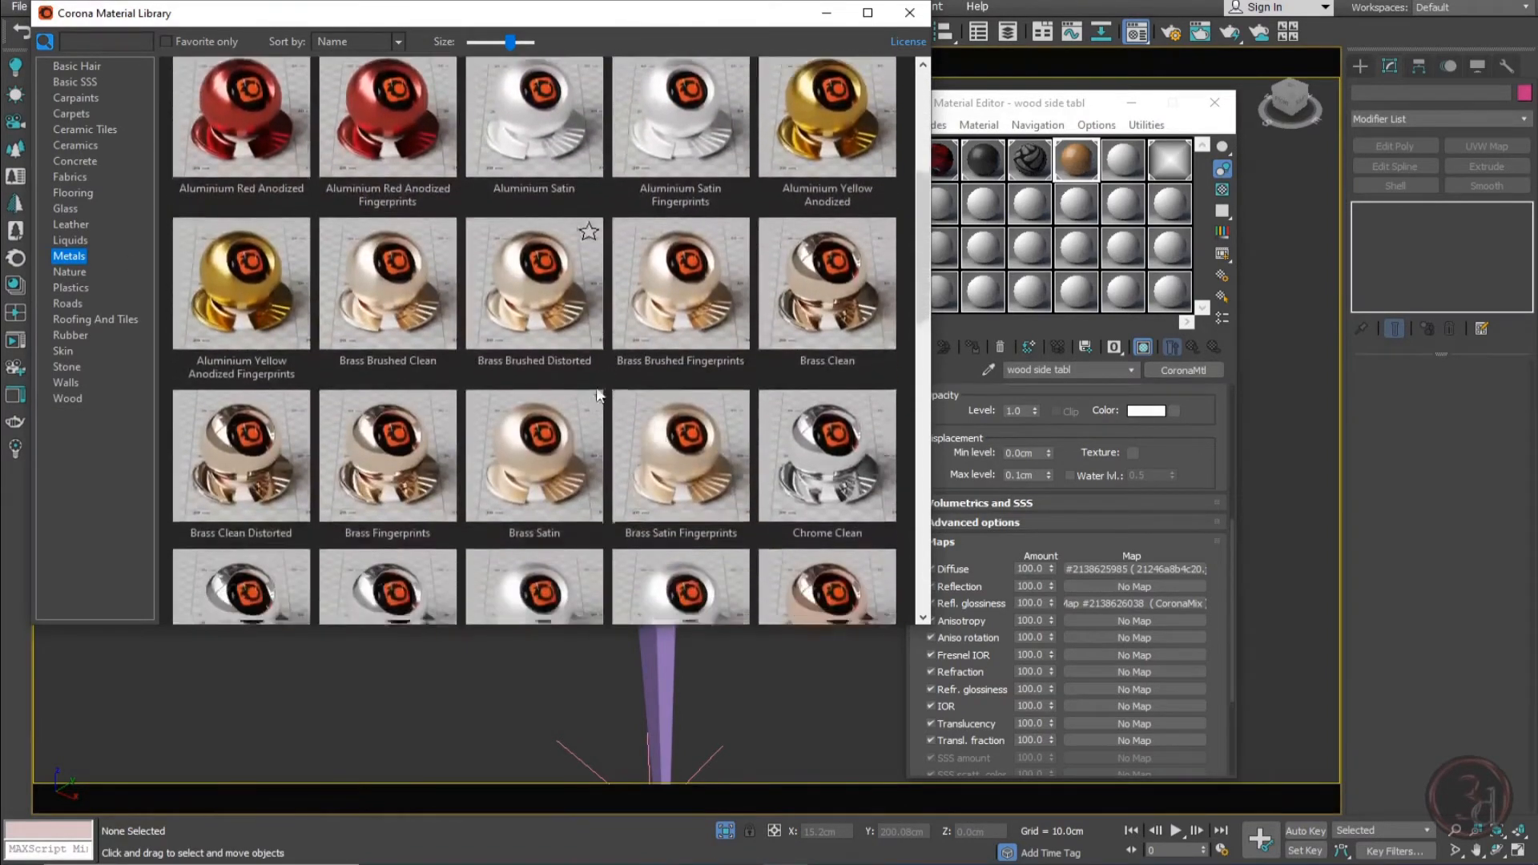
scroll(597, 393, down, 5)
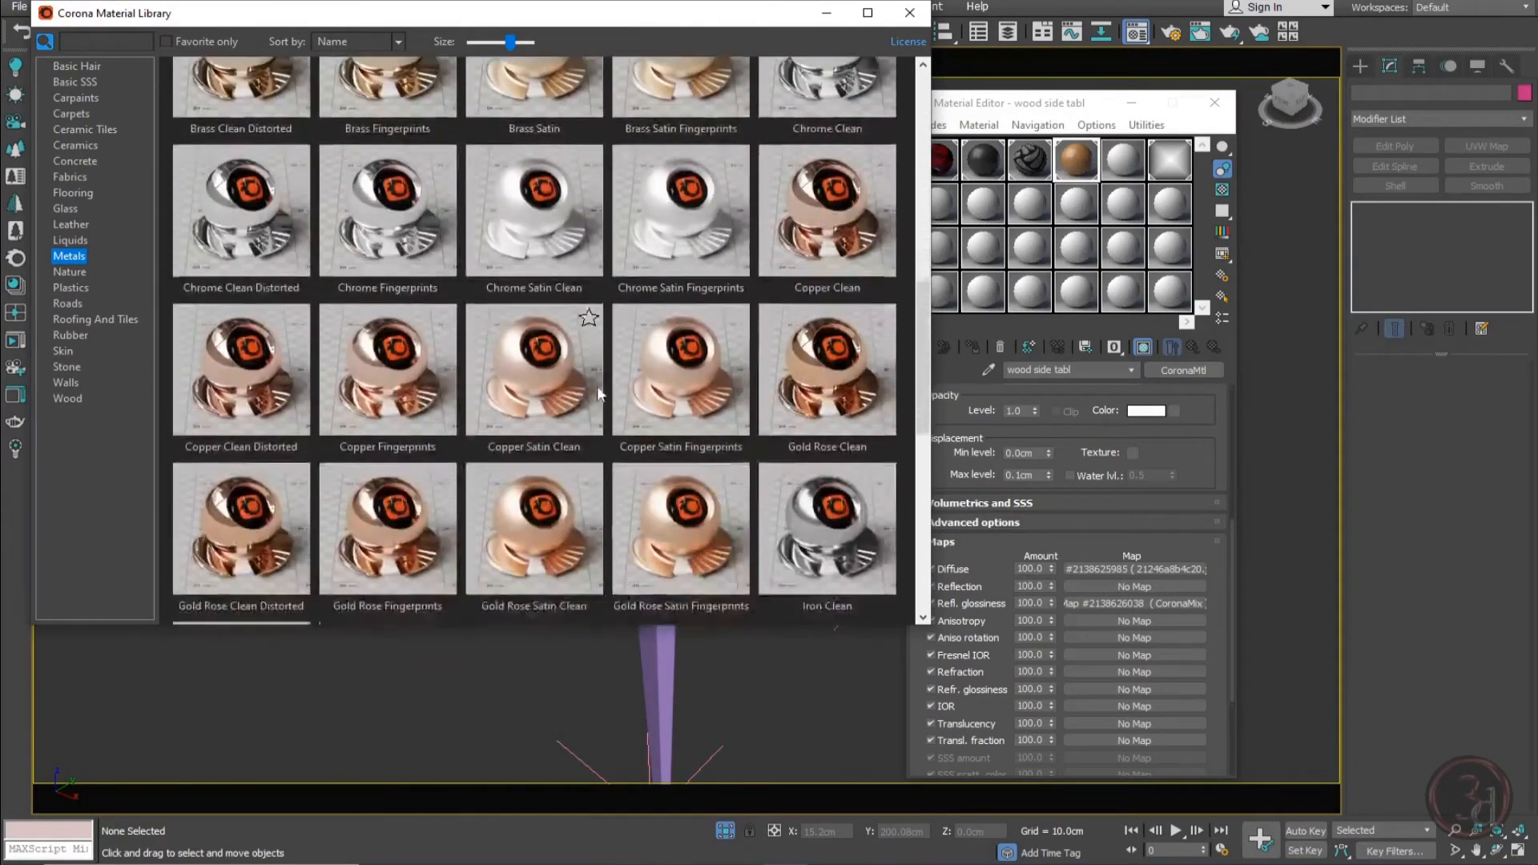
scroll(597, 386, down, 4)
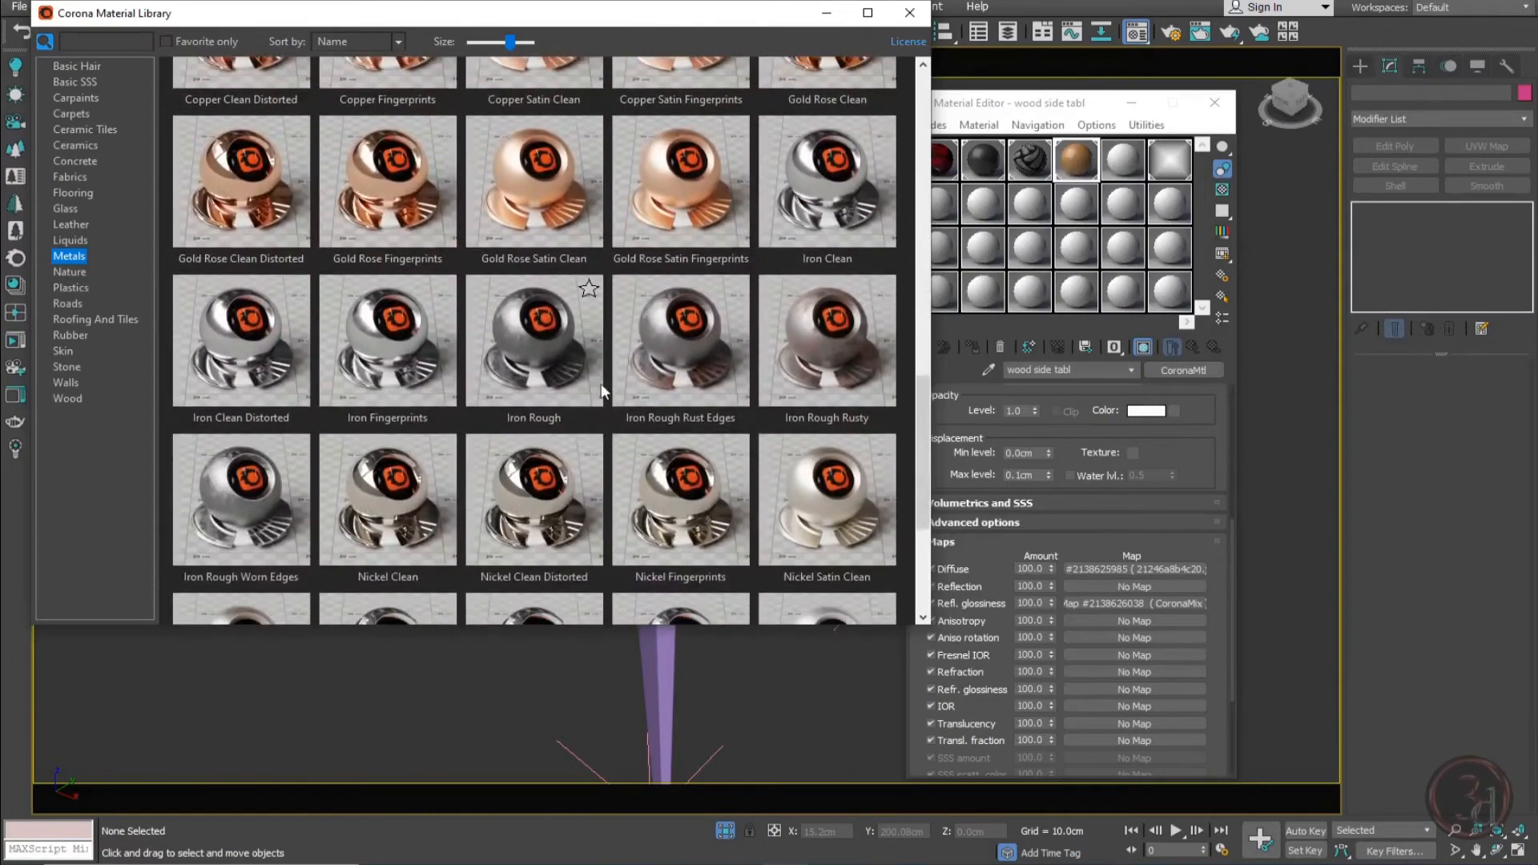
scroll(603, 391, down, 4)
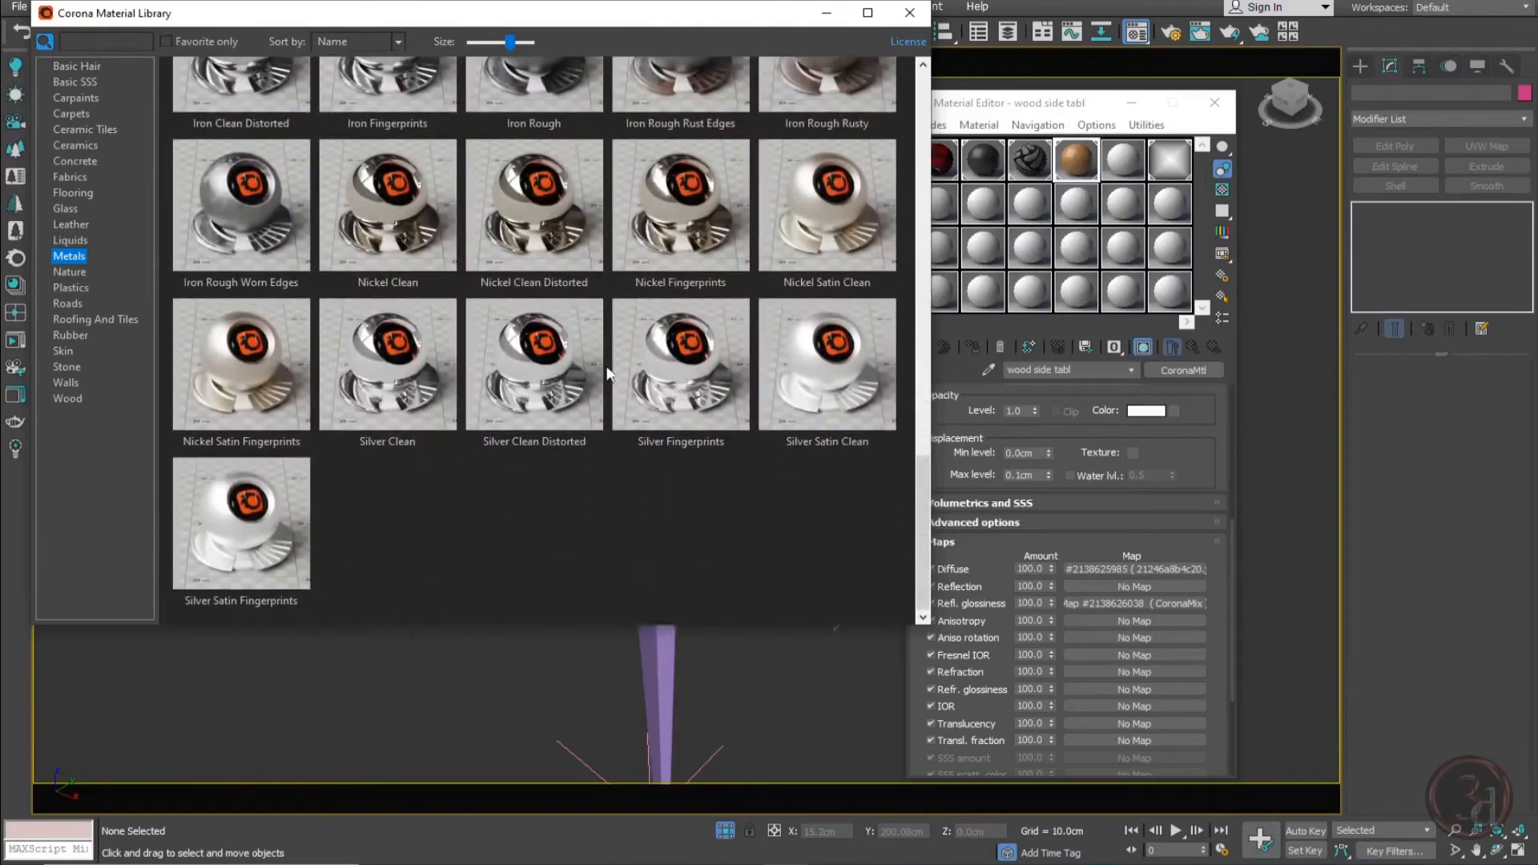
scroll(606, 373, up, 4)
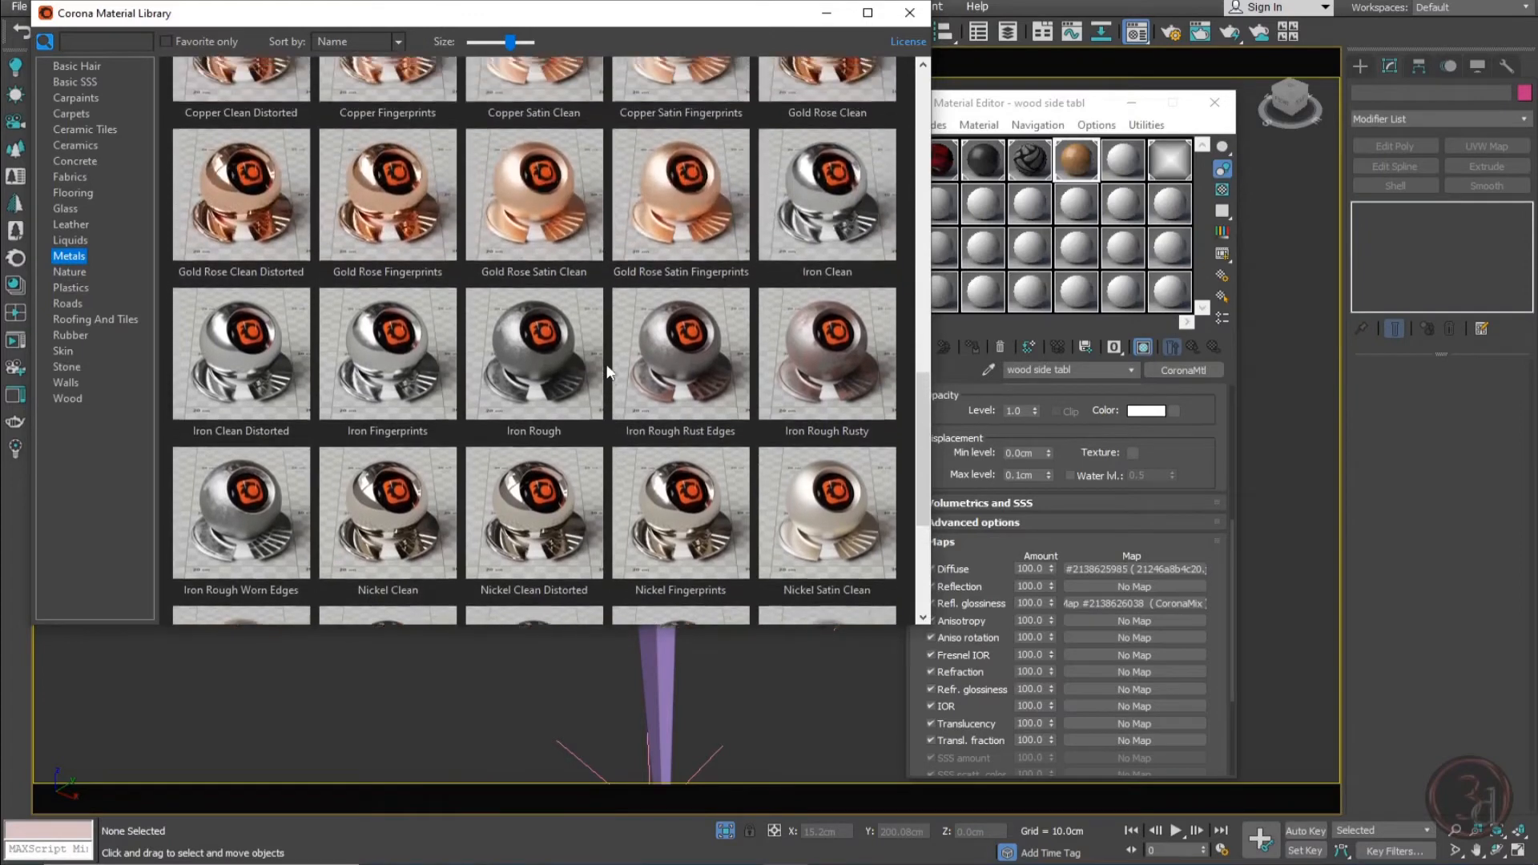
scroll(606, 371, up, 6)
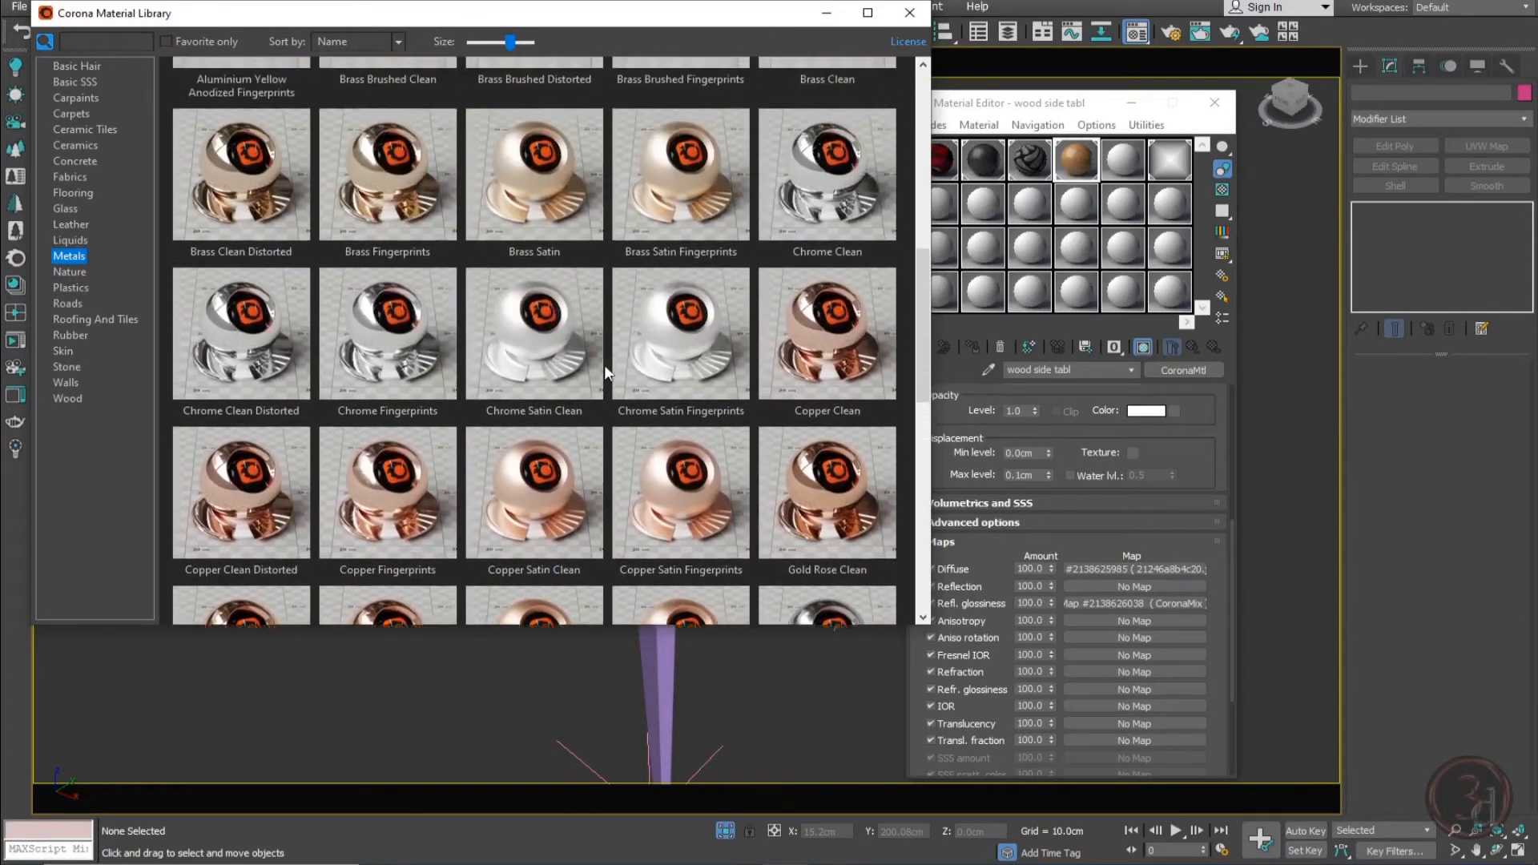
scroll(605, 364, up, 2)
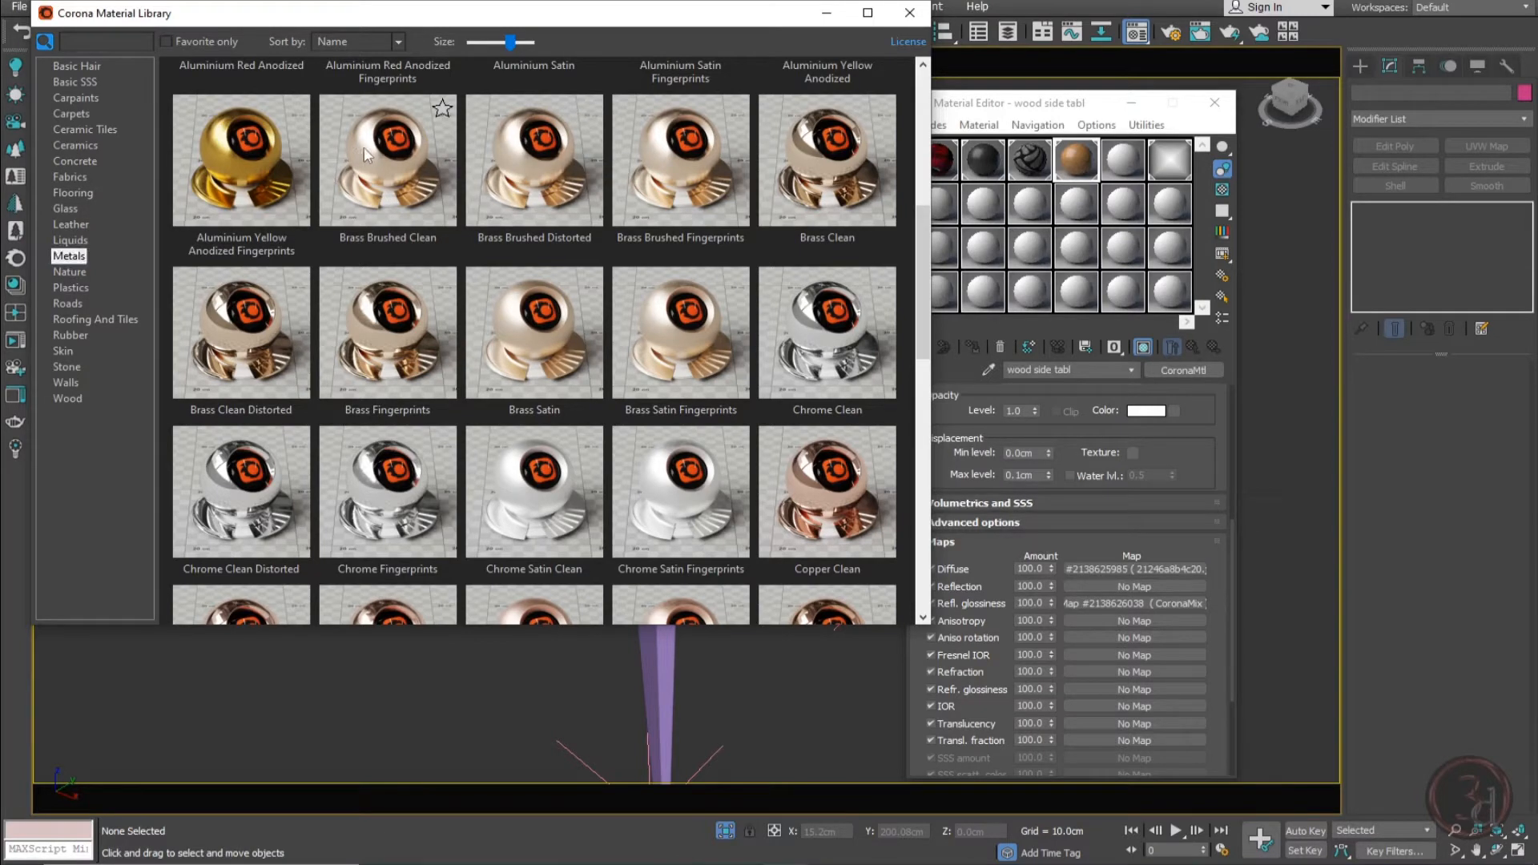
click(1126, 163)
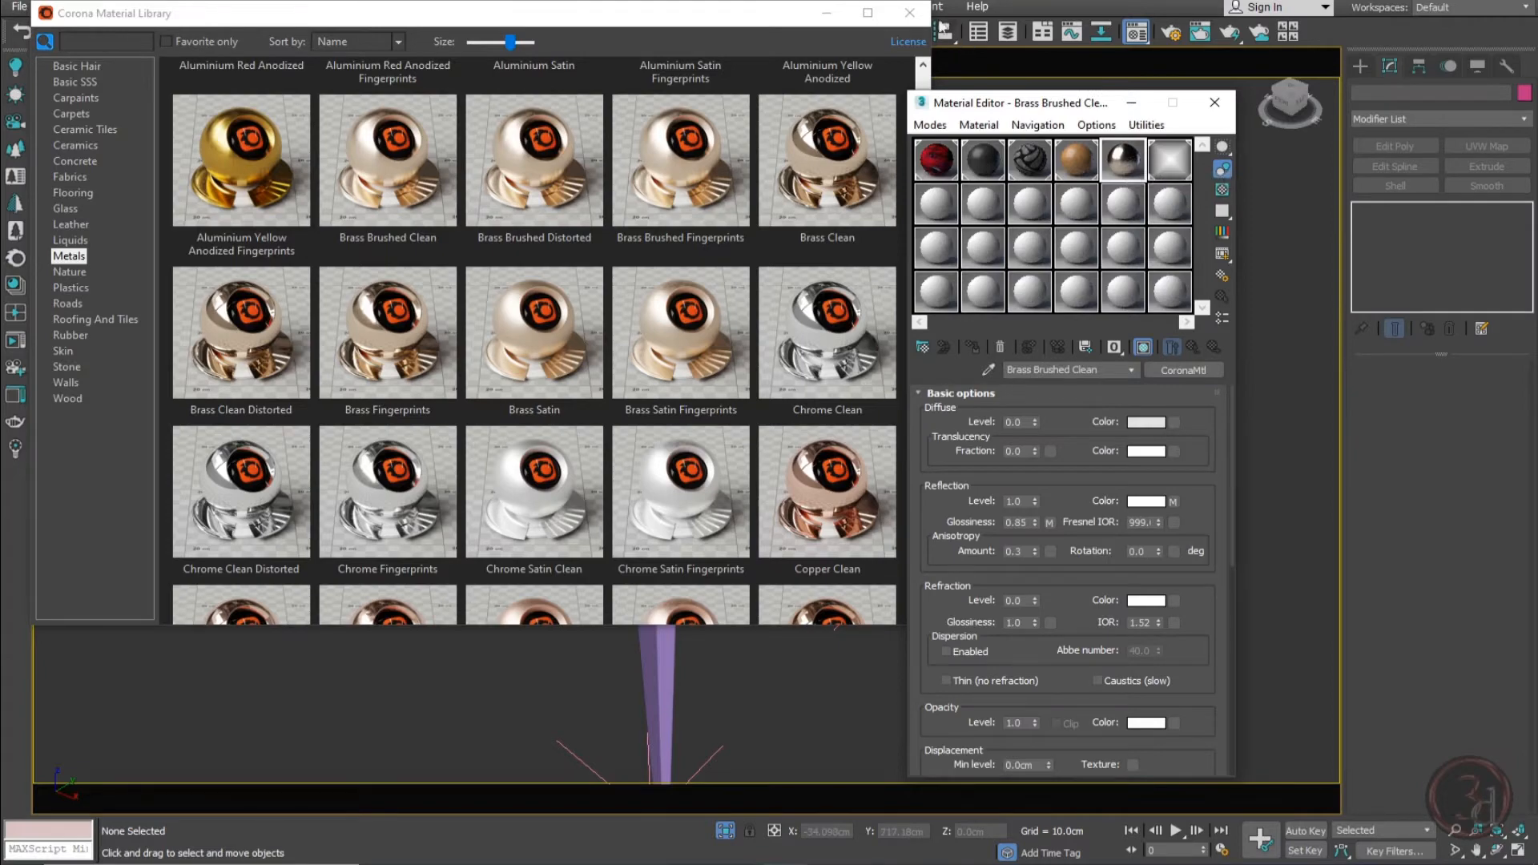
click(909, 13)
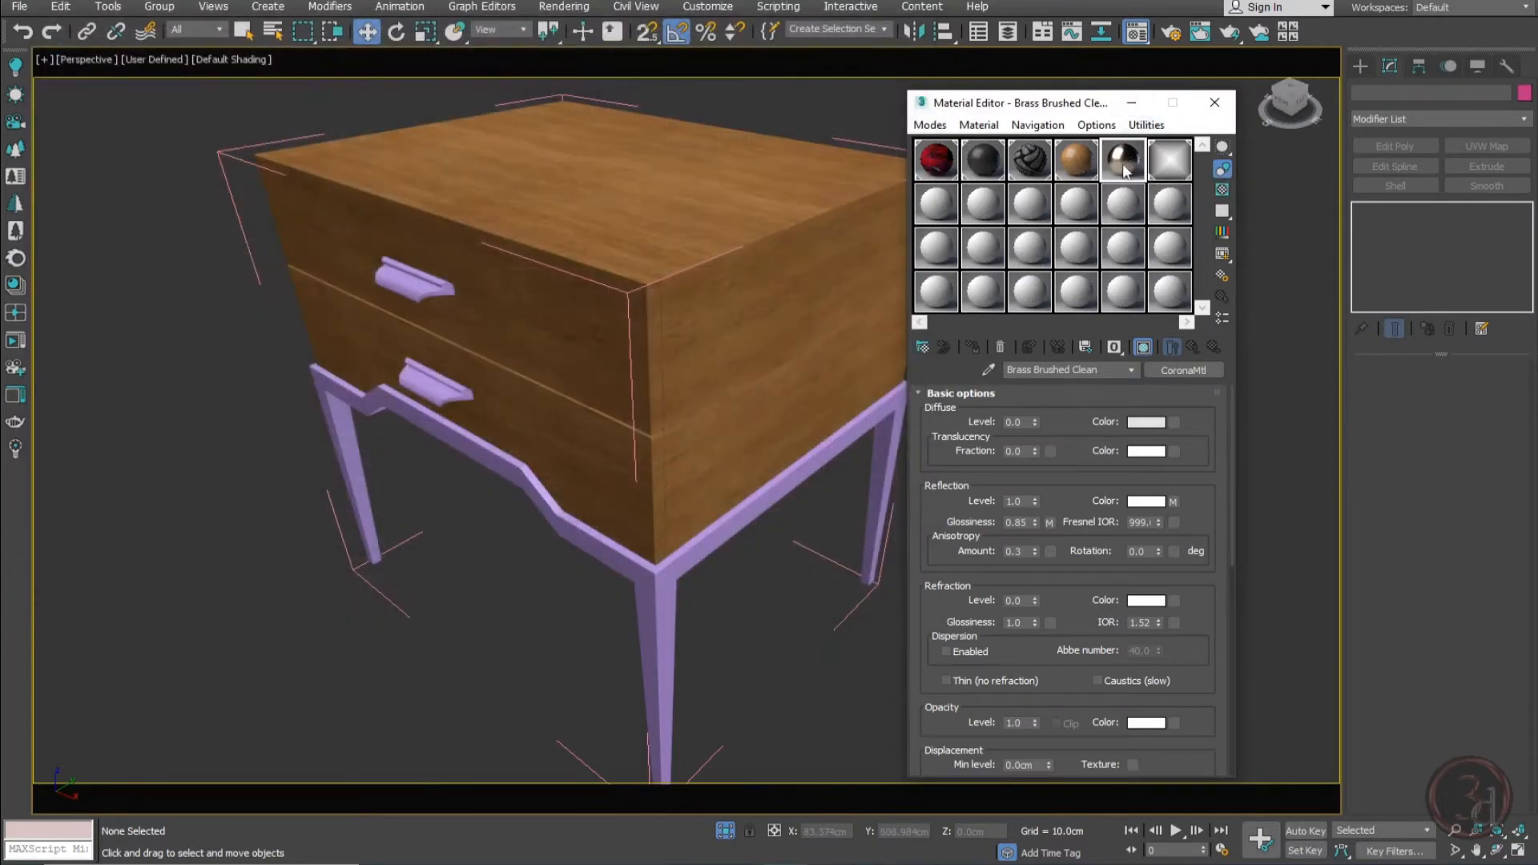
Assign the Brass Brushed Clean material to both drawer handles and the leg frame of the bedside table
click(428, 297)
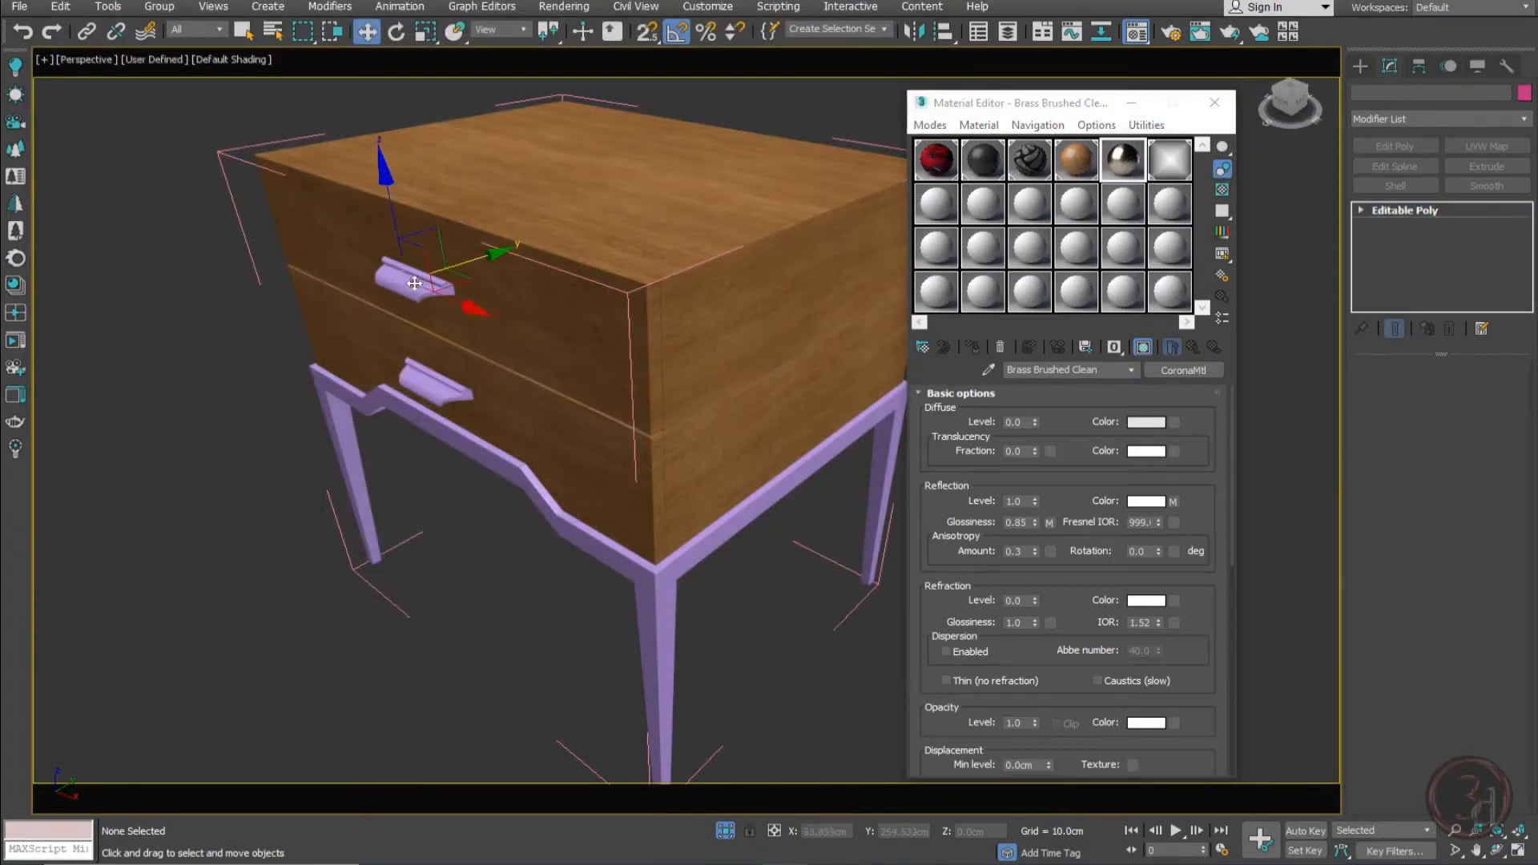
ctrl+click(434, 391)
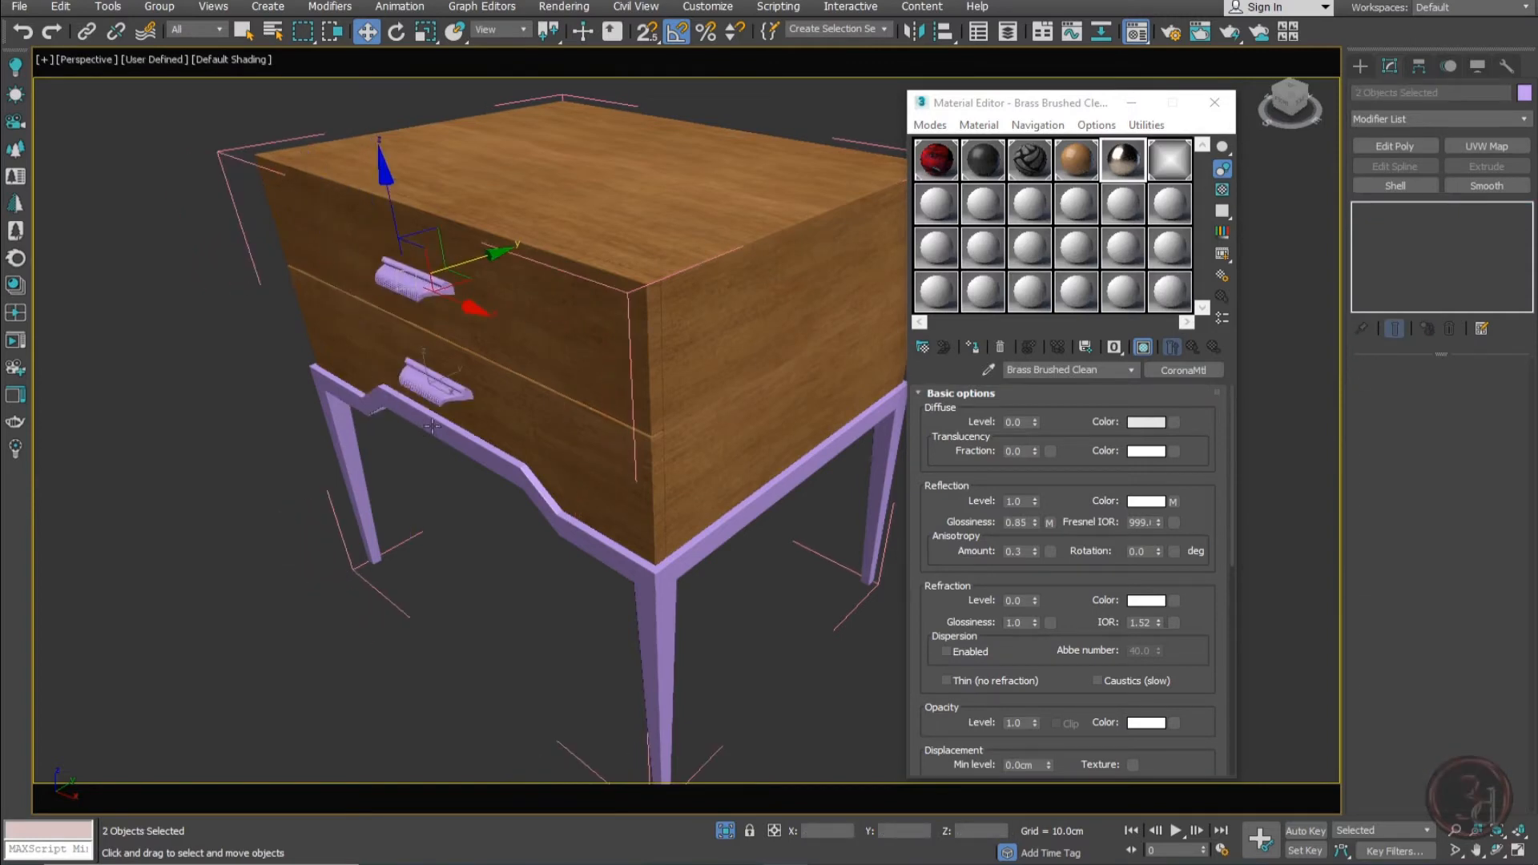
ctrl+drag(433, 426, 698, 455)
right_click(697, 456)
click(974, 348)
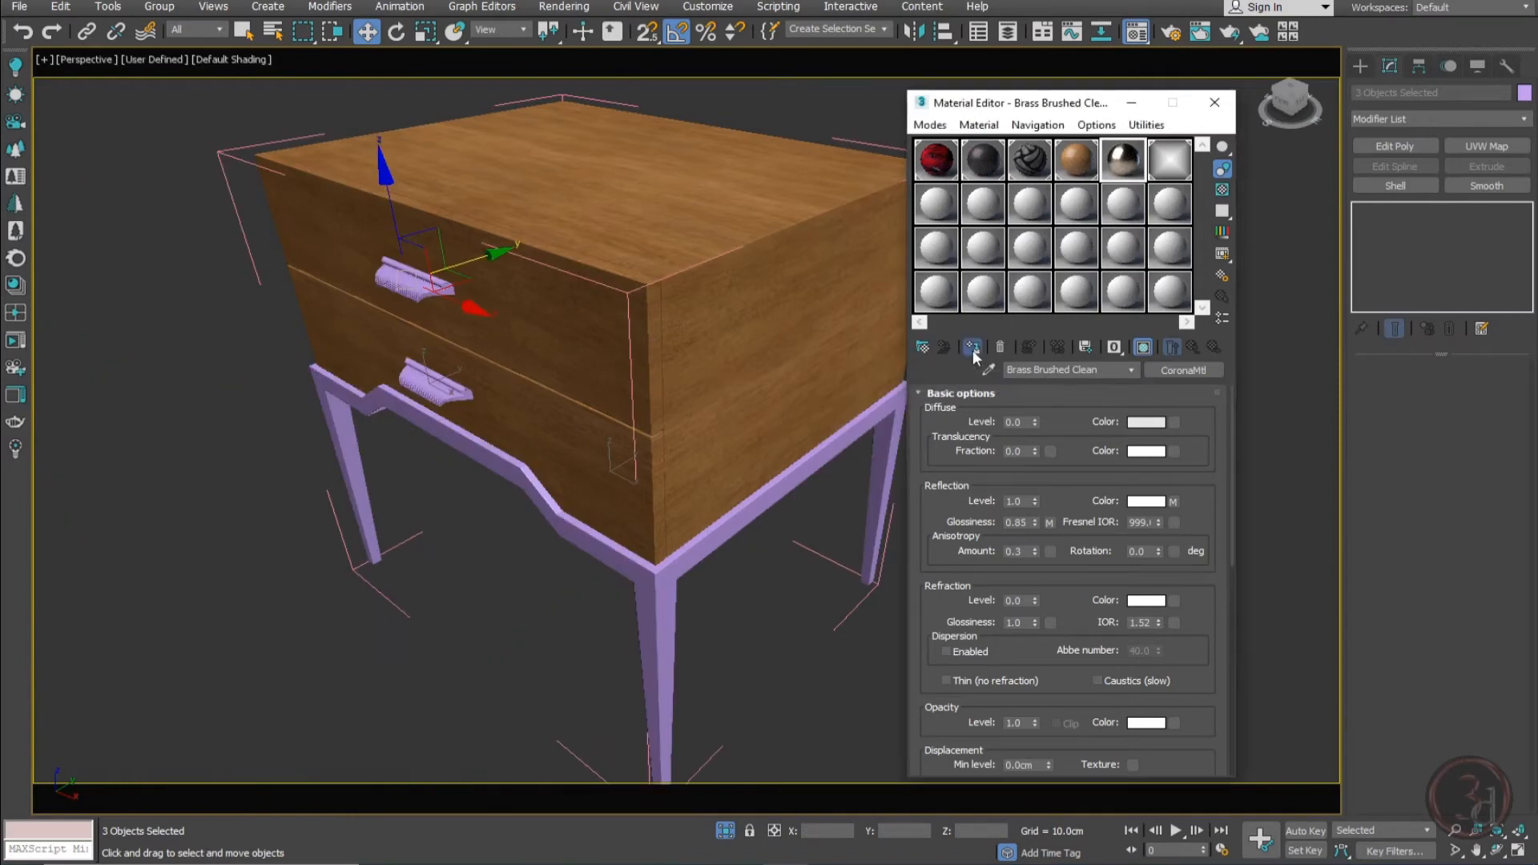
alt+middle_drag(555, 441, 459, 399)
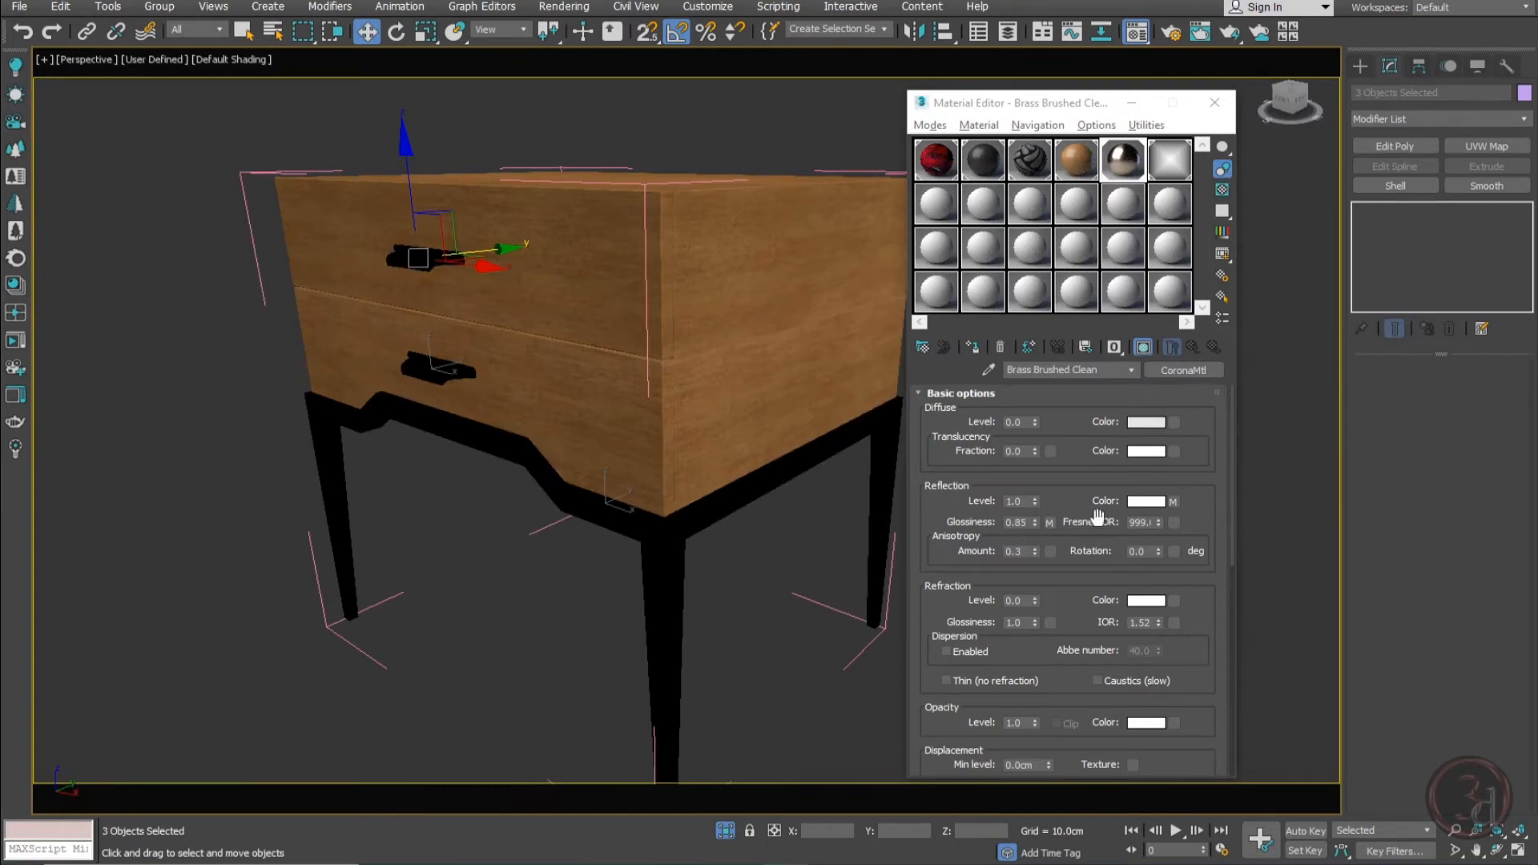
Open the front CoronaColor map inside the brass reflection's Falloff map and show it shaded in the viewport
click(1187, 501)
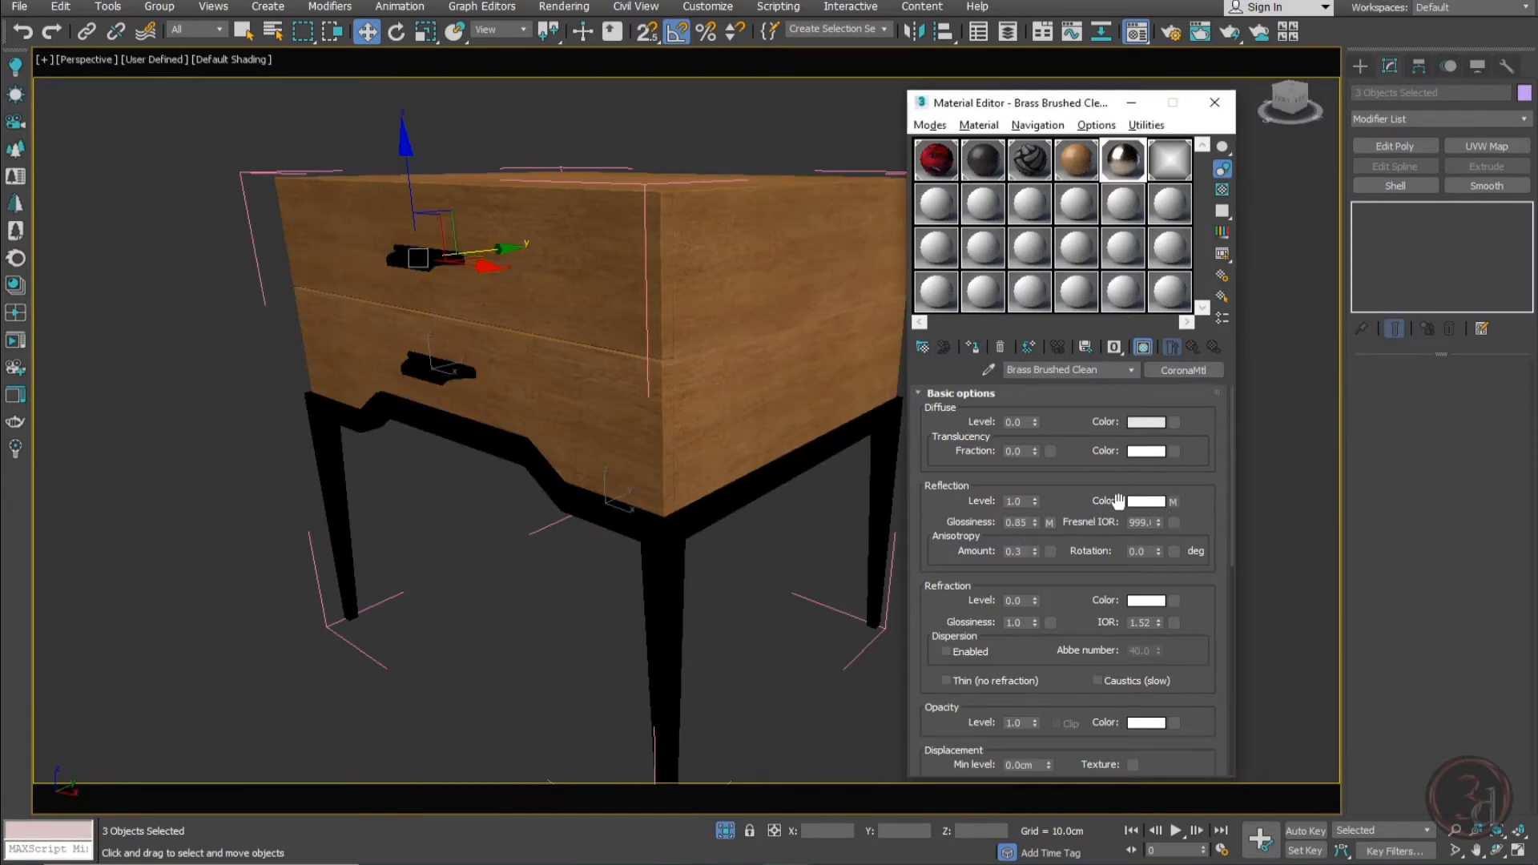
click(1173, 501)
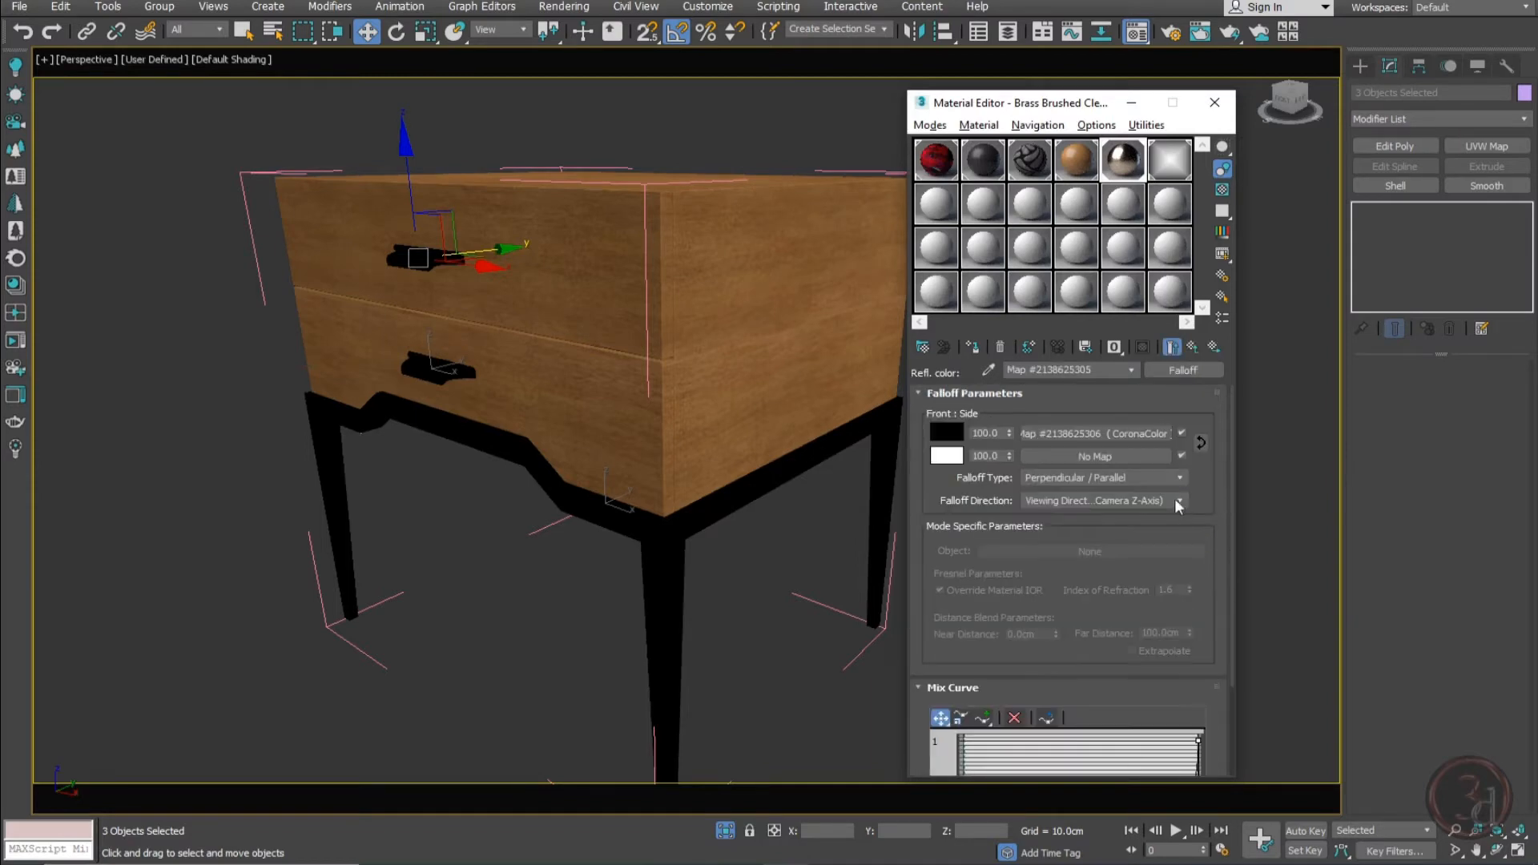
click(1132, 439)
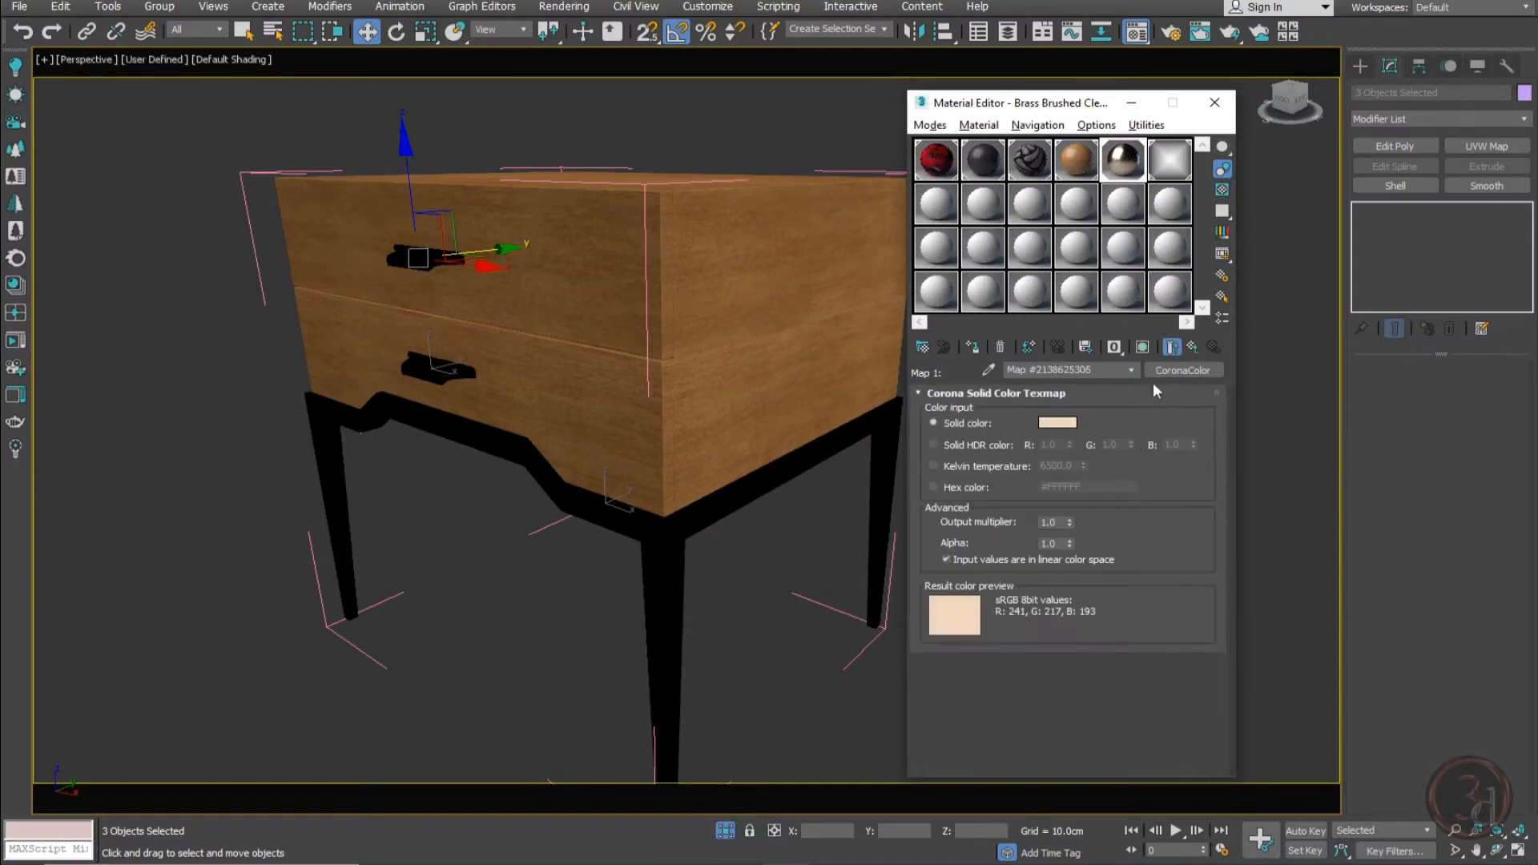
click(1142, 348)
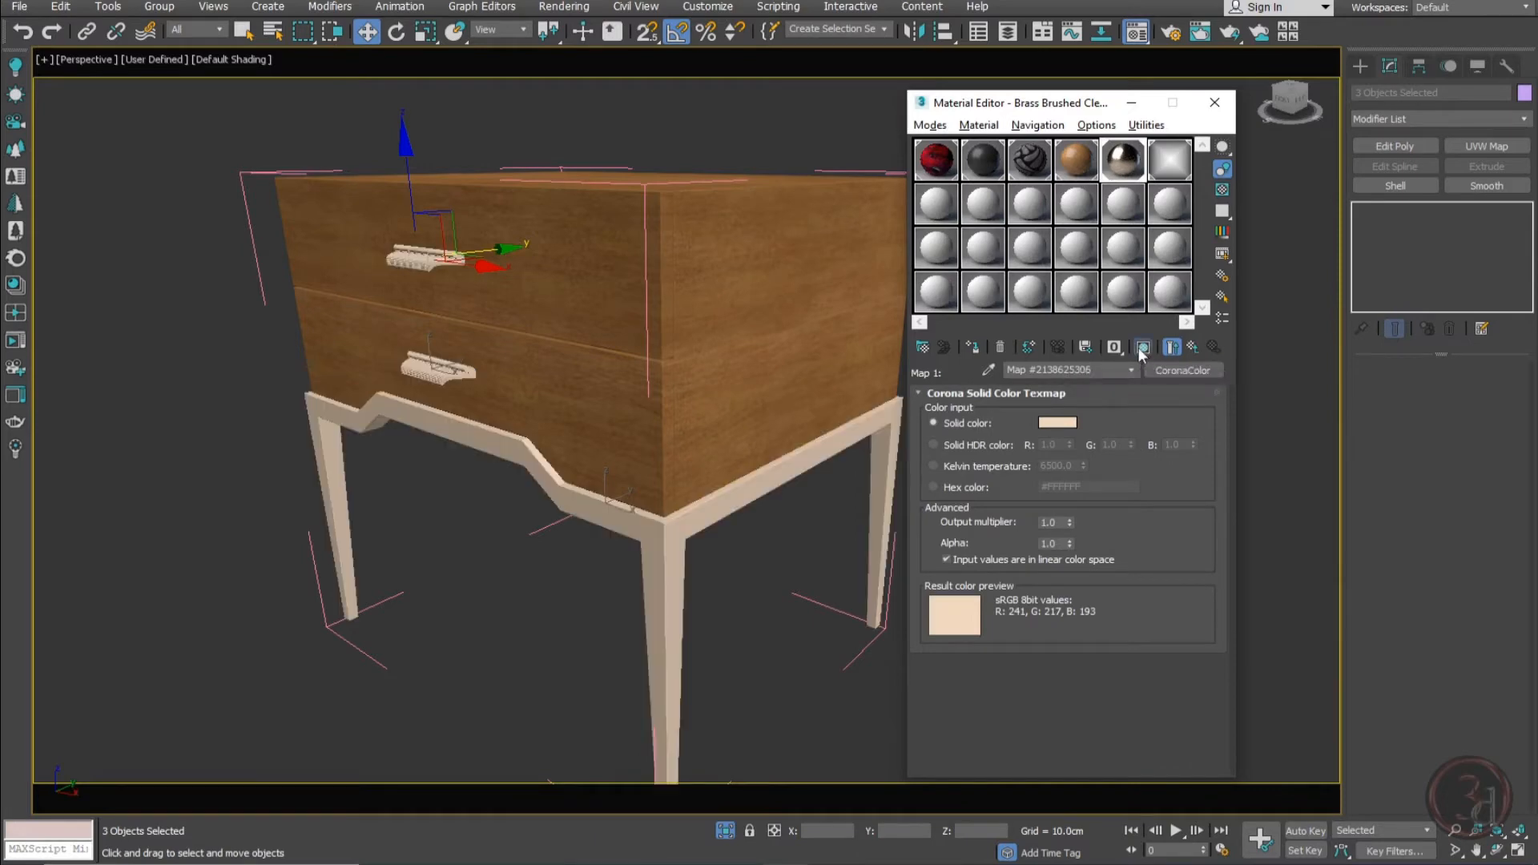
Deepen the brass map's solid color by setting its saturation to about 143 and its value to about 190
click(1054, 425)
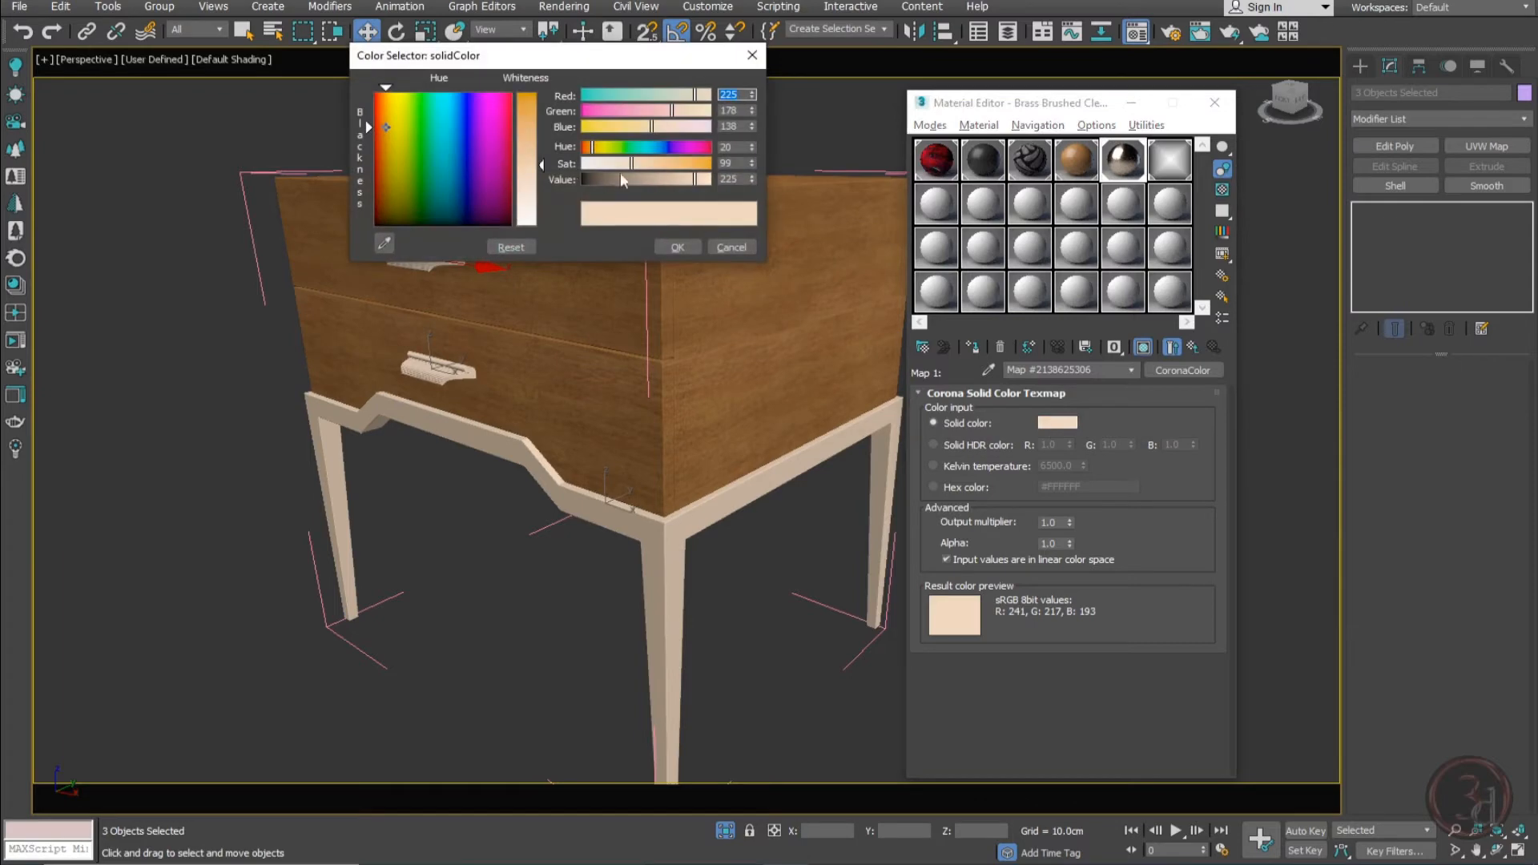
drag(639, 164, 655, 169)
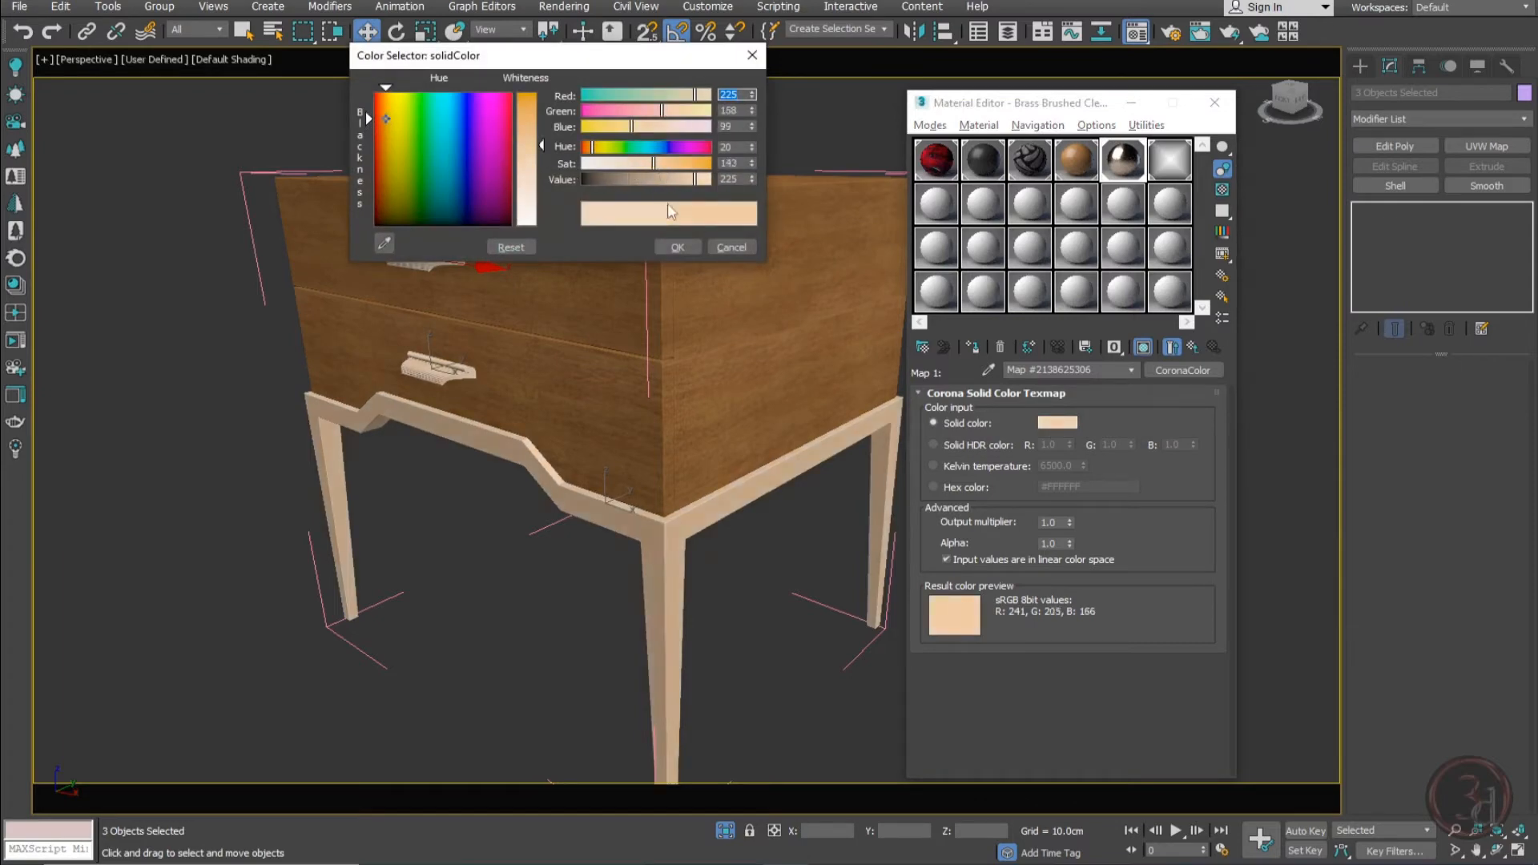
click(678, 179)
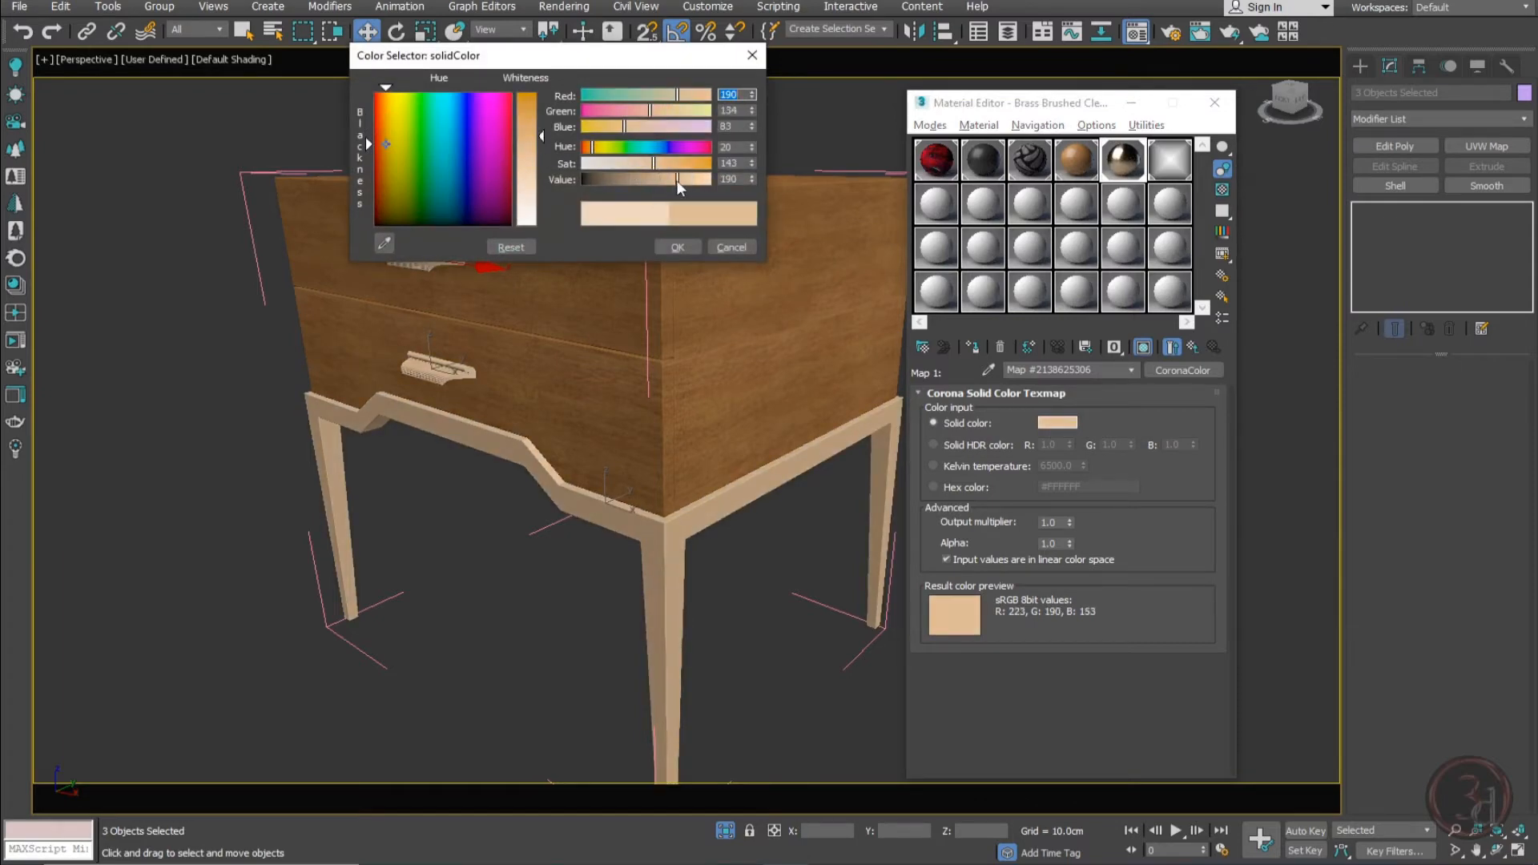
click(679, 247)
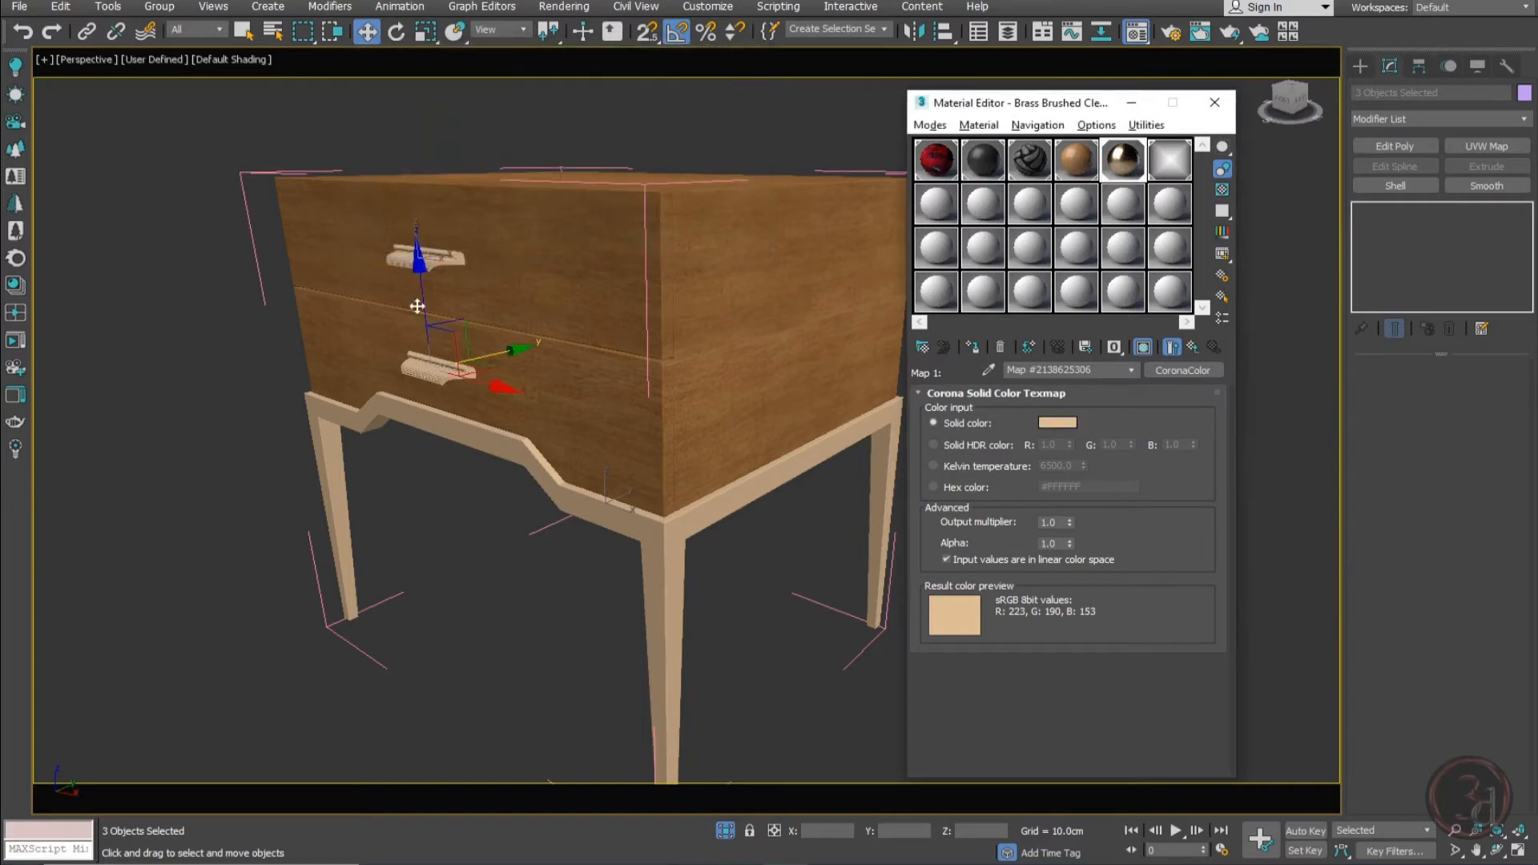
Exit isolation of the bedside table and return to the CoronaCamera001 view of the whole bedroom
scroll(710, 396, down, 4)
click(710, 396)
drag(711, 171, 246, 566)
click(723, 716)
click(725, 831)
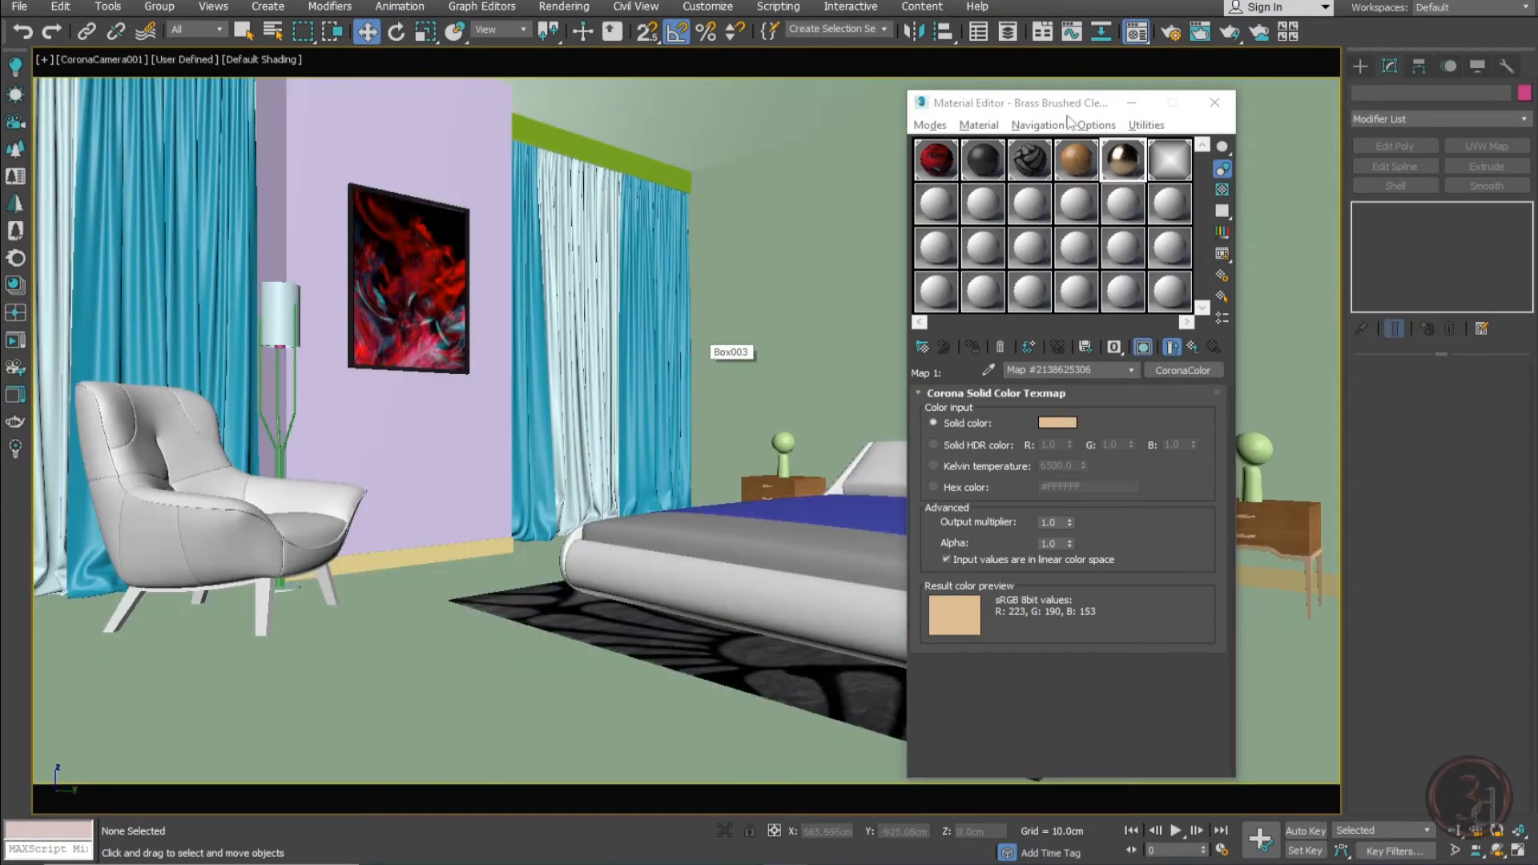
drag(1099, 108, 439, 156)
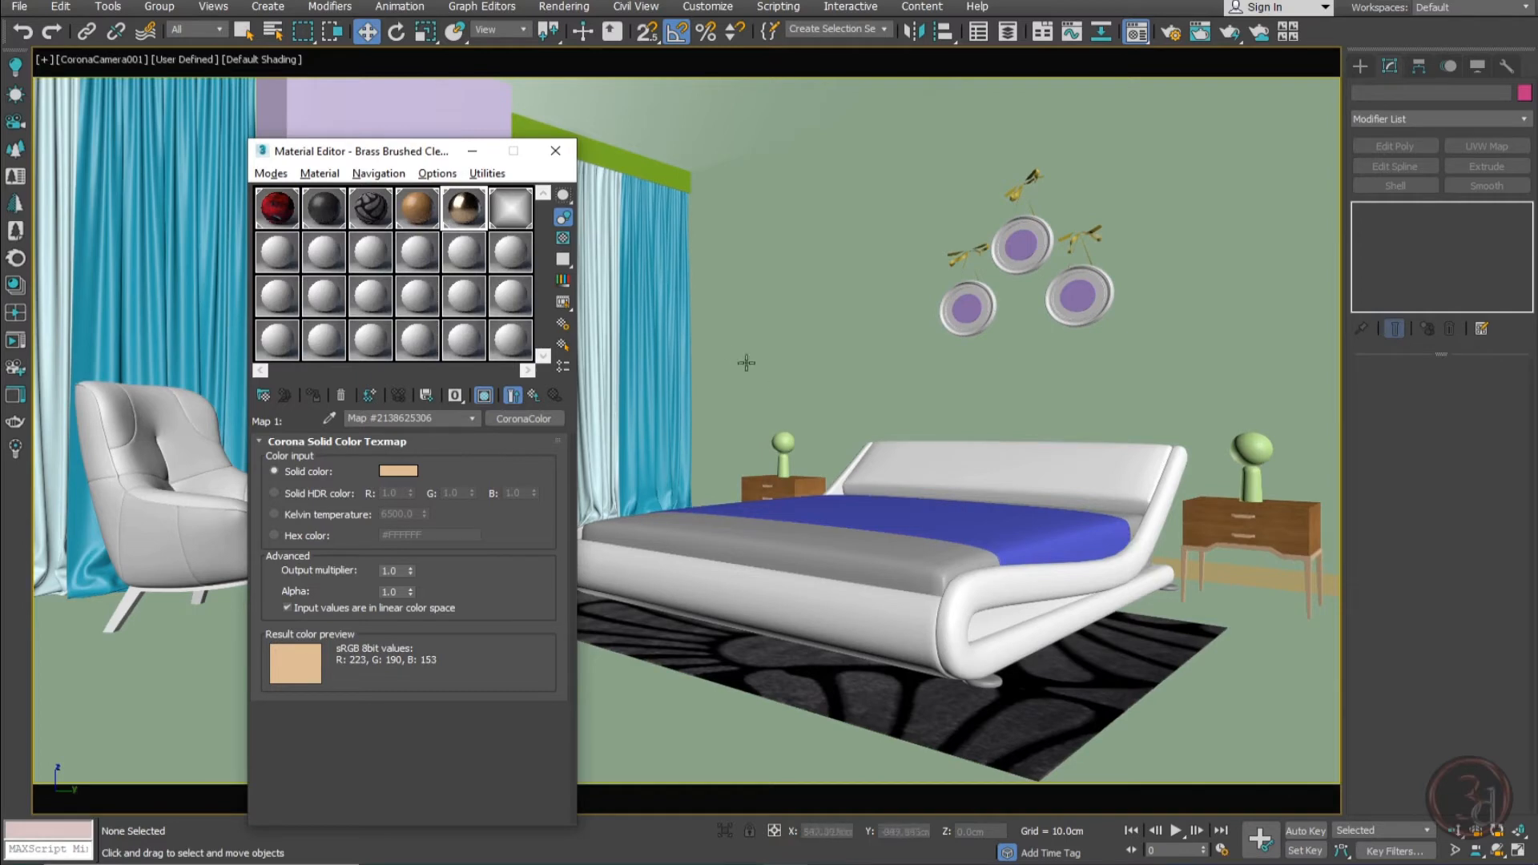
click(752, 491)
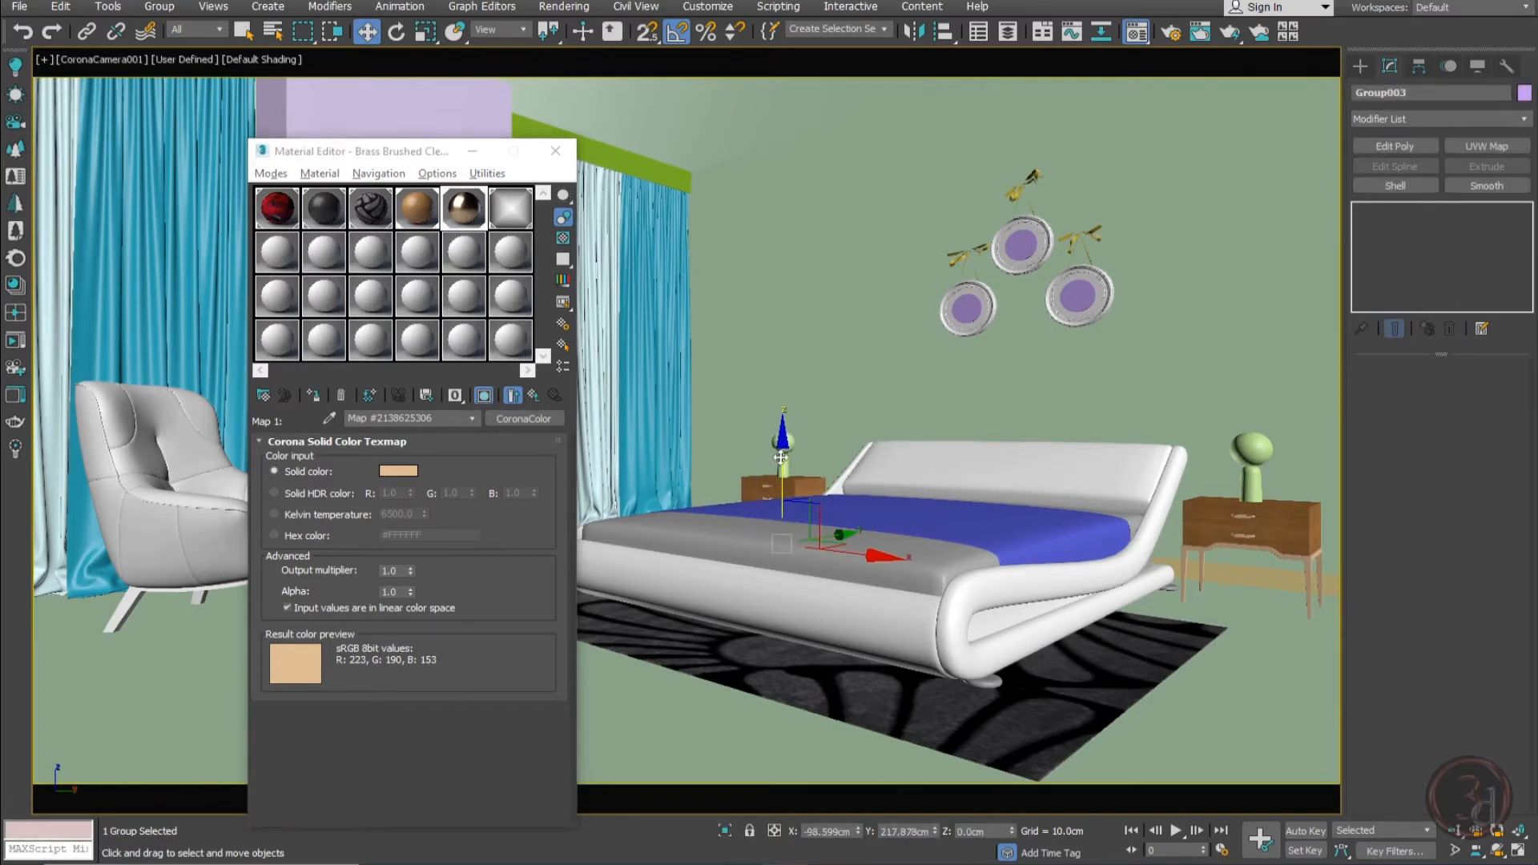
drag(781, 457, 791, 412)
mouse_move(415, 156)
mouse_down()
mouse_move(1011, 154)
mouse_move(652, 132)
mouse_up()
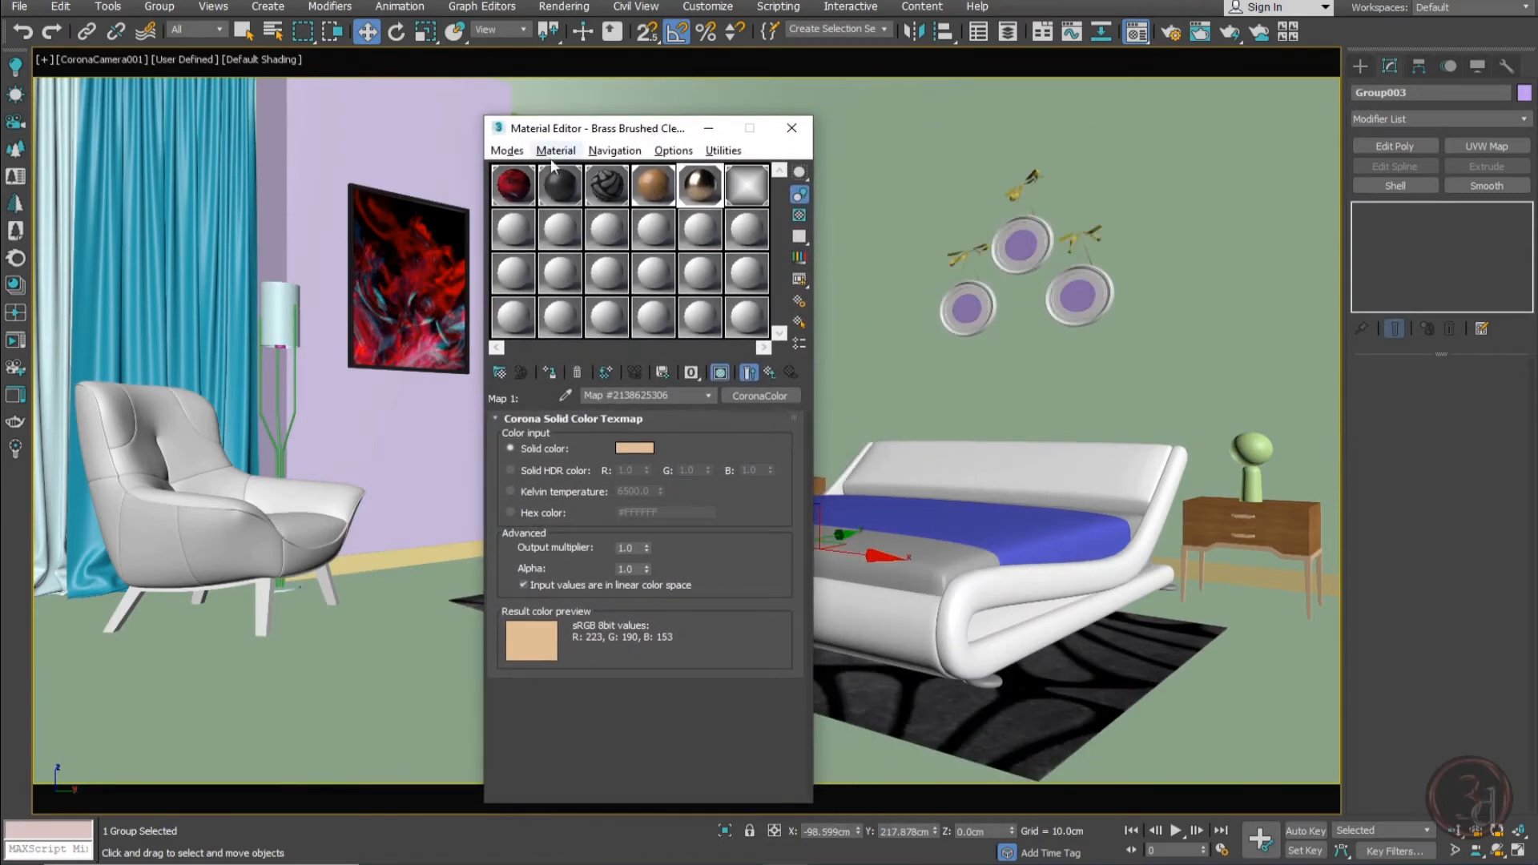
Isolate the armchair group and frame it from the front in the perspective view
drag(237, 541, 236, 409)
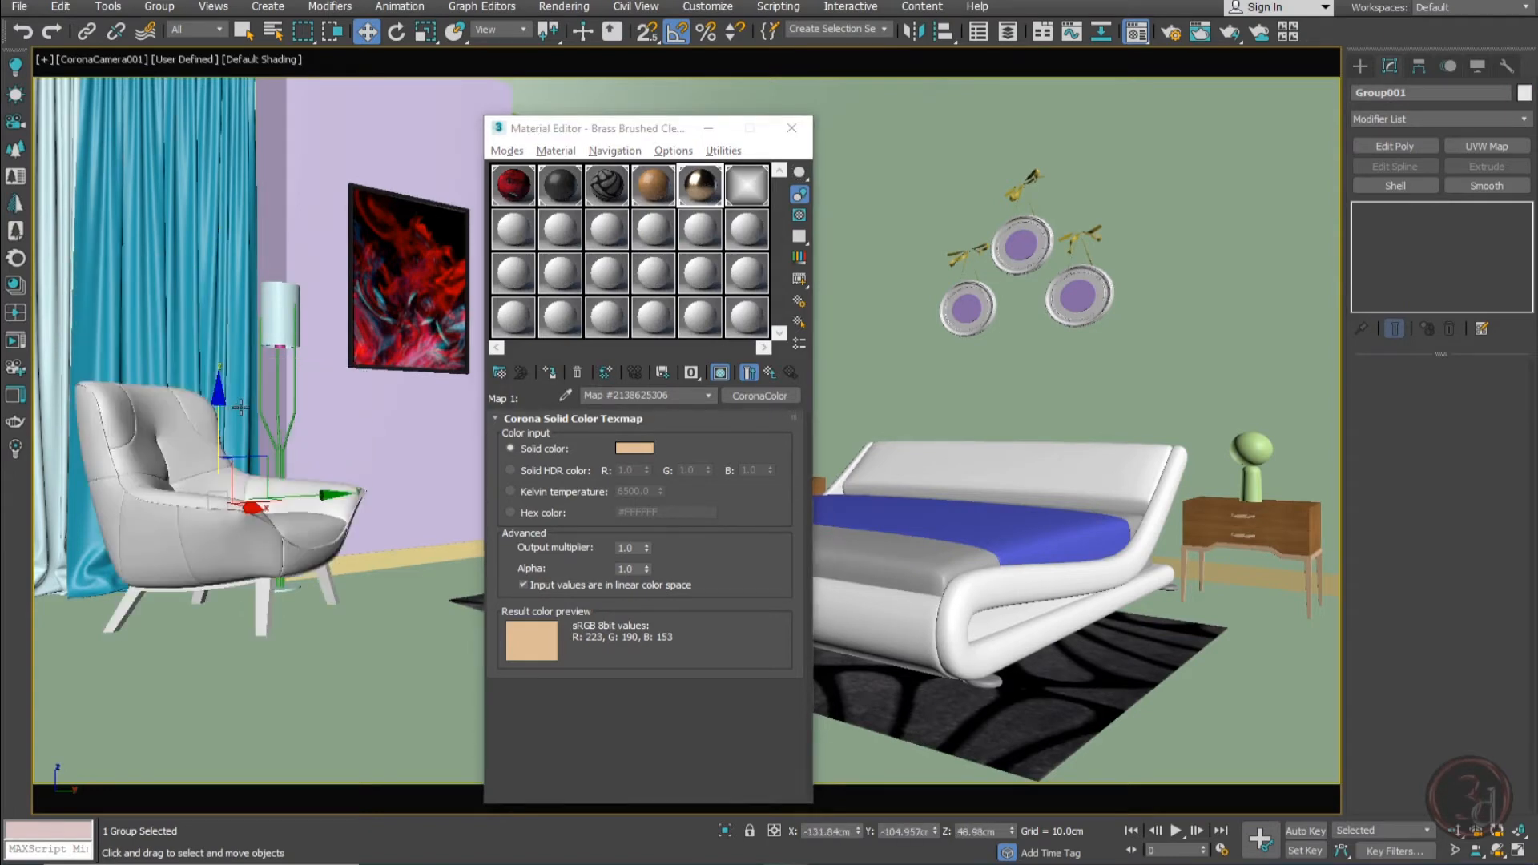
key(alt+q)
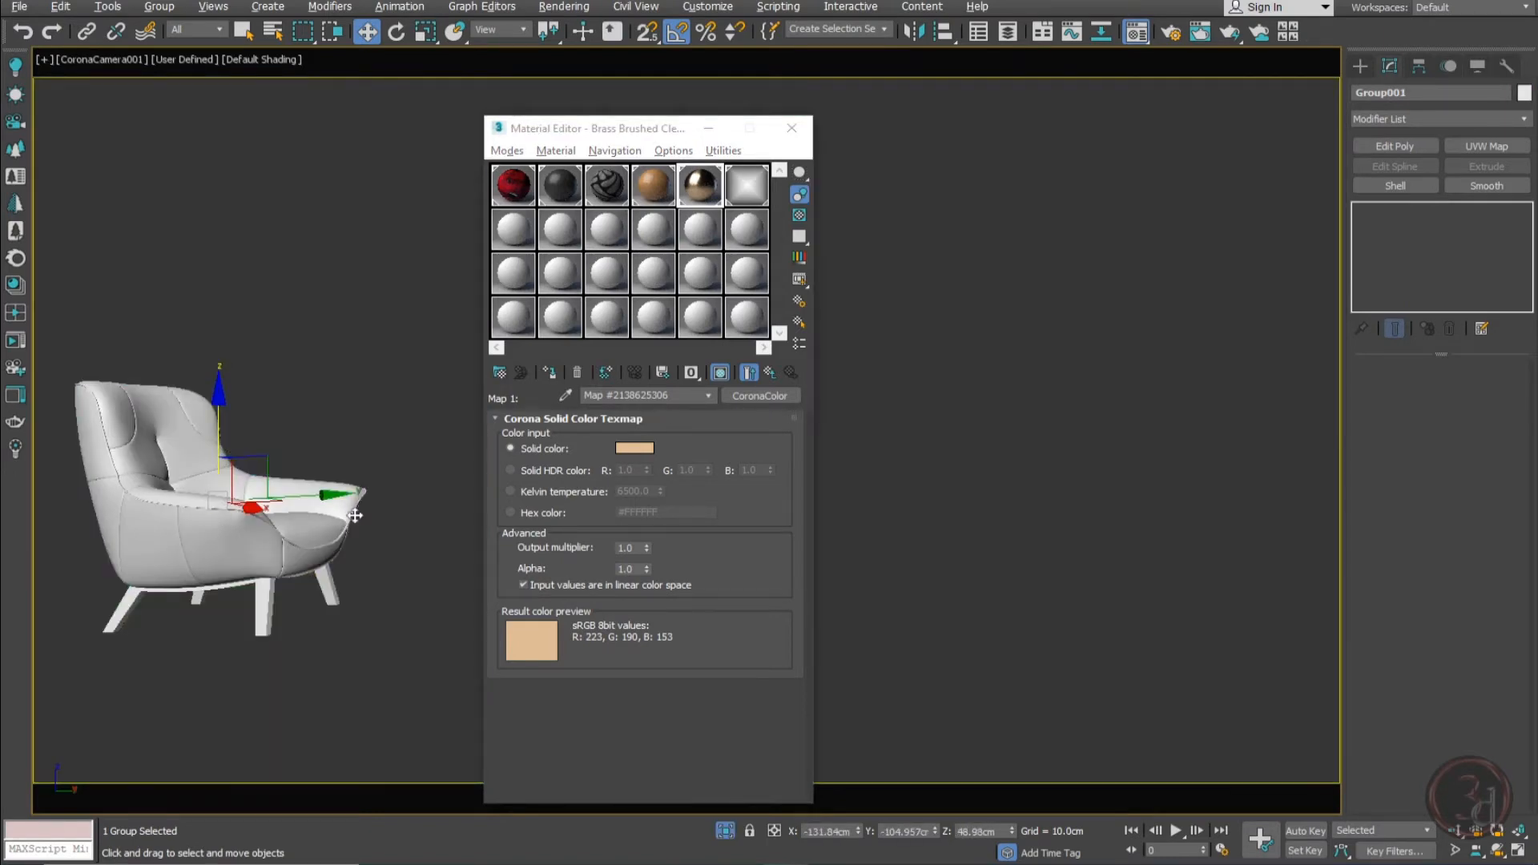
key(p)
key(z)
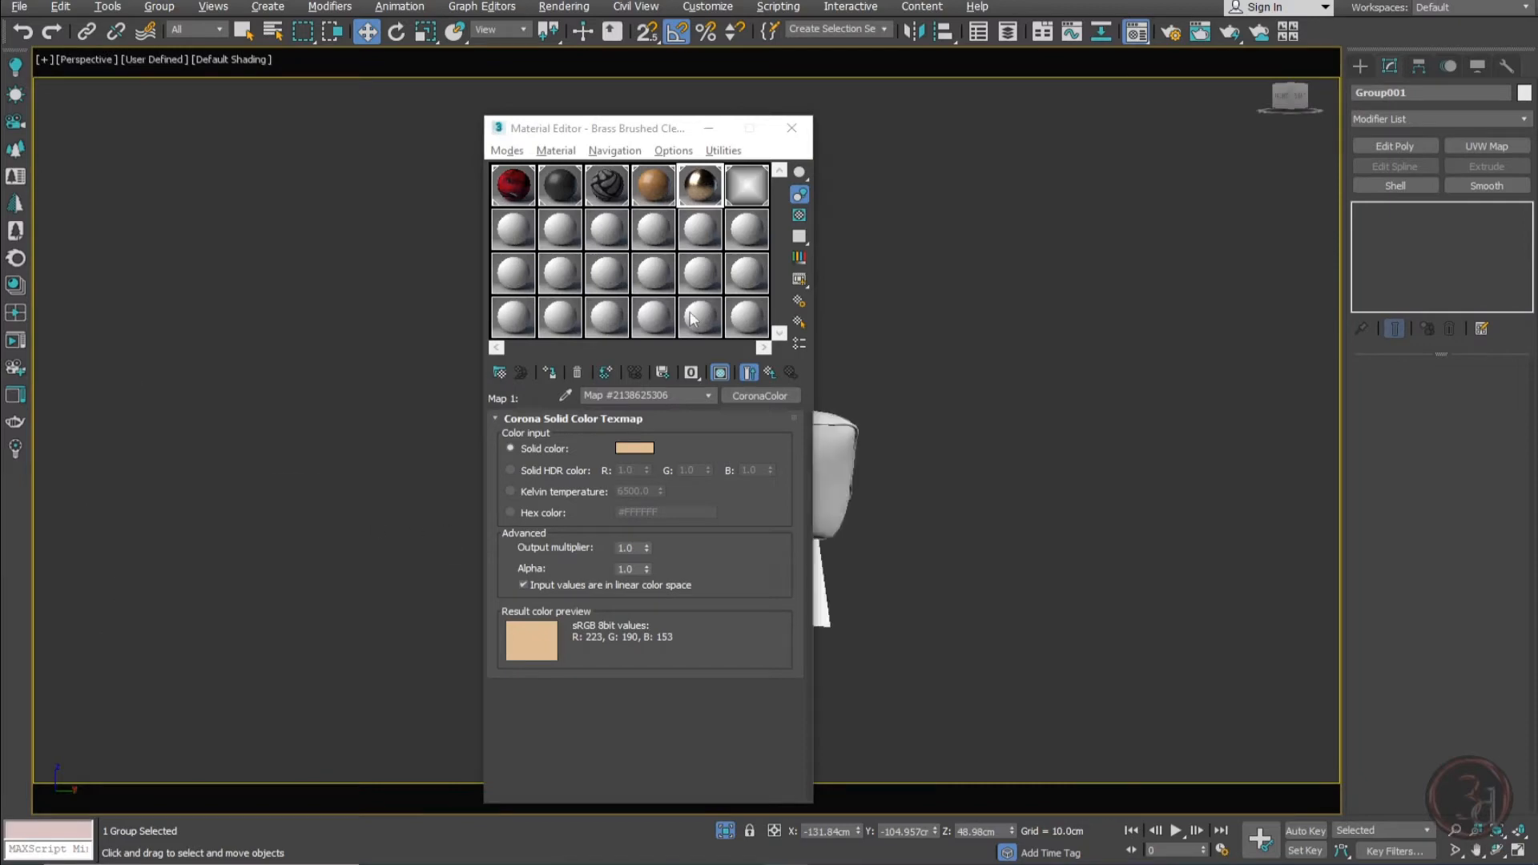
drag(650, 121, 1053, 137)
alt+middle_drag(553, 517, 401, 550)
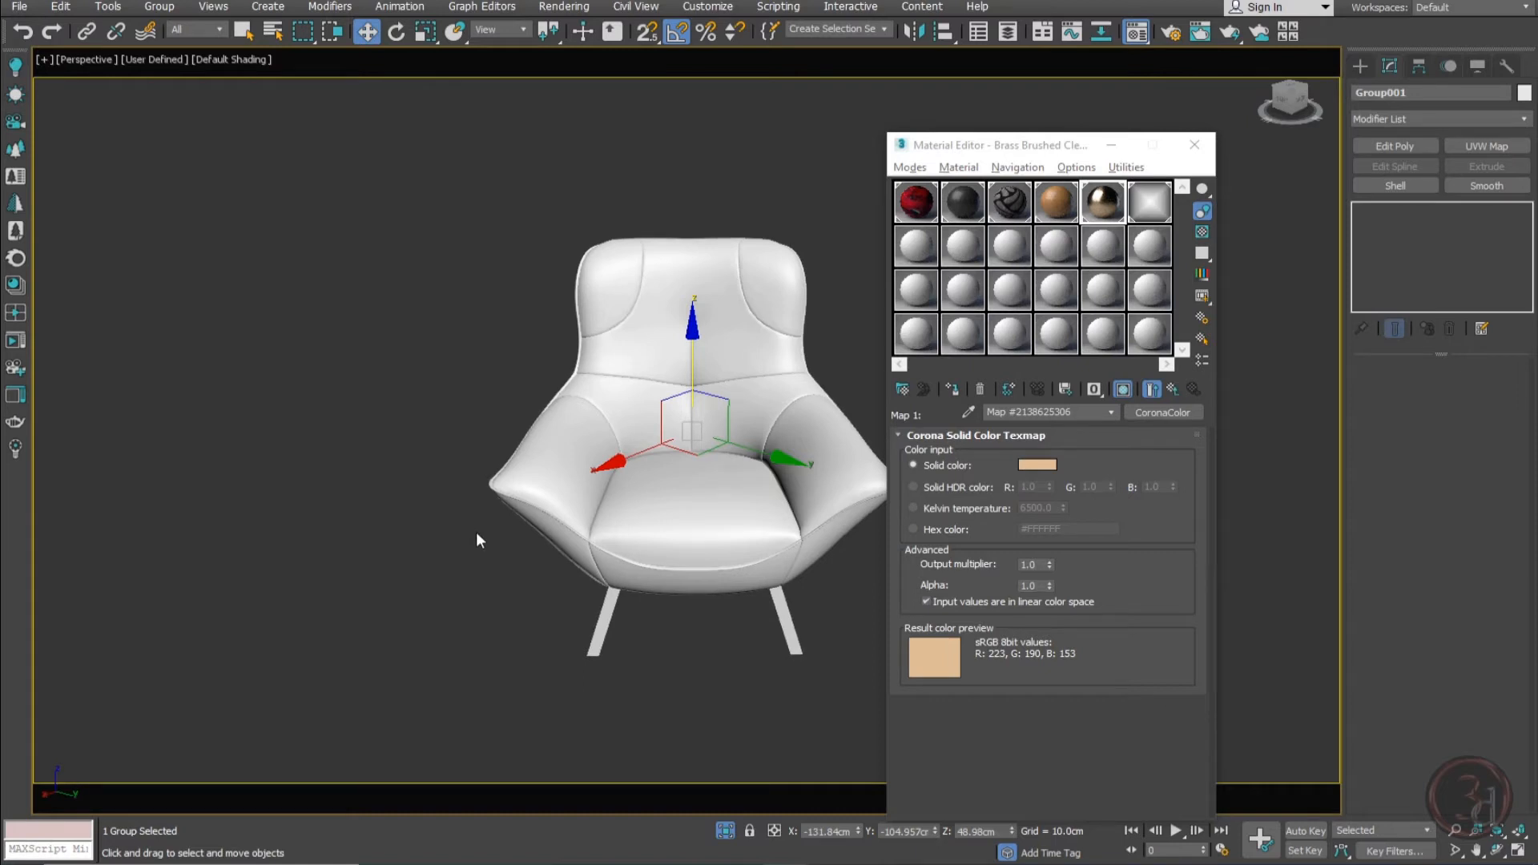
middle_drag(476, 532, 423, 519)
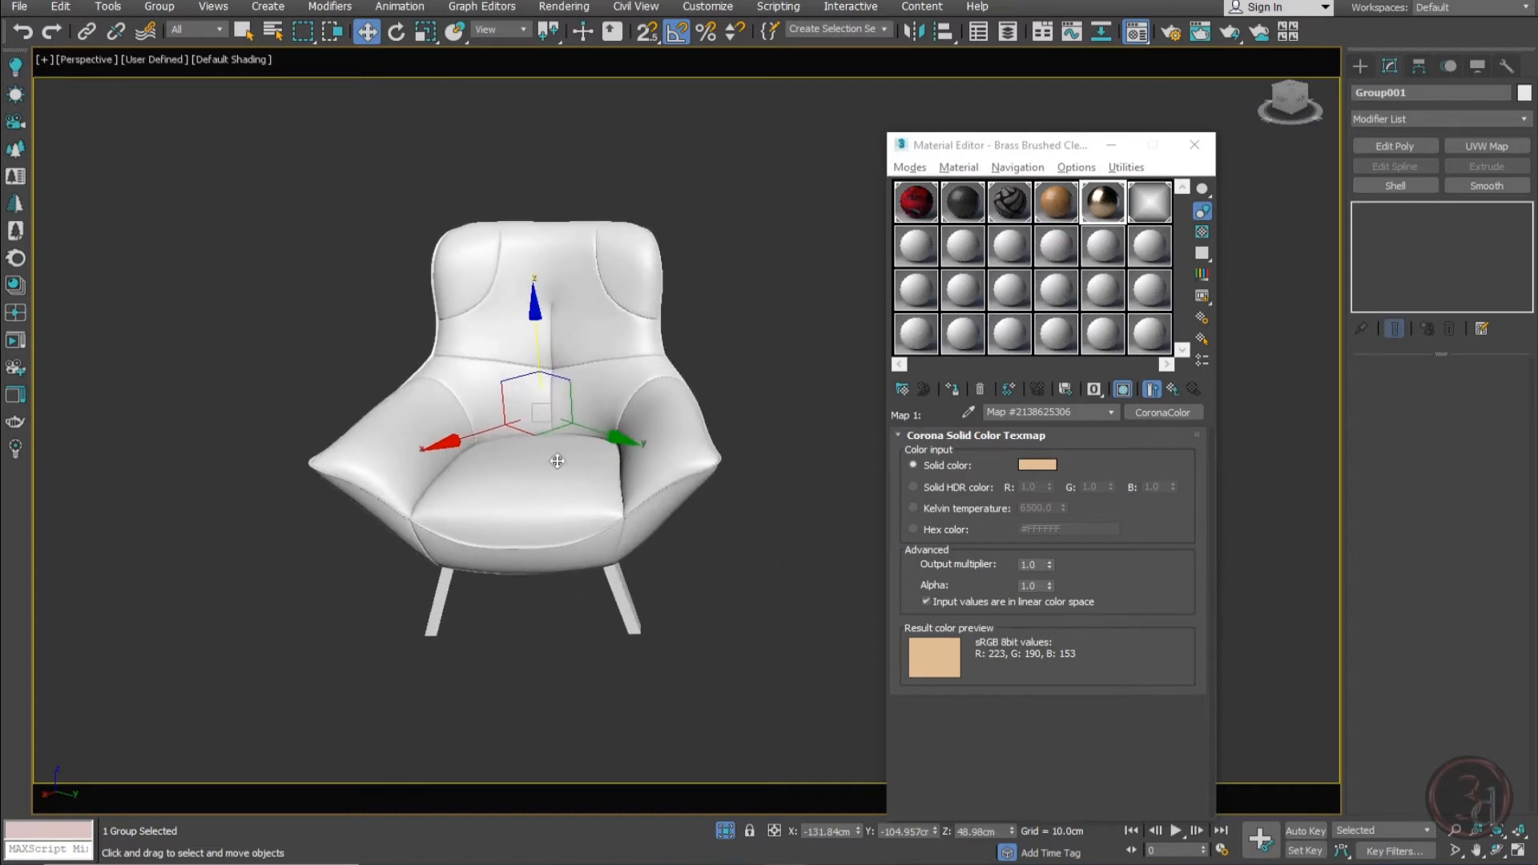
scroll(593, 407, up, 3)
alt+middle_drag(593, 407, 656, 445)
Check which parts of the armchair are separate meshes by test-moving the legs and upholstery, cancelling each move
key(ctrl+d)
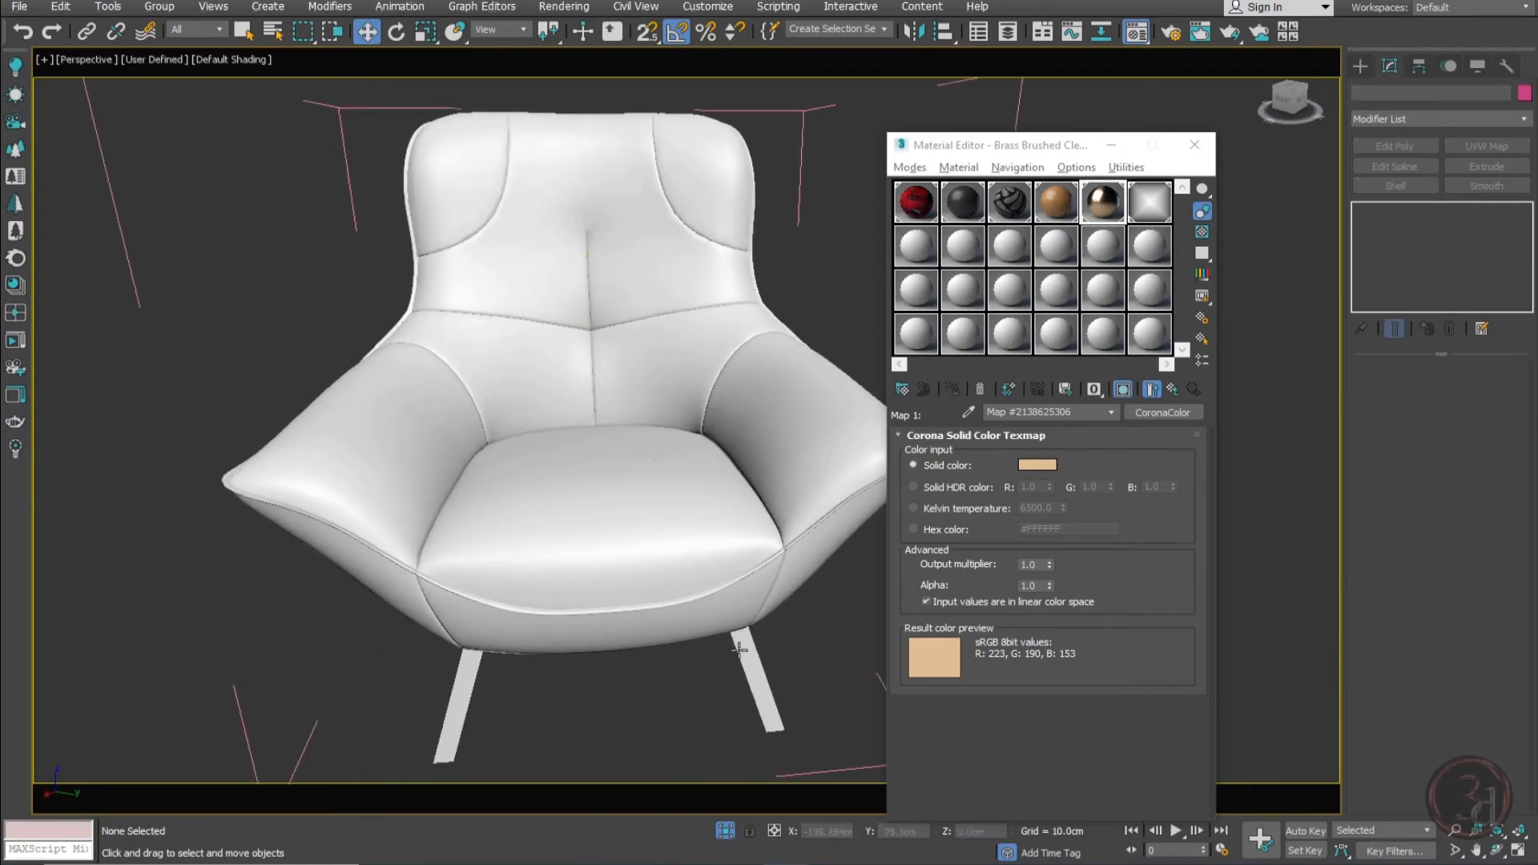
click(742, 654)
drag(601, 613, 630, 486)
right_click(630, 486)
scroll(556, 430, down, 4)
alt+middle_drag(601, 517, 476, 512)
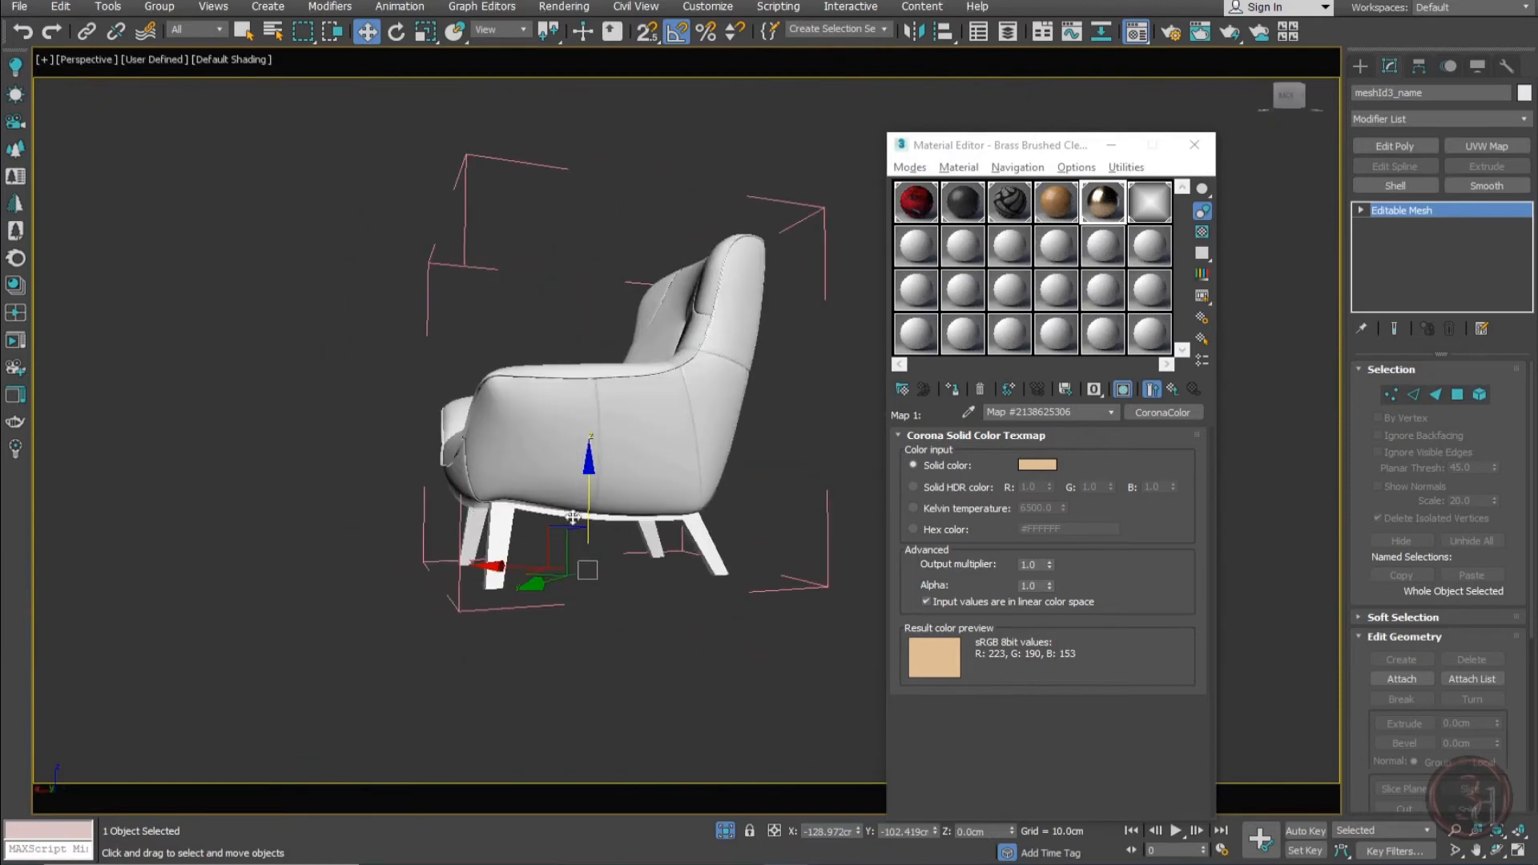
drag(587, 491, 589, 611)
right_click(591, 609)
drag(665, 380, 702, 231)
right_click(701, 232)
alt+middle_drag(638, 475, 757, 510)
alt+middle_drag(640, 396, 675, 409)
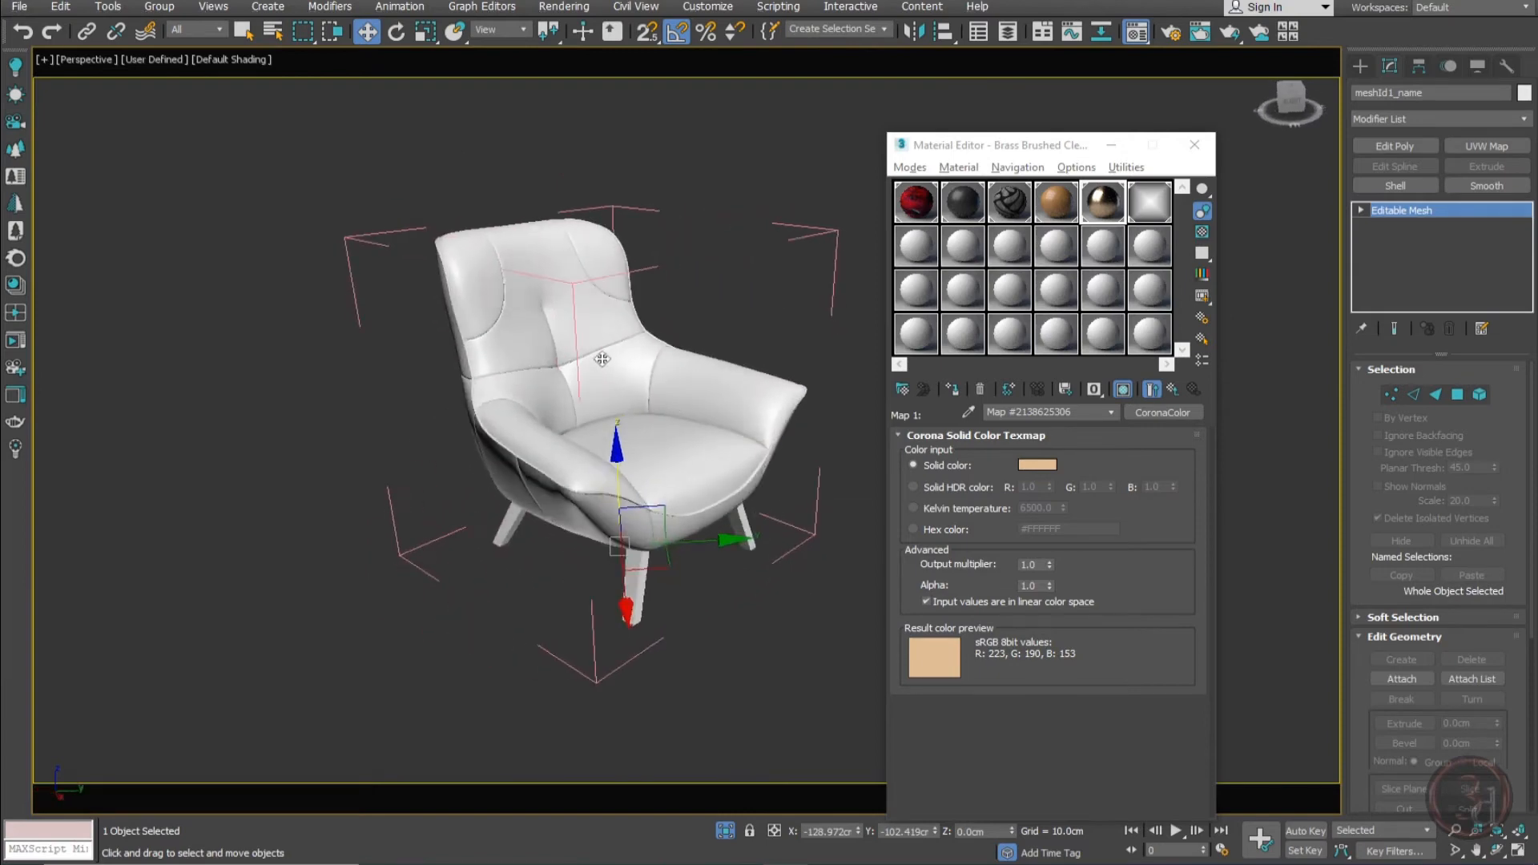
drag(603, 363, 650, 651)
right_click(650, 650)
middle_drag(633, 483, 560, 483)
Load Leather Genuine Grey from the Corona Material Library's Leather category into an unused material slot and rename it "Leather armchair"
click(14, 287)
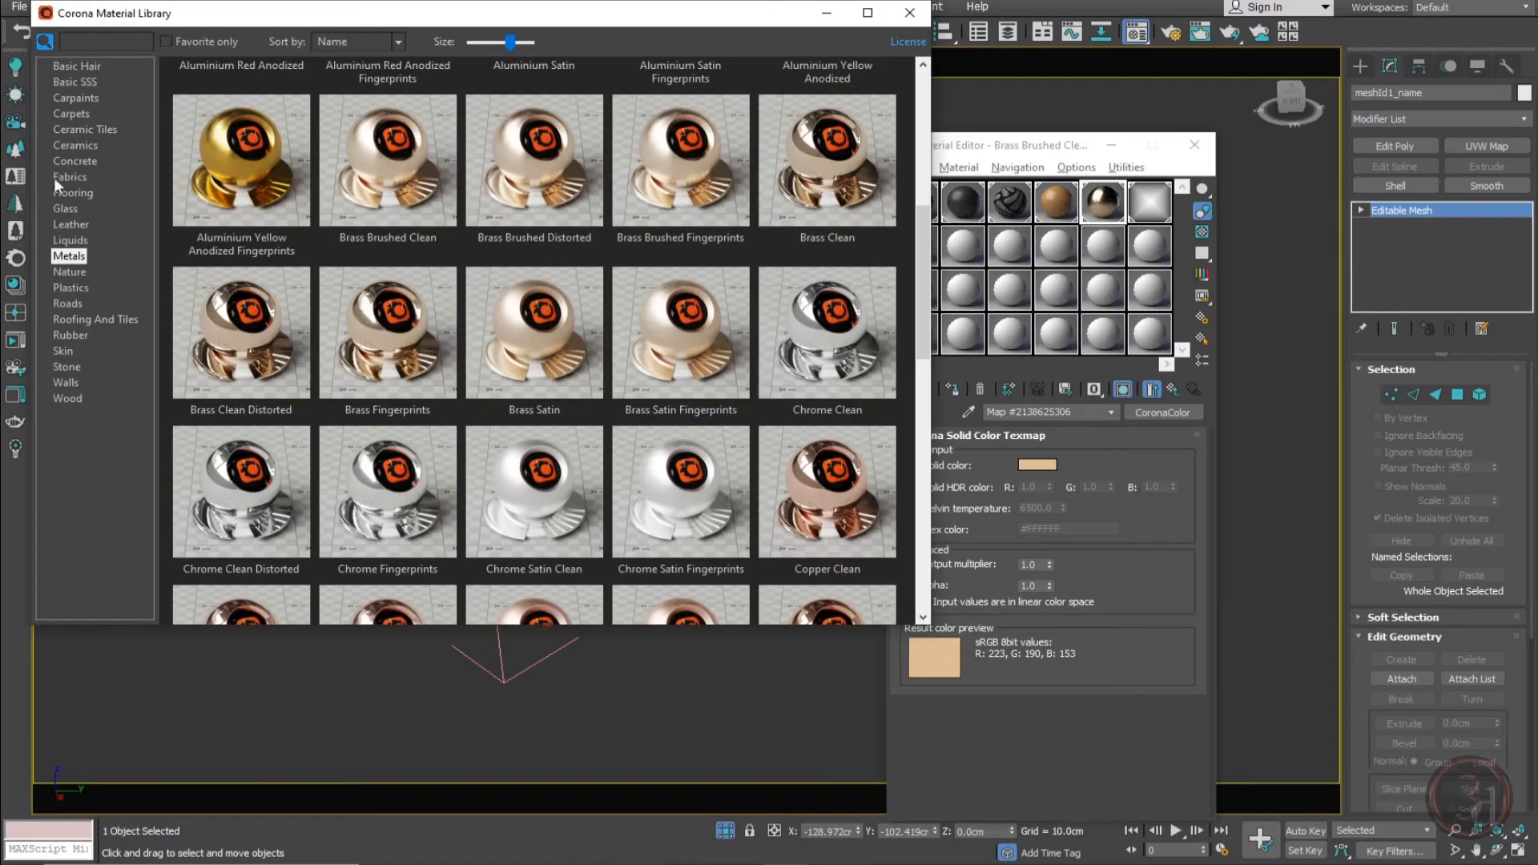
click(71, 225)
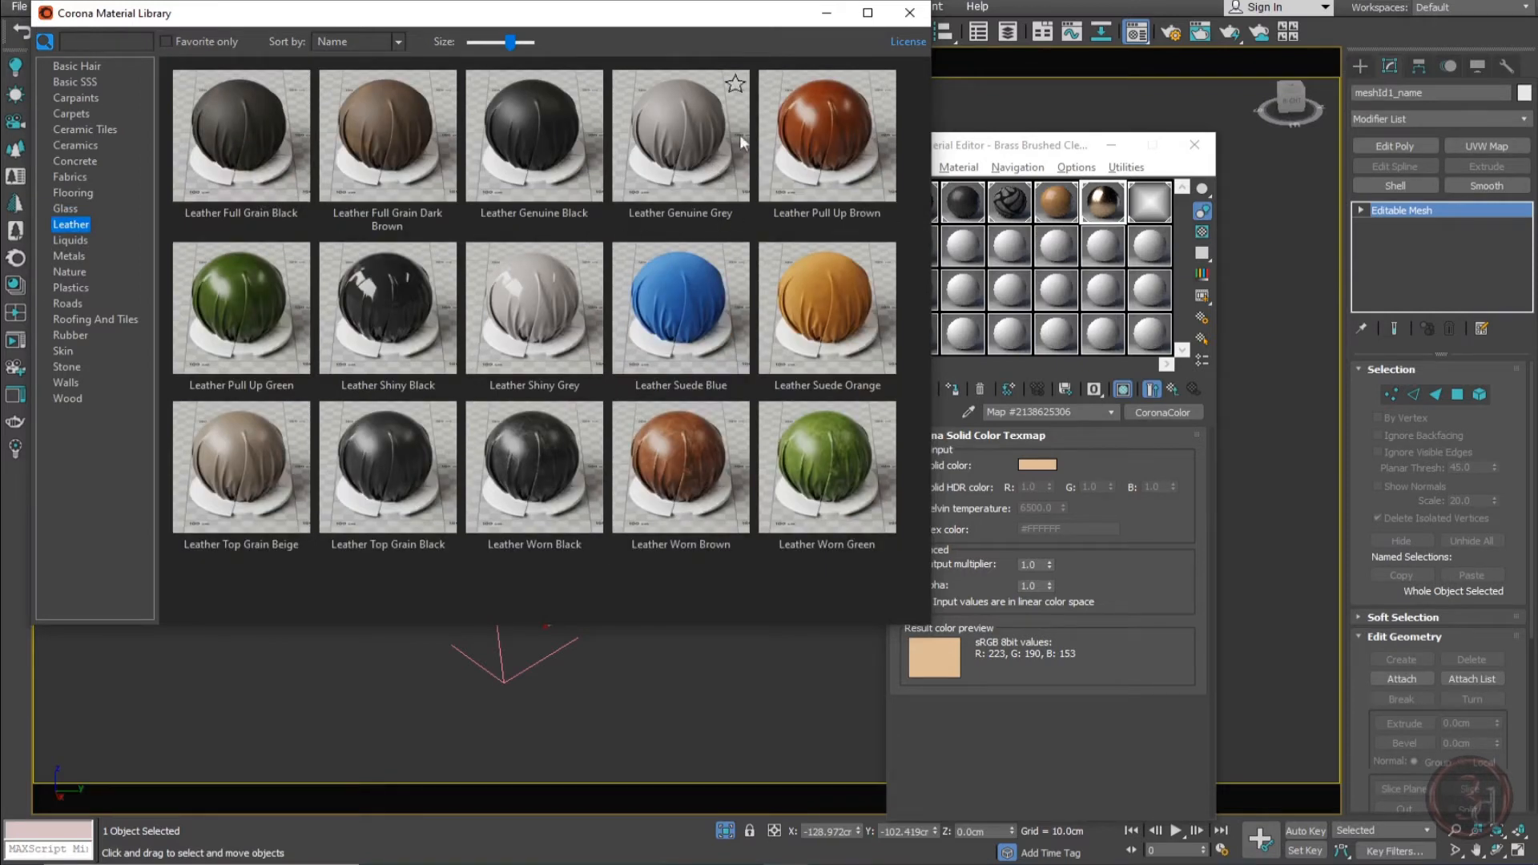
drag(660, 118, 1152, 249)
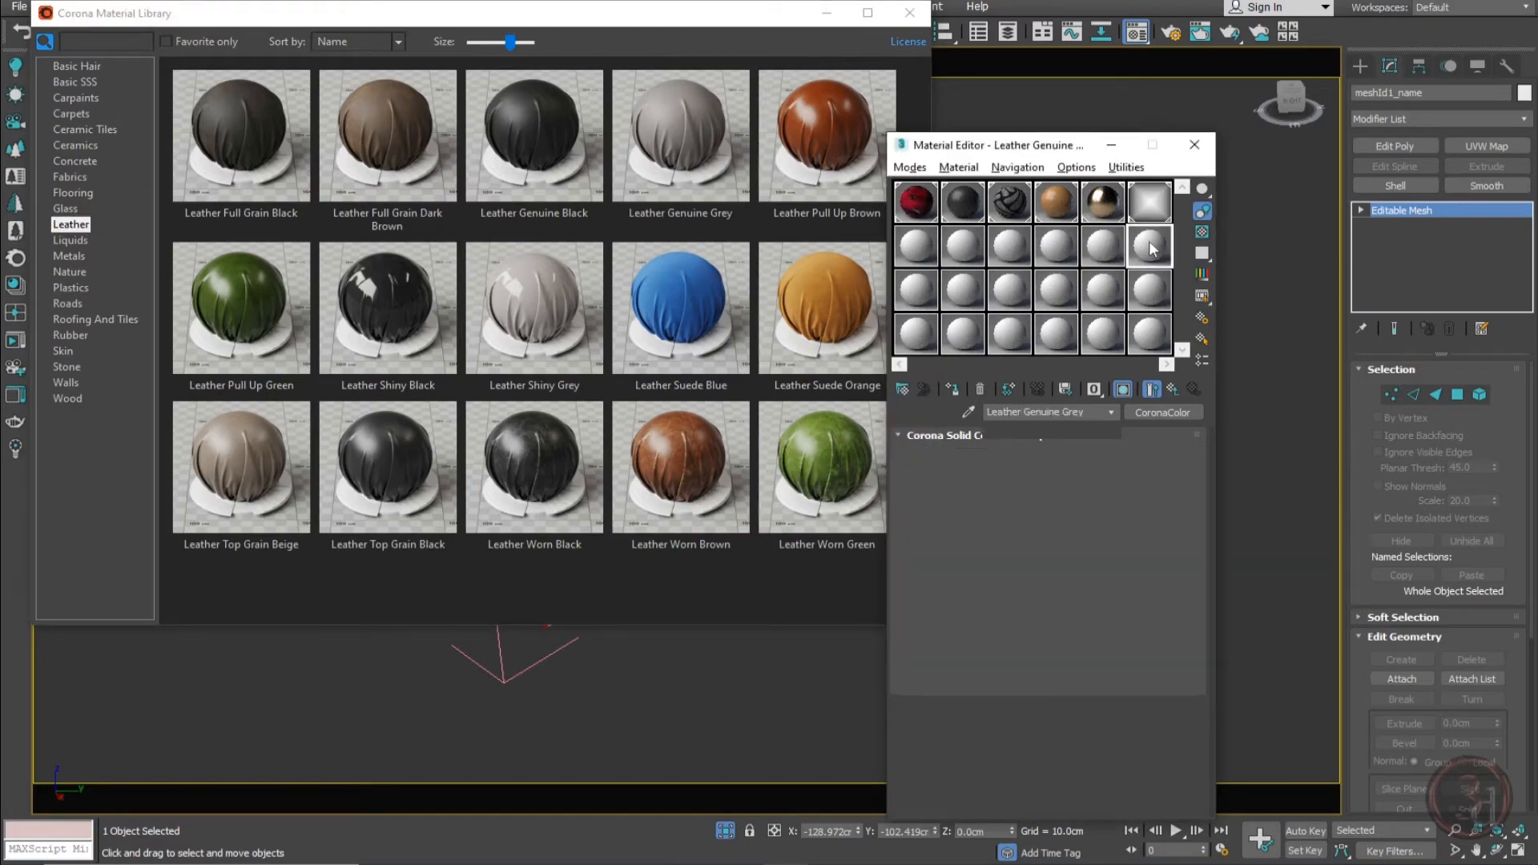
click(909, 13)
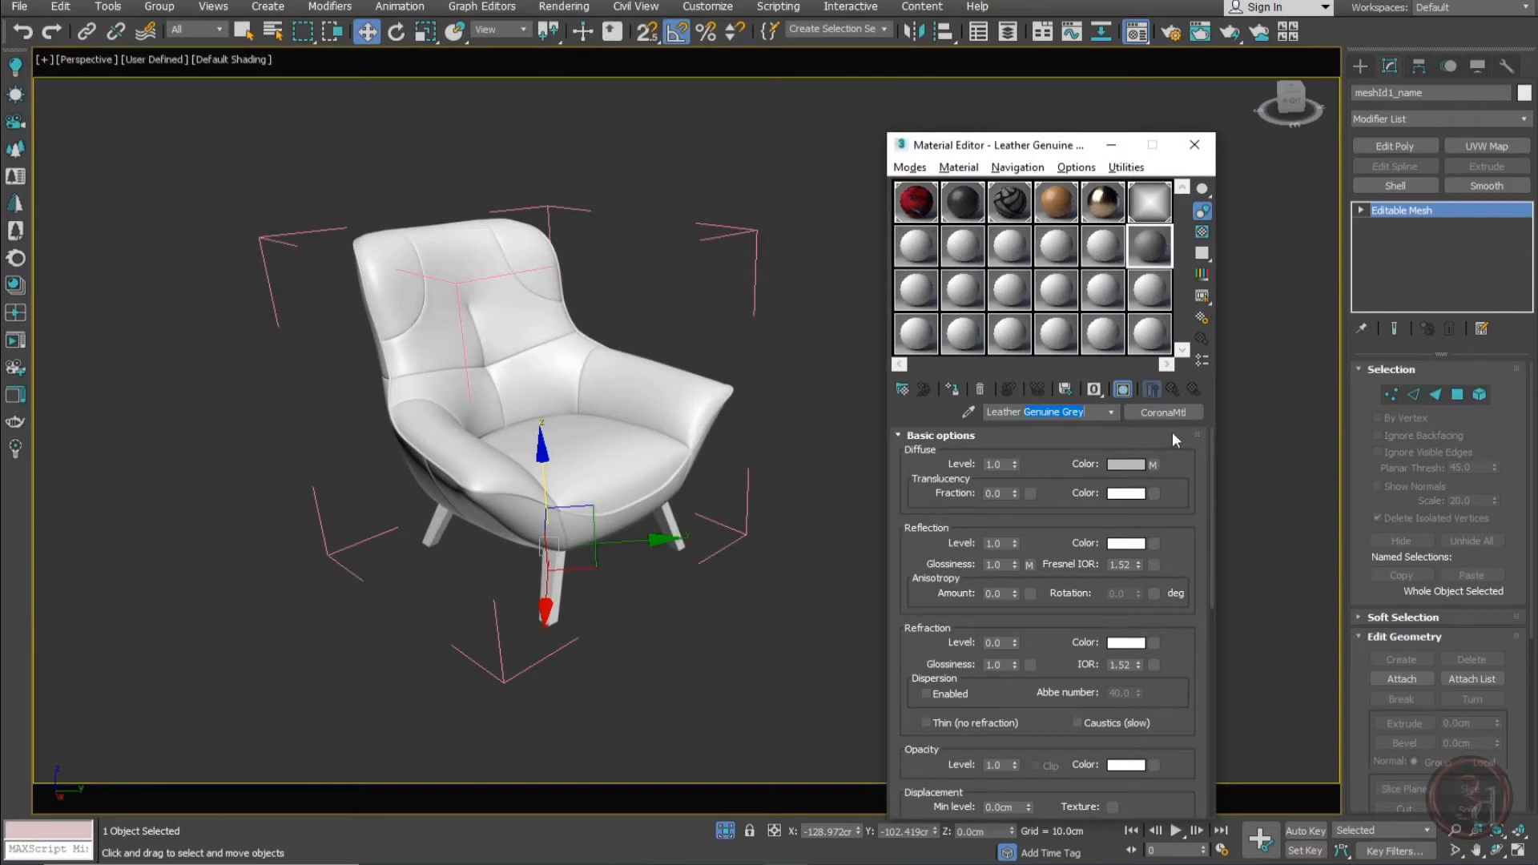
text(armcha)
Assign the Leather armchair material to the chair's upholstery and to the thin piping along its edges
drag(1151, 247, 516, 333)
alt+middle_drag(515, 333, 481, 425)
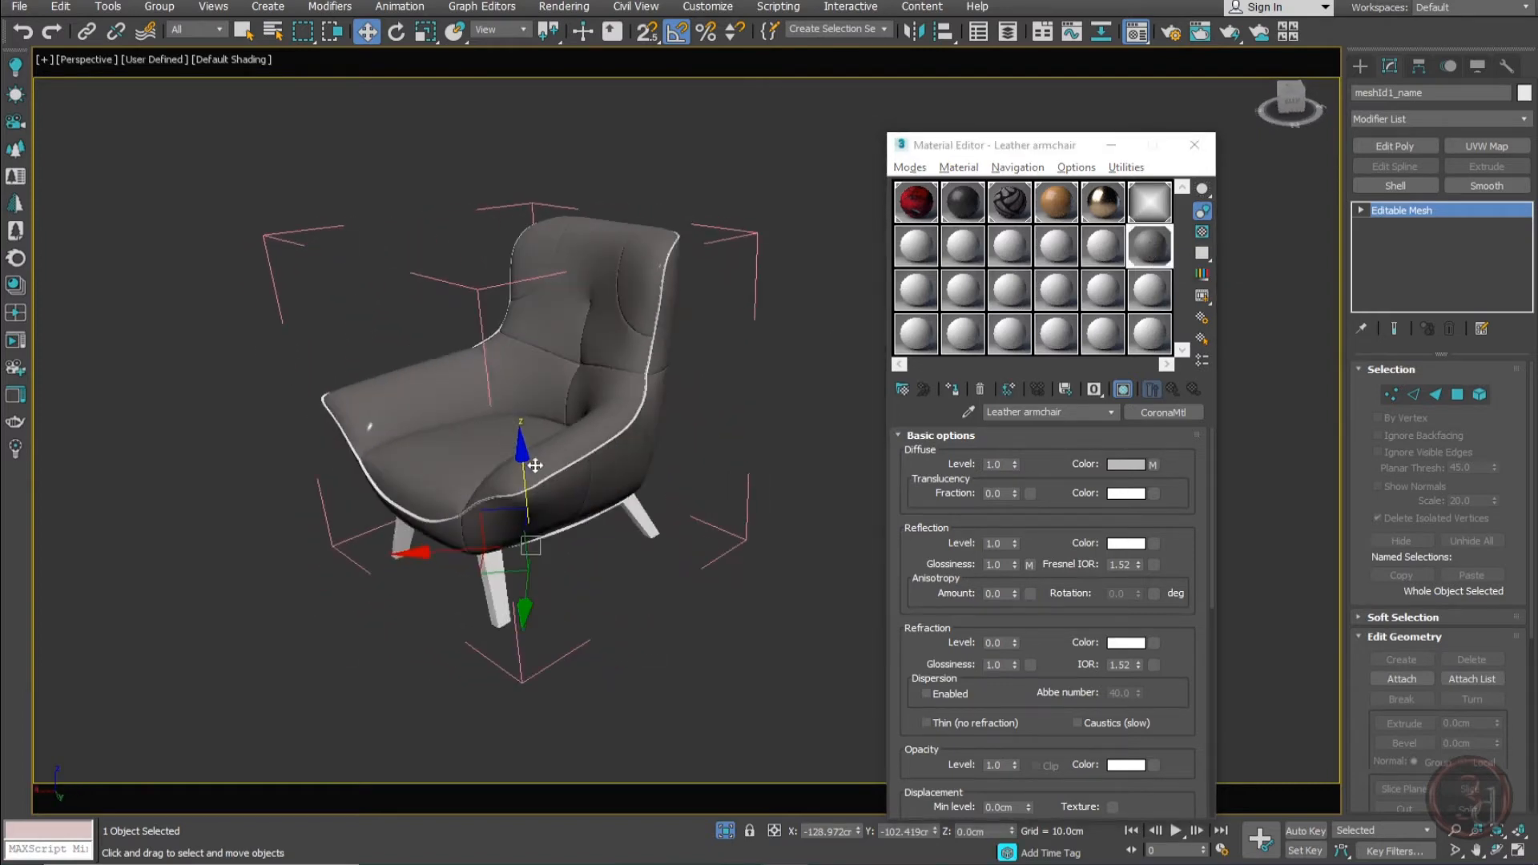
scroll(534, 465, up, 5)
scroll(834, 302, up, 6)
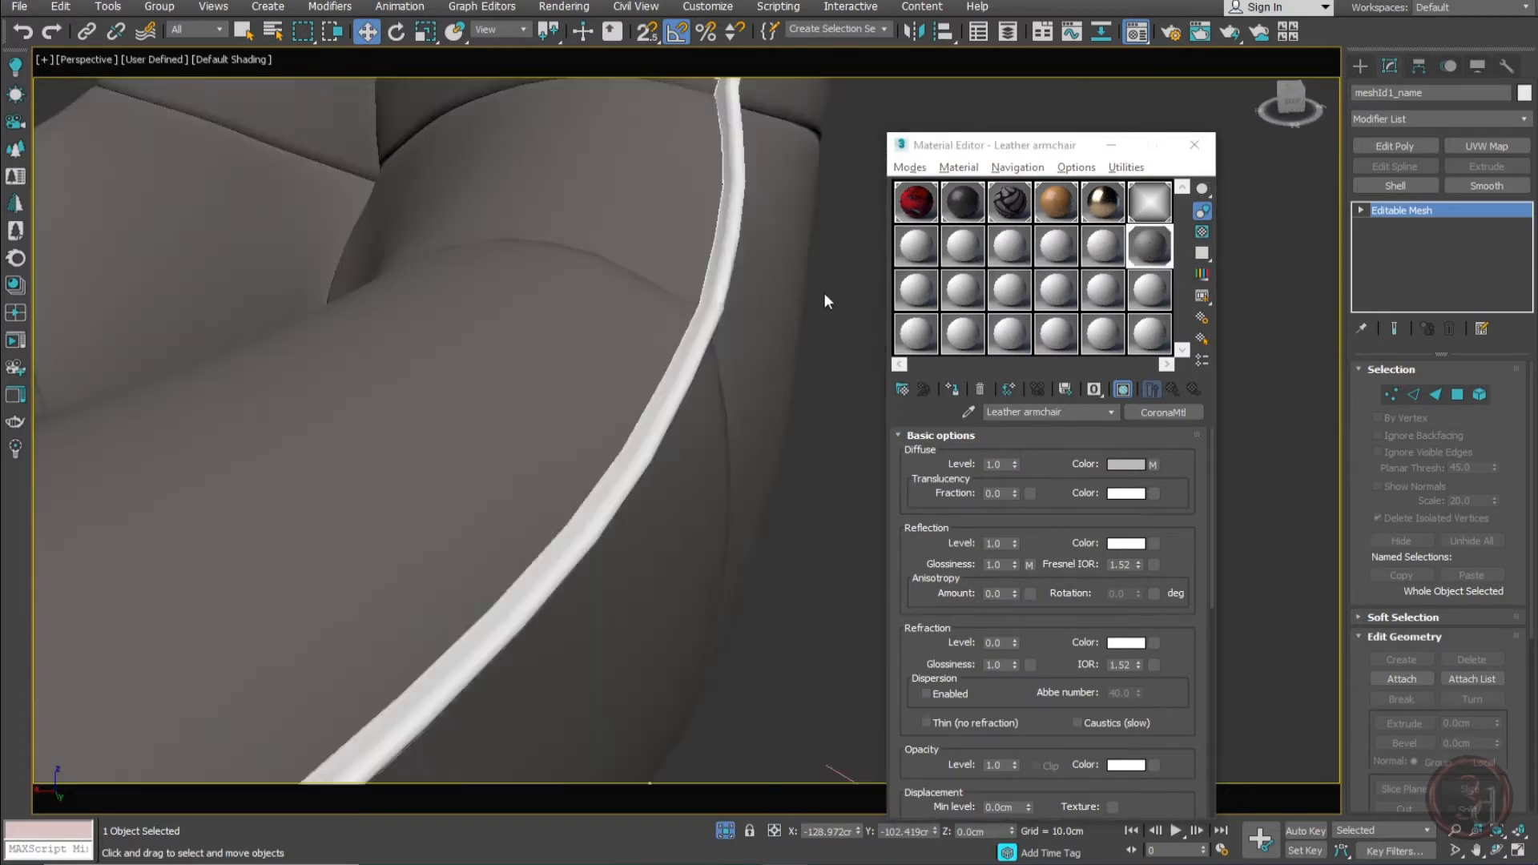
drag(1153, 246, 731, 256)
scroll(730, 257, down, 8)
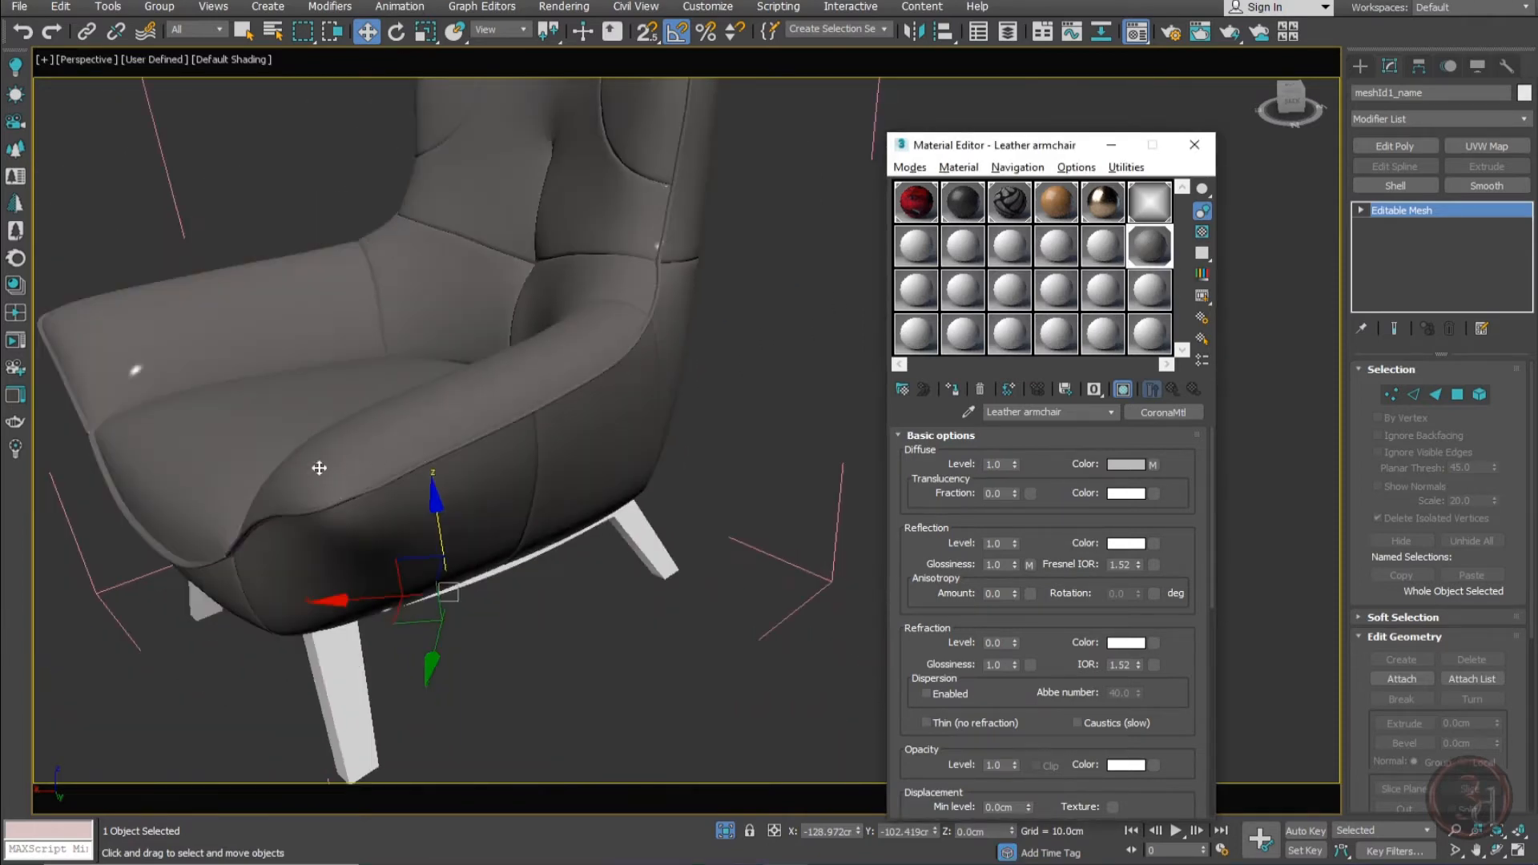
alt+middle_drag(319, 468, 373, 503)
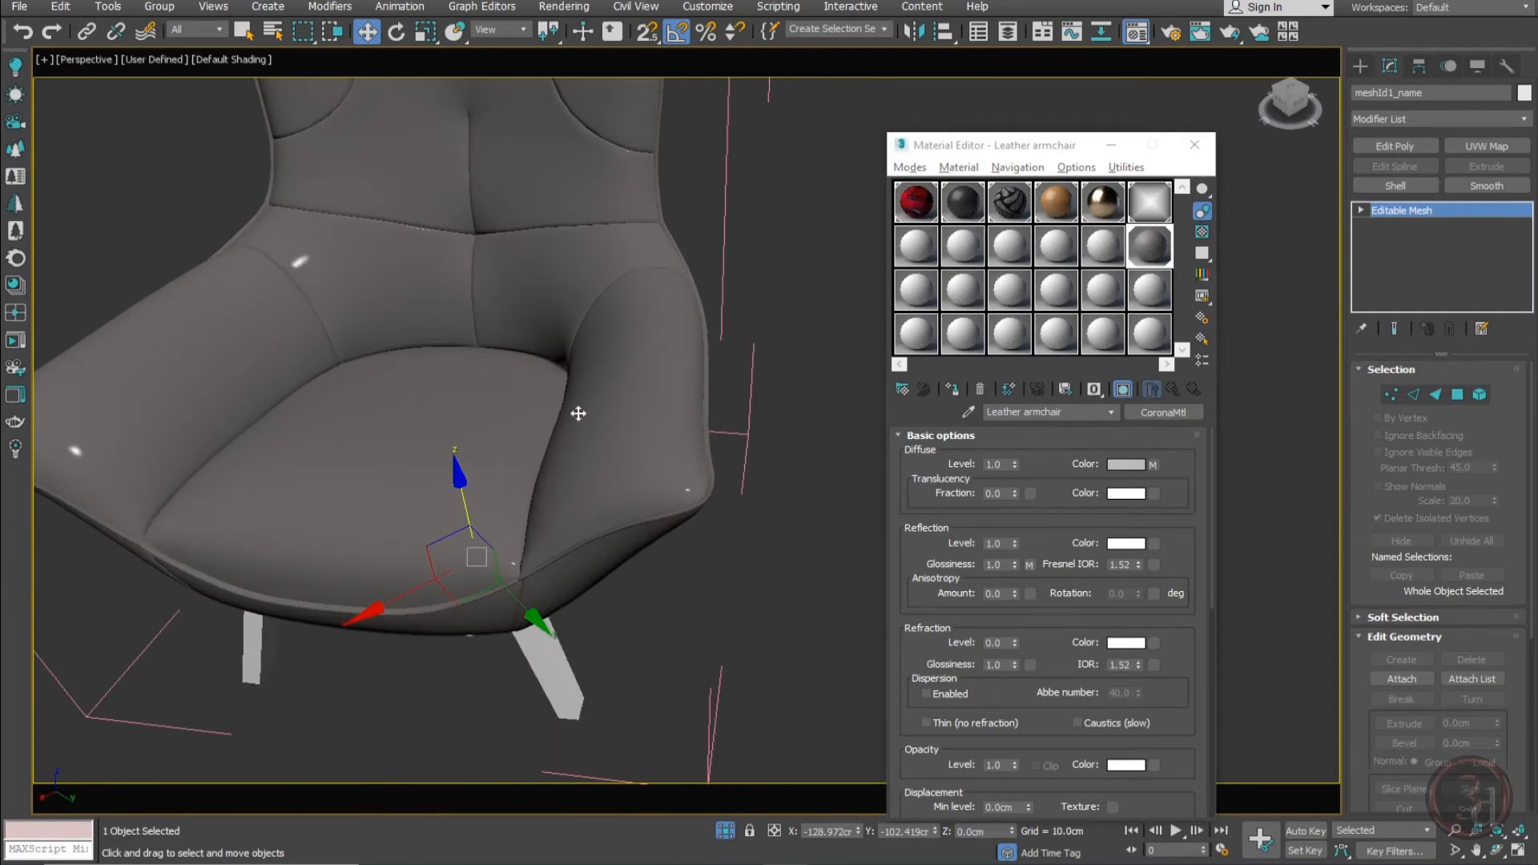
Add a UVW Map modifier with Box mapping to the armchair upholstery
click(808, 322)
click(512, 248)
drag(512, 248, 399, 193)
key(ctrl+z)
click(1488, 148)
click(1404, 469)
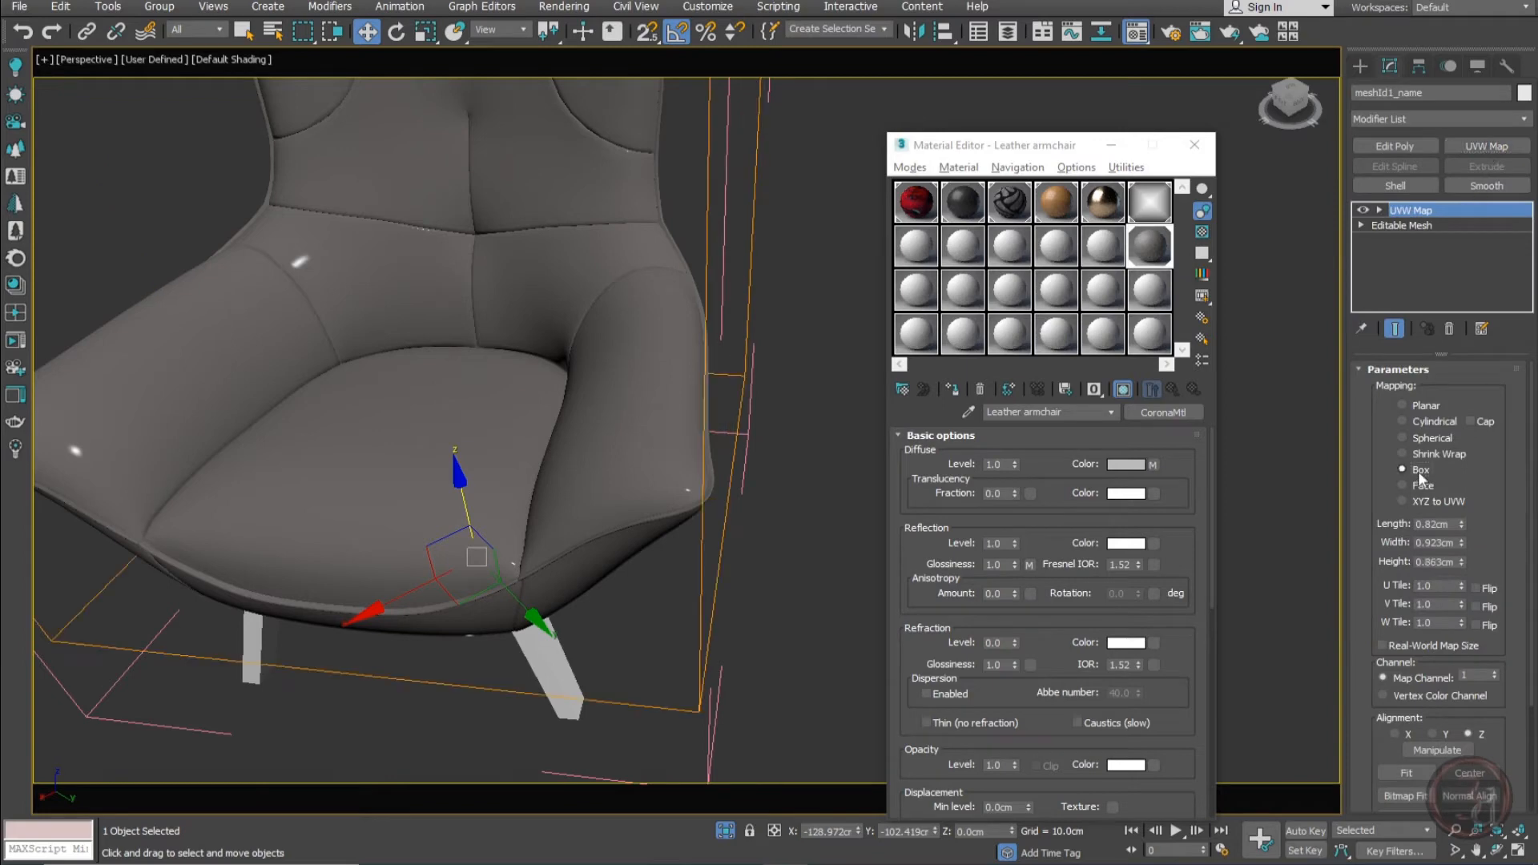
Examine the bitmap image inside the leather's diffuse RGB Multiply and triplanar maps, and return to the material's top level
mouse_move(1176, 510)
mouse_down()
mouse_move(1156, 482)
mouse_move(1178, 467)
mouse_move(1170, 502)
mouse_up()
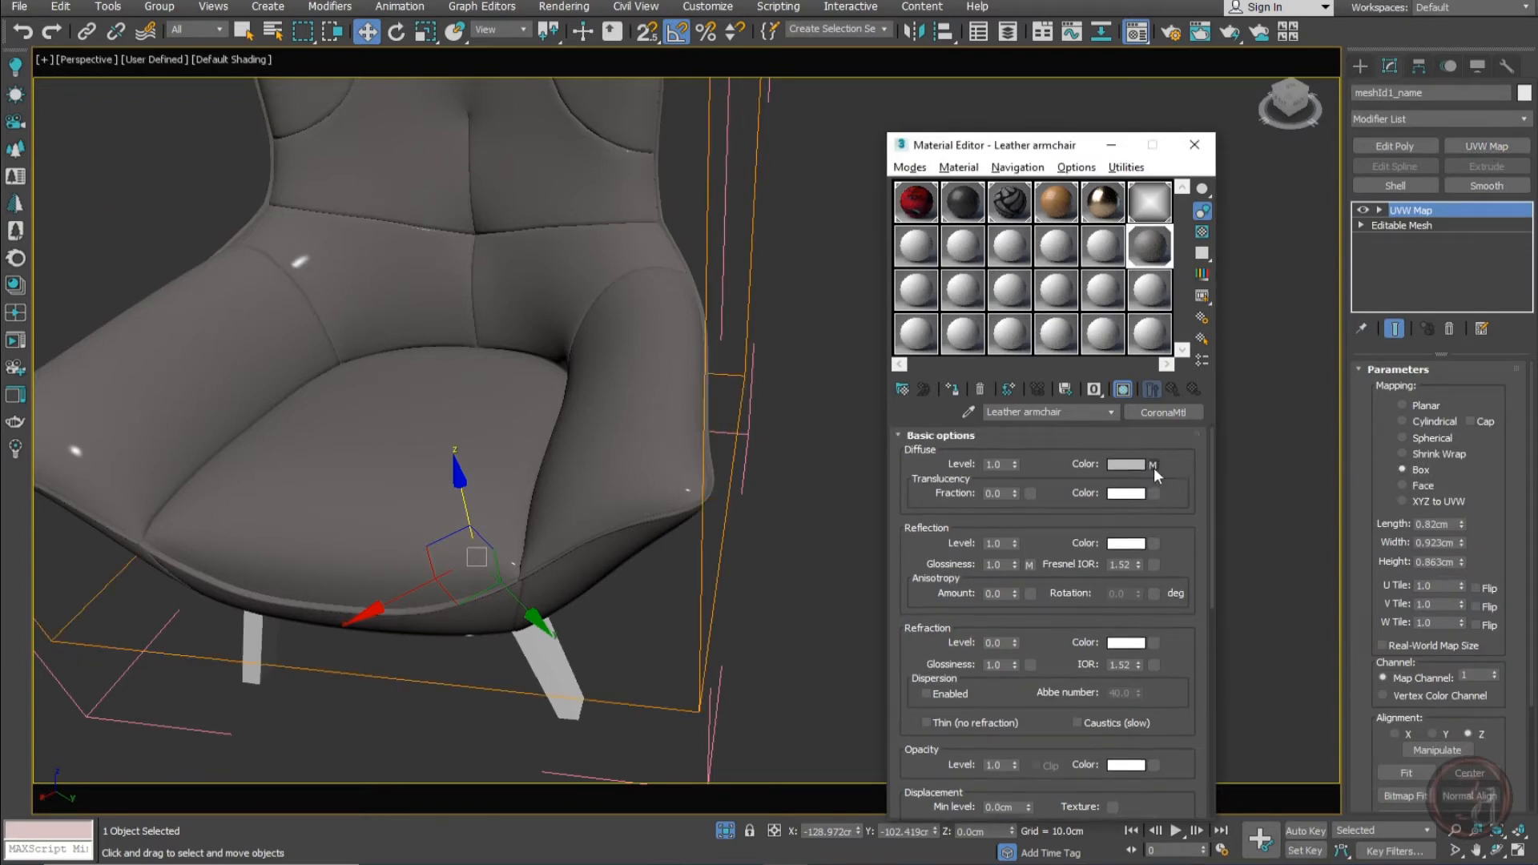
click(1153, 465)
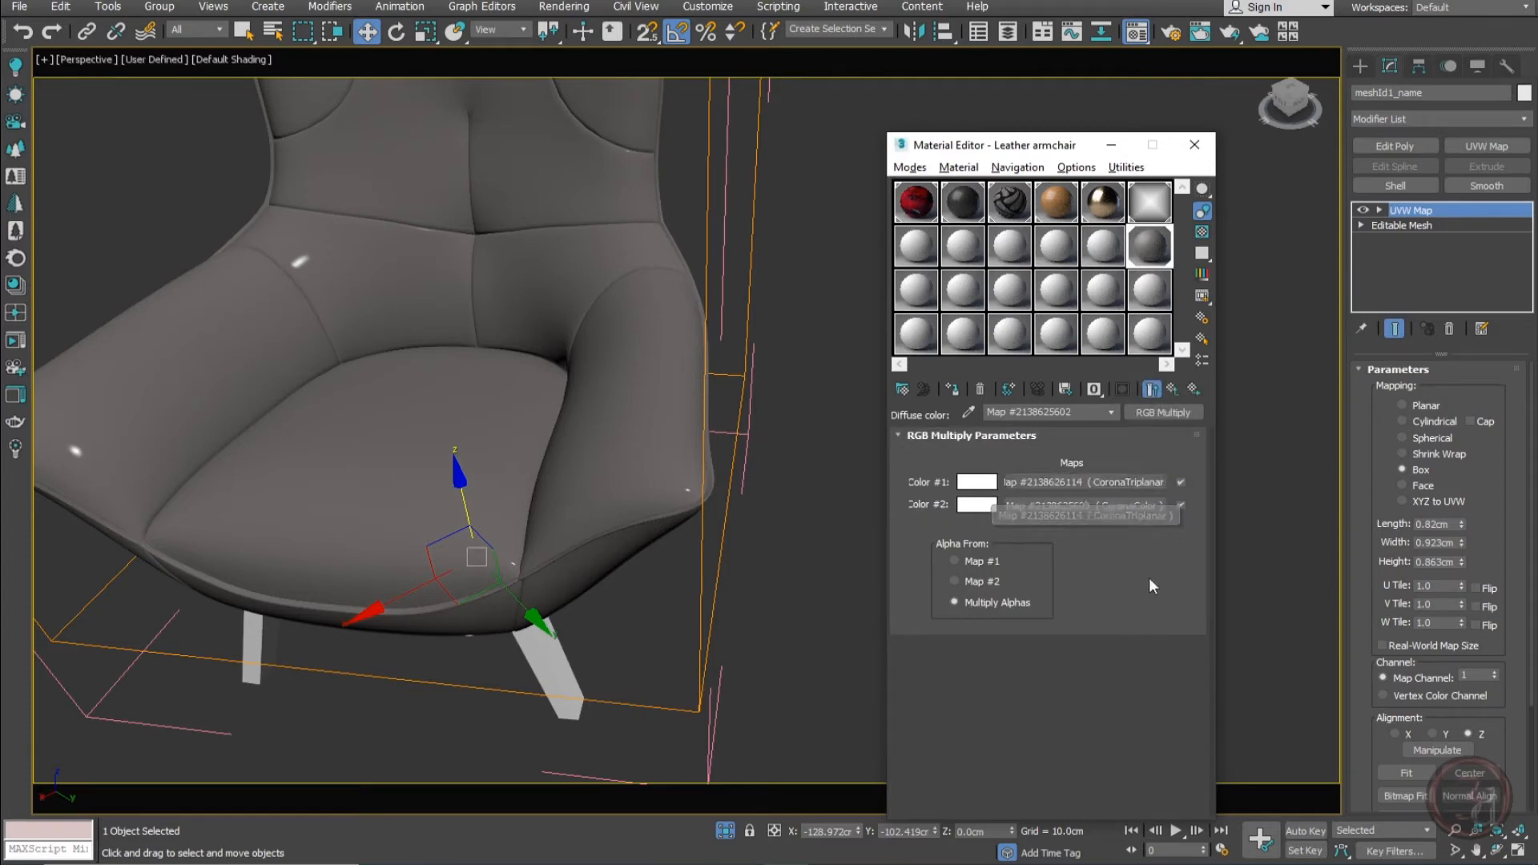
click(1135, 481)
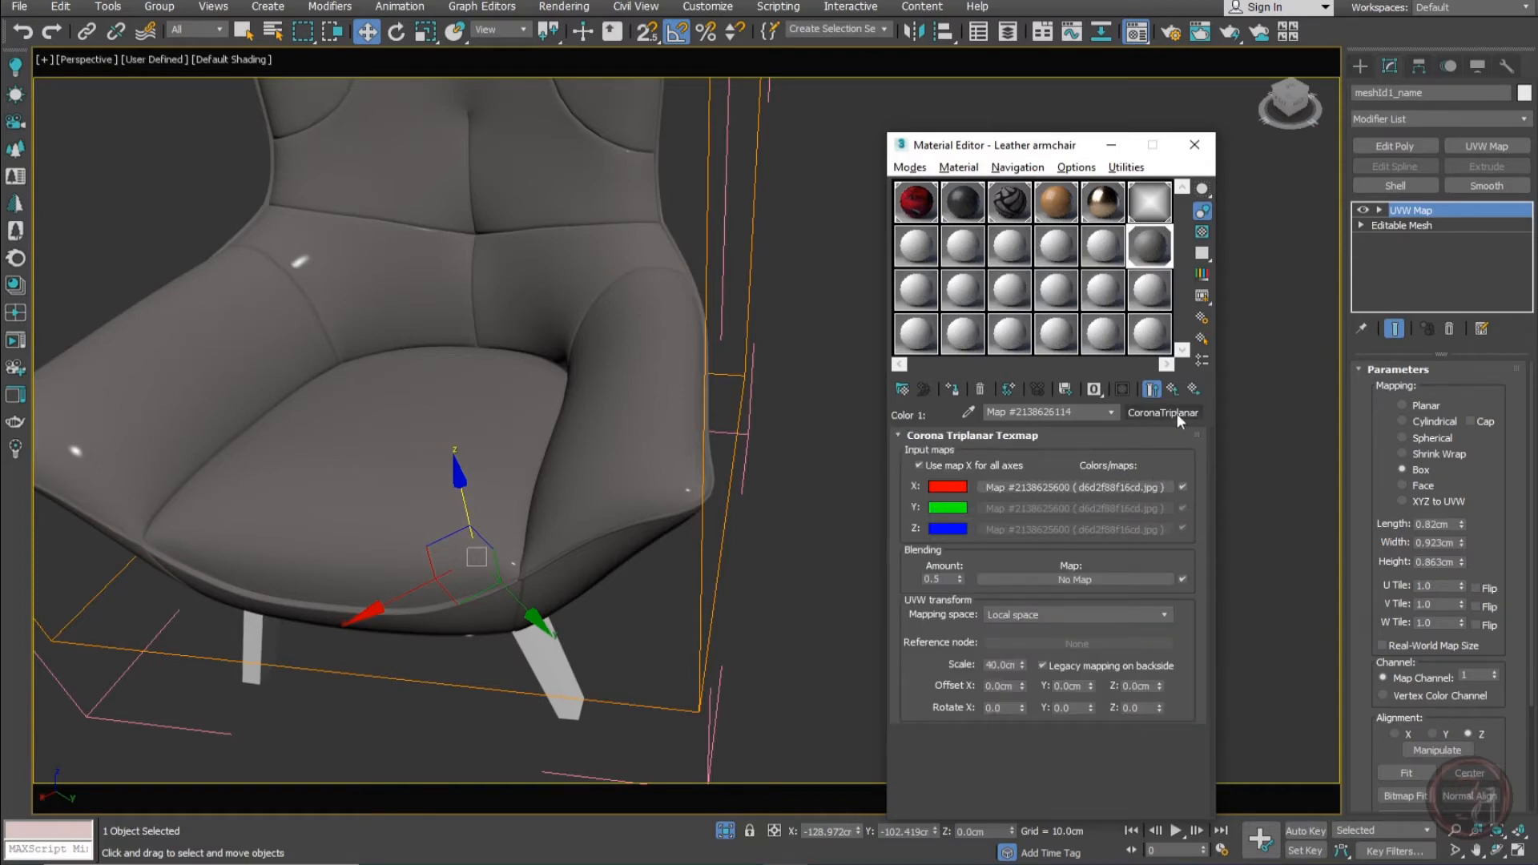
click(1131, 485)
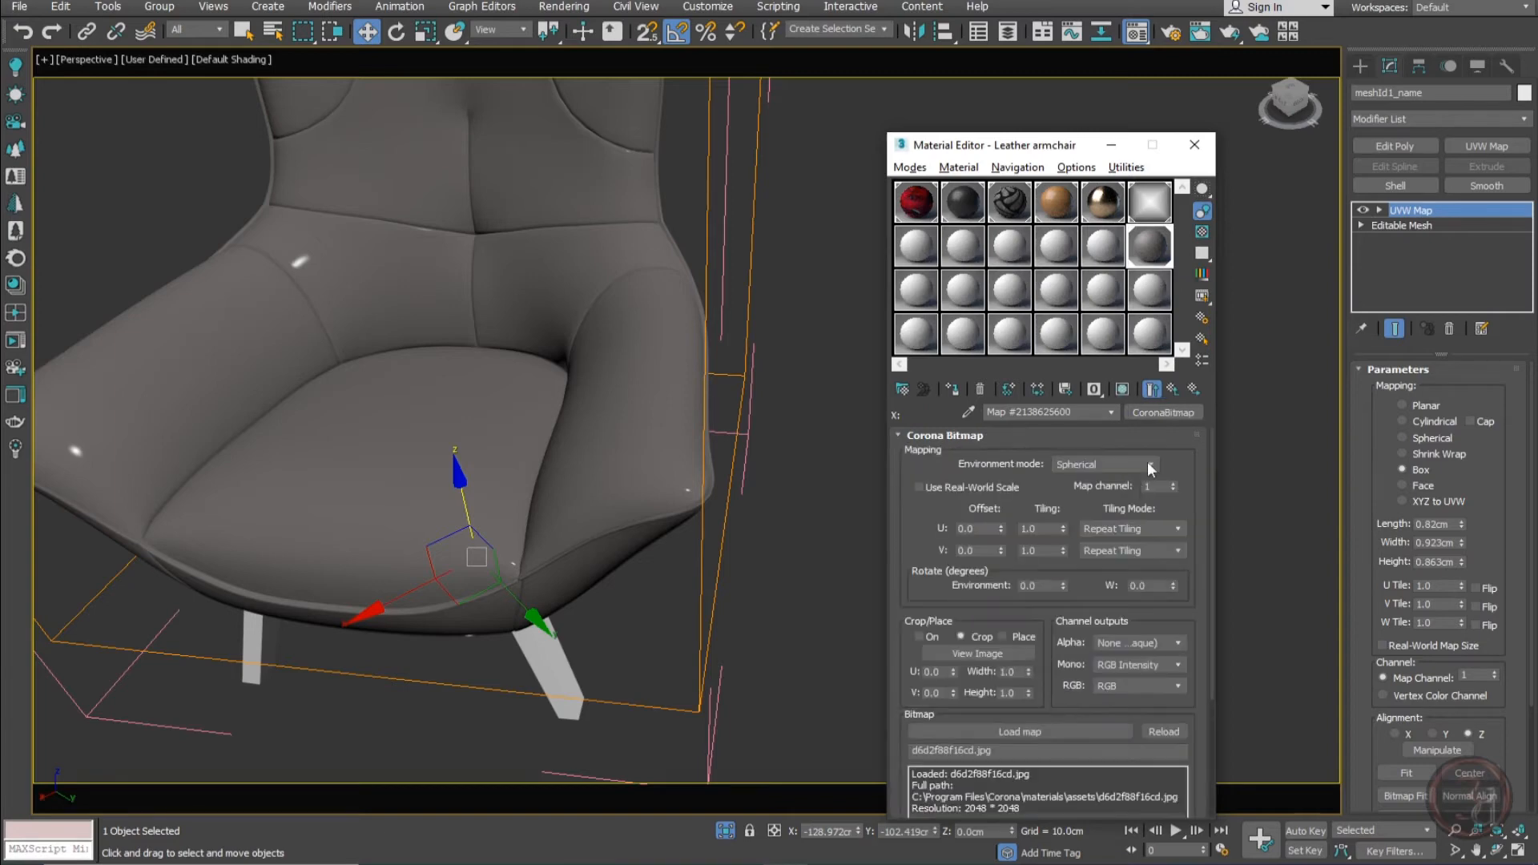
click(990, 653)
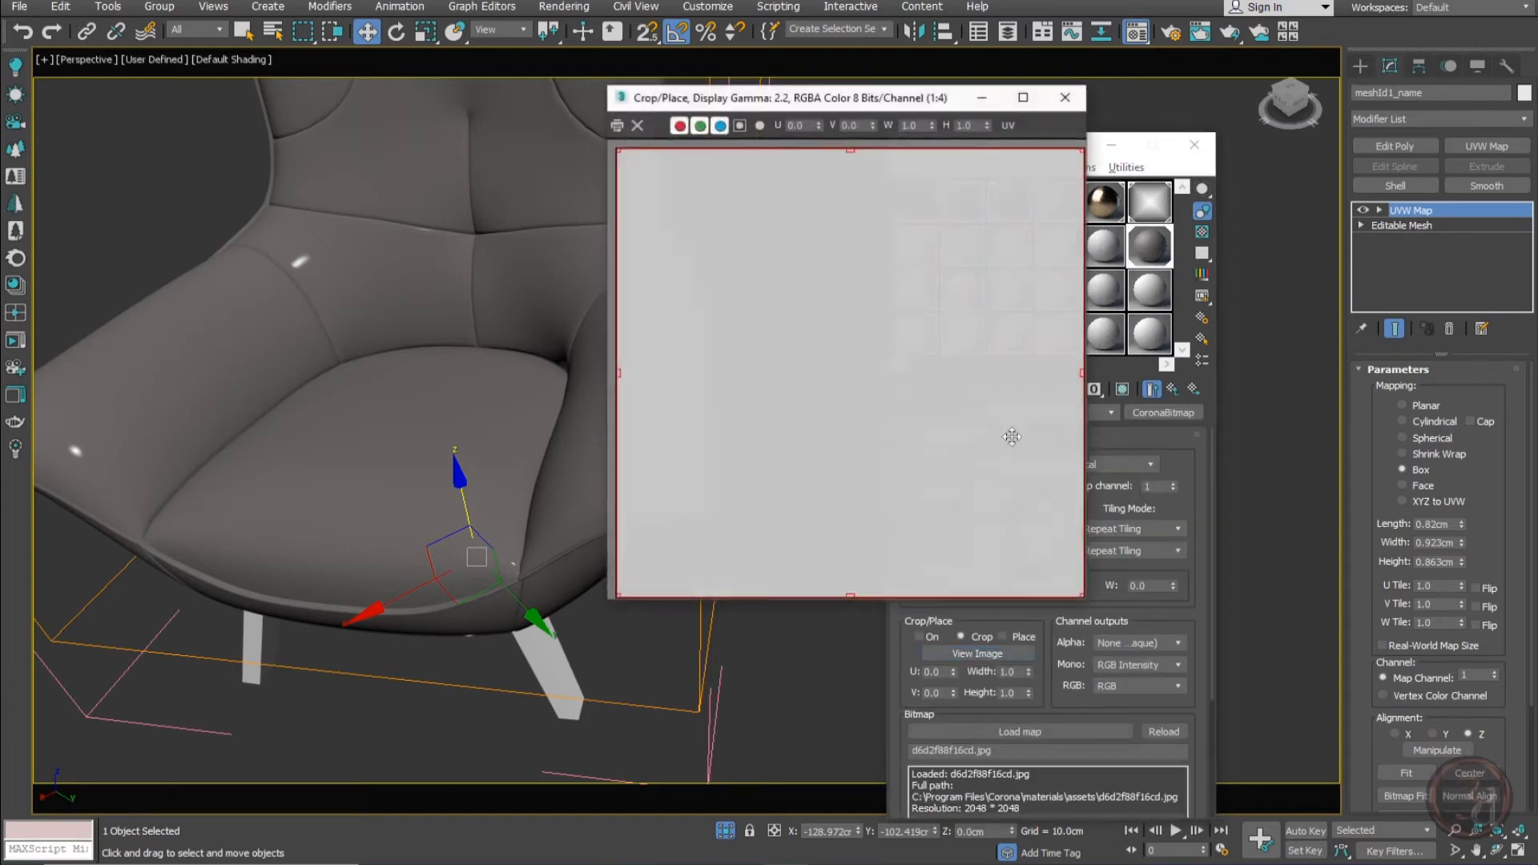
click(1065, 97)
click(1173, 389)
click(1174, 390)
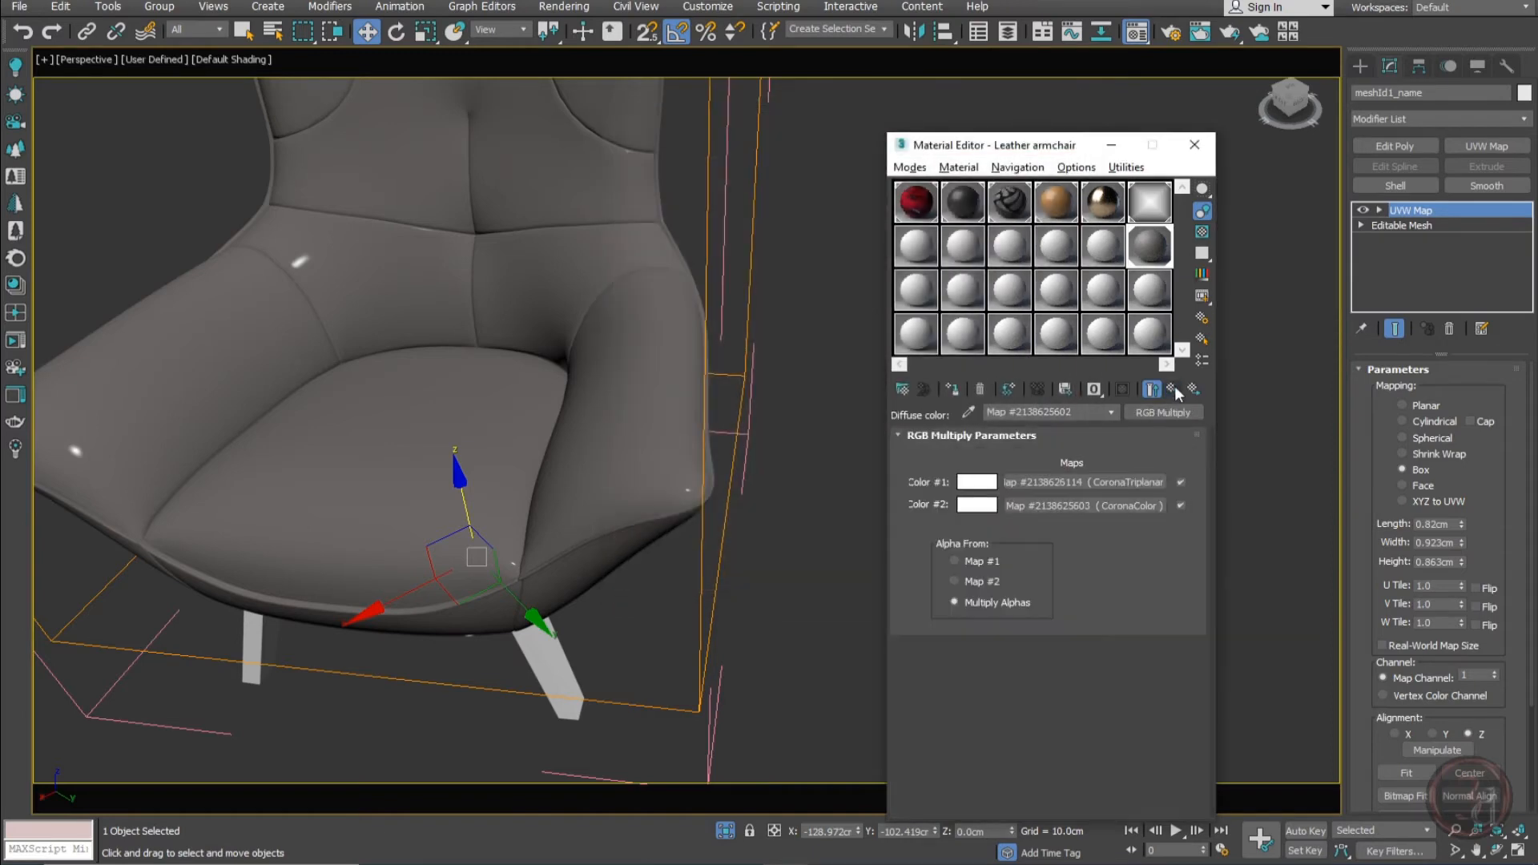
click(1174, 389)
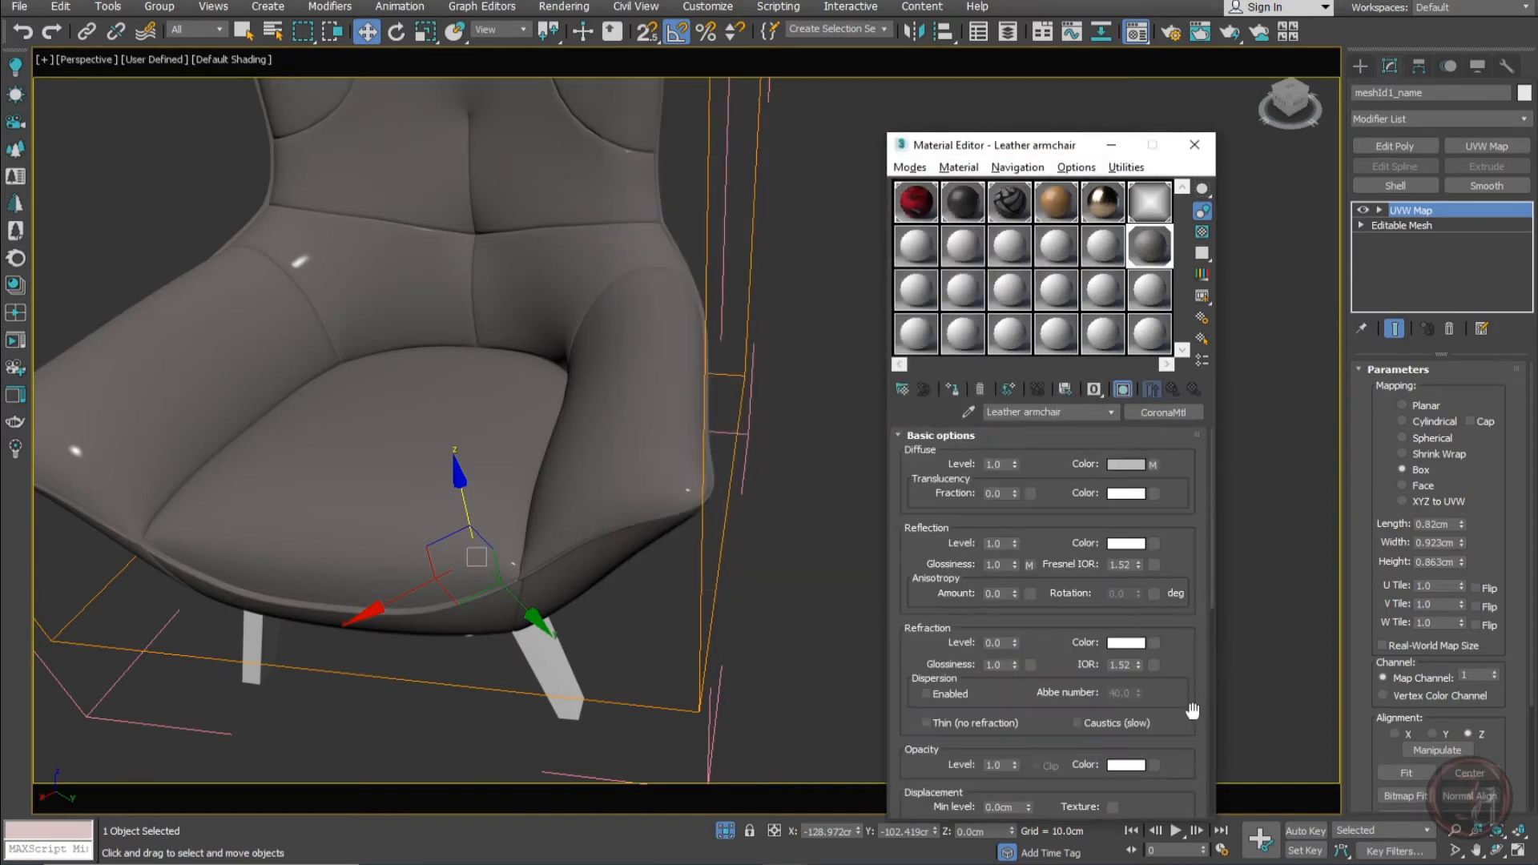
Examine the normal bitmap inside the leather's bump map and return to the material's basic options
drag(1193, 711, 1204, 180)
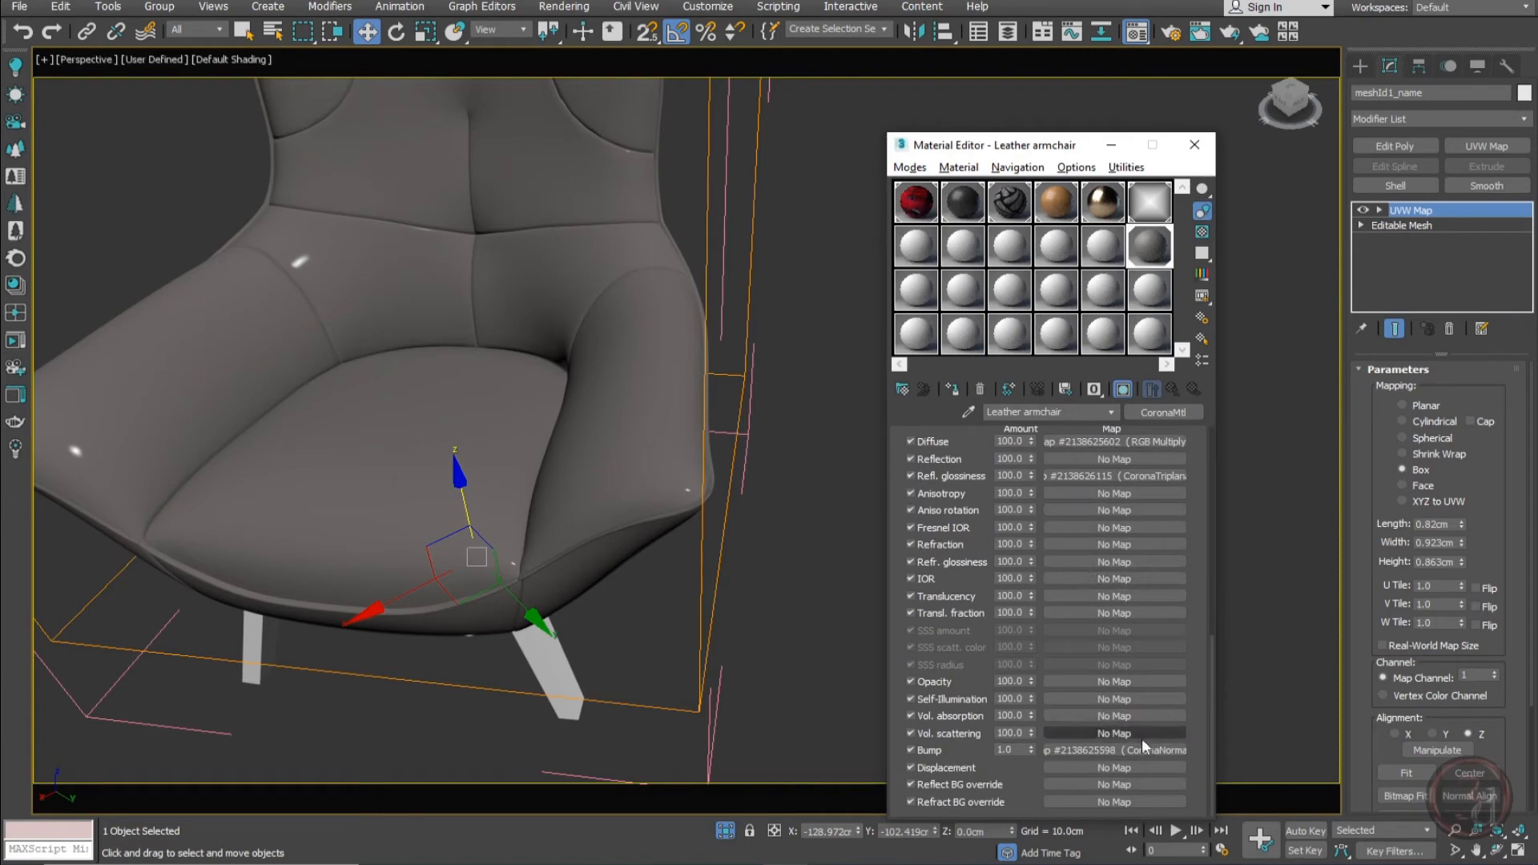
click(1084, 750)
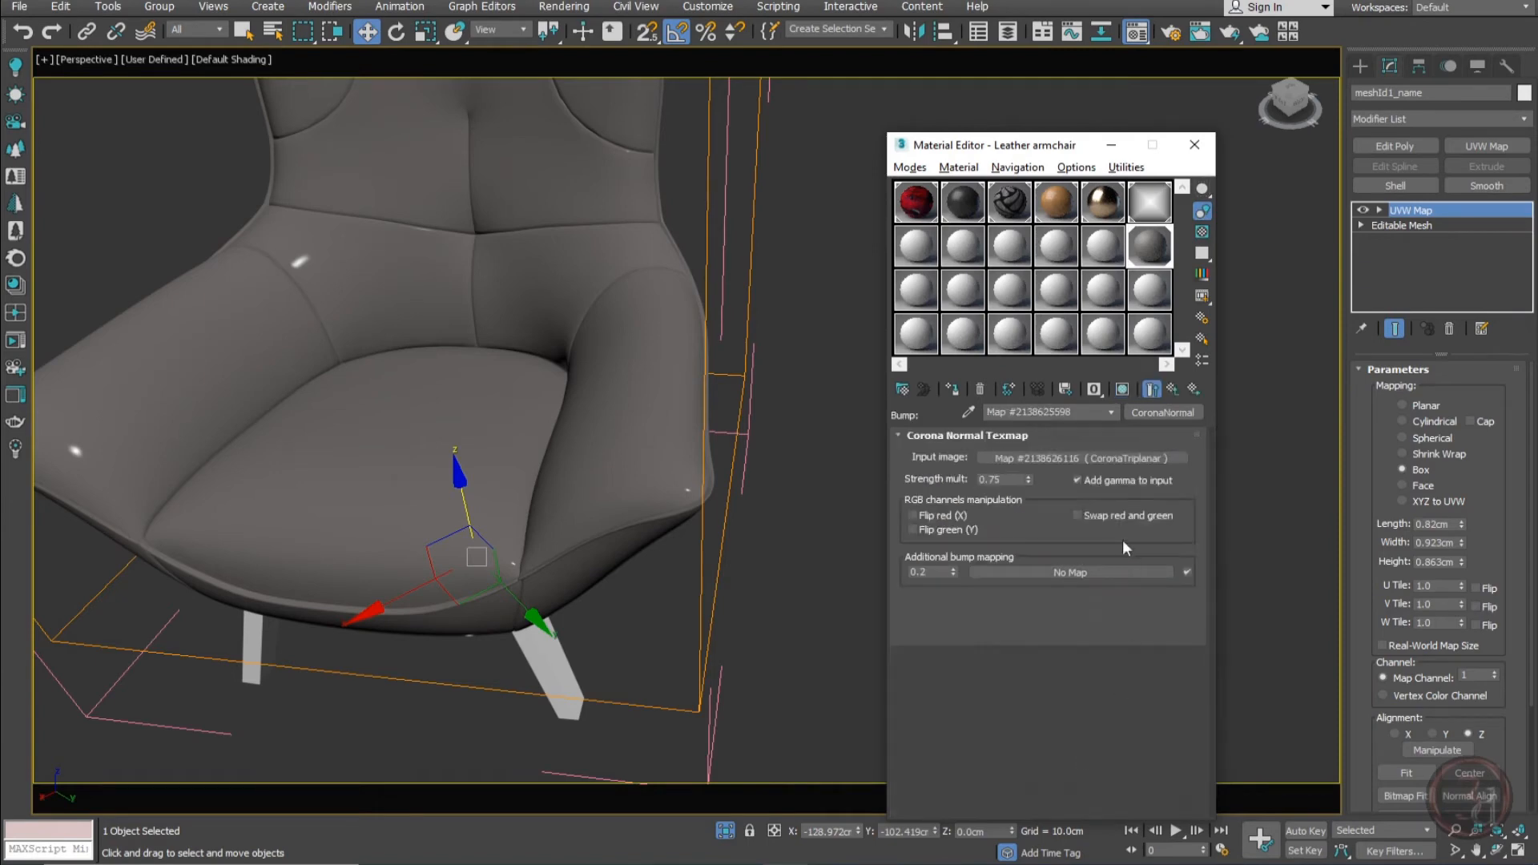
click(1134, 458)
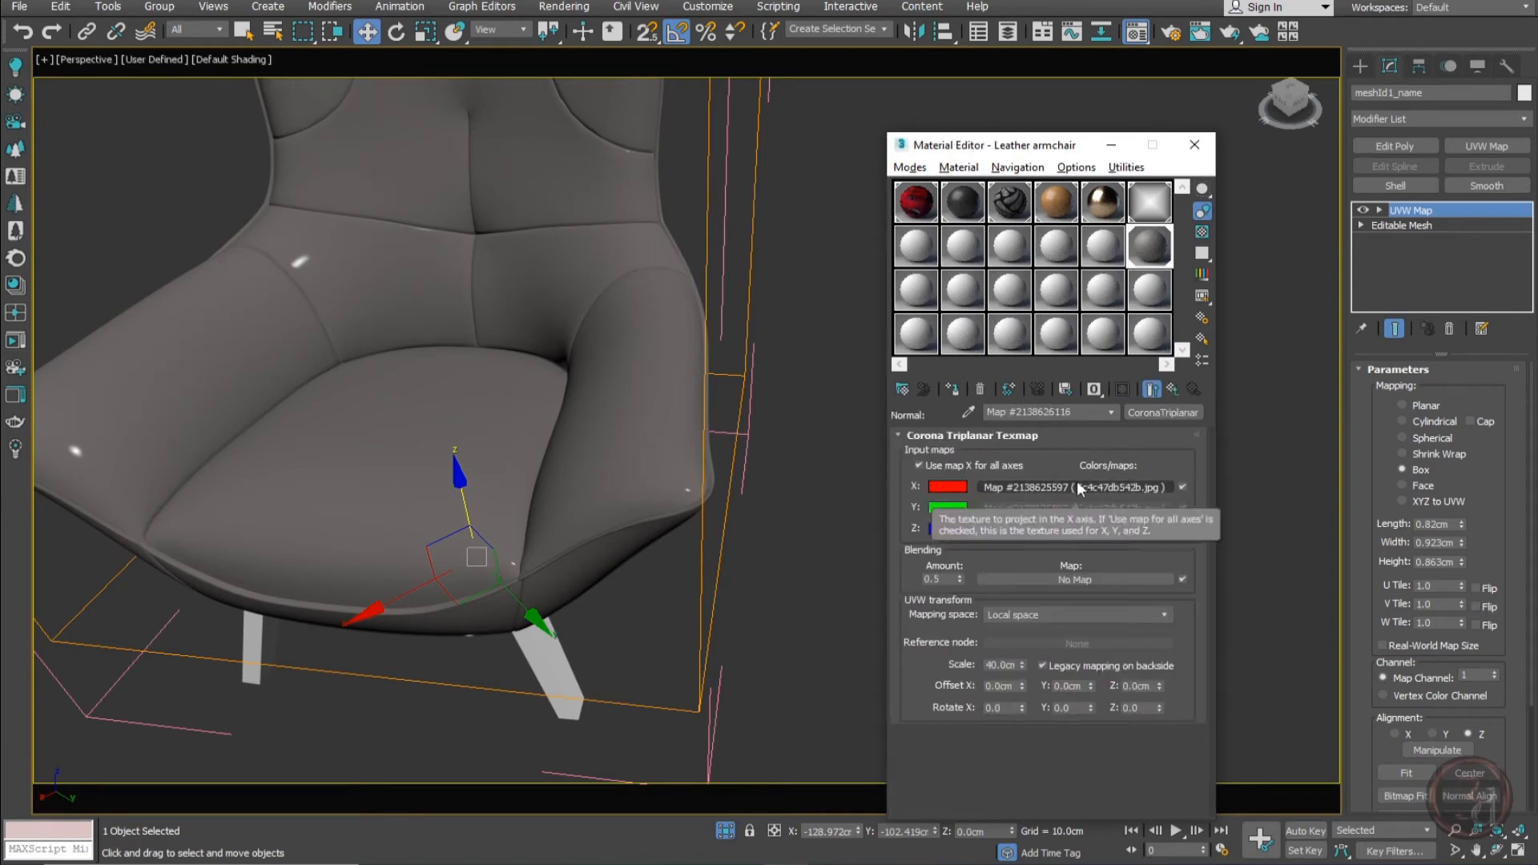
click(1078, 486)
click(997, 647)
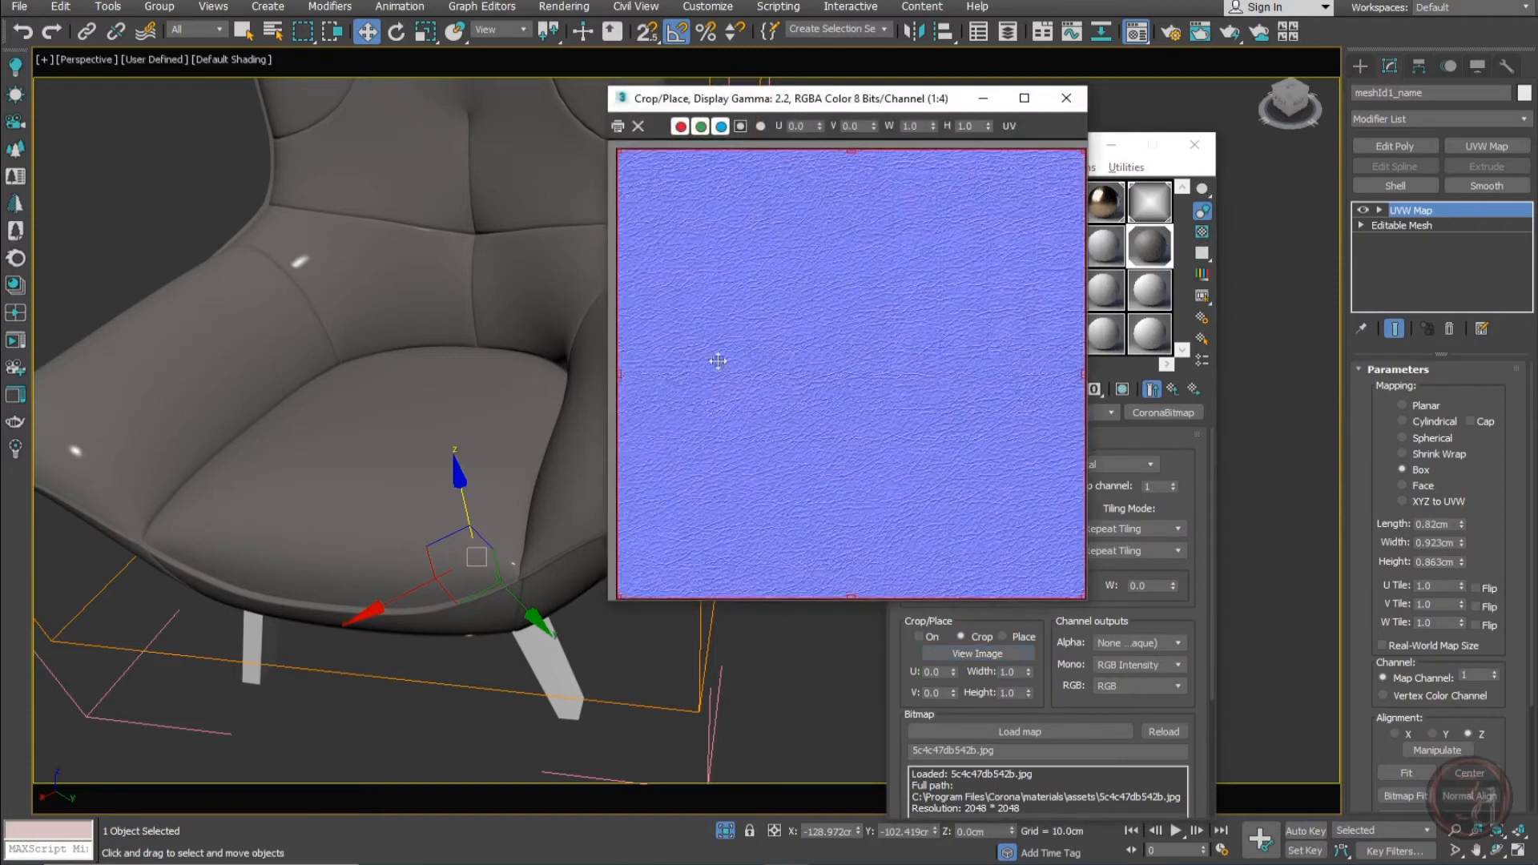
drag(1059, 101, 1066, 108)
click(1066, 109)
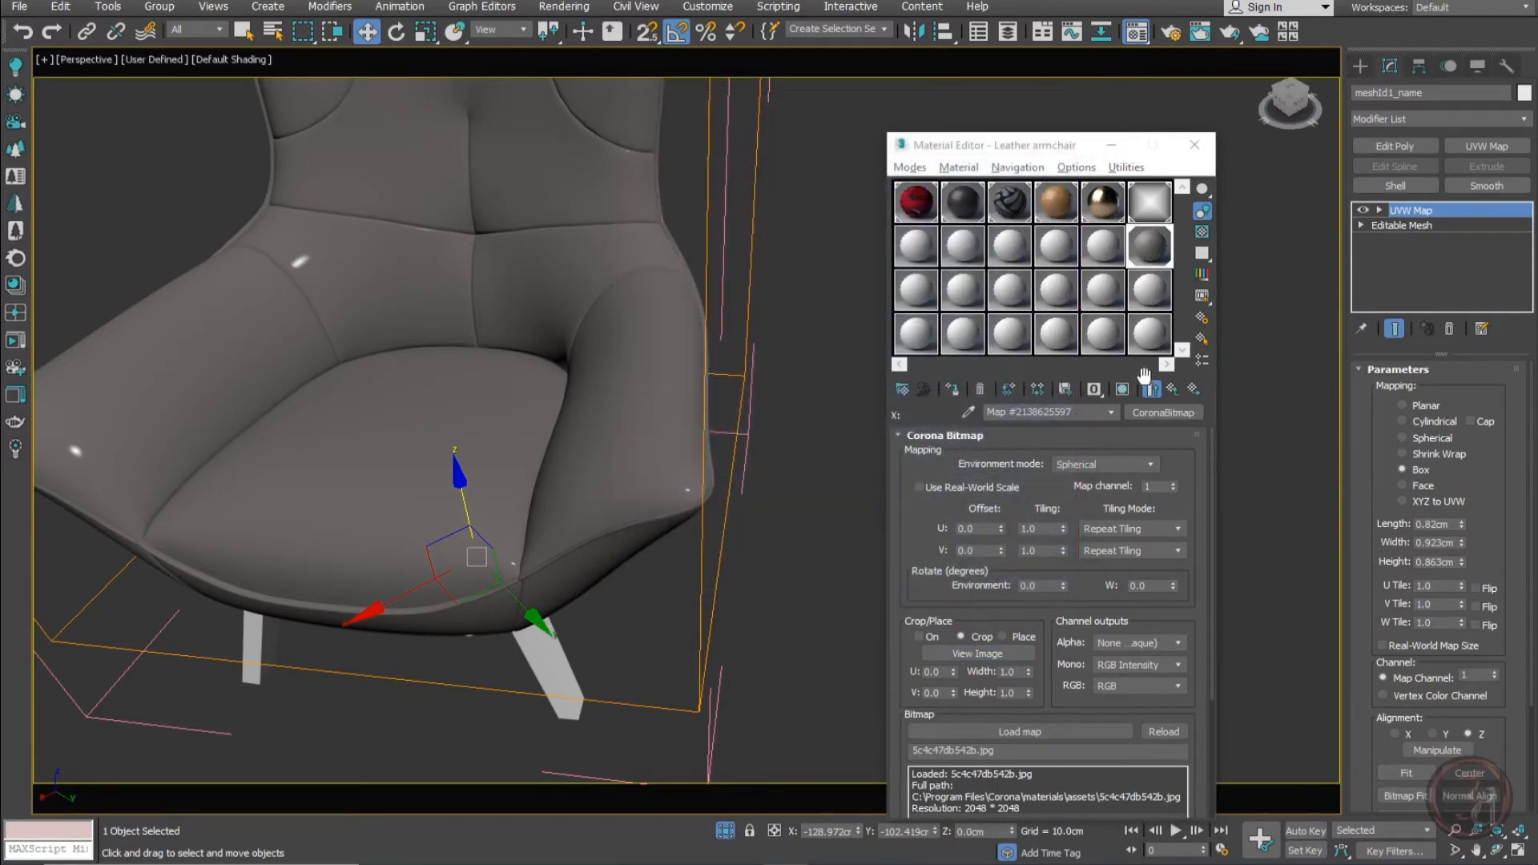
click(1170, 390)
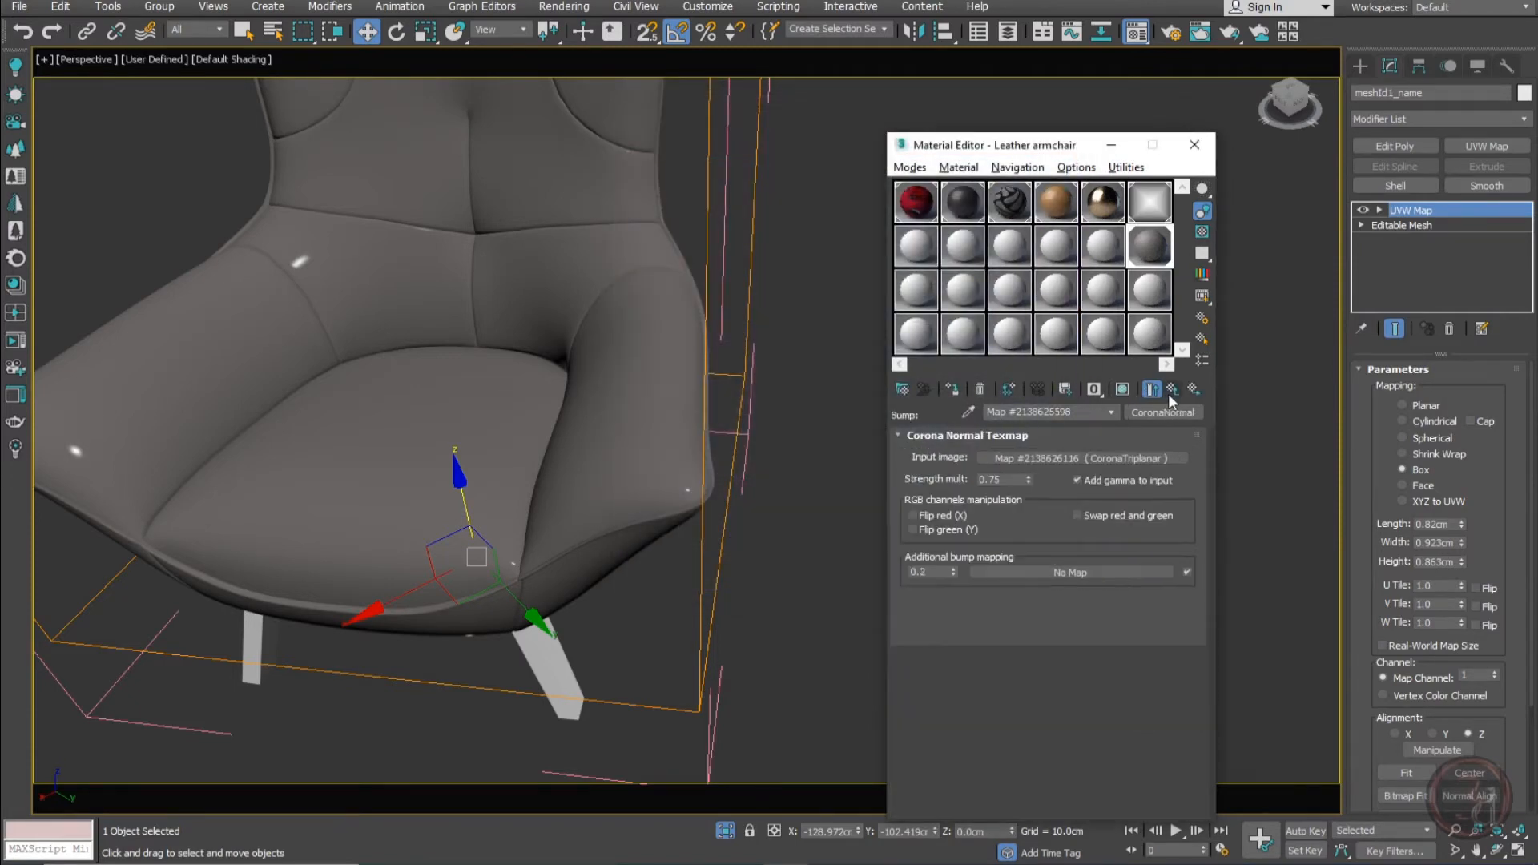
click(1168, 393)
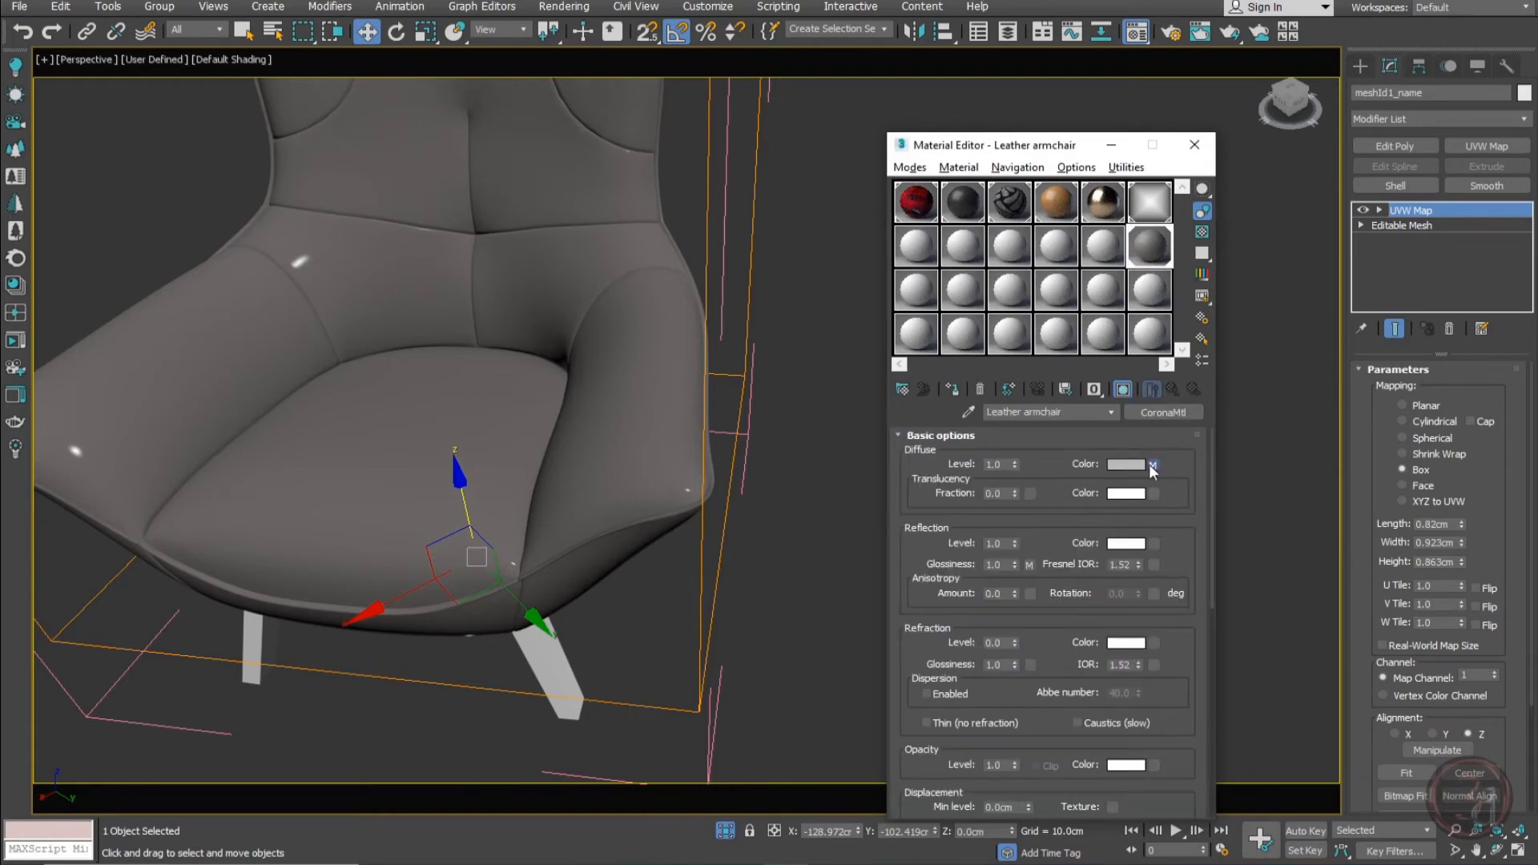
Replace the triplanar map in Color #1 of the diffuse RGB Multiply with an instance of its bitmap d6d2f88f16cd.jpg
click(1151, 465)
click(1127, 485)
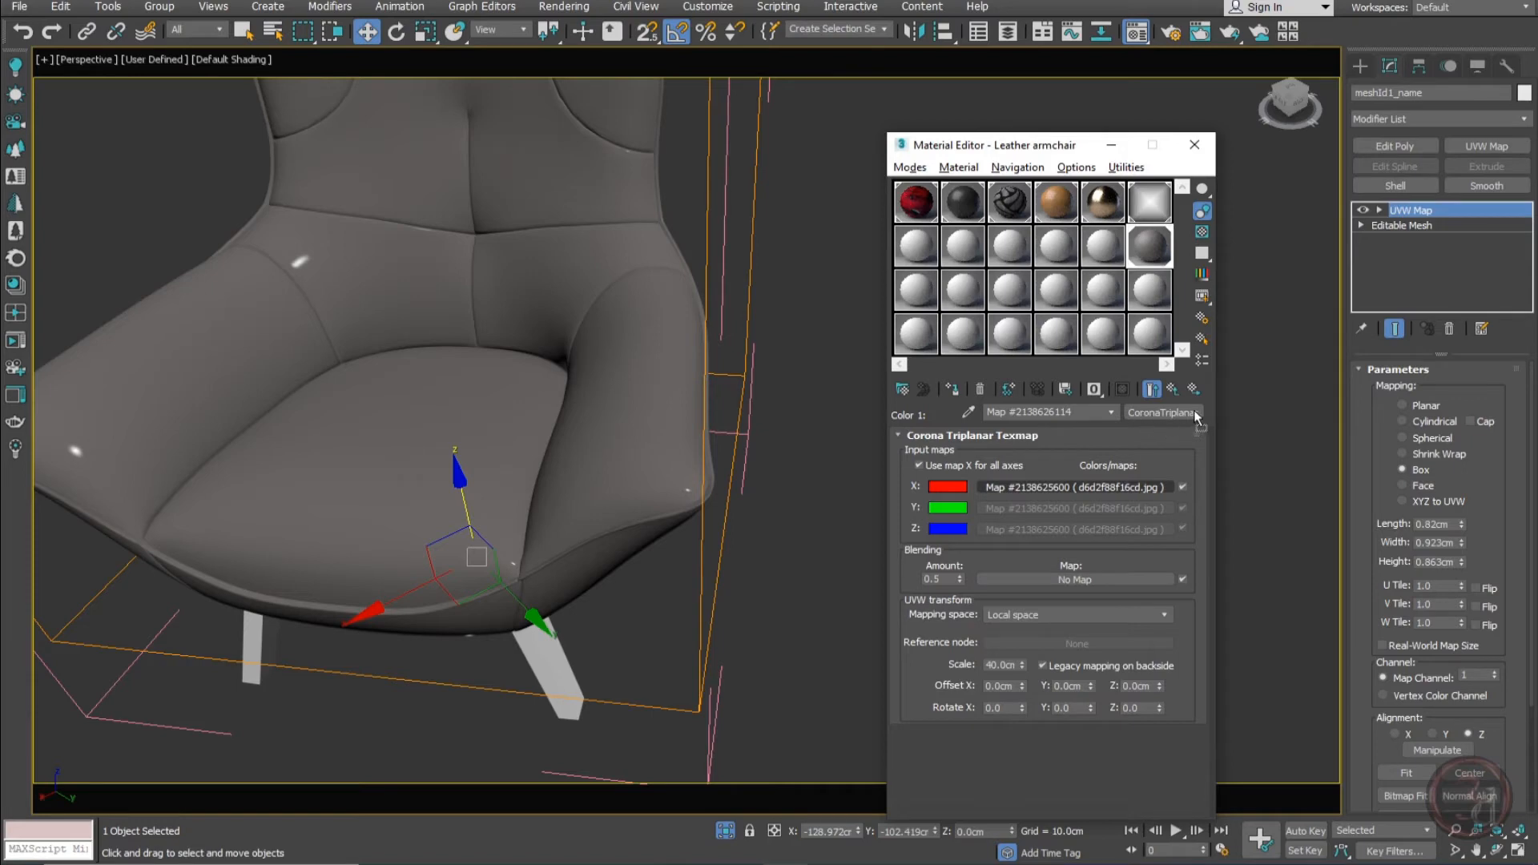
drag(1197, 417, 1183, 410)
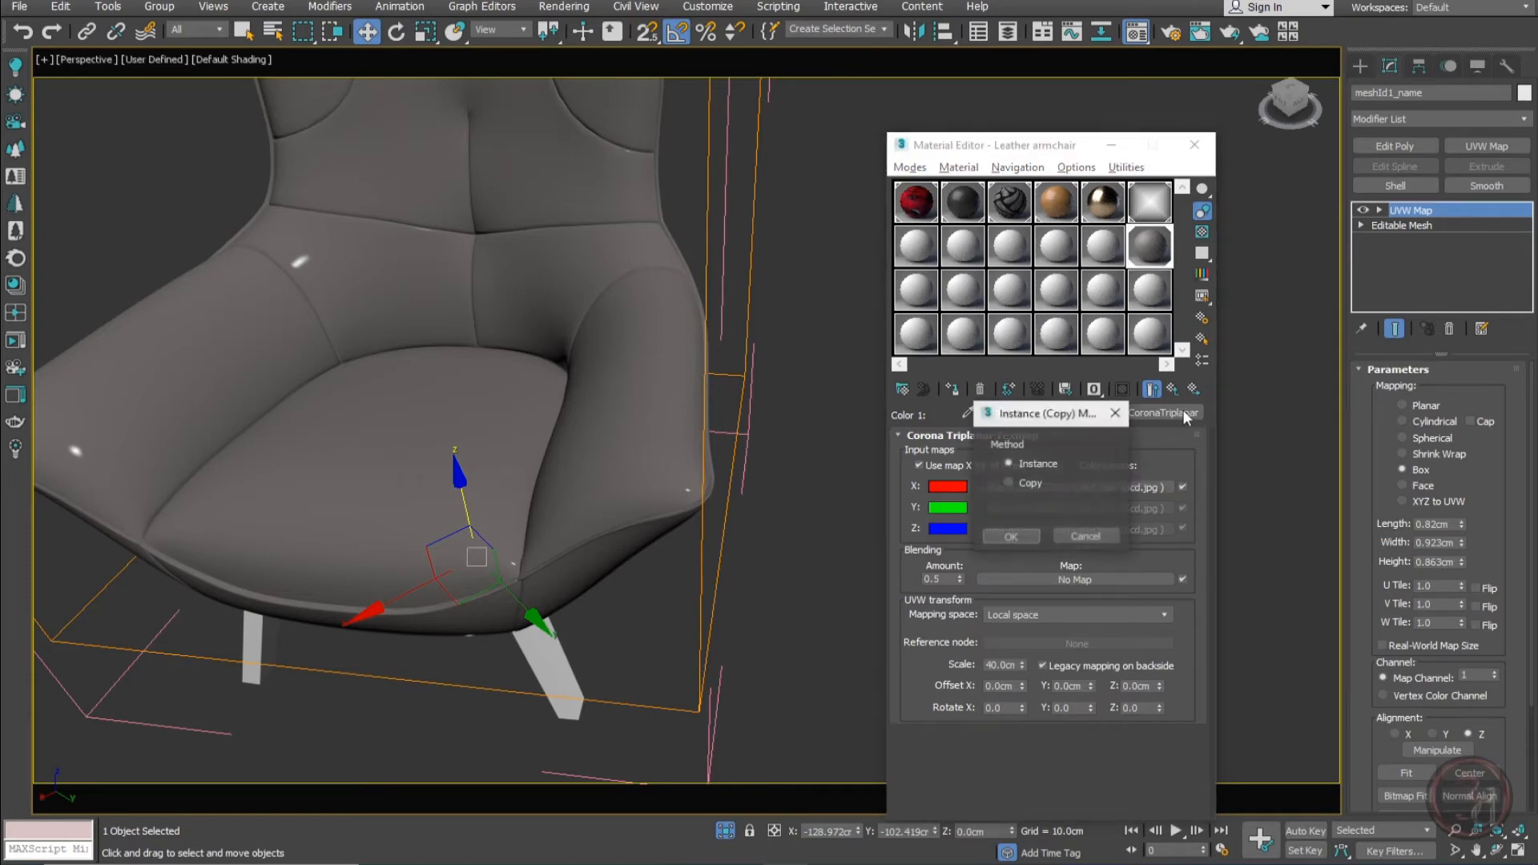
click(1036, 536)
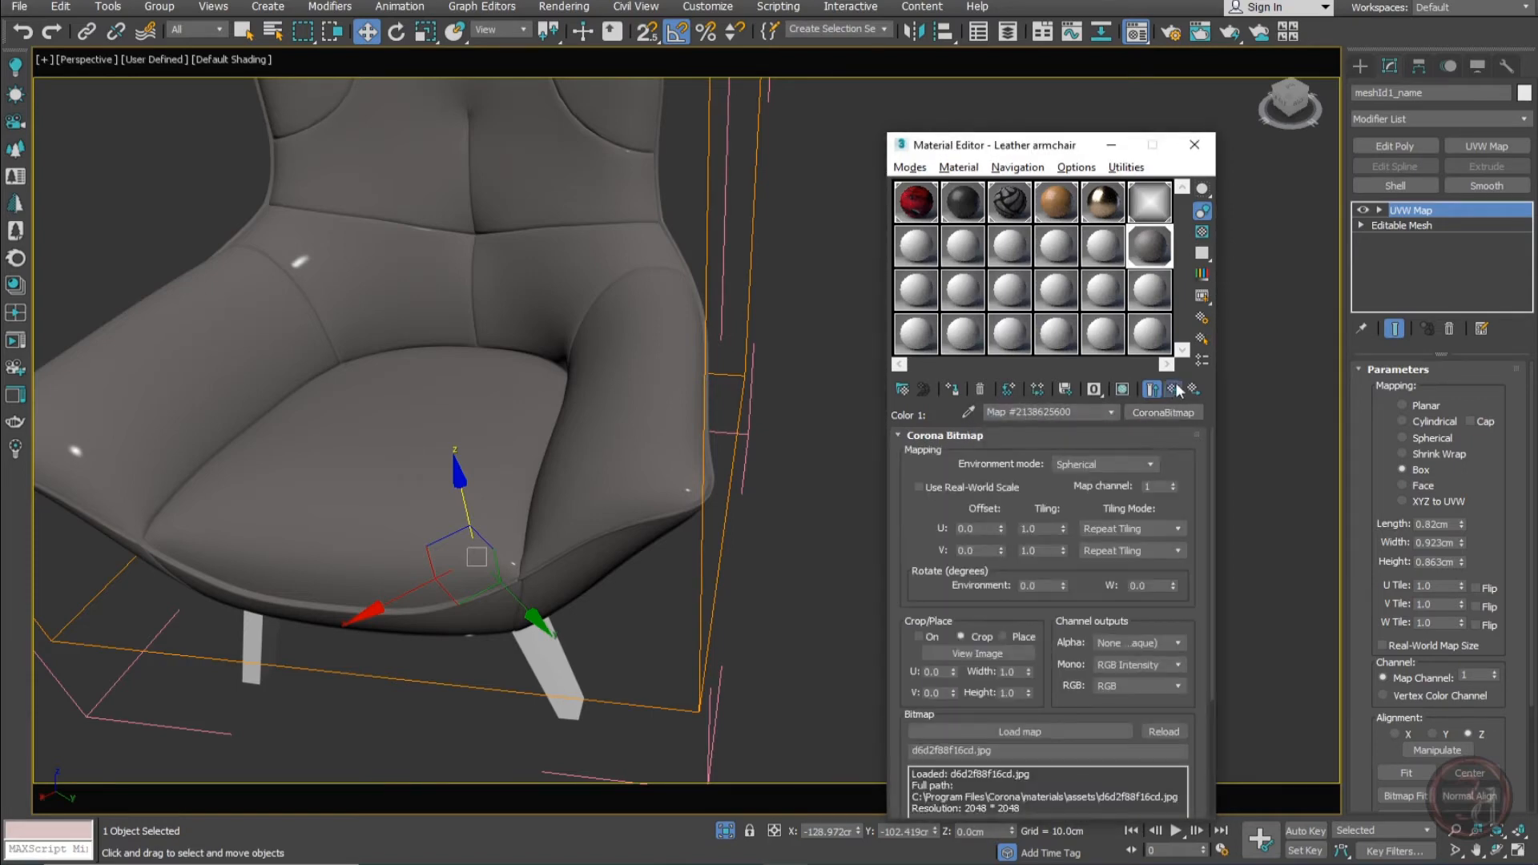
click(1175, 390)
click(1108, 484)
click(1177, 387)
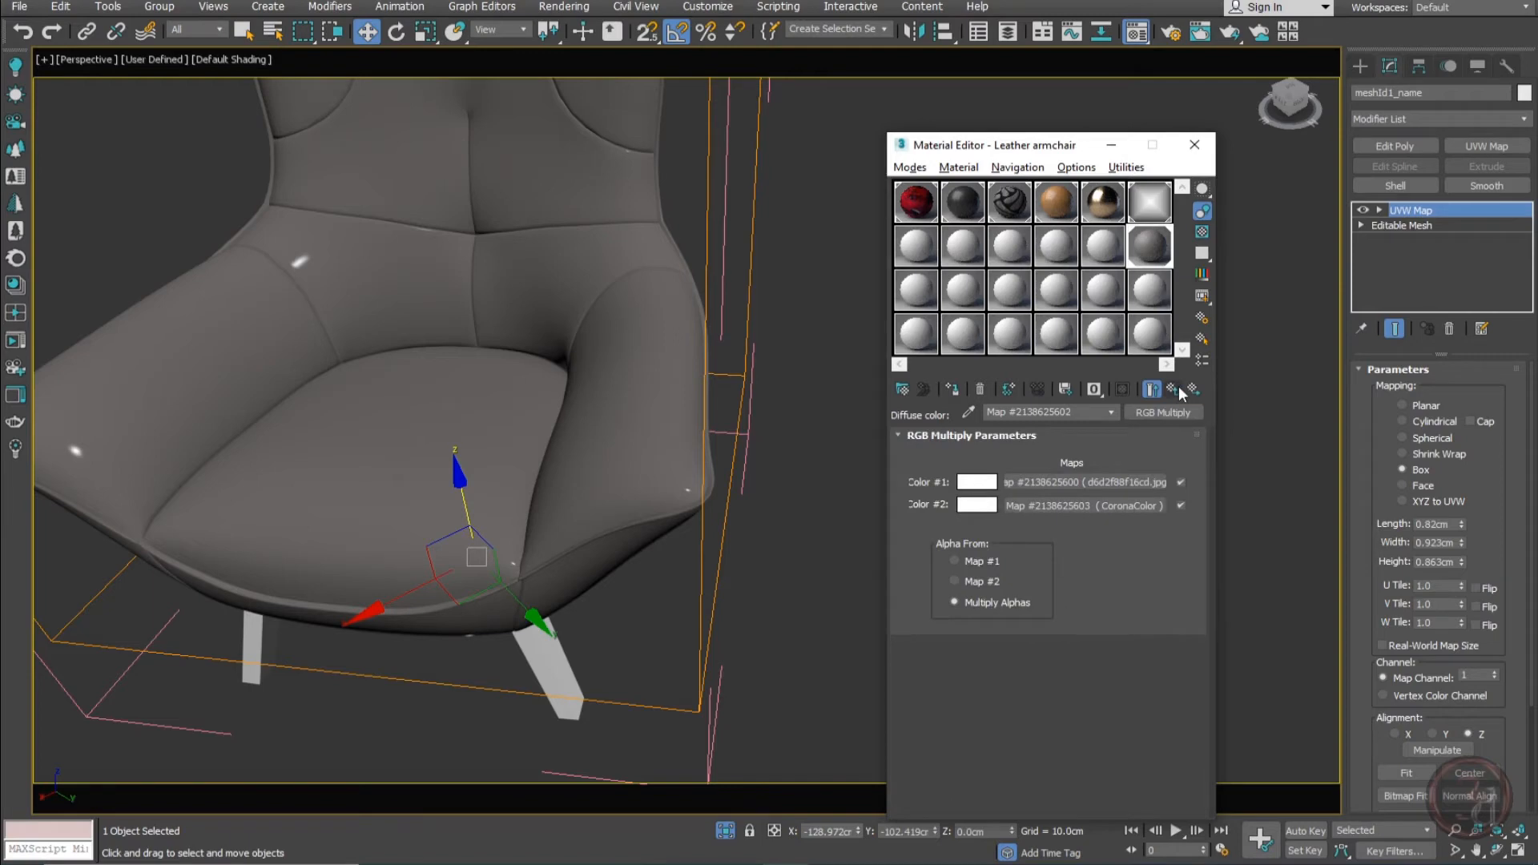
click(1180, 386)
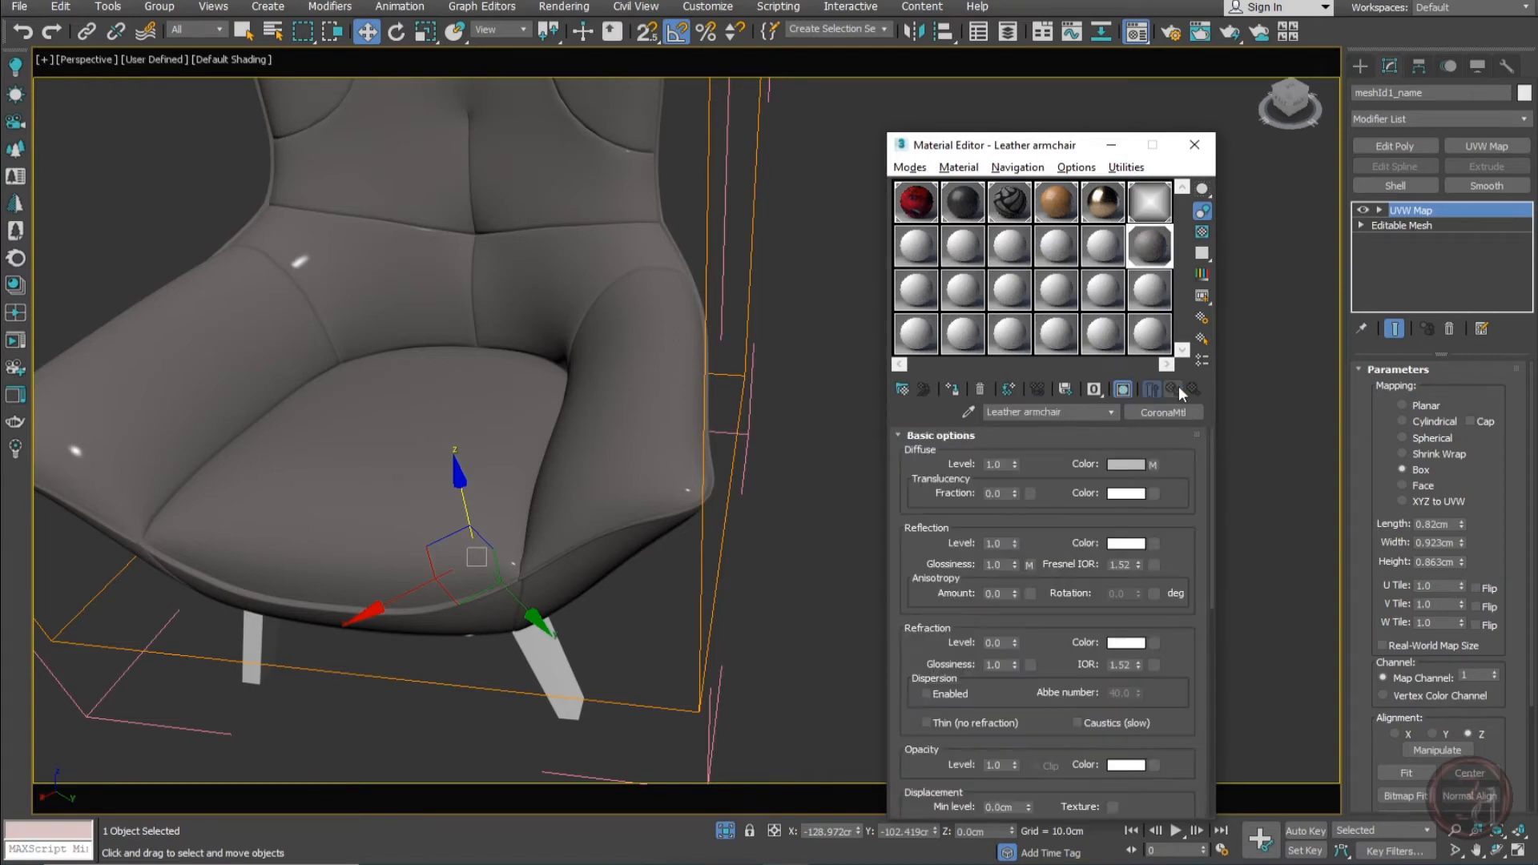
Replace the triplanar map in the leather's reflection glossiness with an instance of its bitmap e996e9f43e57.jpg
scroll(1188, 641, down, 10)
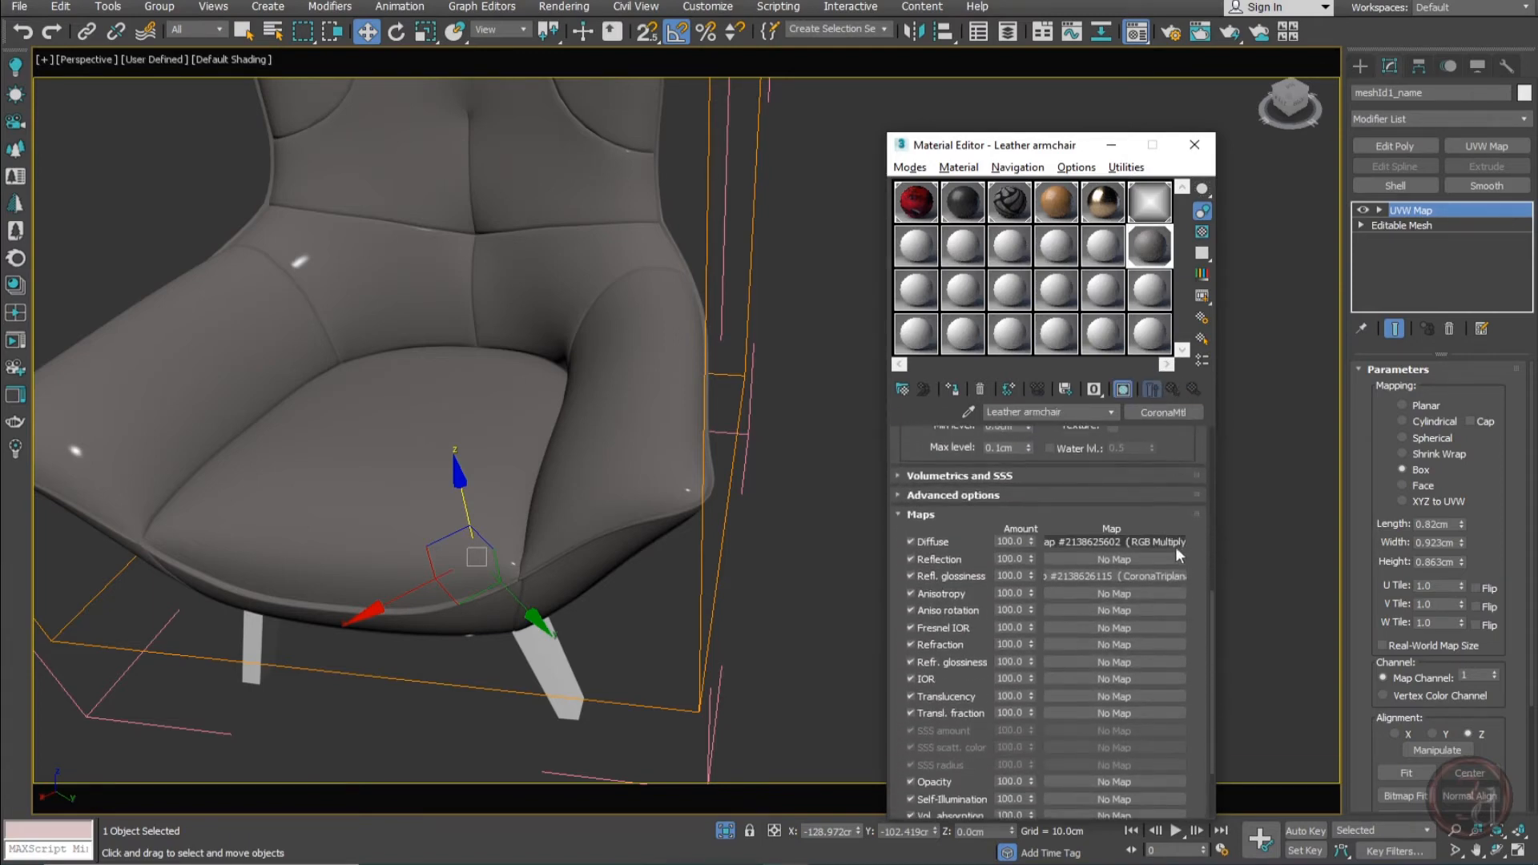
click(1150, 575)
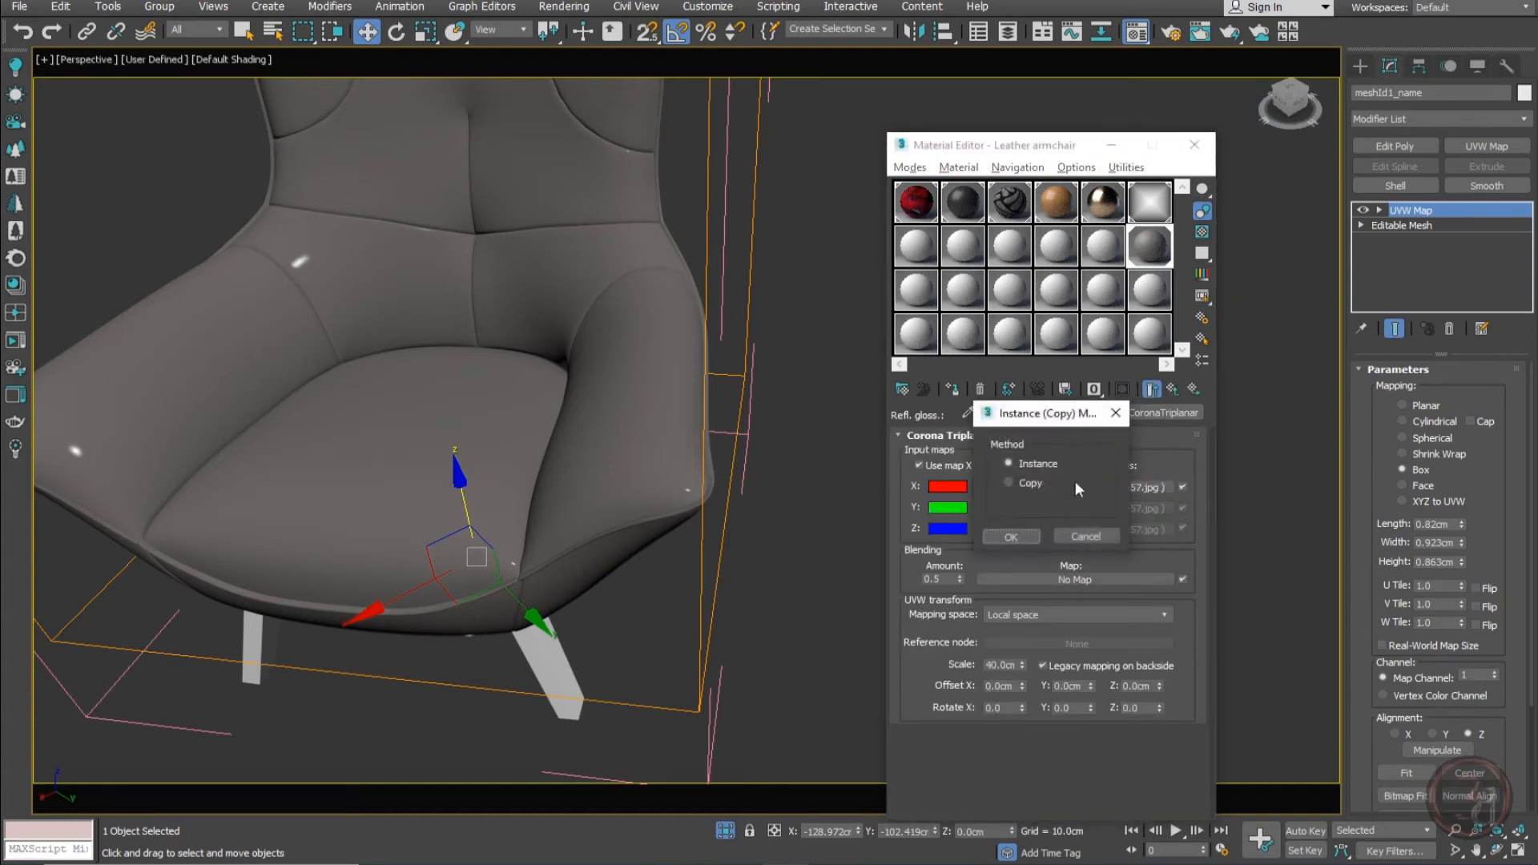
click(1024, 533)
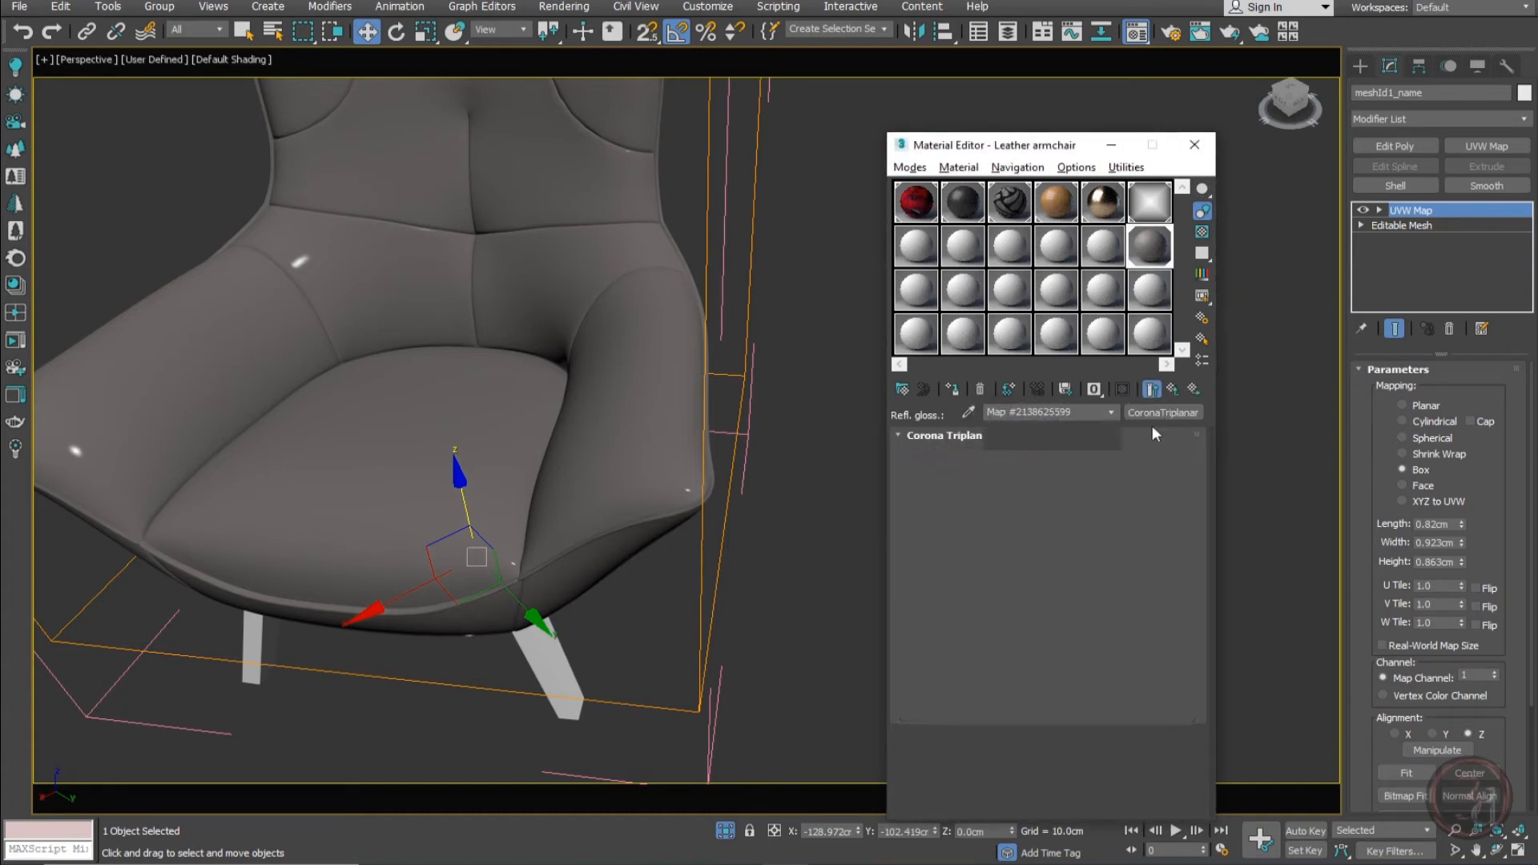
click(1173, 389)
Examine the bitmap image in the leather's reflection glossiness and return to the material's top level
scroll(1147, 540, down, 5)
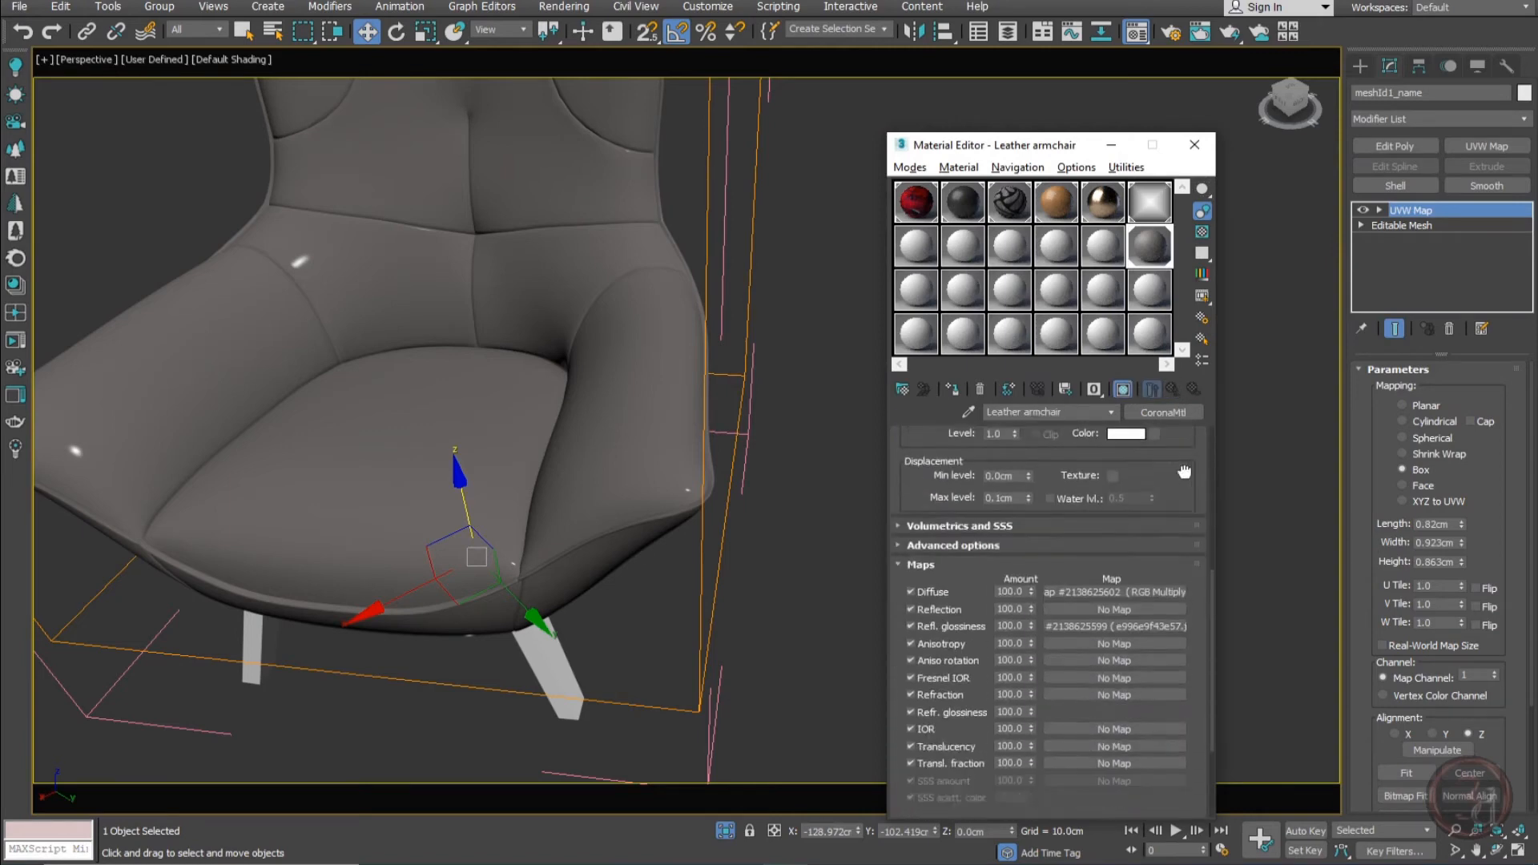
click(1140, 571)
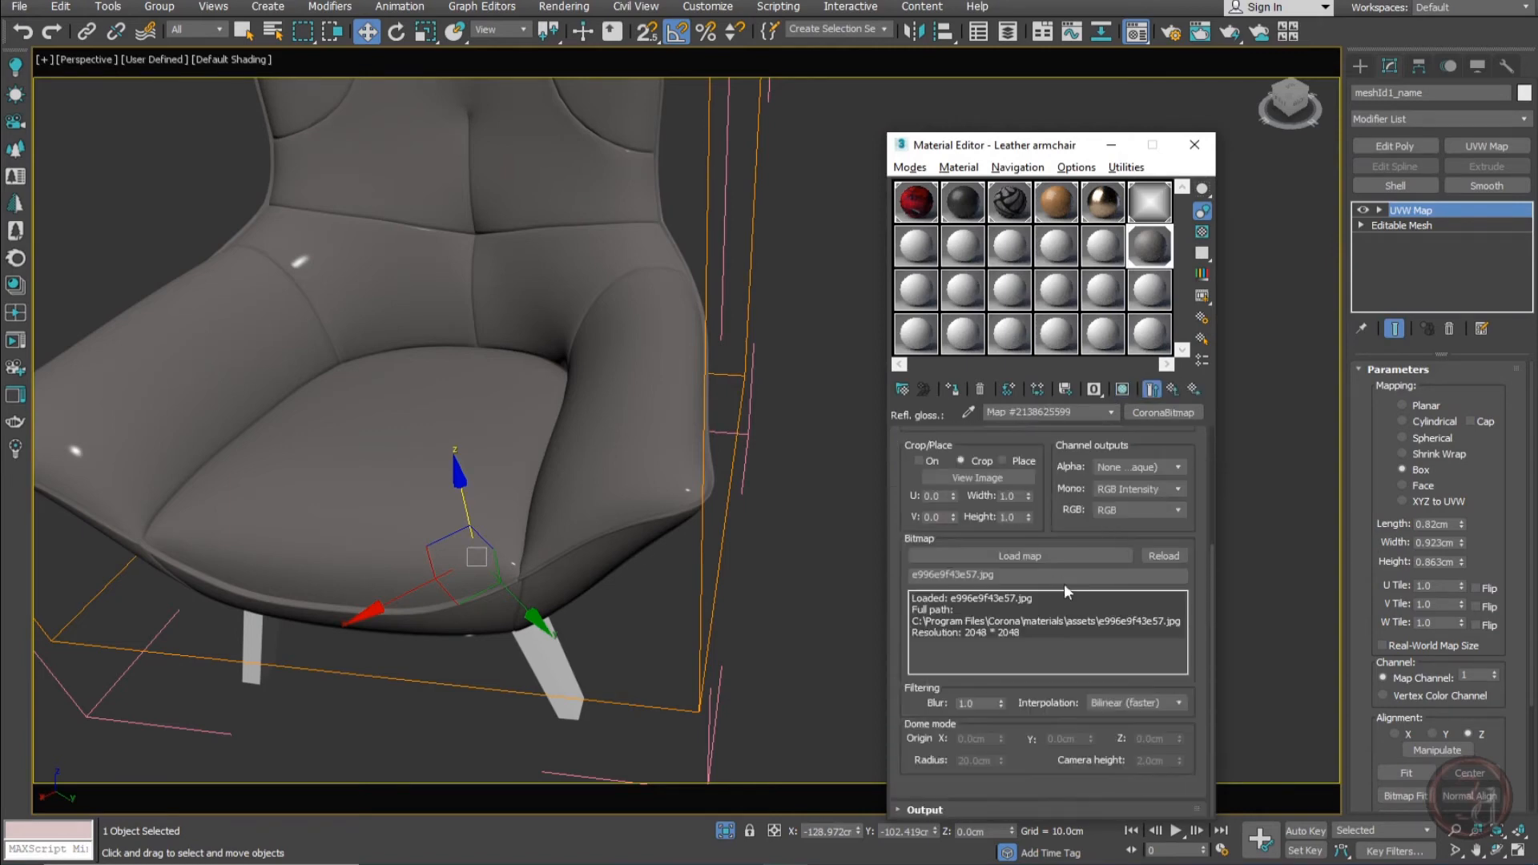
click(1002, 479)
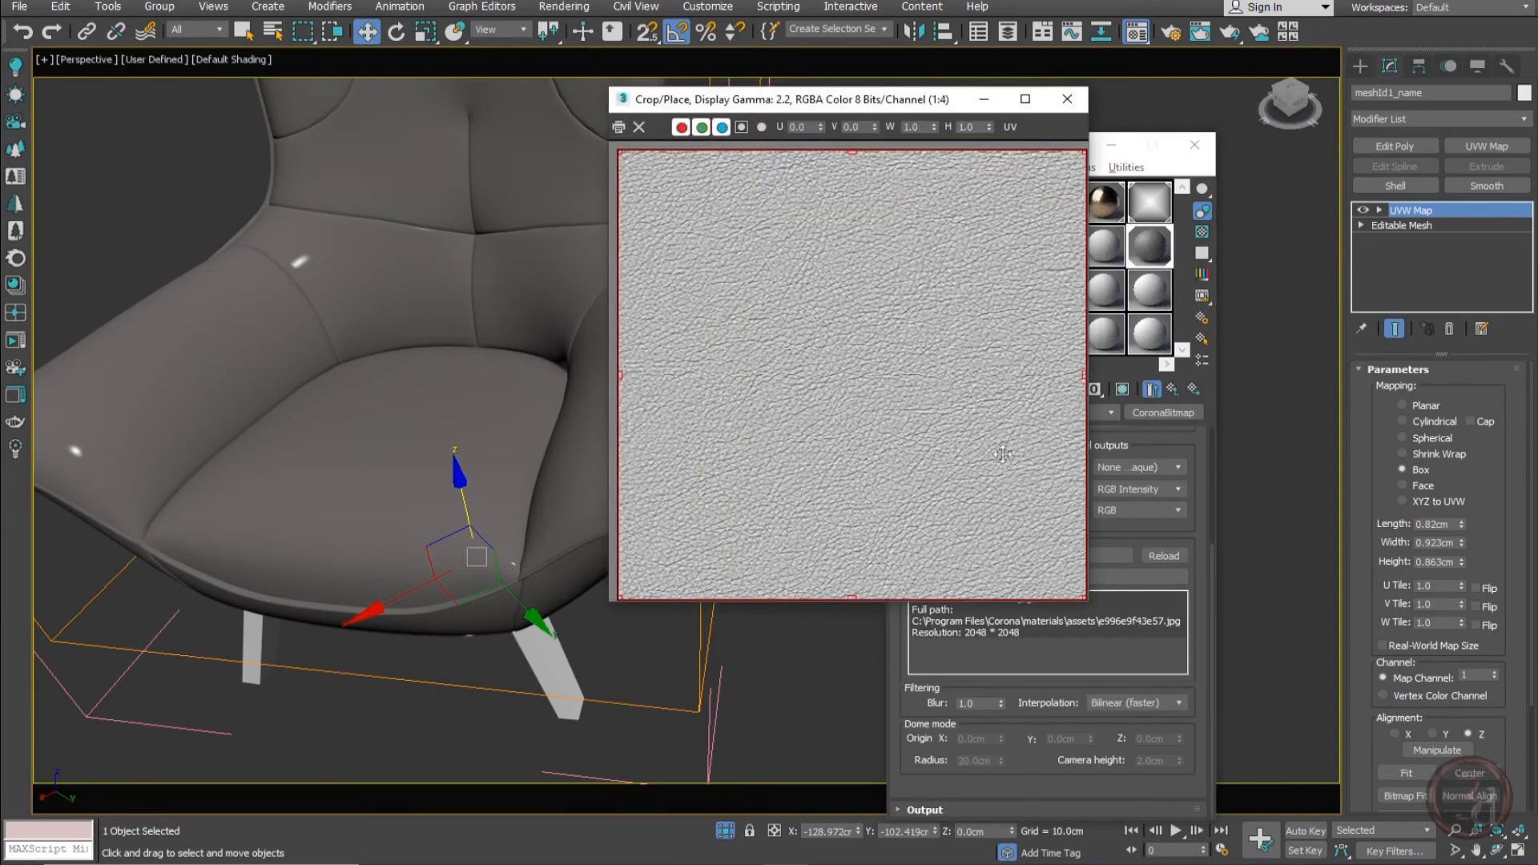
click(1077, 107)
click(1176, 392)
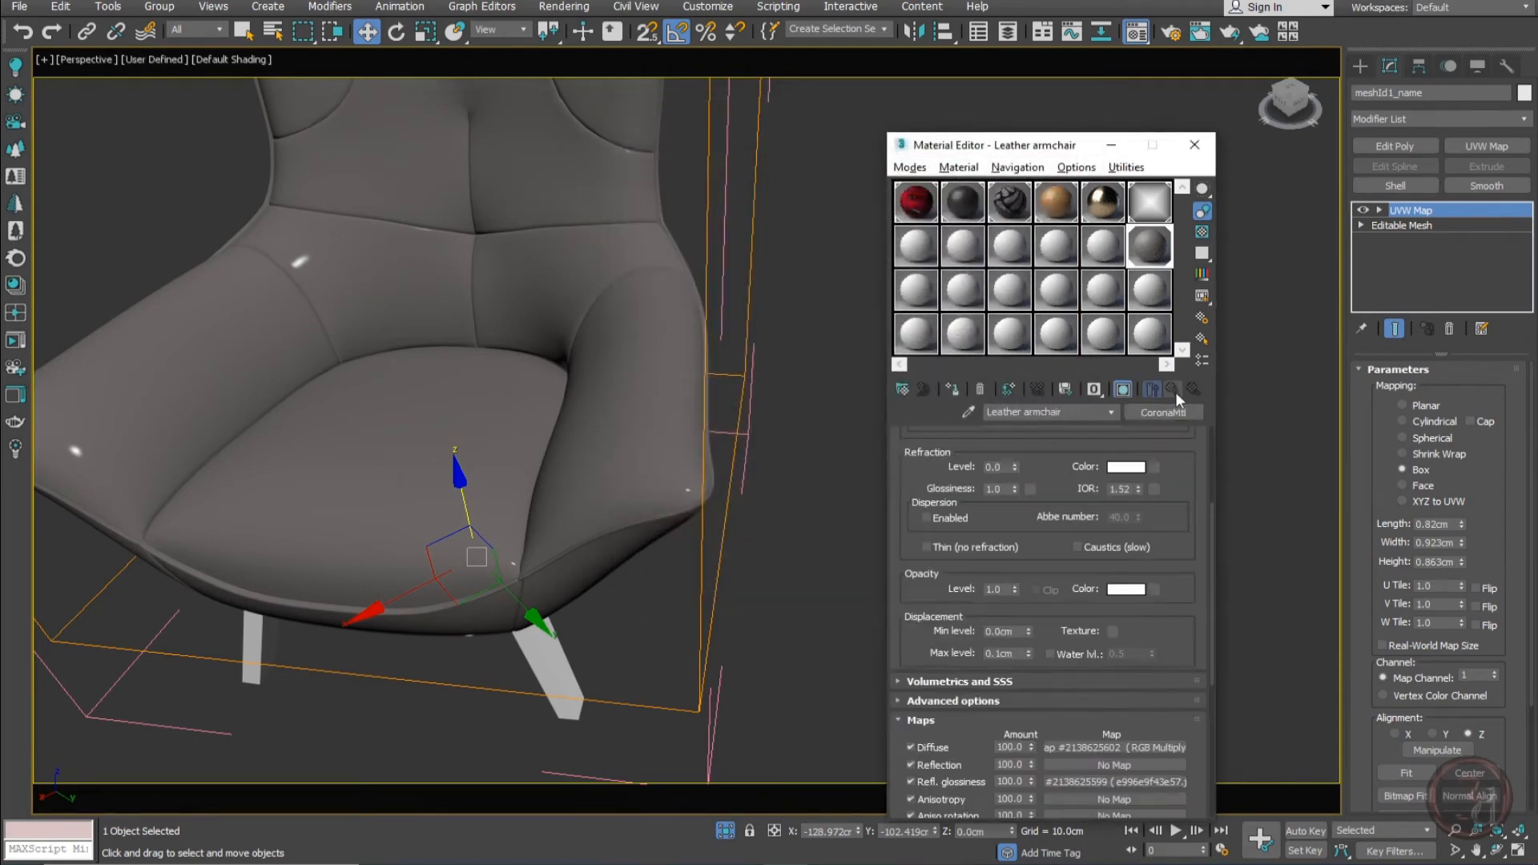
Replace the triplanar map in the bump's Corona Normal with an instance of its bitmap 5c4c47db542b.jpg and check the enlarged sample preview
scroll(1197, 545, down, 5)
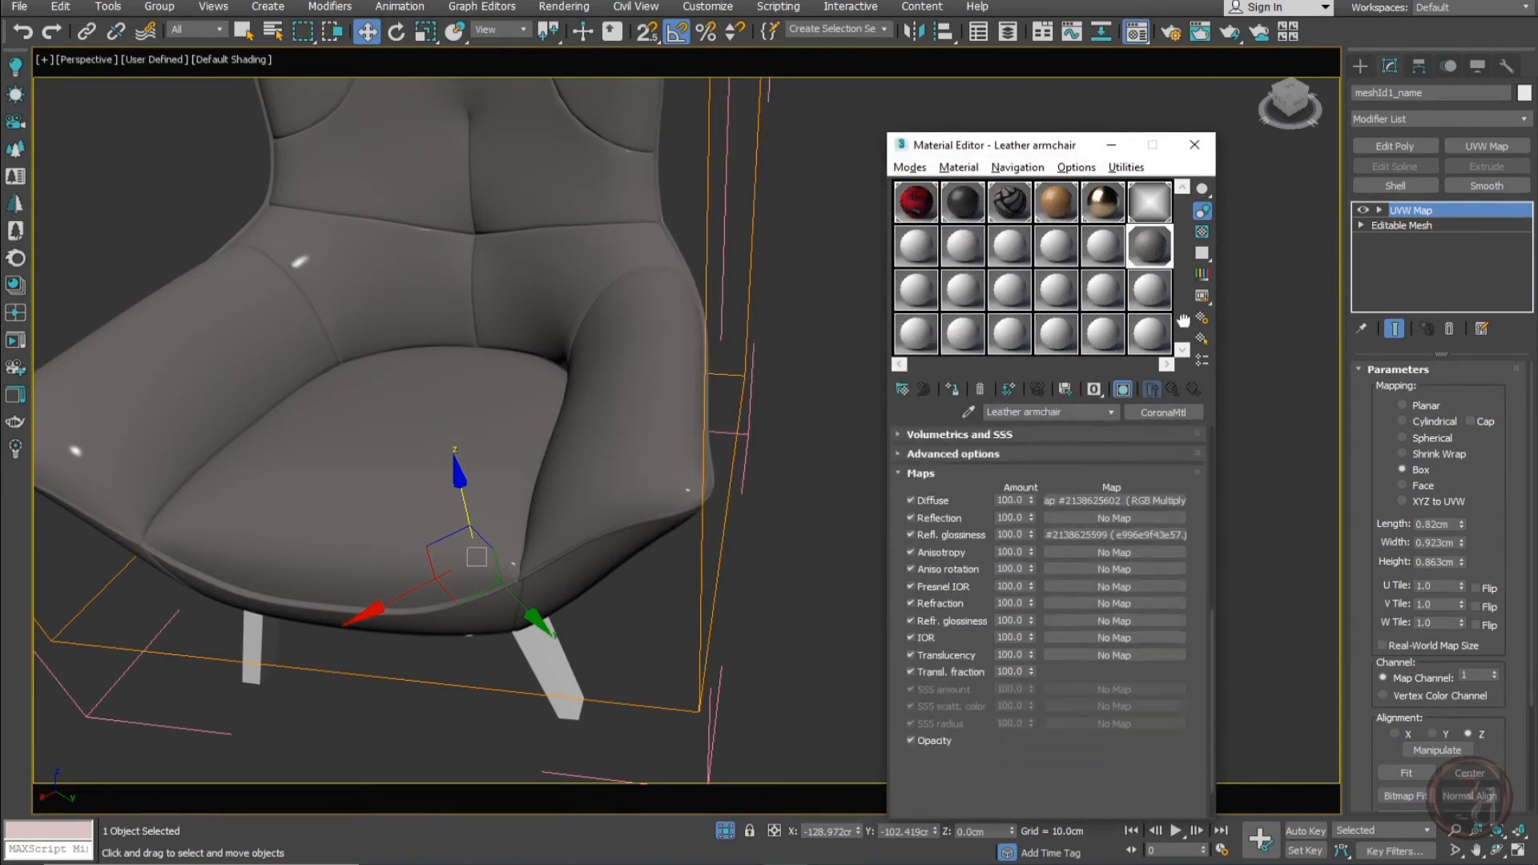
click(1136, 749)
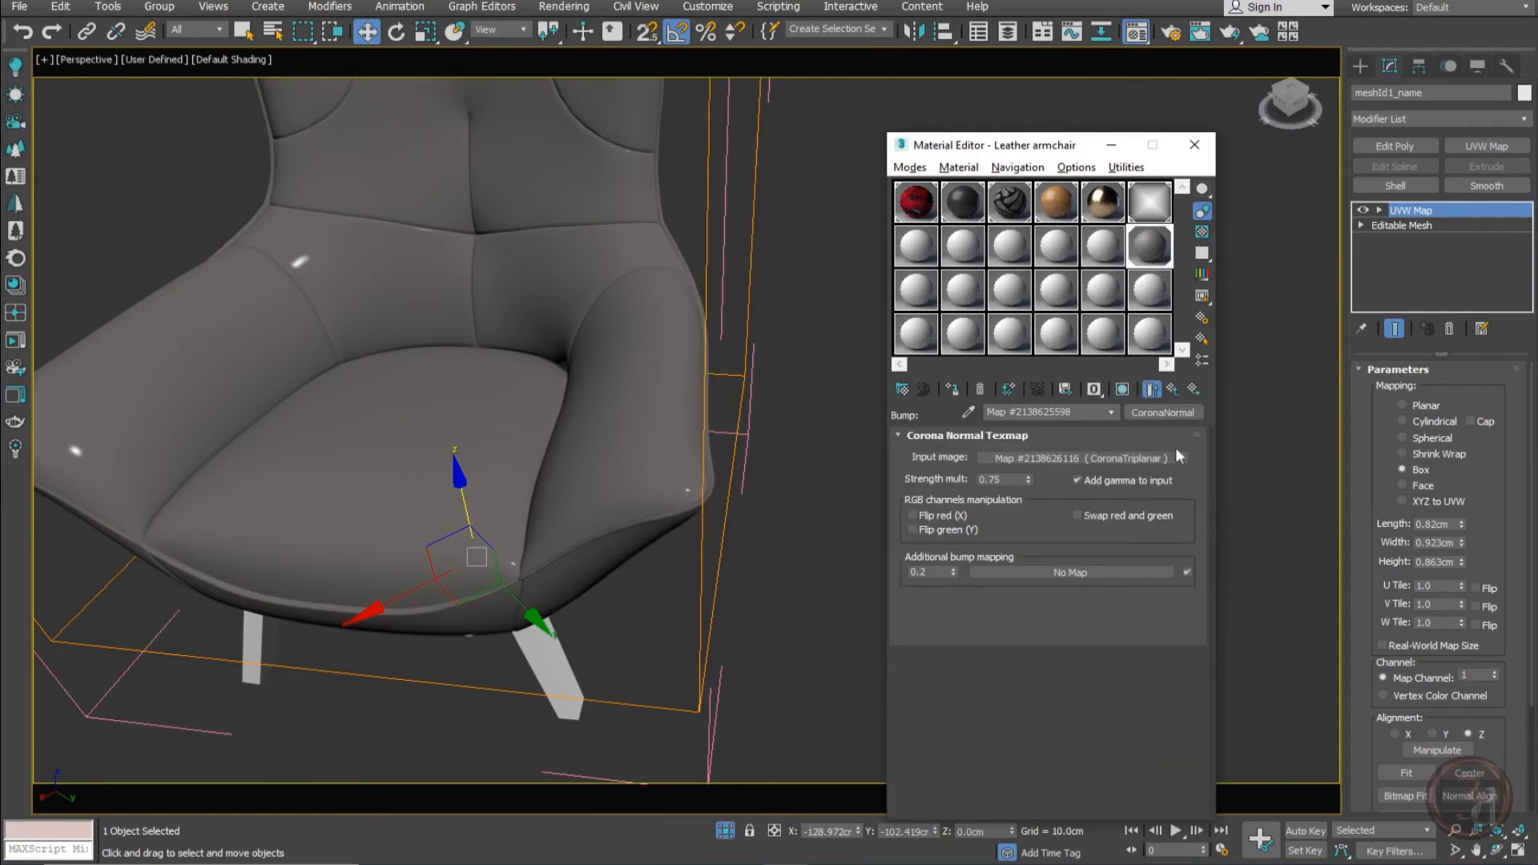
click(1130, 458)
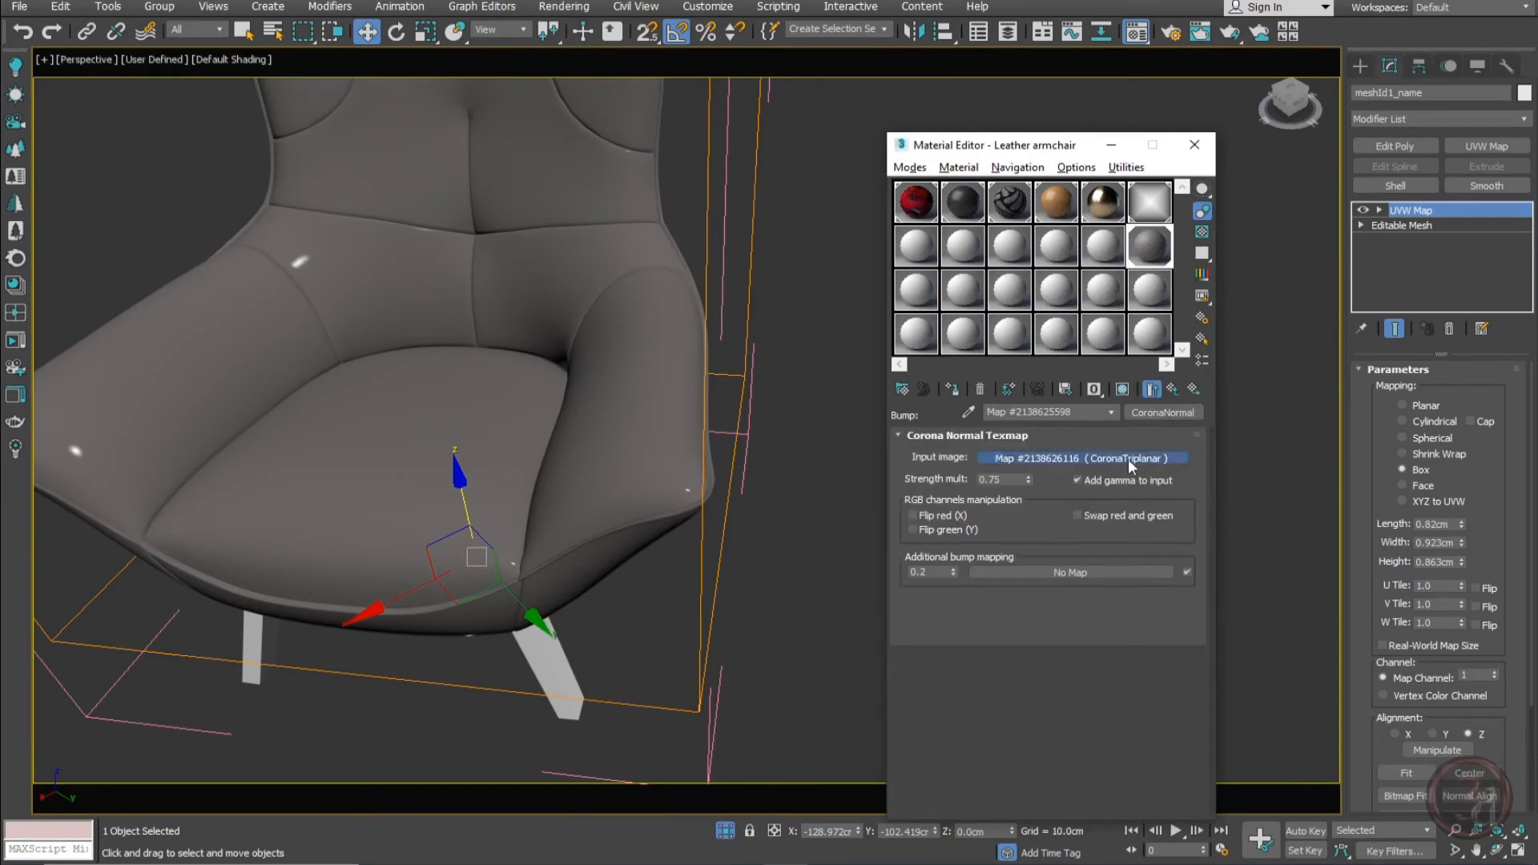
drag(1136, 487, 1179, 411)
click(1028, 538)
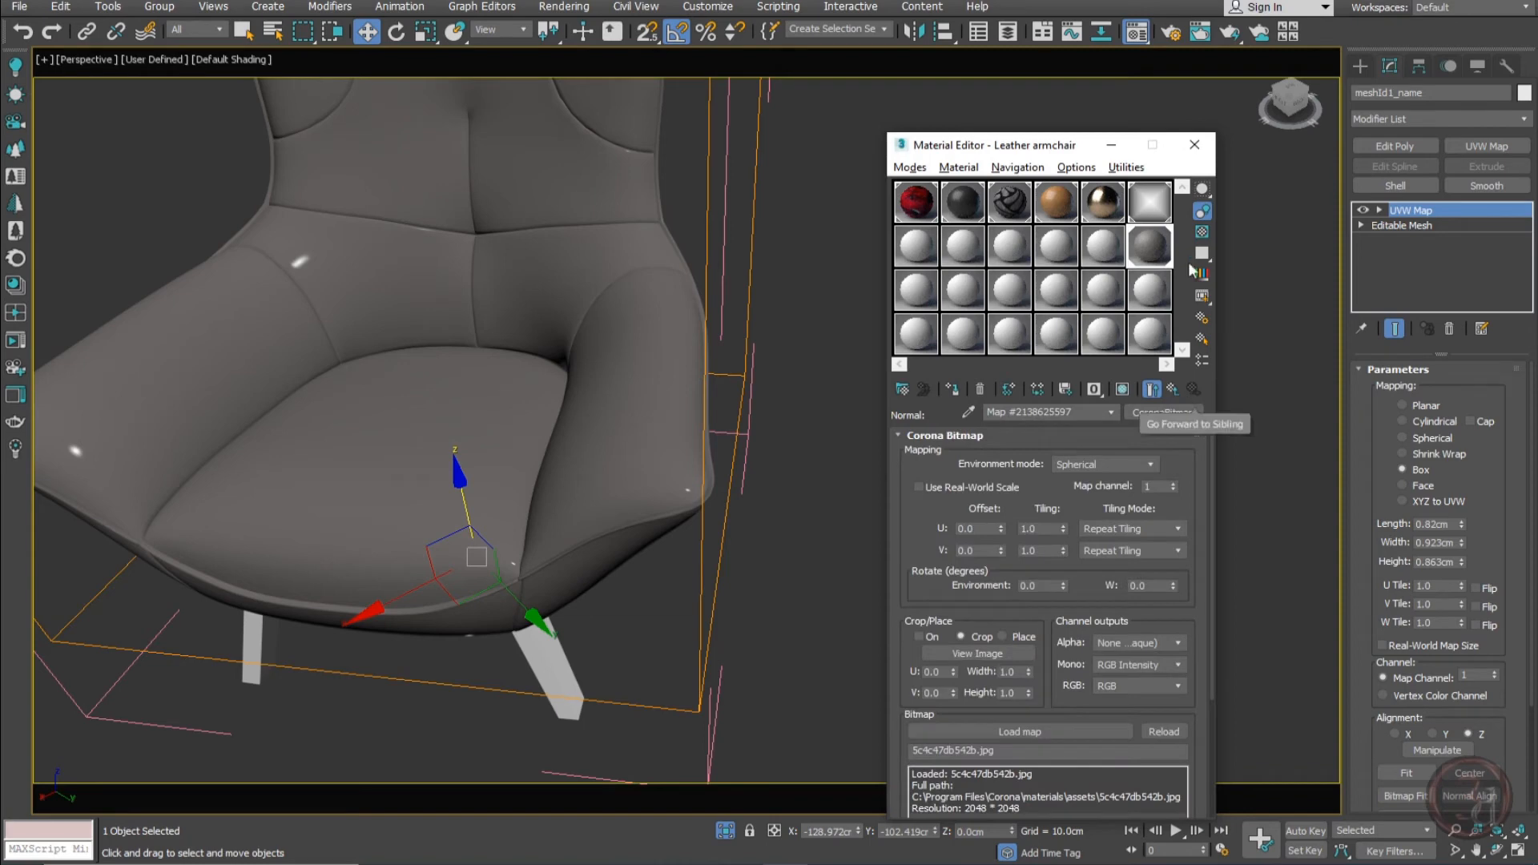
double_click(1152, 249)
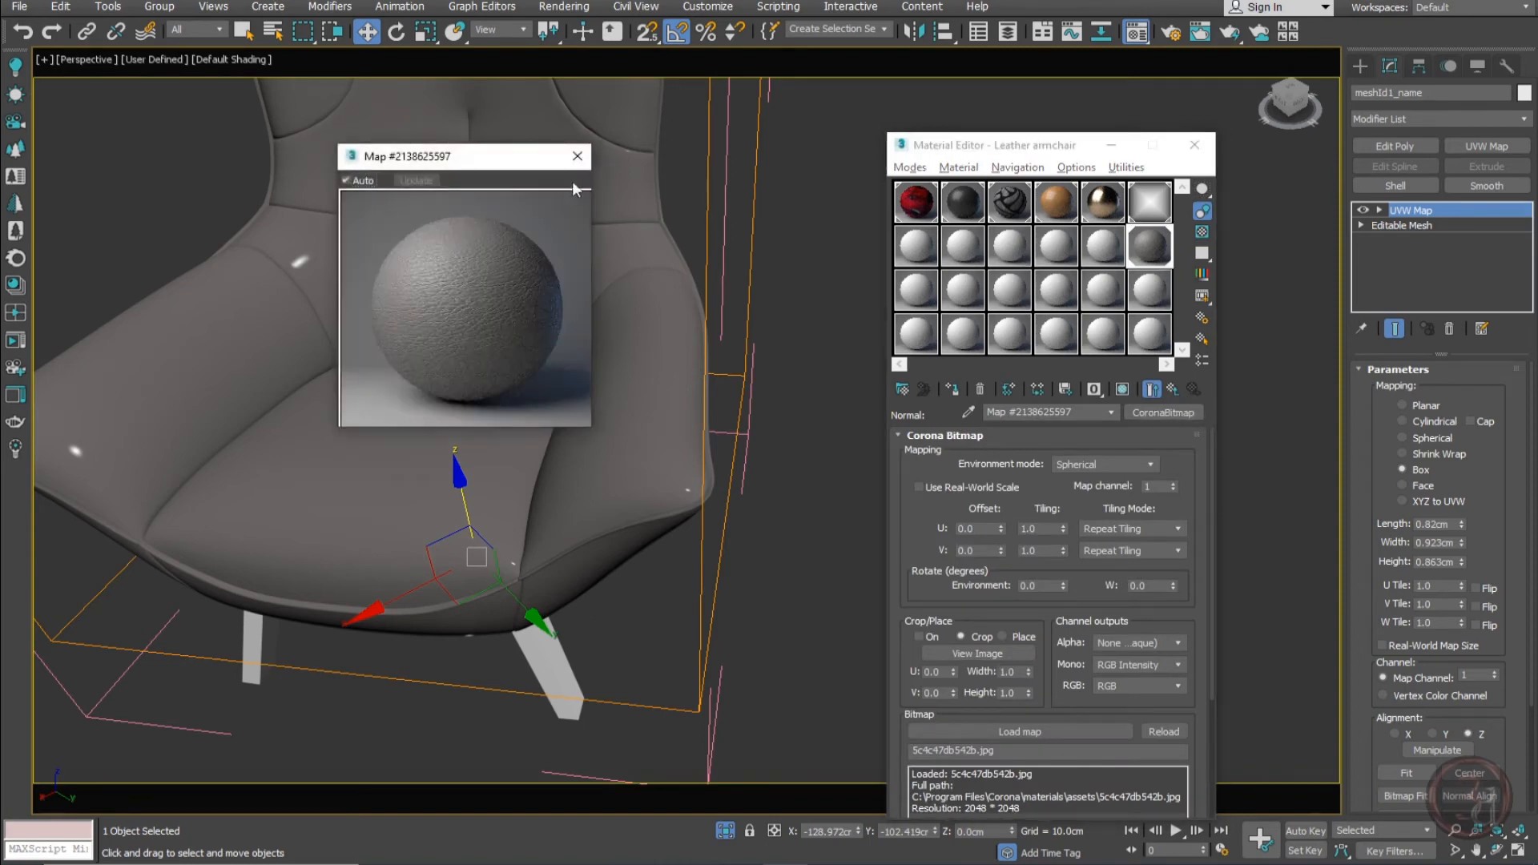
click(576, 156)
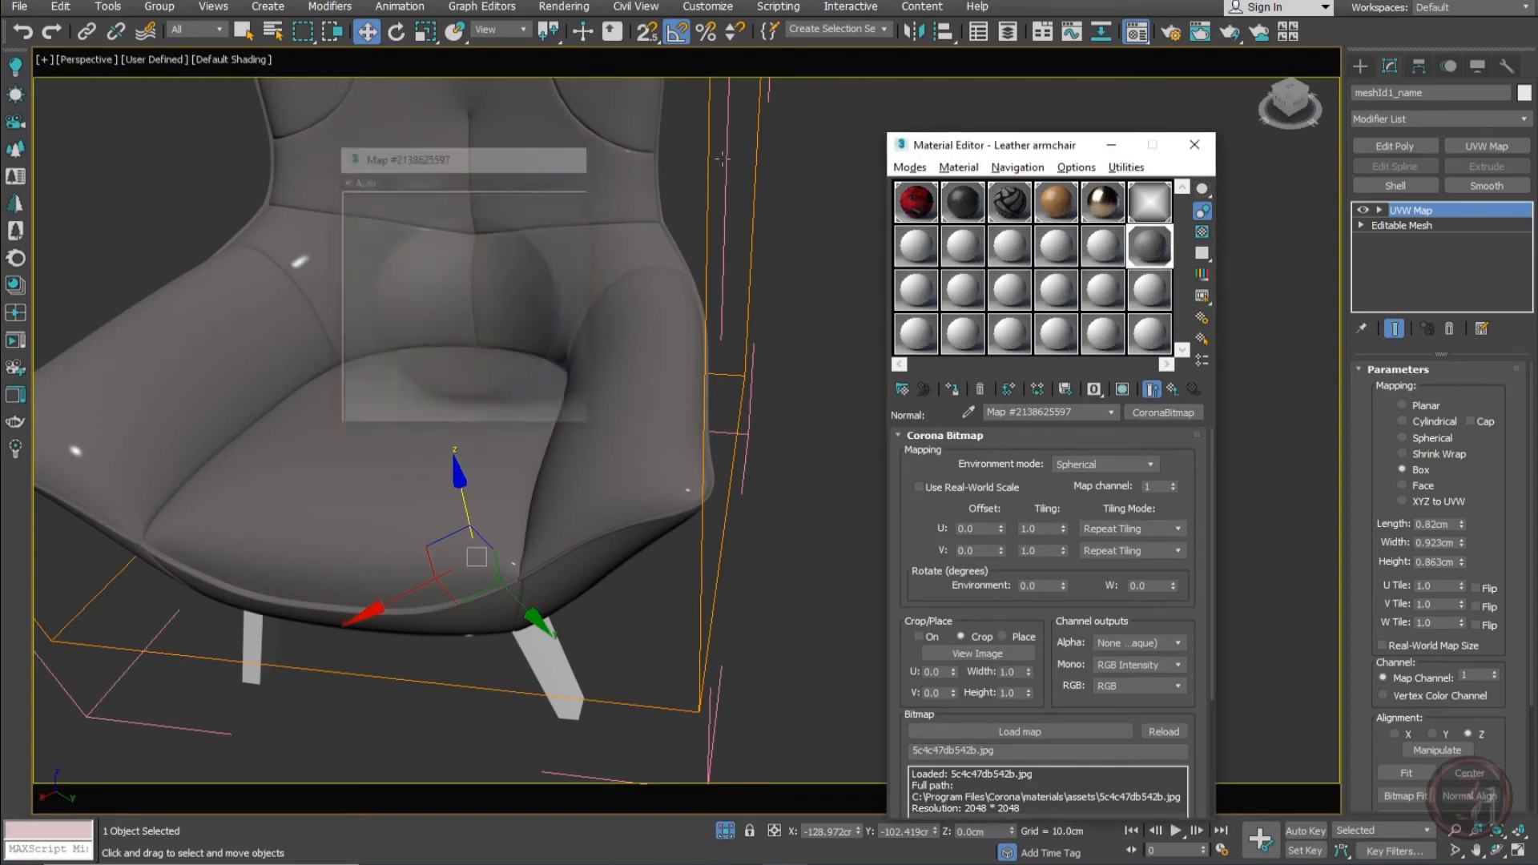
Display the leather's Corona Normal bump map on the armchair in the viewport and view its bitmap image
click(1170, 390)
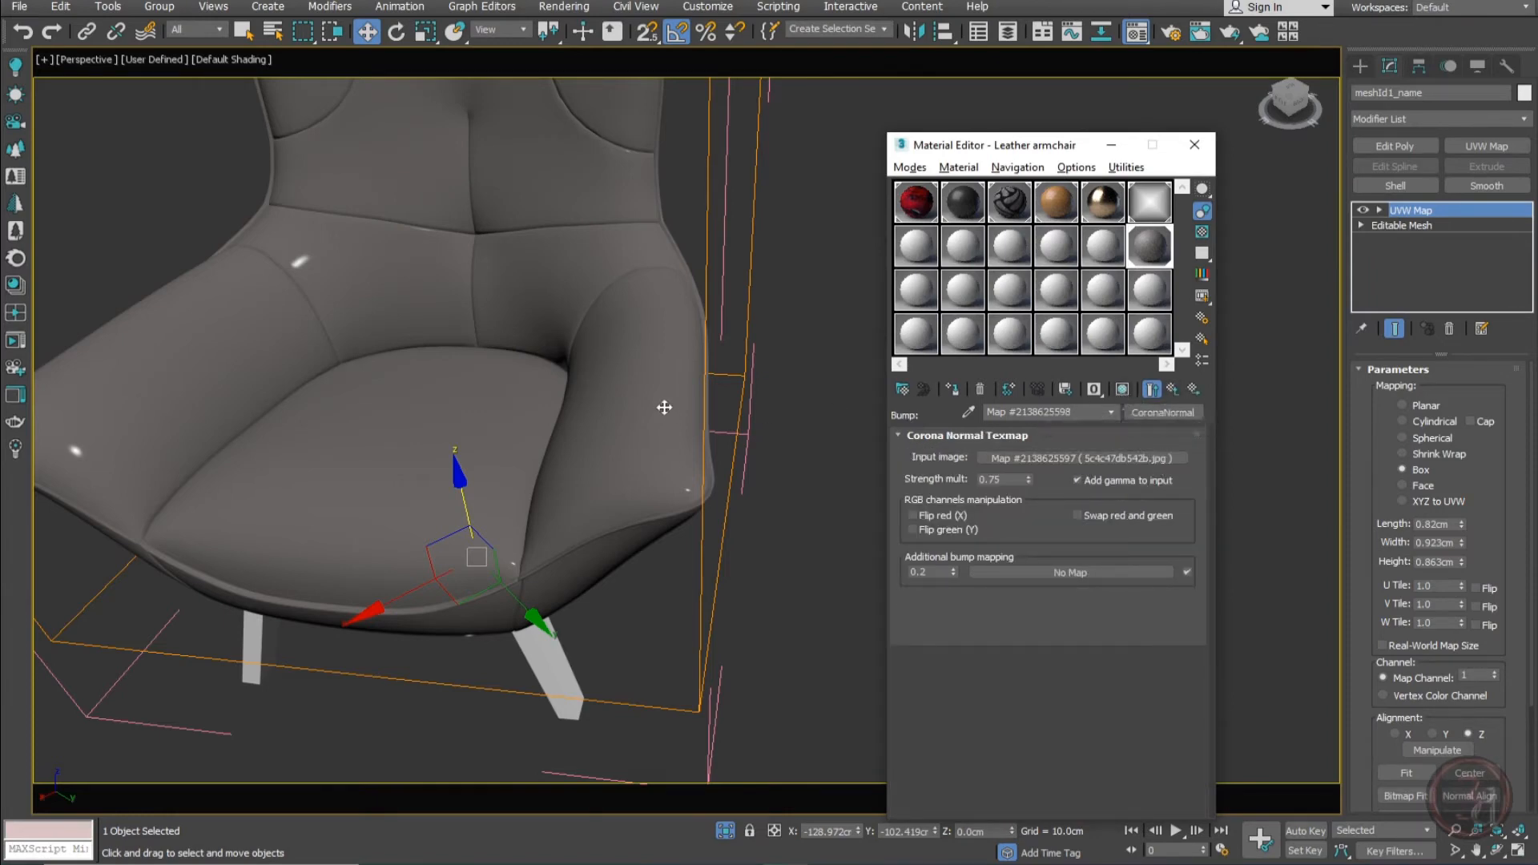
click(1123, 389)
click(1096, 456)
click(1011, 653)
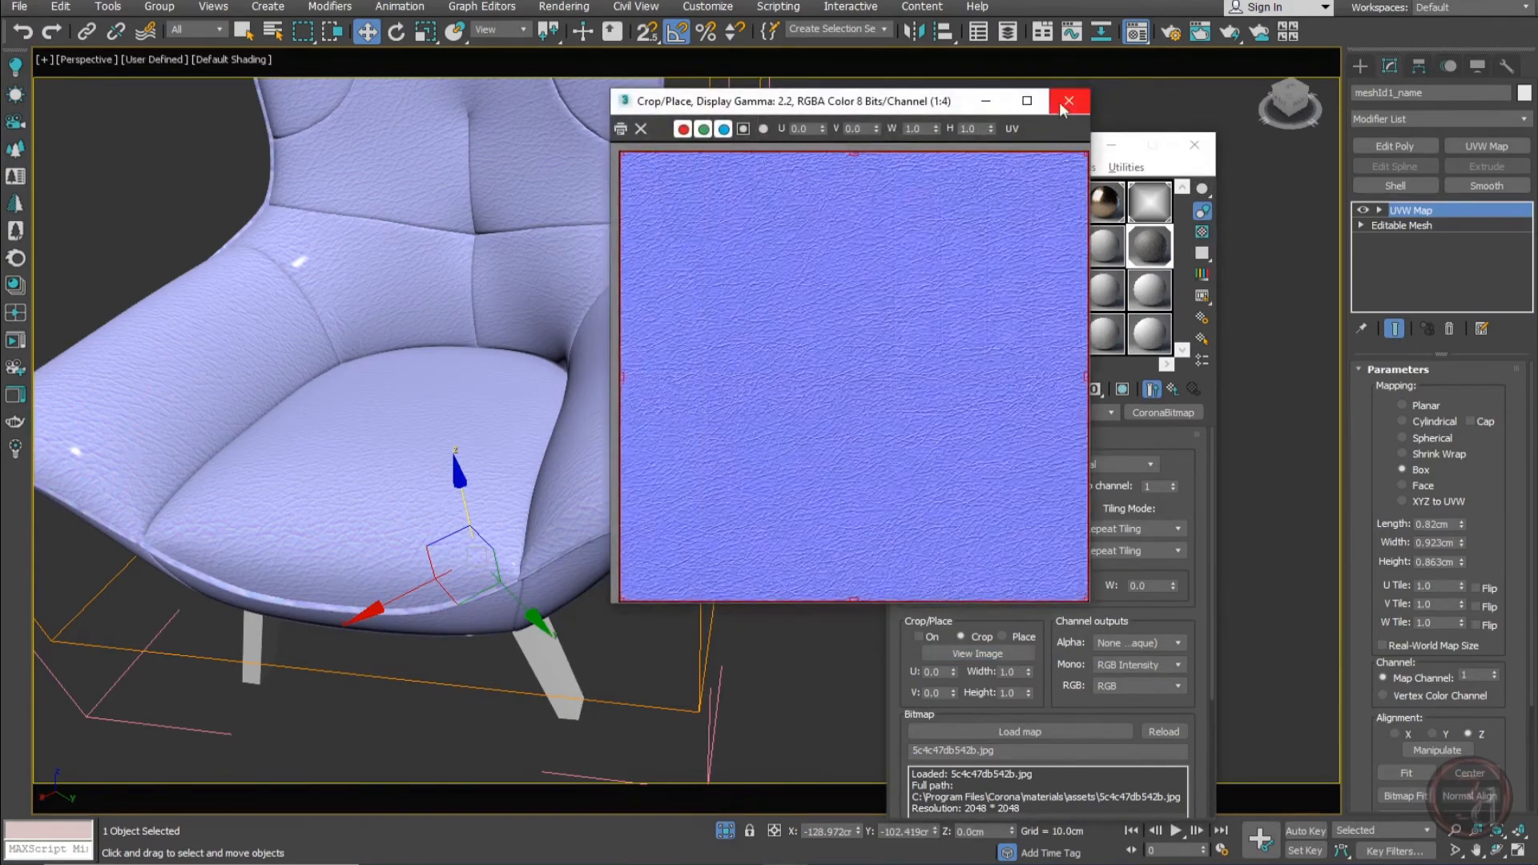
click(1056, 104)
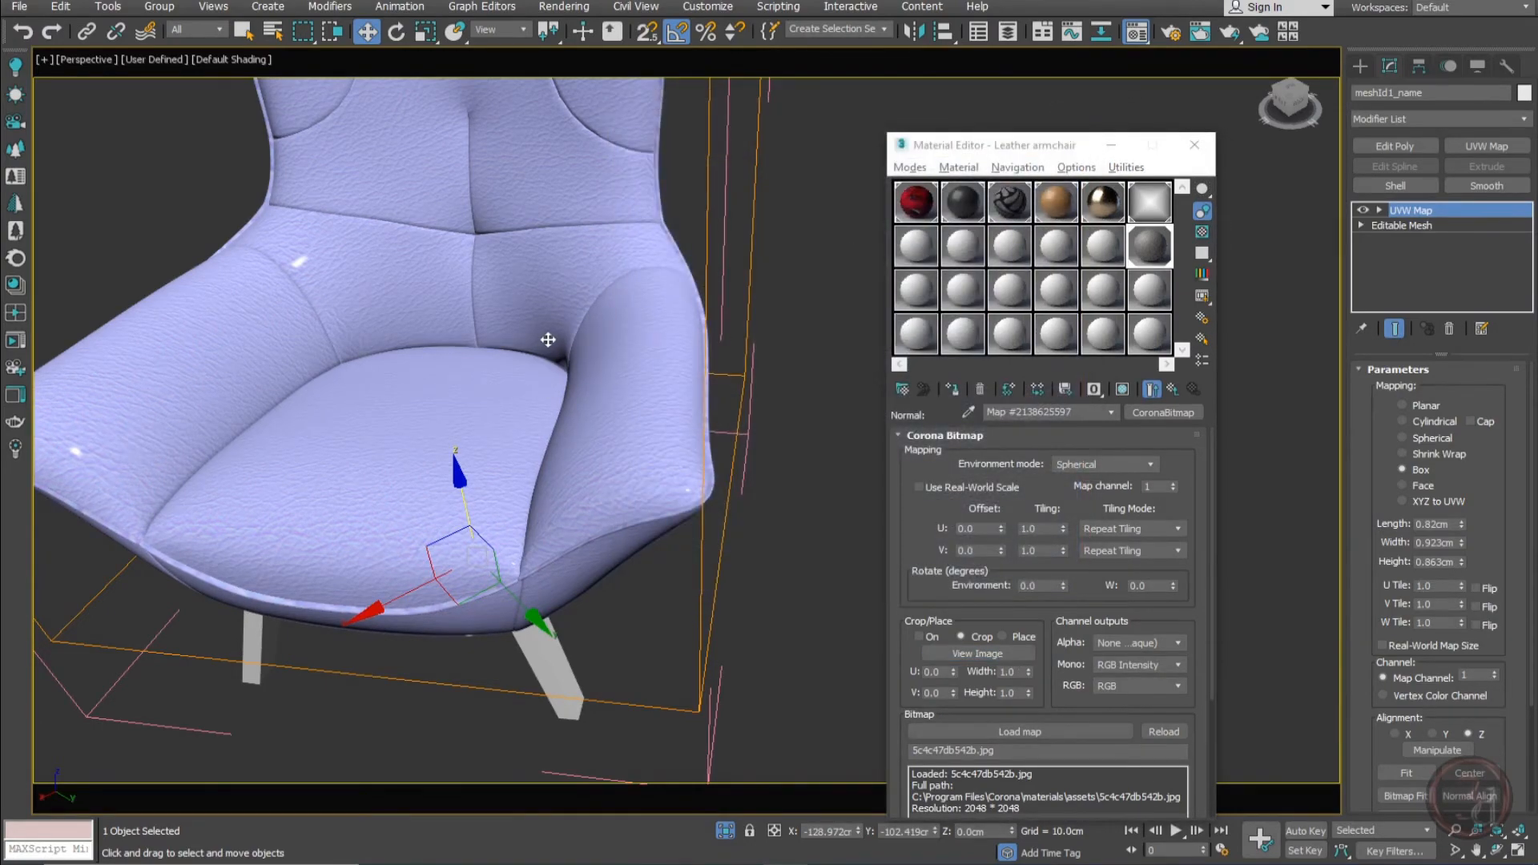
Set the length, width and height of the armchair upholstery's UVW Map box to 1 cm
alt+middle_drag(546, 344, 639, 352)
scroll(437, 240, up, 3)
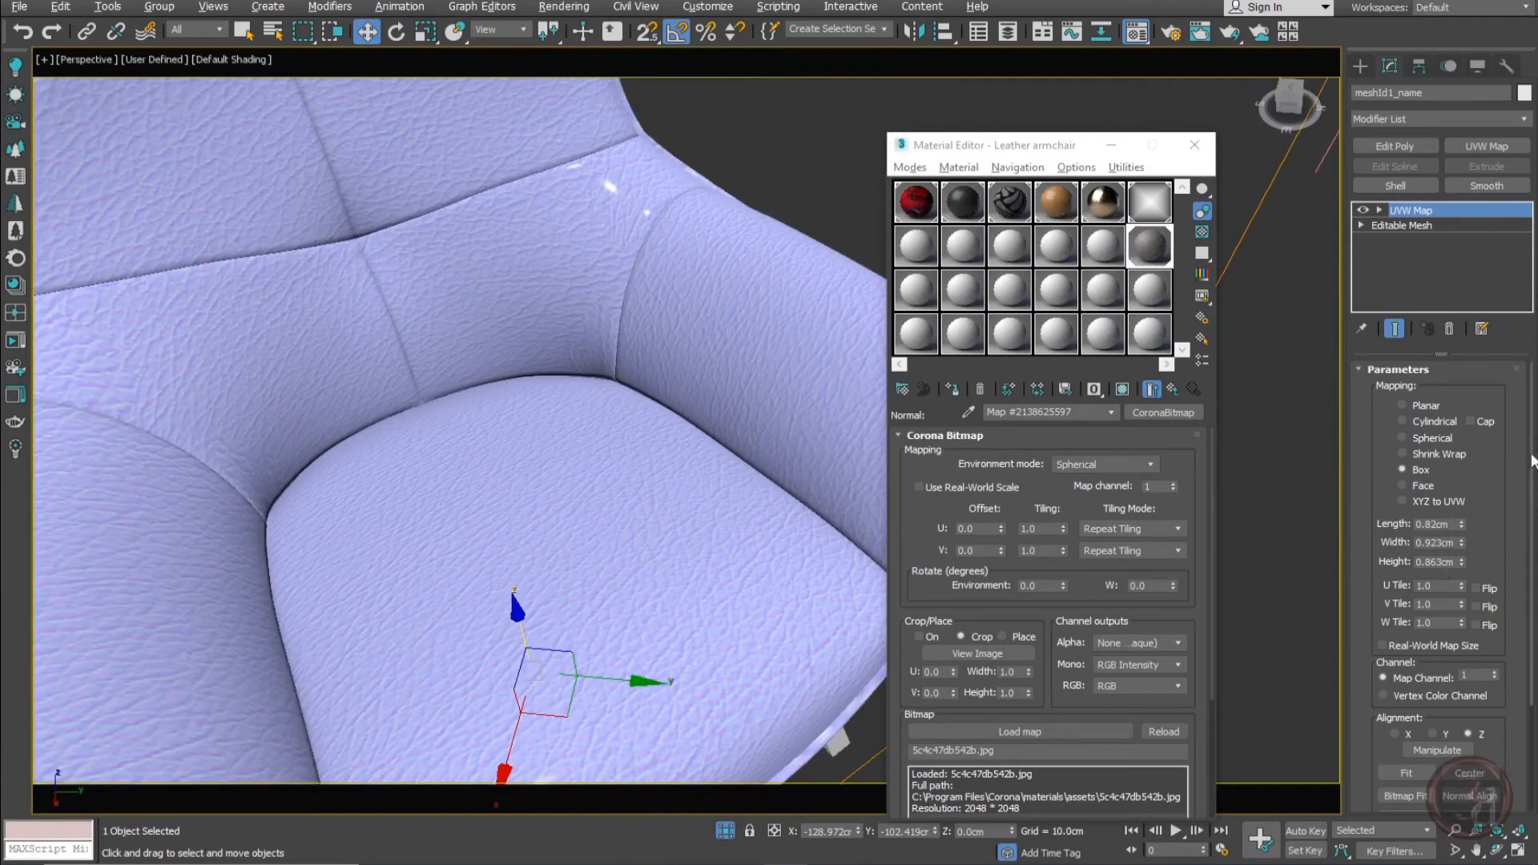
mouse_move(1487, 478)
mouse_down()
mouse_move(1484, 411)
mouse_move(1480, 480)
mouse_up()
click(1433, 525)
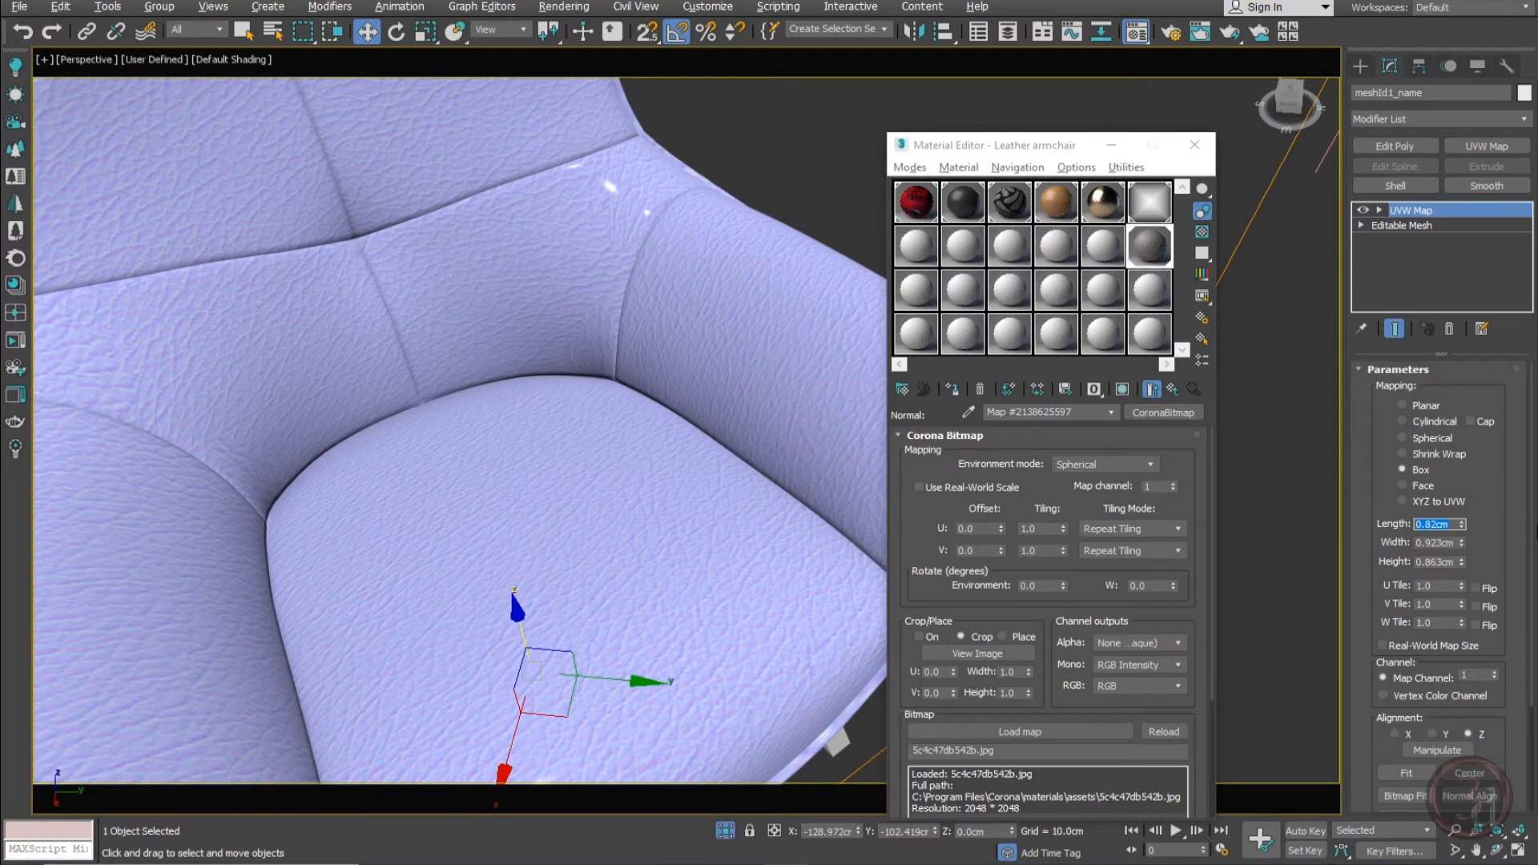
text(1)
key(Tab)
text(1)
key(Tab)
text(1)
key(Tab)
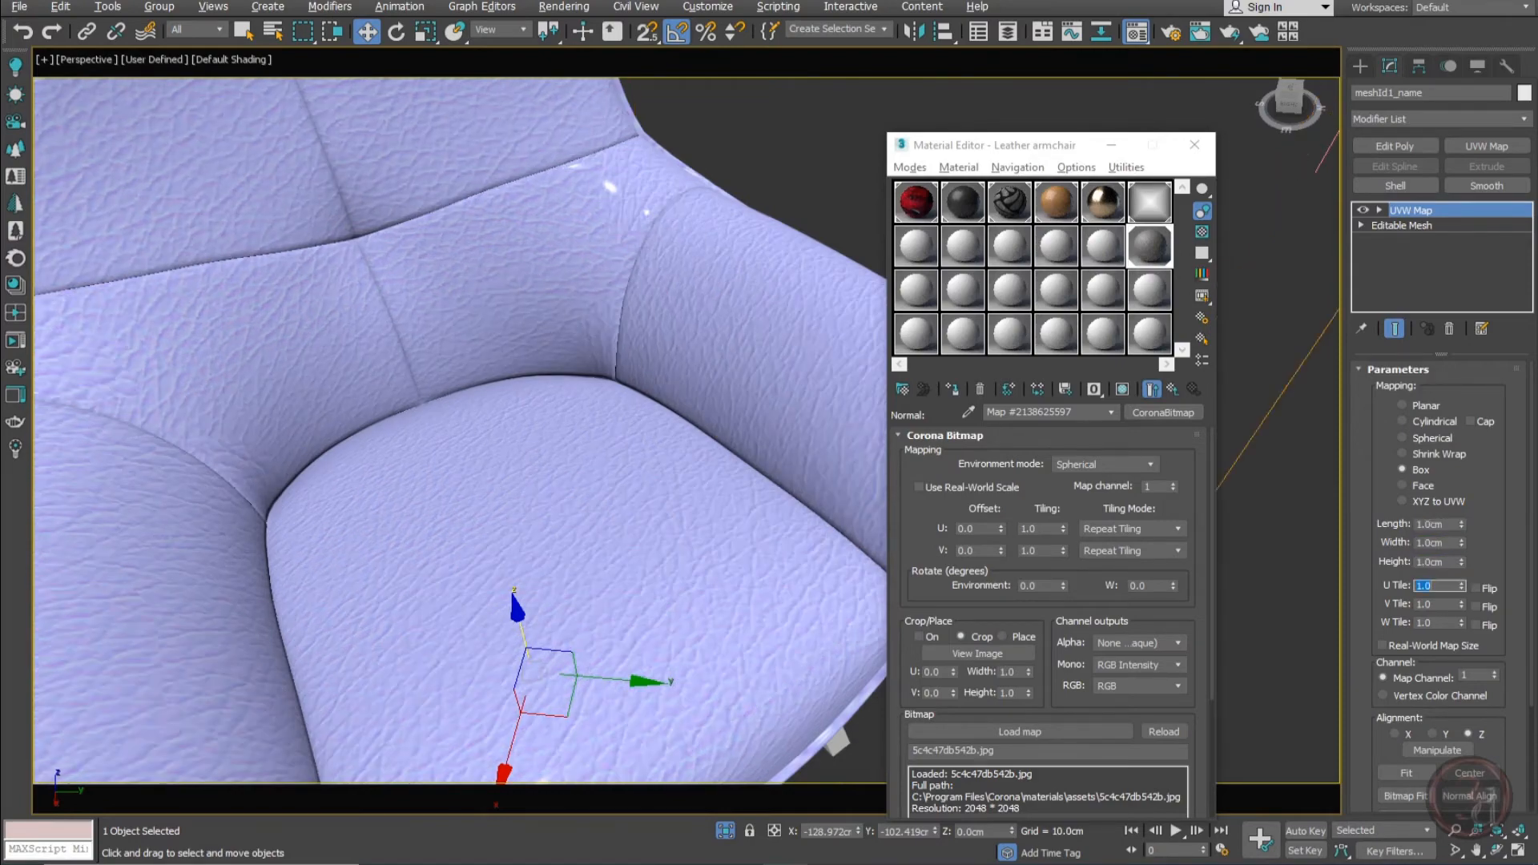
Set the length, width and height of the upholstery's UVW Map box to 0.6 cm
double_click(1442, 525)
key(Tab)
text(.6)
key(Tab)
text(.6)
key(Tab)
Set the length, width and height of the upholstery's UVW Map box to 0.5 cm
scroll(655, 306, down, 4)
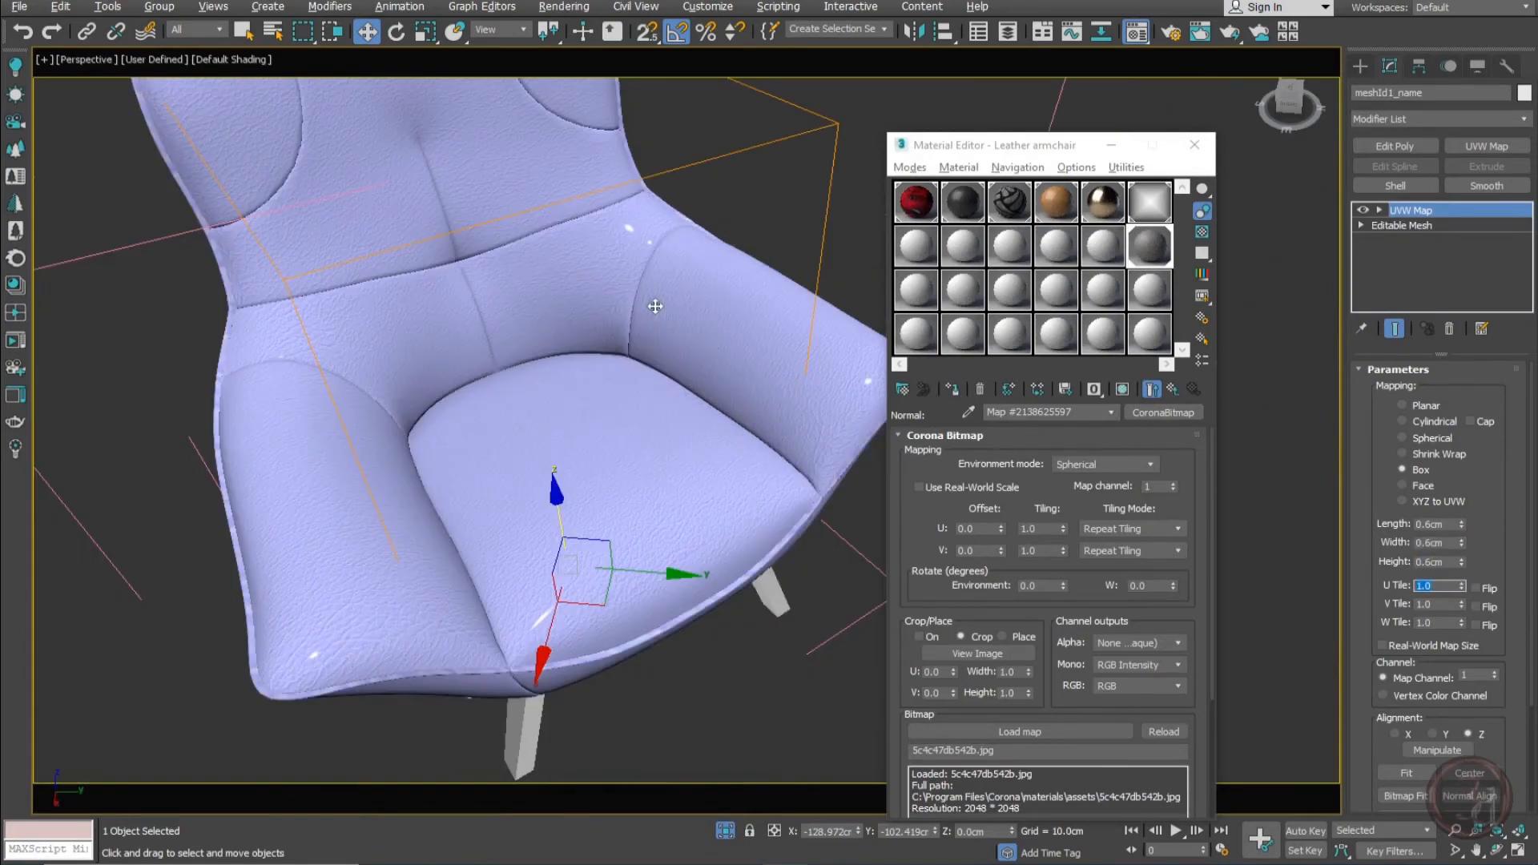
alt+middle_drag(707, 347, 628, 278)
alt+middle_drag(579, 410, 652, 405)
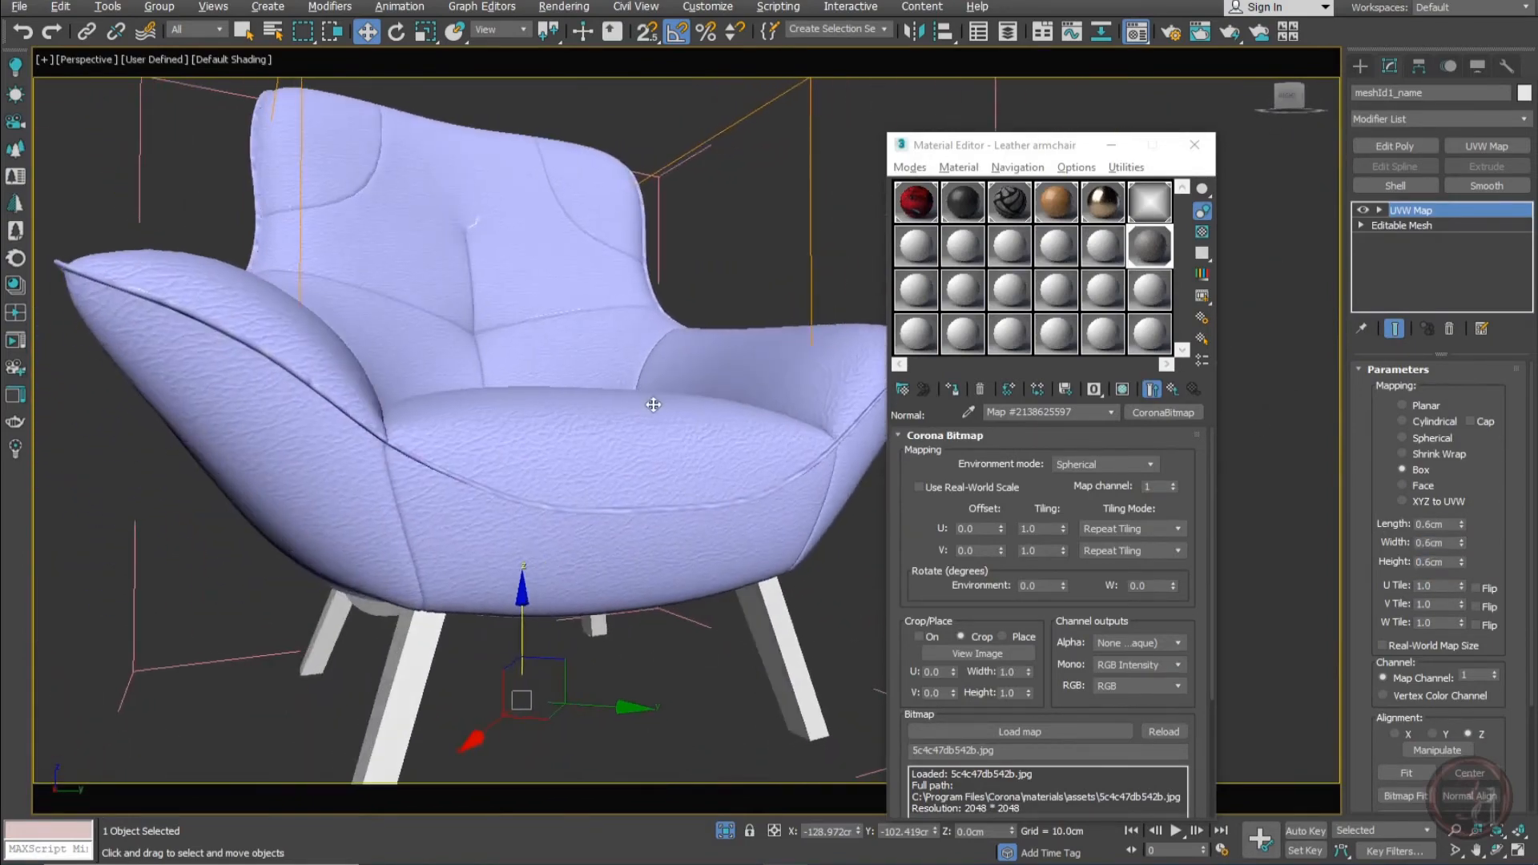
double_click(1434, 525)
text(0.5)
key(Tab)
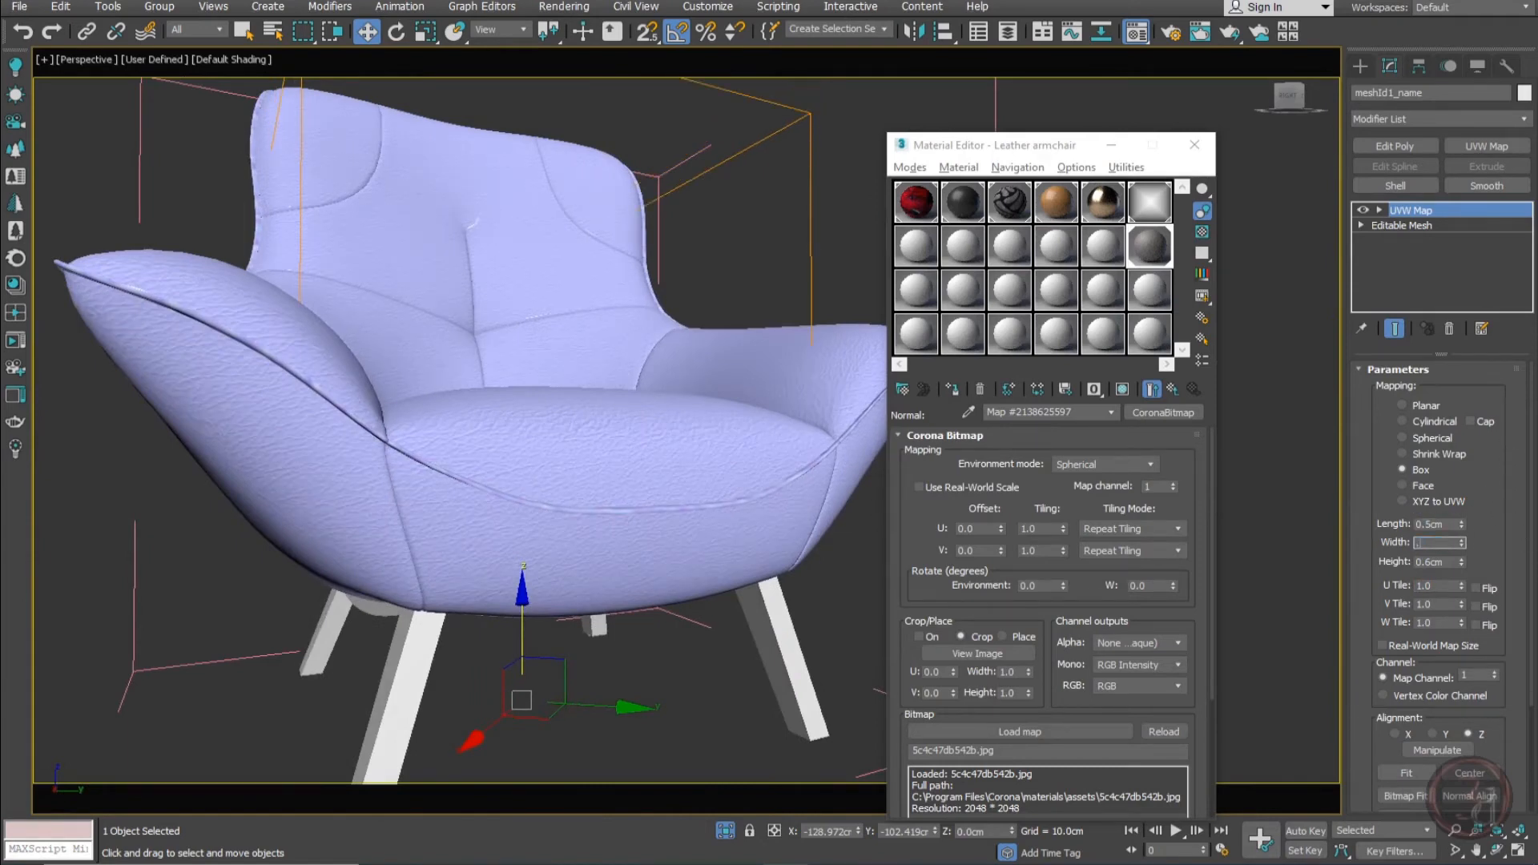
text(0.5)
key(Tab)
text(0.5)
key(Tab)
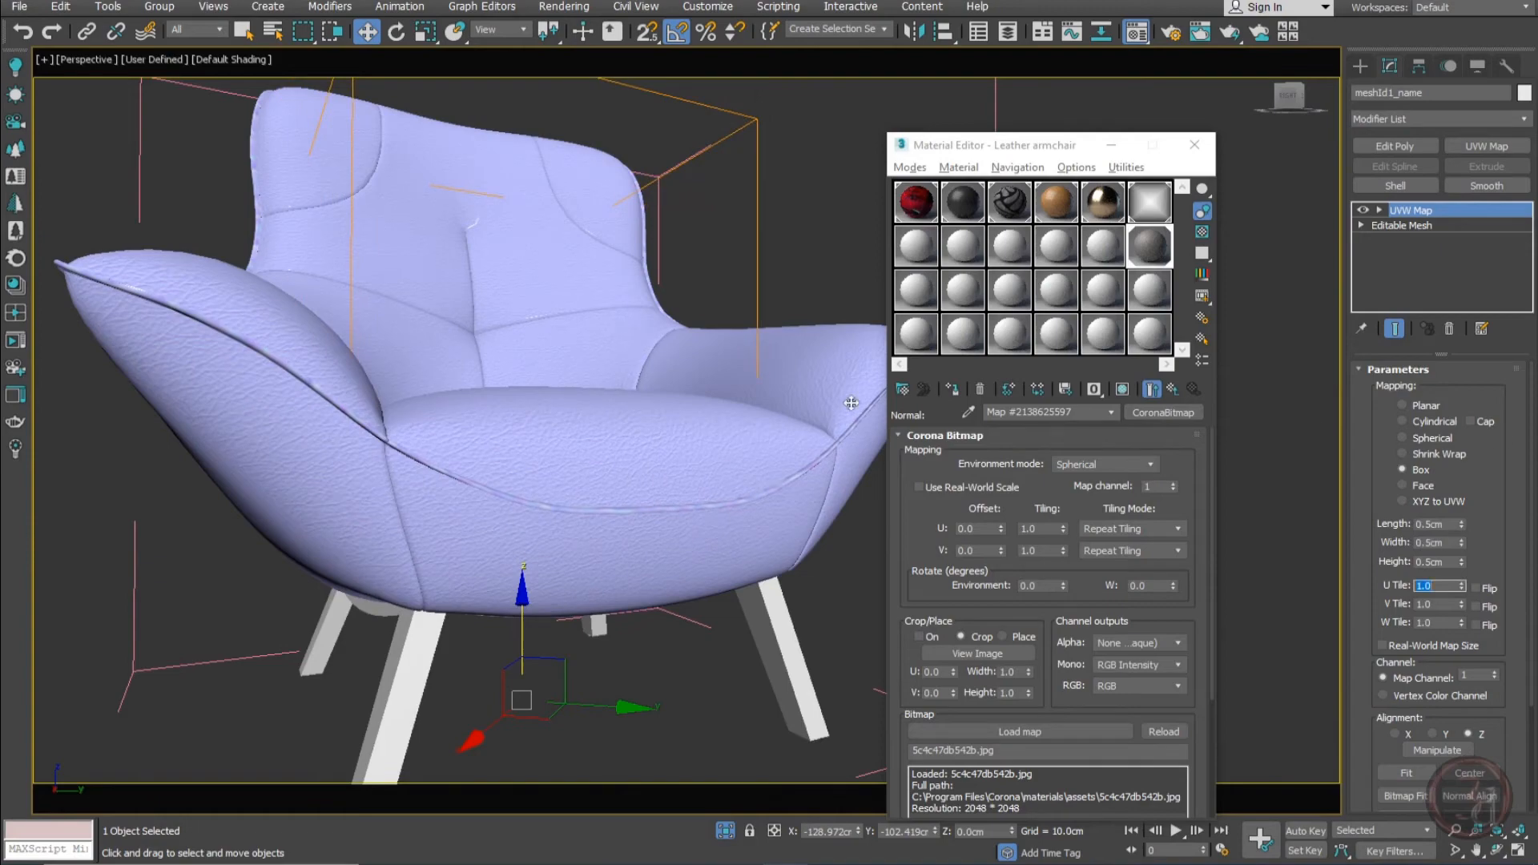
Copy the upholstery's UVW Map modifier and paste it onto the armchair's edge piping
alt+middle_drag(507, 437, 518, 491)
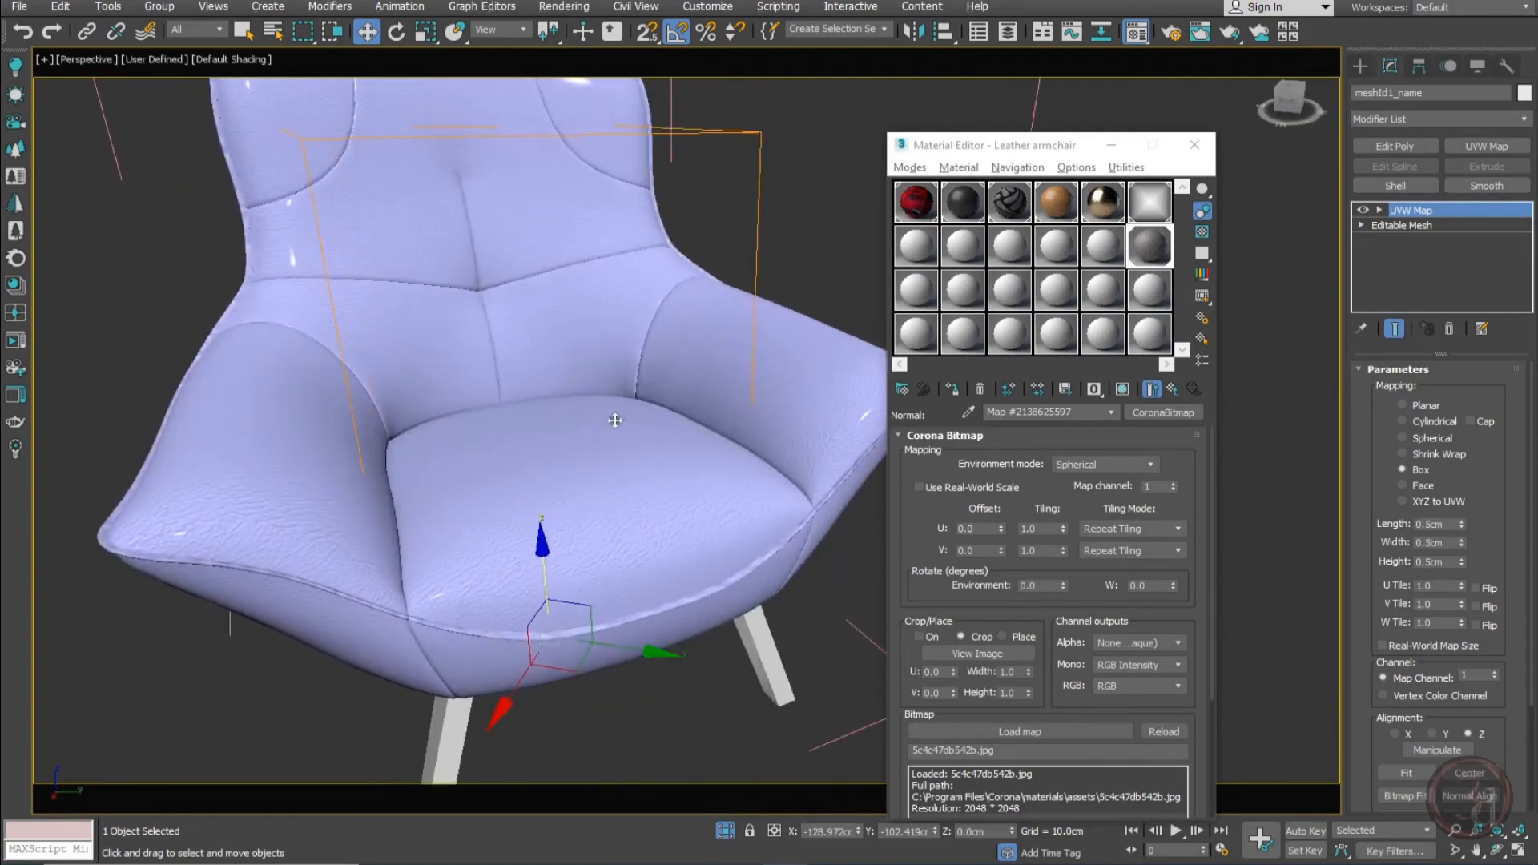
scroll(539, 388, up, 4)
scroll(693, 496, up, 1)
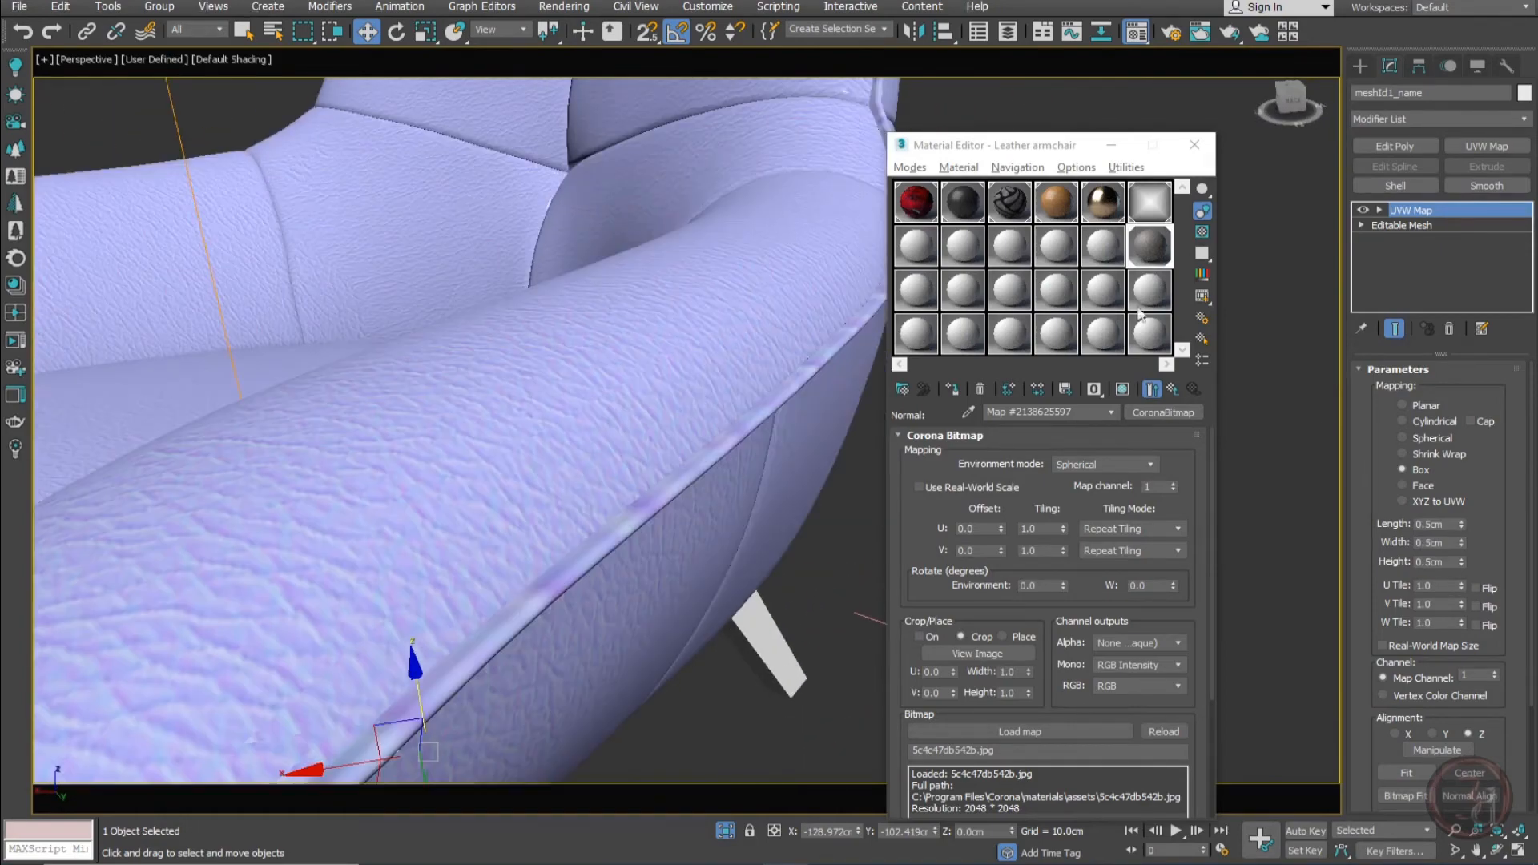
right_click(1426, 218)
click(1334, 284)
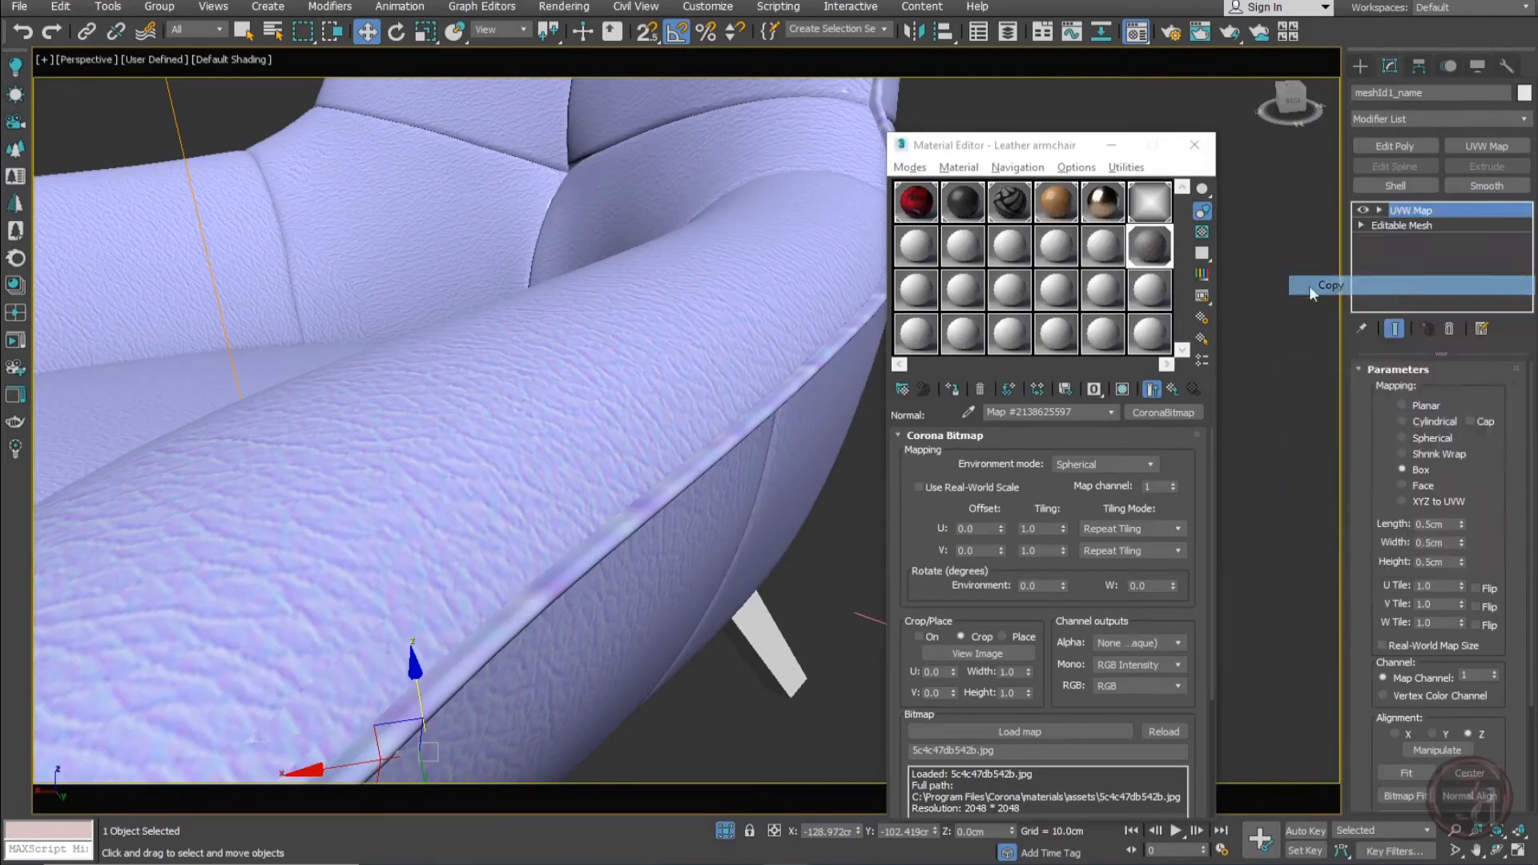
click(731, 443)
alt+middle_drag(729, 442, 813, 334)
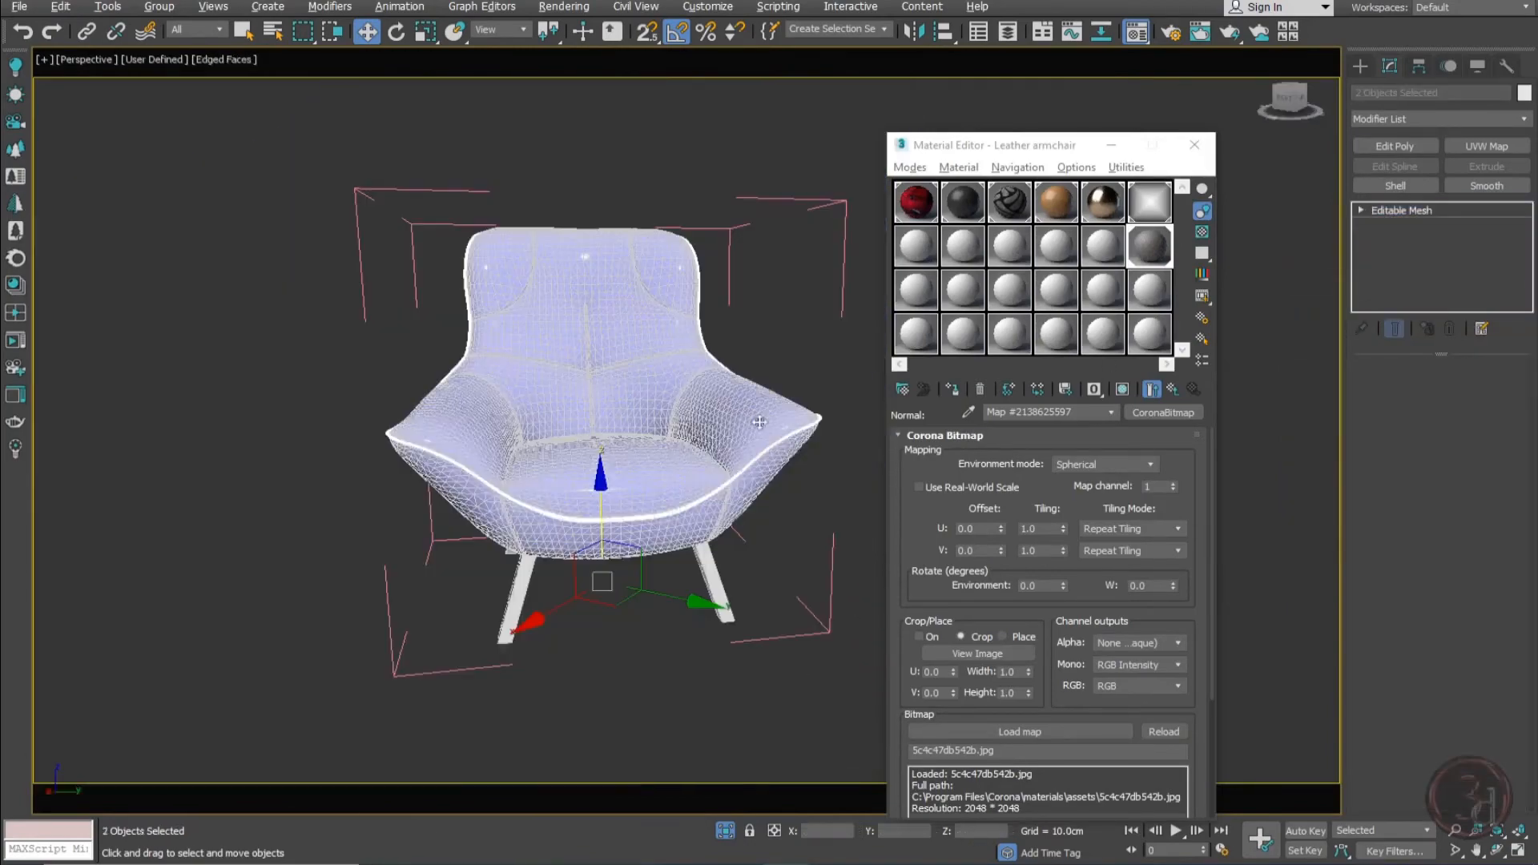
click(759, 422)
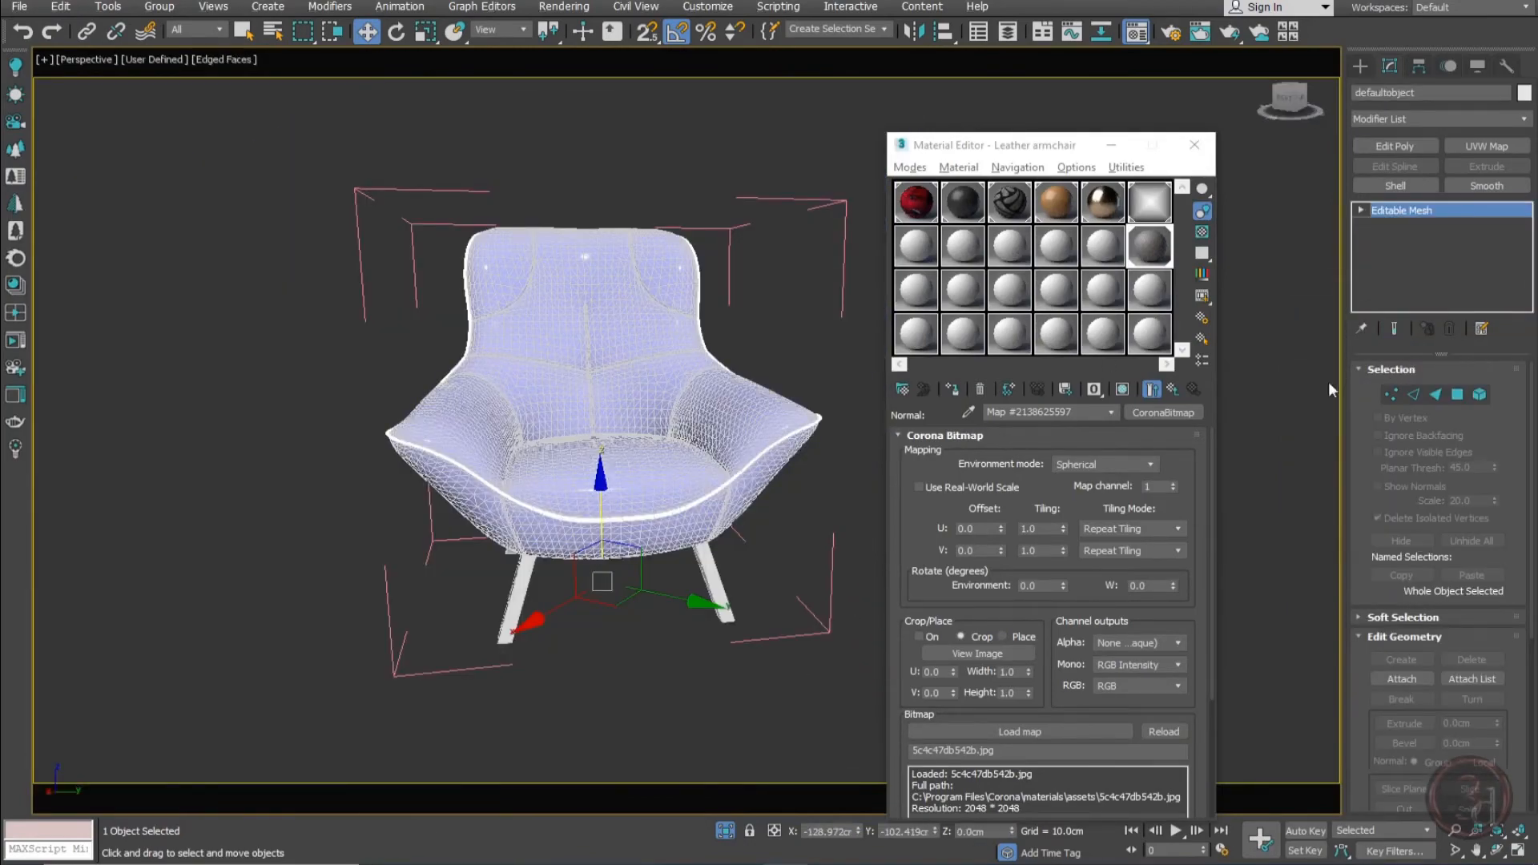
right_click(1402, 213)
click(1402, 214)
Clear the selection and turn off the edged-faces display around the armchair
alt+middle_drag(824, 472, 743, 493)
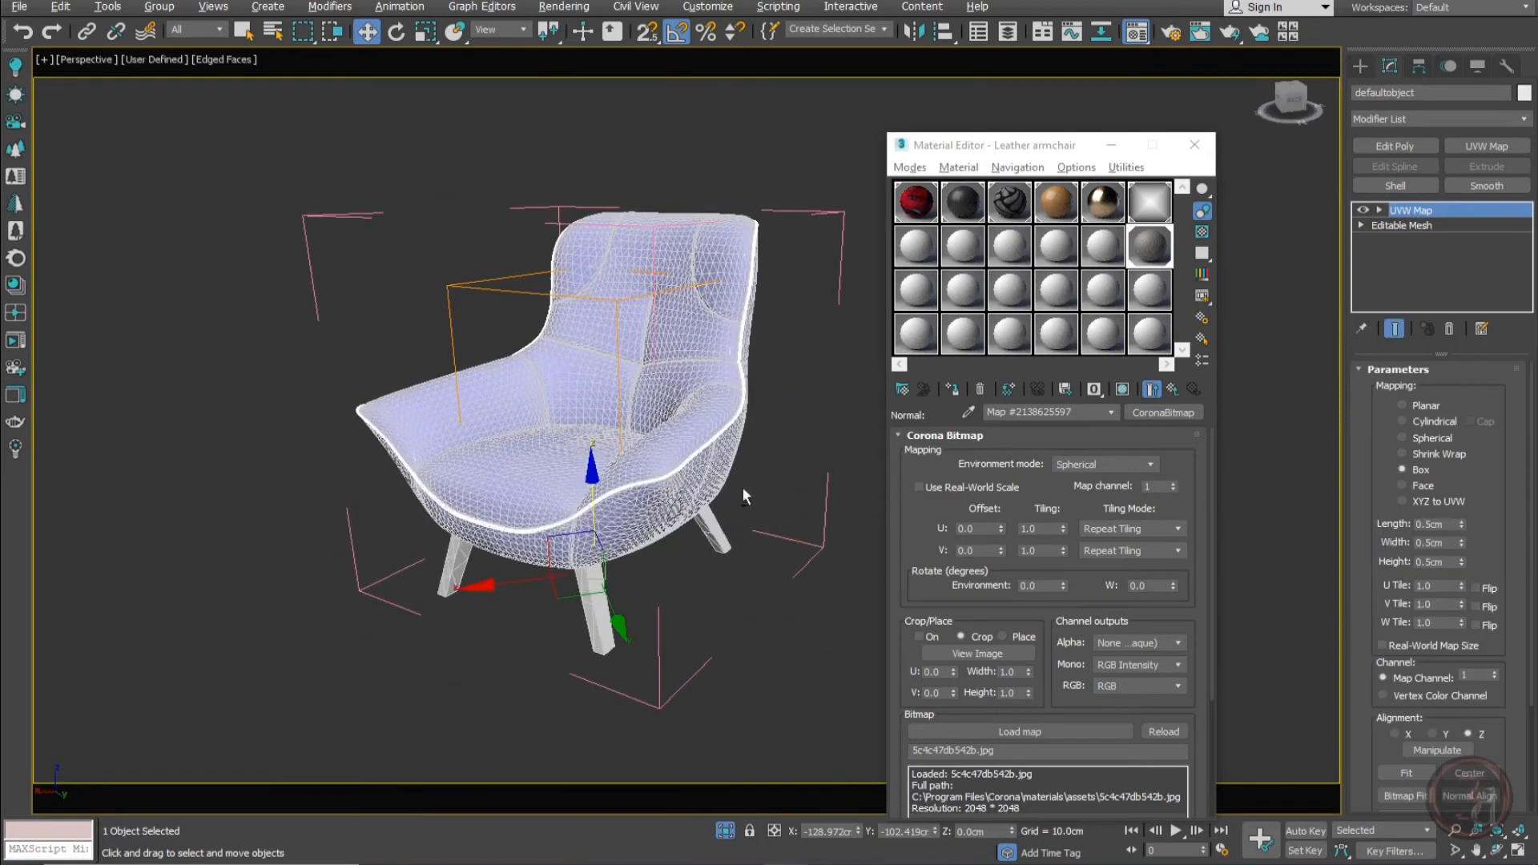
click(824, 383)
key(F4)
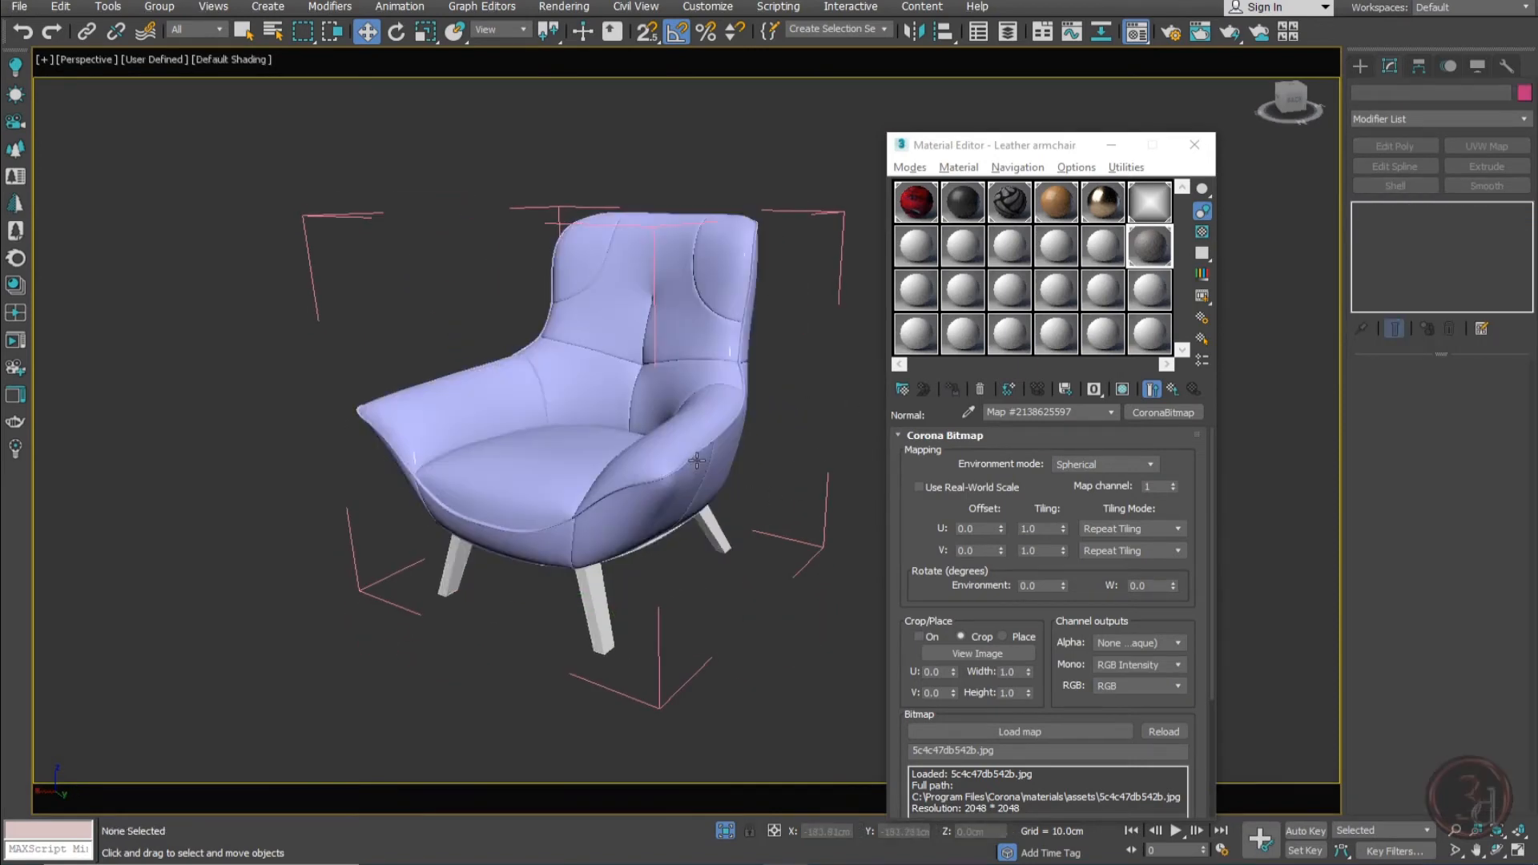
Return to the top level of the Leather armchair material and display it shaded on the armchair in the viewport
scroll(698, 454, up, 10)
scroll(687, 371, down, 10)
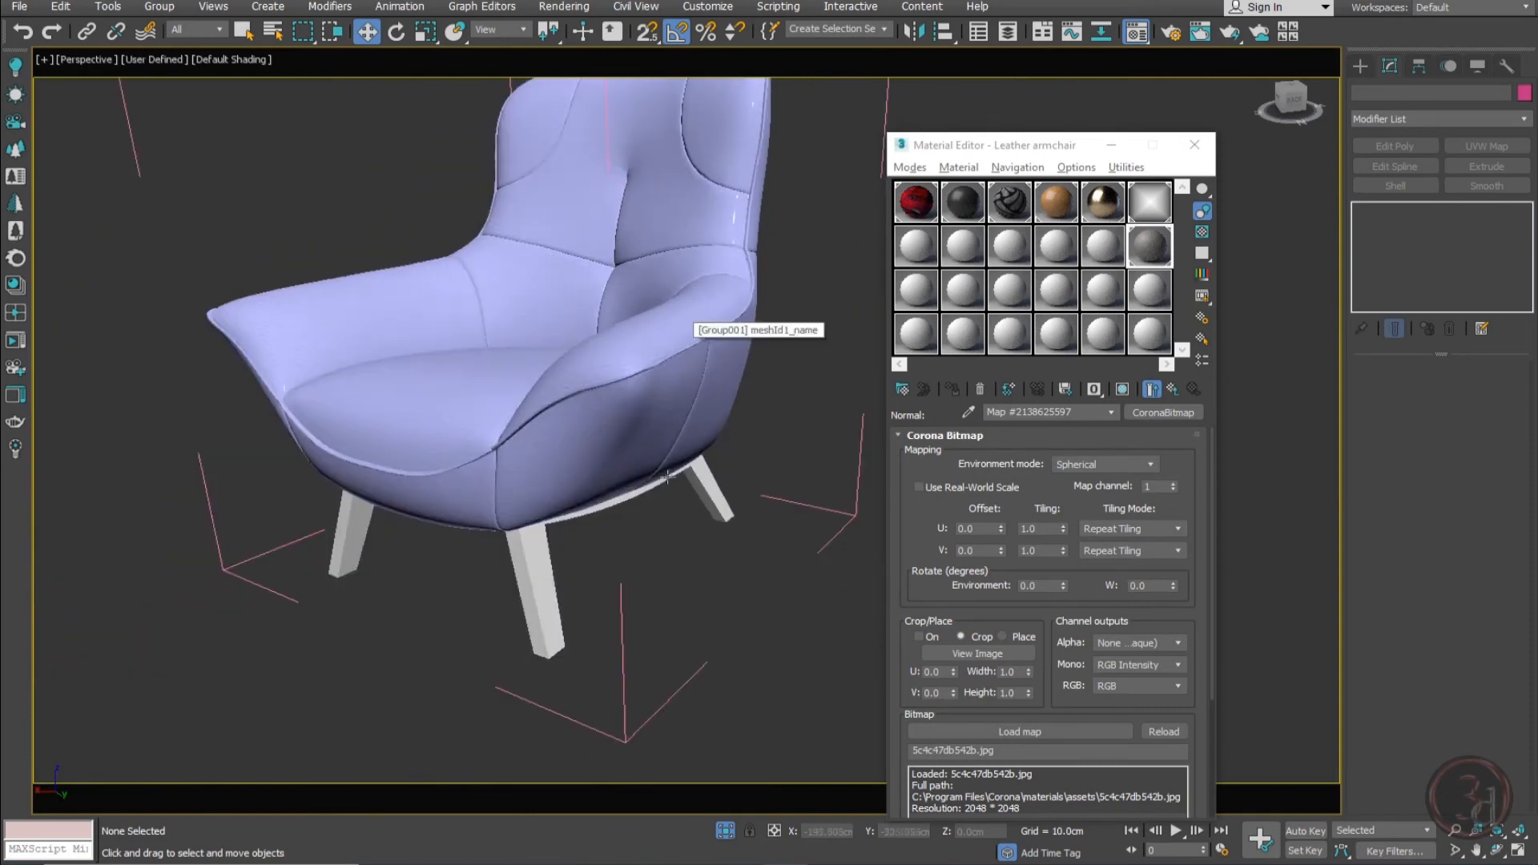
alt+middle_drag(589, 494, 801, 497)
click(501, 423)
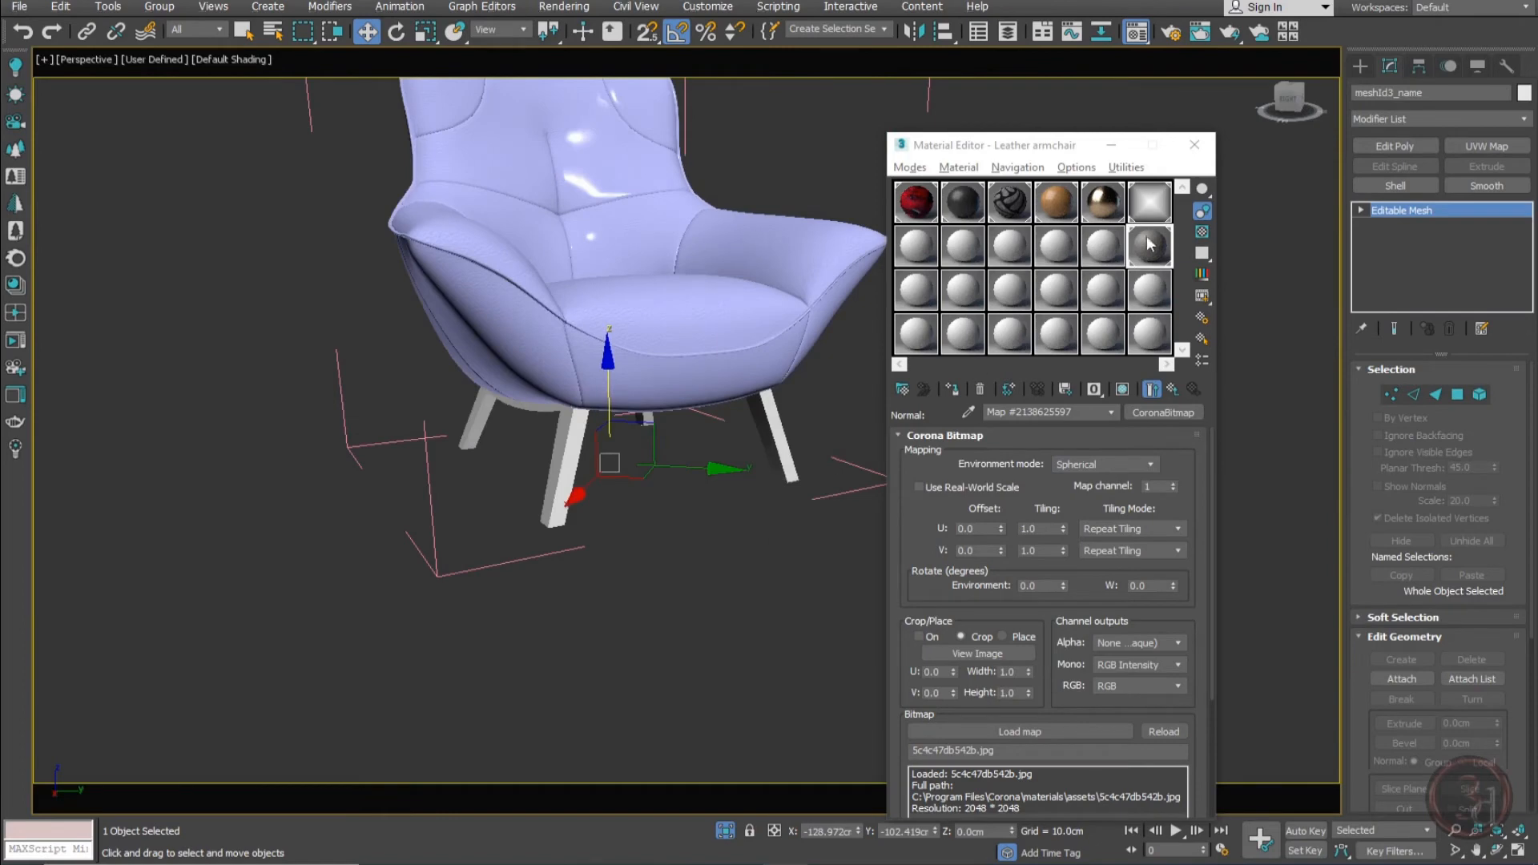
click(1172, 389)
click(1172, 389)
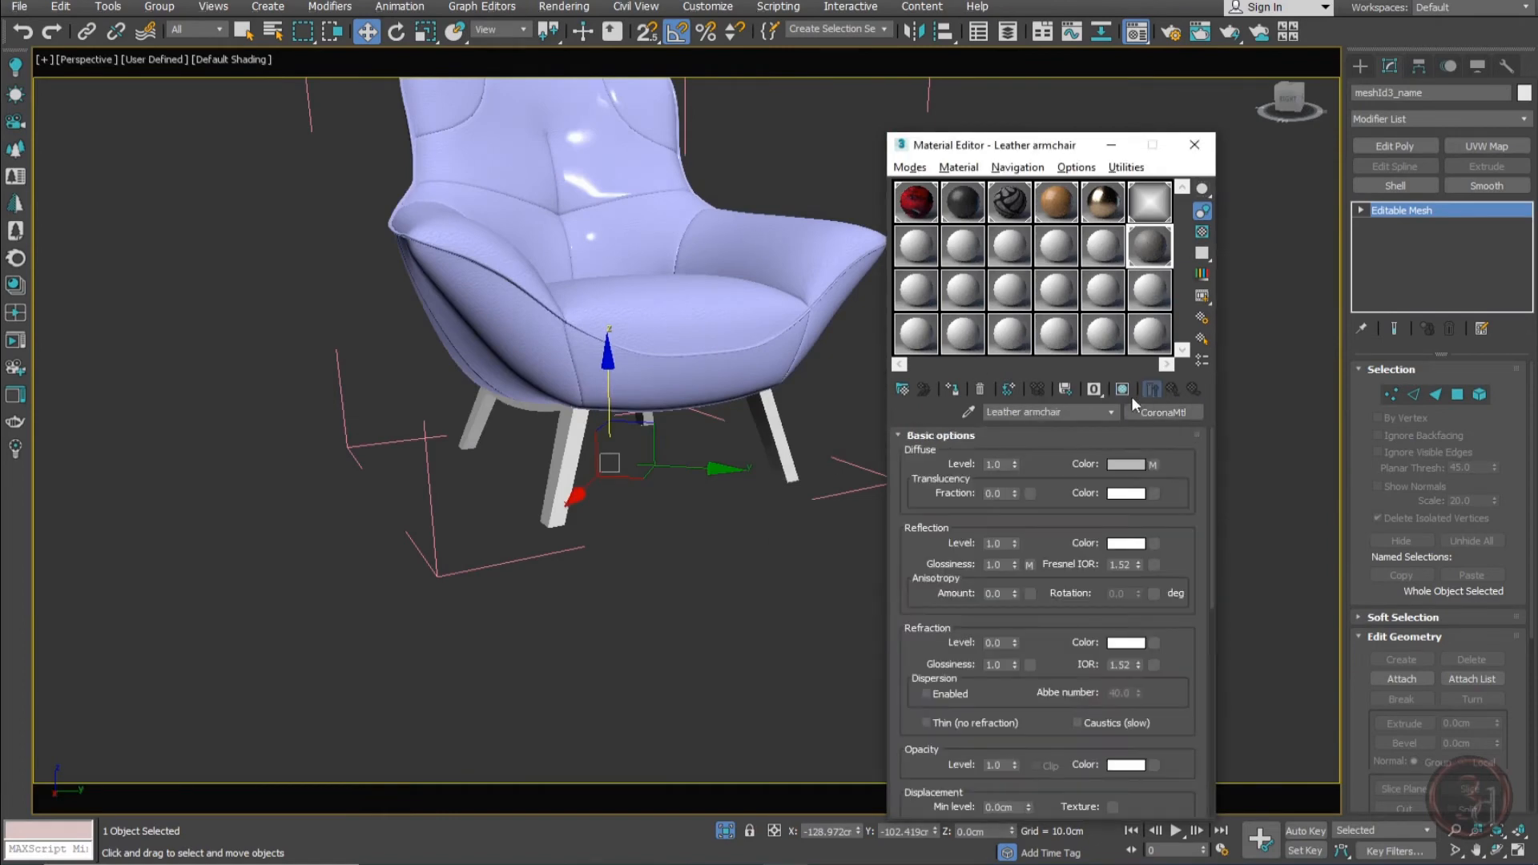
click(1127, 390)
alt+middle_drag(632, 471, 593, 435)
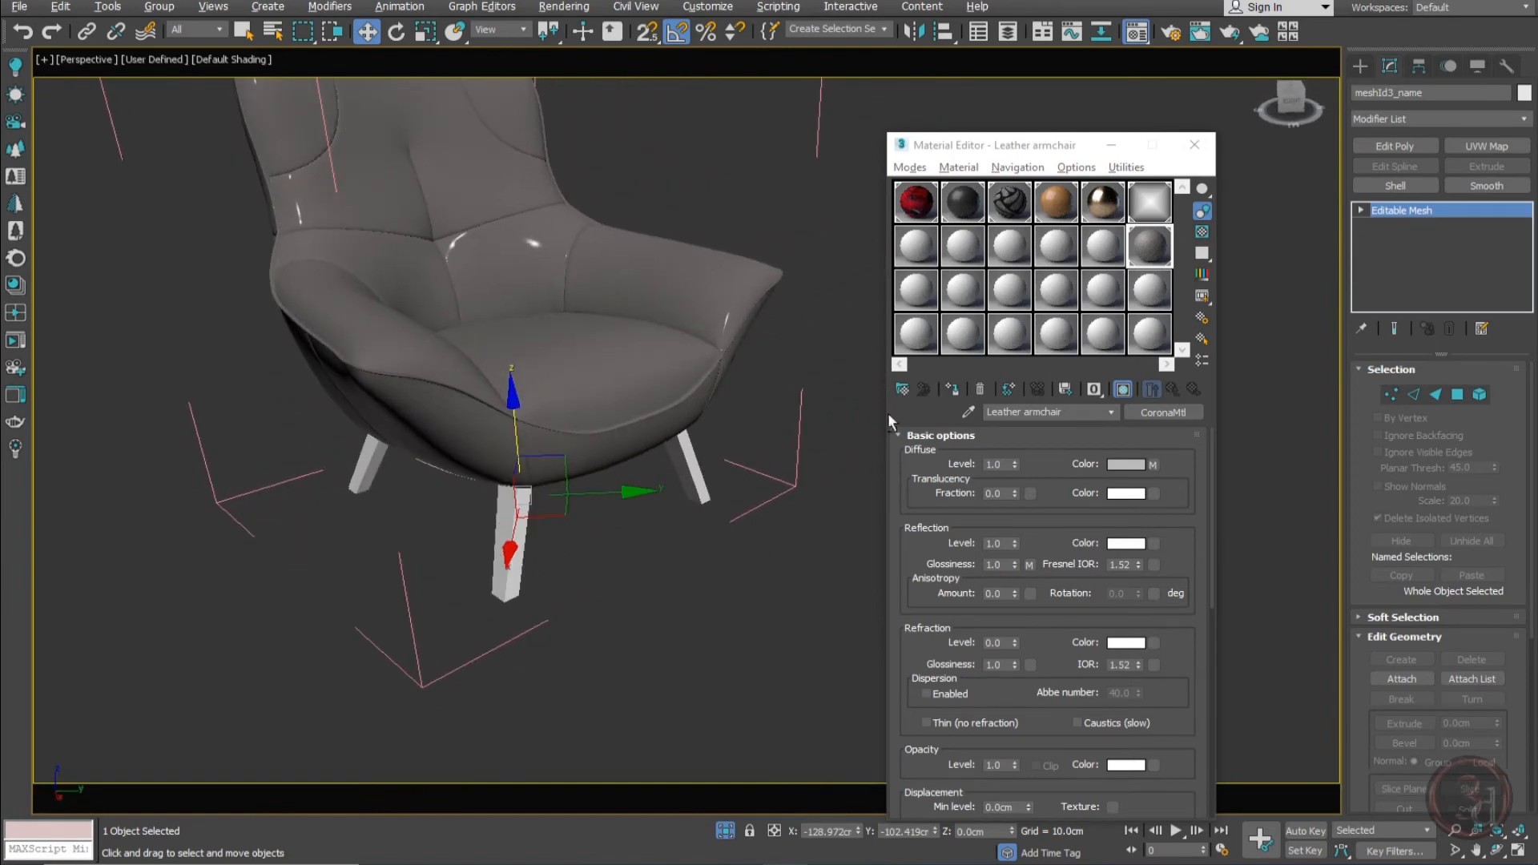
Tint the leather brown by setting the saturation to 126 in the solid color of the diffuse RGB Multiply's Color #2 map
click(1153, 465)
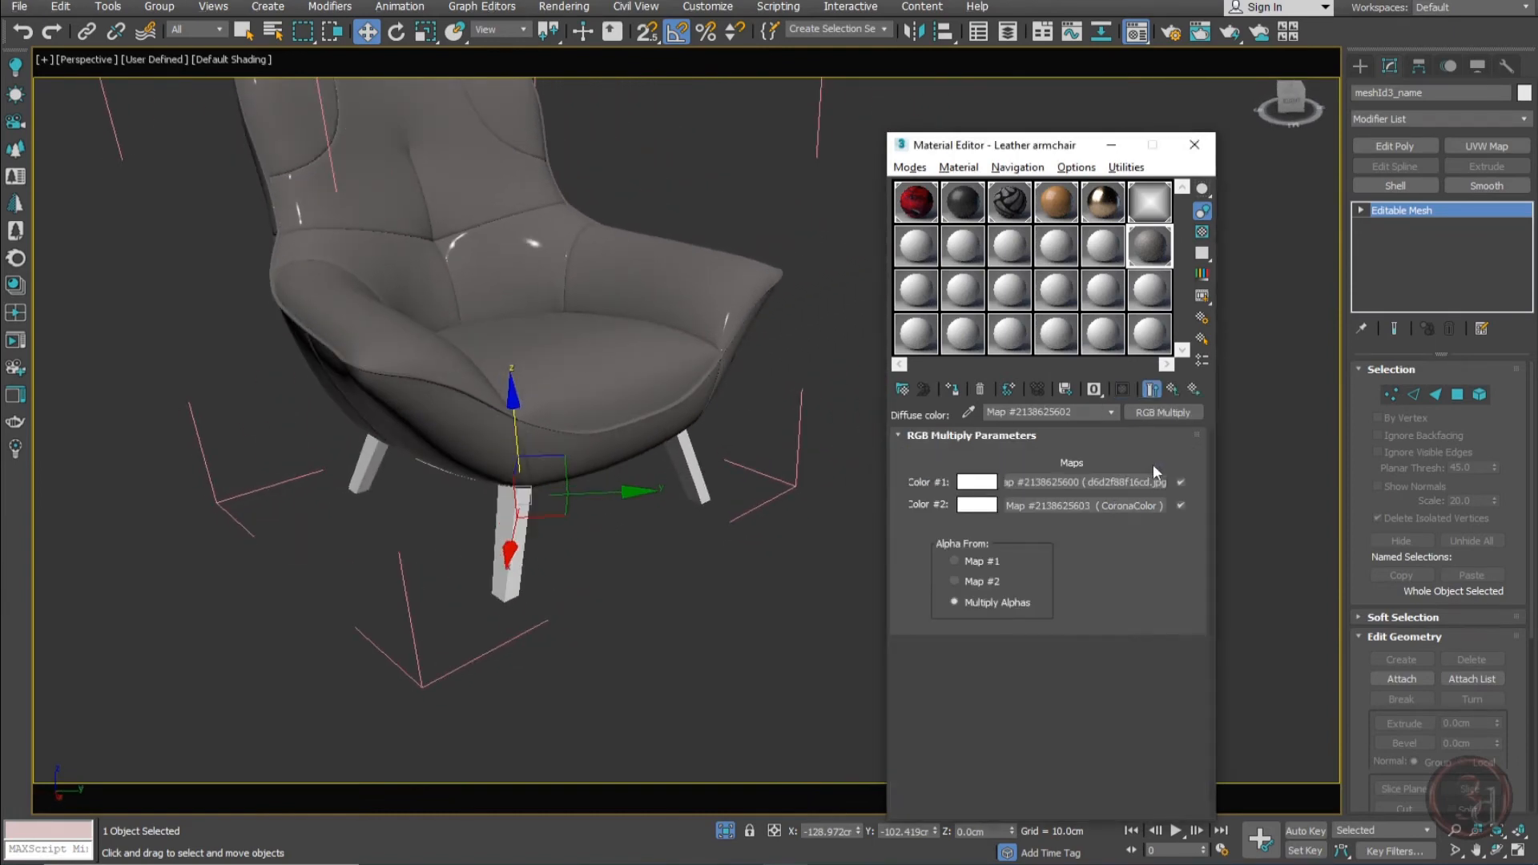
click(1118, 505)
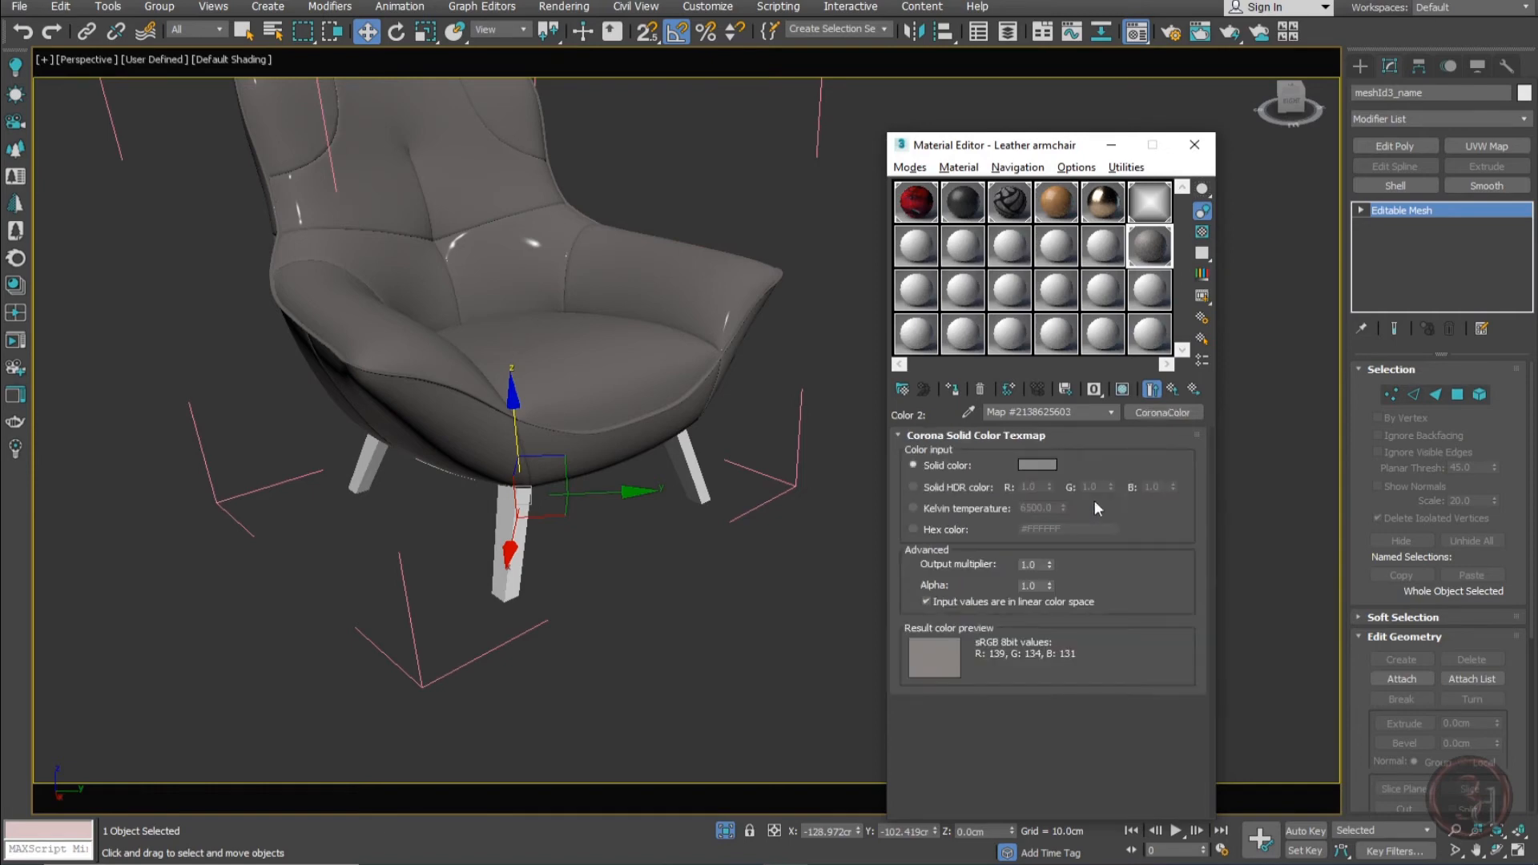
click(1038, 465)
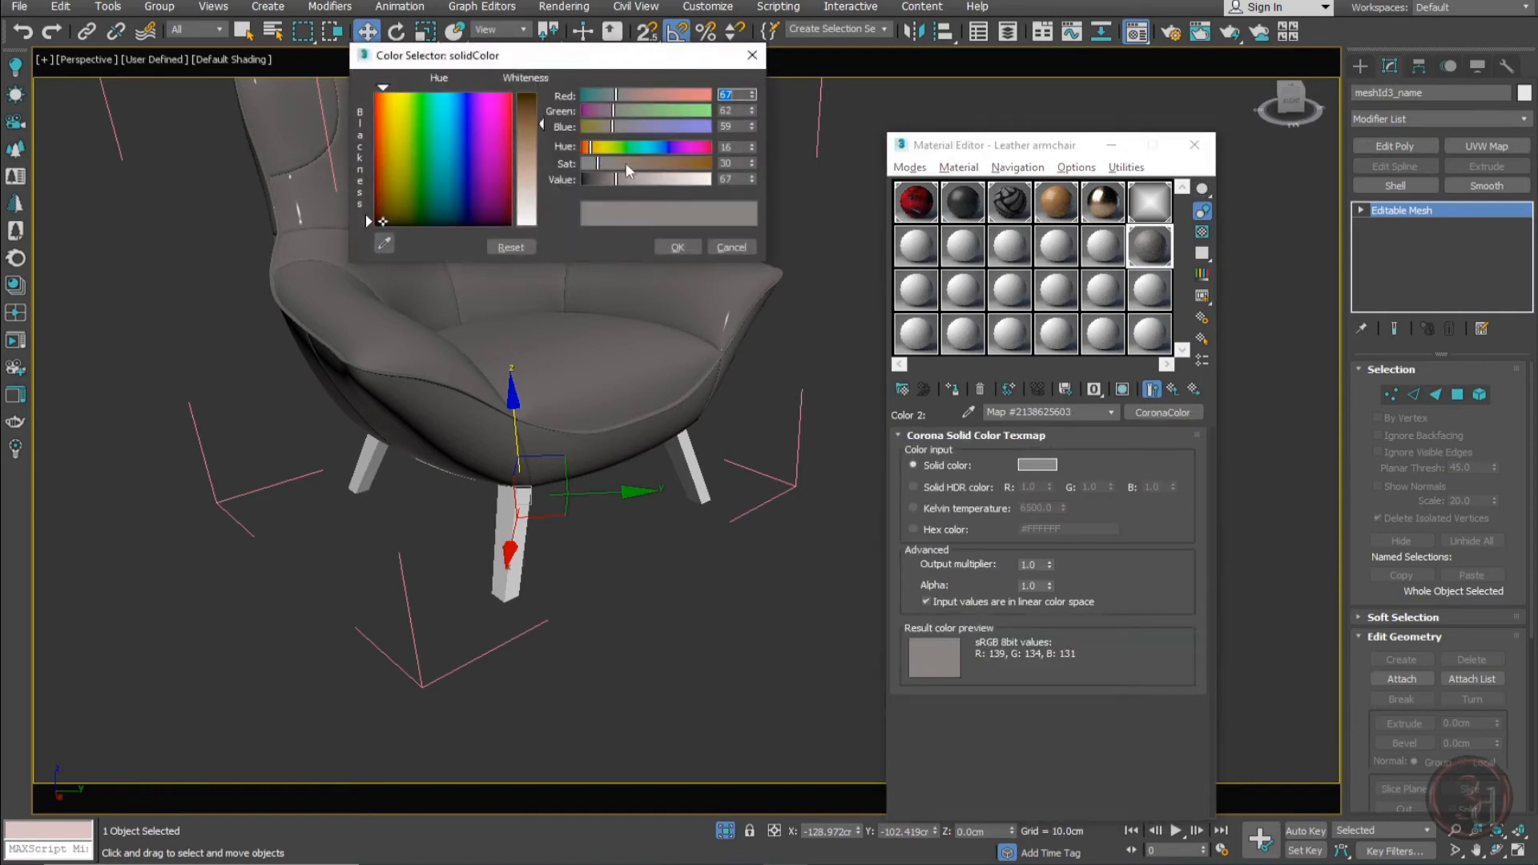
mouse_move(626, 164)
mouse_down()
mouse_move(648, 164)
mouse_move(598, 125)
mouse_move(645, 171)
mouse_up()
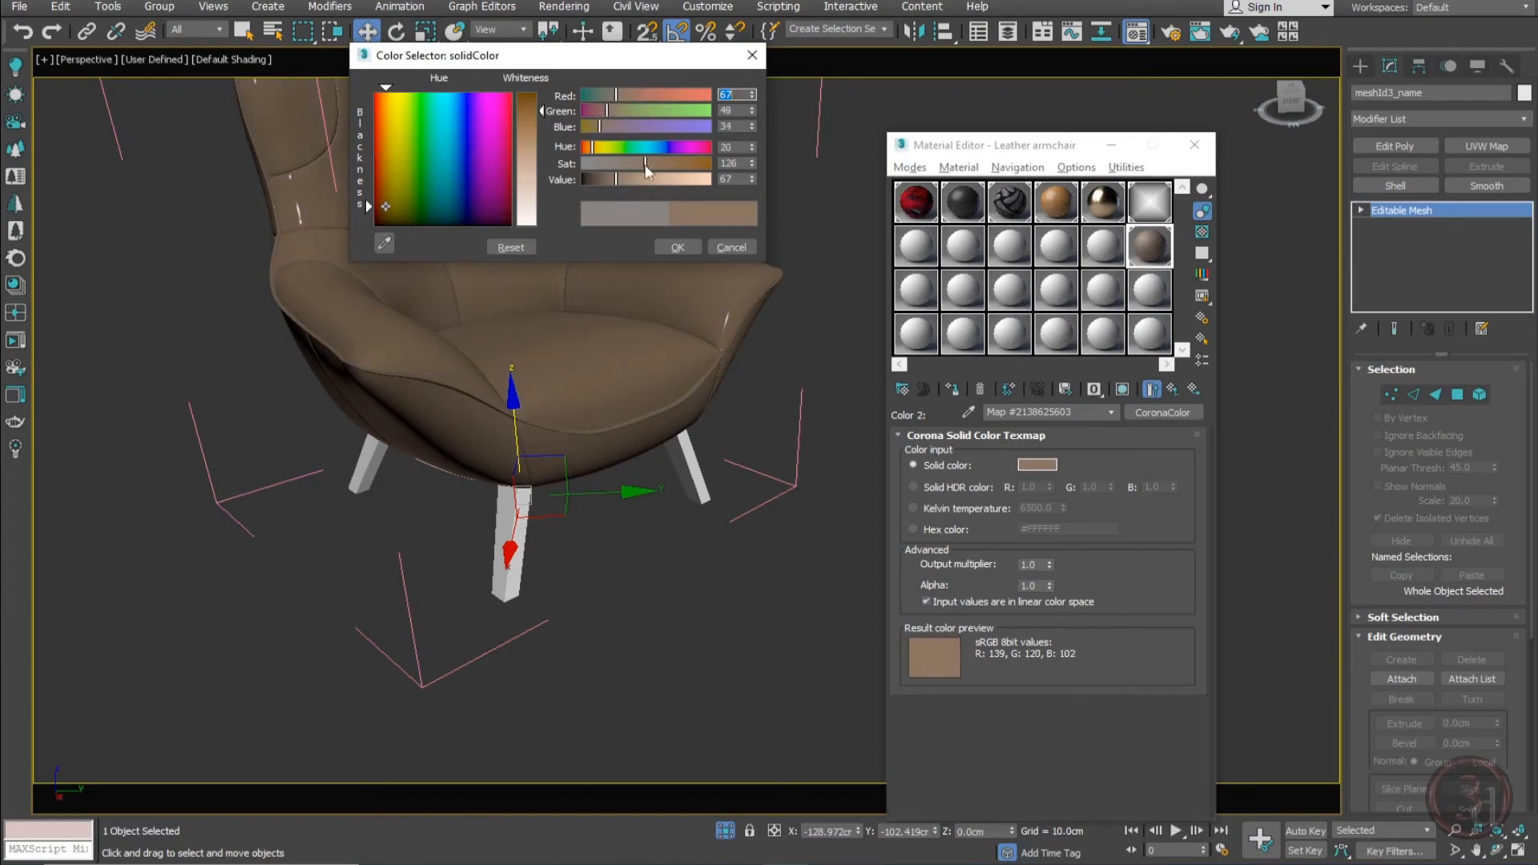
double_click(1149, 246)
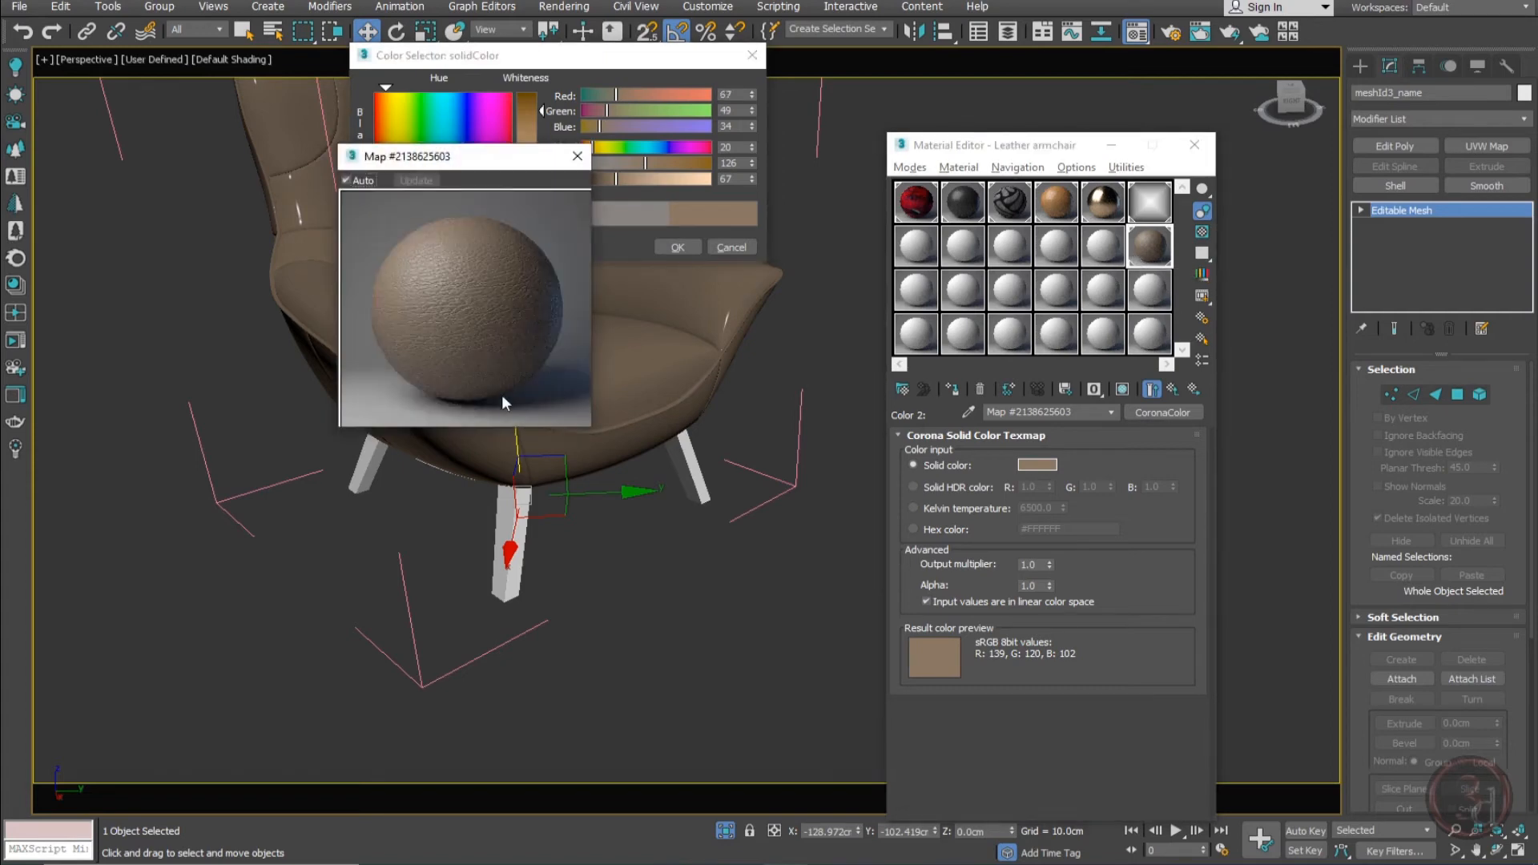
click(577, 156)
click(678, 246)
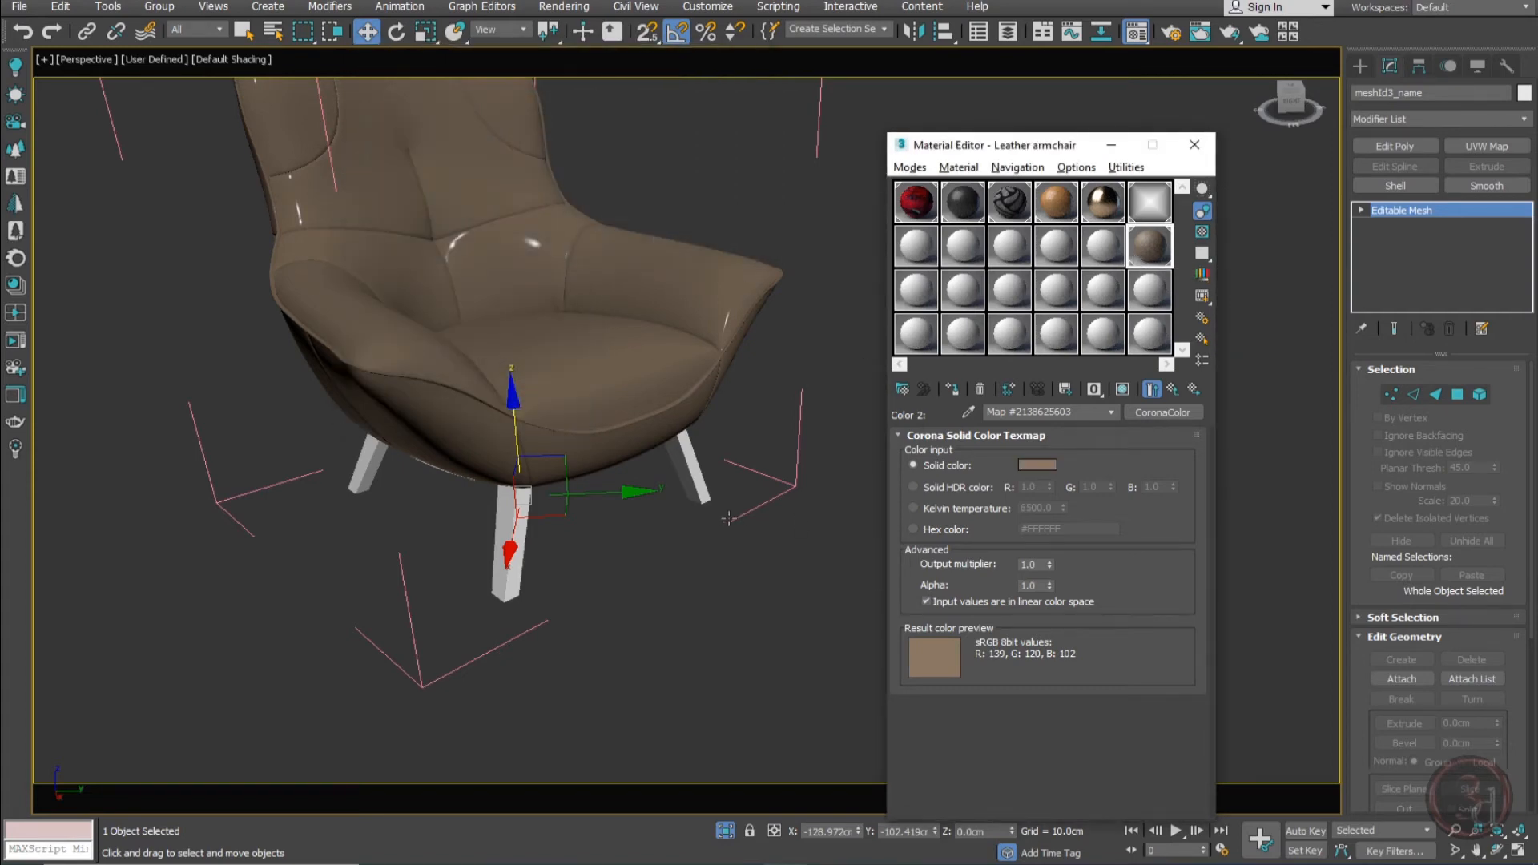
Select the armchair's leg frame and assign the wood side tabl material to it
click(729, 586)
scroll(686, 452, up, 5)
scroll(687, 453, down, 5)
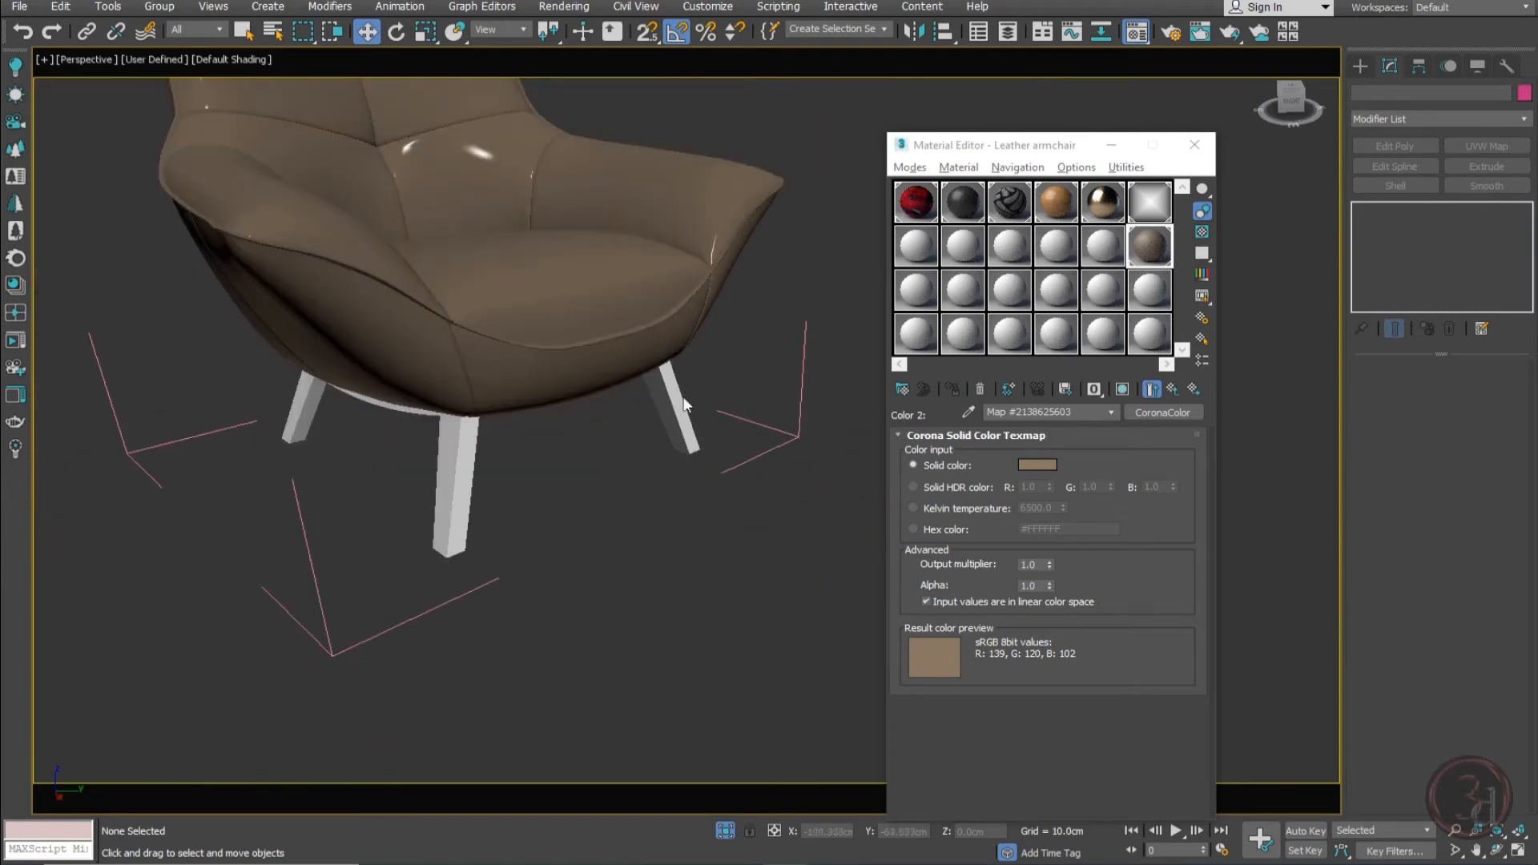
click(661, 392)
scroll(757, 429, up, 3)
drag(757, 430, 818, 505)
key(ctrl+z)
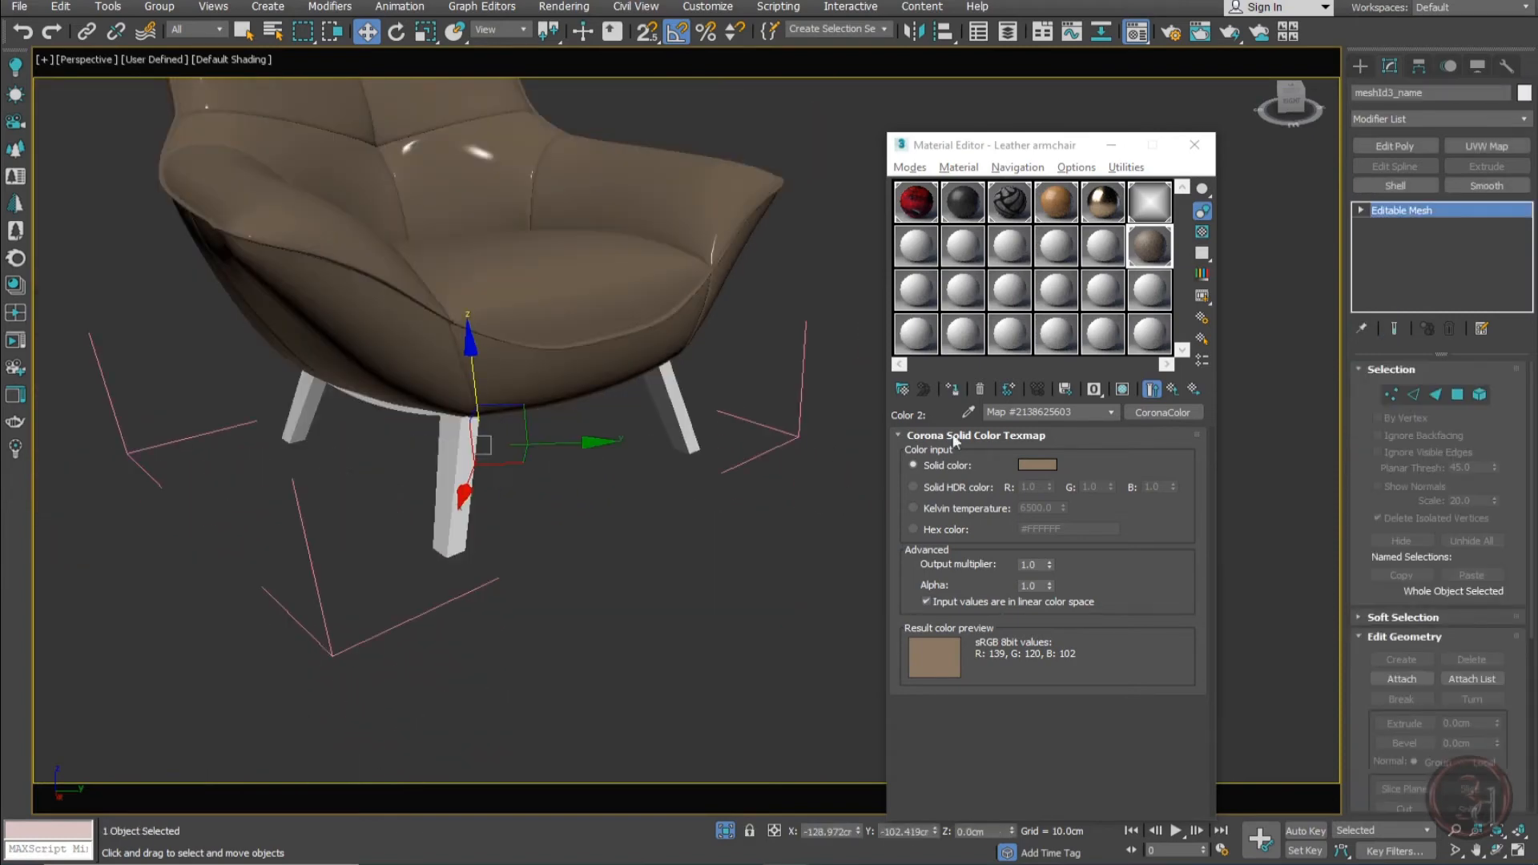
click(1064, 206)
click(954, 389)
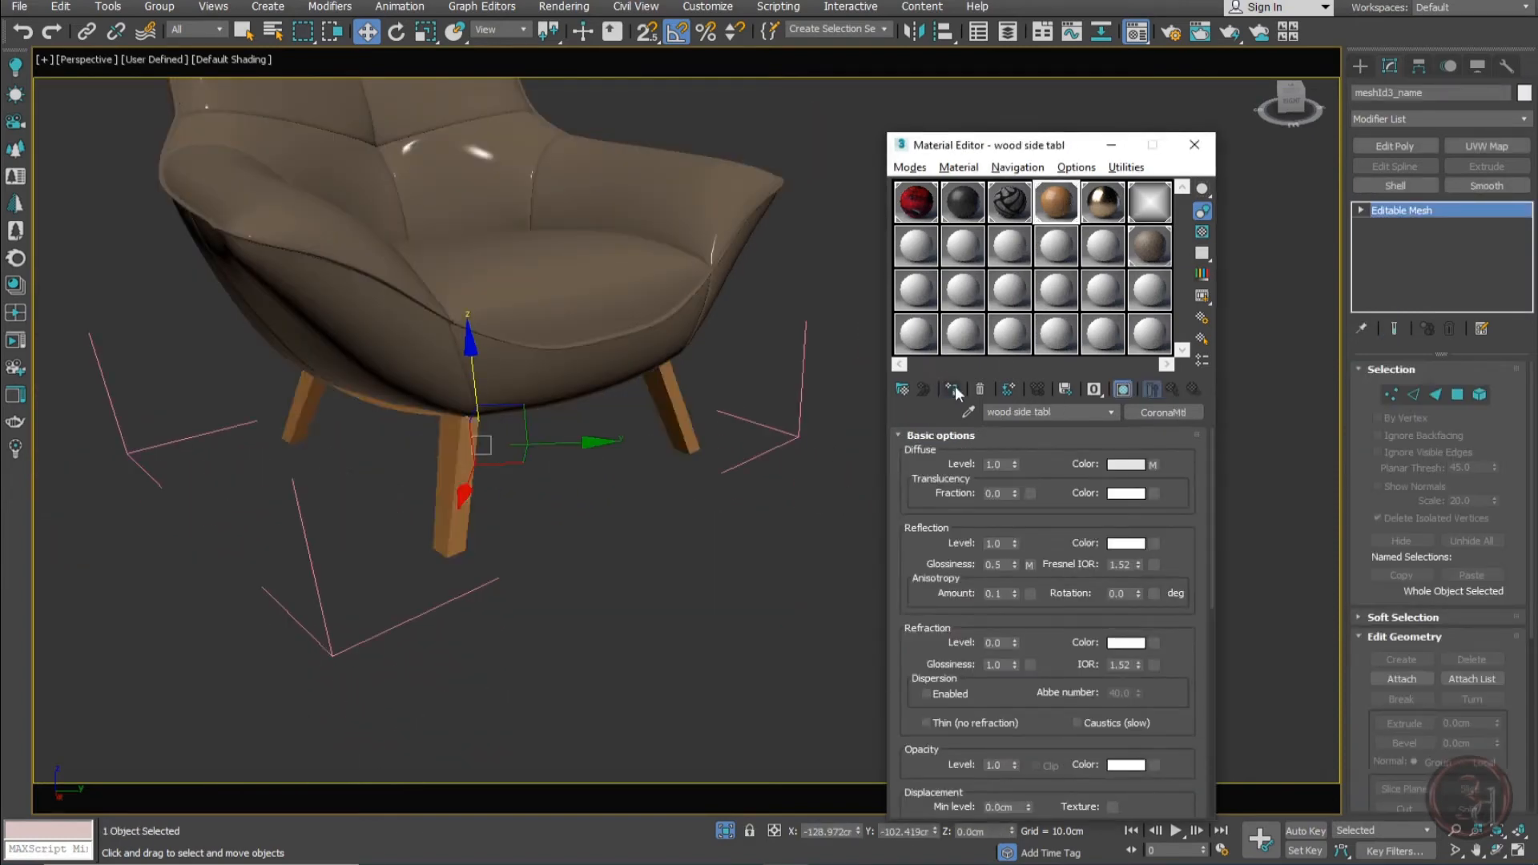
Try a UVW Map modifier with Box mapping on the armchair's leg frame
click(1484, 146)
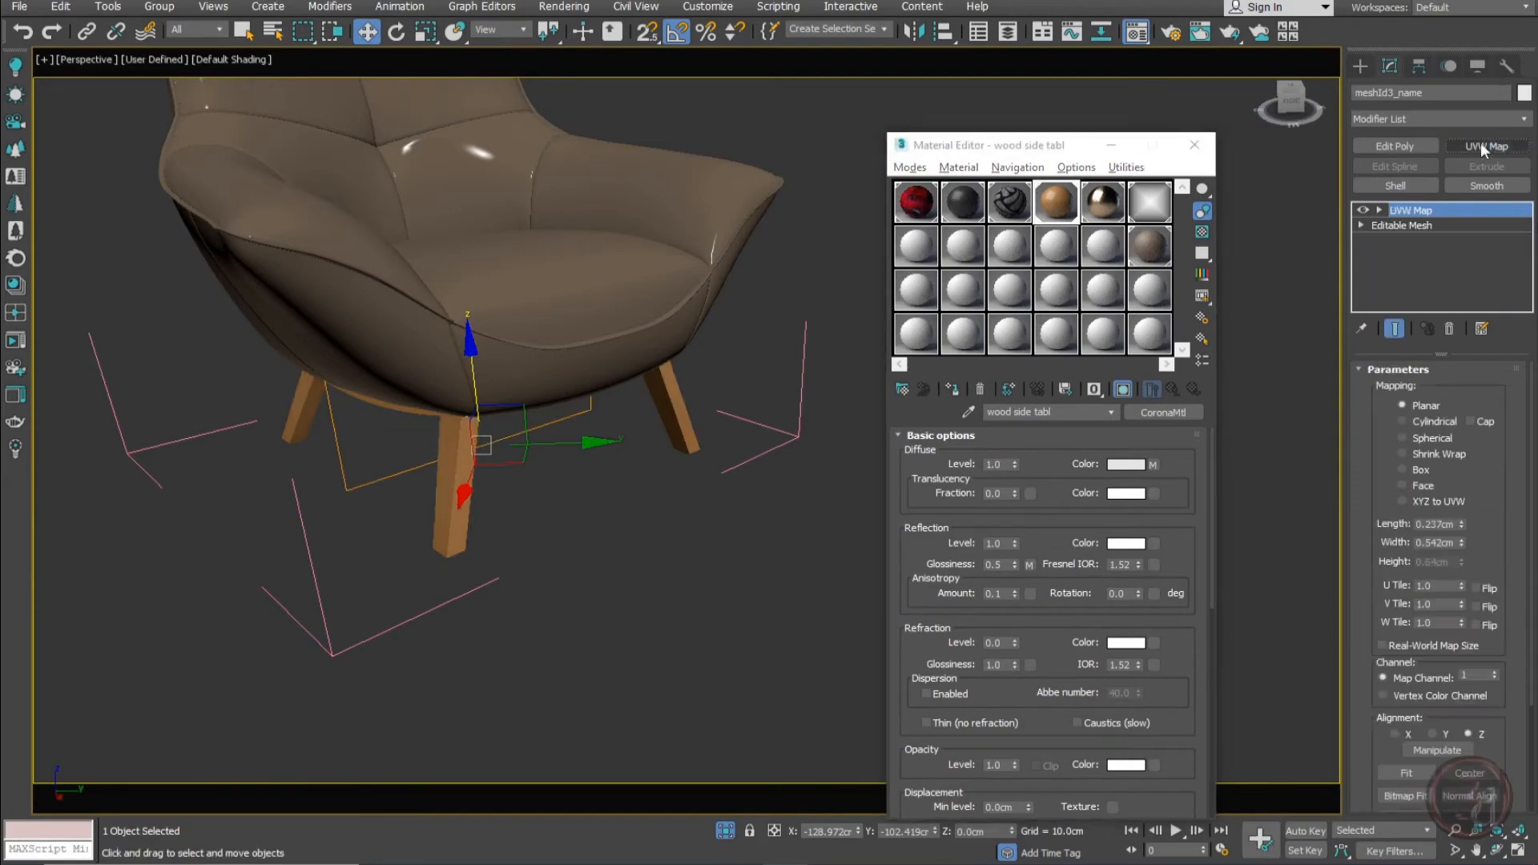
alt+middle_drag(564, 516, 550, 447)
scroll(473, 429, up, 5)
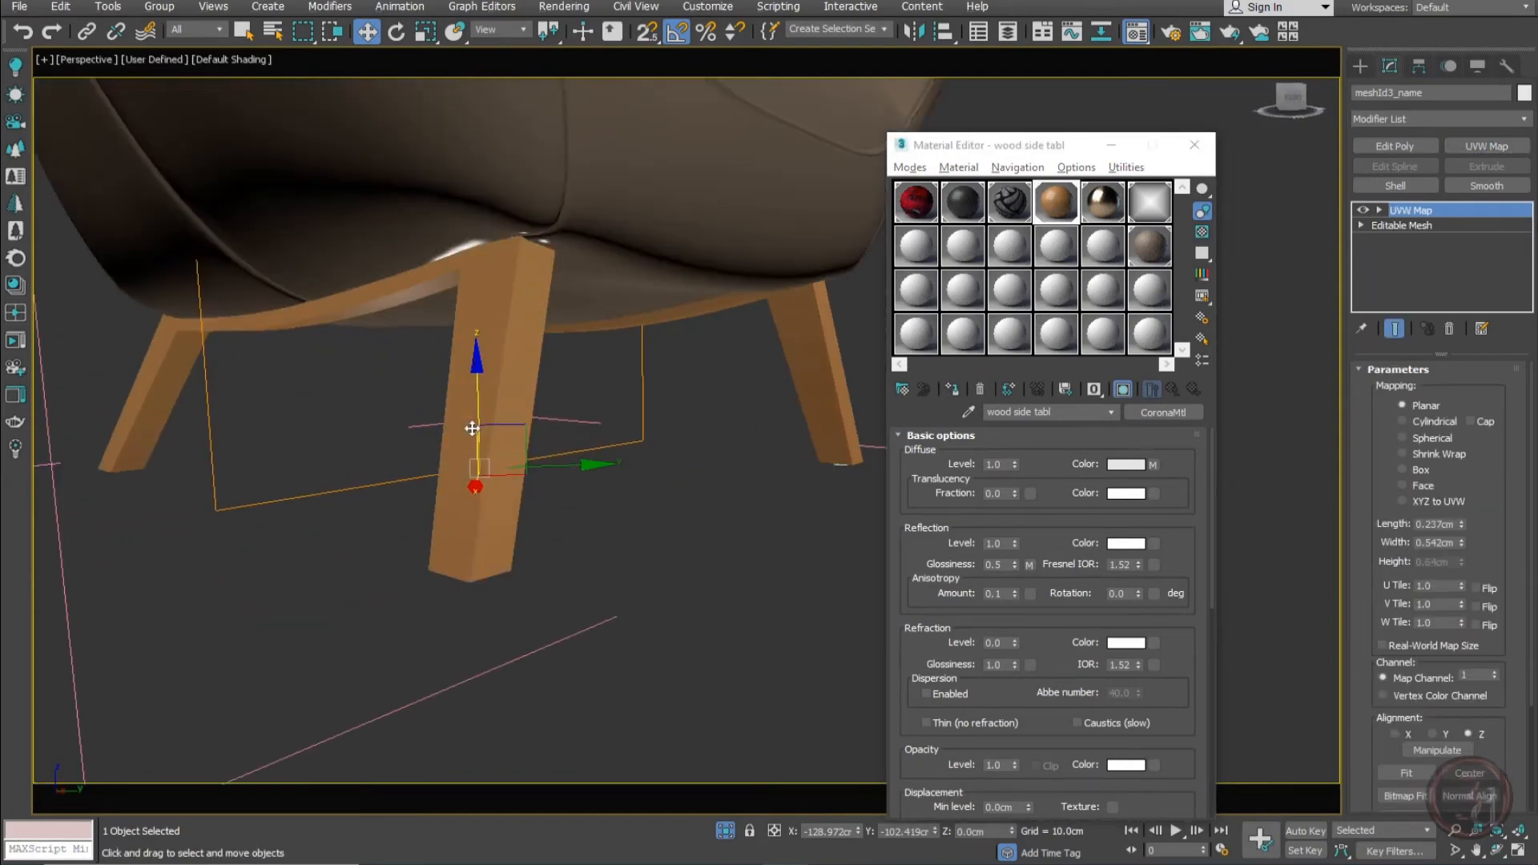
click(1416, 471)
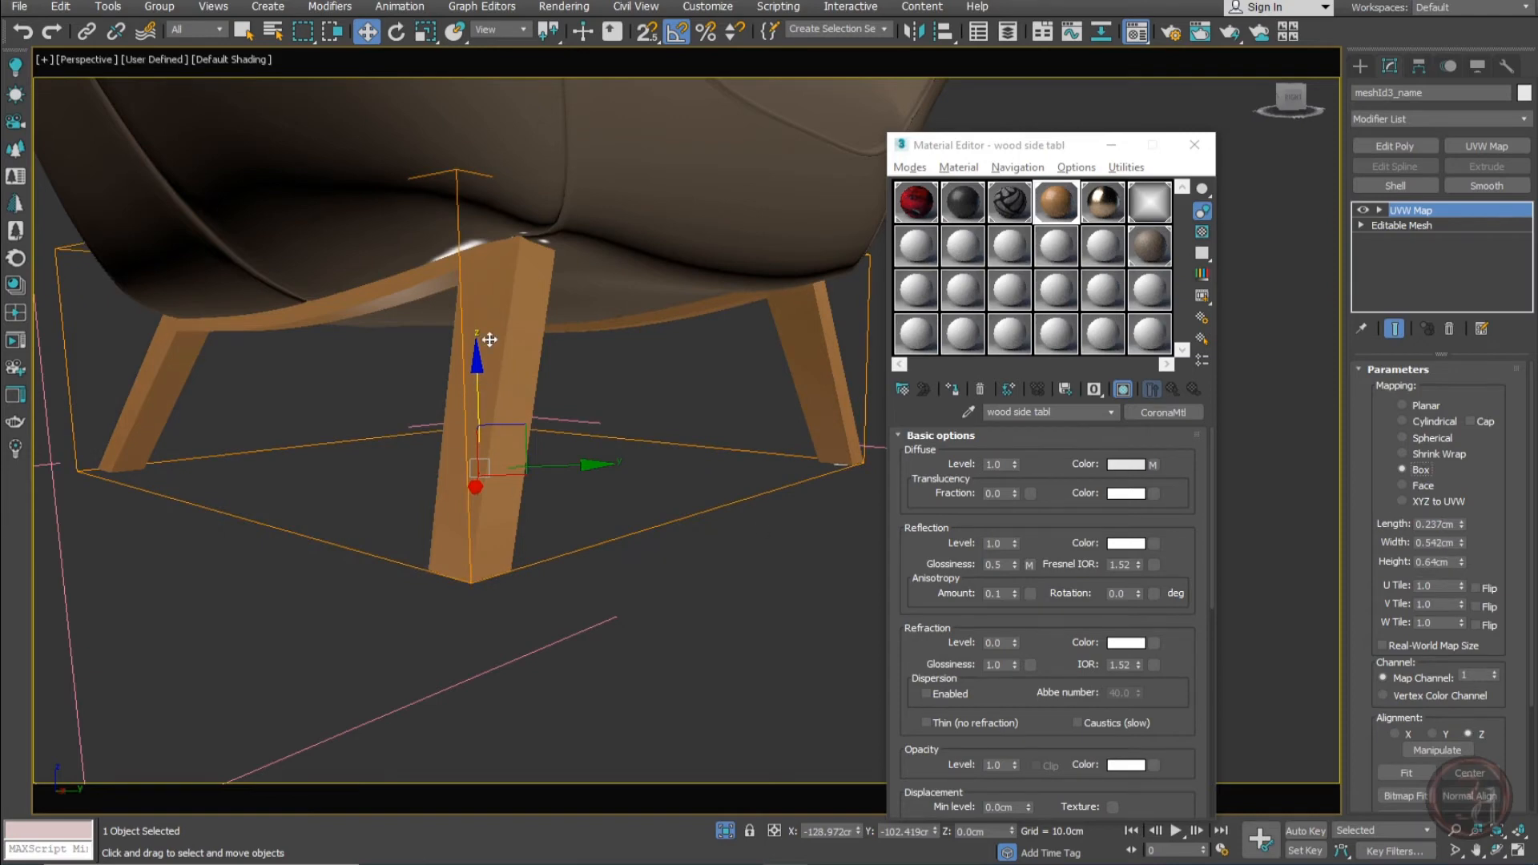
scroll(498, 309, up, 4)
scroll(497, 311, down, 2)
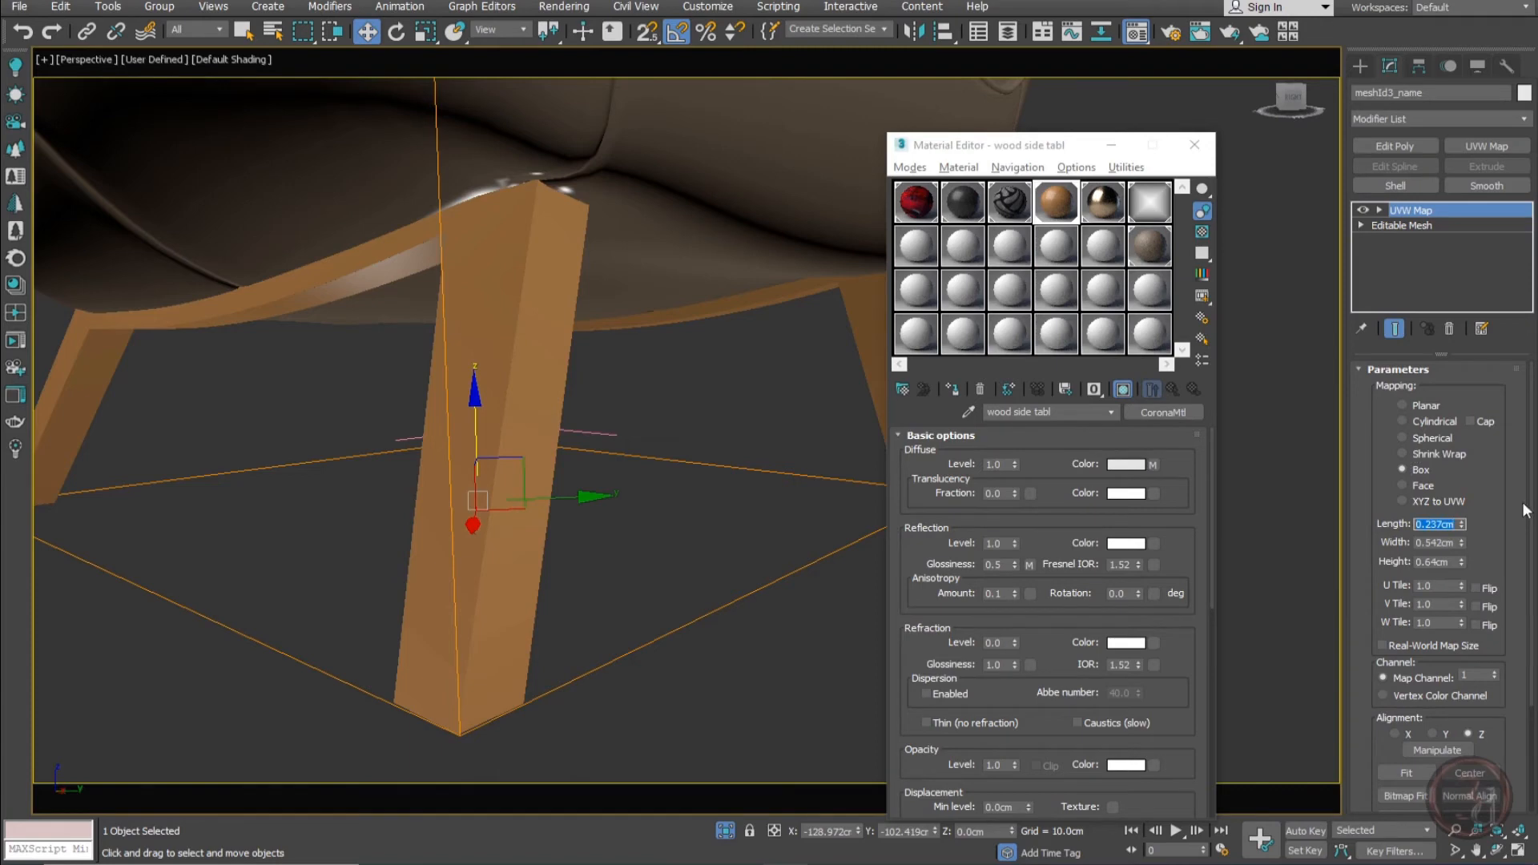
Try 1 cm for the length, width and height of the leg frame's UVW Map box
text(1)
key(Tab)
text(1)
key(Tab)
text(1)
key(Tab)
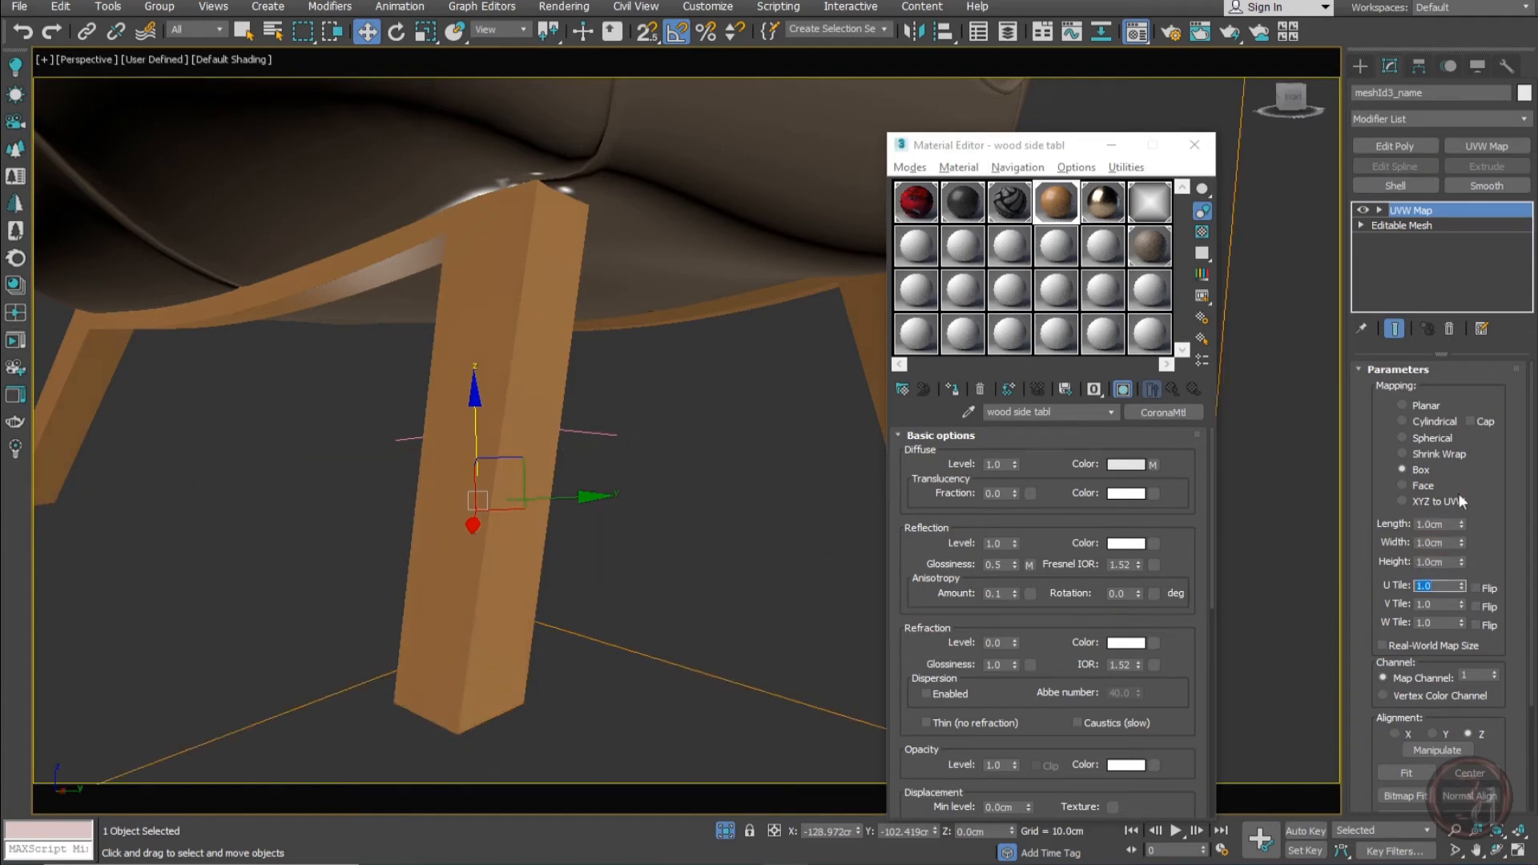
Try 30 cm for the length, width and height of the leg frame's UVW Map box
double_click(1446, 525)
text(30)
key(Tab)
text(30)
key(Tab)
text(30)
key(Tab)
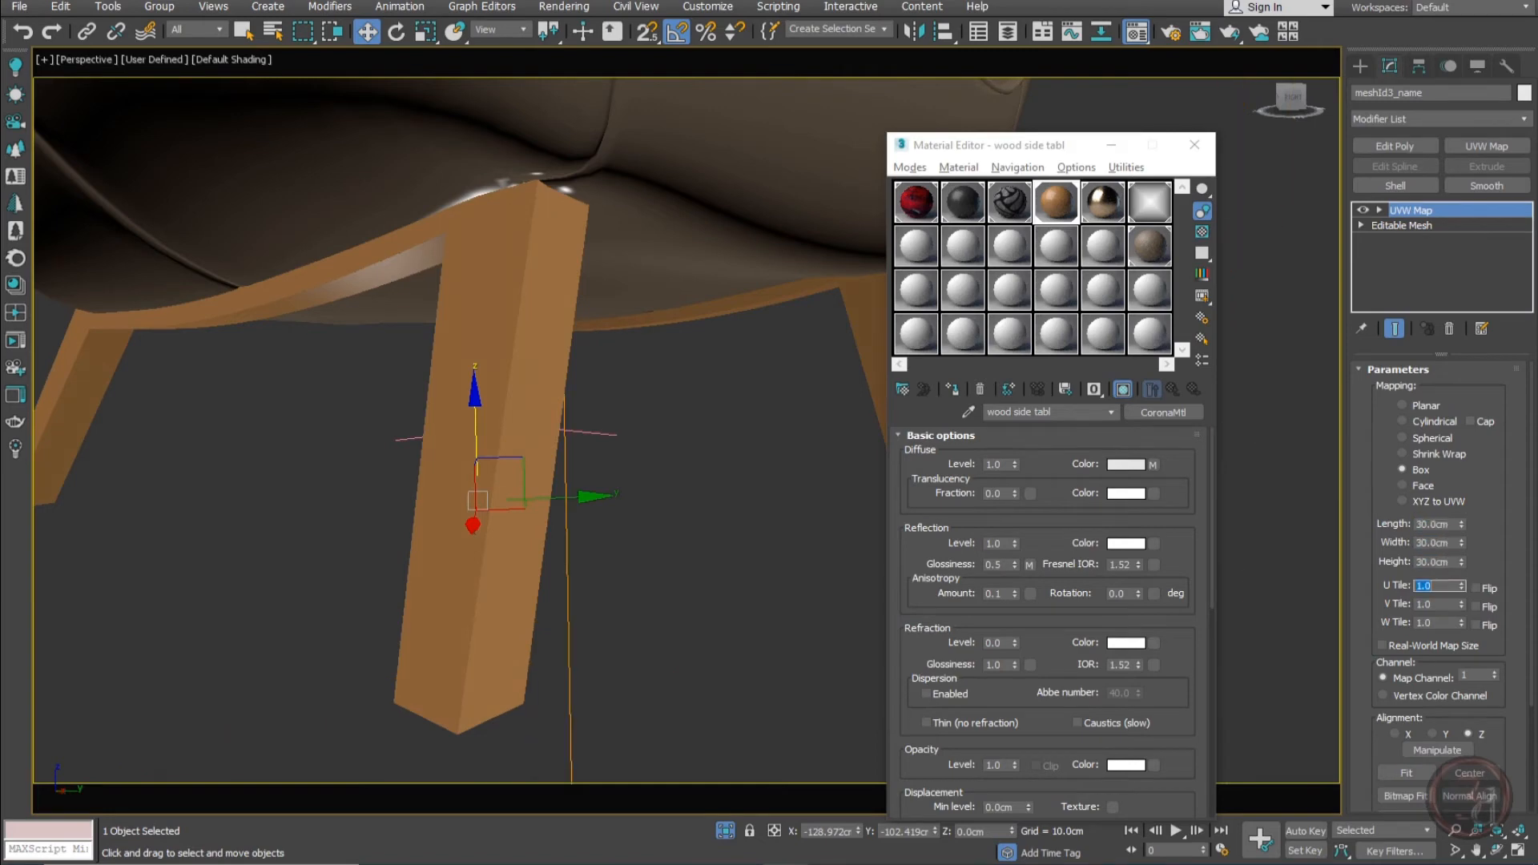
scroll(560, 254, up, 5)
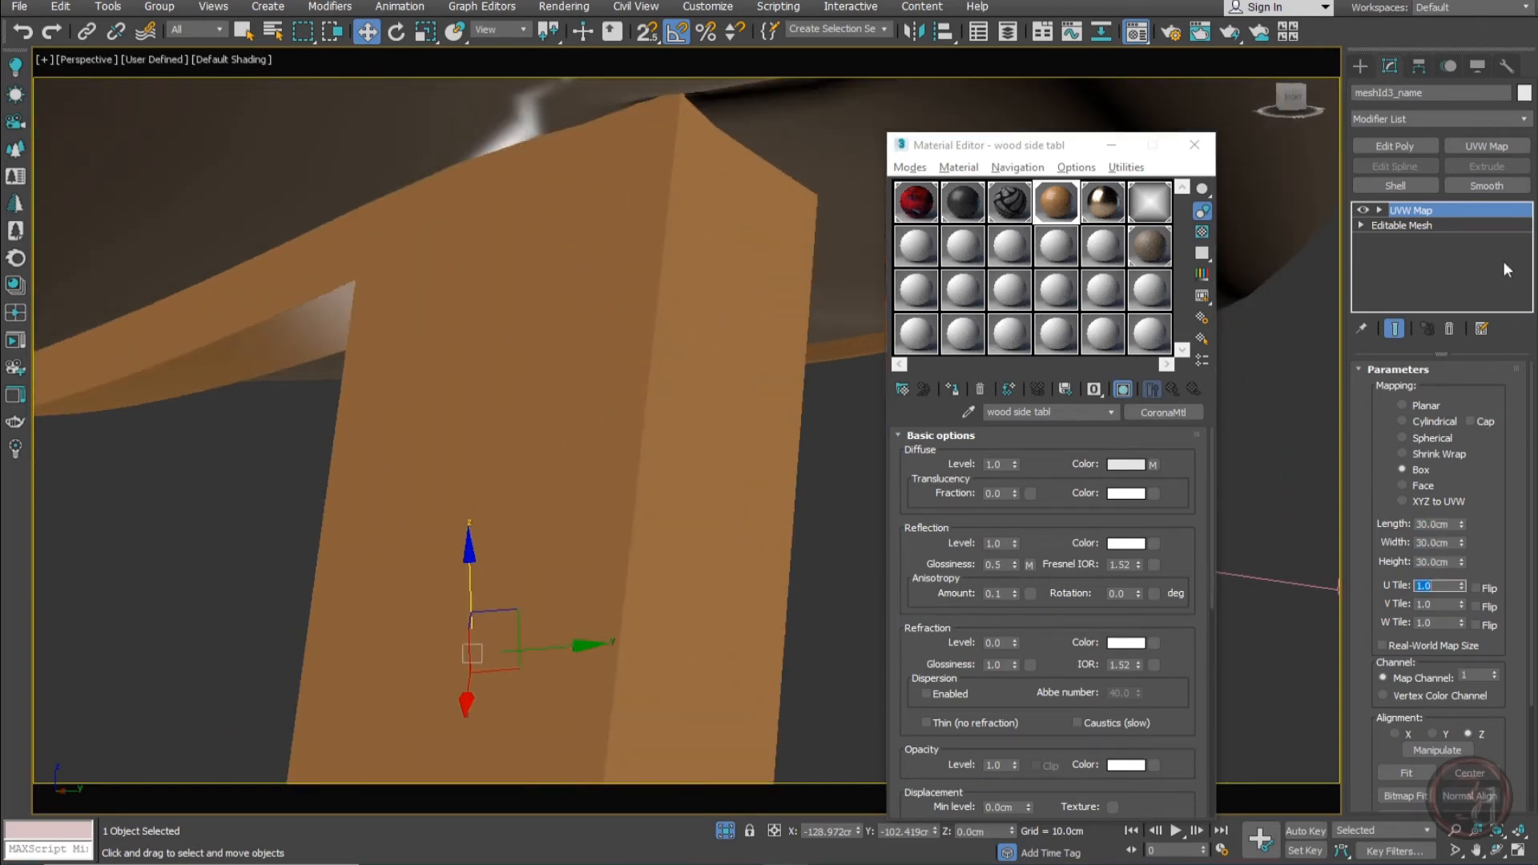
Remove the UVW Map modifier from the armchair's leg frame
click(1452, 328)
scroll(633, 309, down, 6)
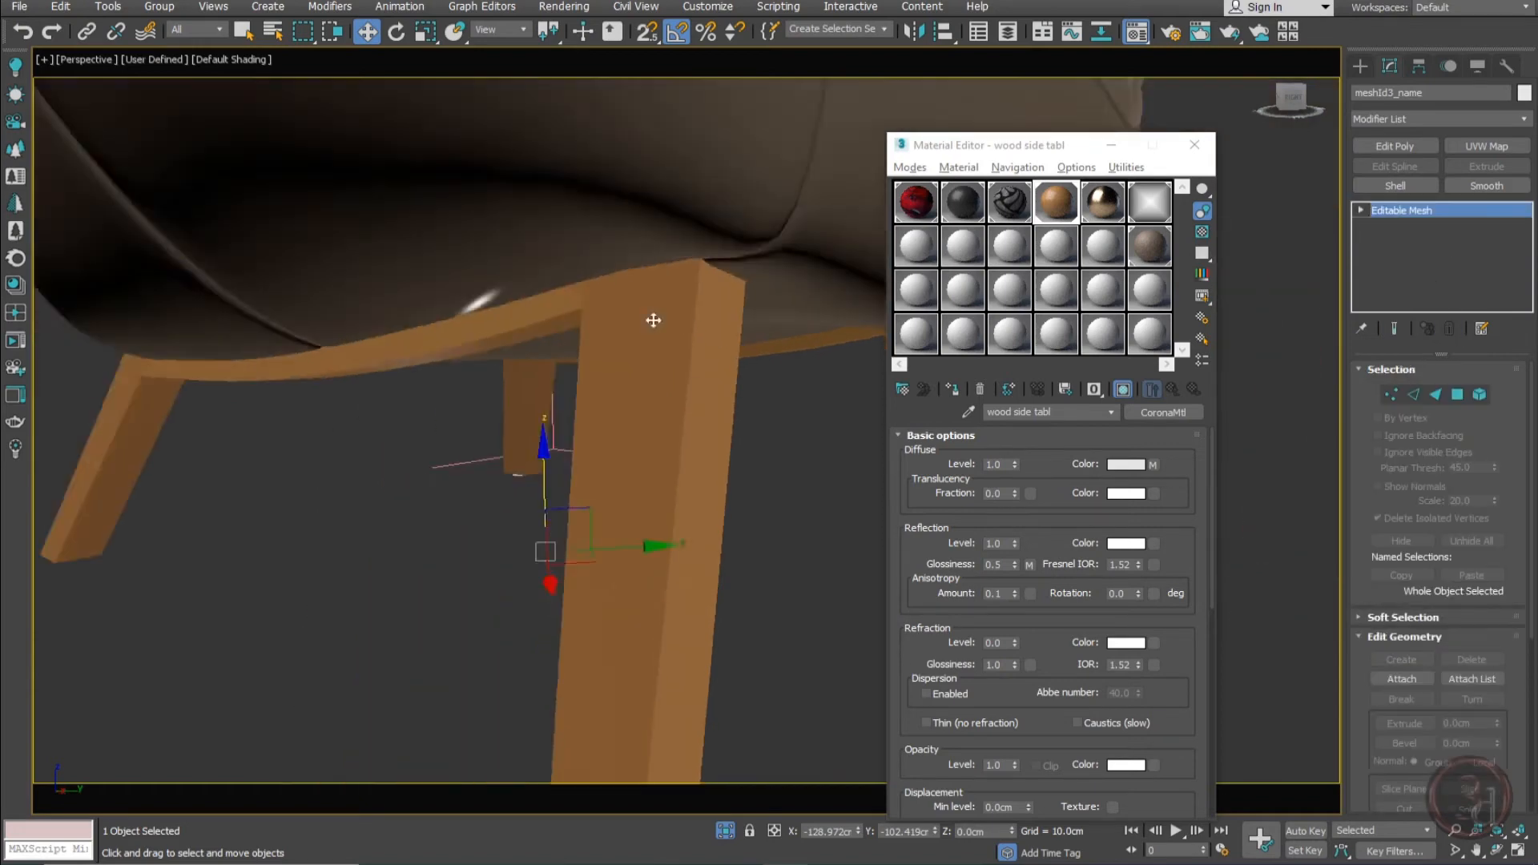
alt+middle_drag(639, 318, 667, 430)
scroll(668, 431, down, 4)
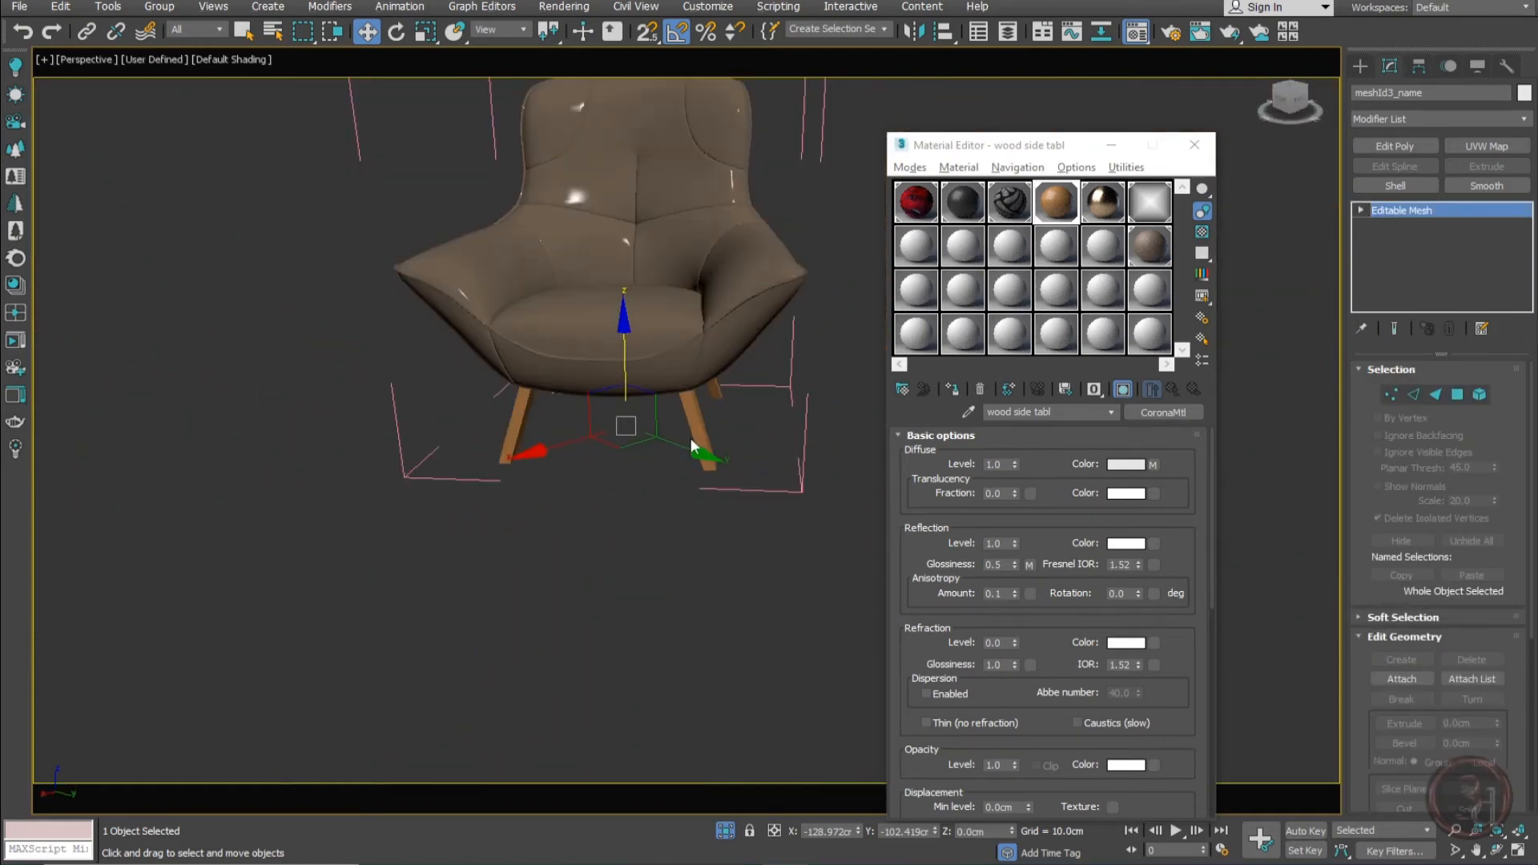
alt+middle_drag(706, 514, 647, 456)
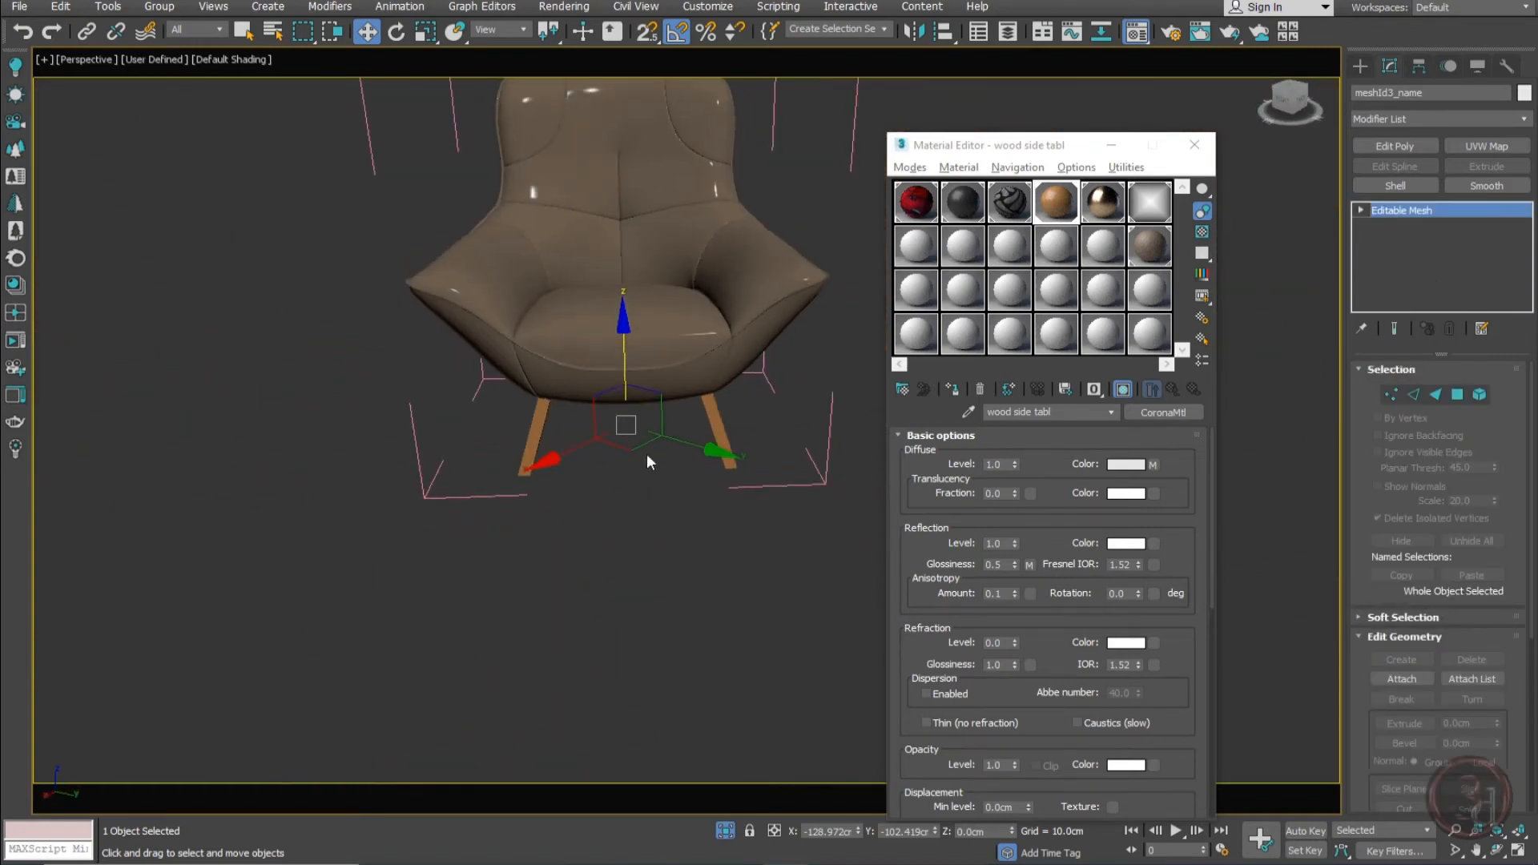
click(158, 7)
click(188, 167)
click(786, 519)
drag(714, 419, 800, 568)
right_click(799, 568)
Reset the leg frame's transform with Reset XForm and collapse the XForm modifier into the editable mesh
click(1507, 66)
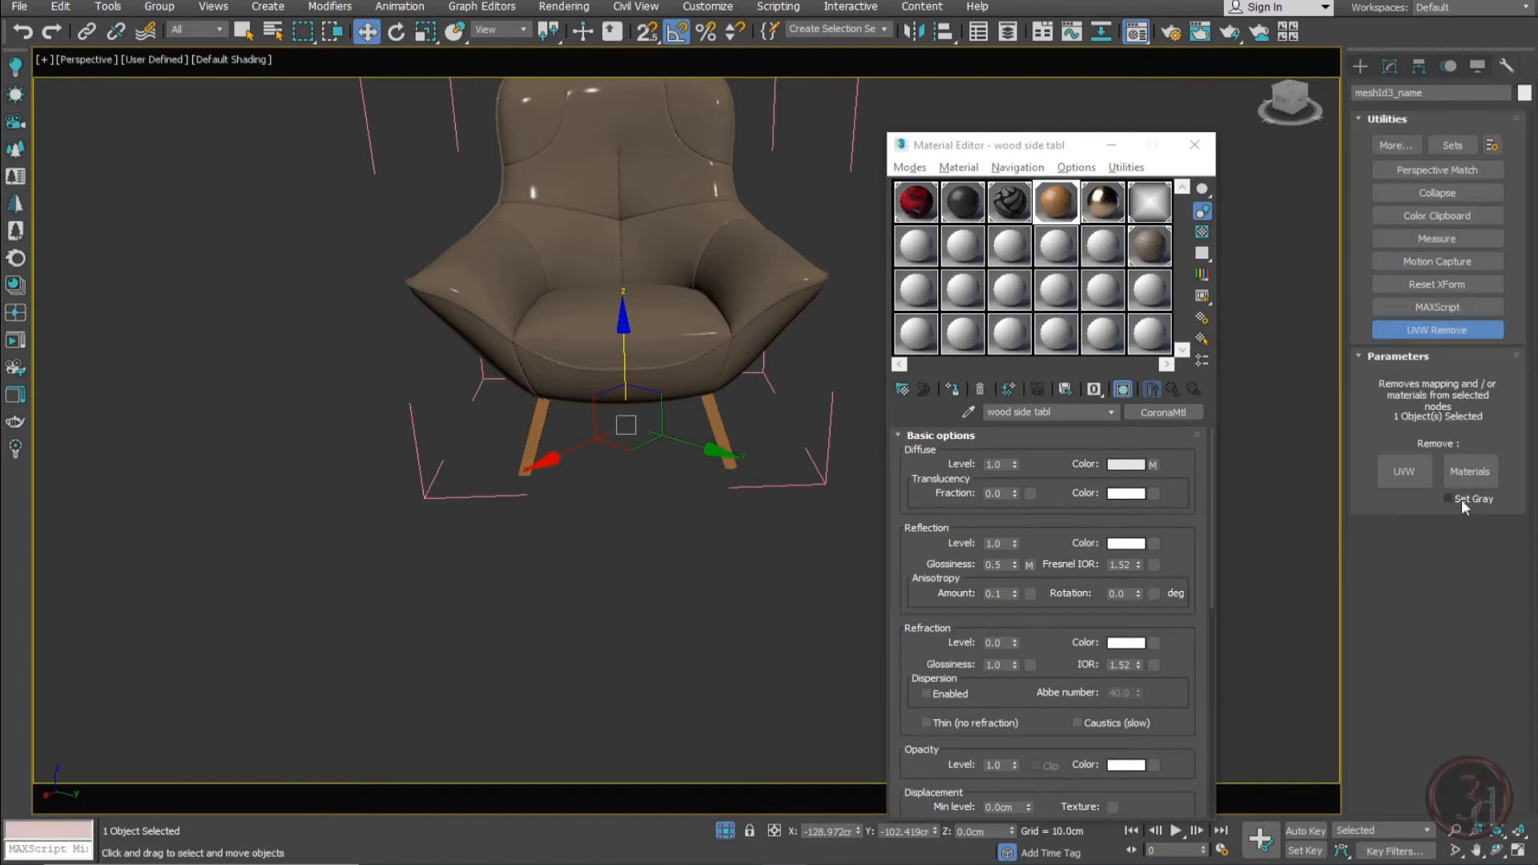
click(1425, 281)
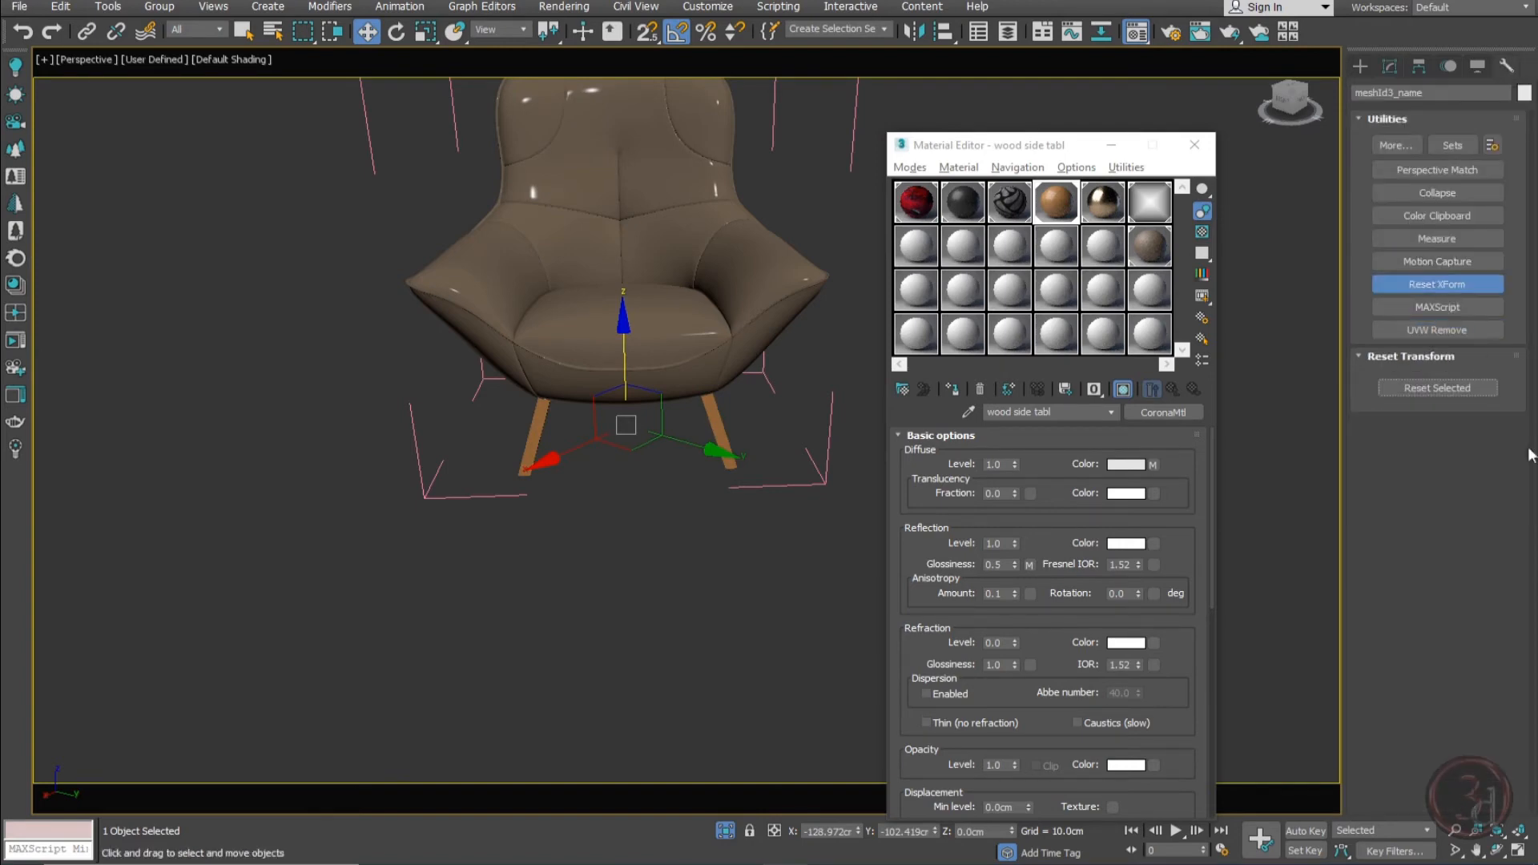
click(1443, 390)
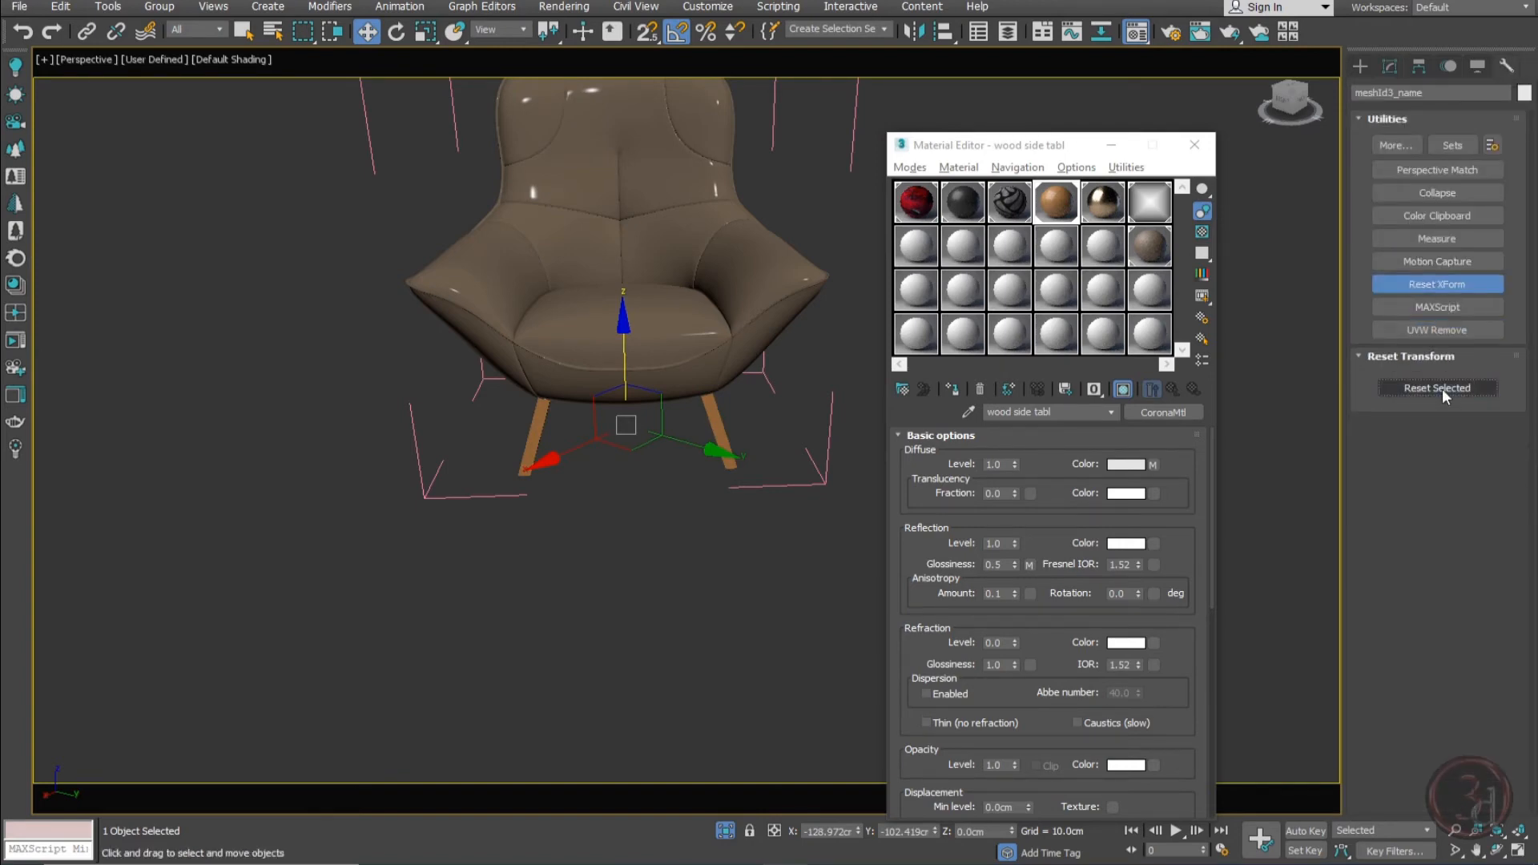
click(1391, 65)
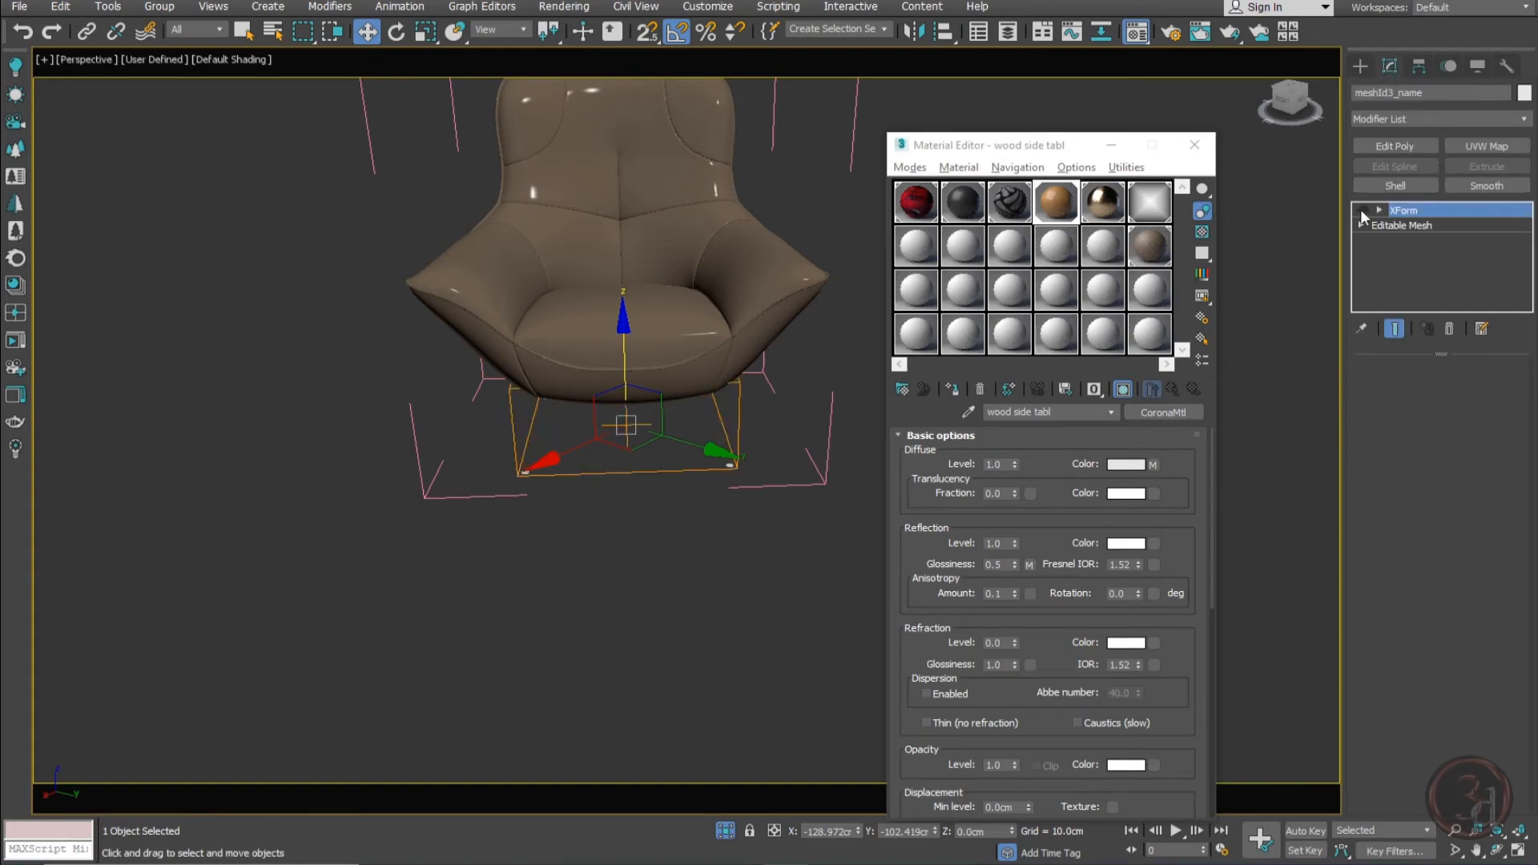
right_click(1447, 214)
click(1427, 359)
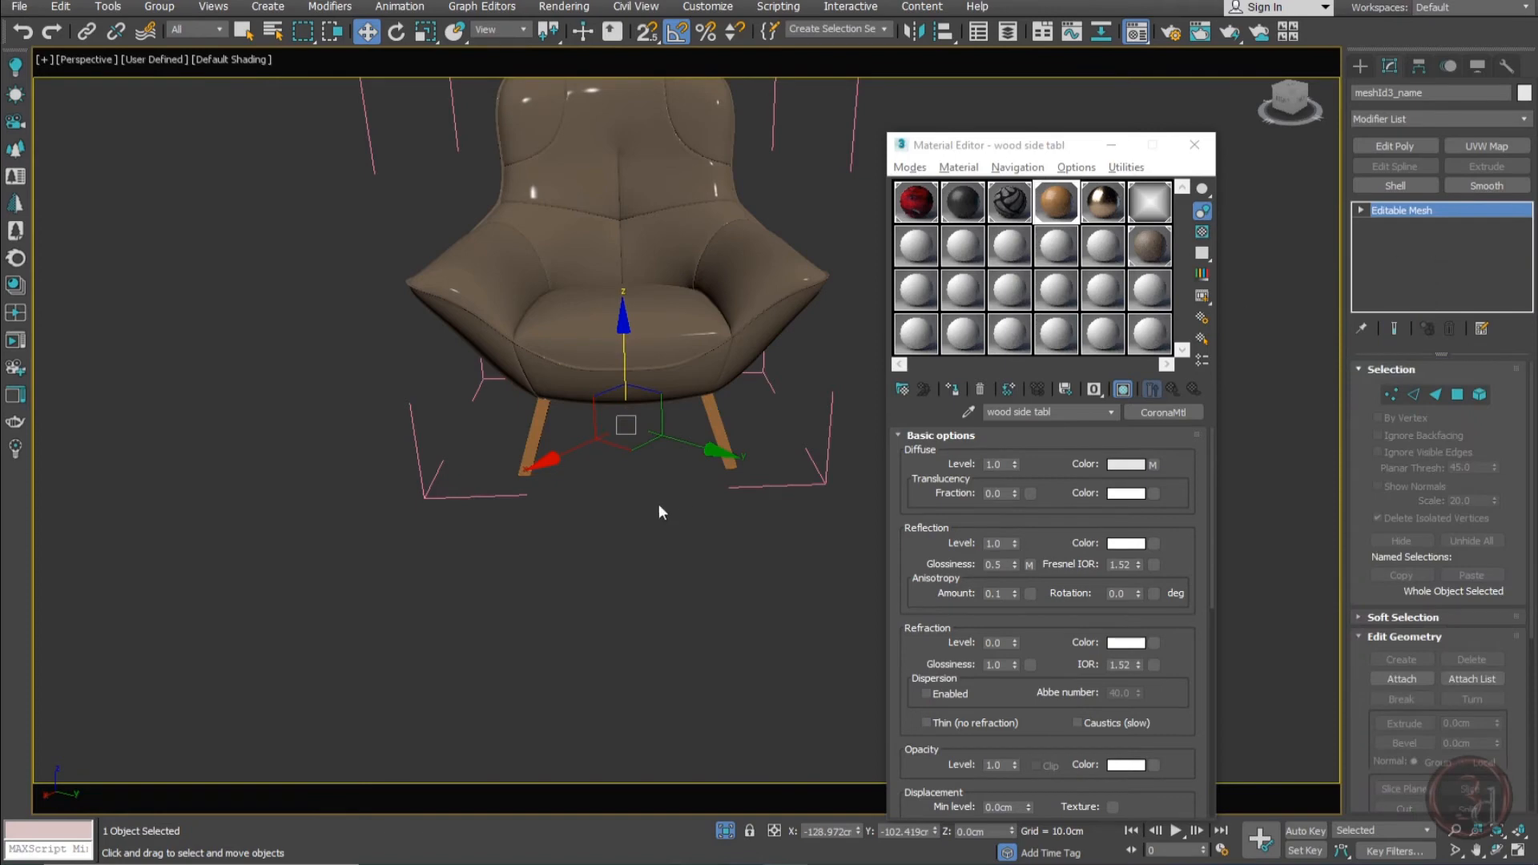
Add a new UVW Map modifier with Box mapping to the reset leg frame
scroll(661, 512, up, 5)
click(1487, 146)
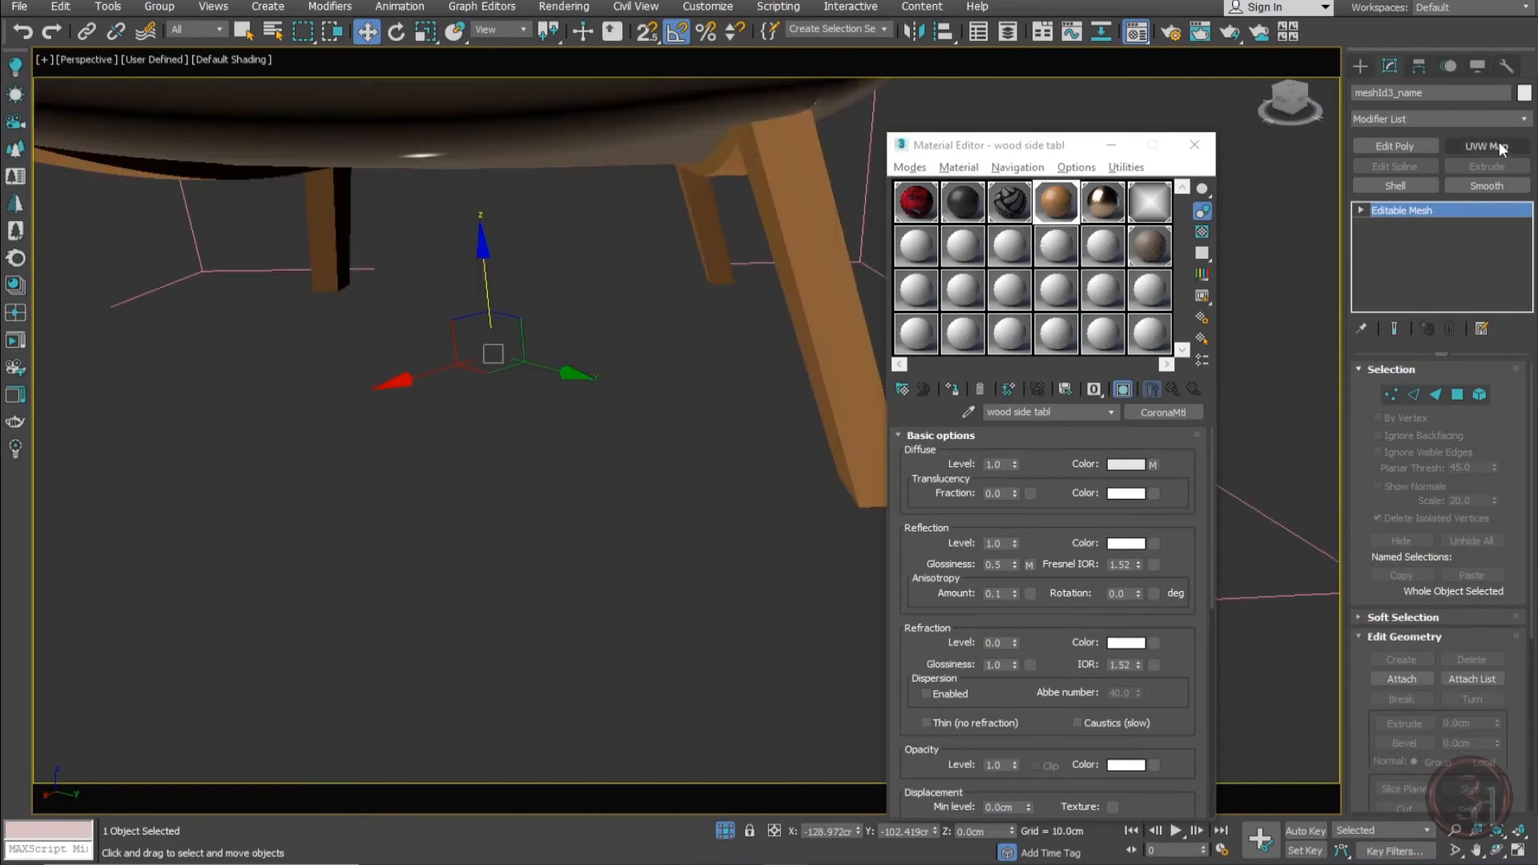
click(1417, 472)
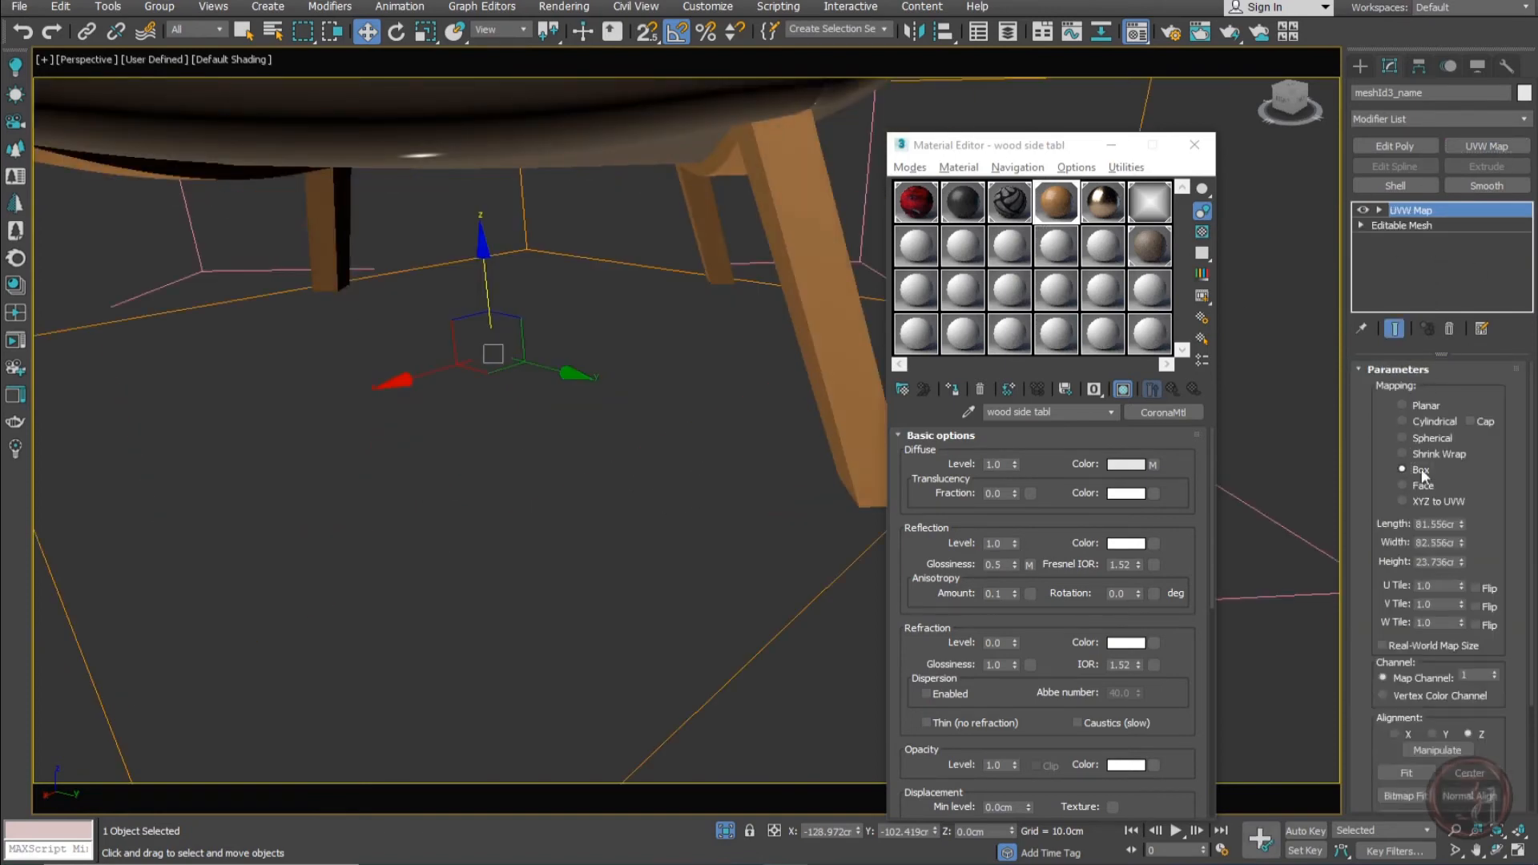
Set the length, width and height of the leg frame's new UVW Map box to 1 cm
double_click(1439, 525)
text(1)
key(Tab)
text(1)
key(Tab)
text(1)
key(Tab)
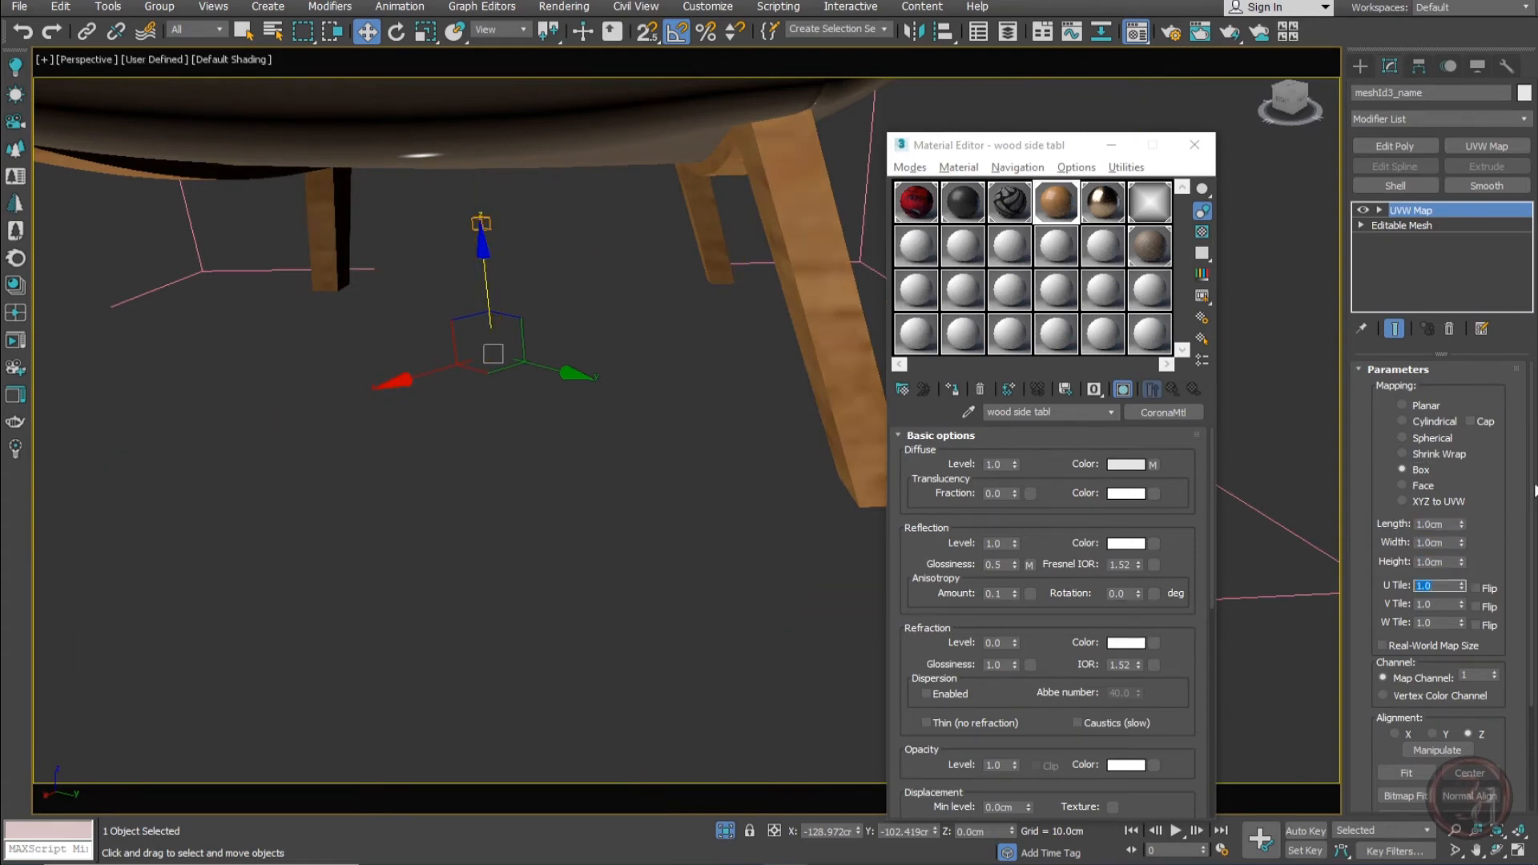
Set the leg frame's UVW Map box to 0.25 cm in length, width and height, and align the mapping to the Y axis
double_click(1447, 525)
text(.25)
key(Tab)
text(.25)
key(Tab)
text(.25)
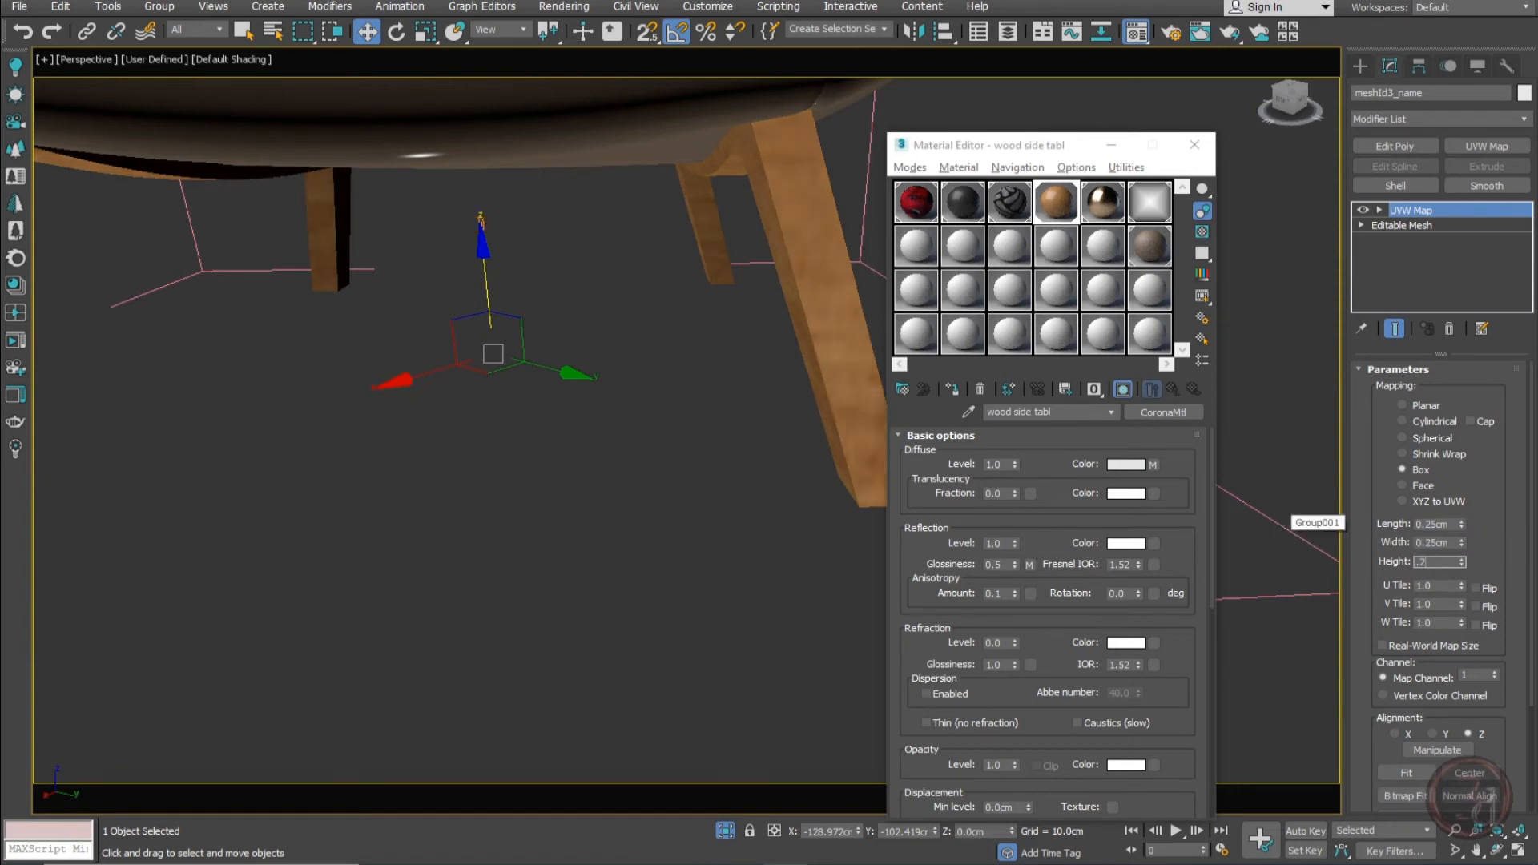
key(Tab)
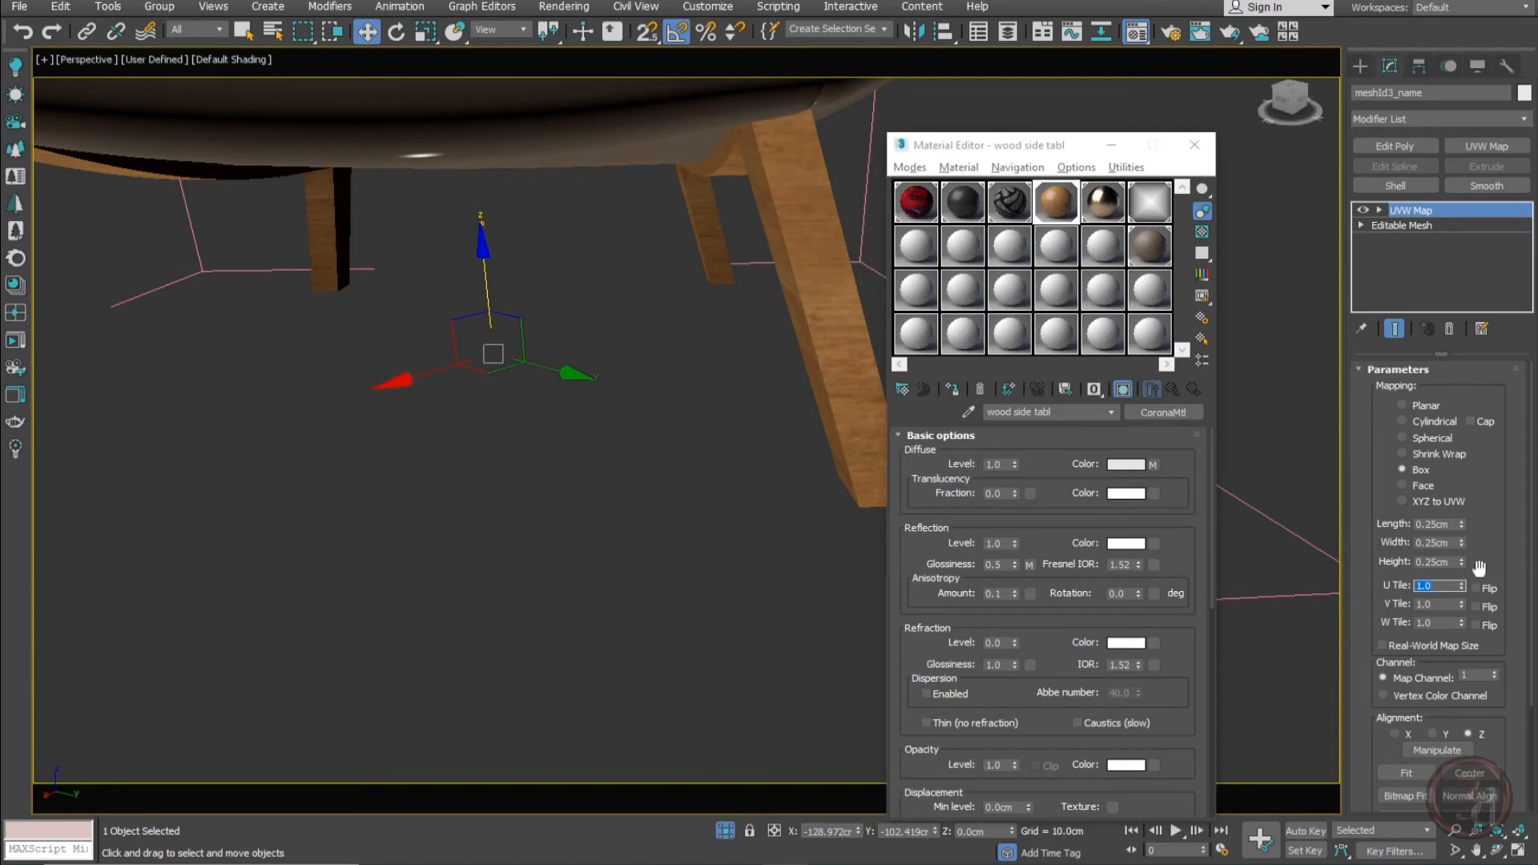
scroll(1478, 609, down, 2)
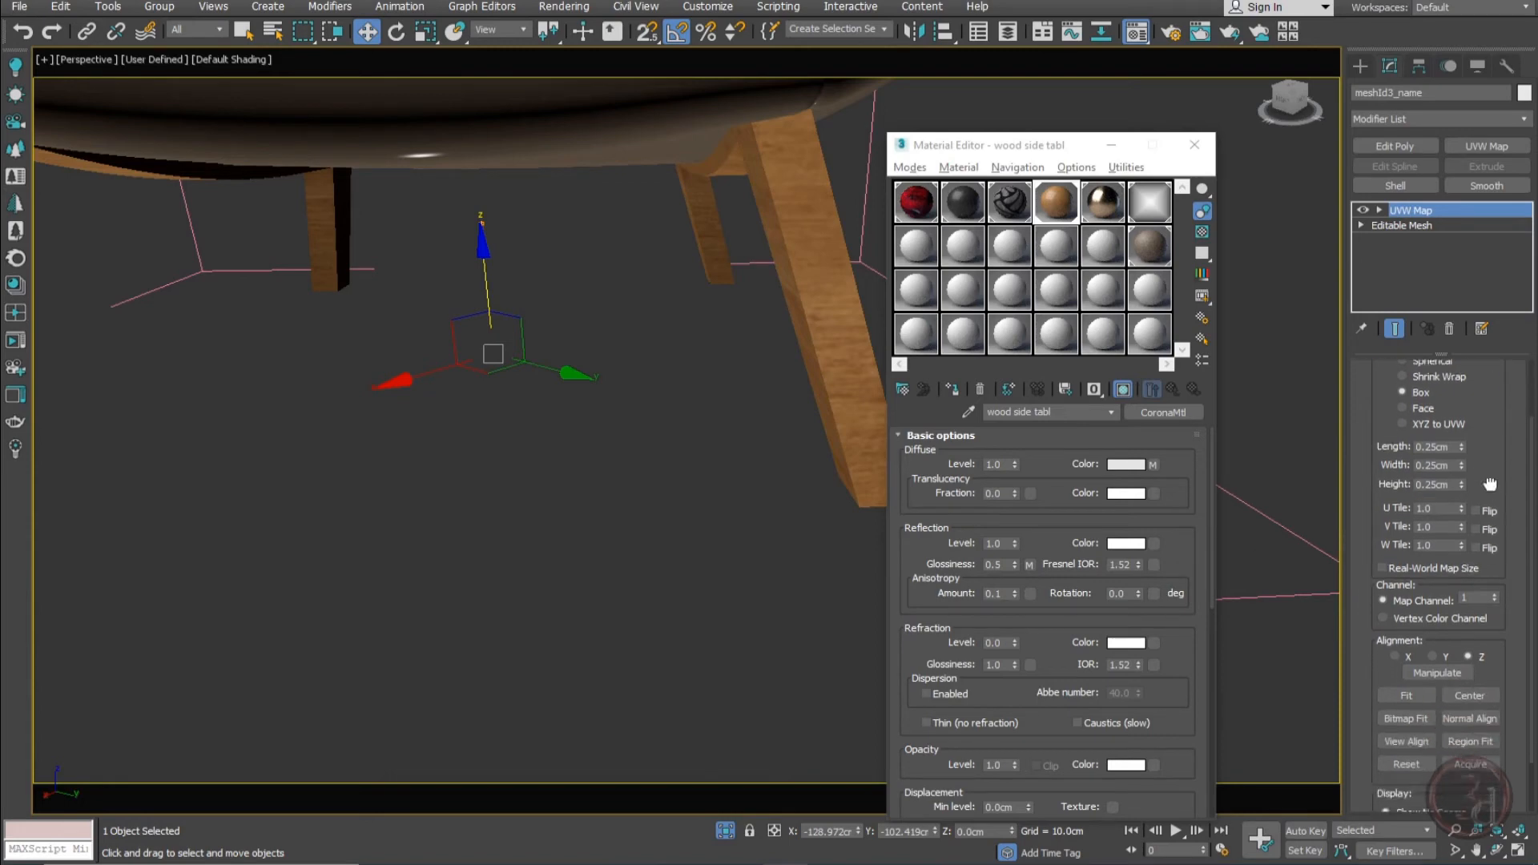
click(1447, 654)
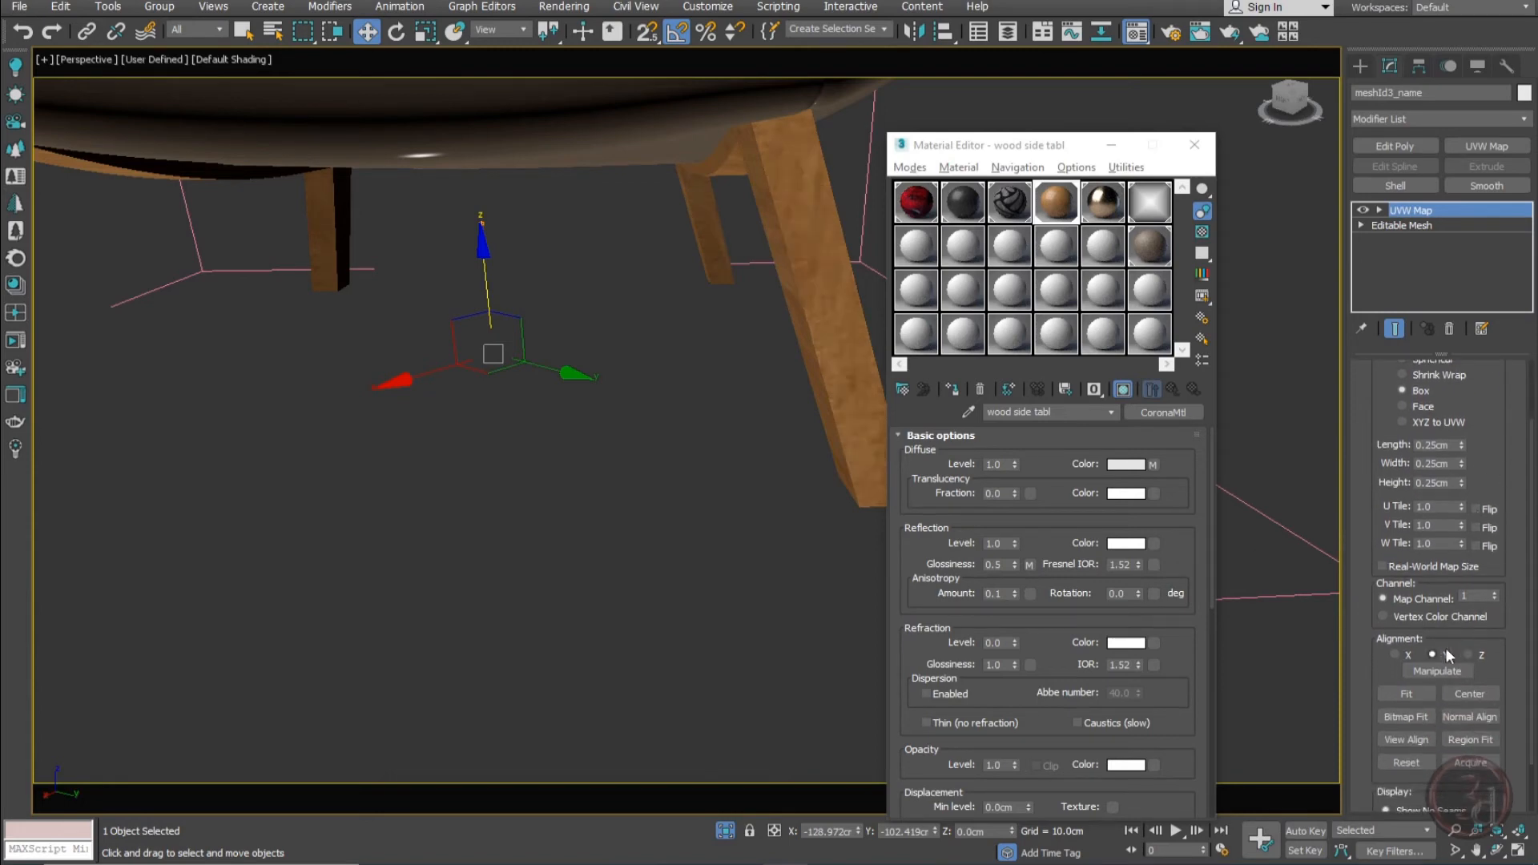
Change the leg frame's UVW Map alignment to the X axis and check the wood grain on the legs
click(1405, 655)
scroll(647, 311, down, 5)
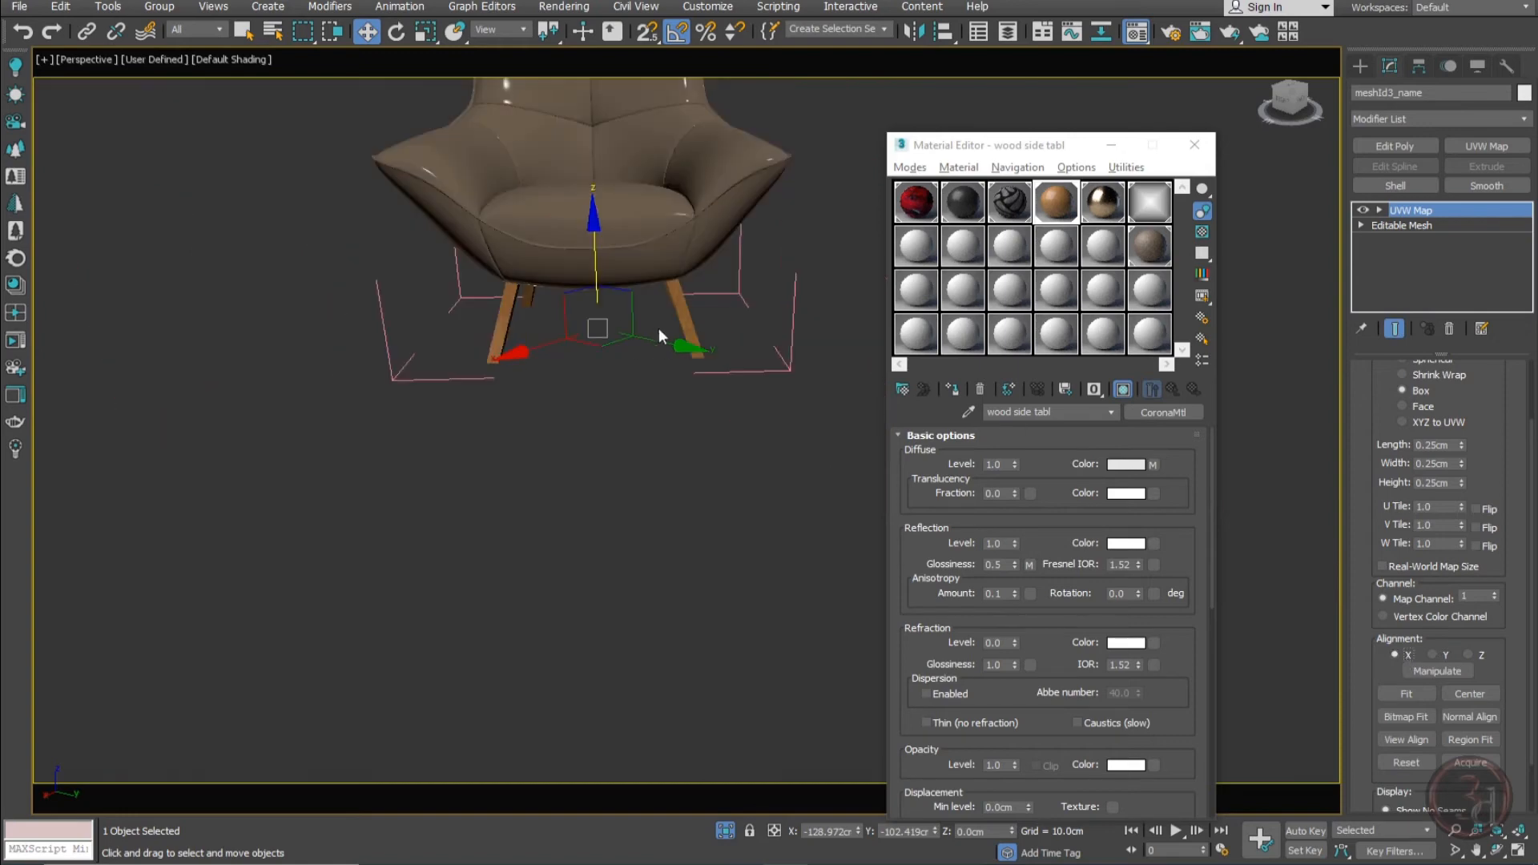
scroll(636, 290, up, 10)
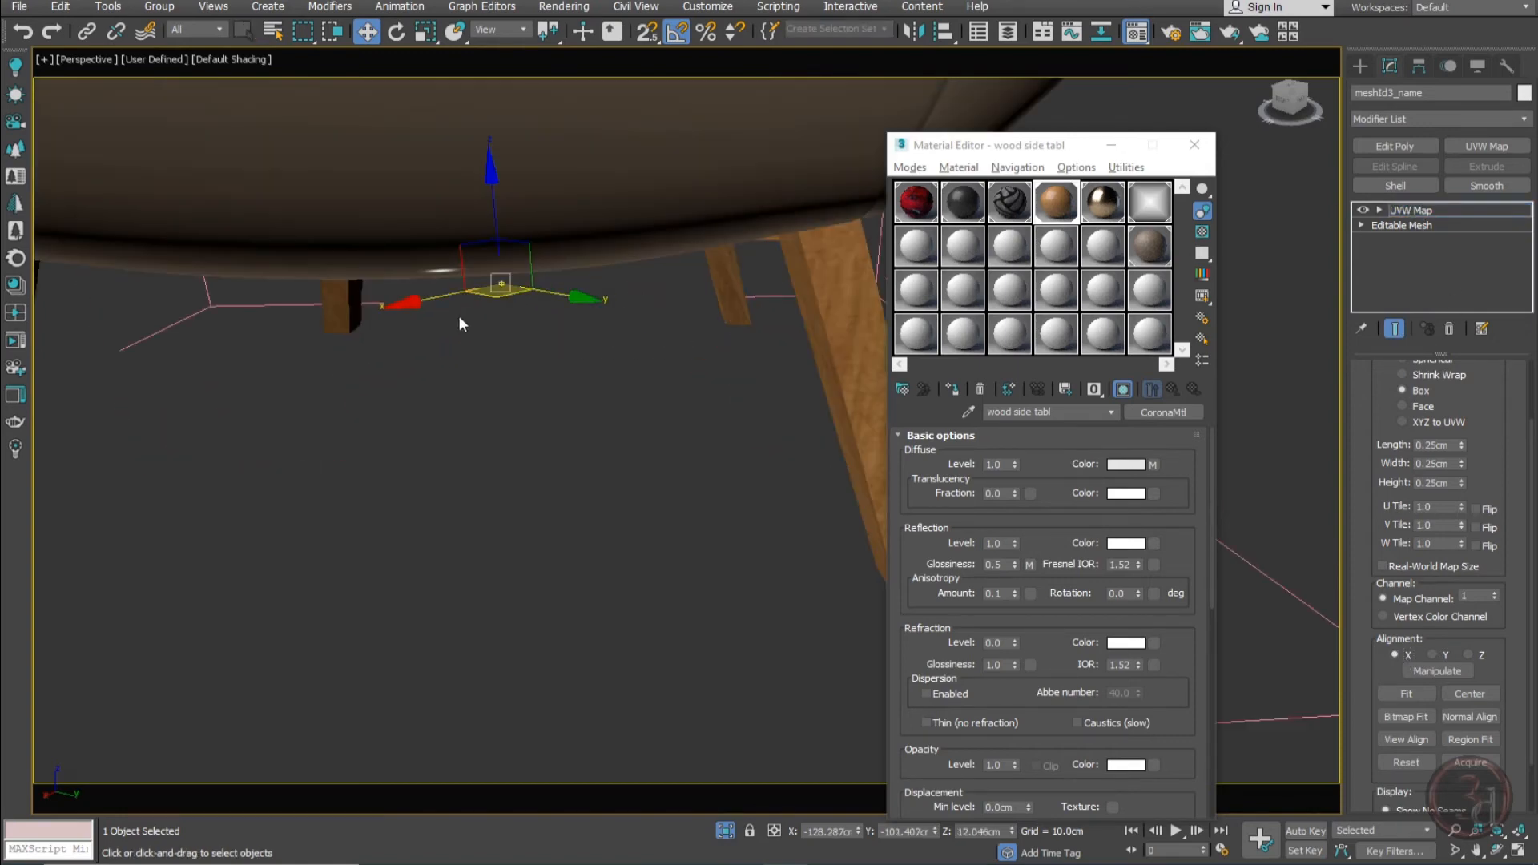
scroll(617, 275, down, 3)
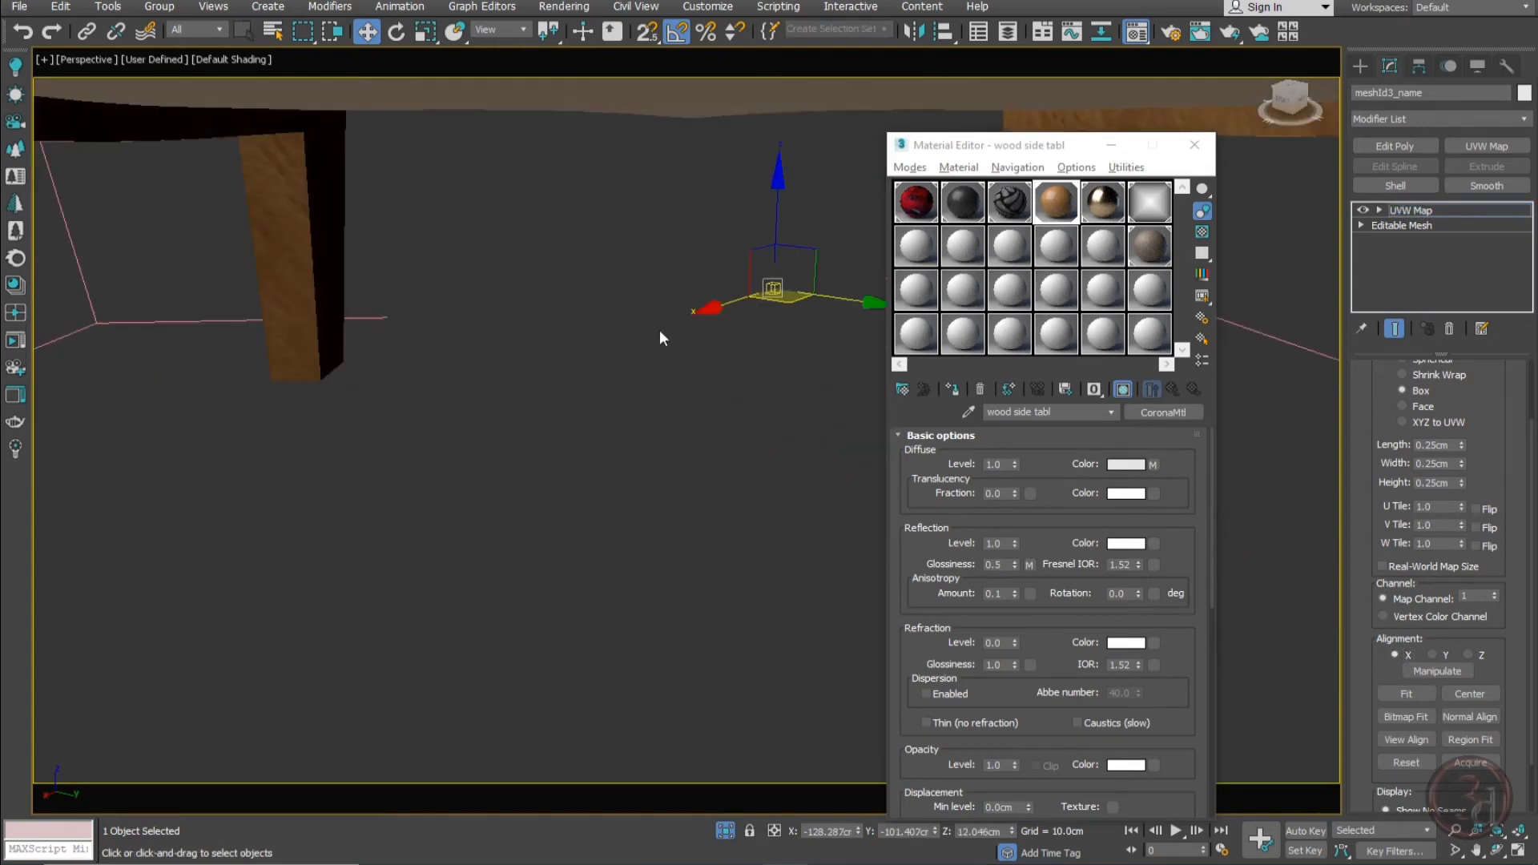
Rotate the leg frame's UVW Map gizmo about 35 degrees around the Z axis, working from above the chair
key(t)
key(z)
mouse_move(661, 331)
middle_down()
mouse_move(522, 283)
mouse_move(449, 213)
middle_up()
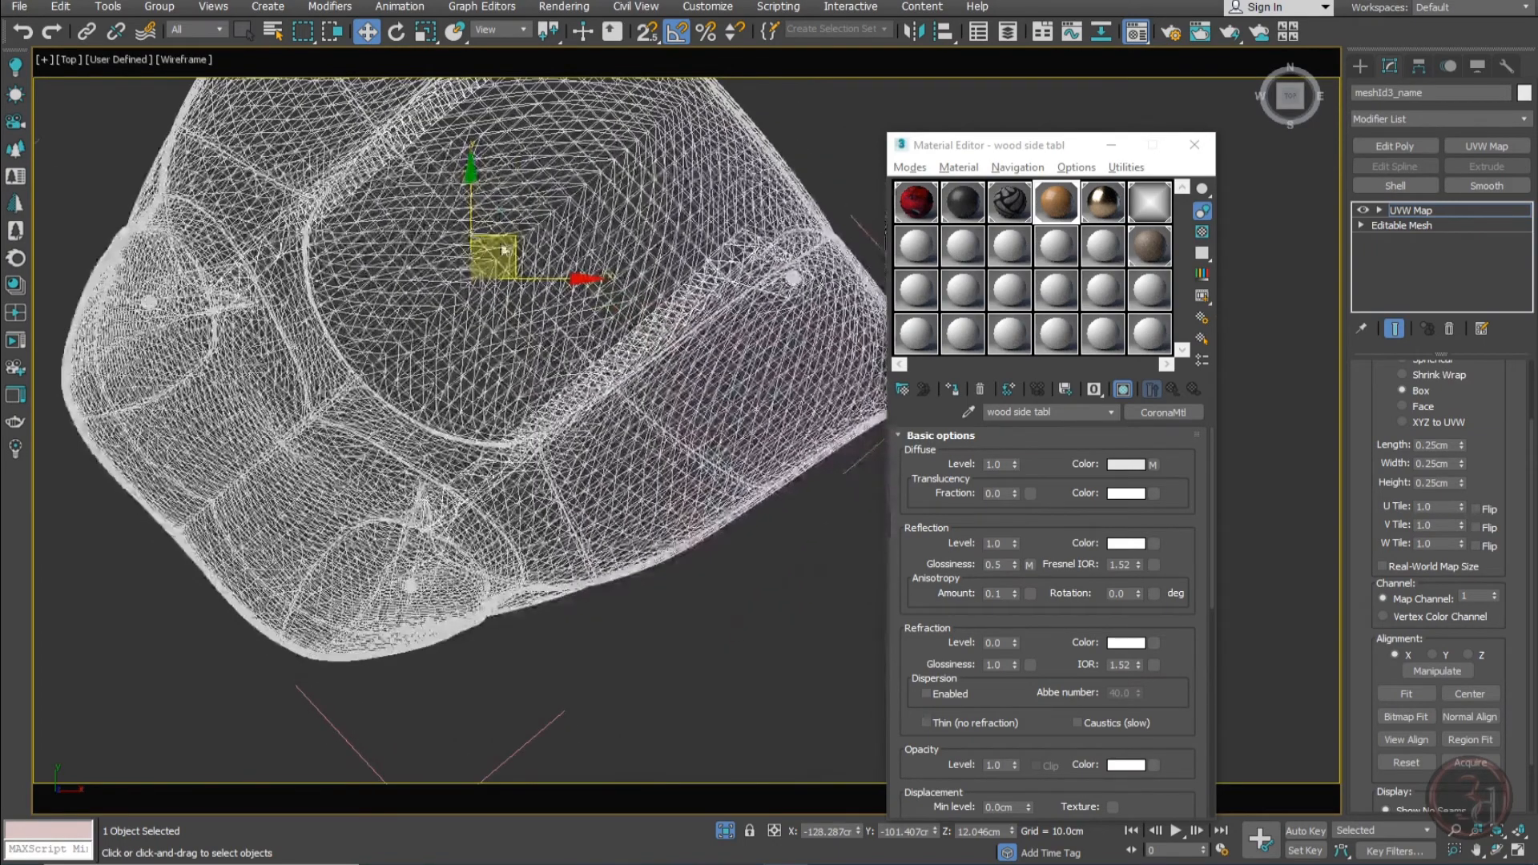
key(F3)
alt+middle_drag(567, 328, 494, 247)
scroll(404, 339, up, 5)
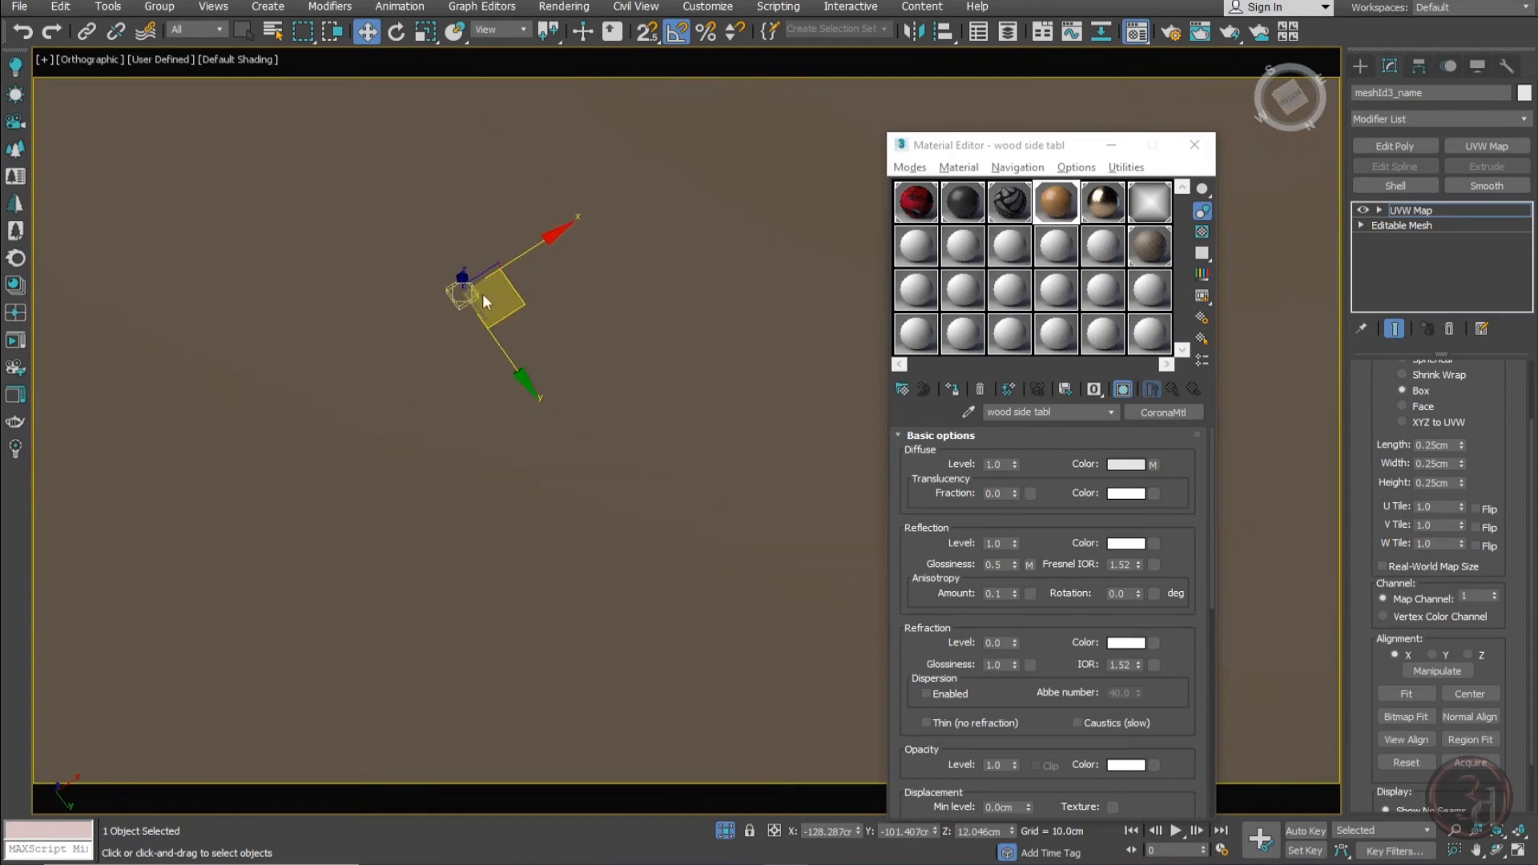
click(1380, 210)
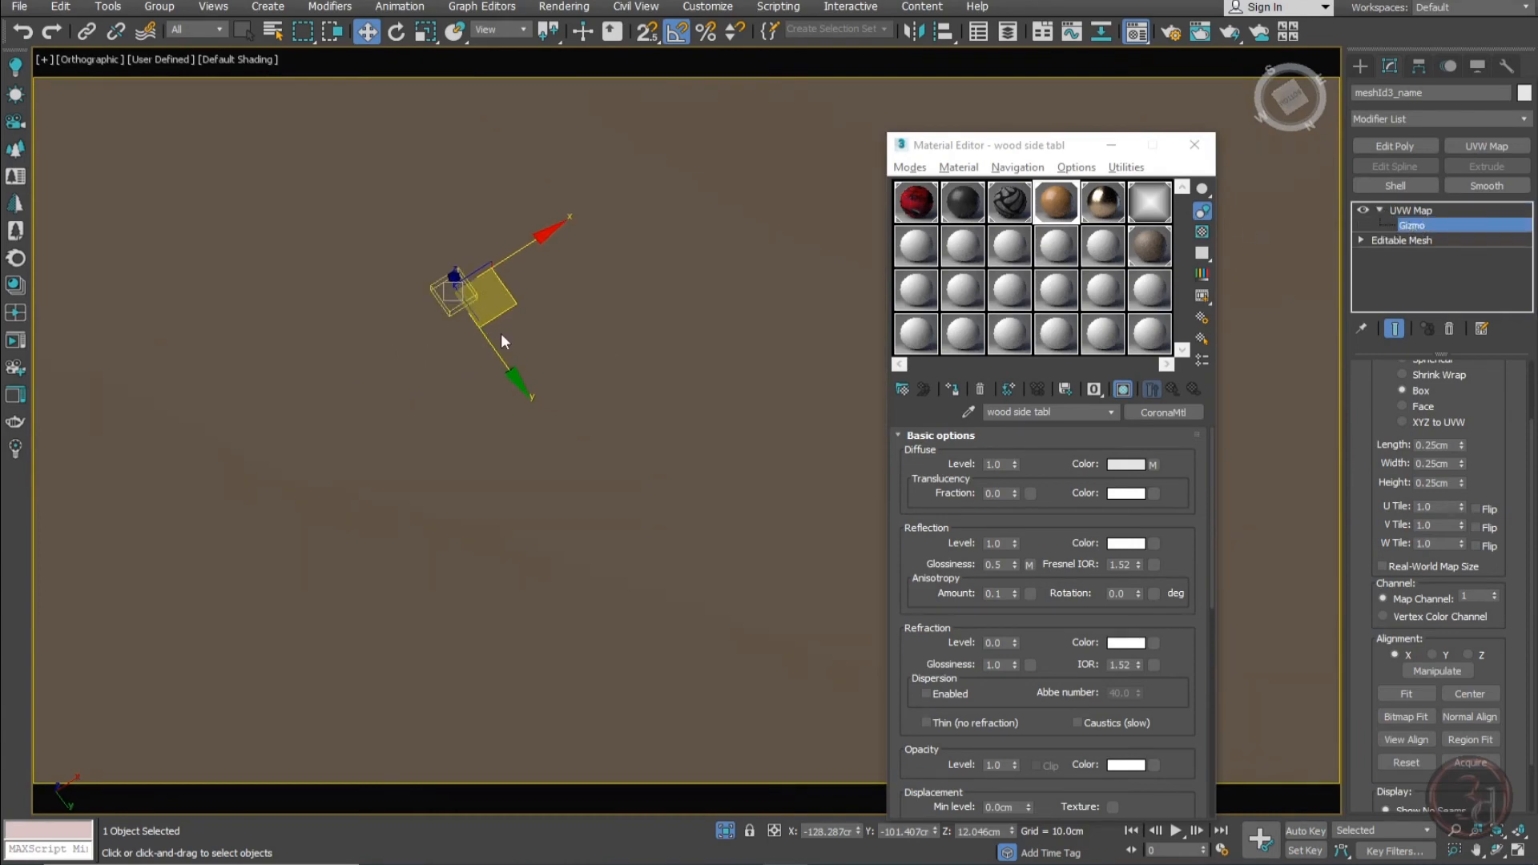
key(e)
drag(496, 200, 527, 204)
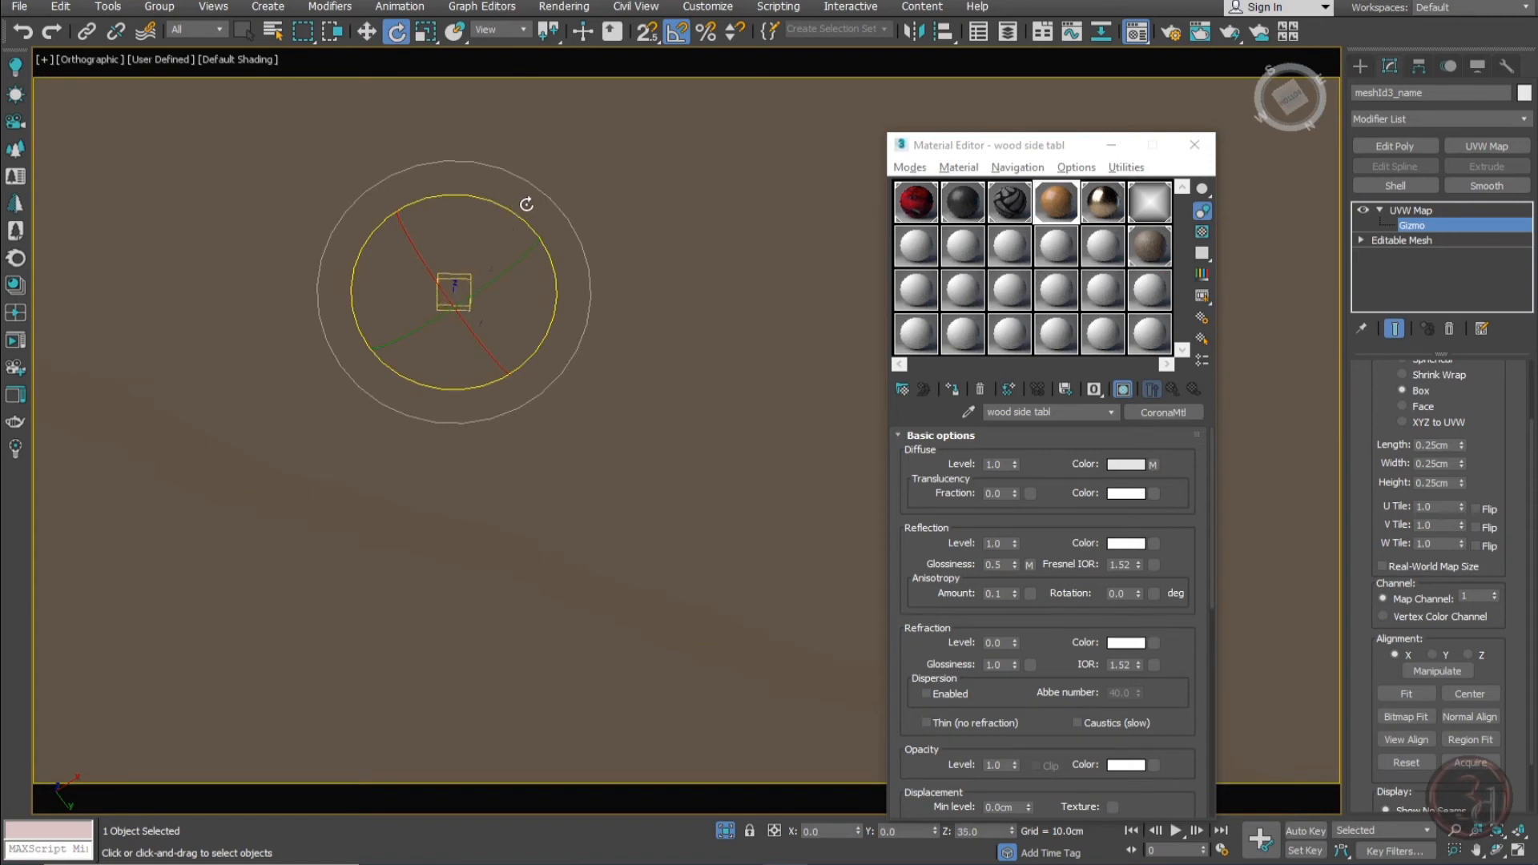
drag(527, 205, 534, 206)
drag(556, 267, 584, 279)
Fine-tune the UVW Map gizmo's Z rotation from a front view and inspect the grain on the legs in perspective
scroll(559, 330, down, 3)
alt+middle_drag(647, 419, 662, 532)
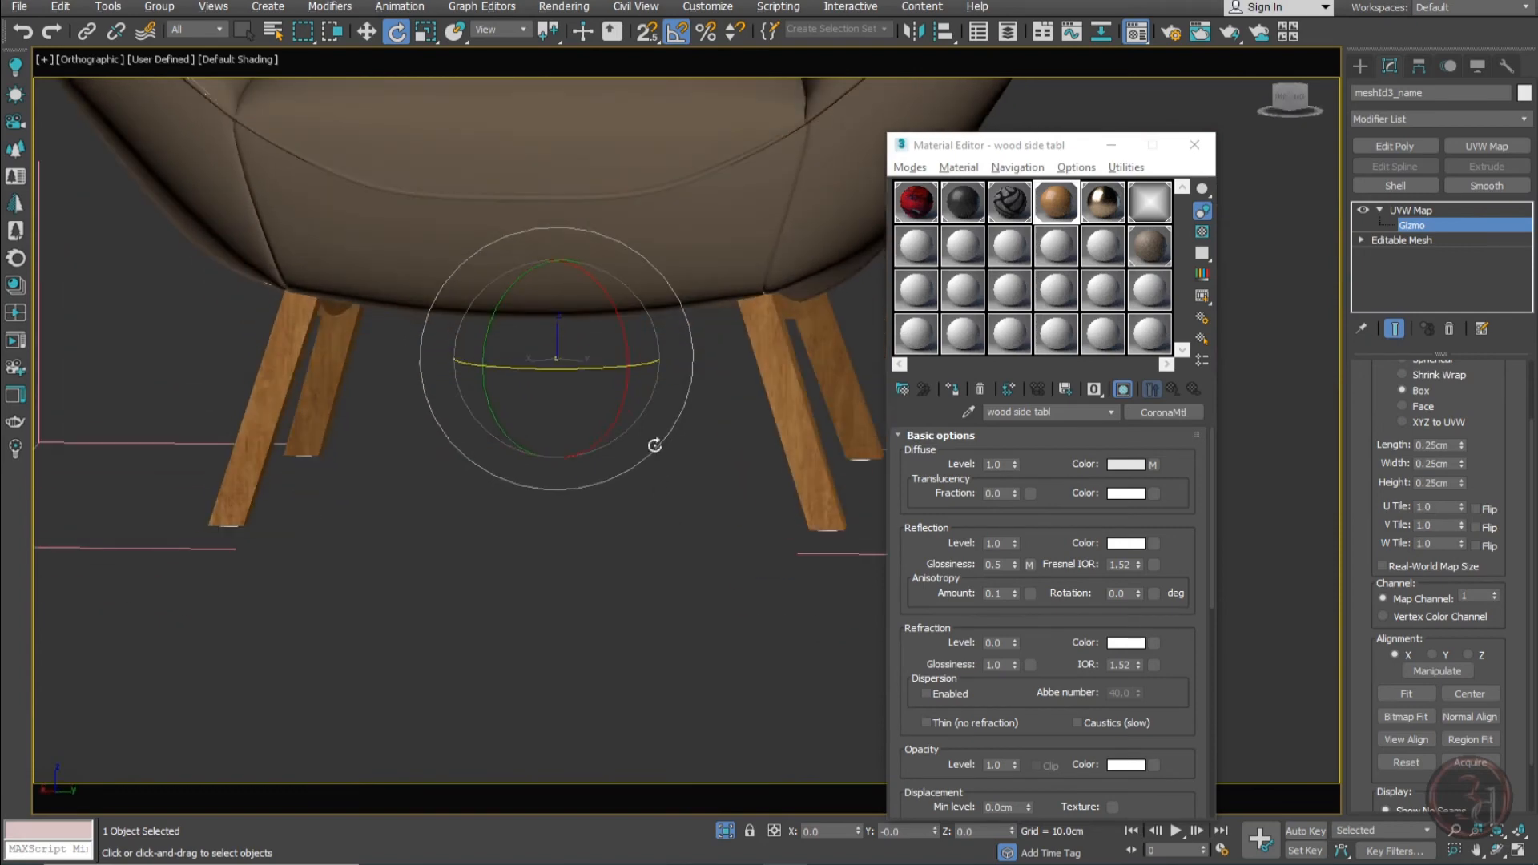
drag(574, 370, 612, 365)
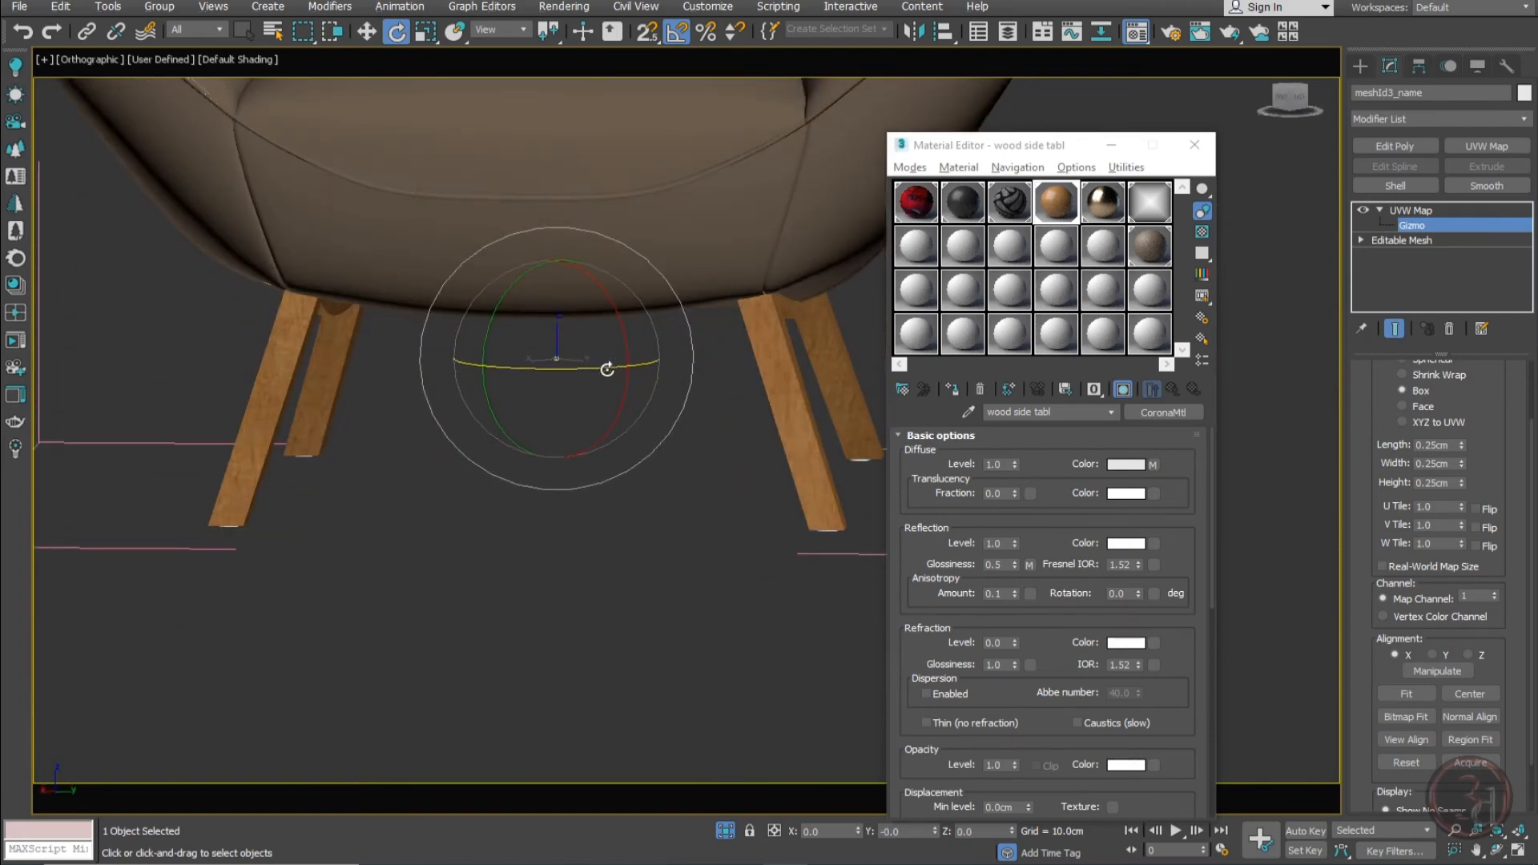
key(w)
alt+middle_drag(695, 473, 708, 271)
key(p)
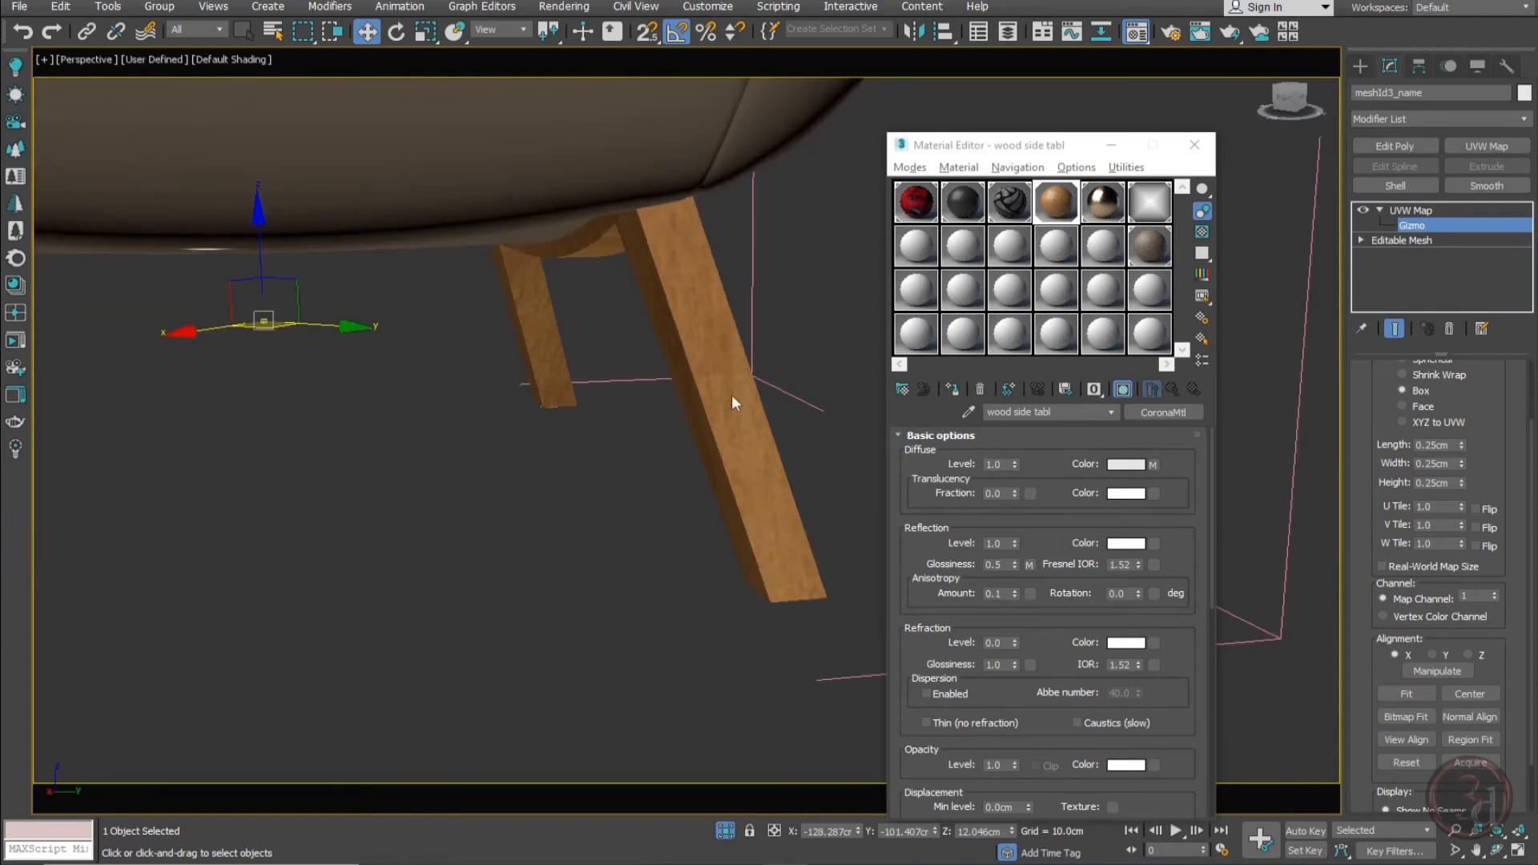
alt+middle_drag(776, 591, 495, 310)
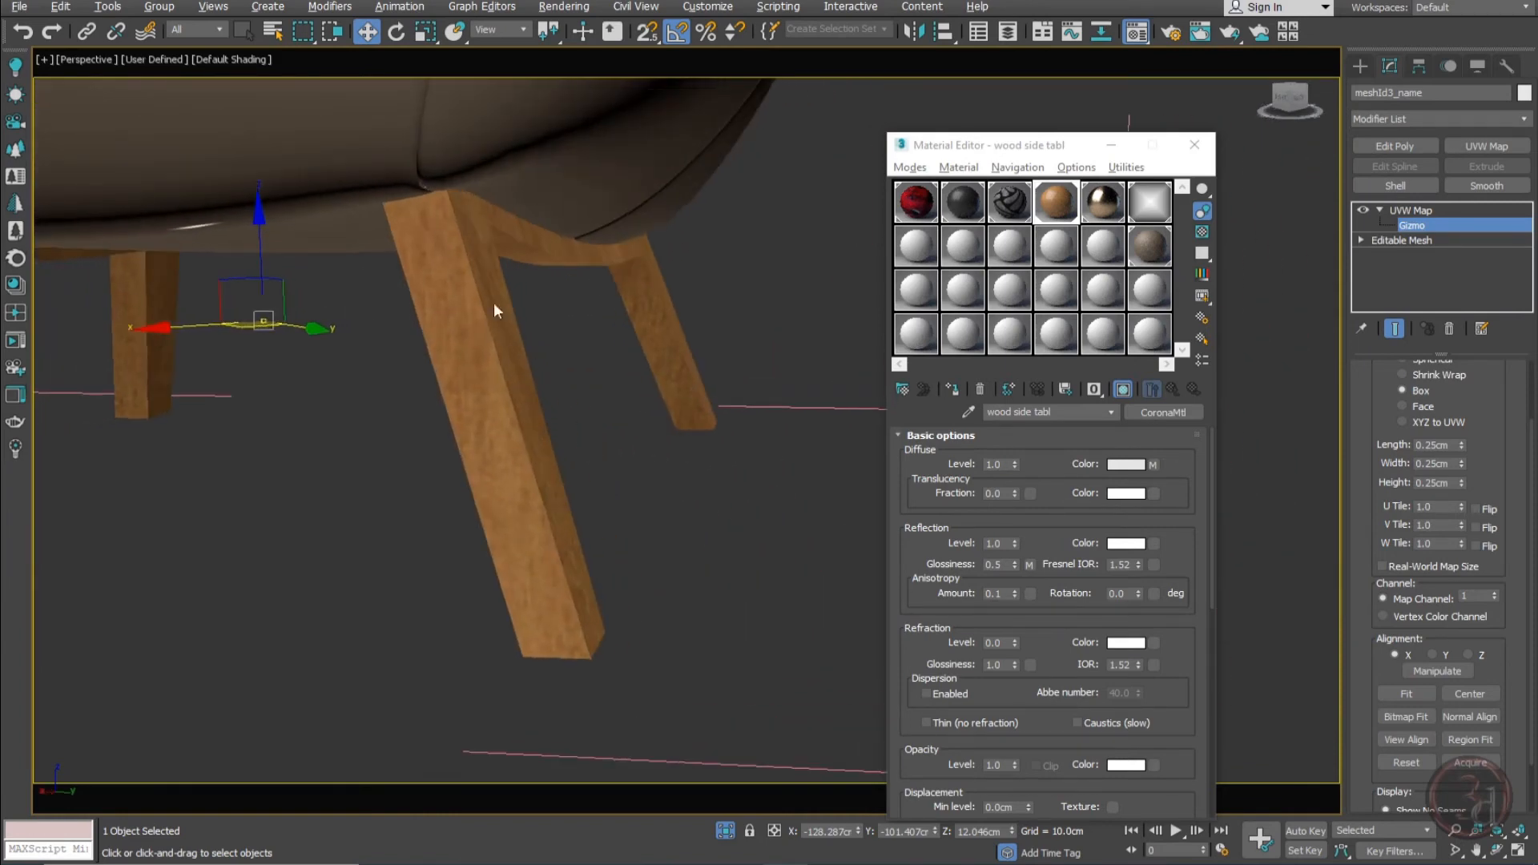
alt+middle_drag(546, 520, 641, 352)
scroll(680, 353, down, 3)
Insert an Edit Poly modifier between the Editable Mesh and UVW Map, and select the polygons of one connected pair of legs
click(1402, 240)
click(1401, 143)
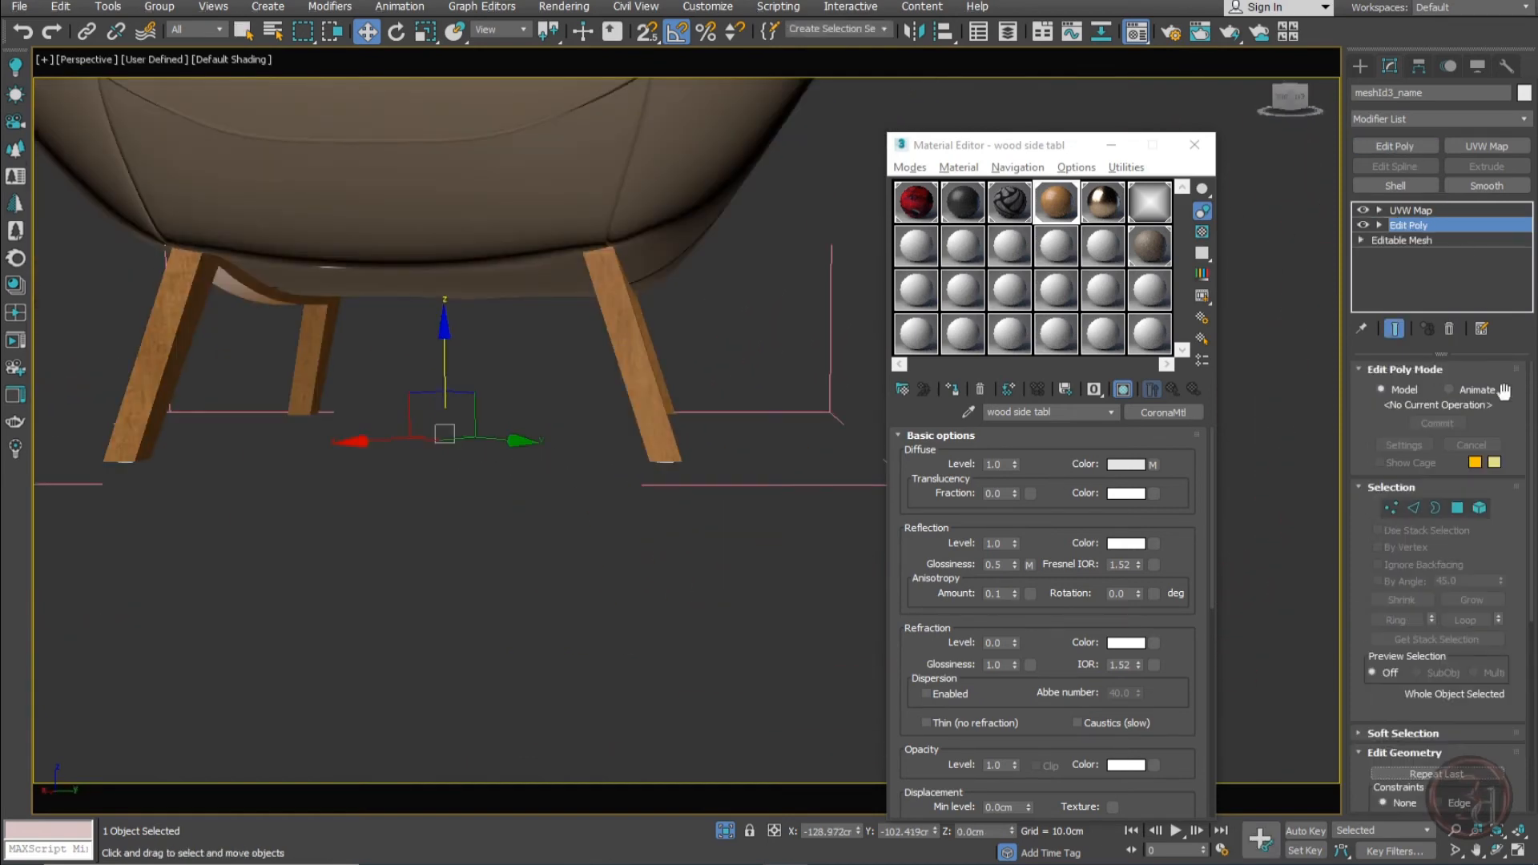
click(1458, 507)
drag(838, 201, 839, 193)
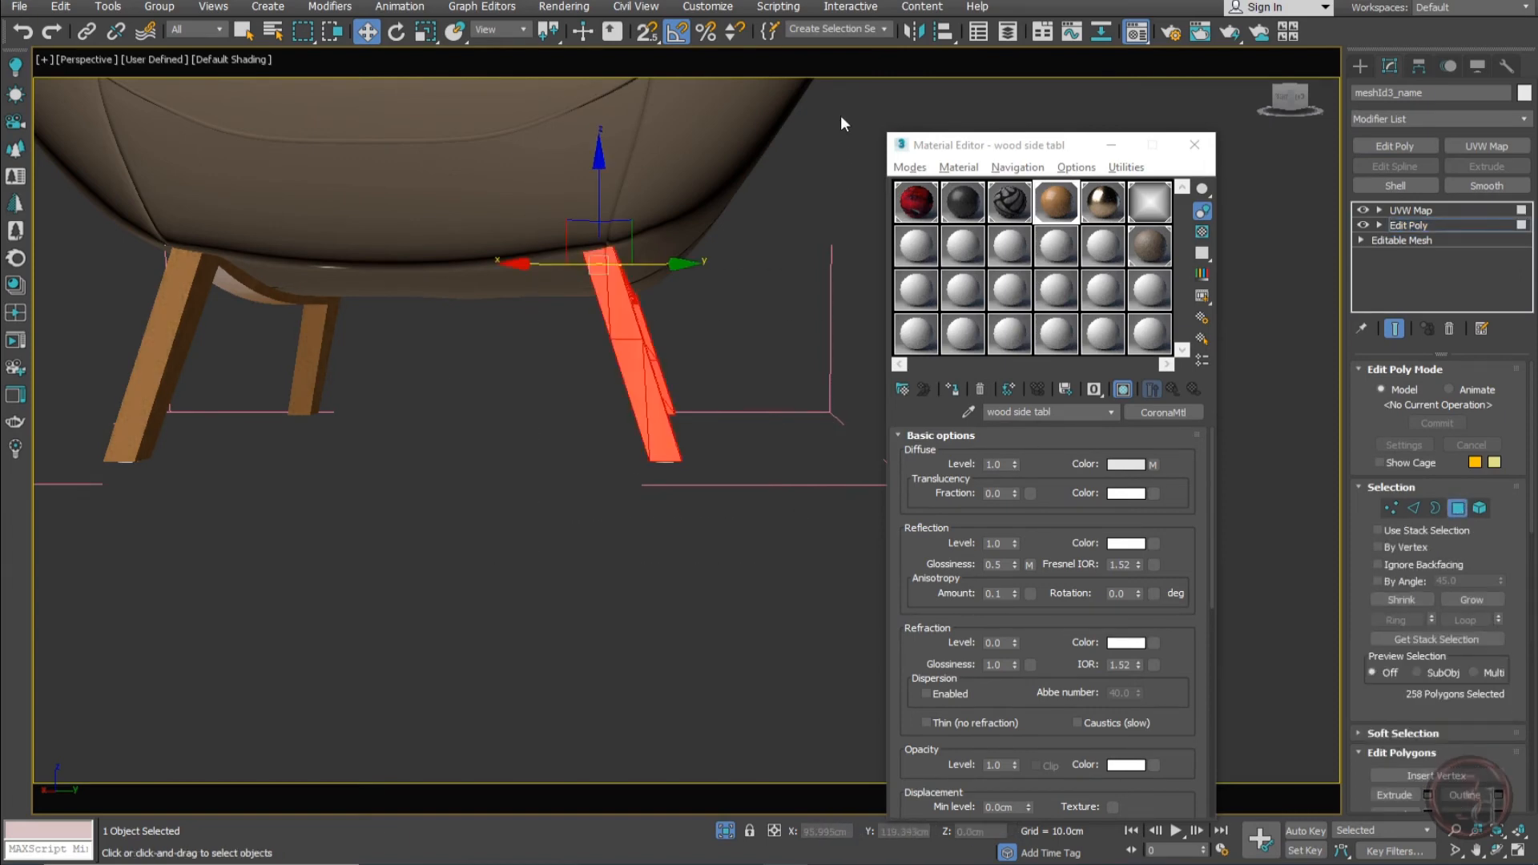
click(663, 417)
alt+middle_drag(663, 418, 729, 441)
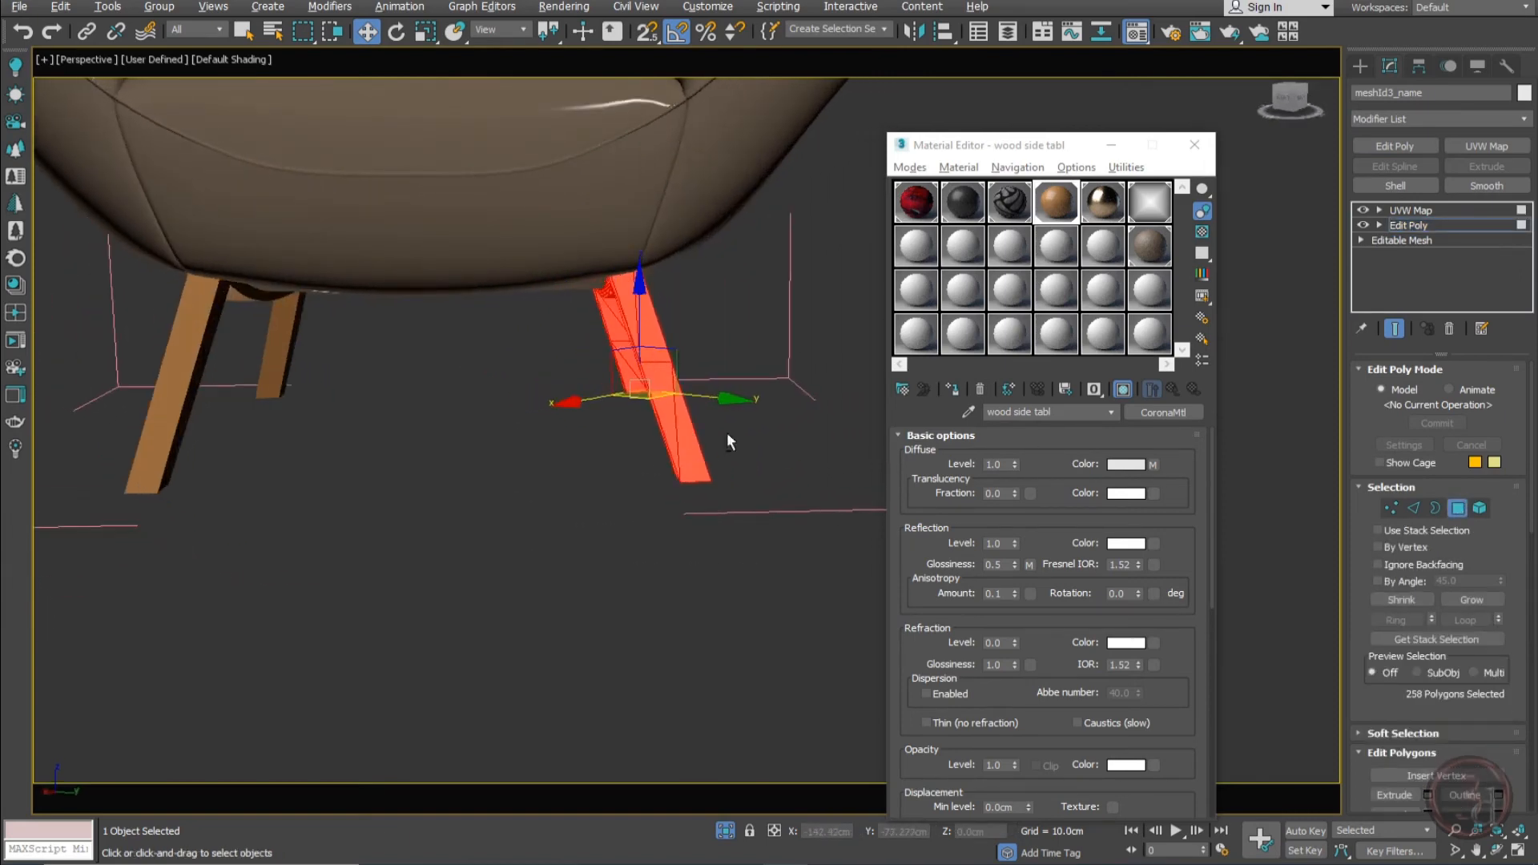
Keep the leg pair's polygon selection active in Edit Poly and return to UVW Map so the mapping affects only those polygons
click(1418, 229)
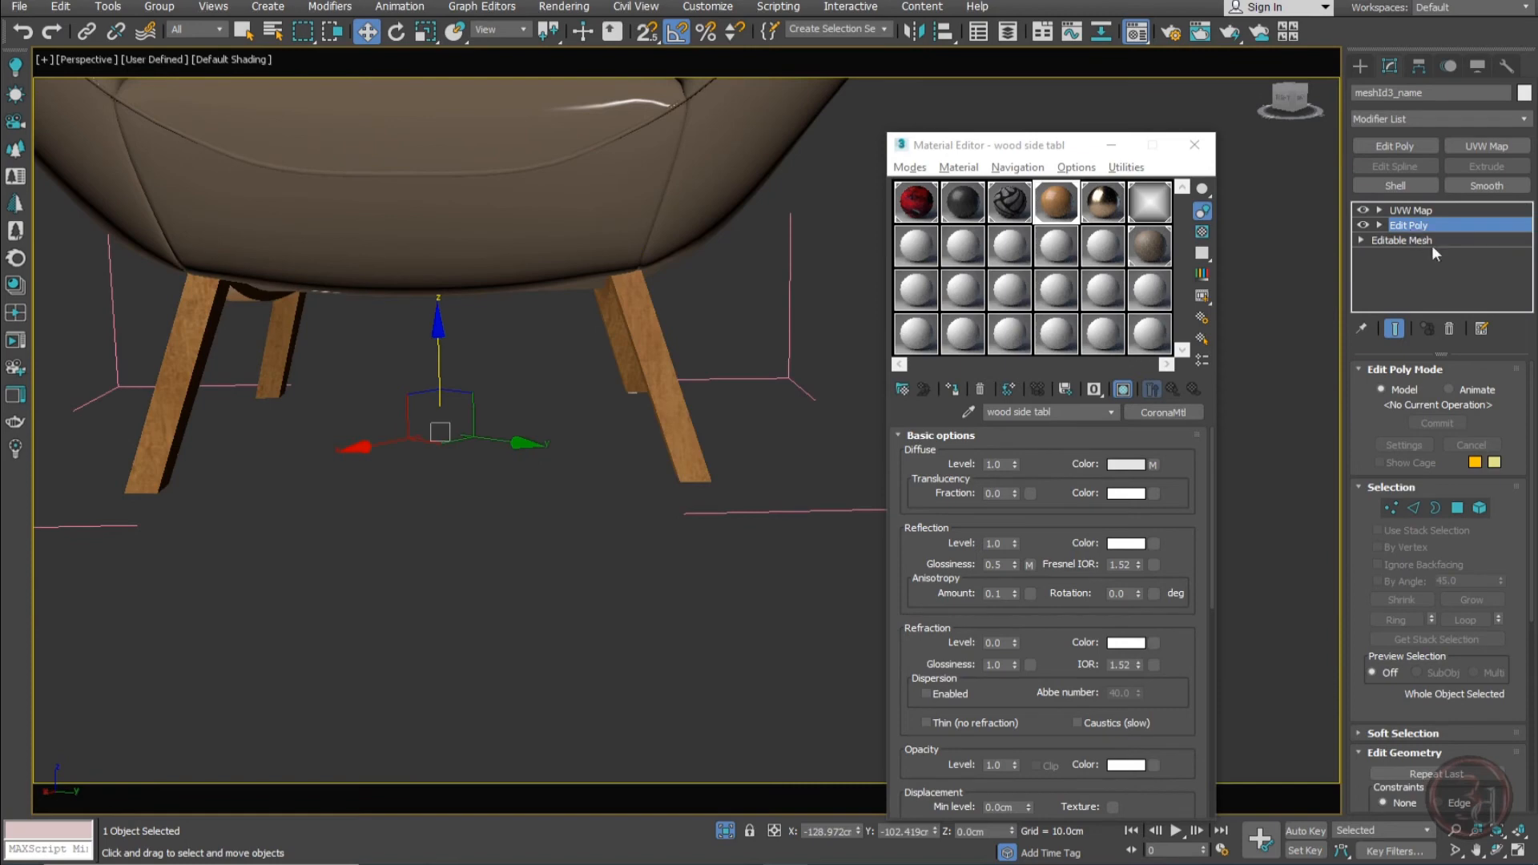
click(1459, 509)
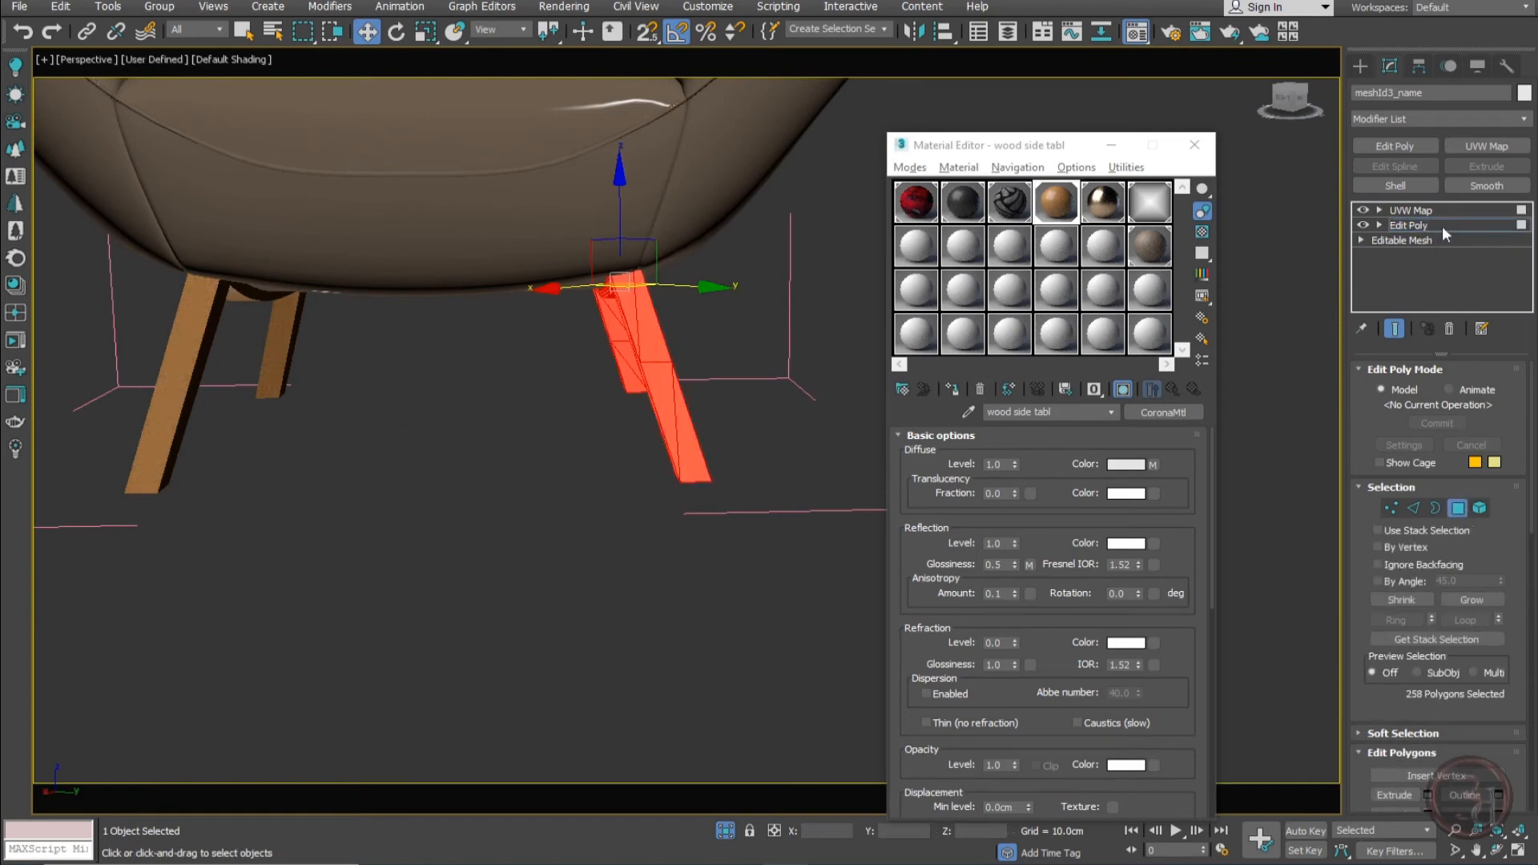
click(1457, 210)
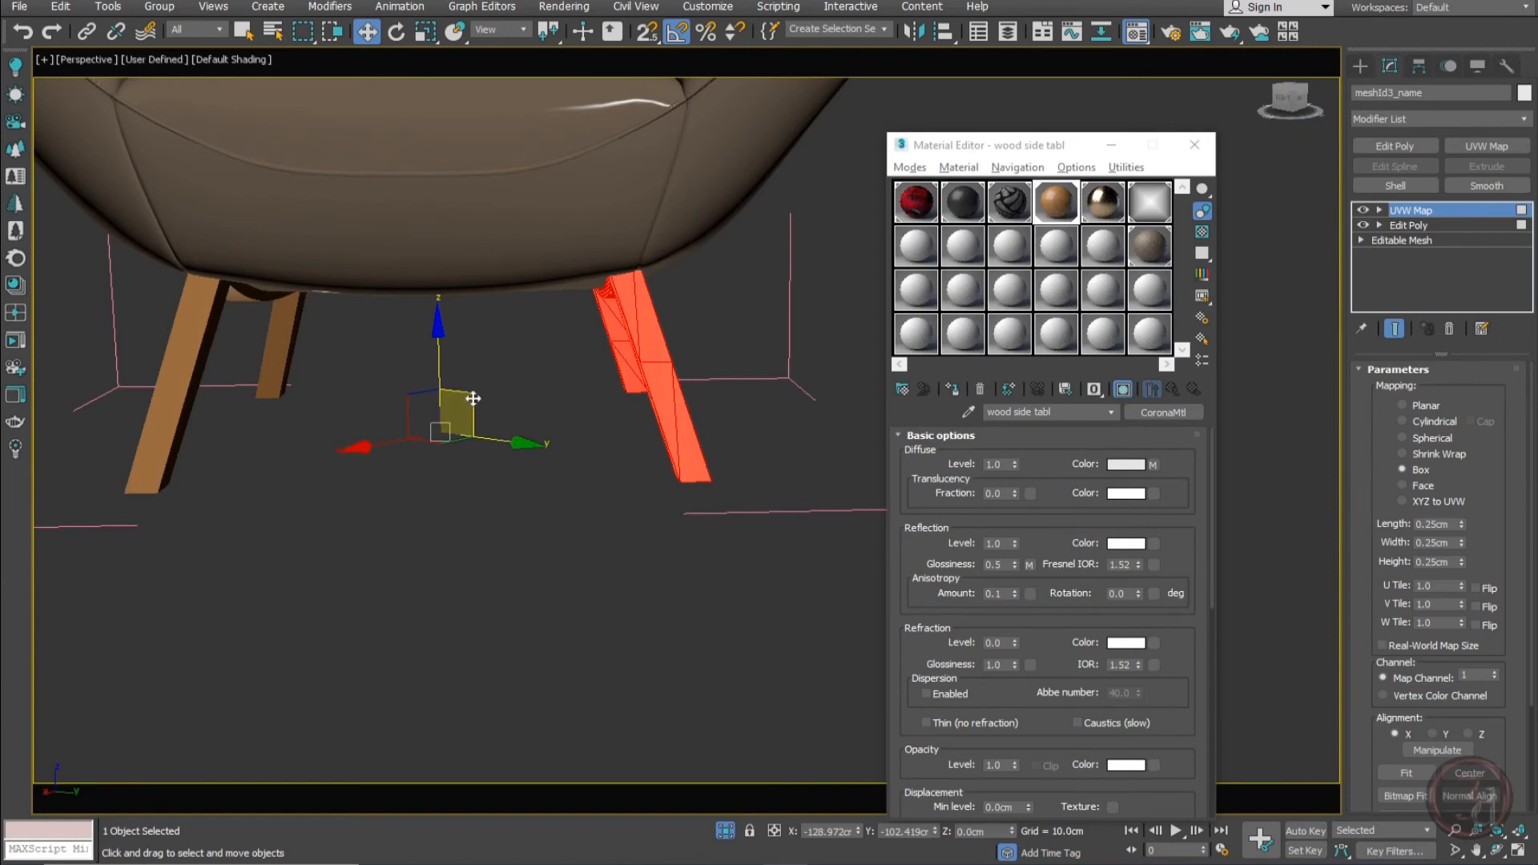
scroll(637, 412, up, 2)
click(724, 395)
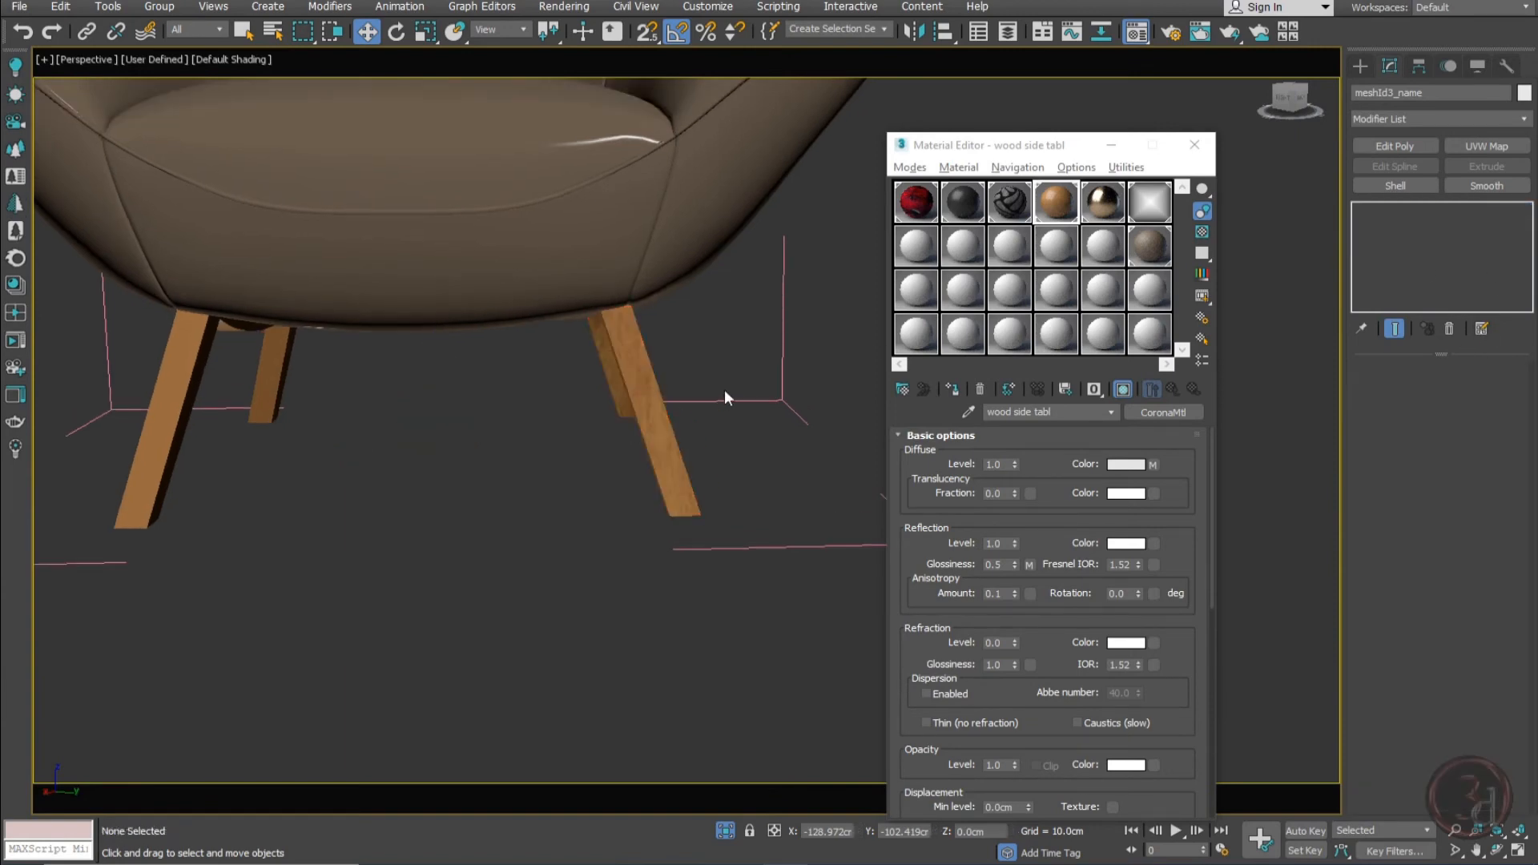
click(645, 399)
scroll(646, 398, up, 4)
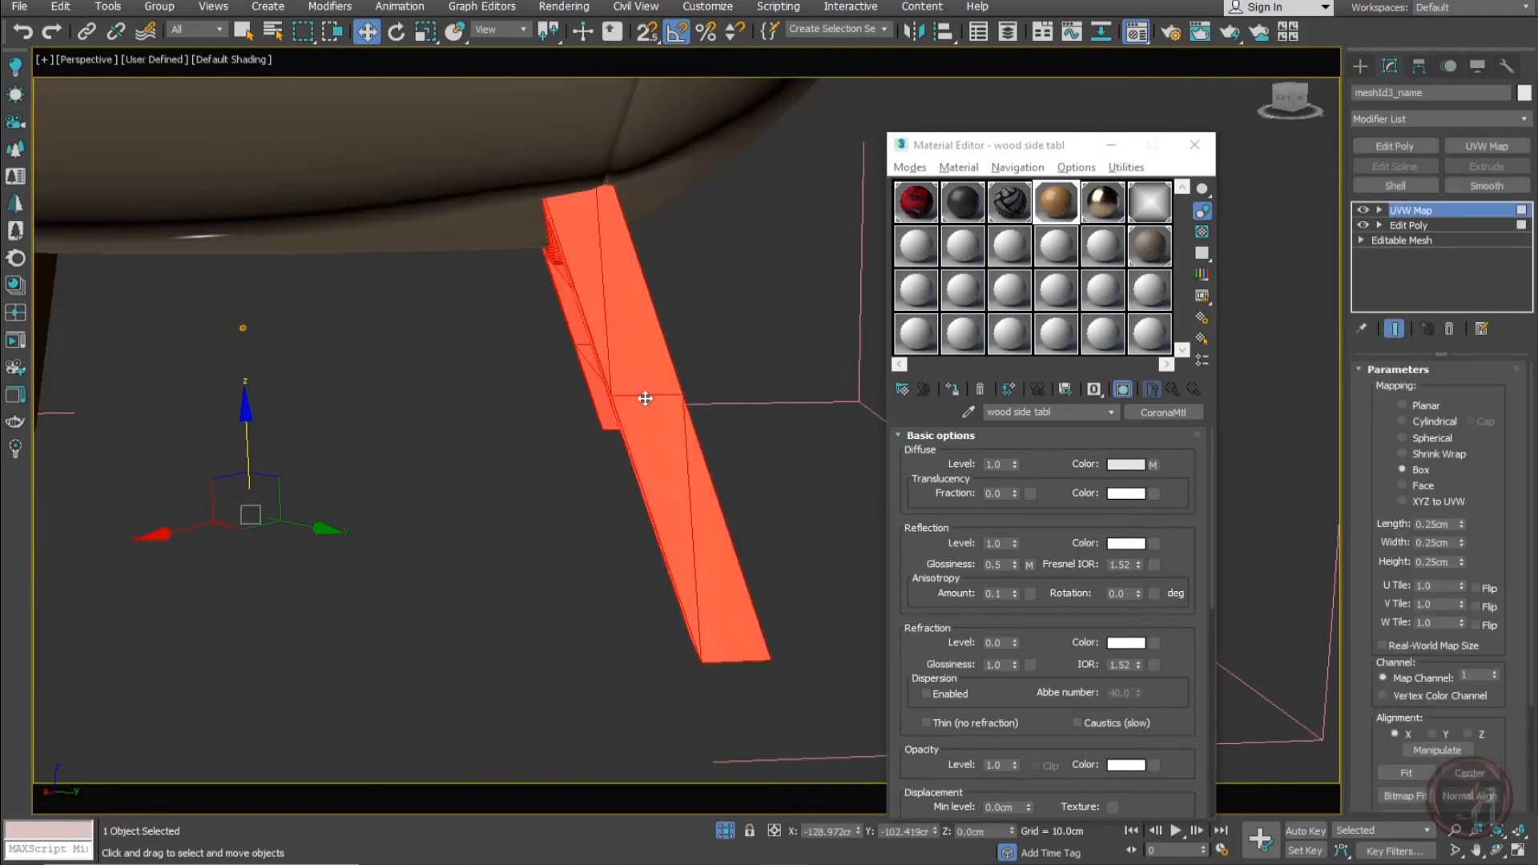
scroll(622, 295, up, 4)
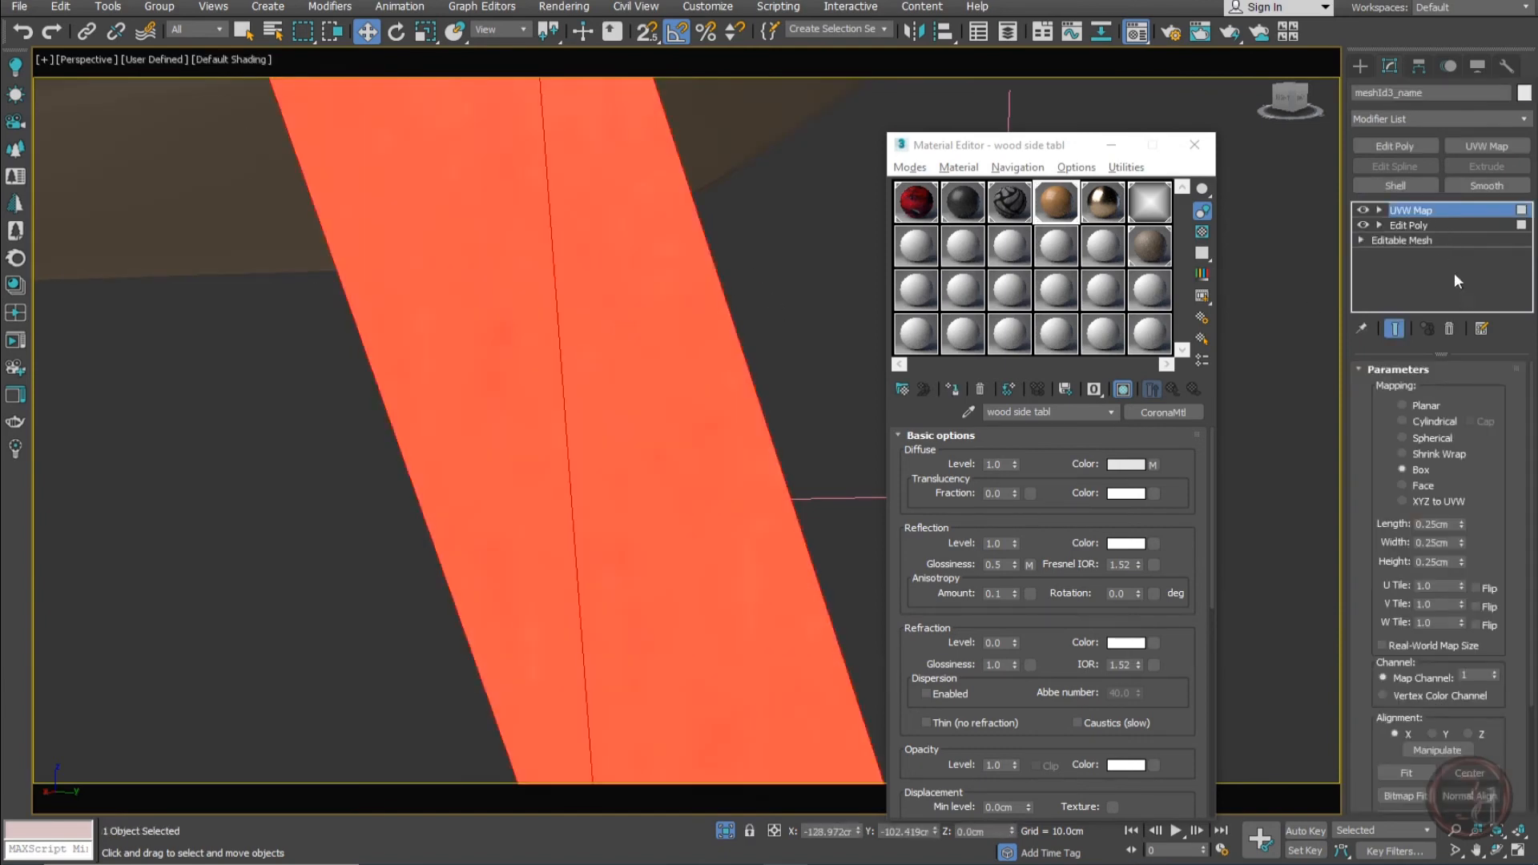
Rotate the UVW Map gizmo of the selected leg pair in the view plane to tilt the wood grain along the slanted leg
scroll(436, 213, down, 7)
middle_drag(171, 345, 453, 351)
middle_drag(698, 404, 521, 433)
scroll(358, 458, up, 3)
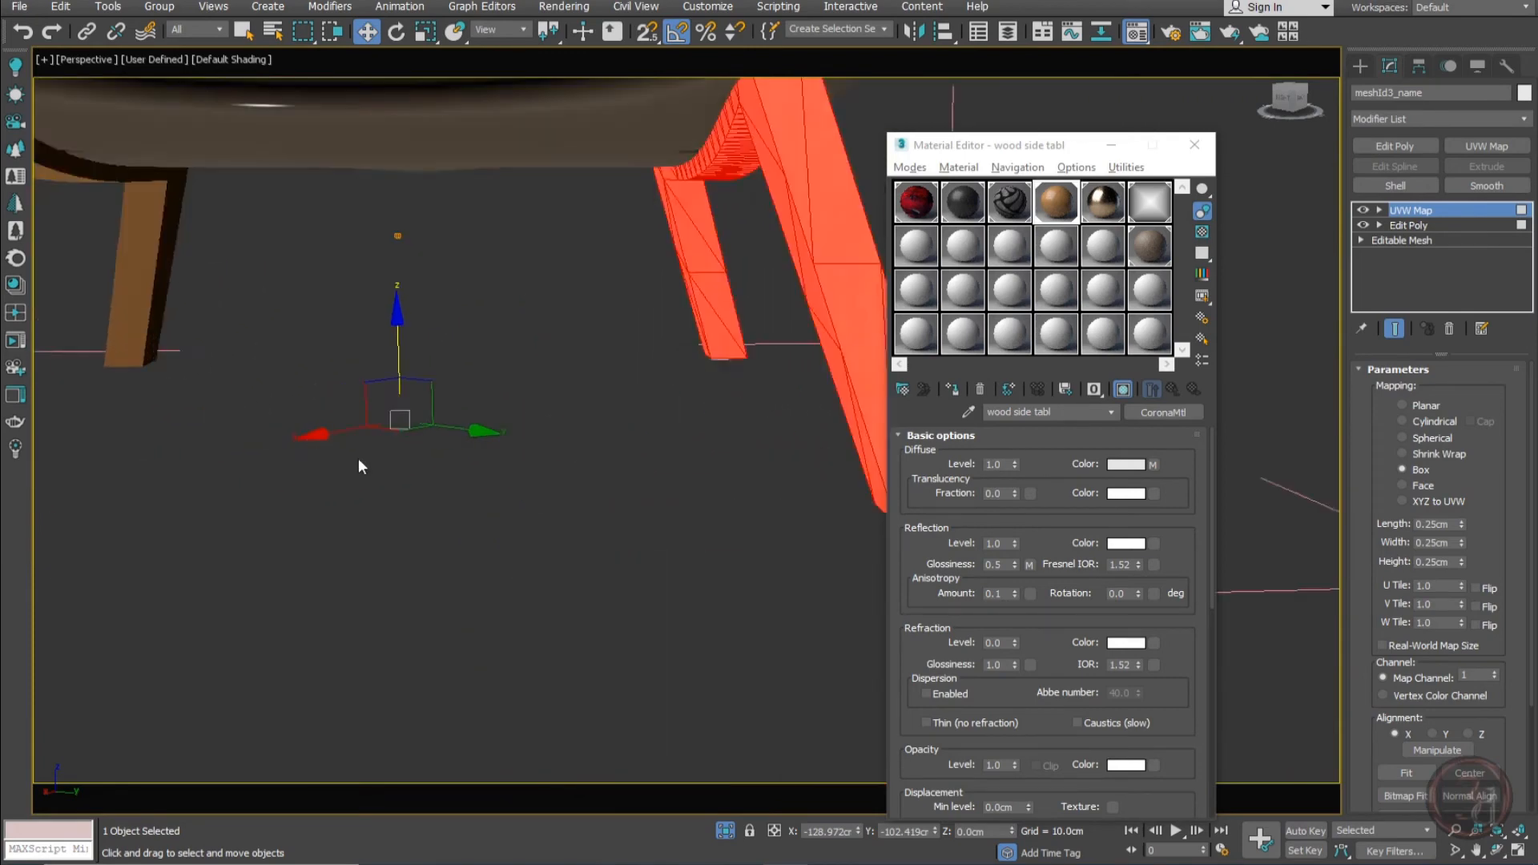
middle_drag(359, 460, 362, 460)
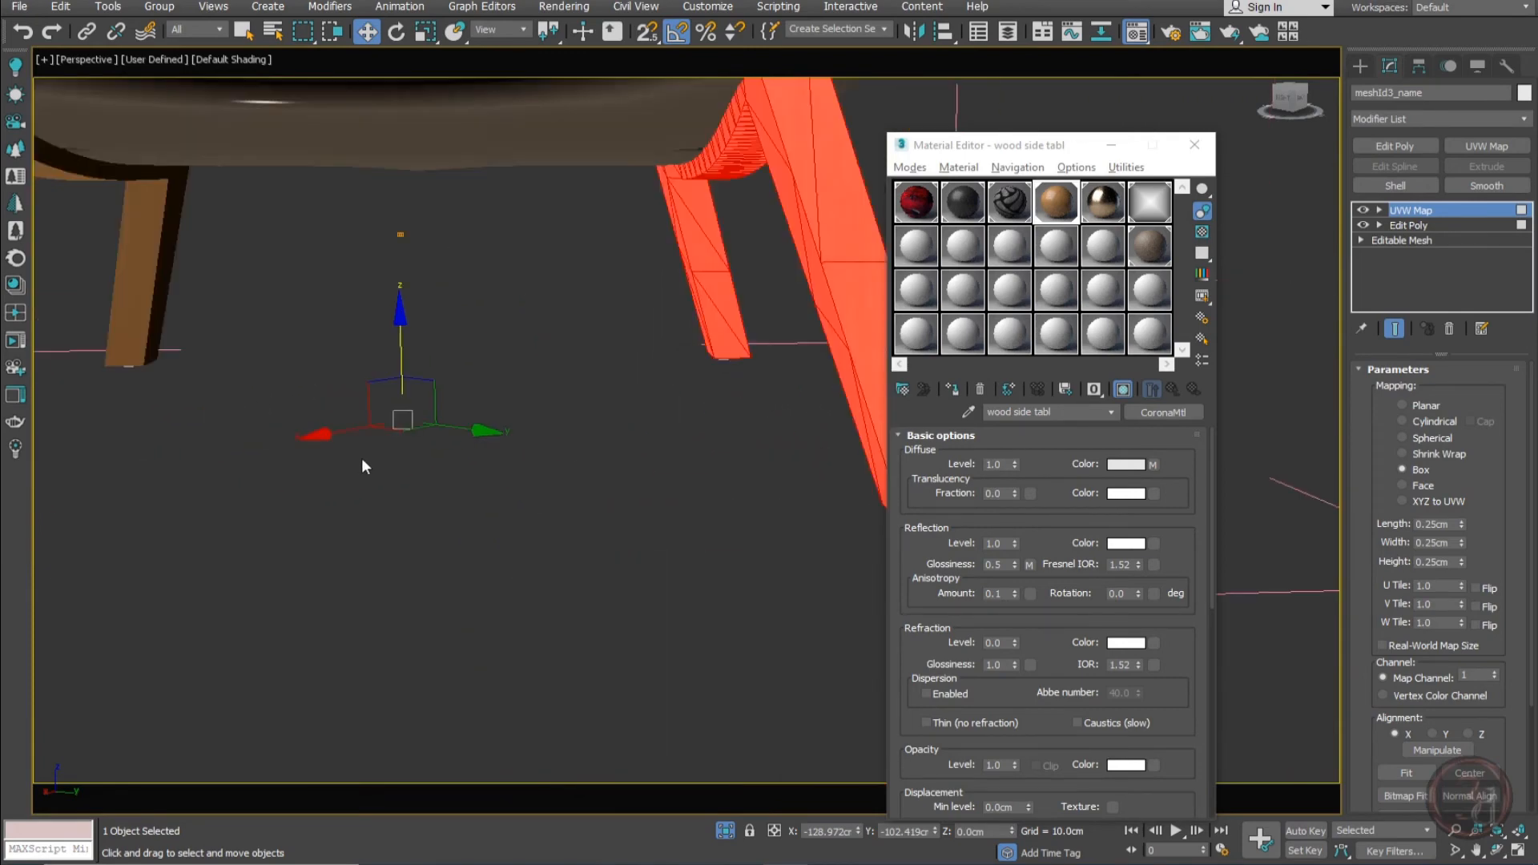
click(1428, 211)
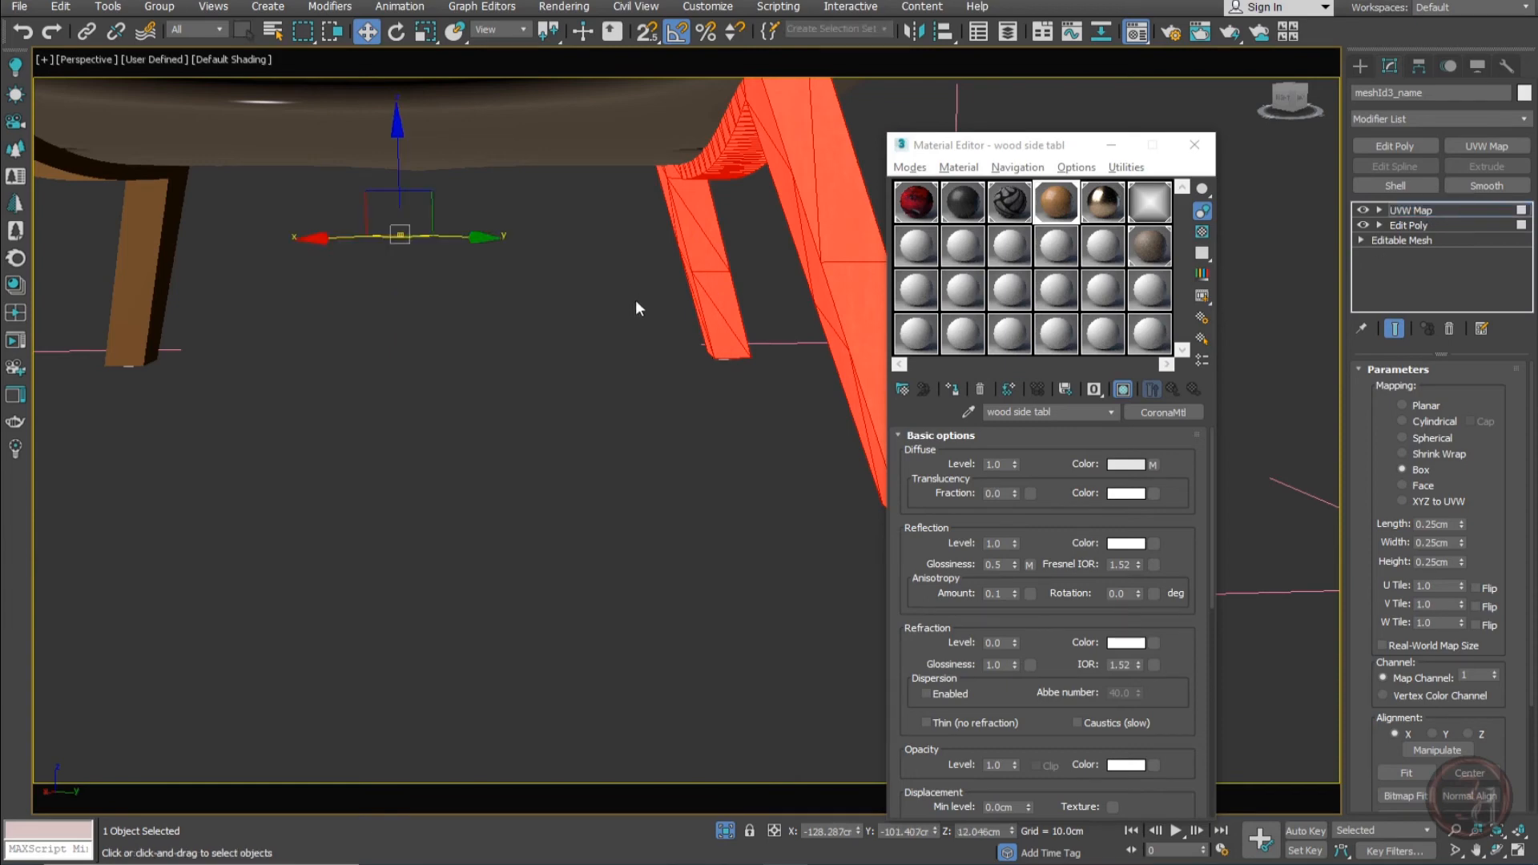
click(1380, 211)
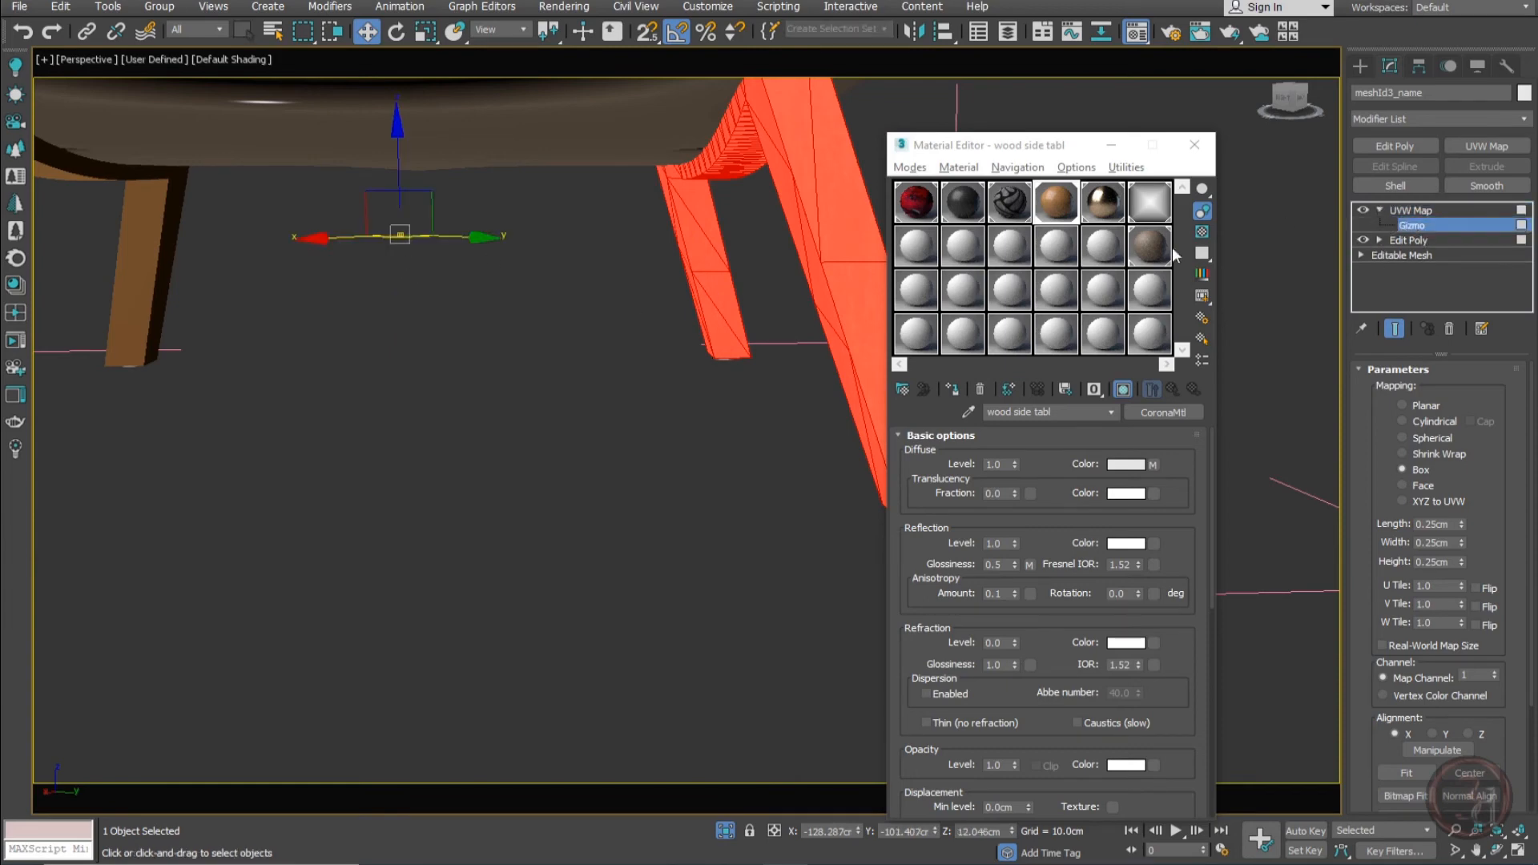
key(e)
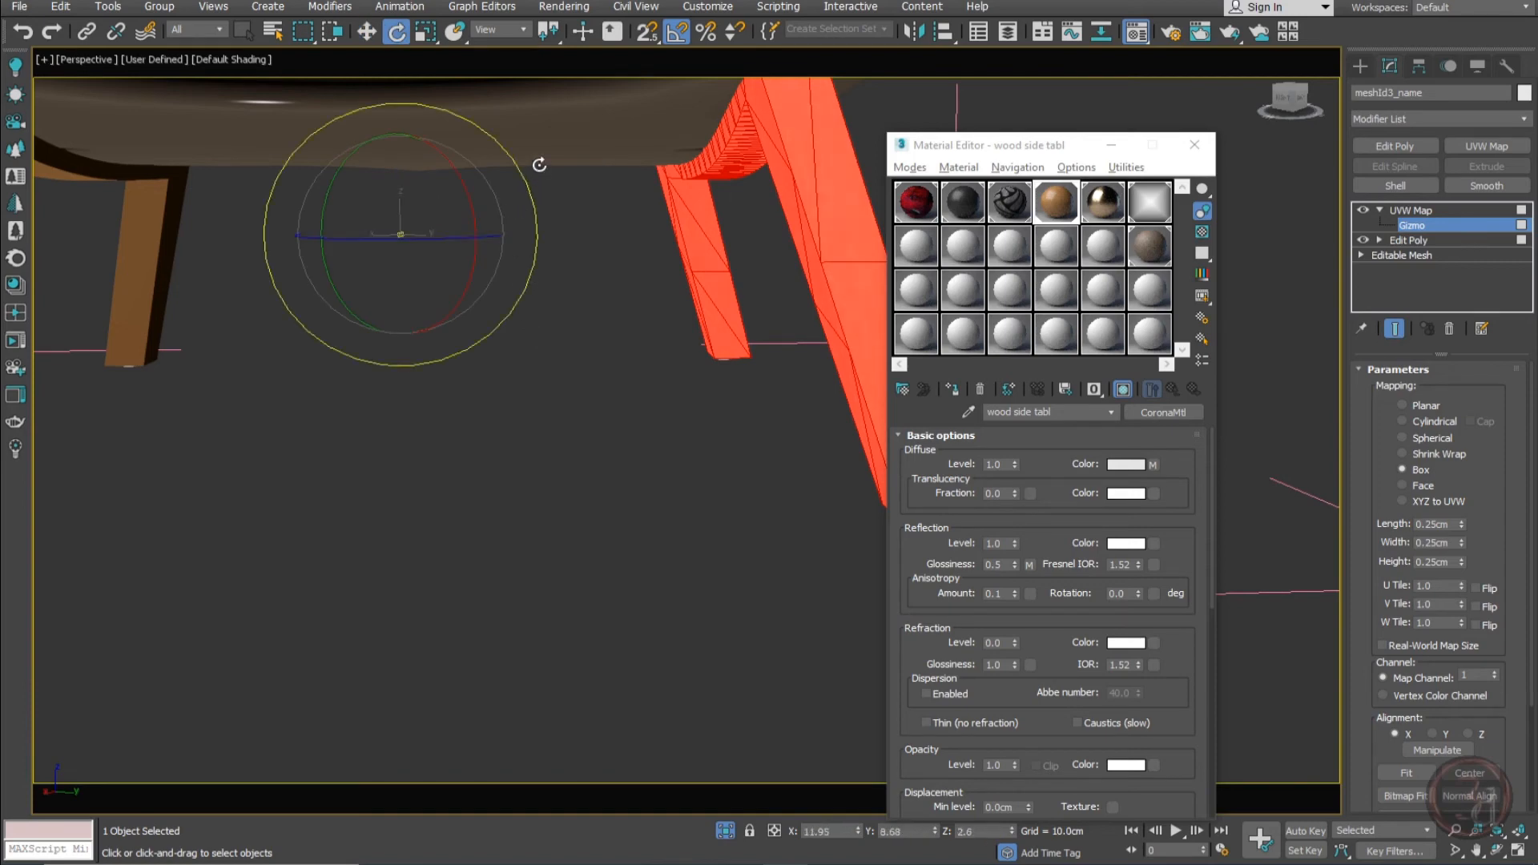
middle_drag(731, 266, 568, 255)
scroll(474, 413, up, 5)
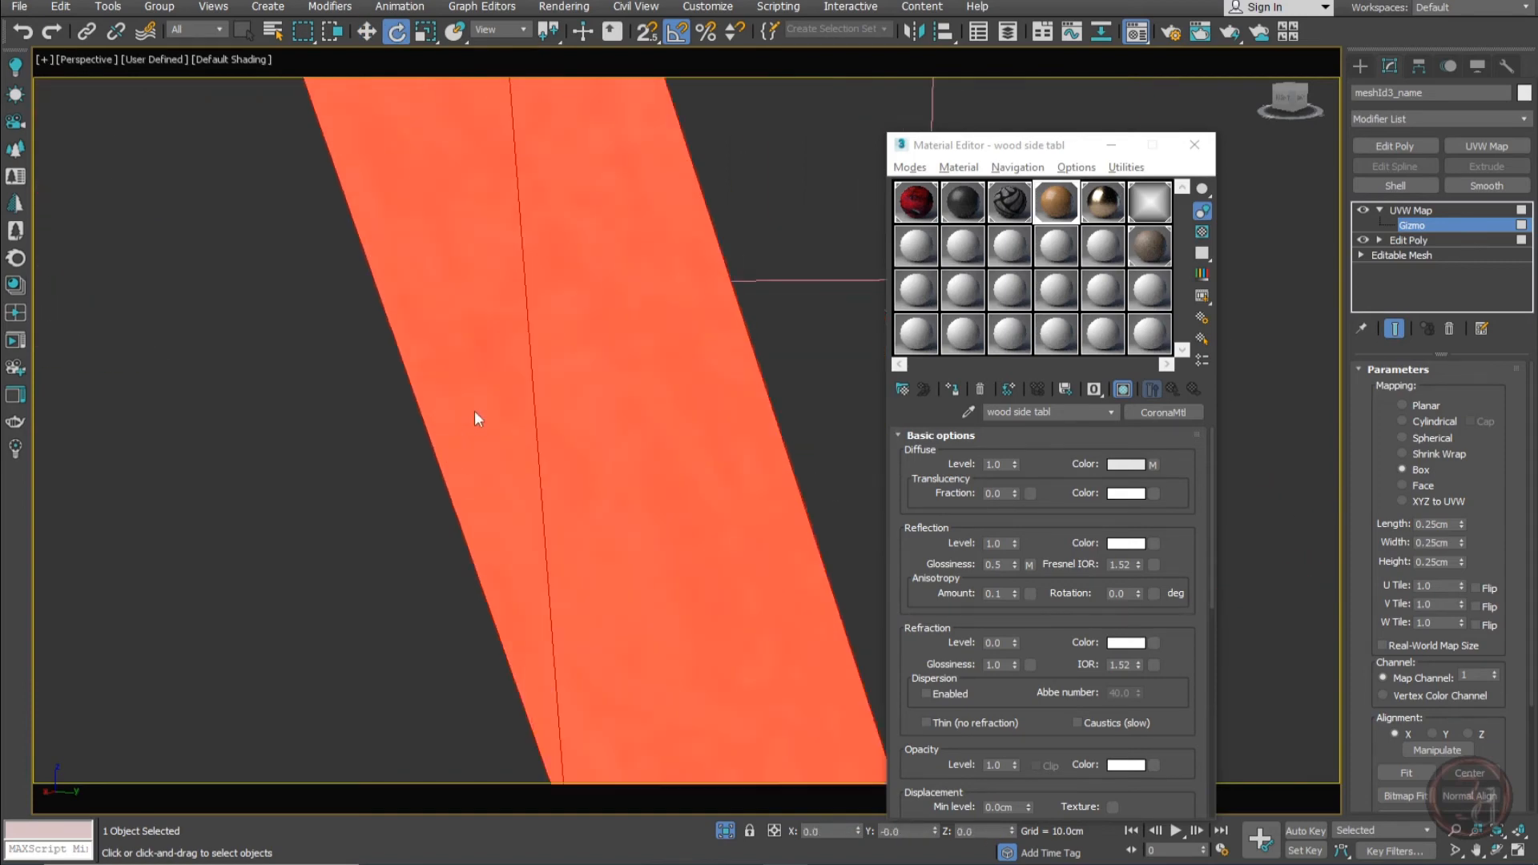
scroll(474, 412, down, 6)
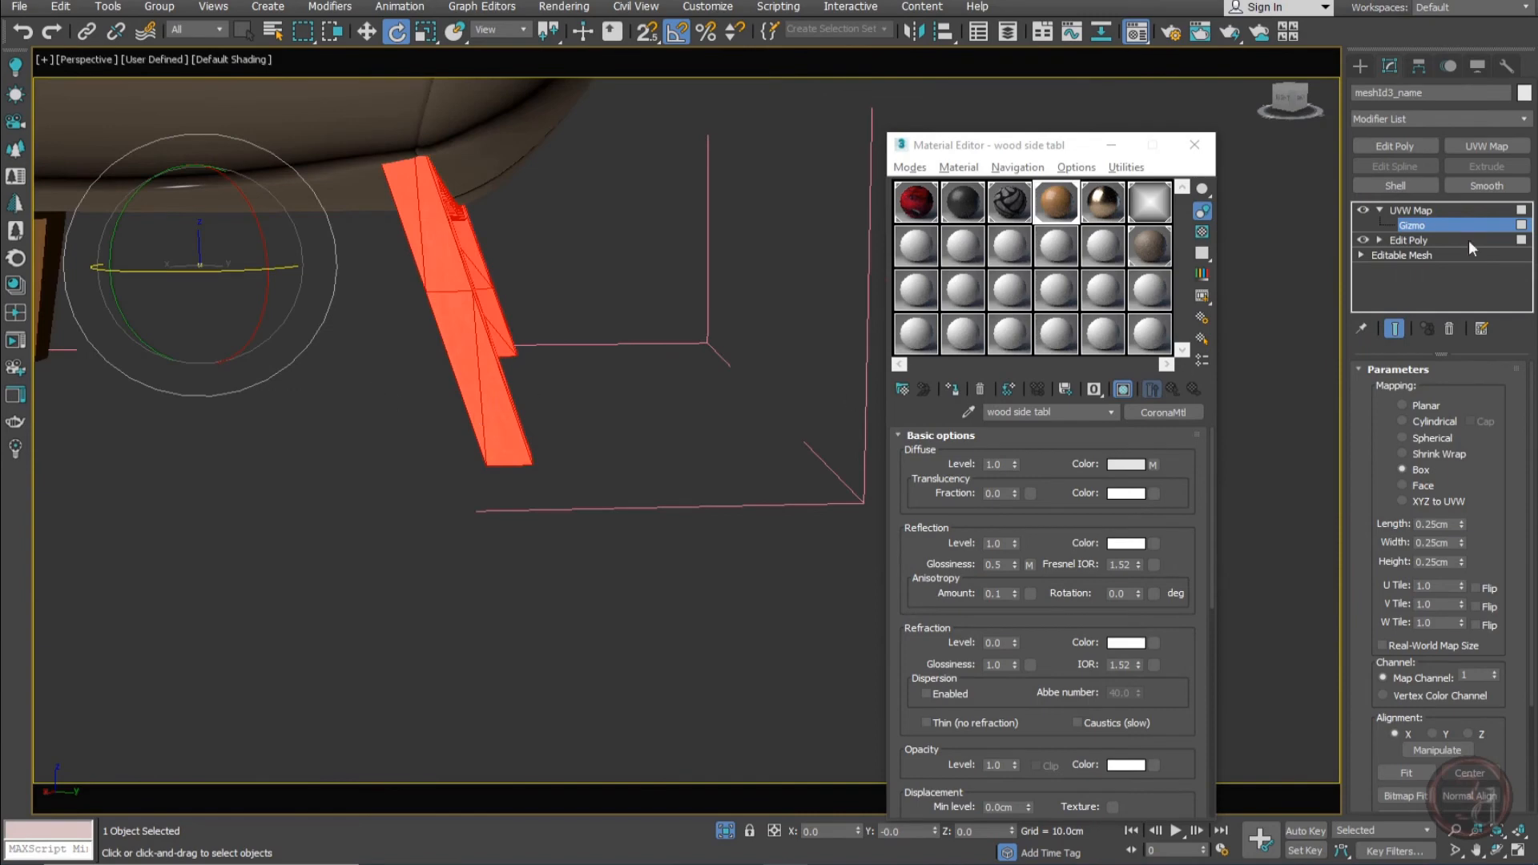
Leave gizmo editing, deselect the leg frame and inspect the direction of the wood grain on its legs
click(1431, 212)
click(548, 515)
scroll(455, 365, up, 3)
scroll(454, 366, down, 5)
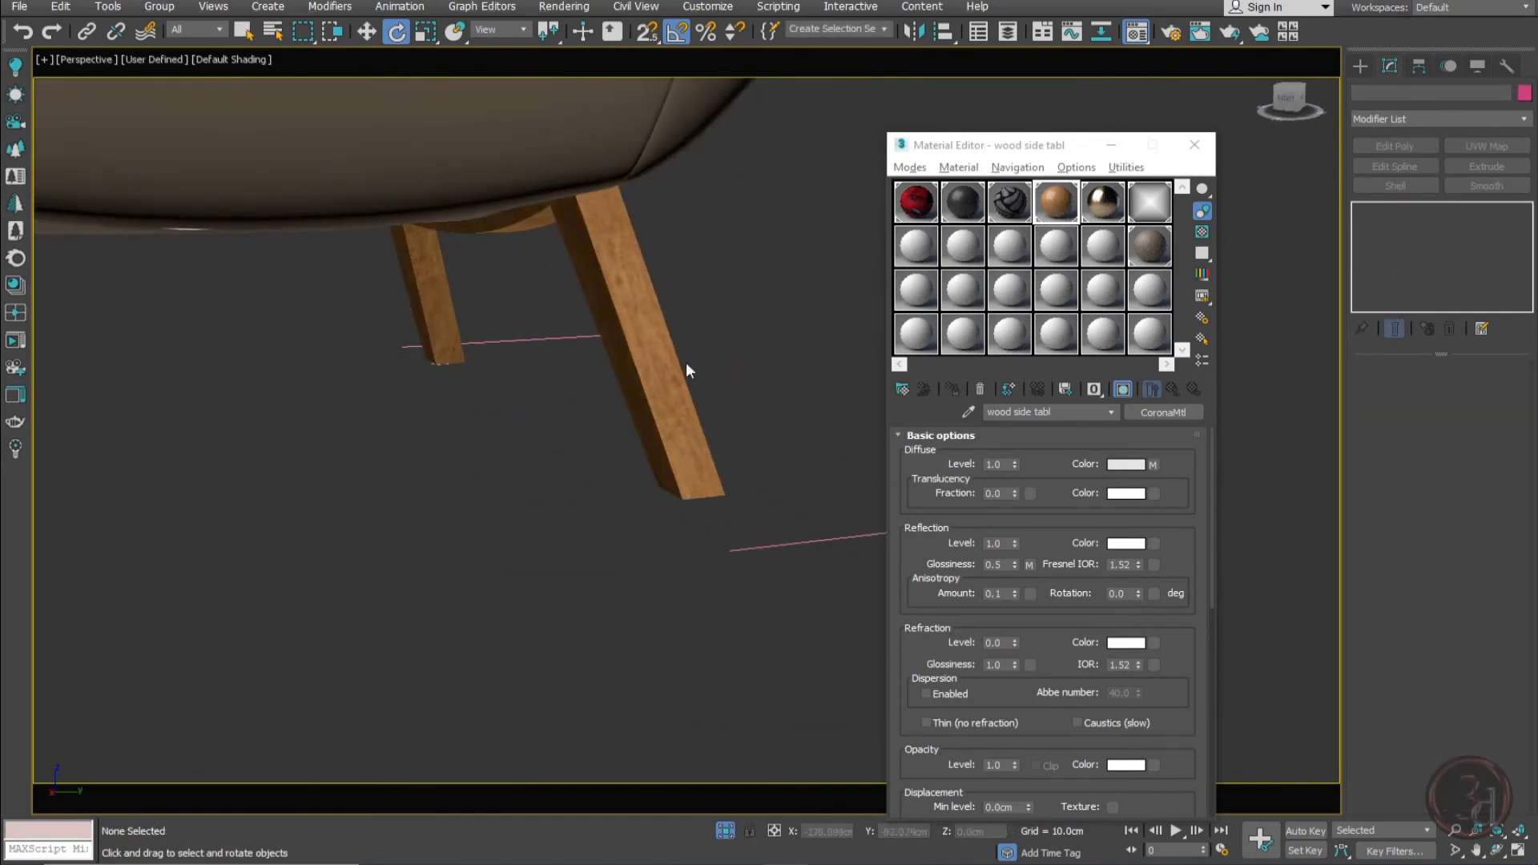
scroll(577, 383, down, 4)
alt+middle_drag(397, 375, 554, 371)
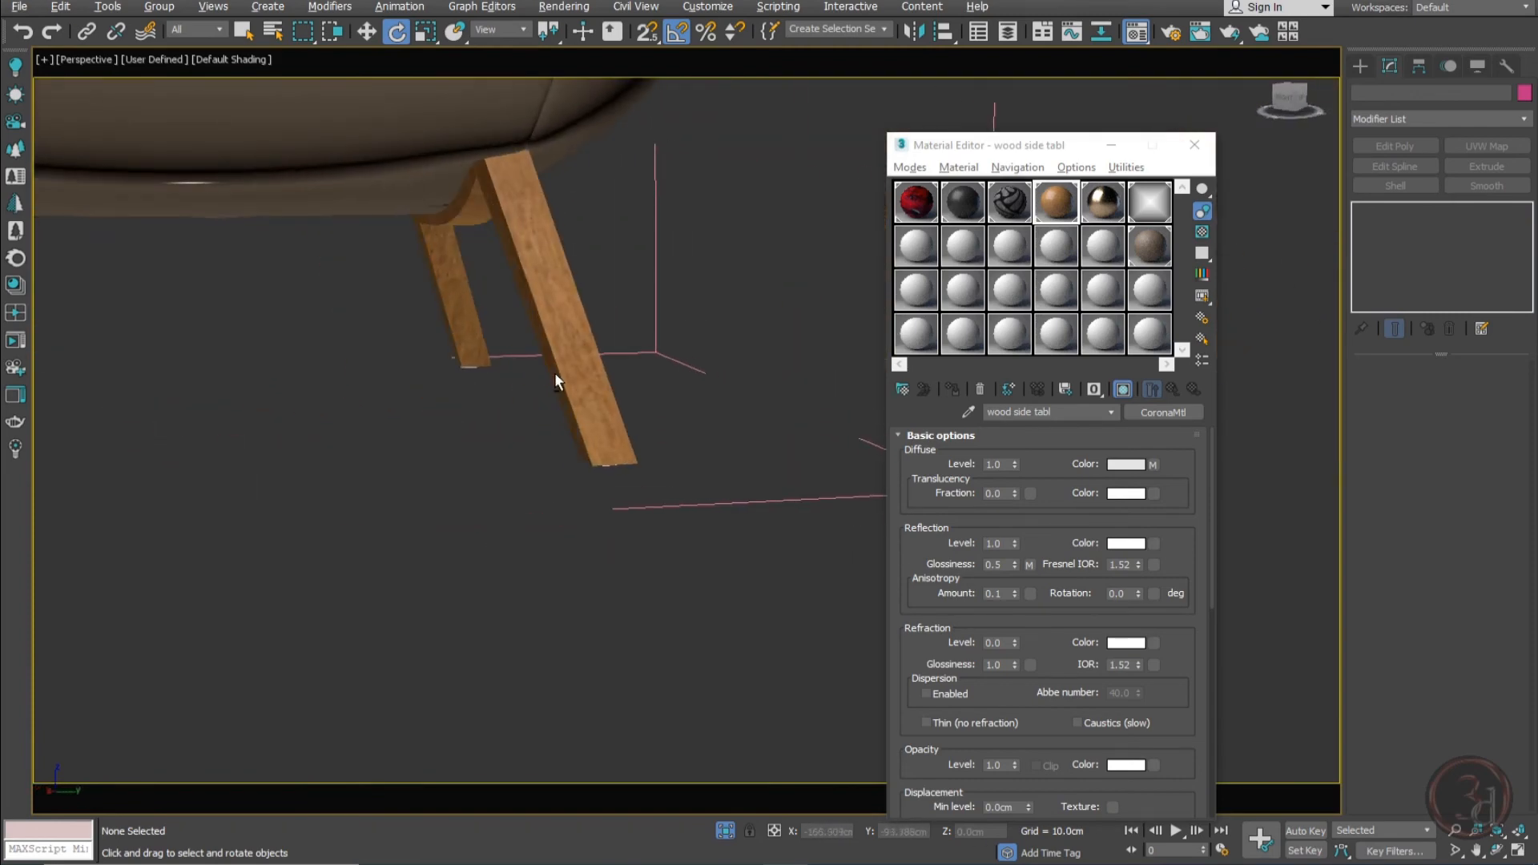
scroll(556, 376, down, 6)
scroll(405, 360, up, 5)
scroll(378, 363, down, 3)
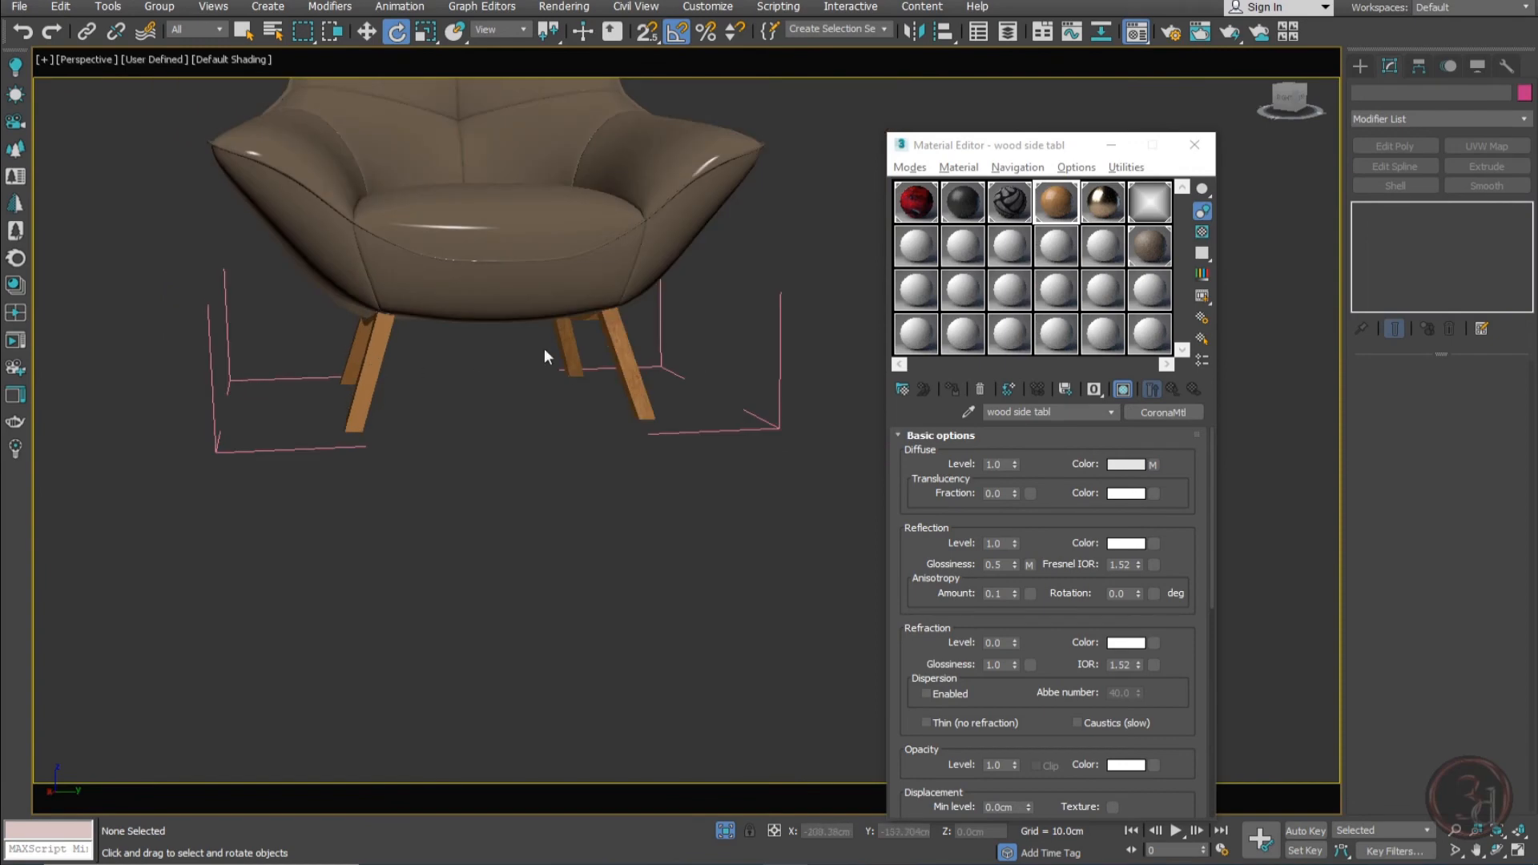
Add an Edit Poly modifier above the leg frame's UVW Map, invert the polygon selection and delete the opposite pair of legs
click(568, 345)
scroll(389, 355, up, 7)
scroll(391, 353, down, 4)
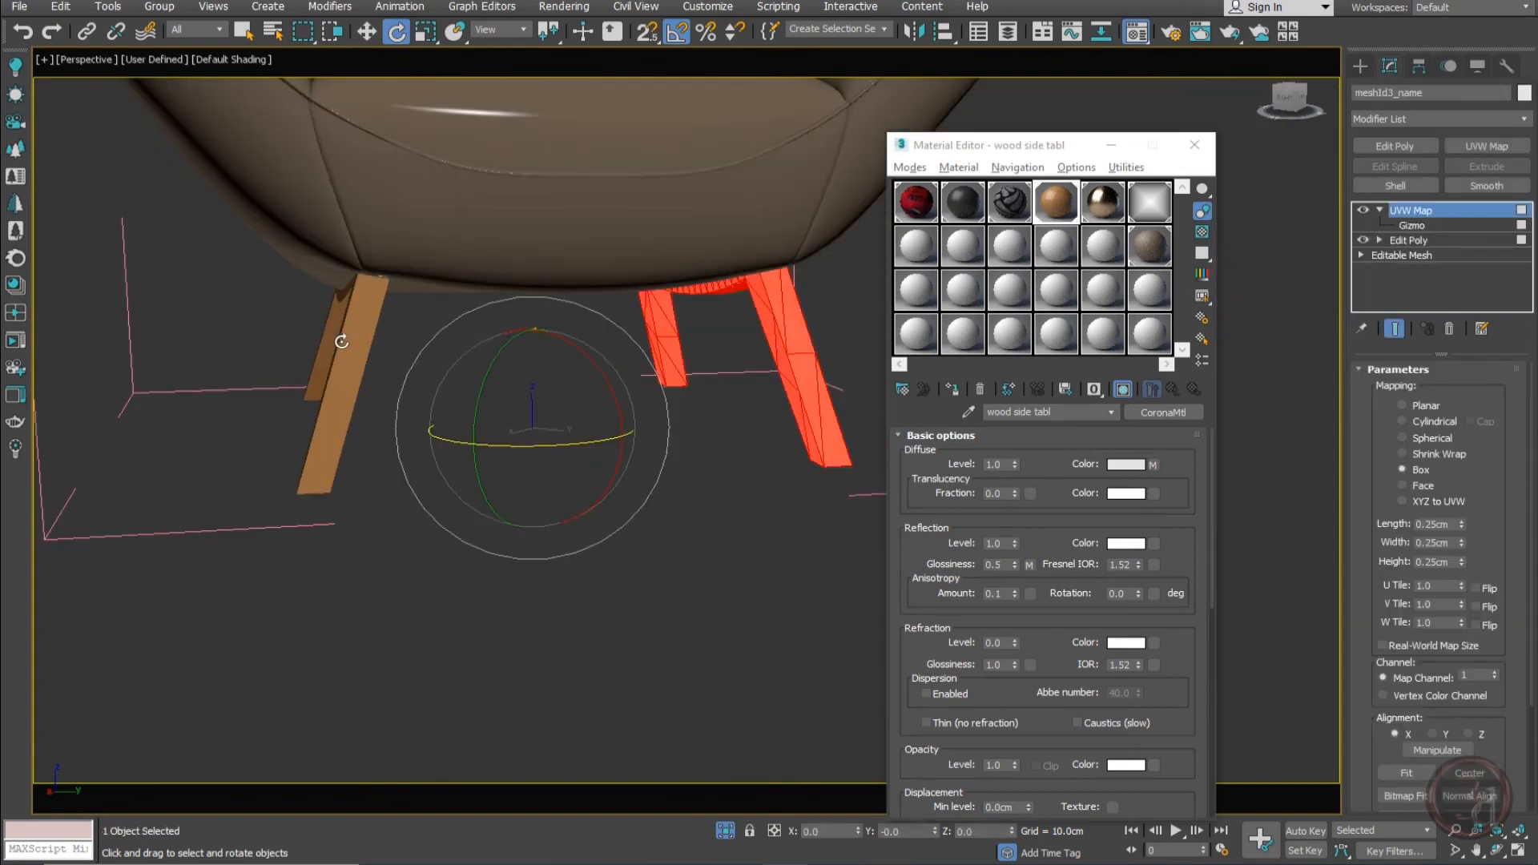
key(w)
click(1395, 146)
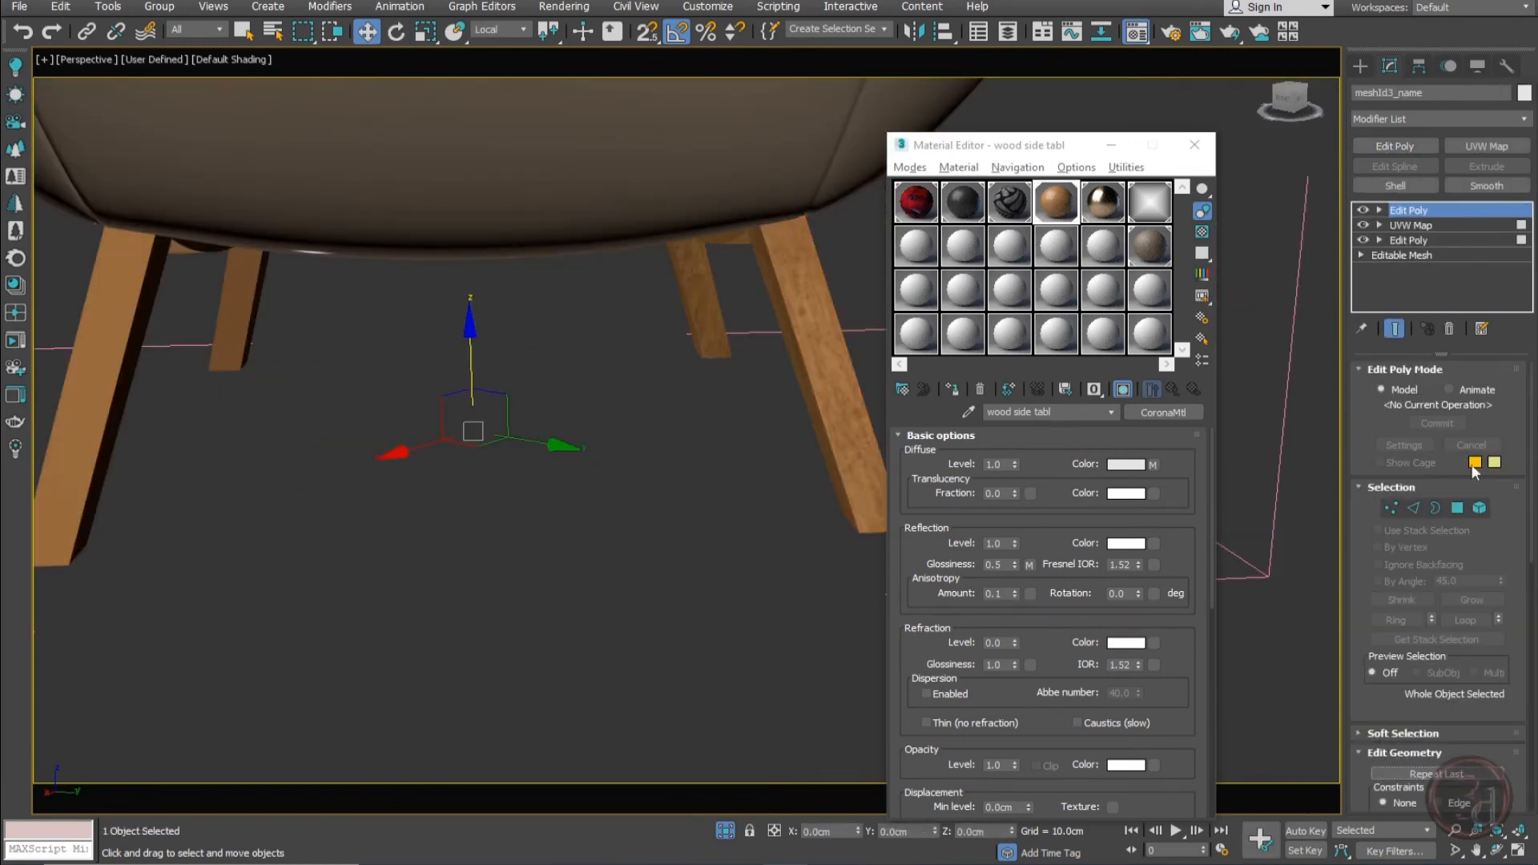
click(1461, 509)
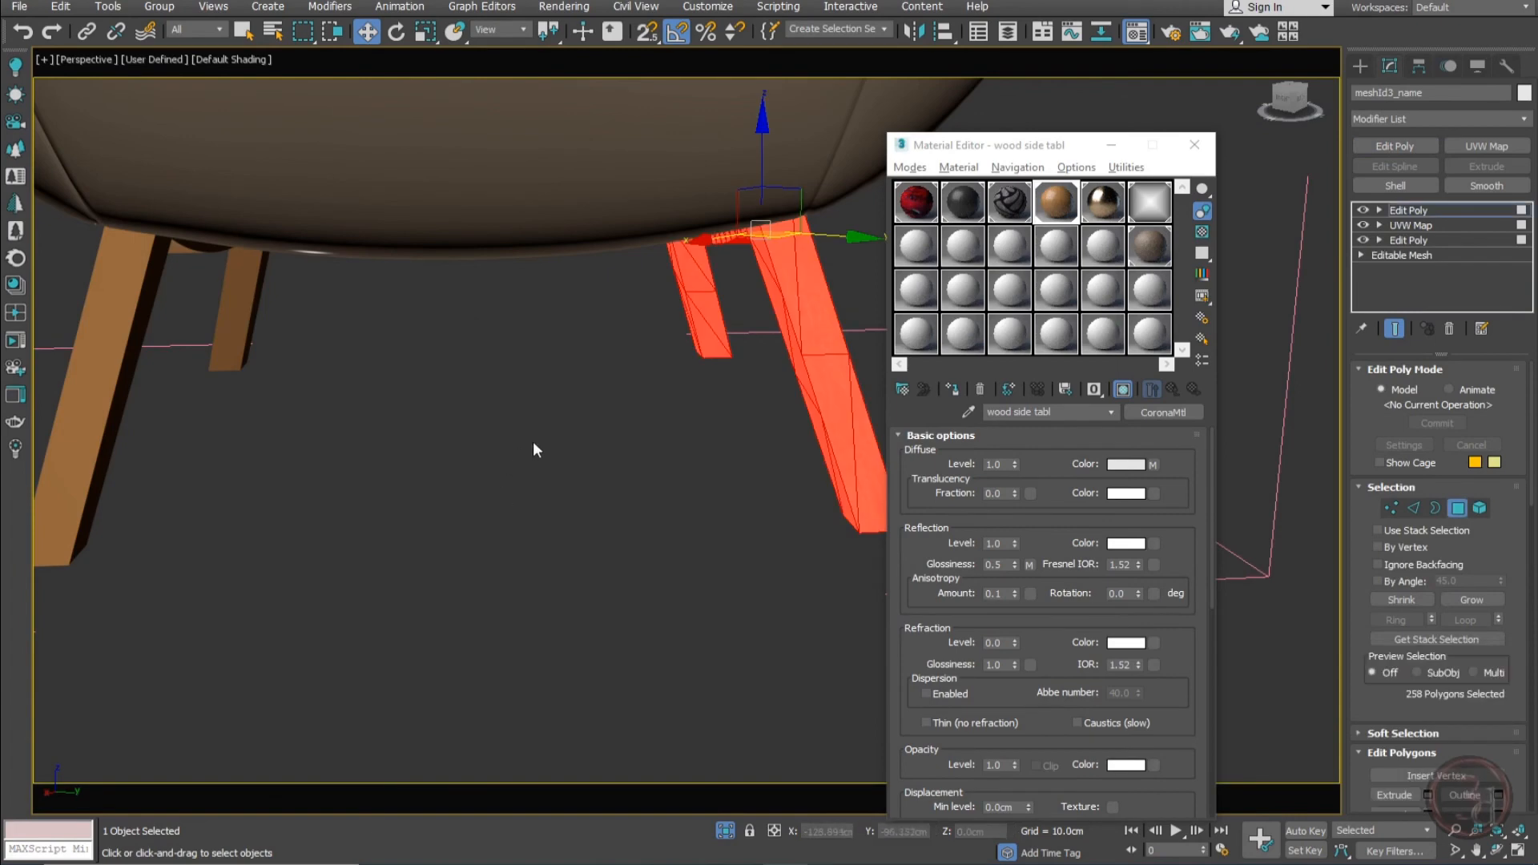
key(ctrl+i)
key(Delete)
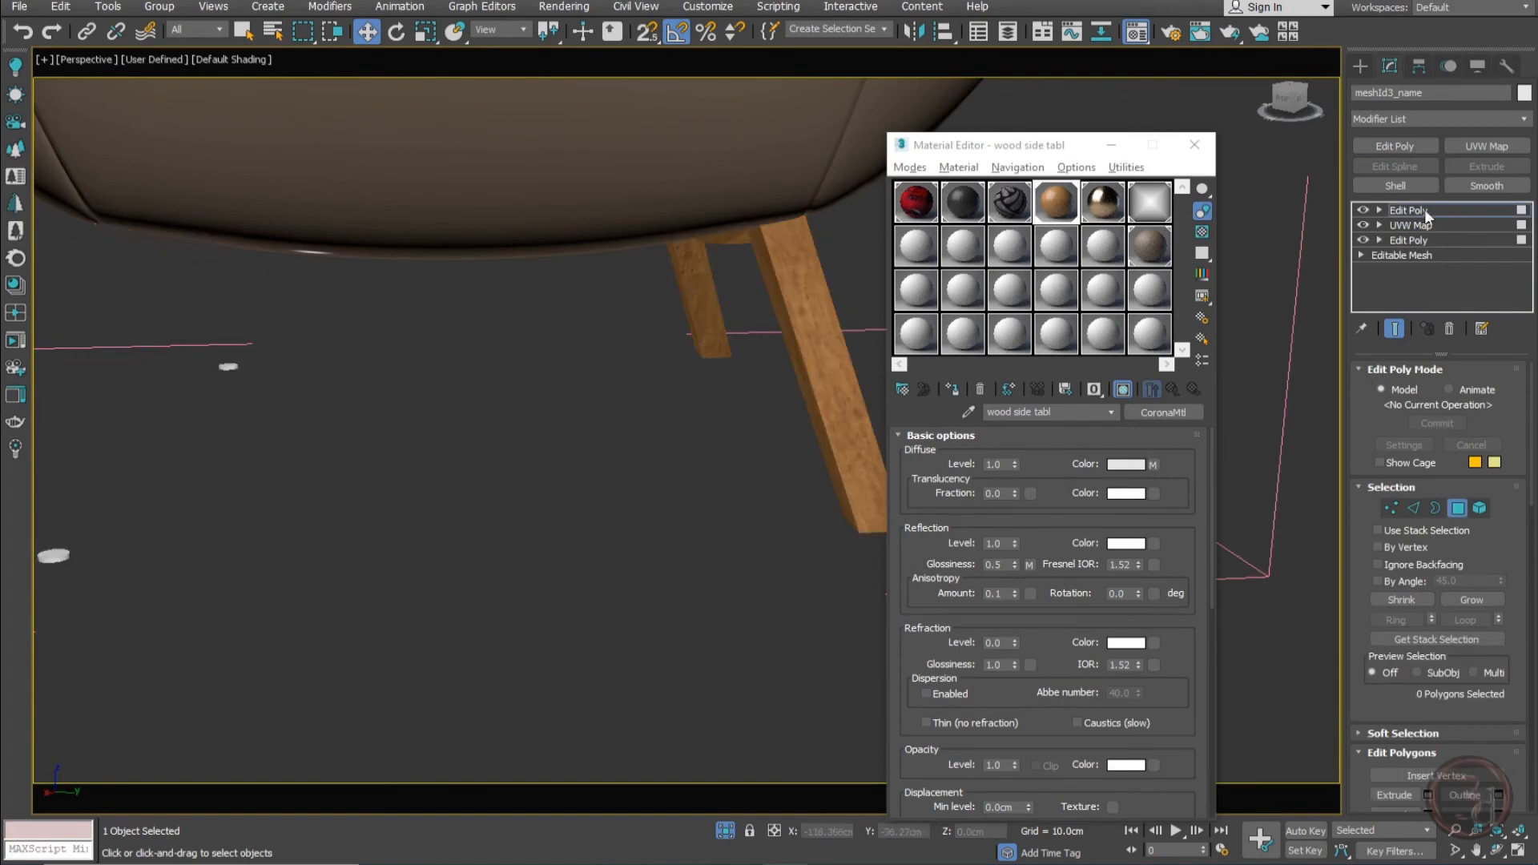
click(1425, 209)
right_click(526, 429)
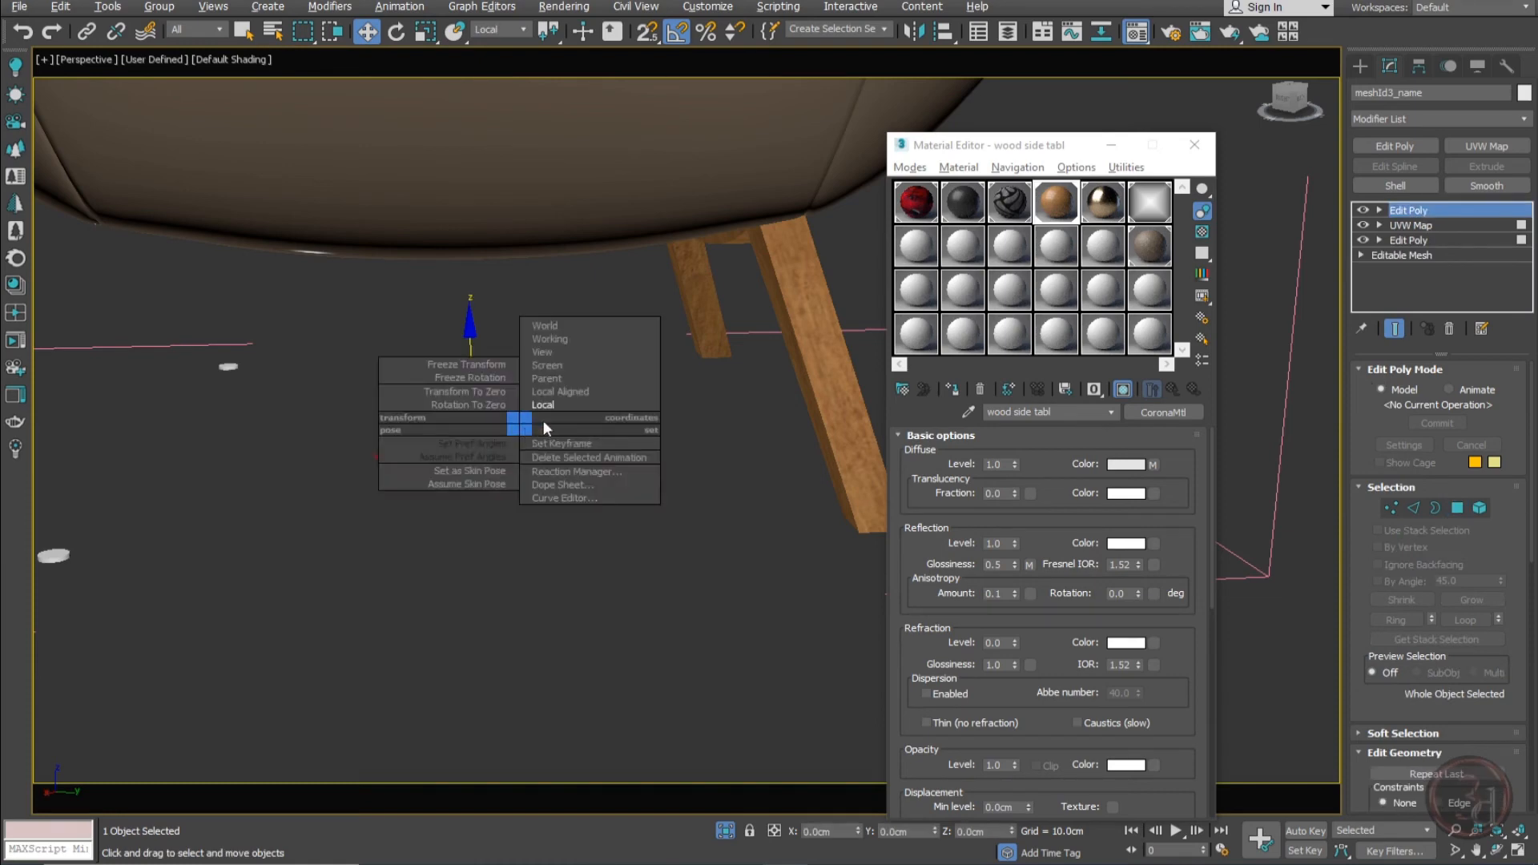
Set the reference coordinate system to Parent for the leg frame and keep its Edit Poly level active
click(555, 404)
right_click(603, 416)
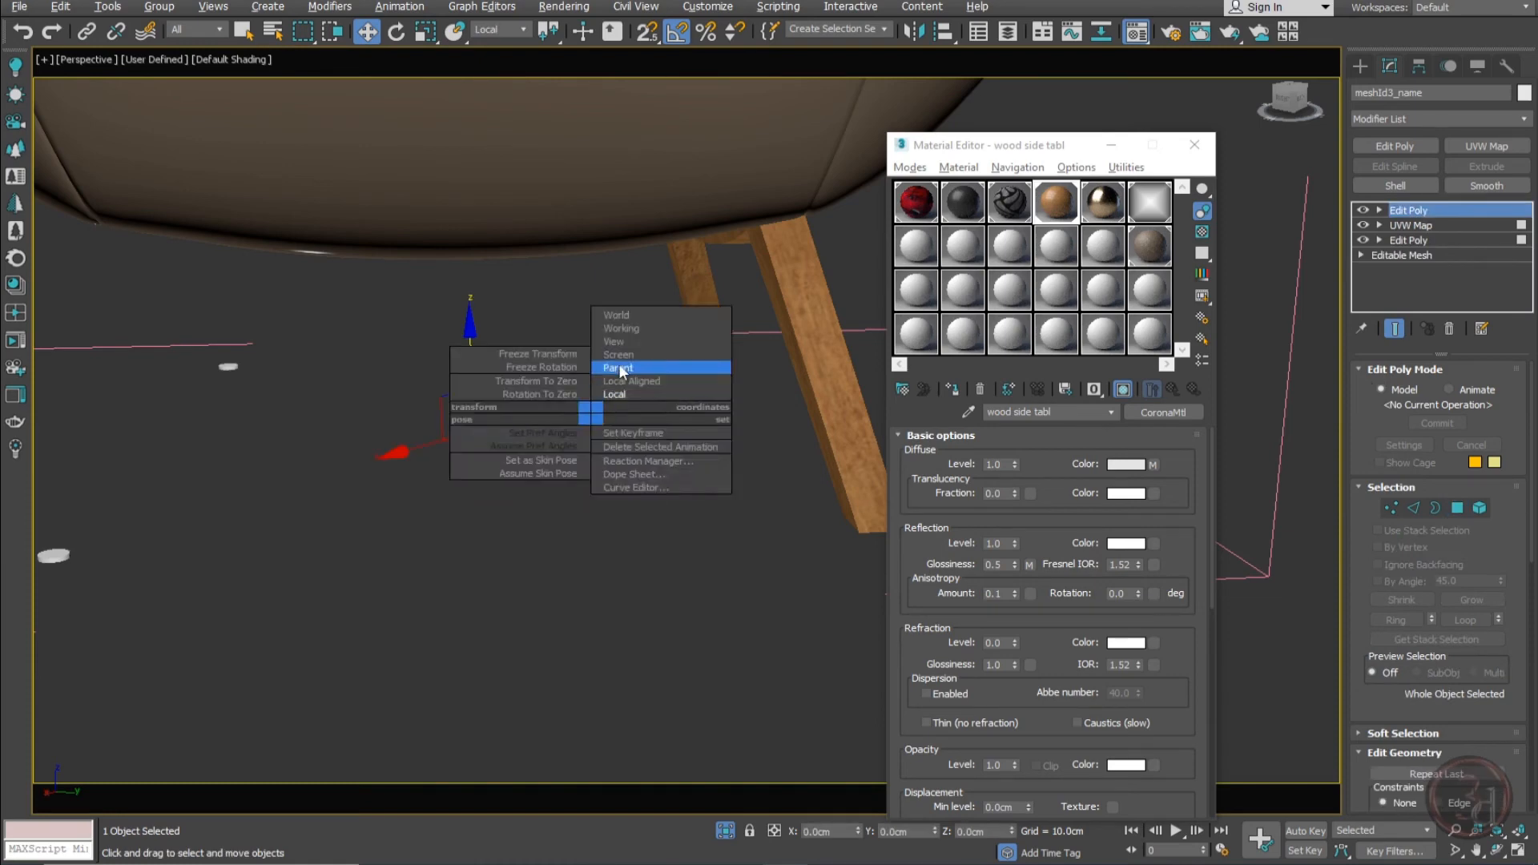
click(619, 367)
right_click(609, 430)
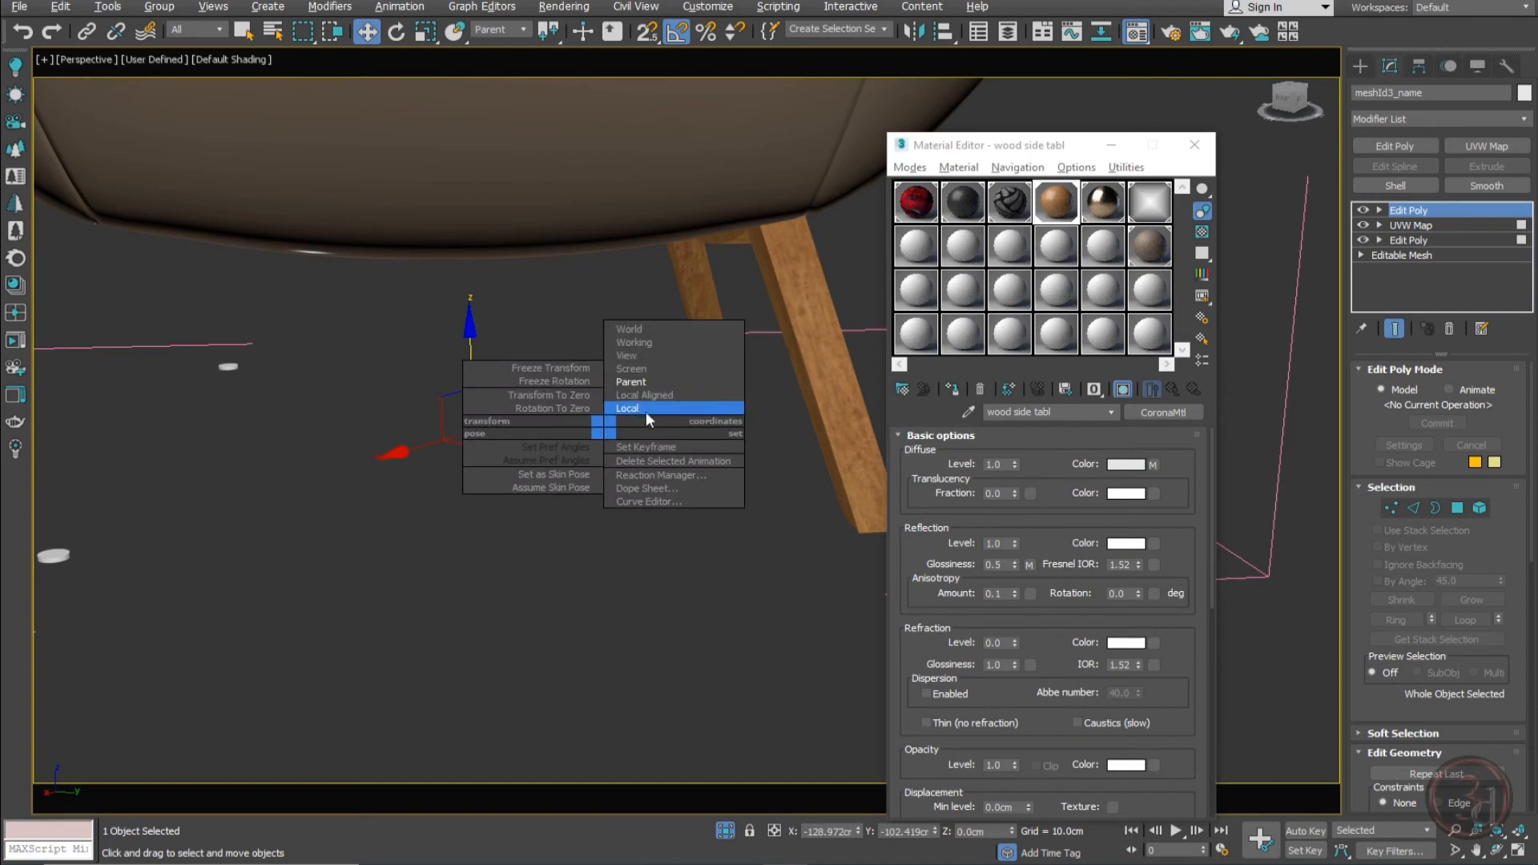
click(1445, 210)
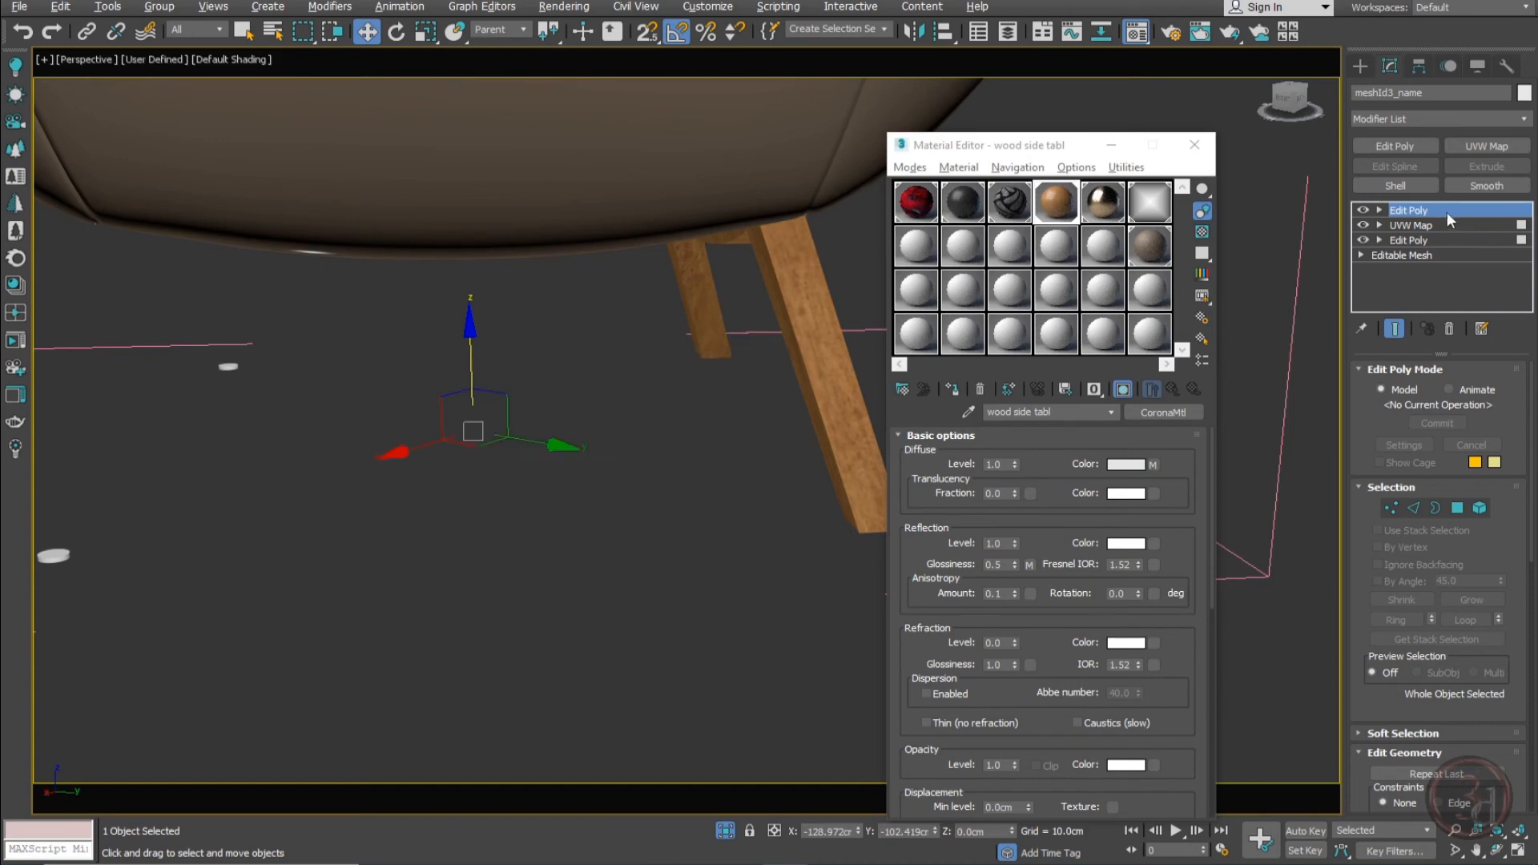
scroll(681, 439, down, 4)
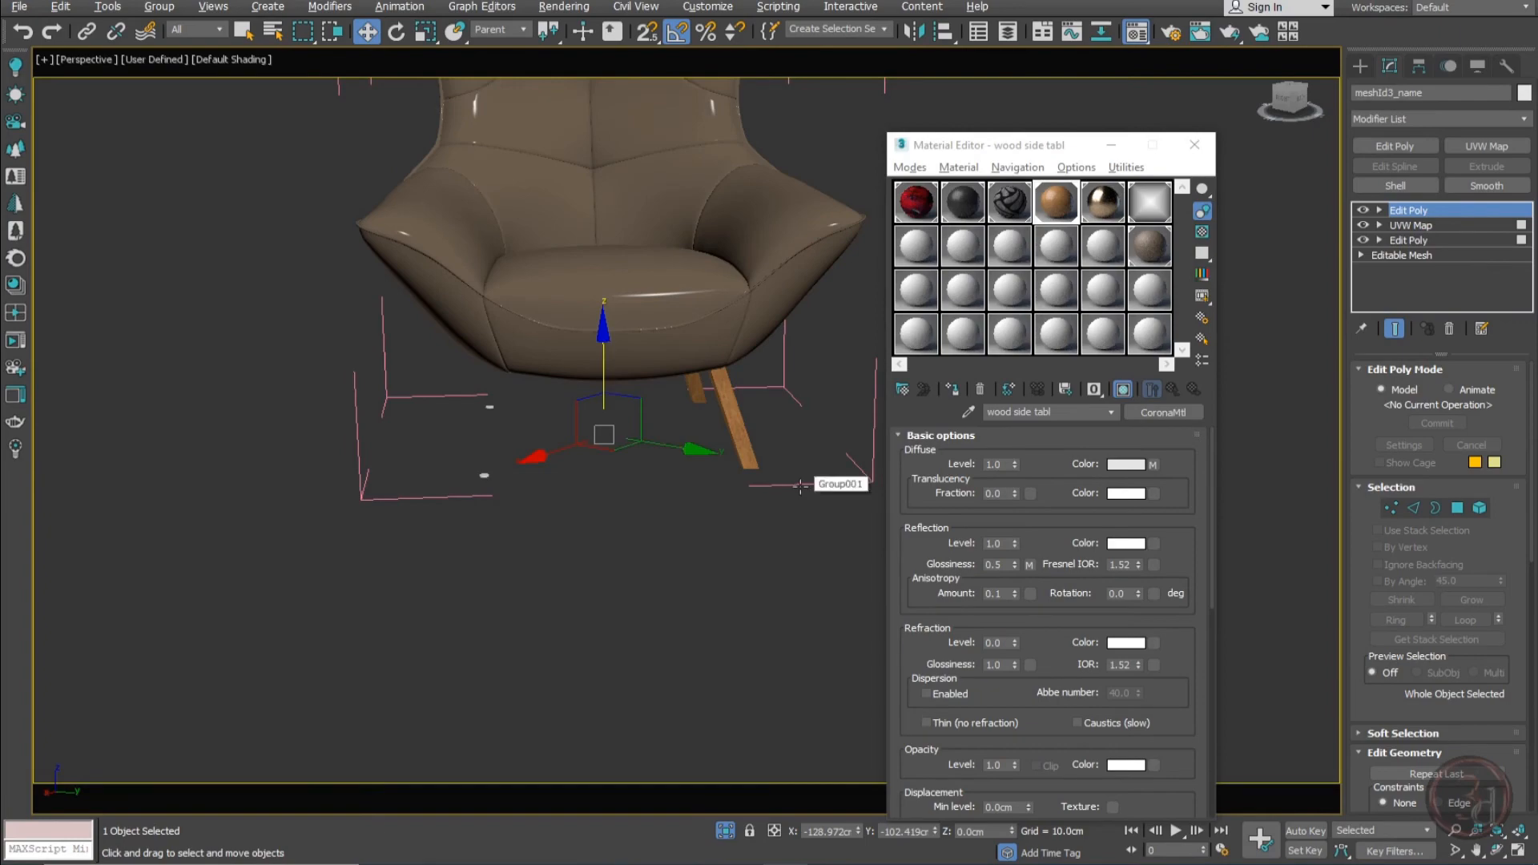
Inspect the armchair in wireframe from the top and from an orbited angle, selecting the remaining leg pair
scroll(801, 485, up, 4)
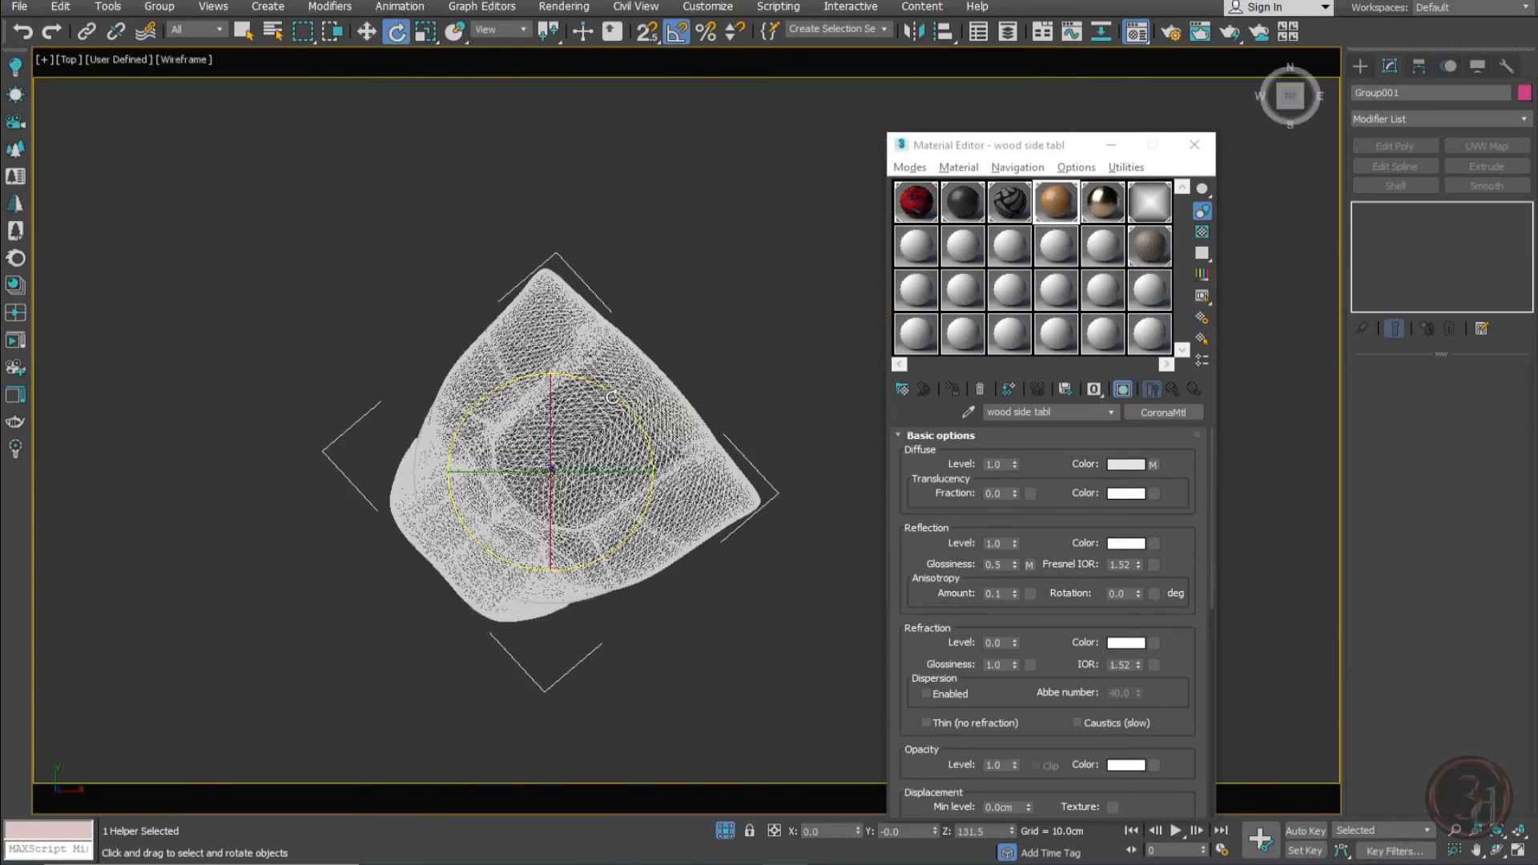
click(612, 397)
alt+middle_drag(691, 513, 625, 436)
key(w)
click(649, 589)
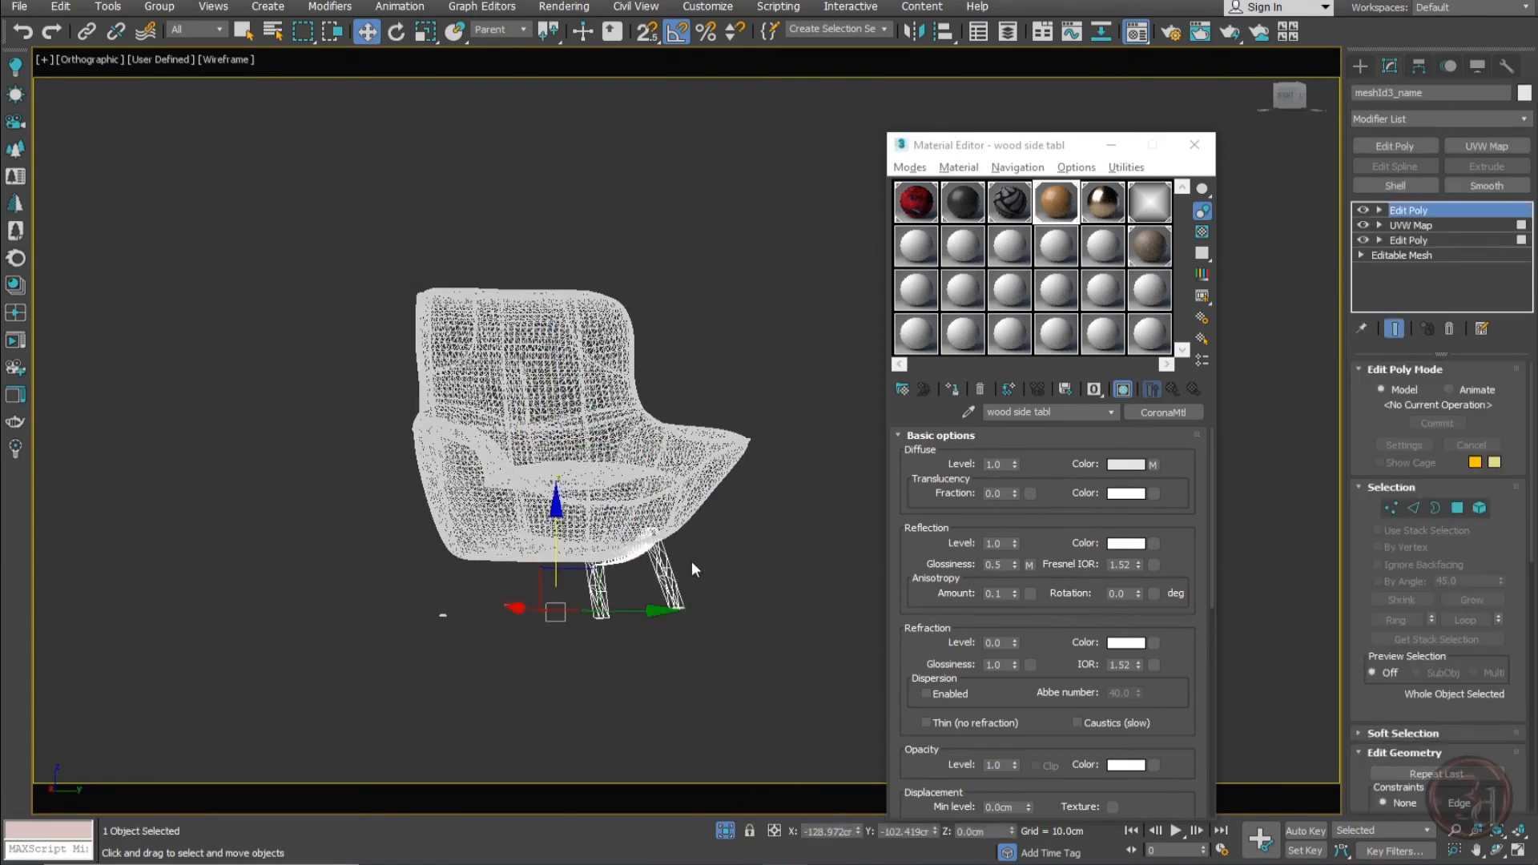
Select the whole armchair group, undo its trial move and reset its Z rotation to straighten the chair in the Top view
click(673, 513)
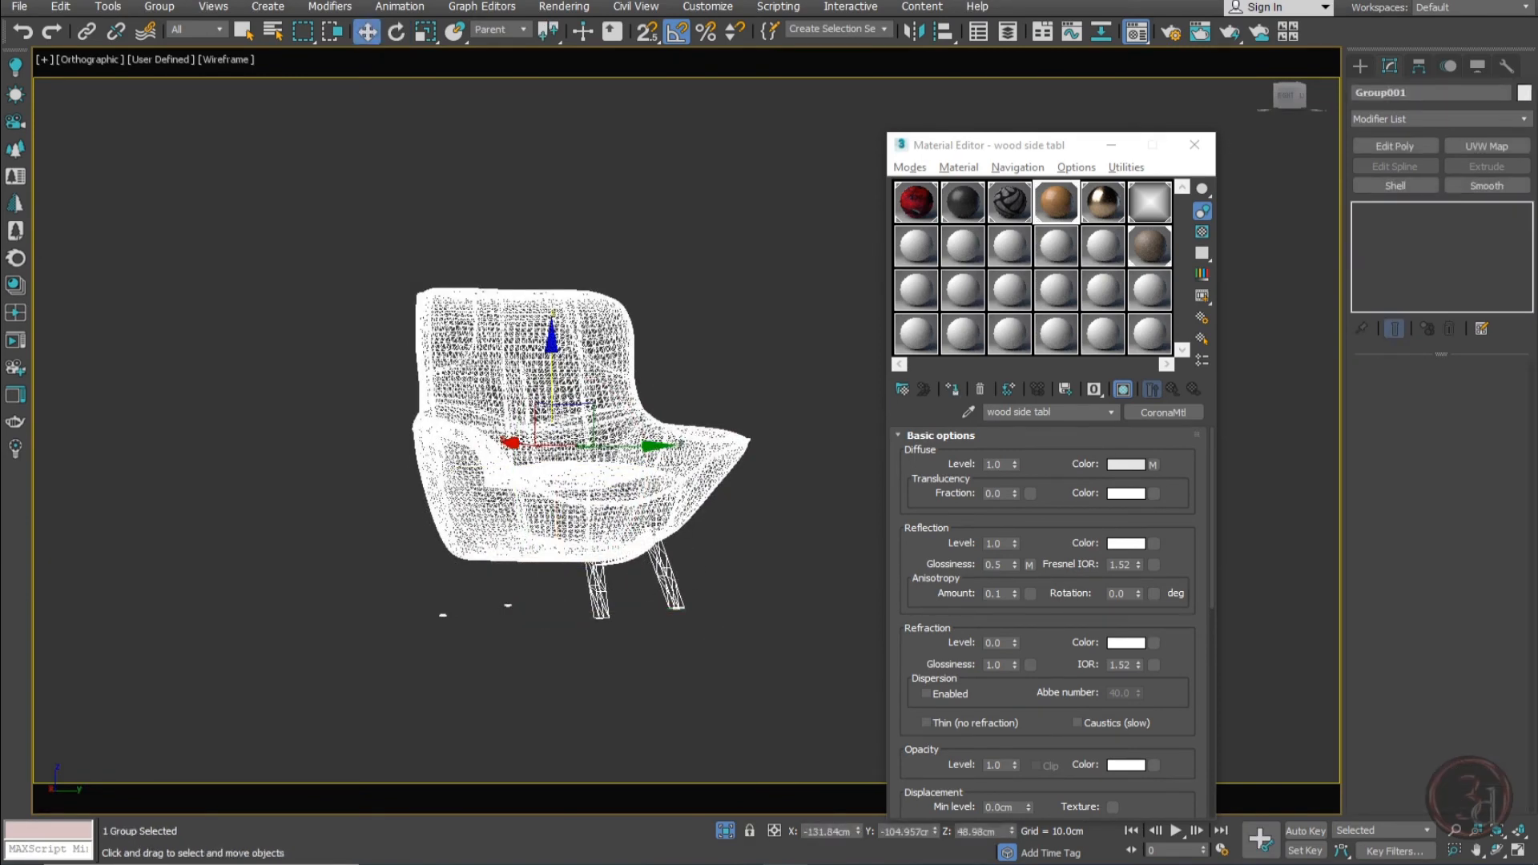
drag(673, 515, 751, 261)
key(ctrl+z)
key(t)
key(z)
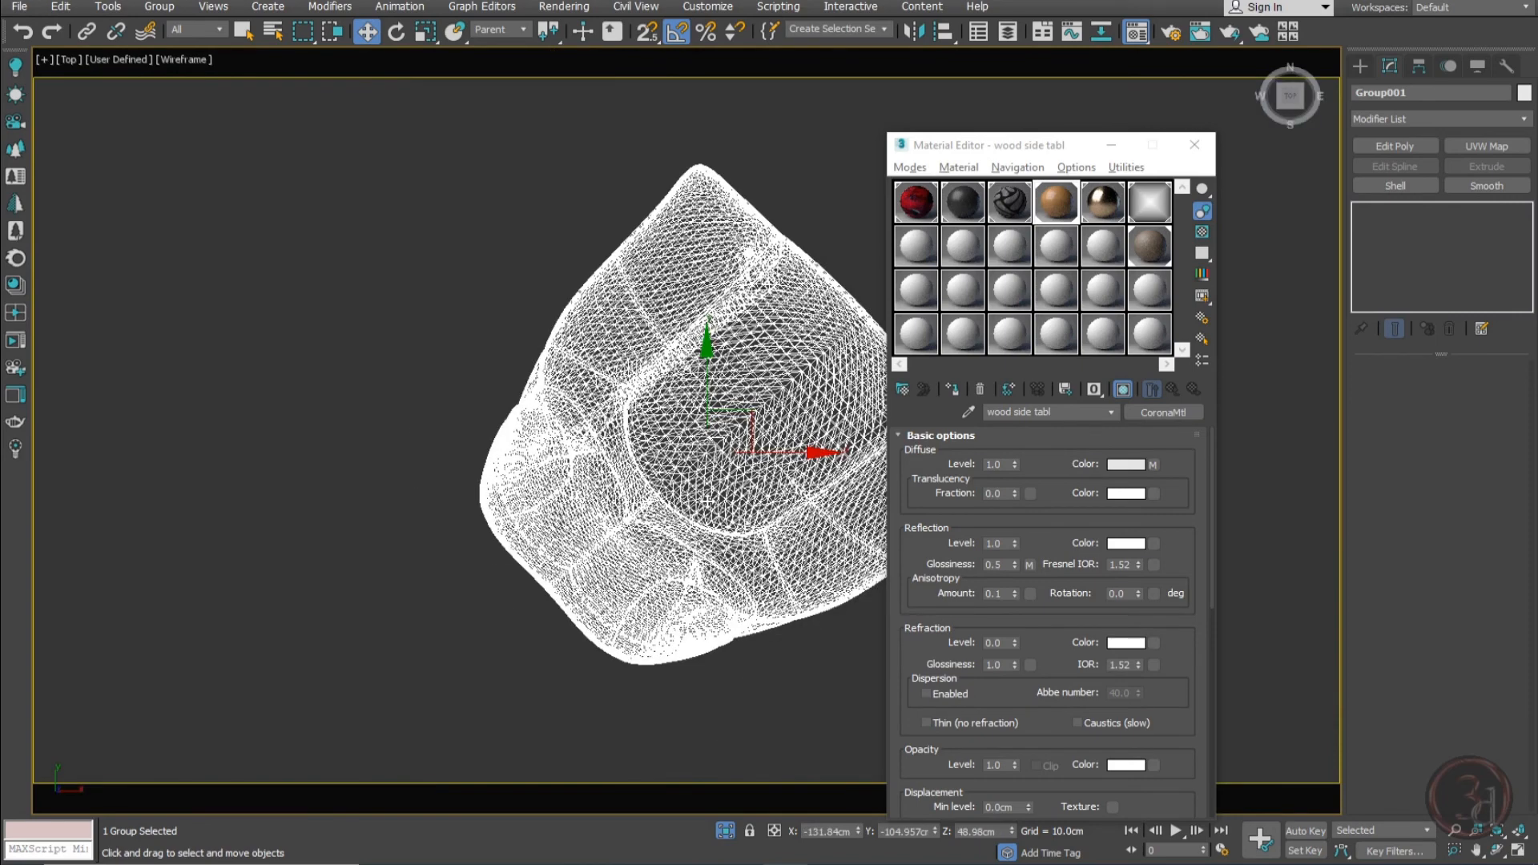
middle_drag(706, 500, 600, 536)
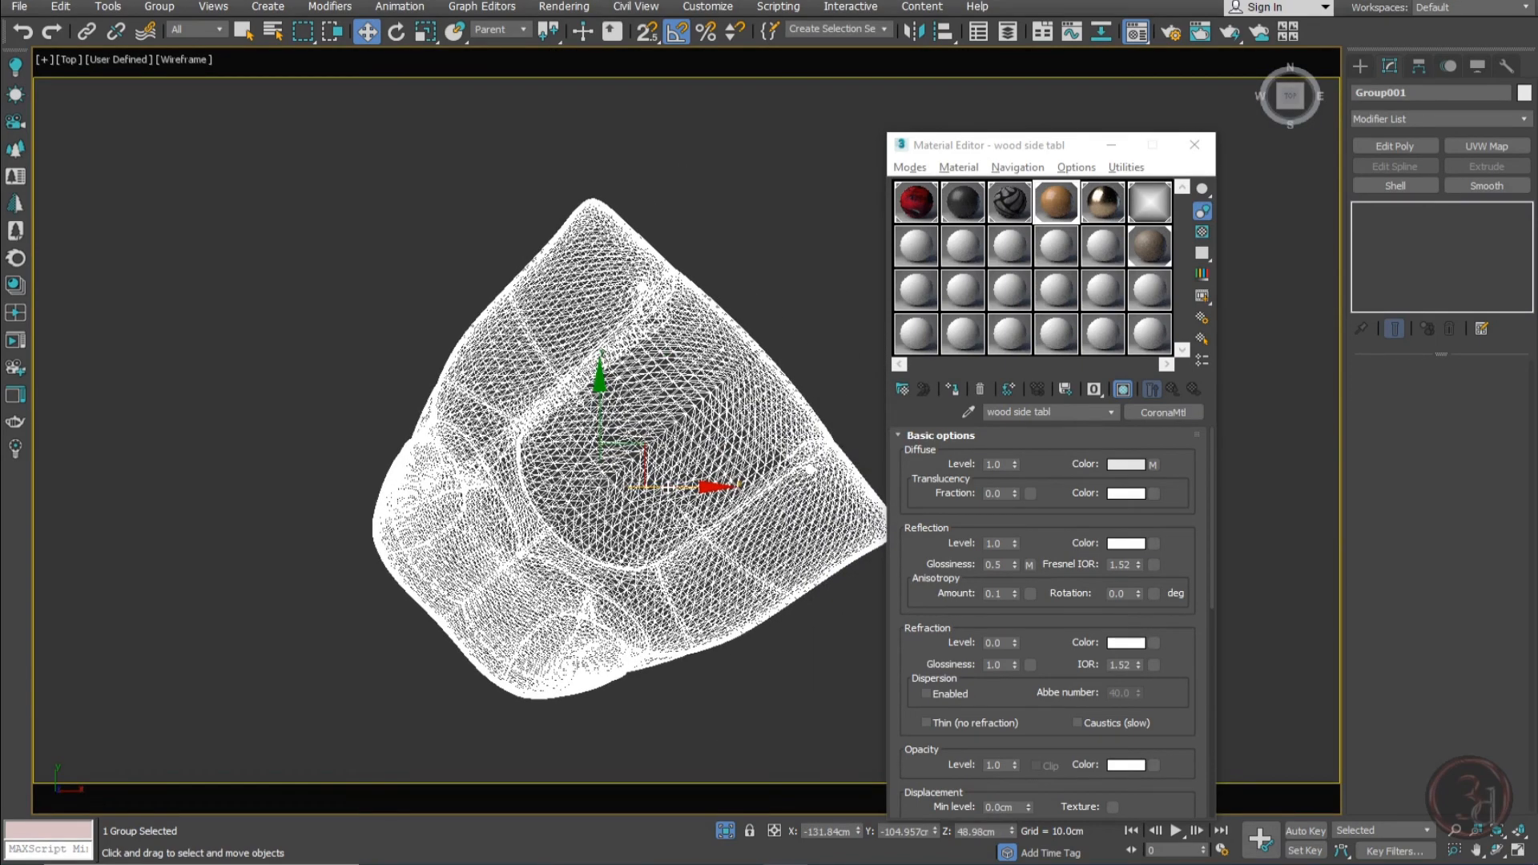
key(e)
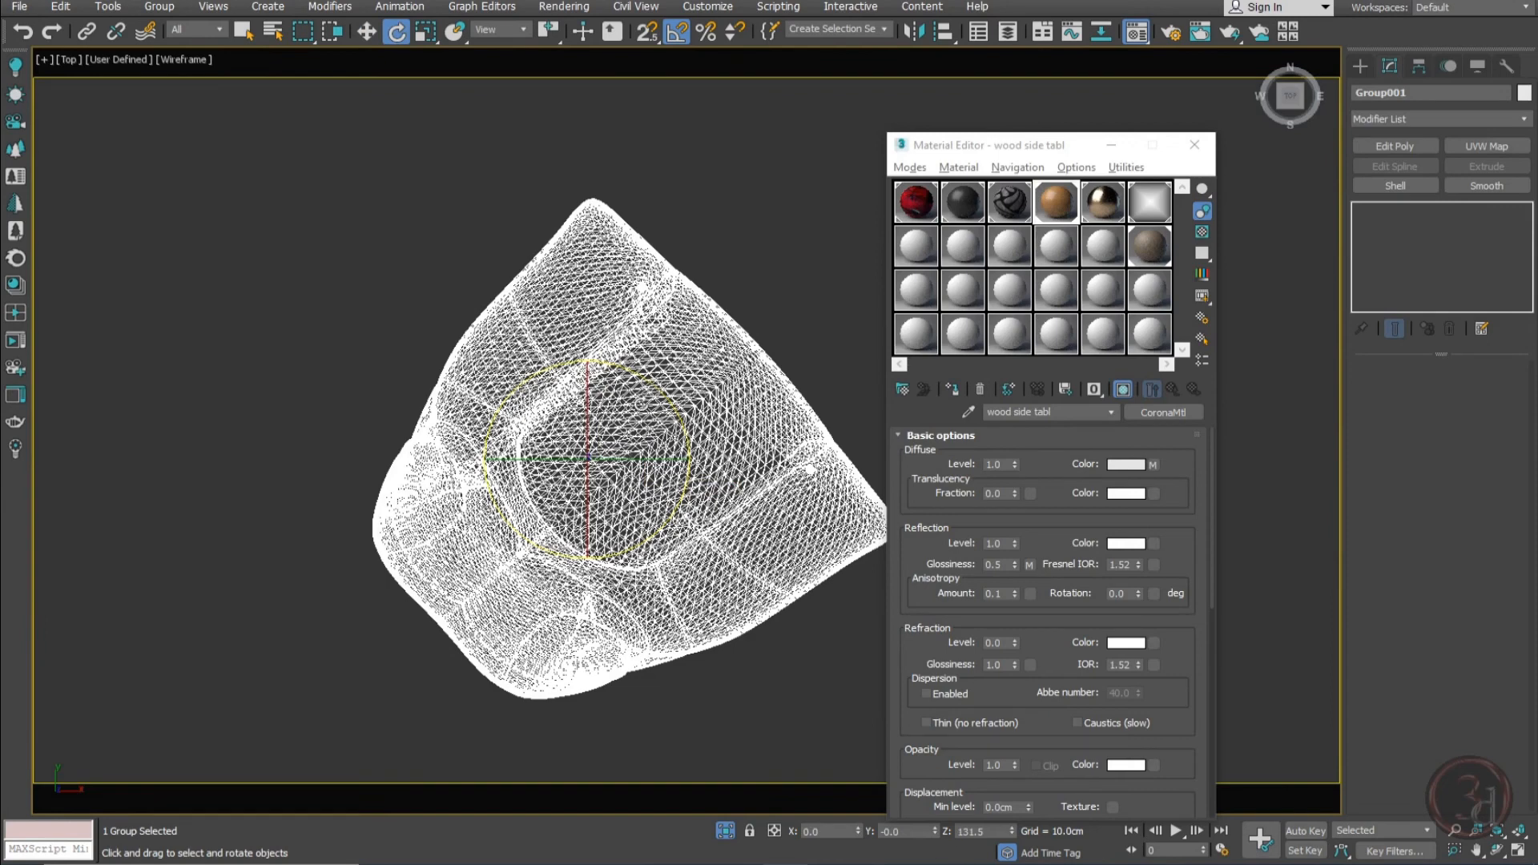
right_click(1013, 830)
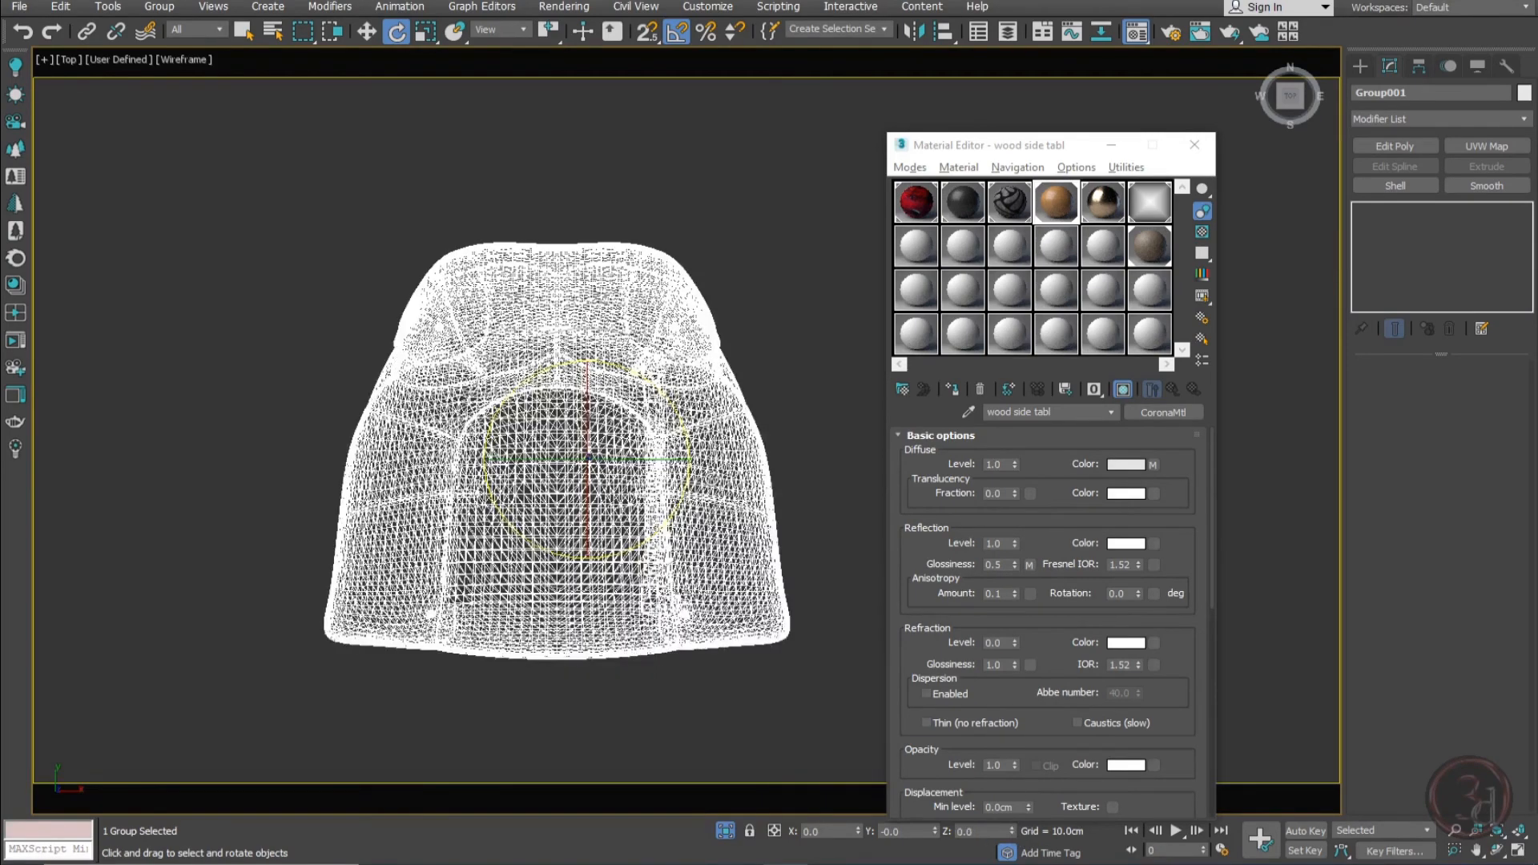
Open the armchair group in the Front view and select the leg frame with the Move tool active
key(f)
key(z)
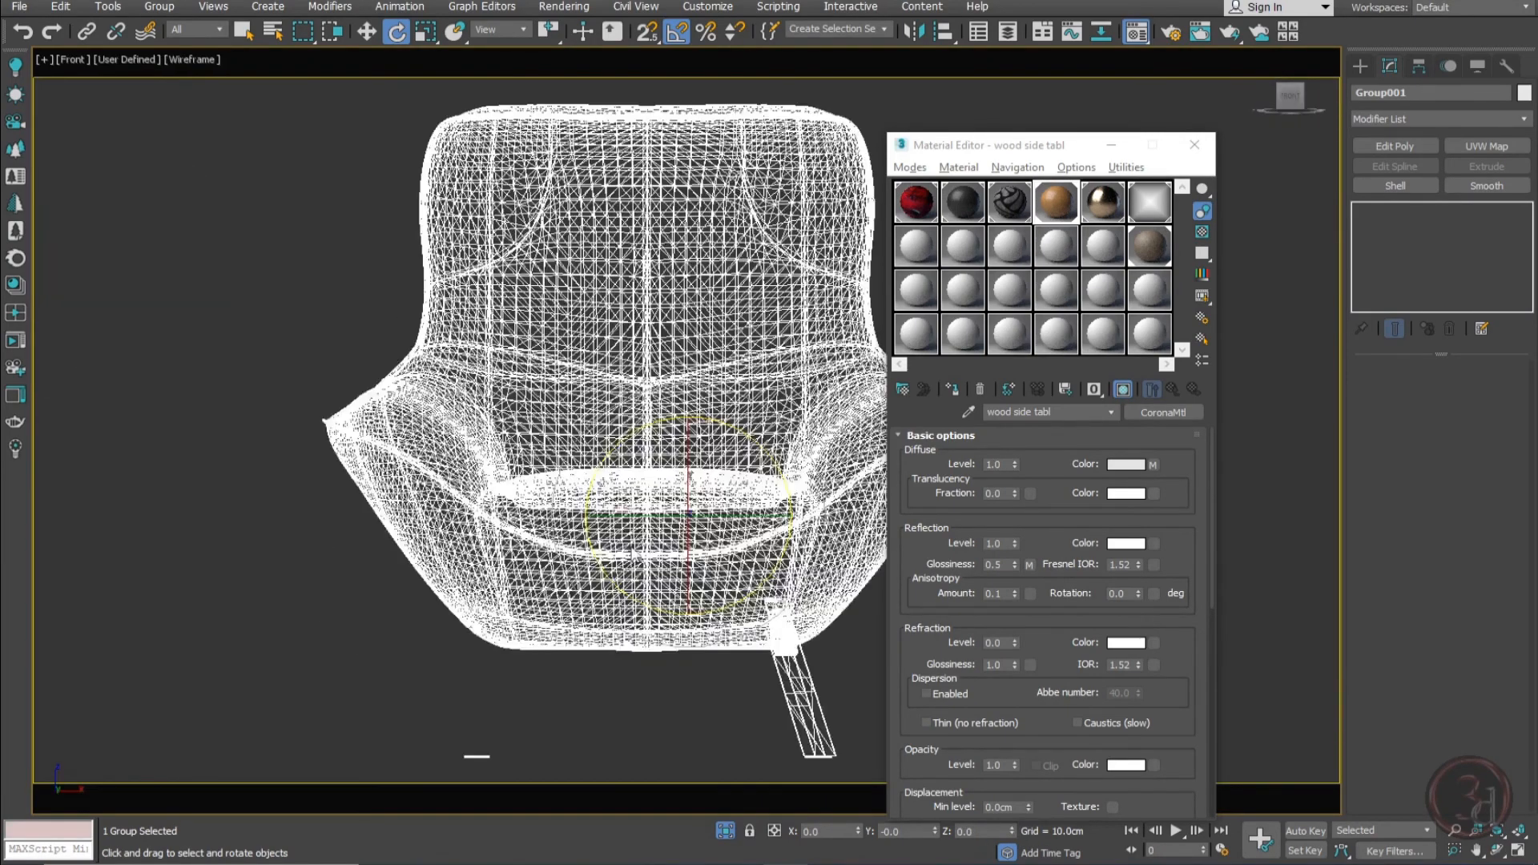
middle_drag(721, 656, 633, 500)
key(alt+o)
scroll(633, 503, up, 3)
click(742, 538)
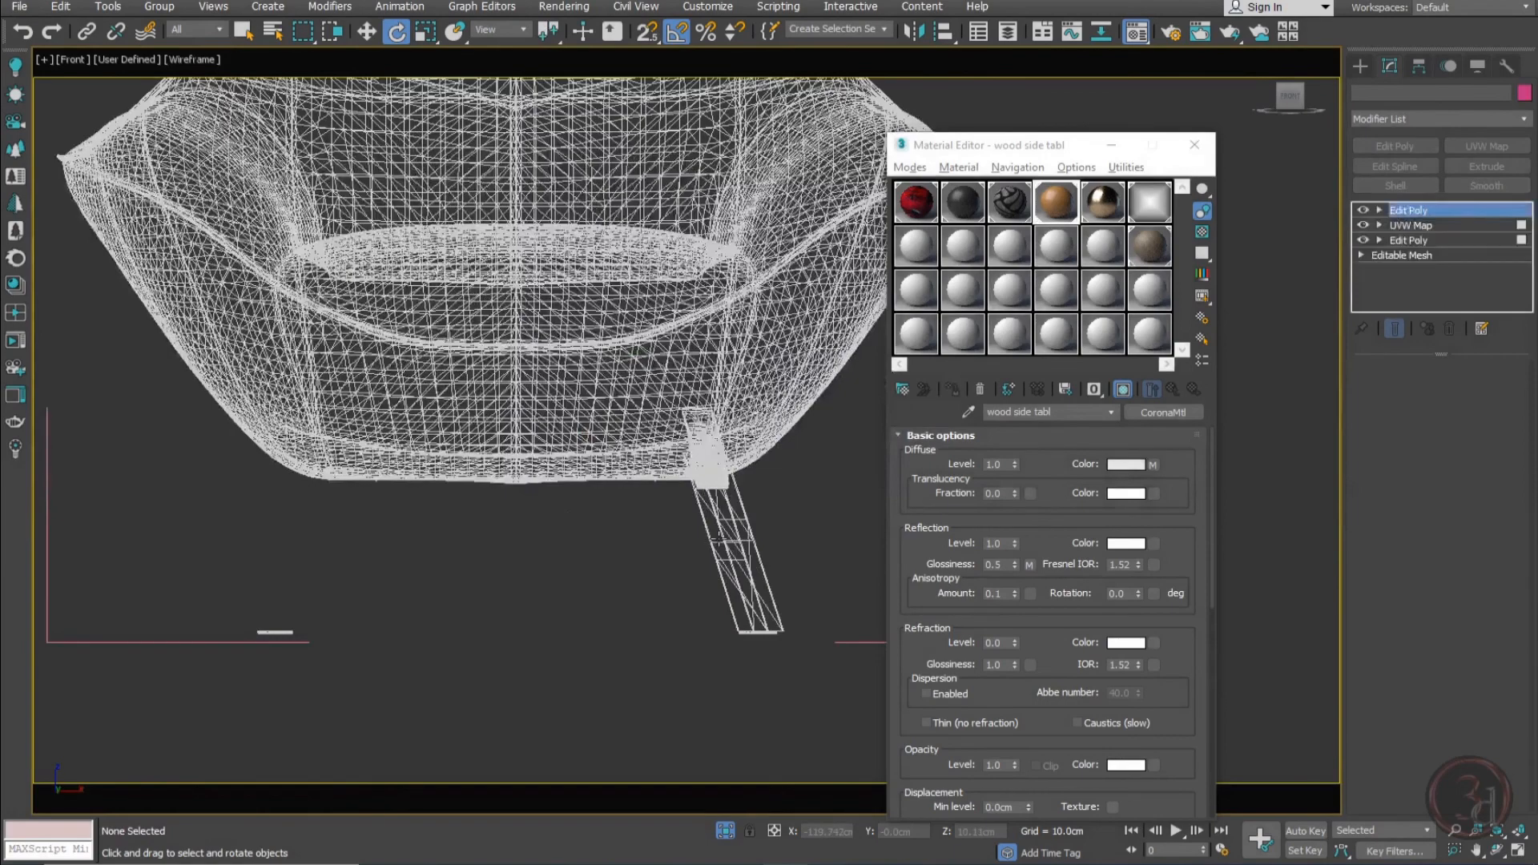
key(w)
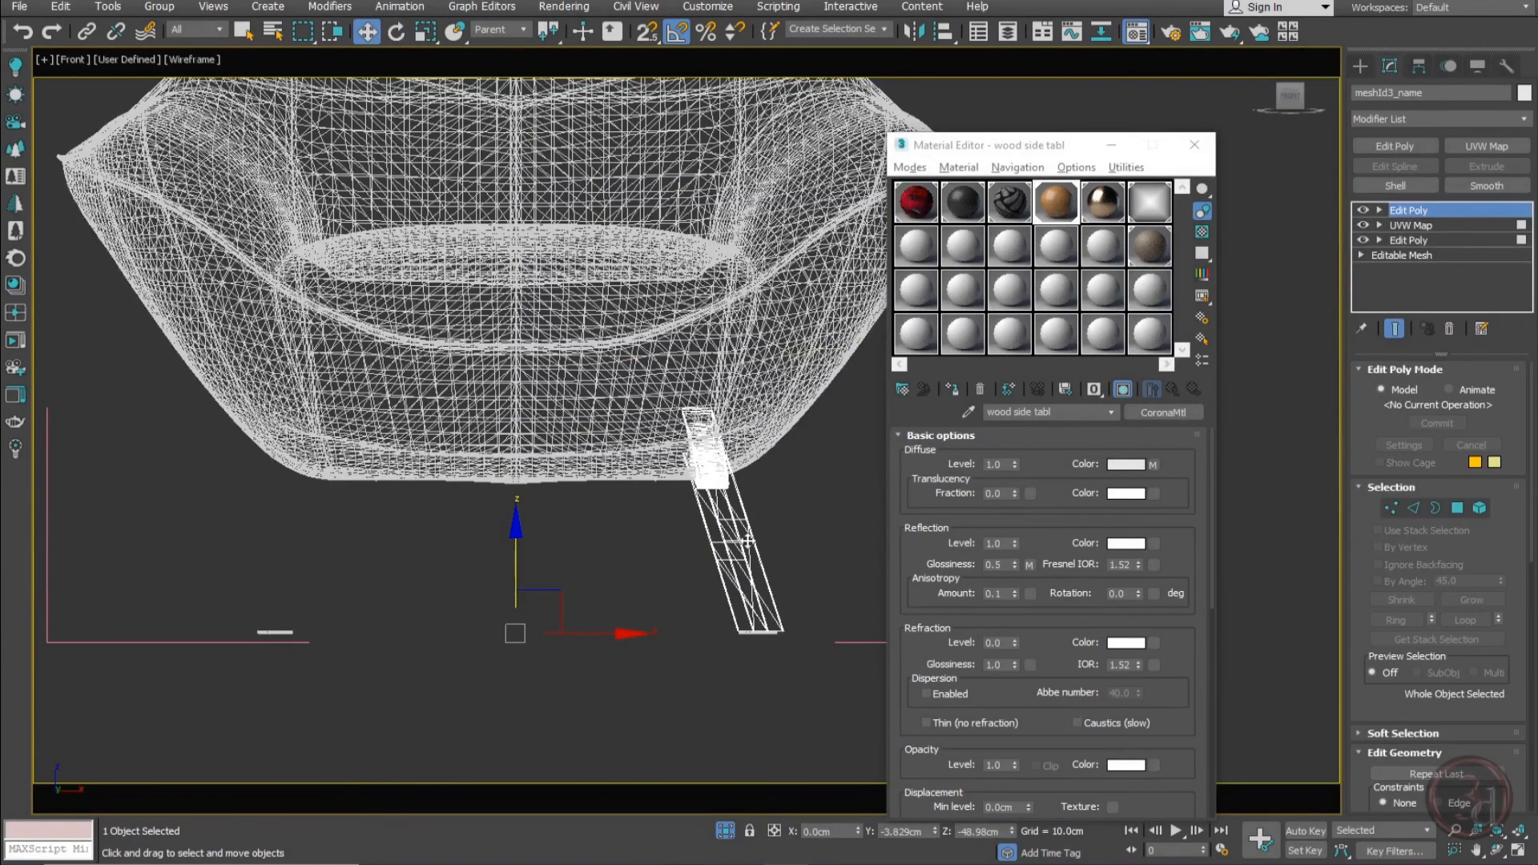
alt+middle_drag(592, 513, 623, 597)
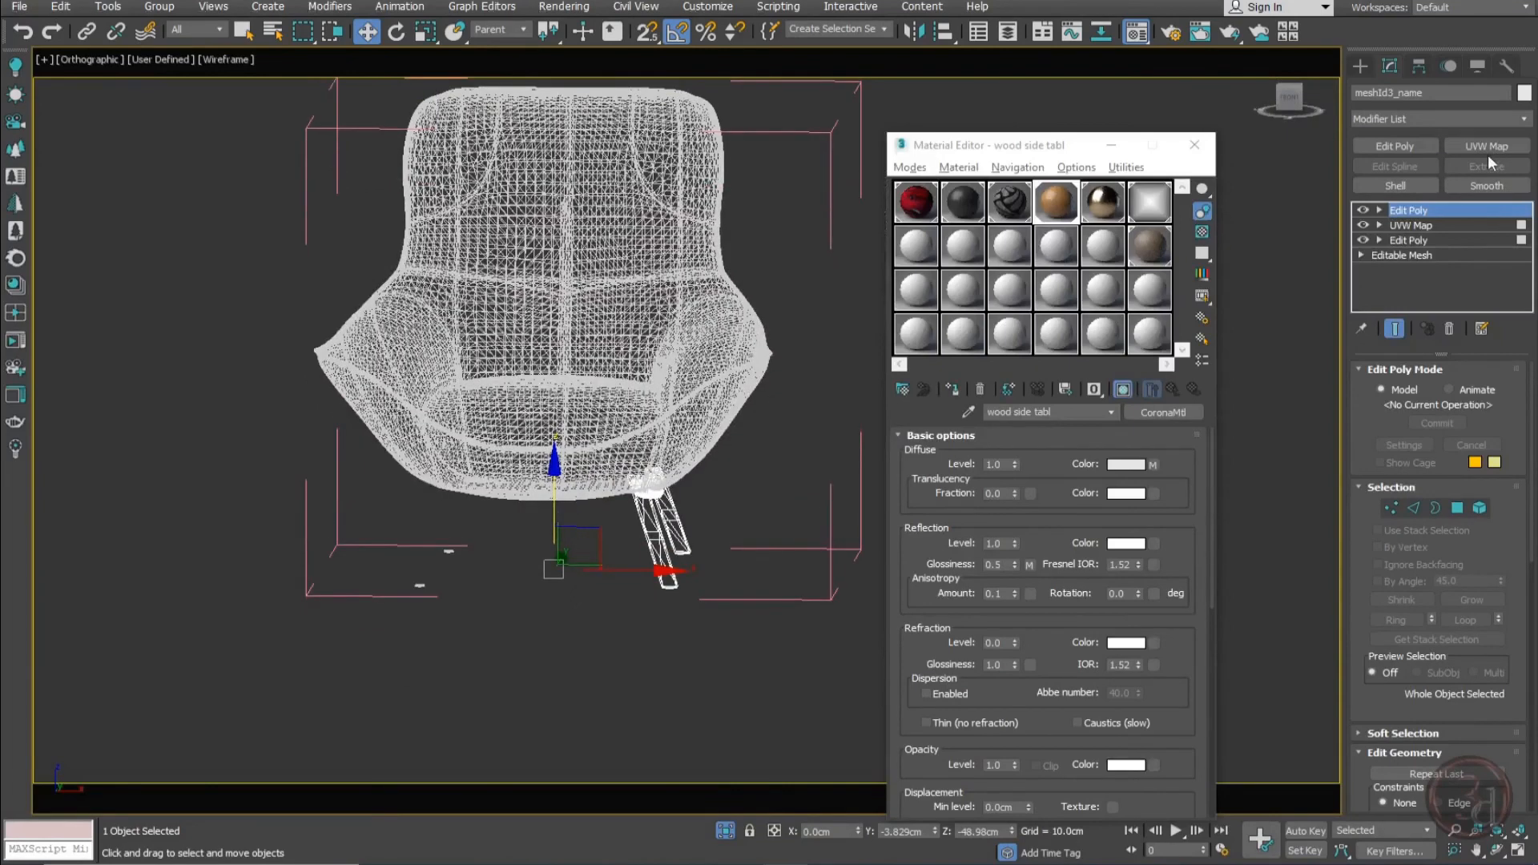
Try a Symmetry modifier on the leg frame with the mirror axis set to Y, and remove the modifier
click(1528, 120)
text(sy)
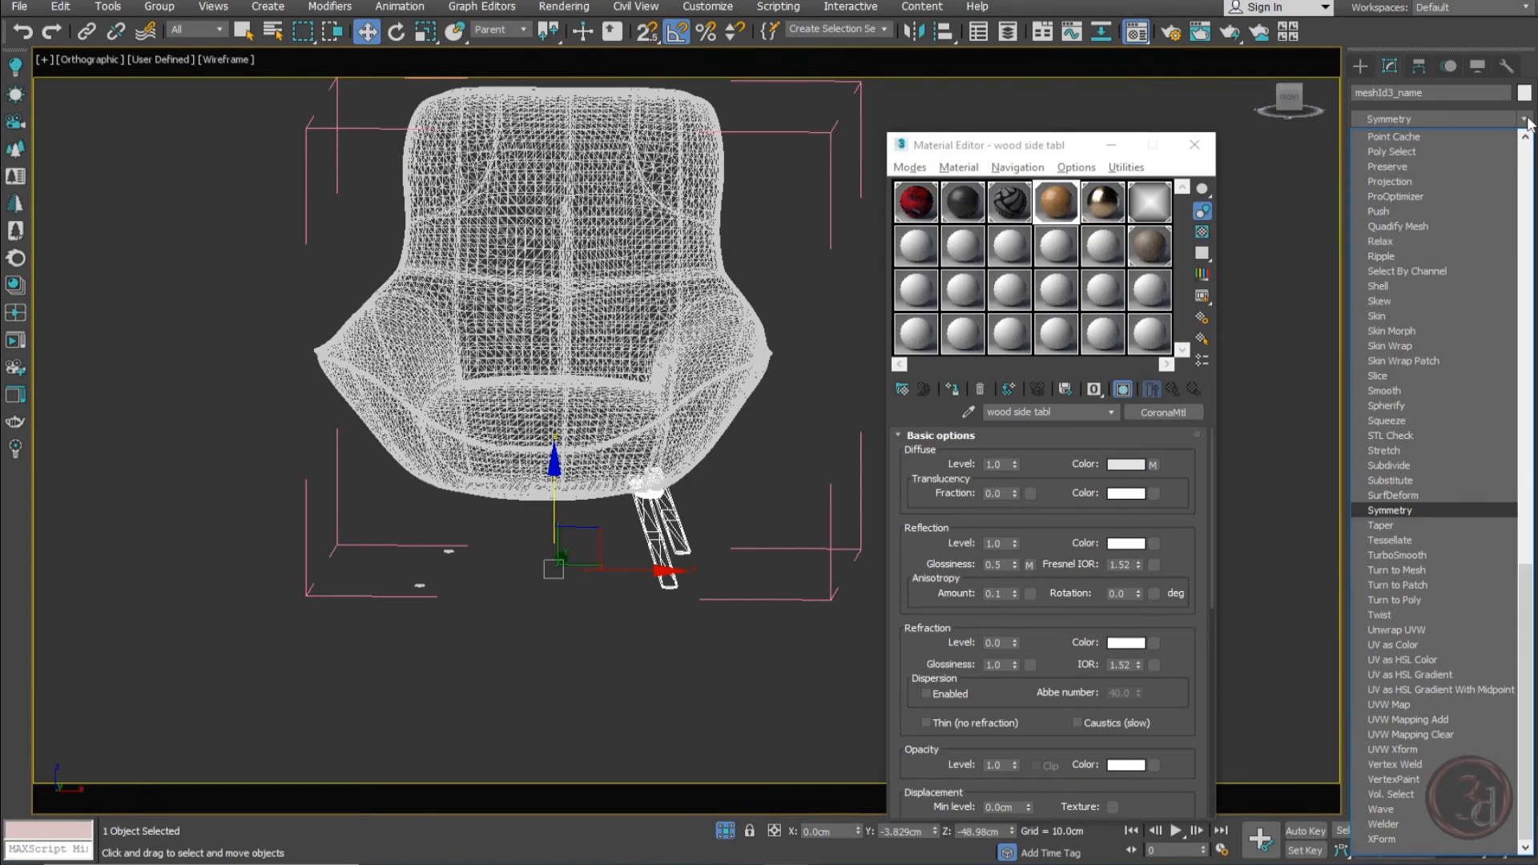
key(Return)
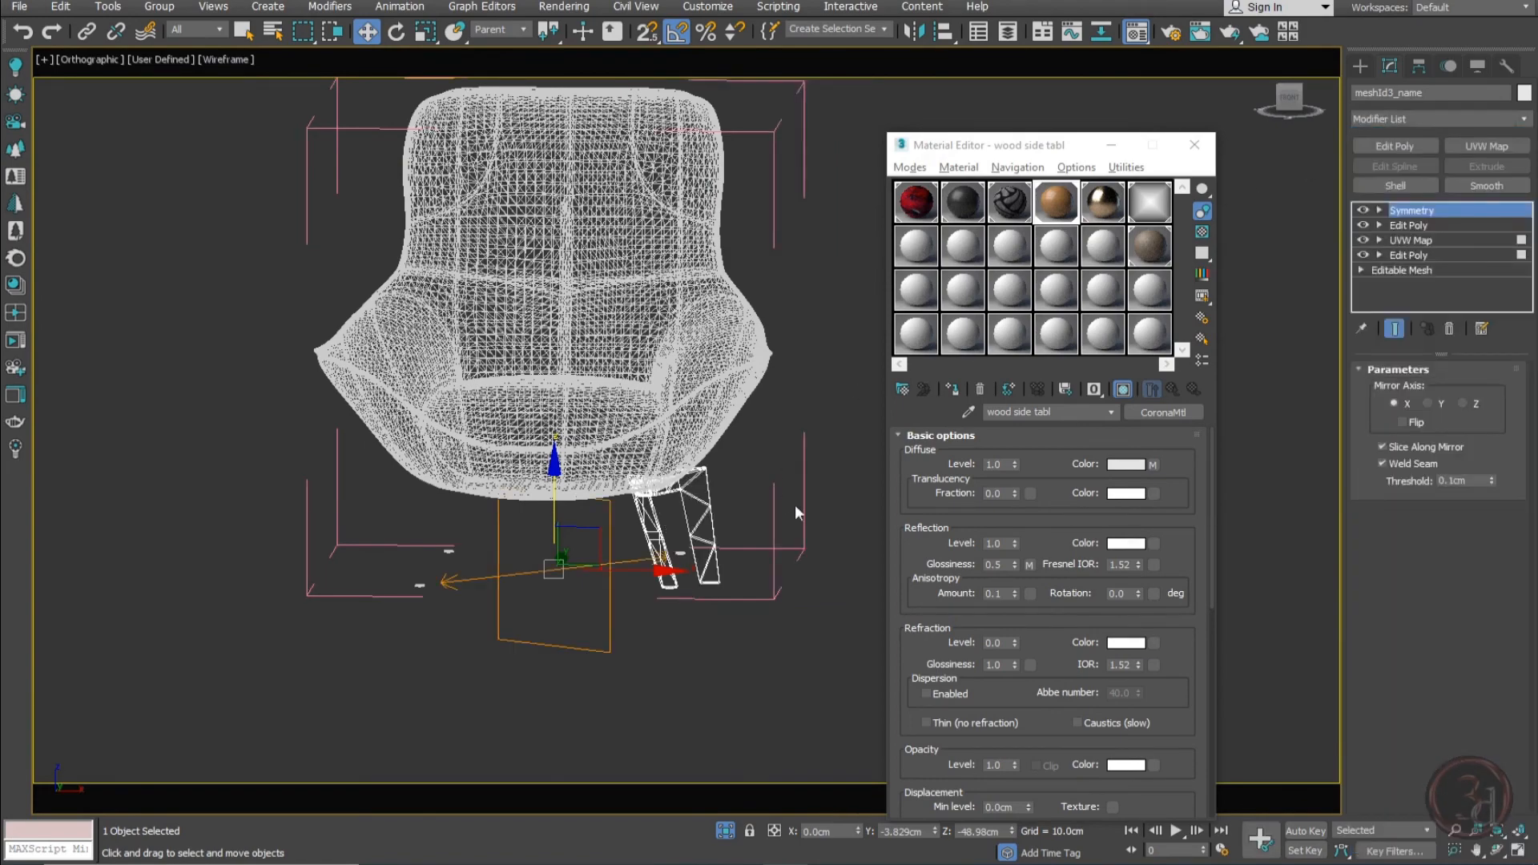
alt+middle_drag(629, 570, 655, 575)
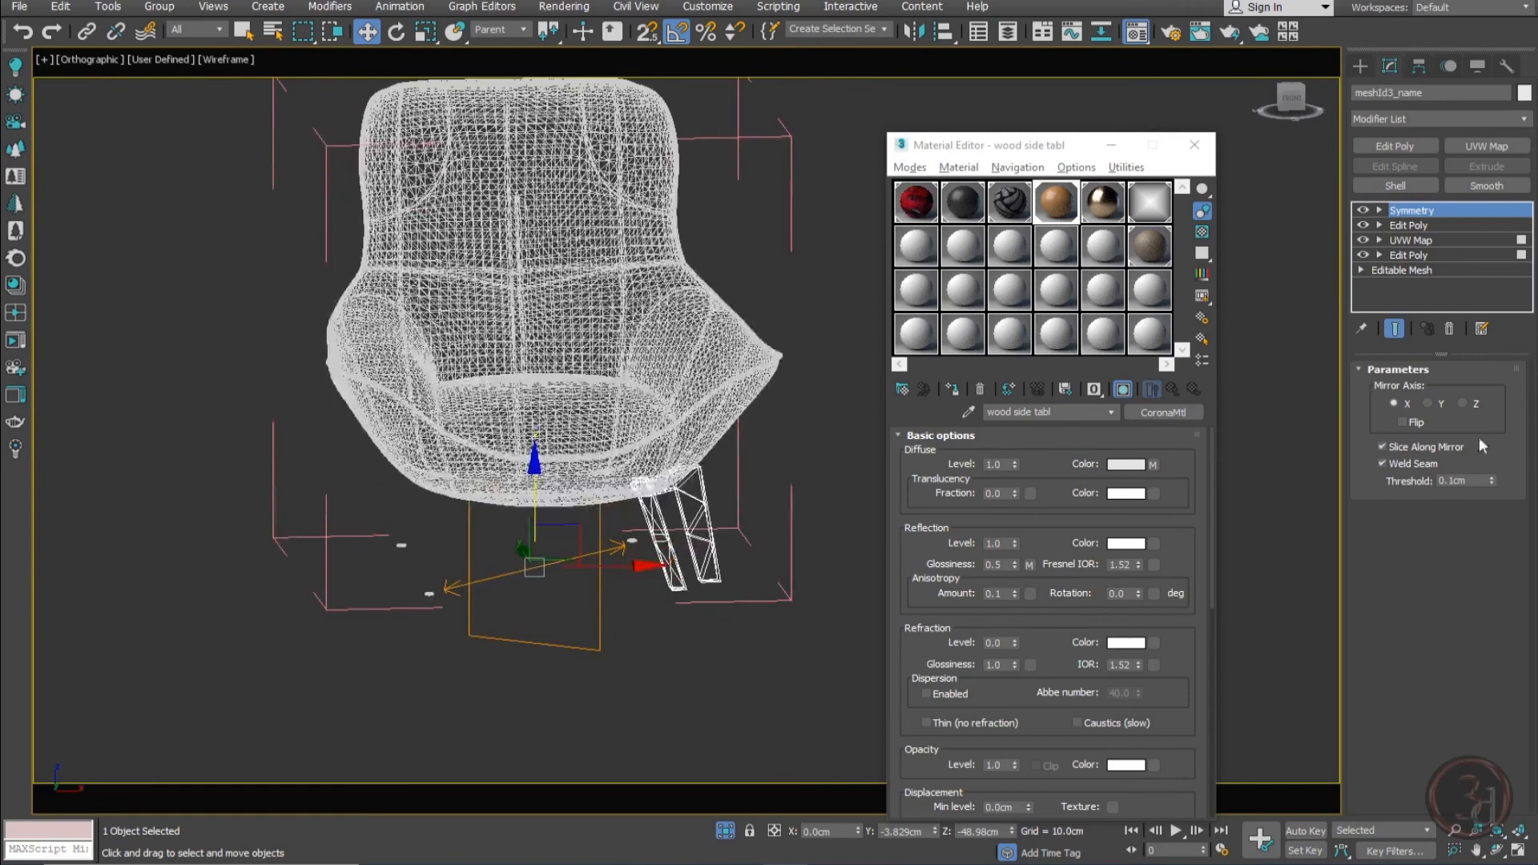
click(1439, 403)
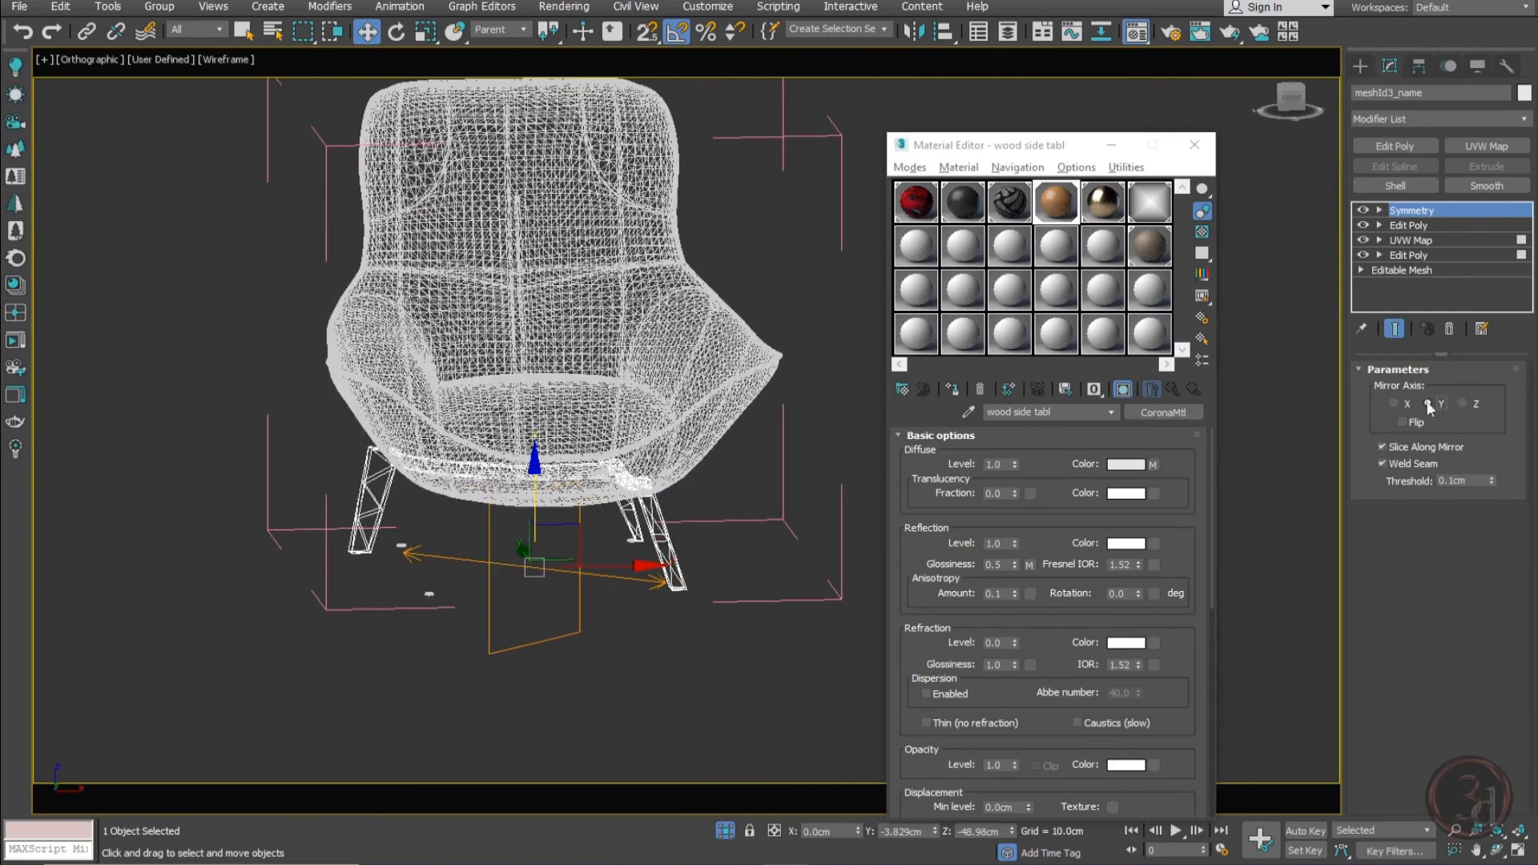
click(1452, 329)
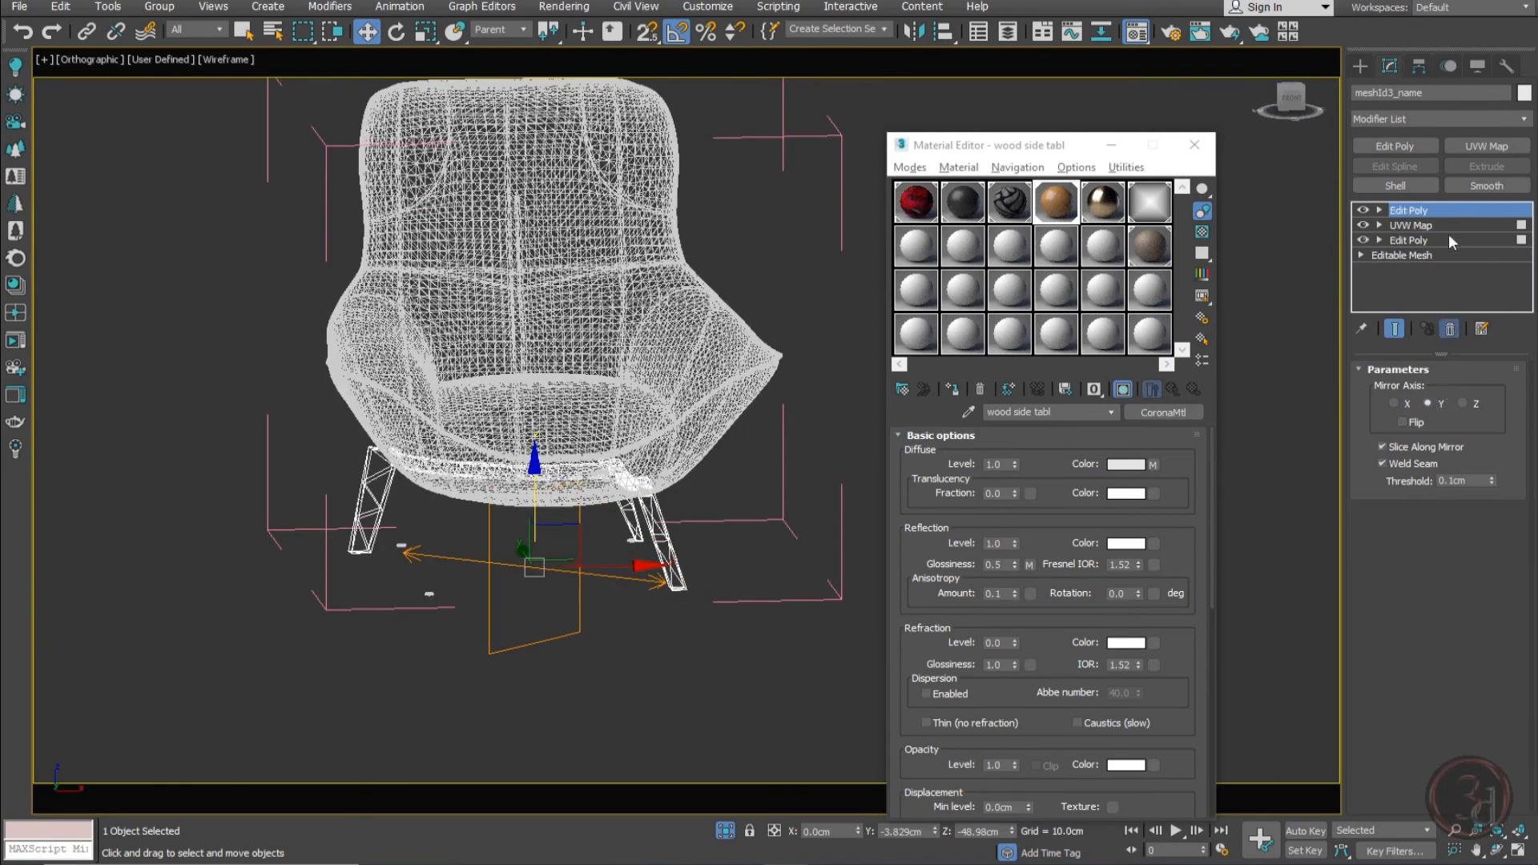
Collapse the leg frame's whole modifier stack into an Editable Poly and return the viewport to shaded display
scroll(599, 580, up, 2)
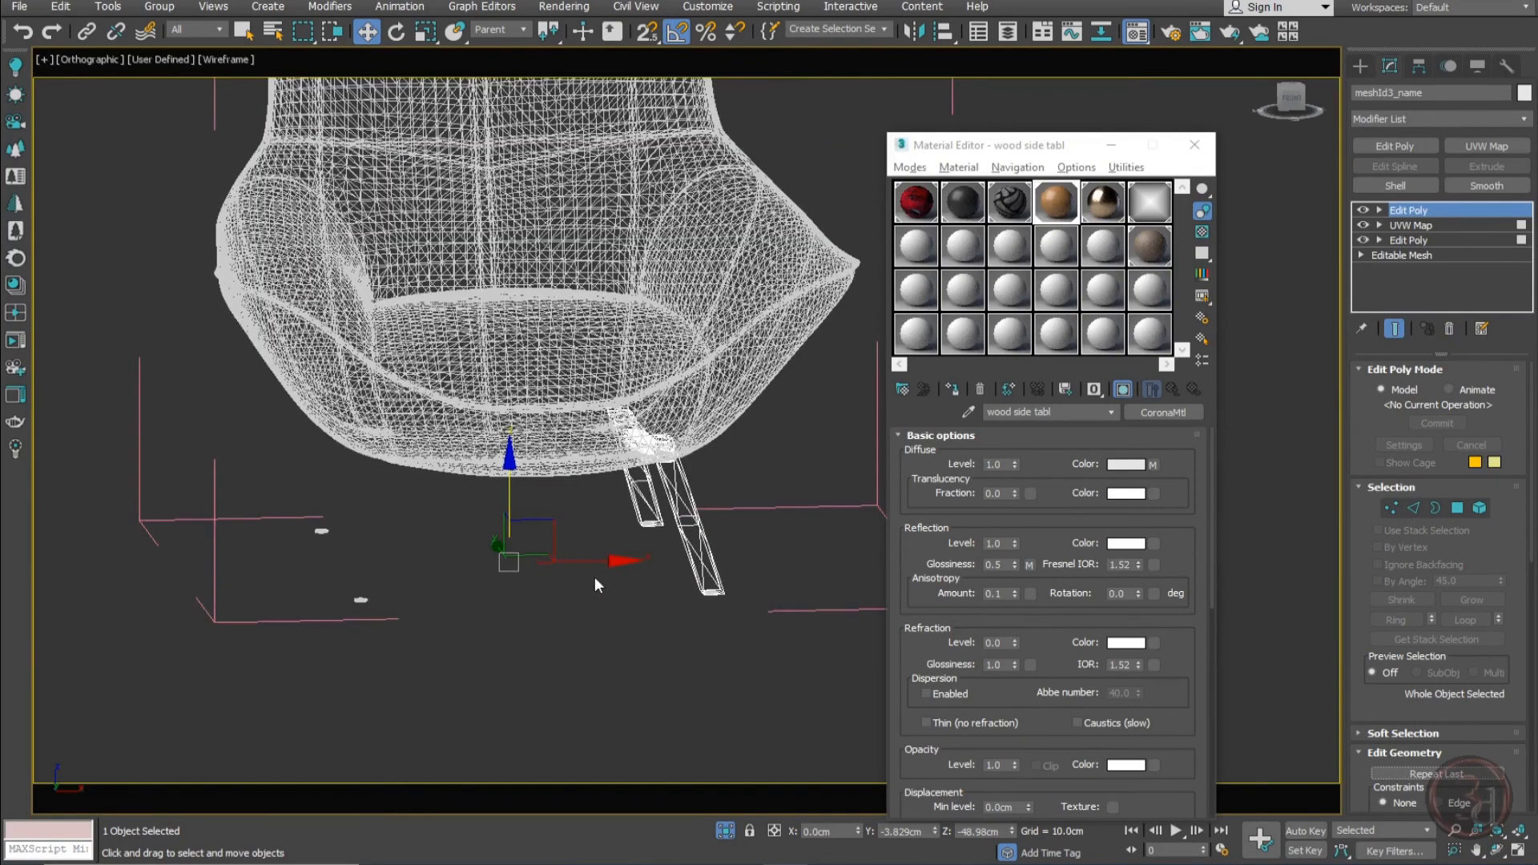
right_click(1418, 210)
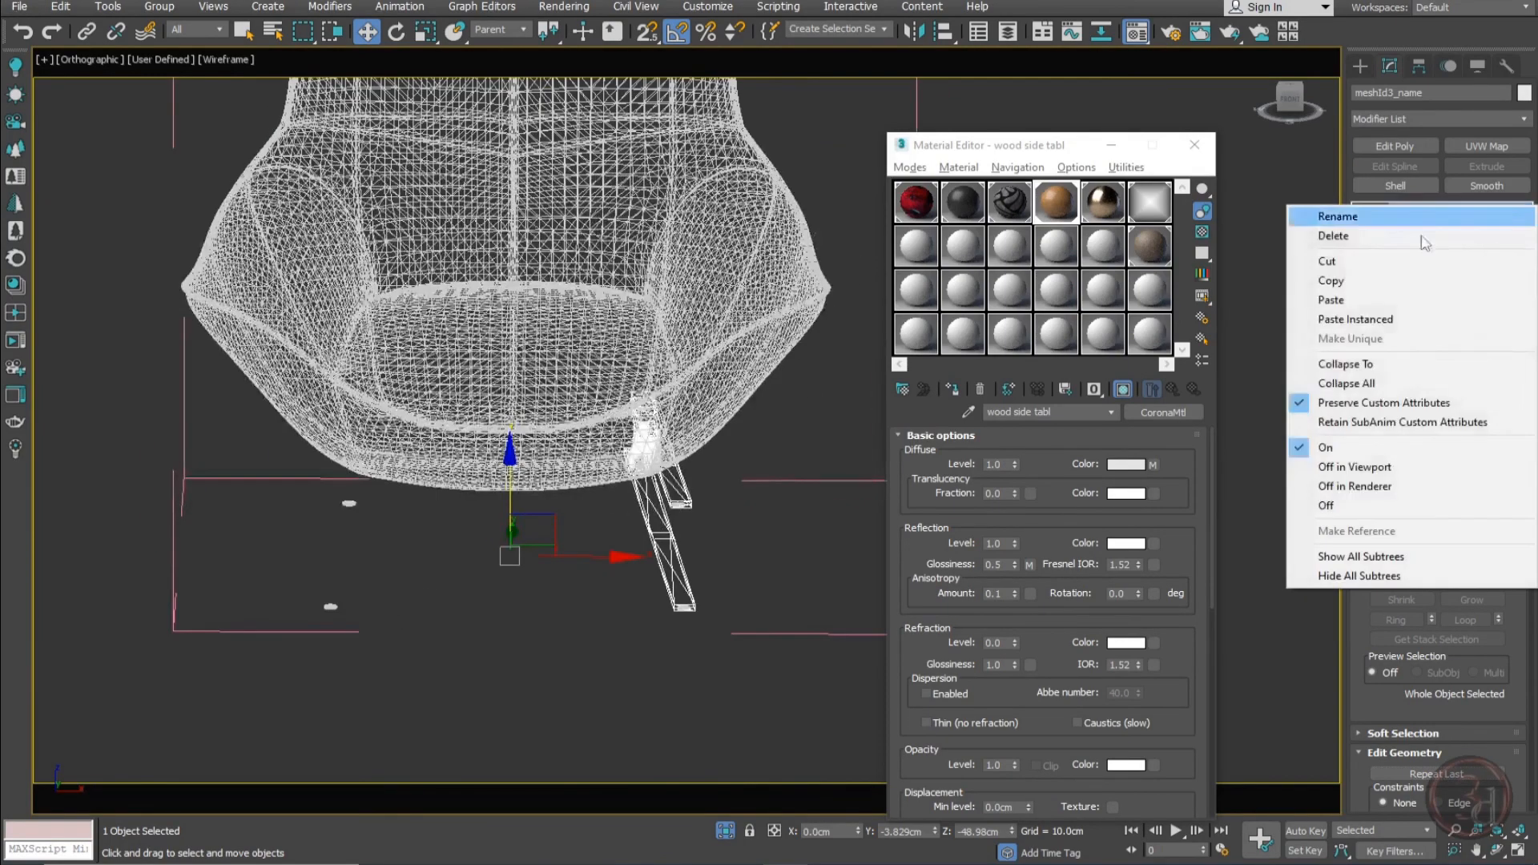
click(1355, 371)
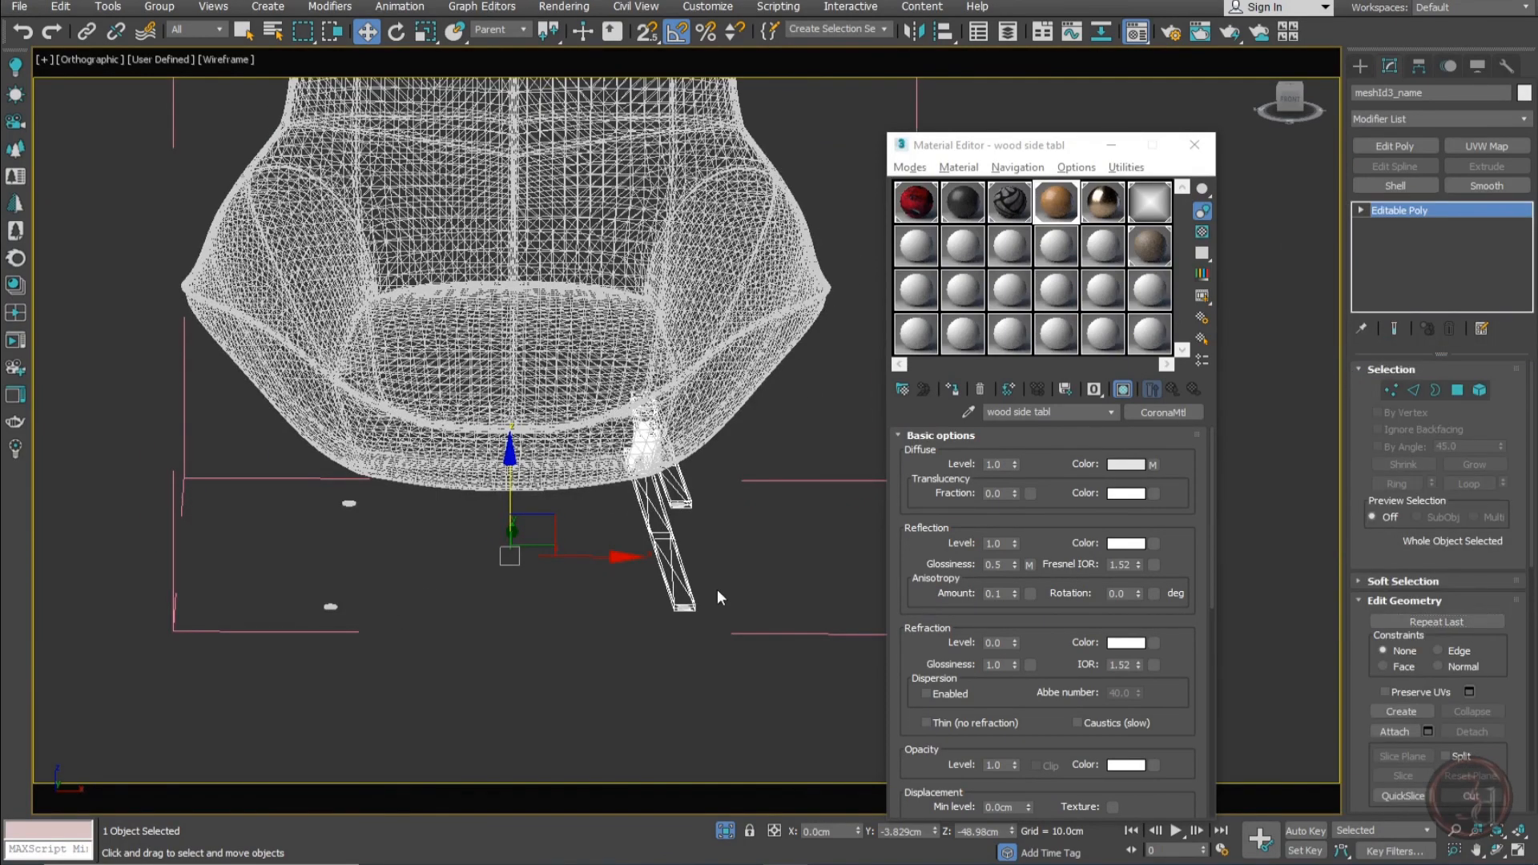
key(F3)
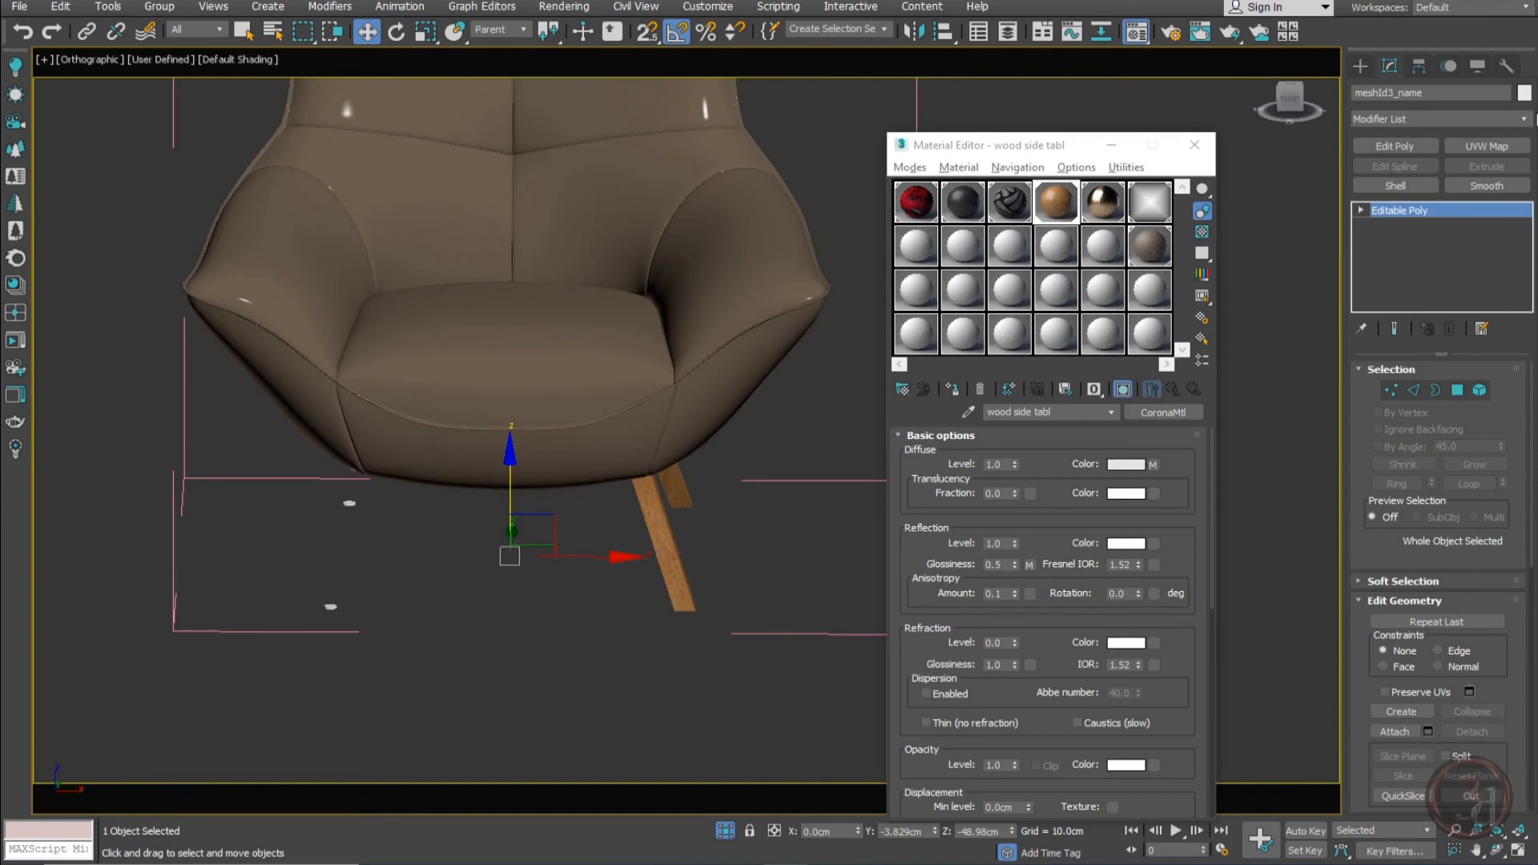
Activate the Reset XForm utility and test-move the leg frame, reverting each trial move
click(1507, 65)
click(1455, 285)
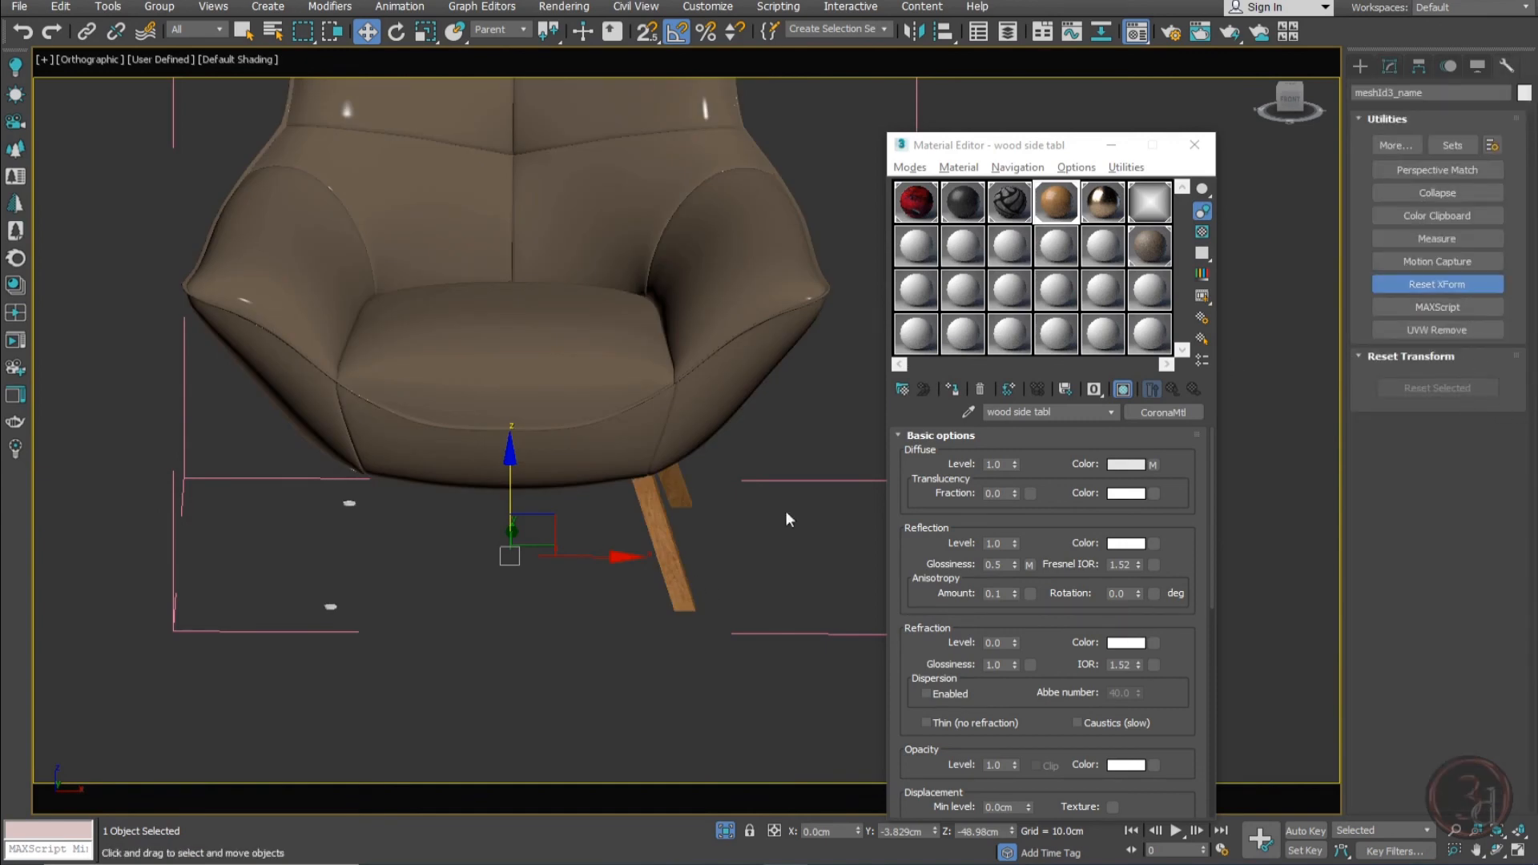
click(725, 580)
click(673, 560)
drag(673, 560, 664, 498)
key(ctrl+z)
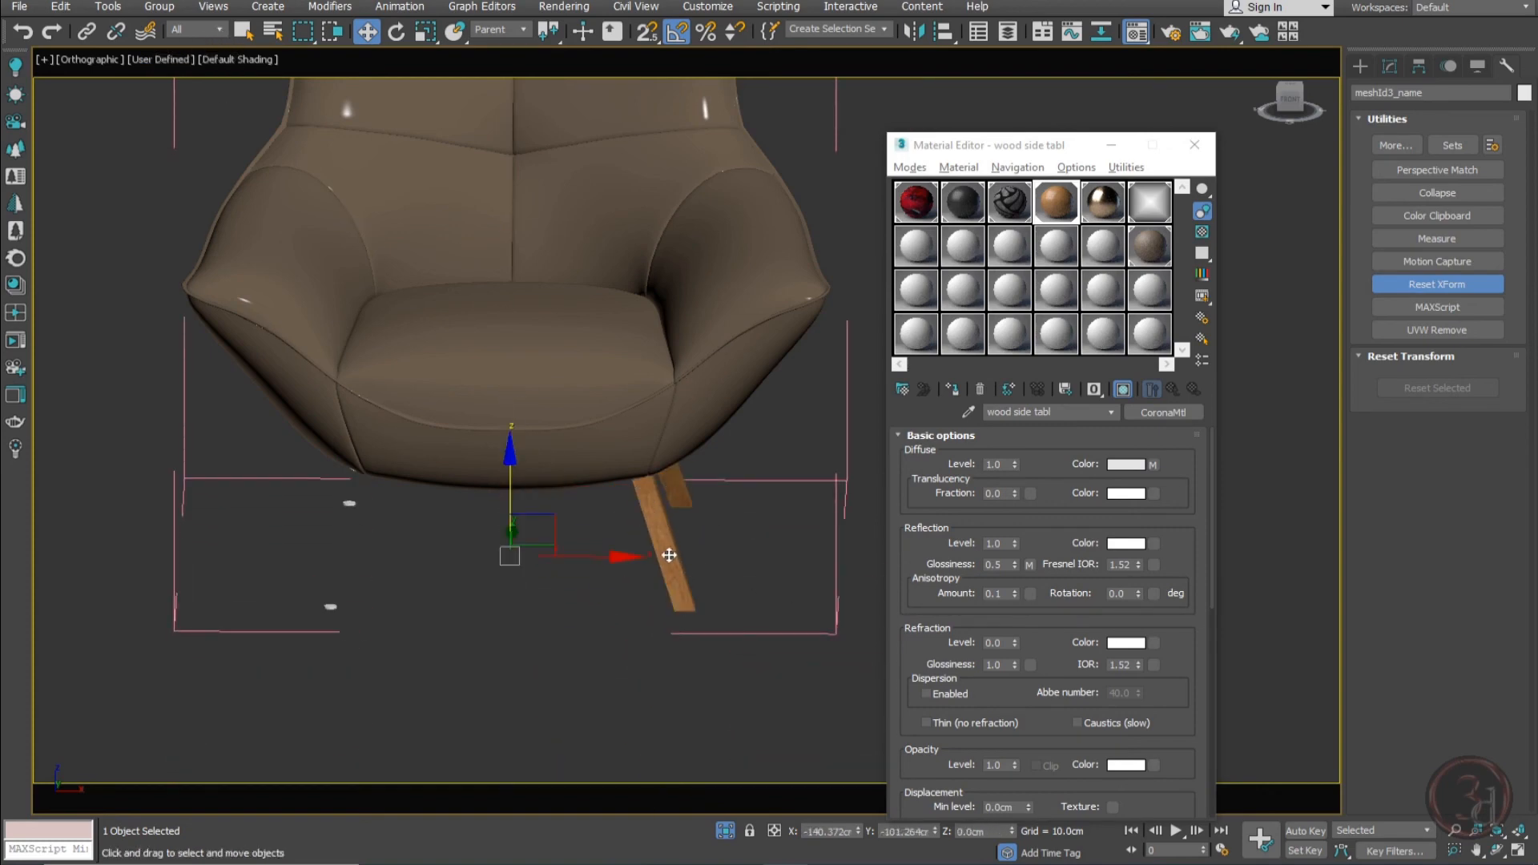
drag(669, 556, 702, 746)
right_click(702, 746)
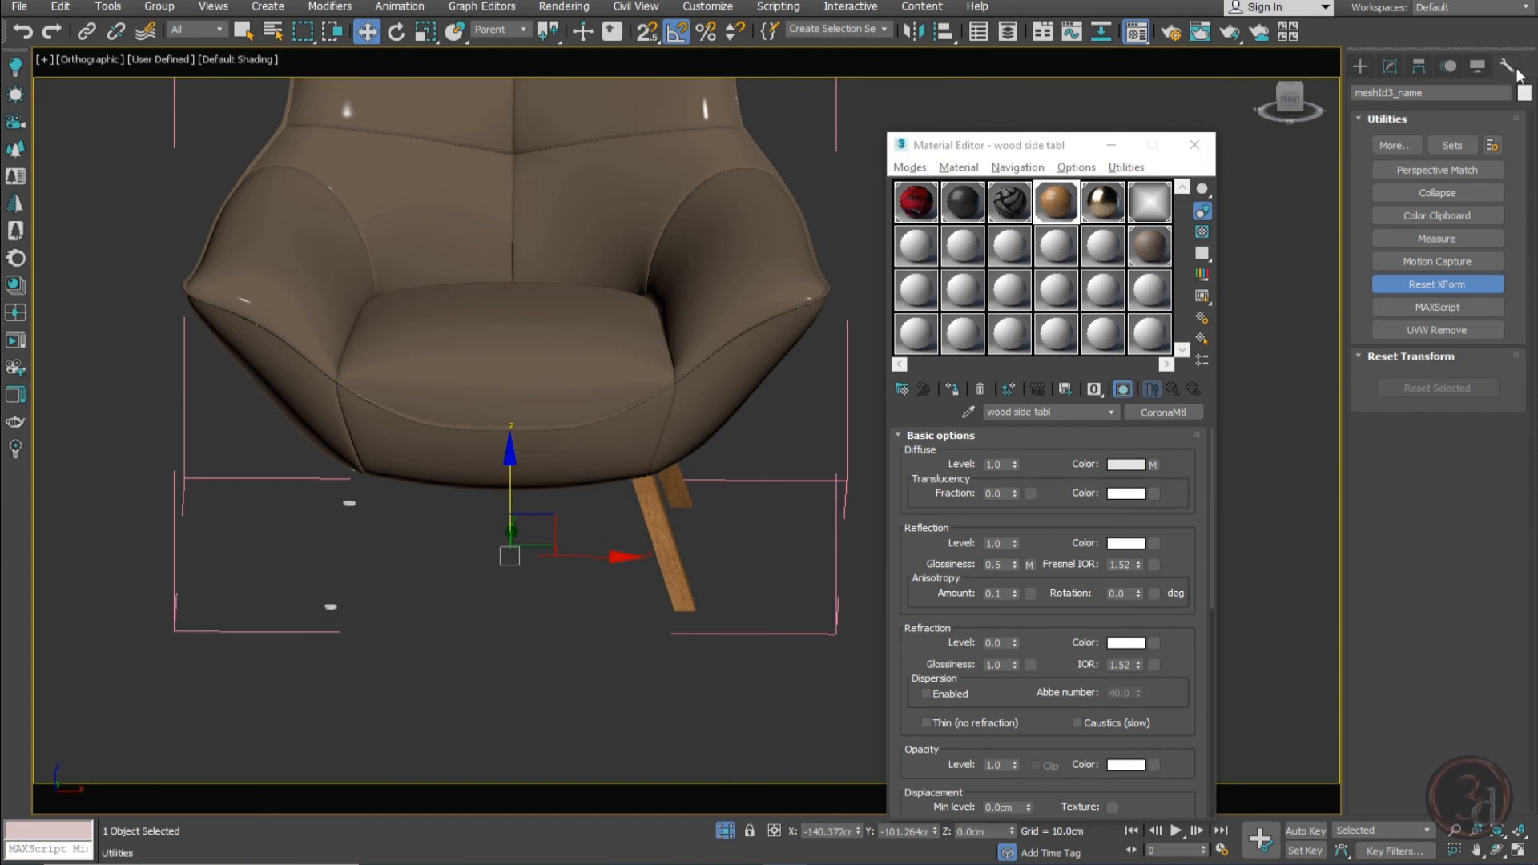
Reselect the leg frame inside the armchair group and reset its transform with Reset XForm
click(741, 686)
click(655, 551)
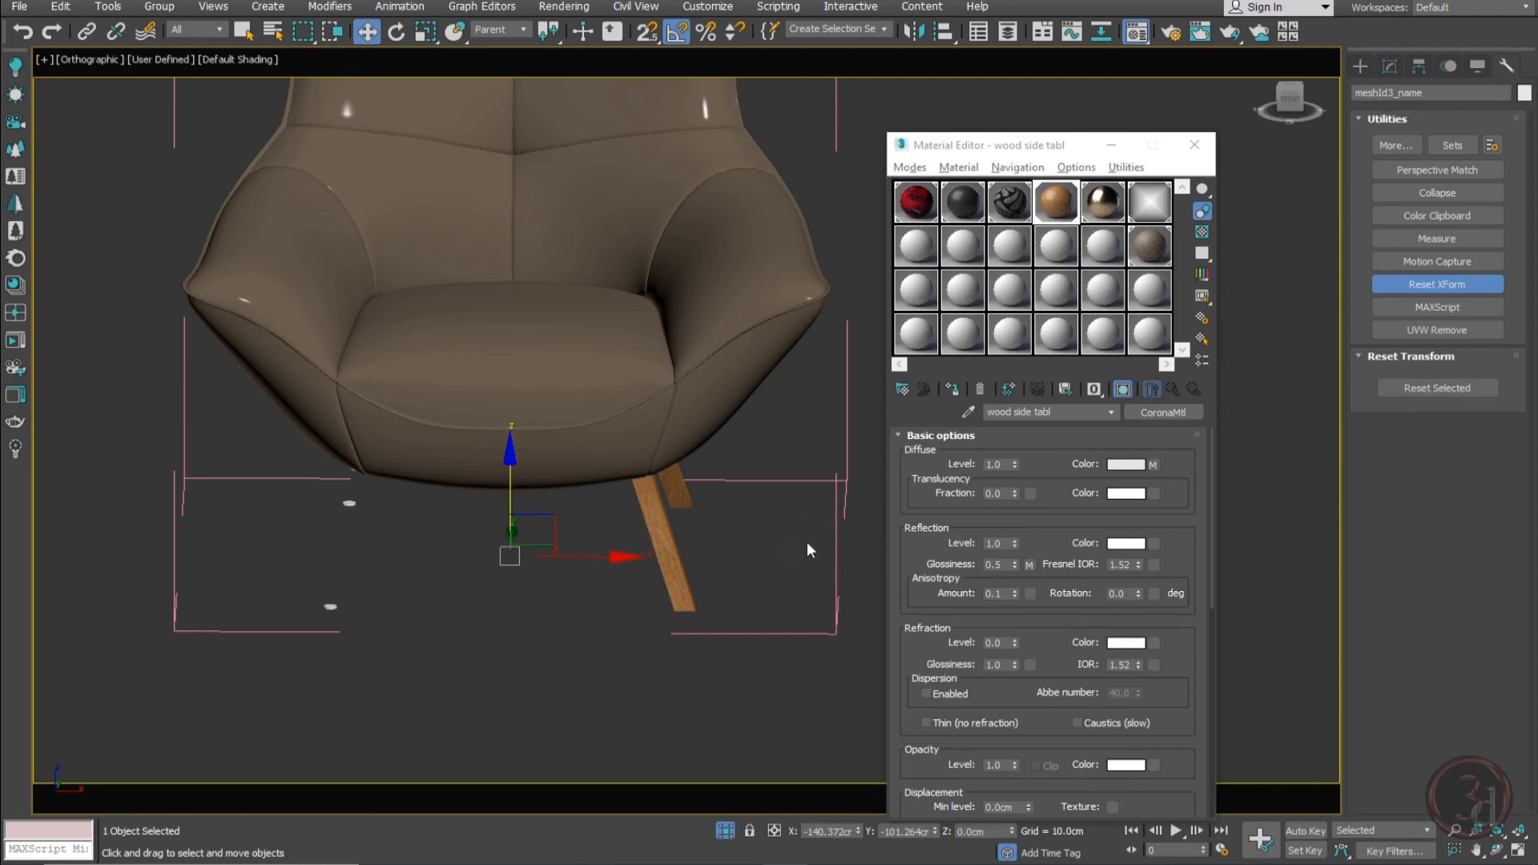
click(837, 551)
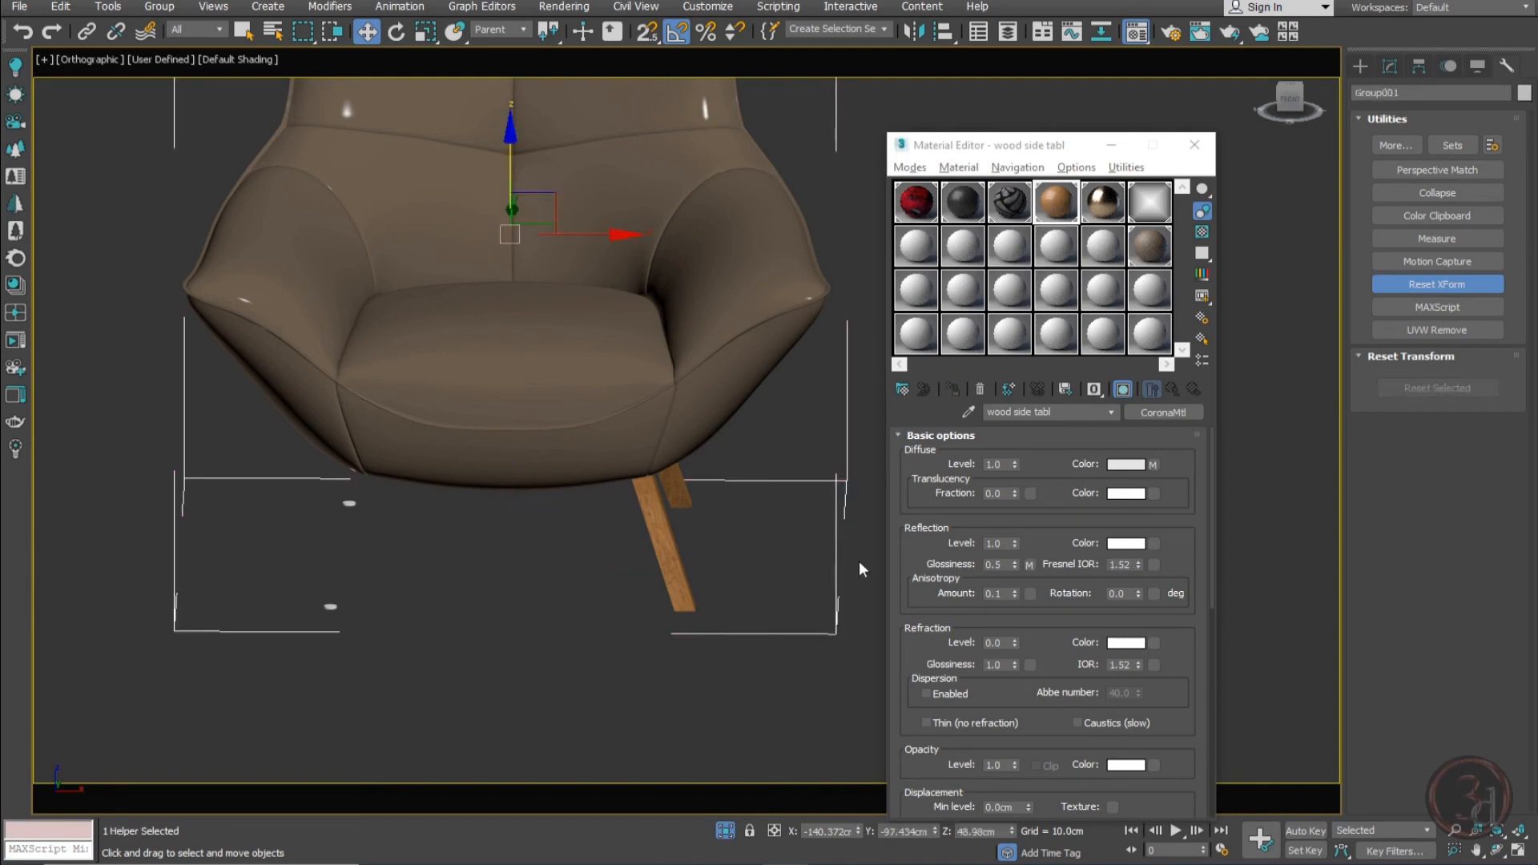
click(629, 539)
click(655, 515)
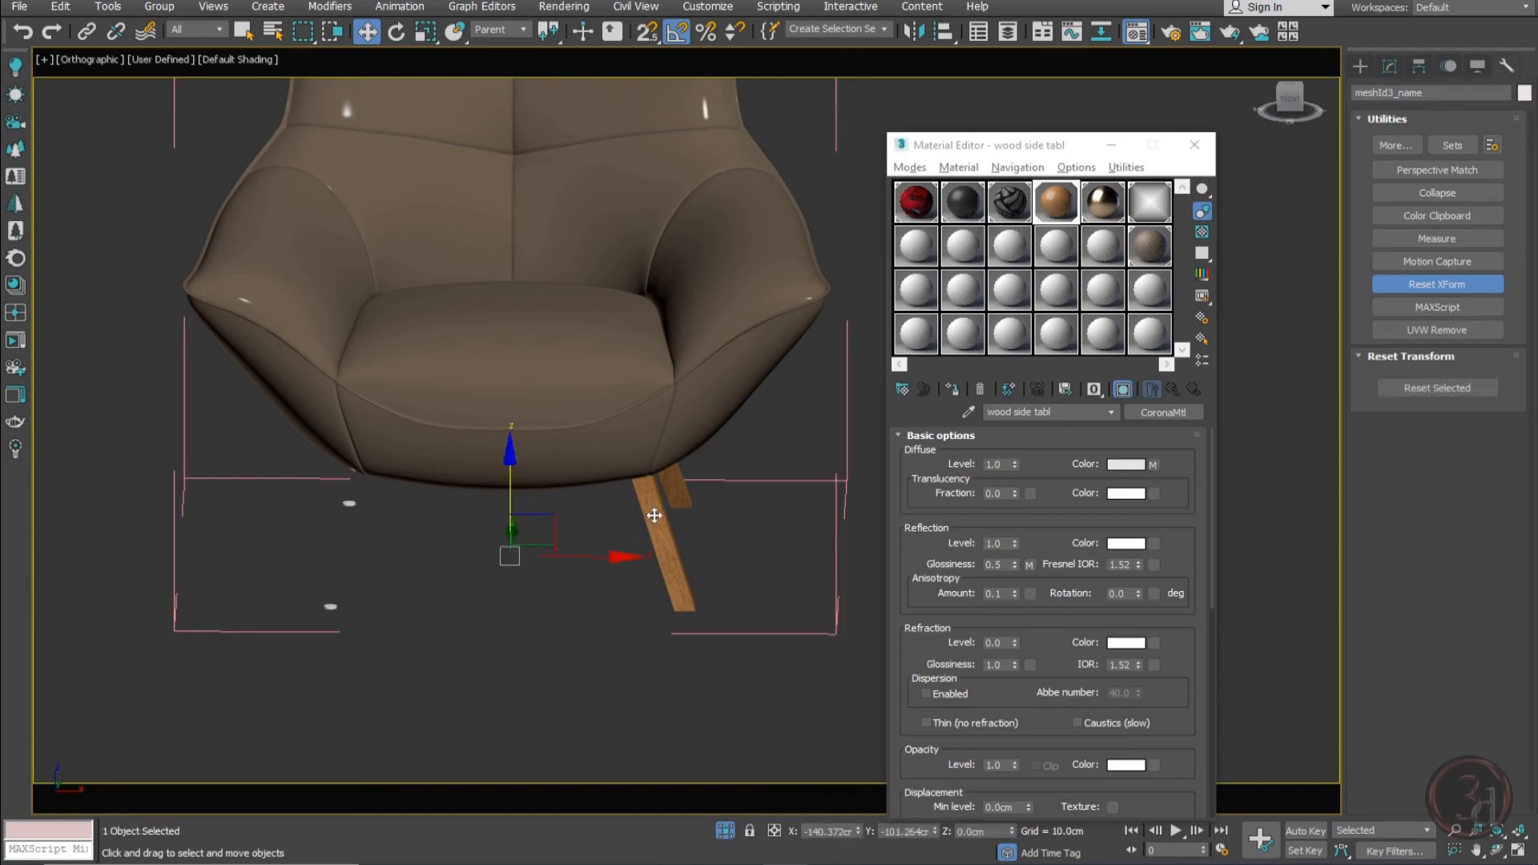
click(1451, 387)
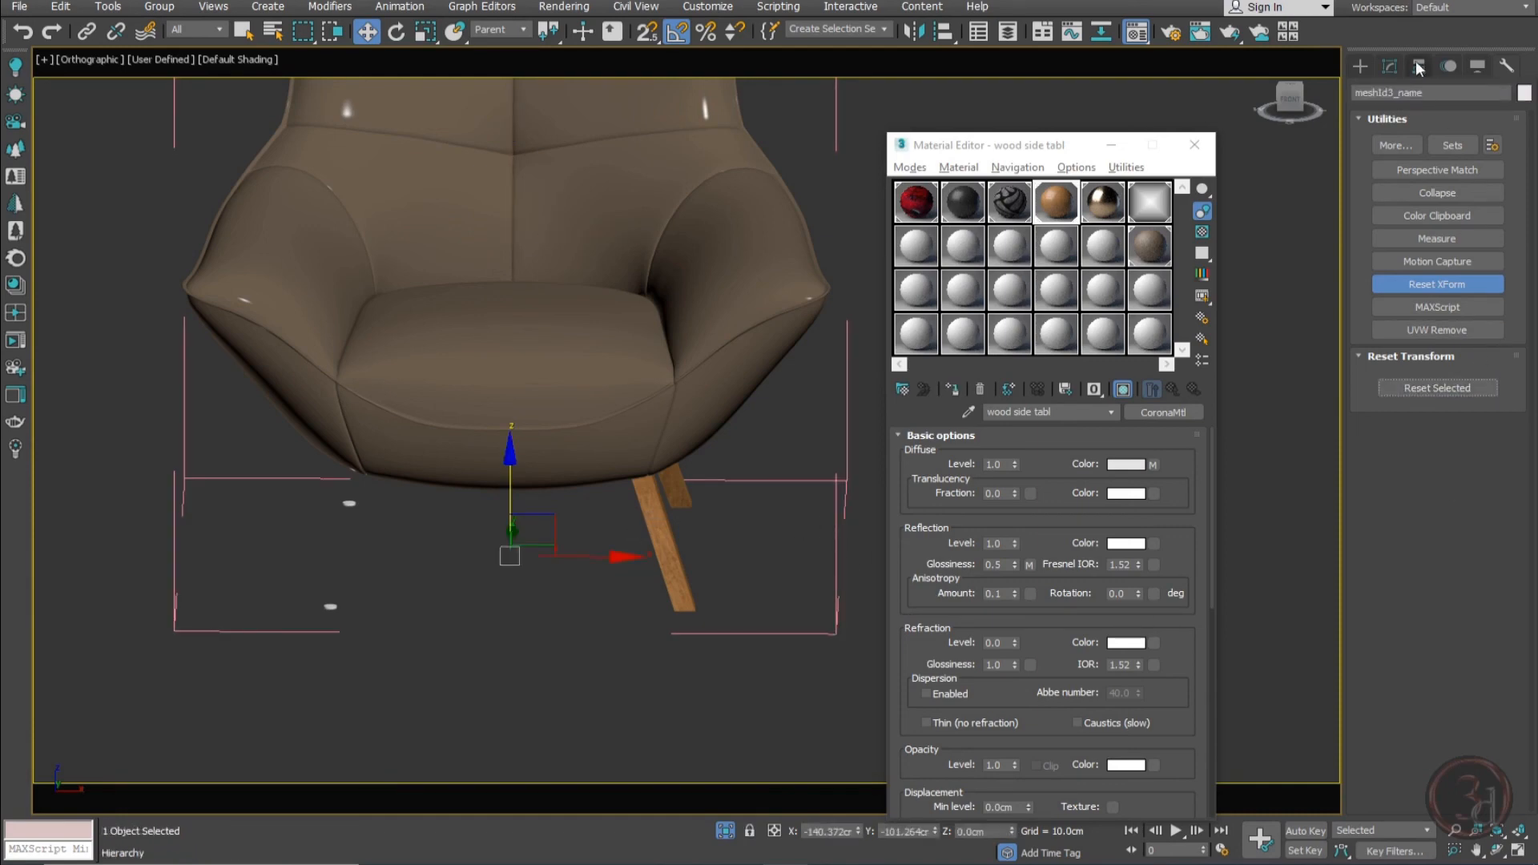
Compare the leg frame with its XForm modifier off and on, and collapse the modifier into the Editable Poly
click(1392, 66)
click(1361, 210)
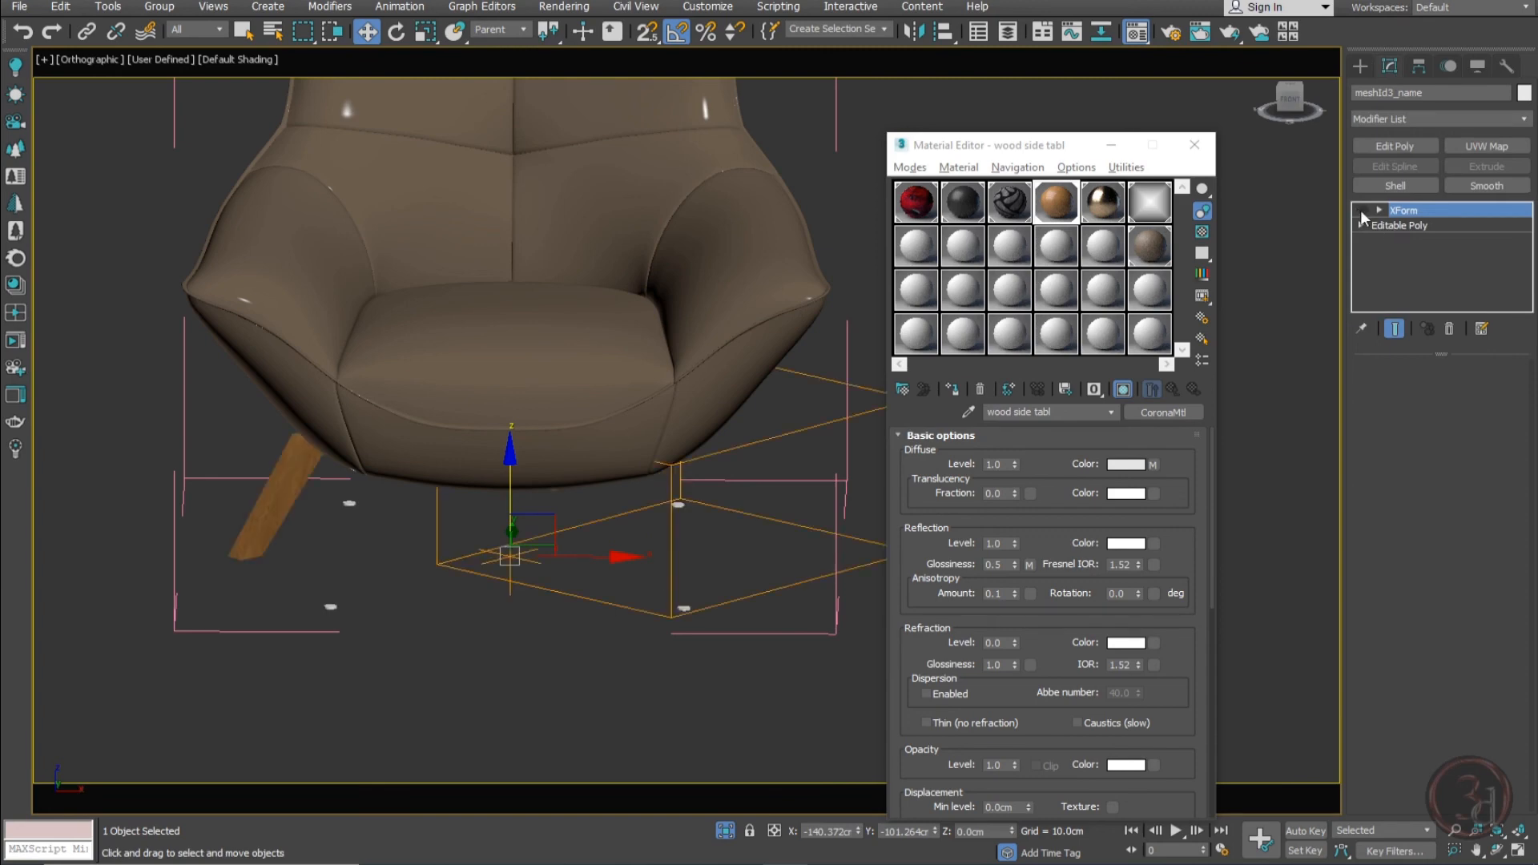
click(1361, 210)
click(1360, 210)
click(1361, 210)
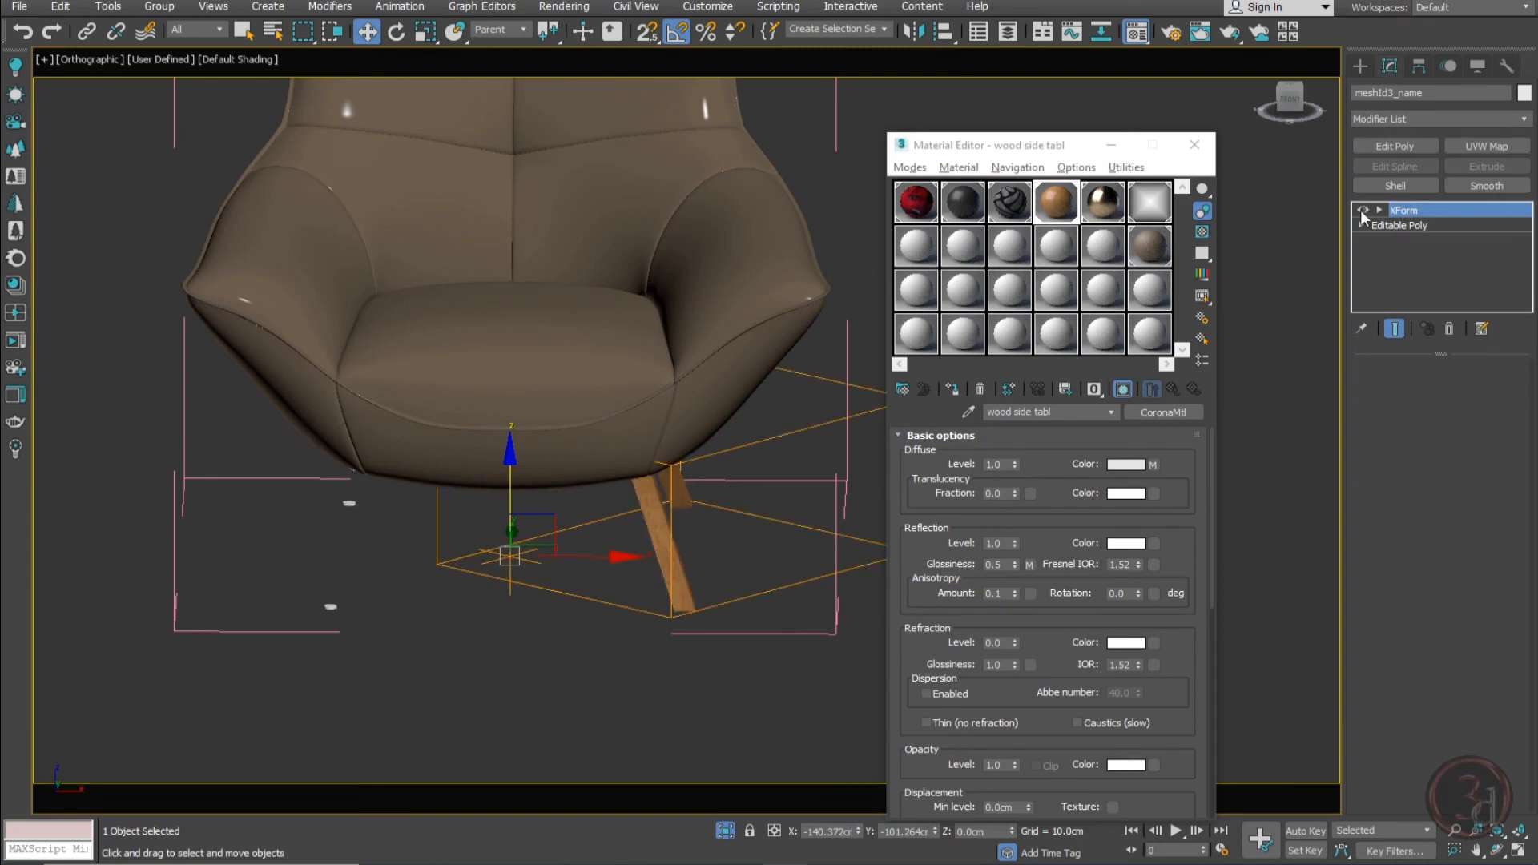
right_click(1443, 214)
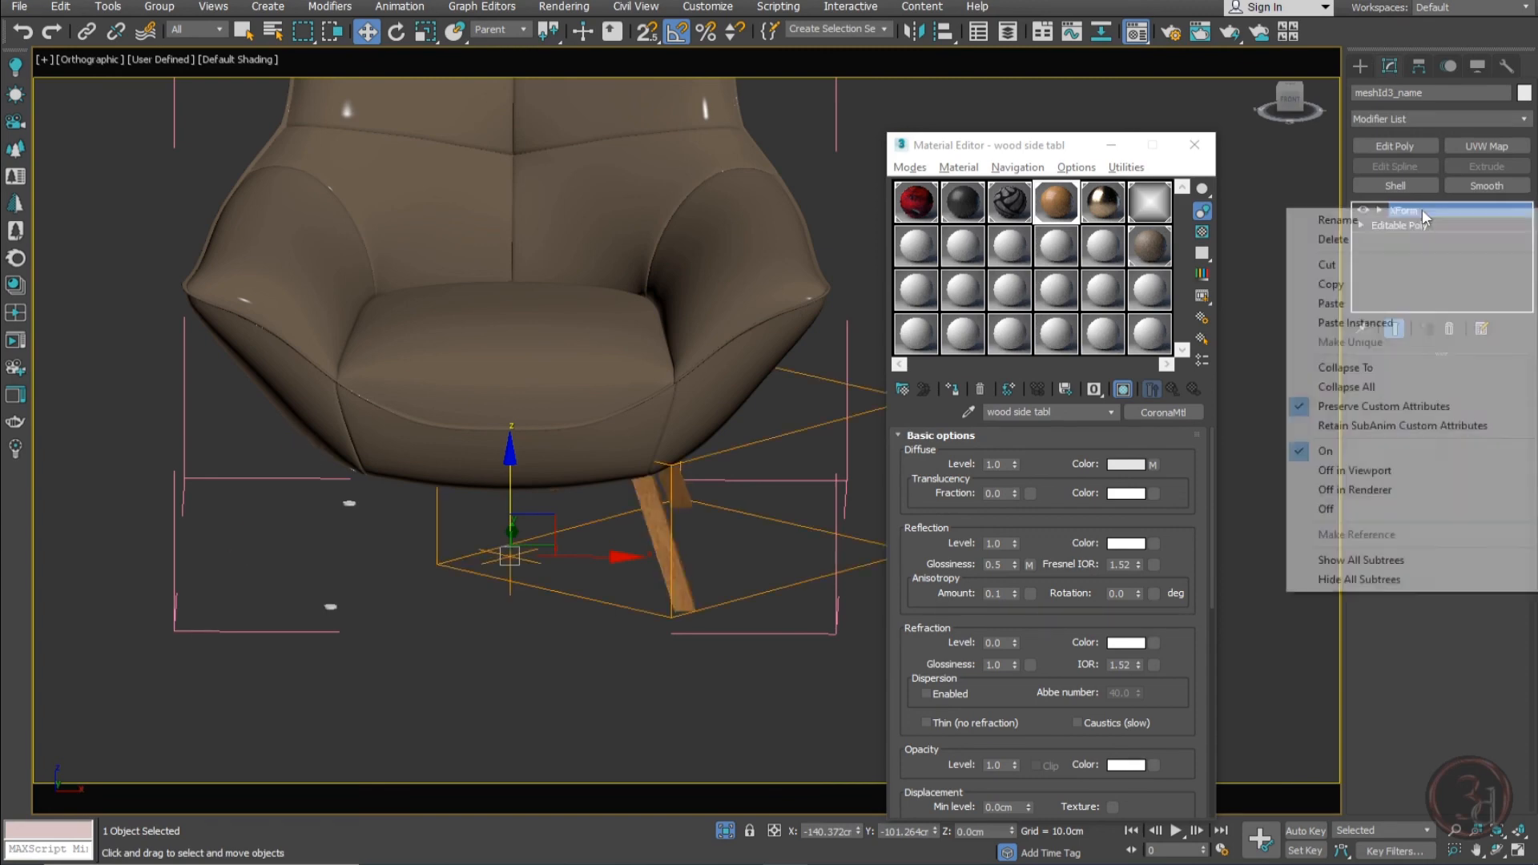
click(1382, 367)
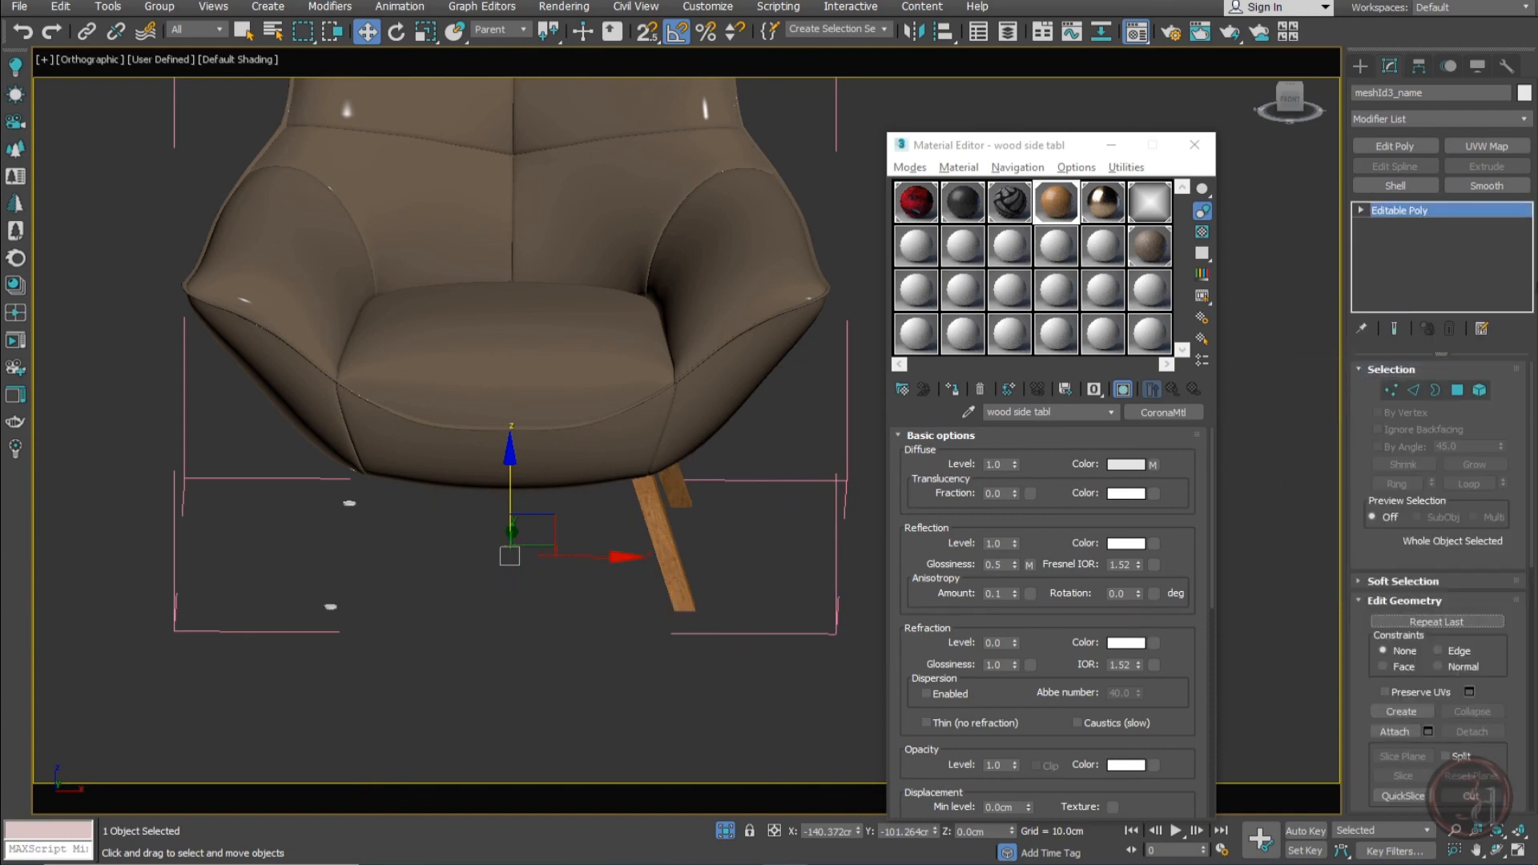
Add a Symmetry modifier to the leg frame with X as the mirror axis and inspect the mirrored legs from below
click(1525, 119)
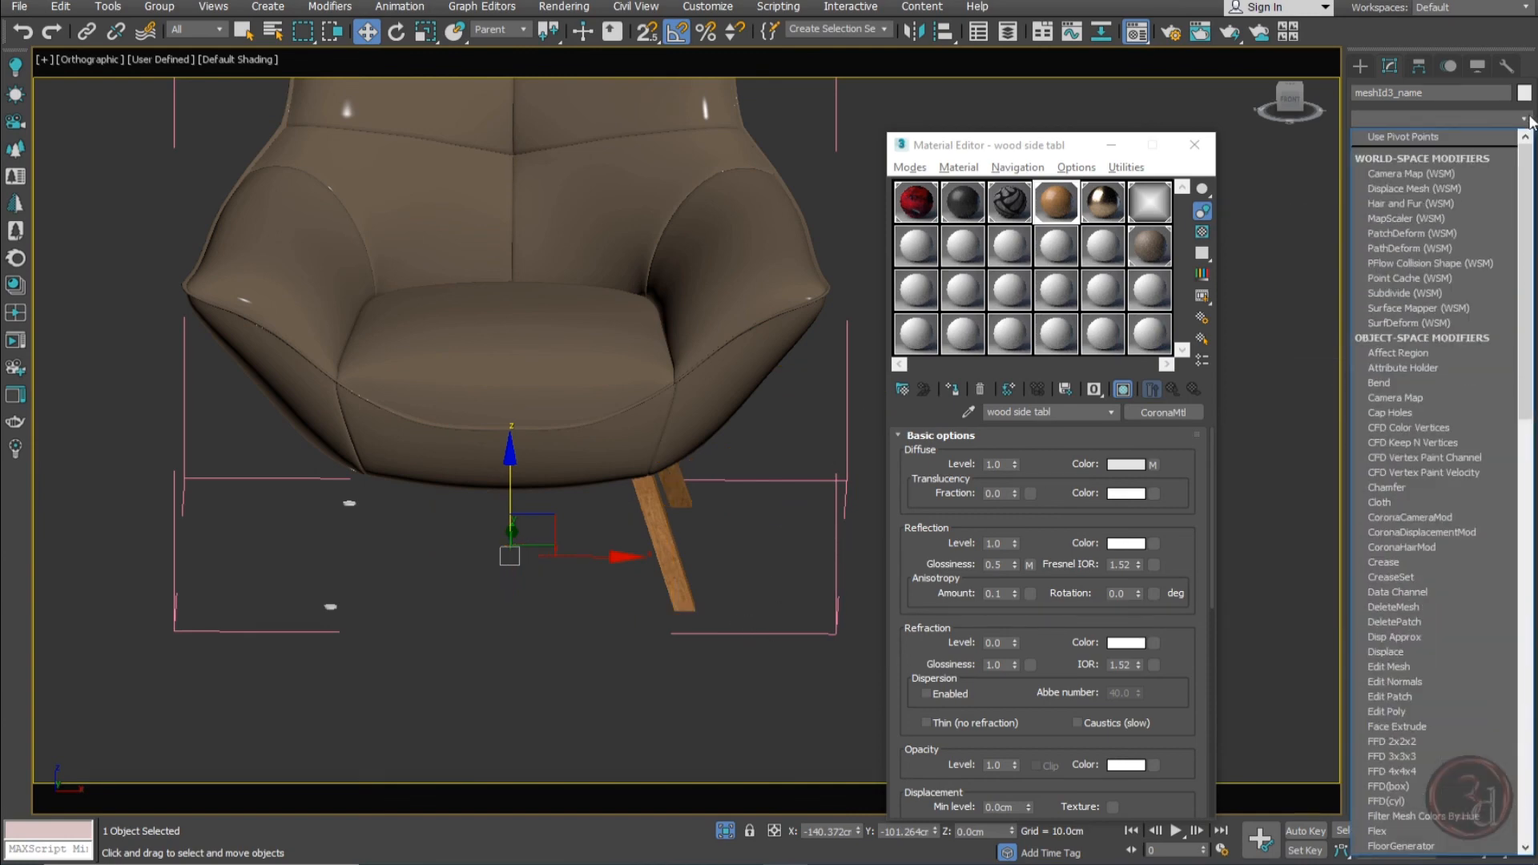
text(sy)
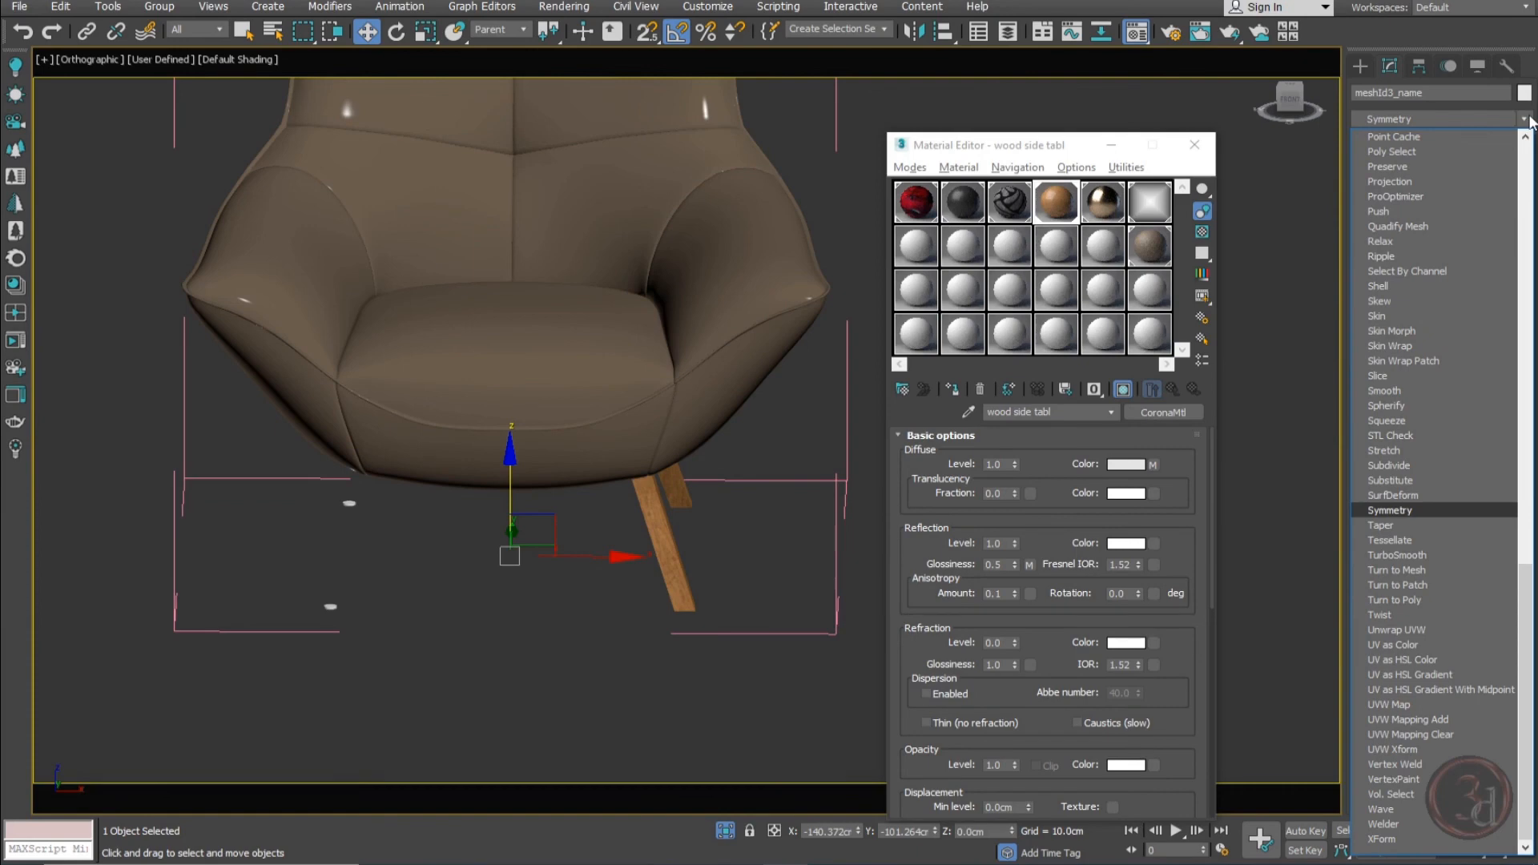
key(Return)
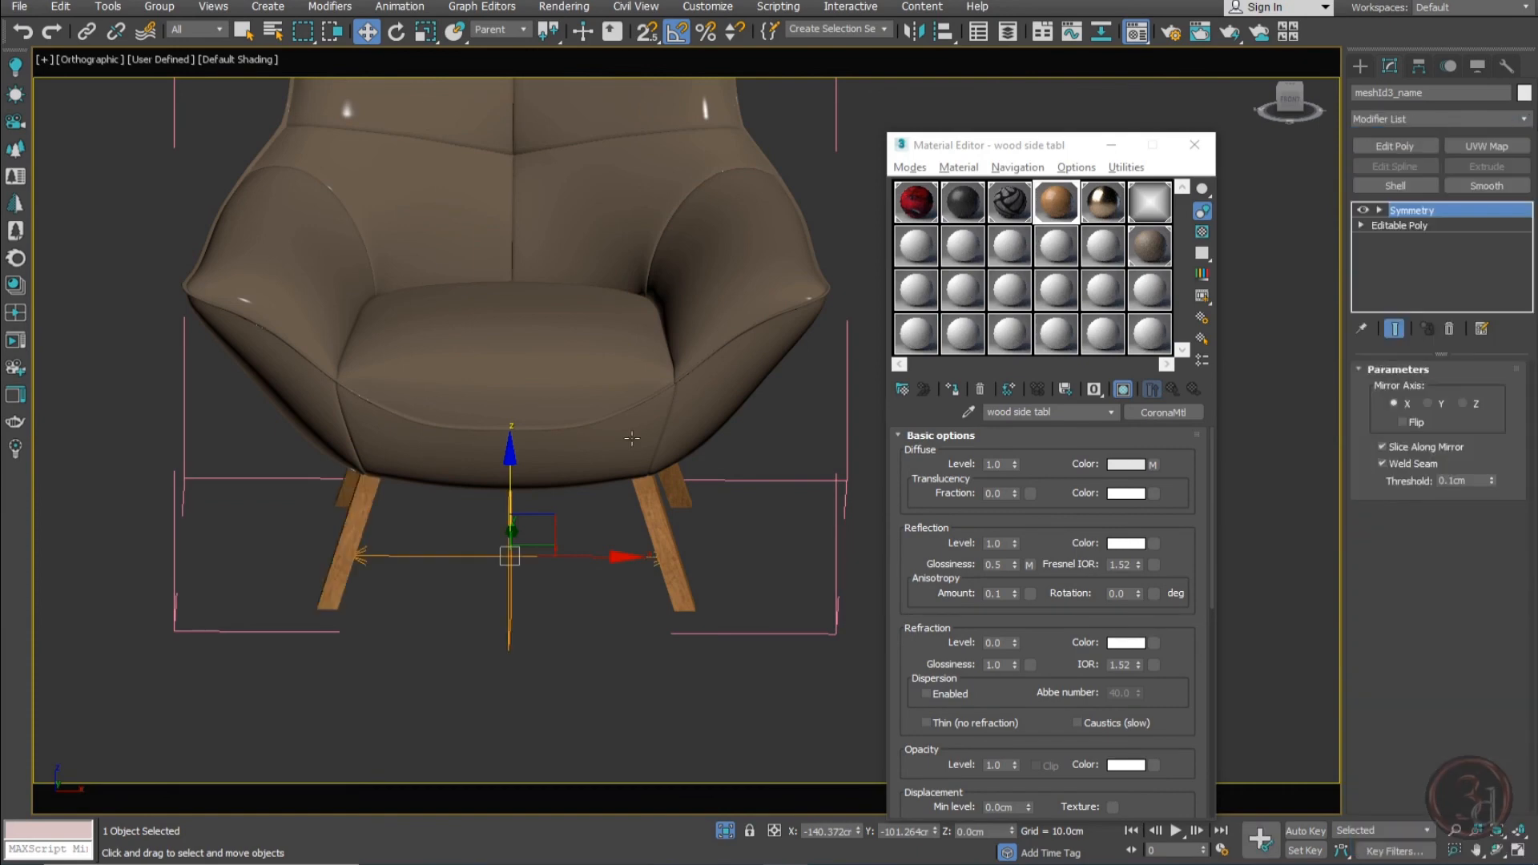
alt+middle_drag(617, 602, 682, 489)
click(728, 661)
Assign the "black fr" material to the foot caps under the armchair legs and close the Material Editor
scroll(665, 529, up, 6)
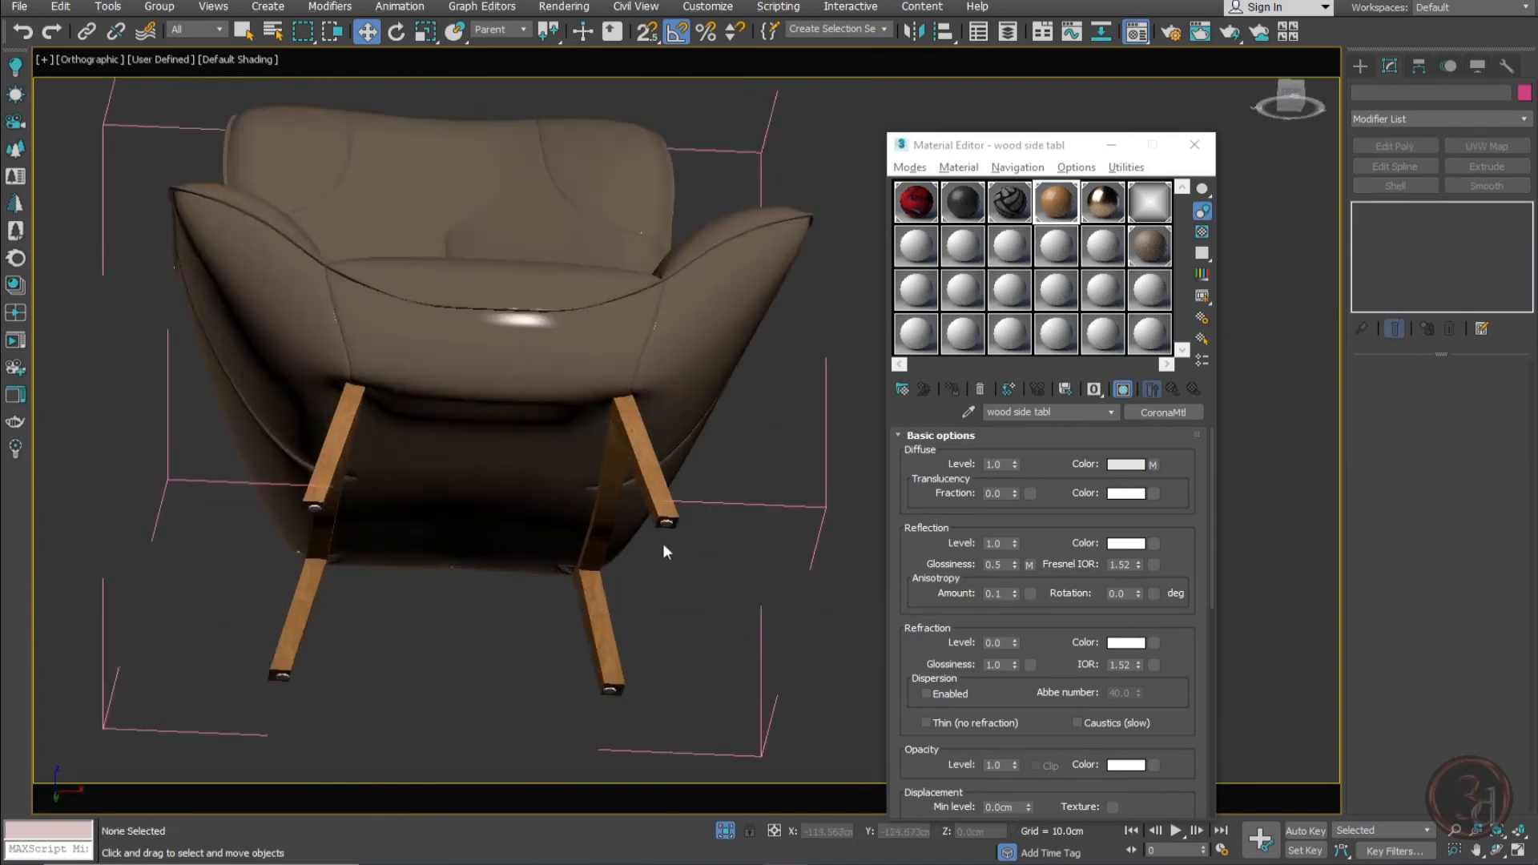
click(668, 501)
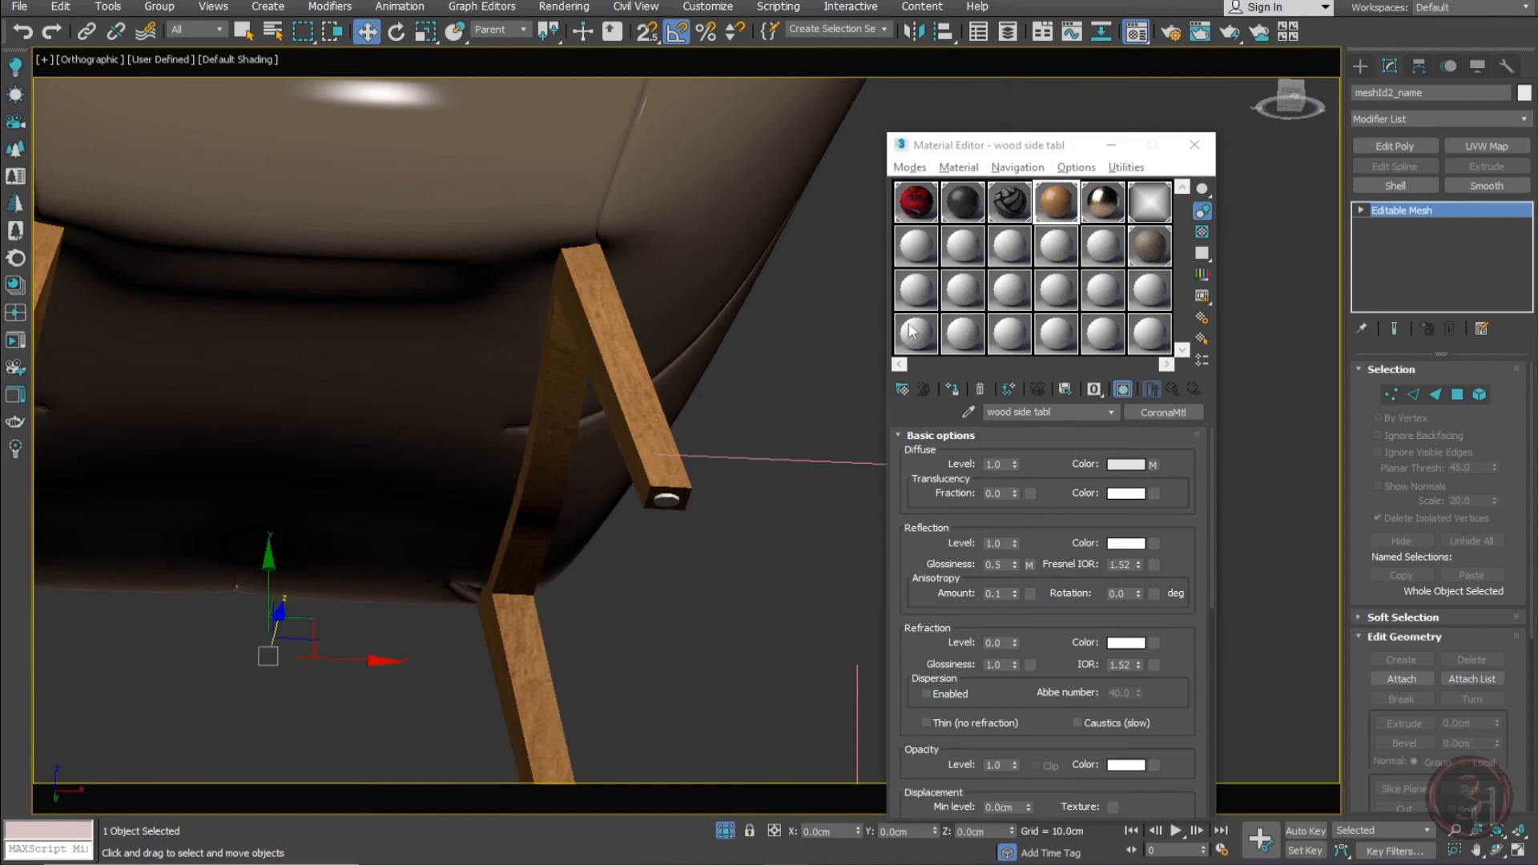
click(968, 210)
click(956, 389)
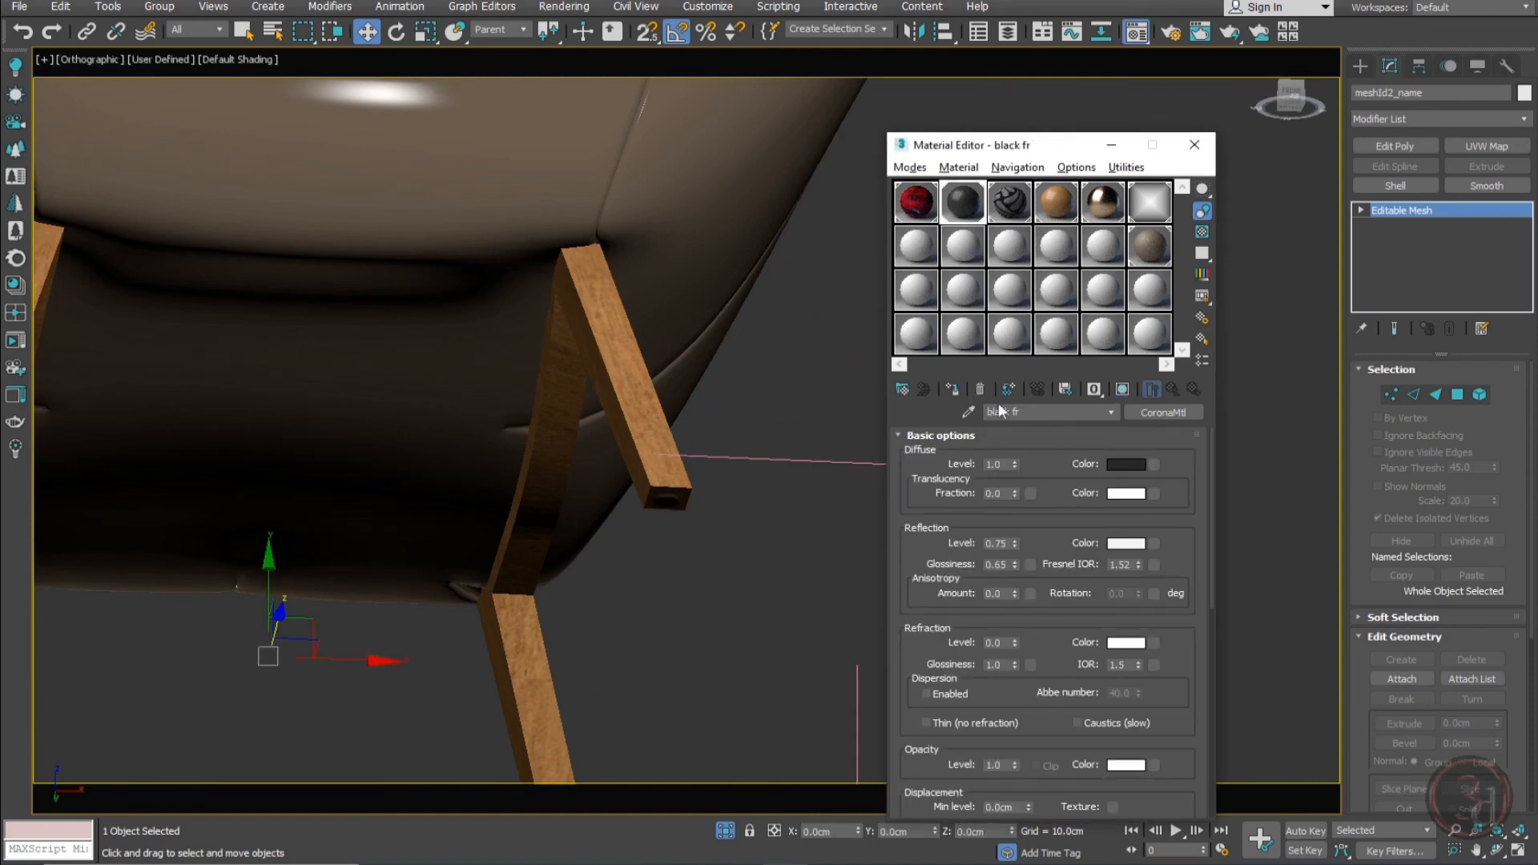
click(1194, 144)
scroll(660, 516, down, 5)
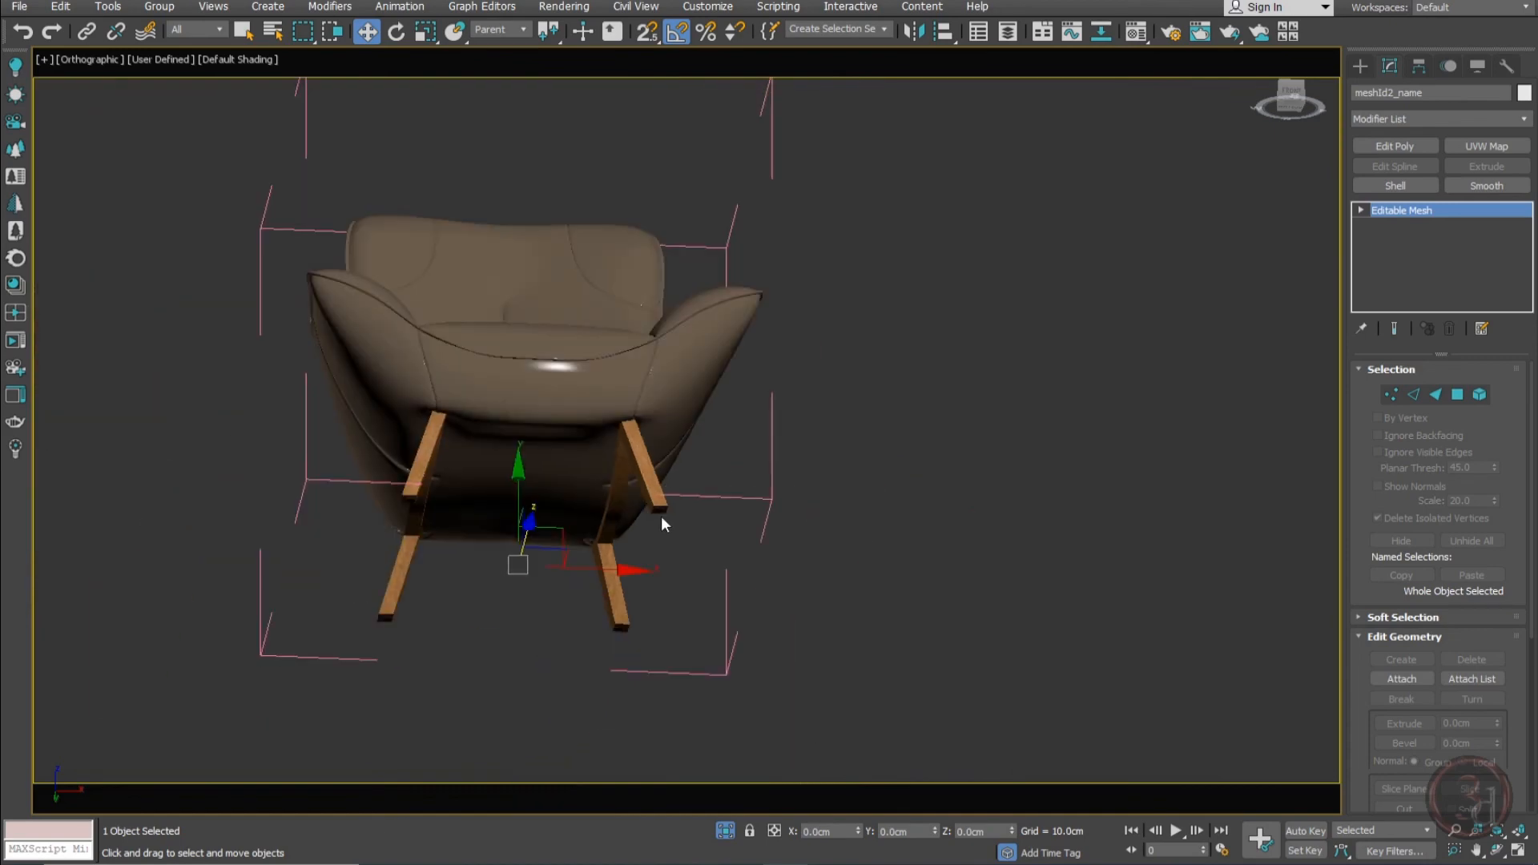
Close the armchair group from its upholstery part, test-move the leg frame, and undo the trial move
click(839, 449)
click(698, 365)
alt+middle_drag(699, 365, 763, 248)
key(shift+z)
click(159, 6)
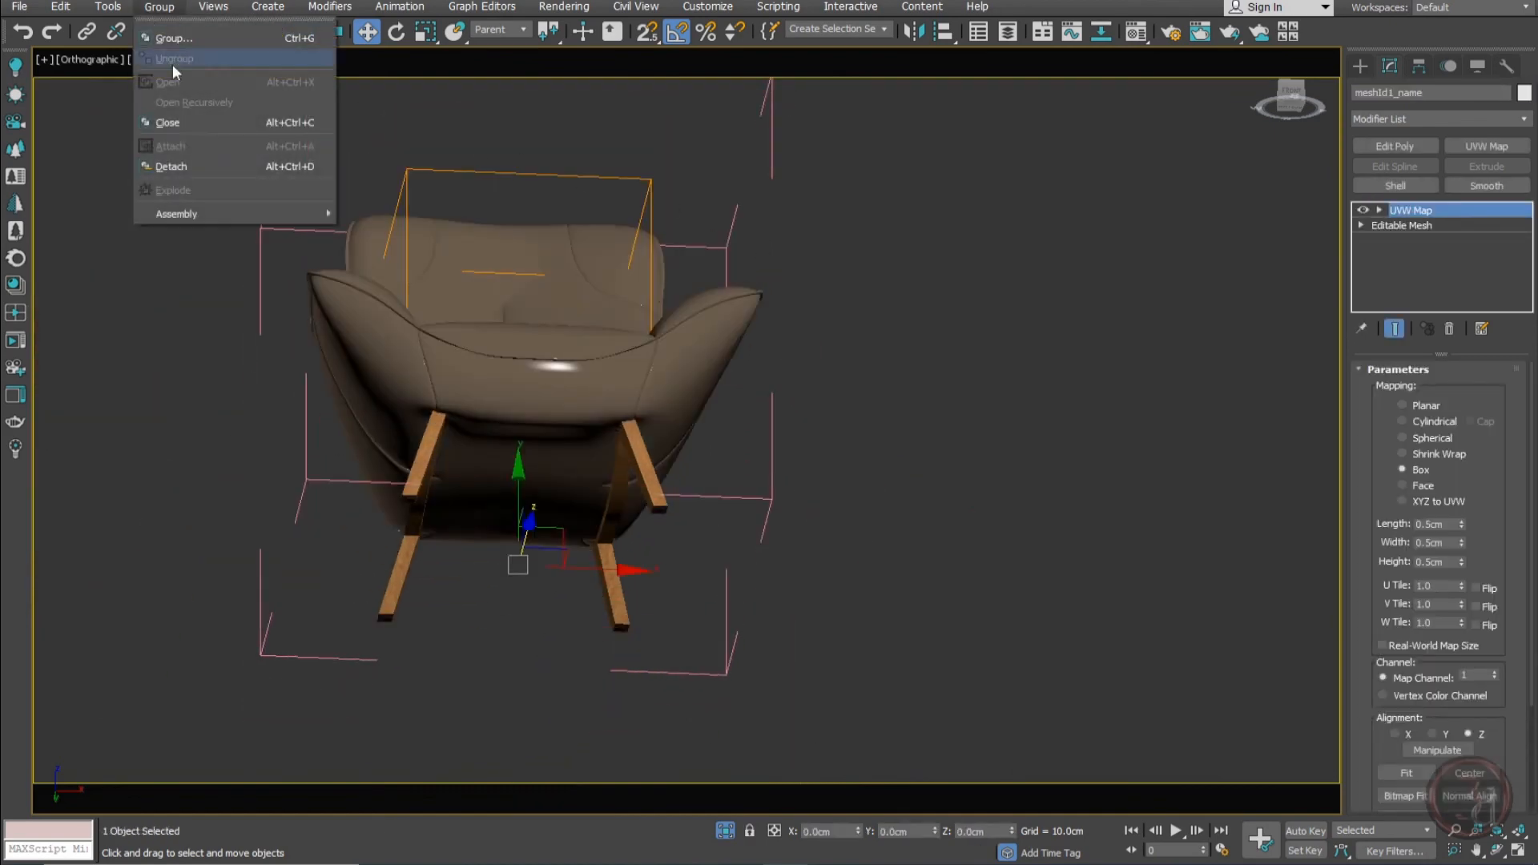
click(200, 118)
drag(646, 466, 931, 337)
key(ctrl+z)
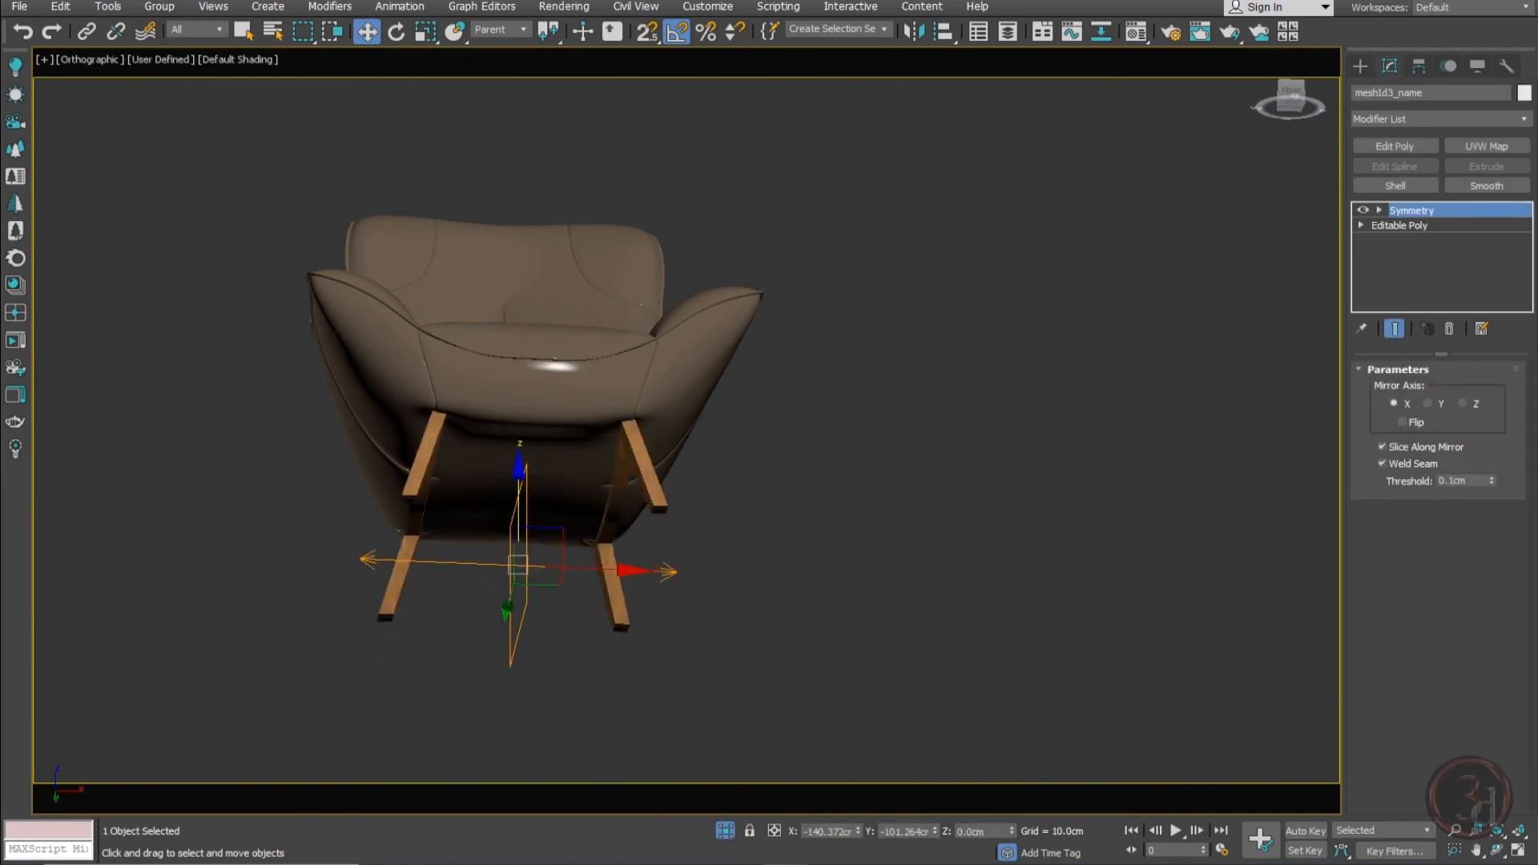
Attach the mirrored leg frame to the armchair group and test-move the whole chair, cancelling the move
click(159, 6)
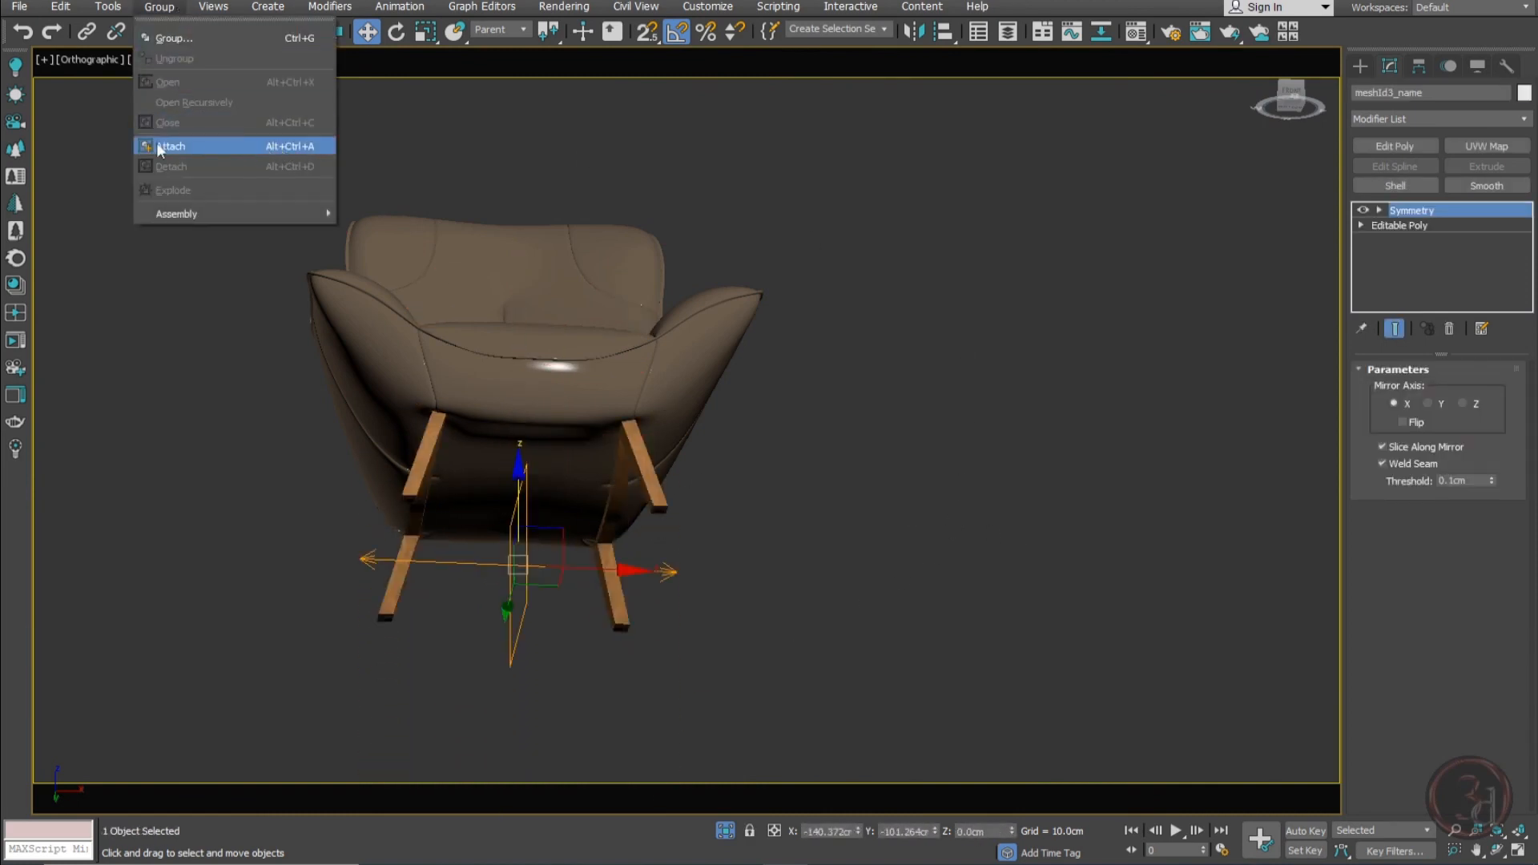
click(184, 148)
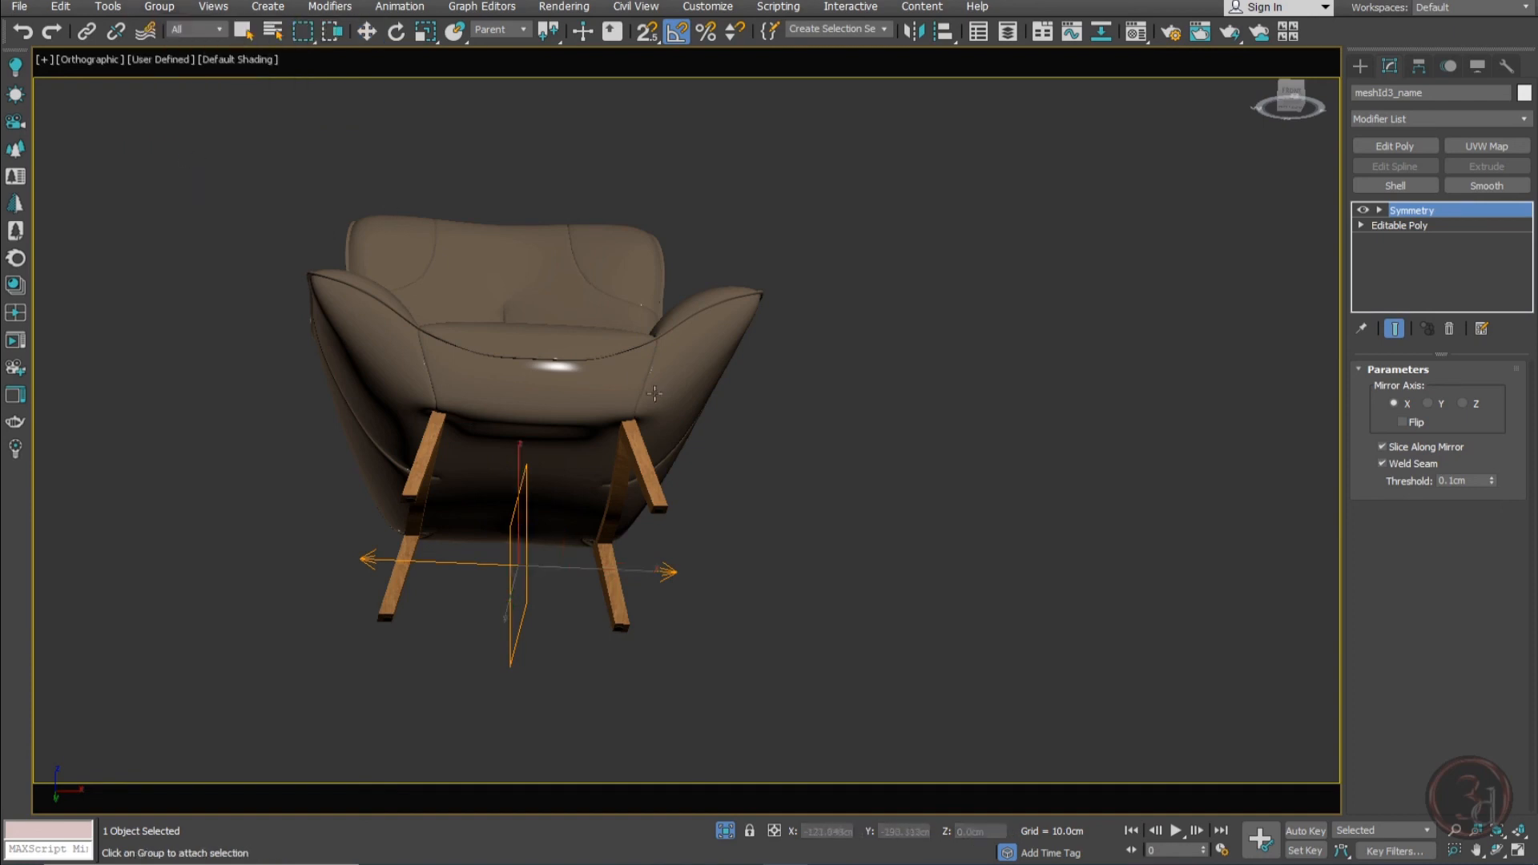
click(695, 344)
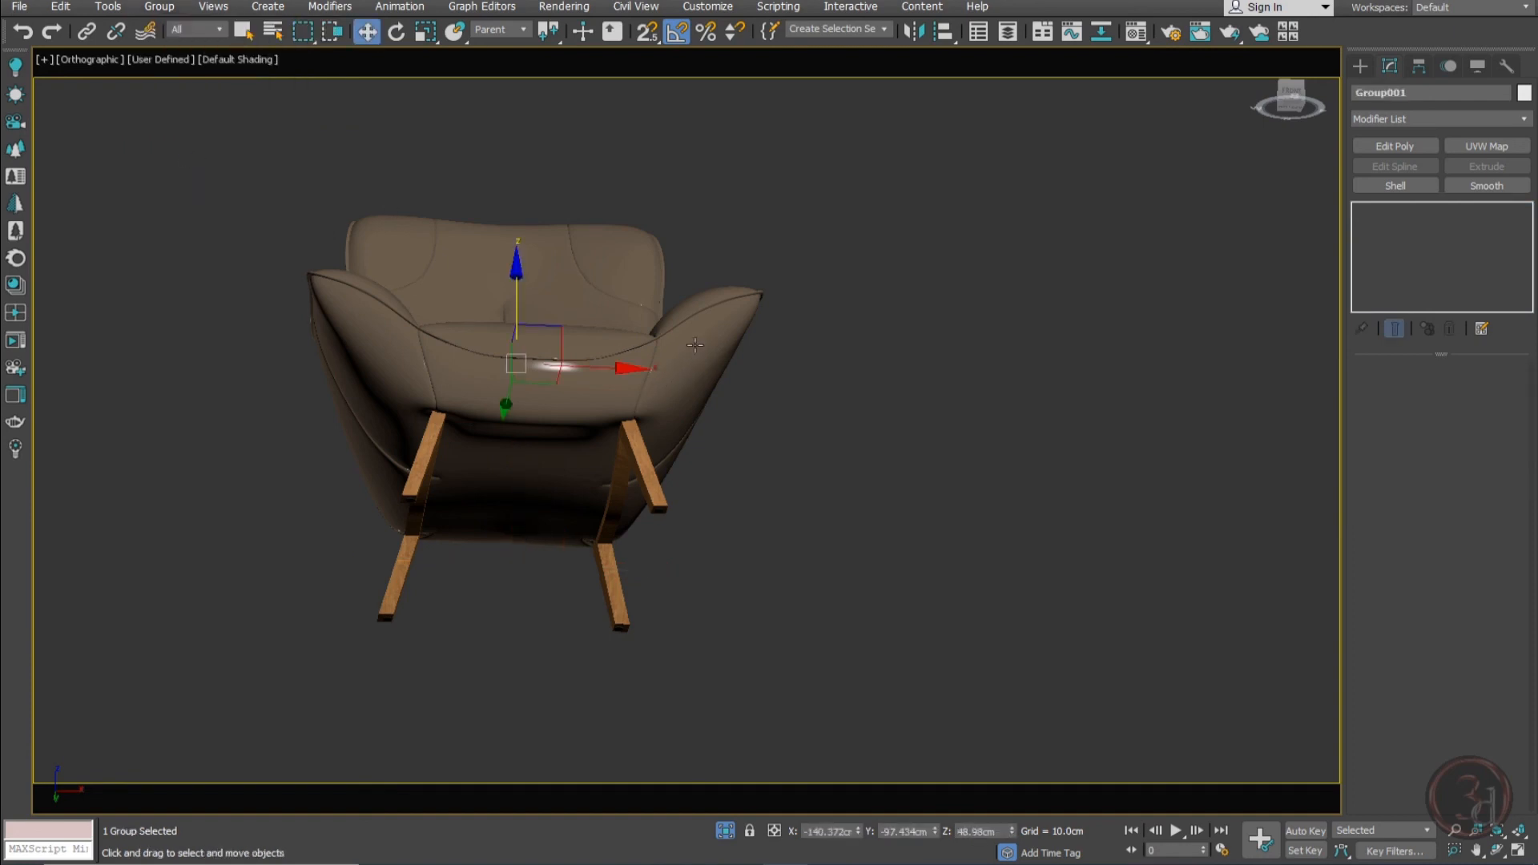
key(ctrl+d)
drag(637, 454, 653, 278)
right_click(655, 278)
Exit isolation in a wireframe Top view and rotate the armchair group 135 degrees about Z
key(t)
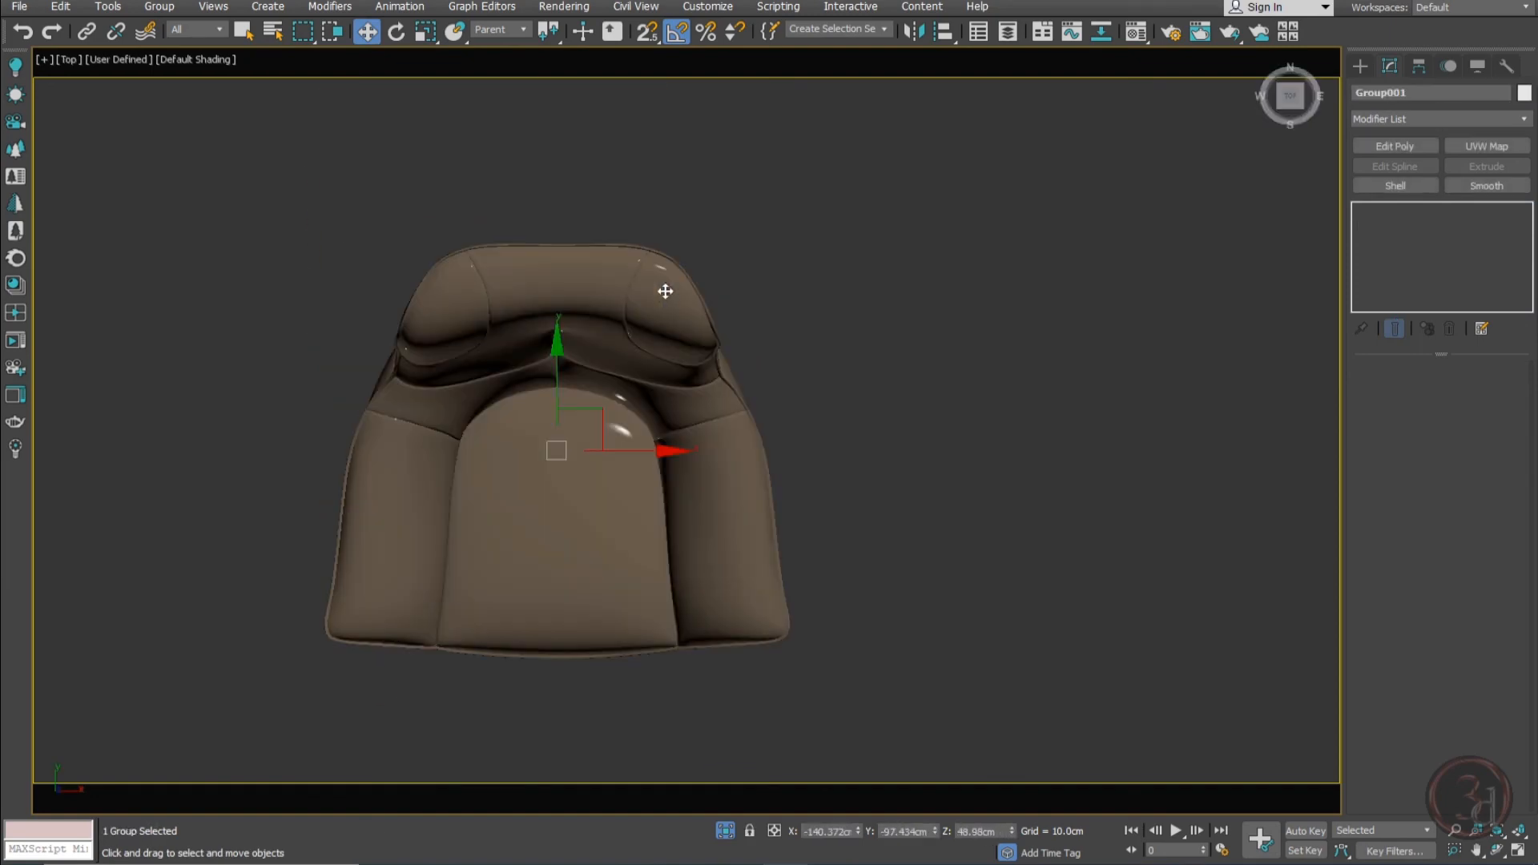
key(F3)
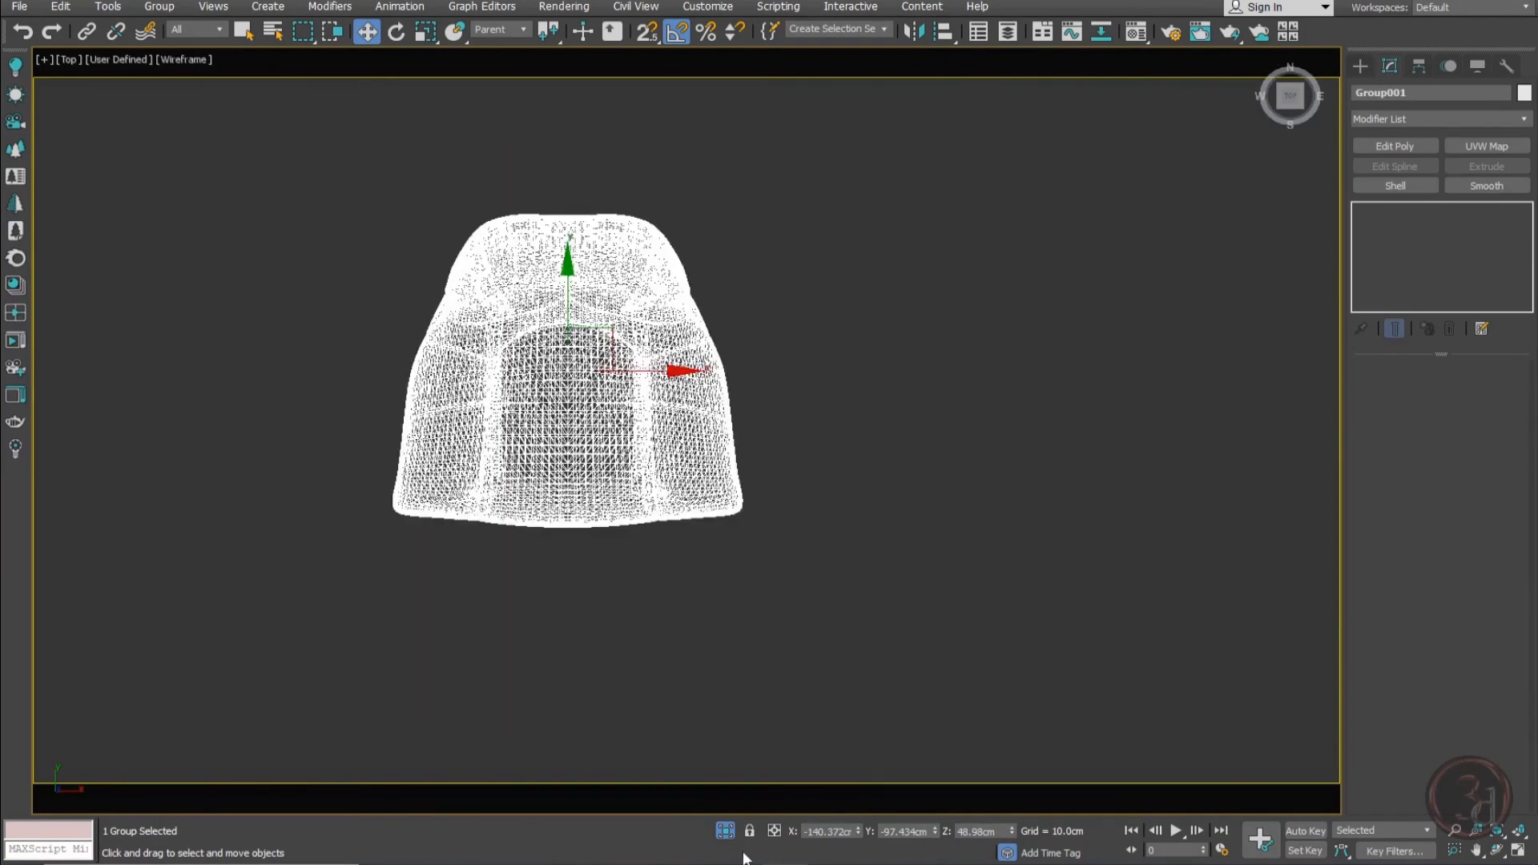
click(725, 831)
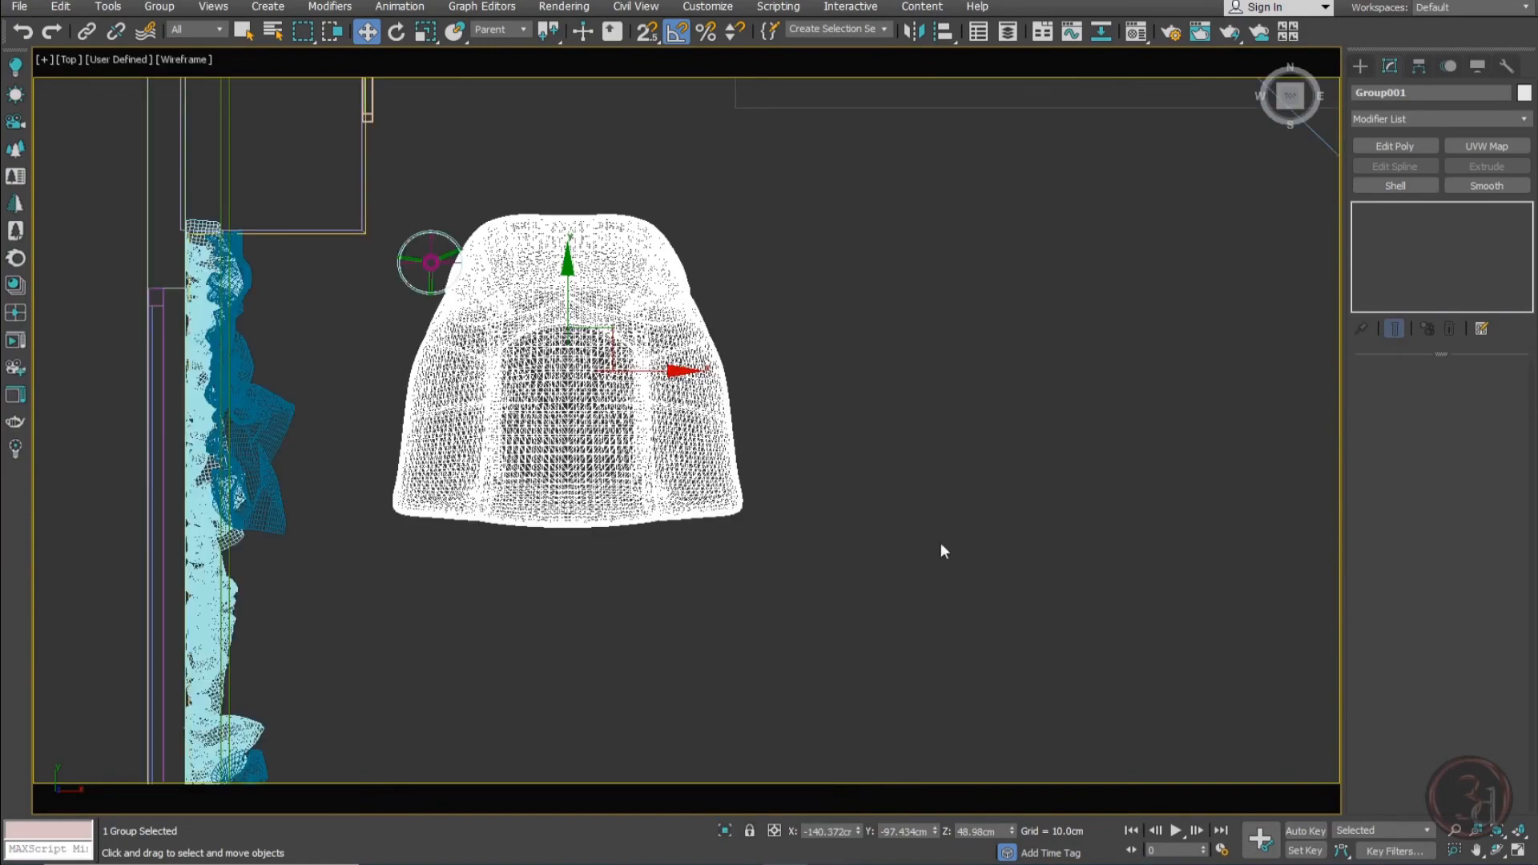
key(e)
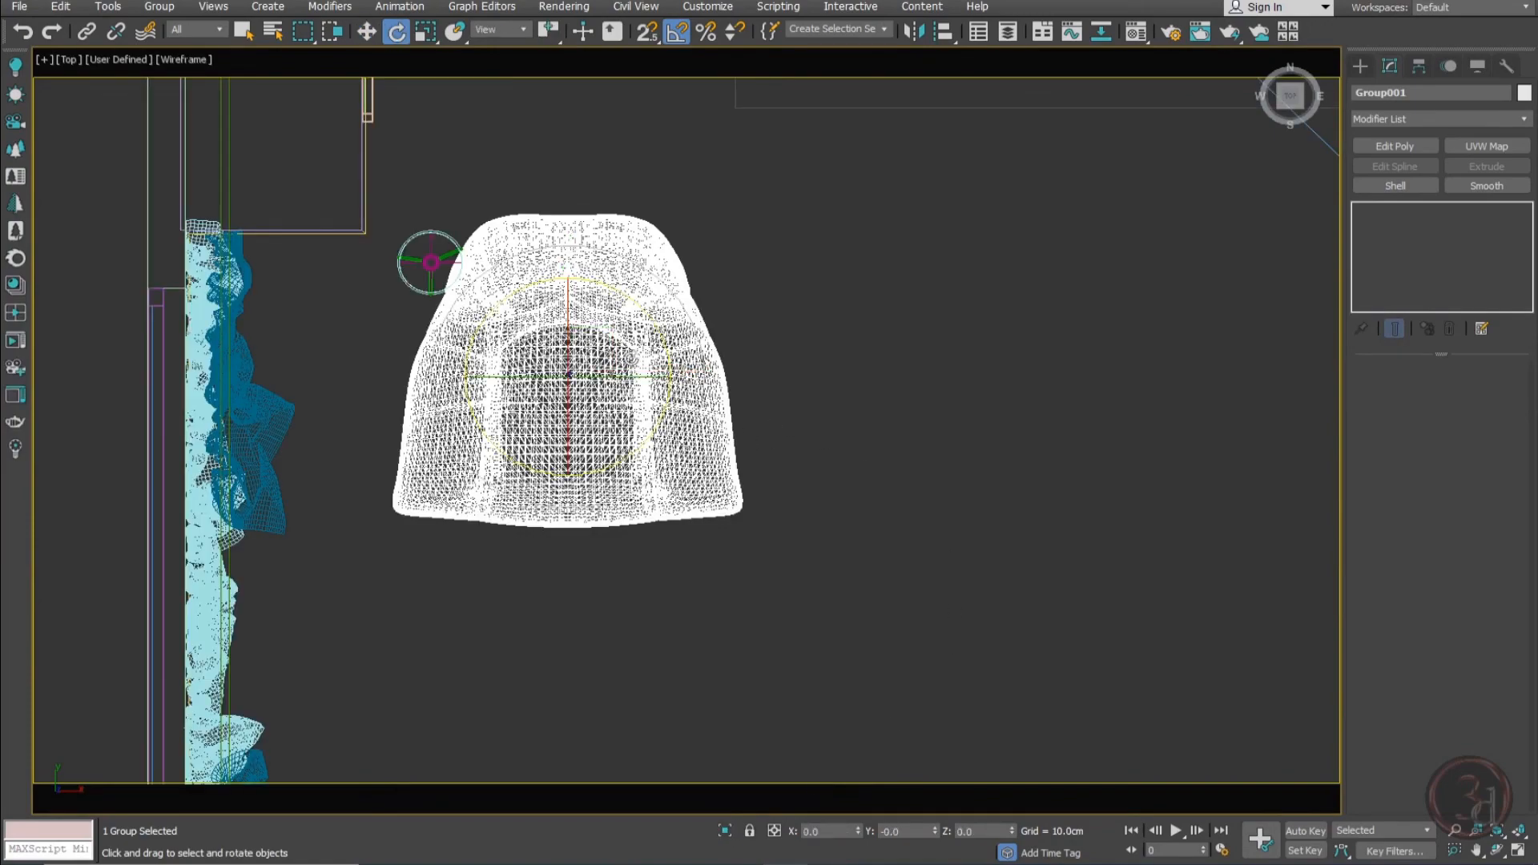
drag(645, 312, 530, 250)
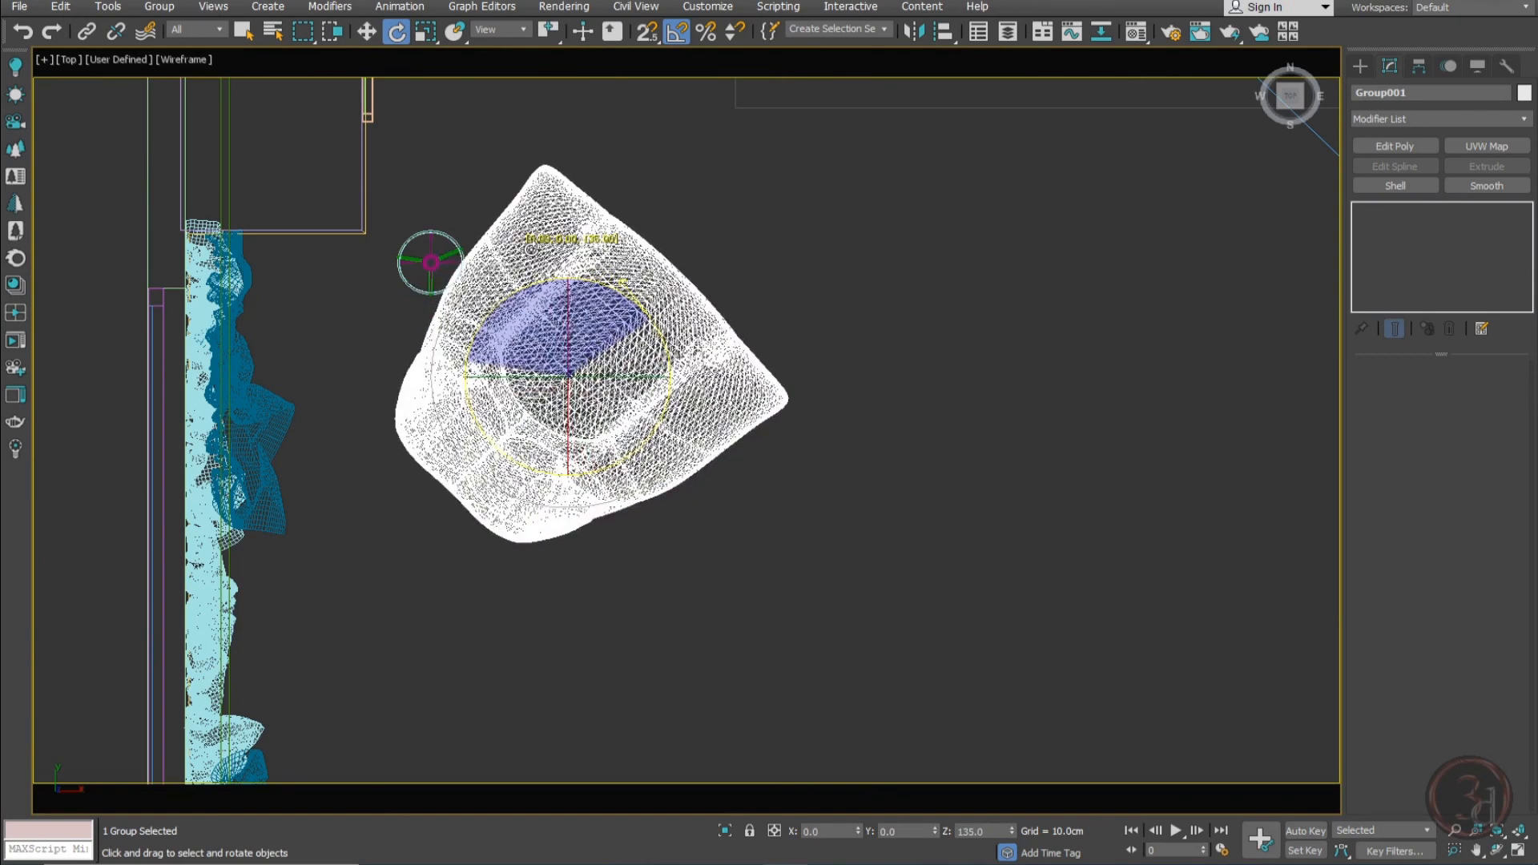
Move the armchair about 2.97 cm in X and -1.23 cm in Y, and show the room shaded through CoronaCamera001
key(w)
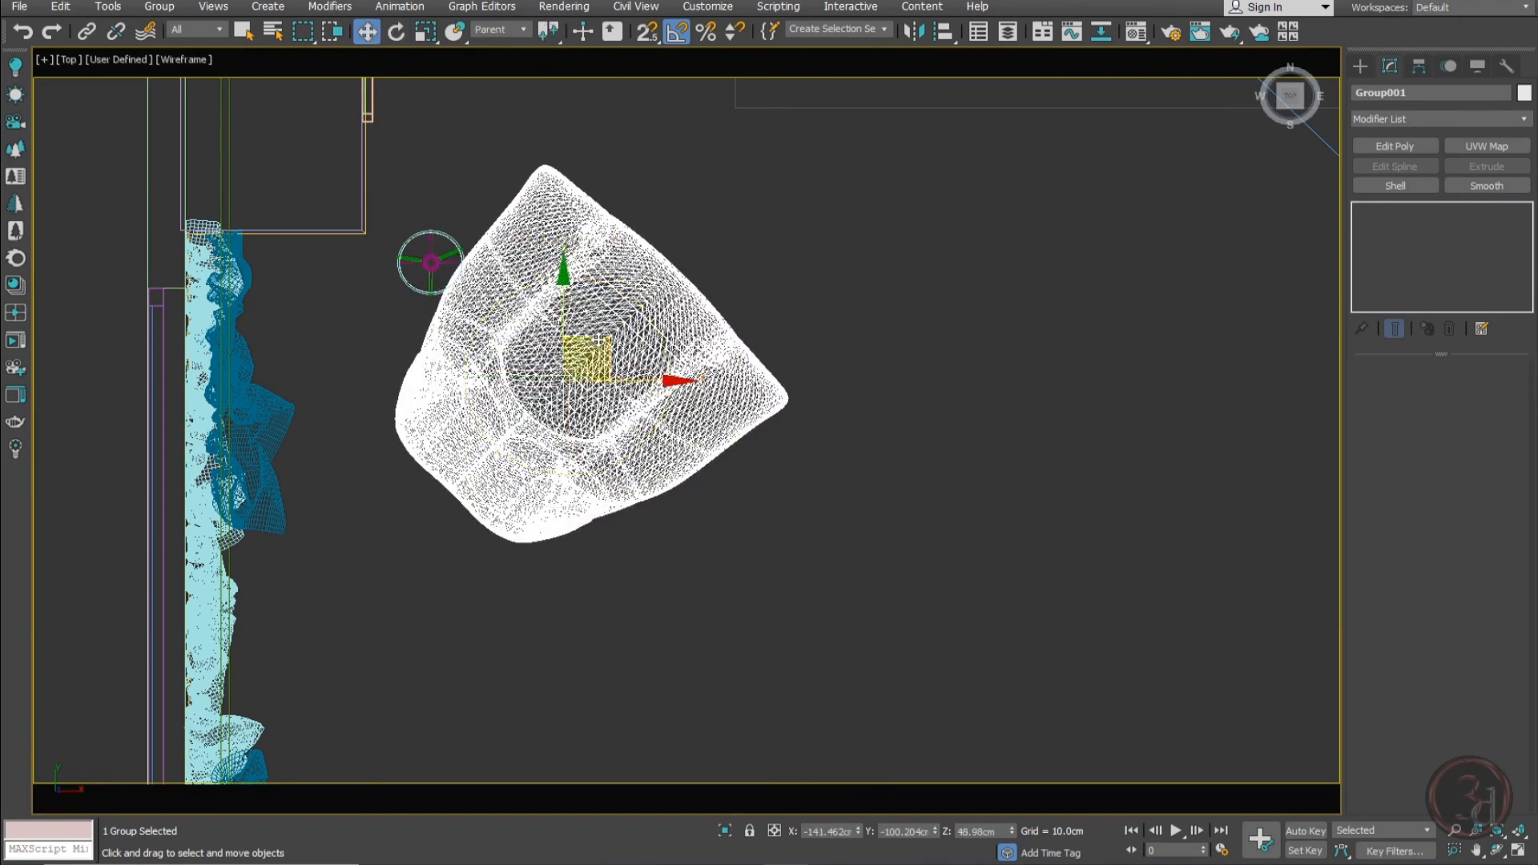
drag(605, 340, 614, 345)
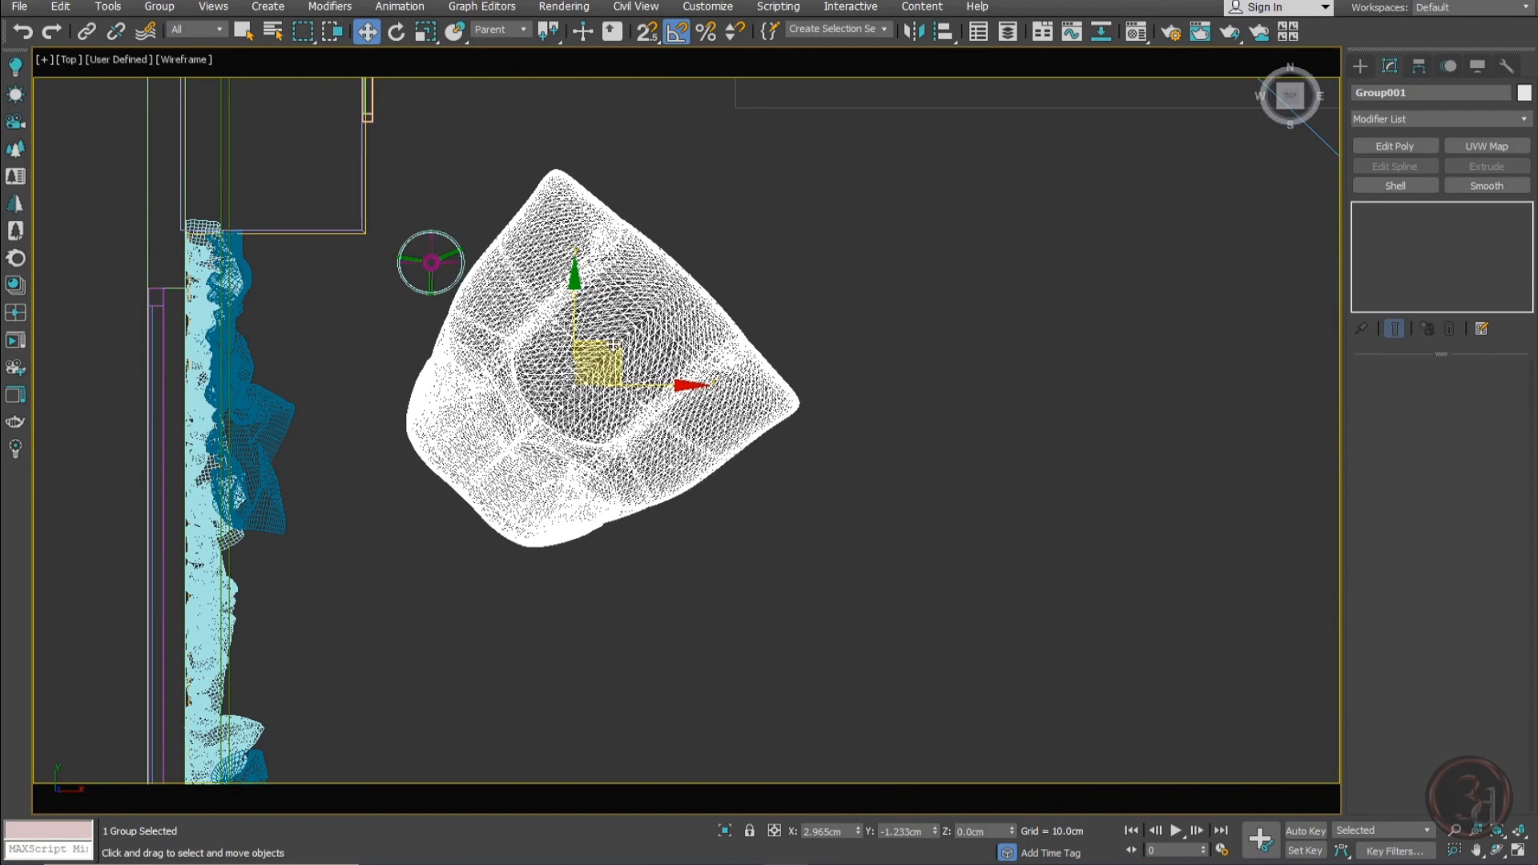
click(762, 275)
key(c)
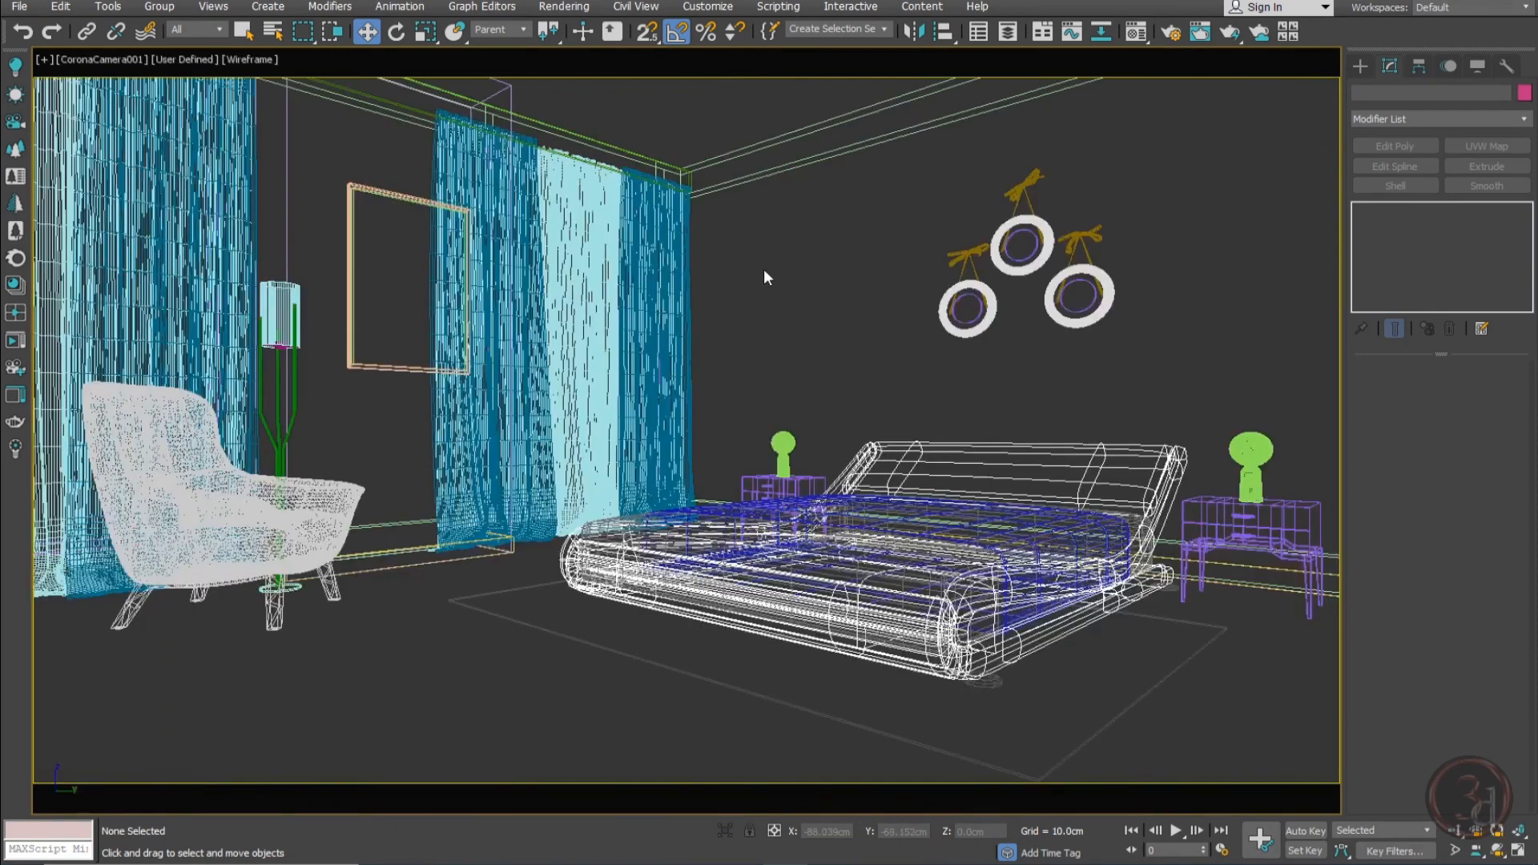
key(F3)
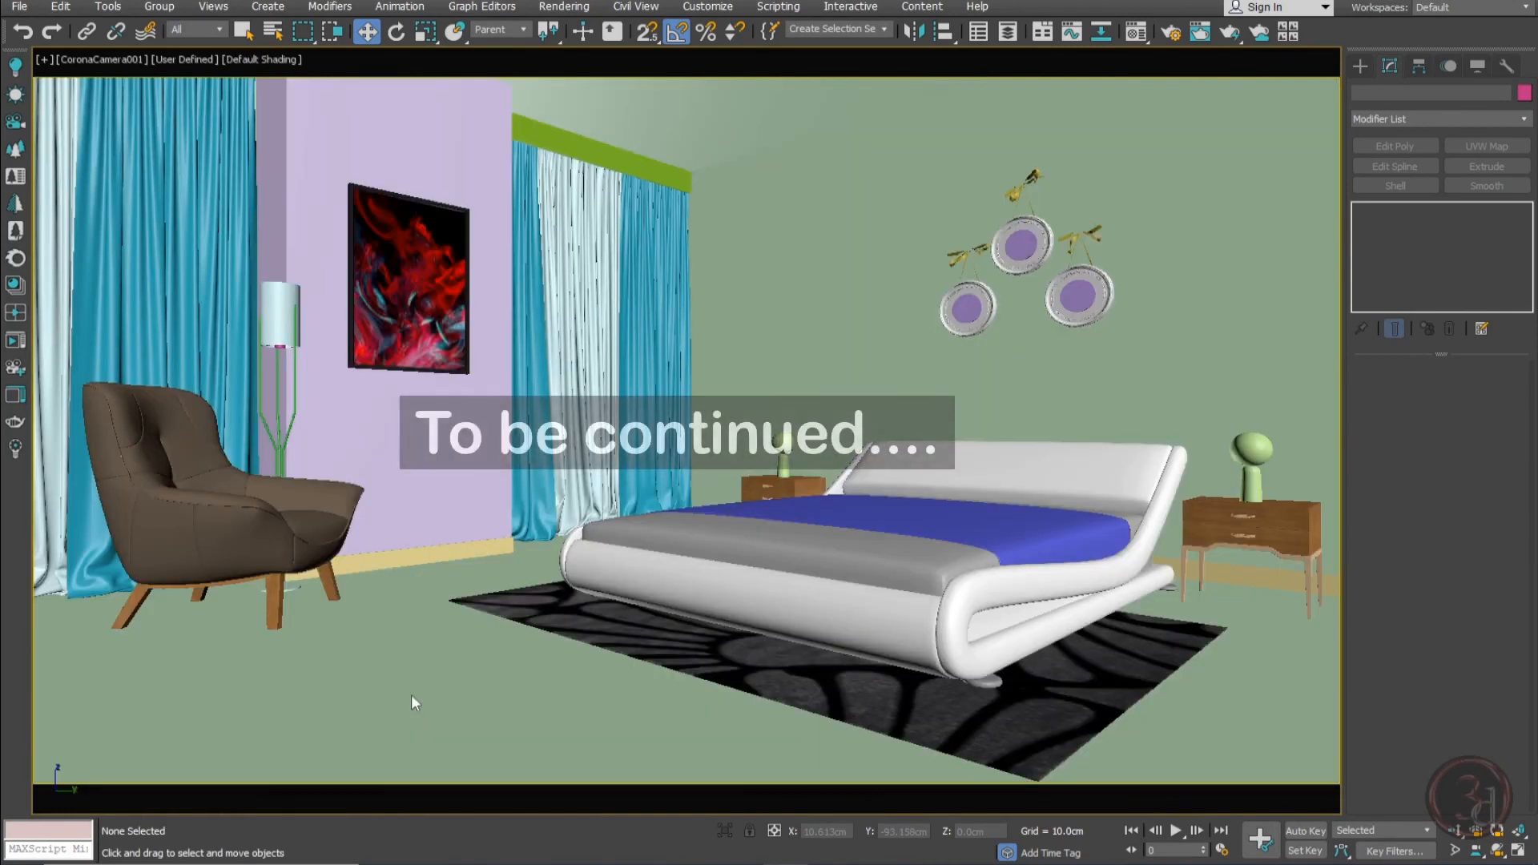